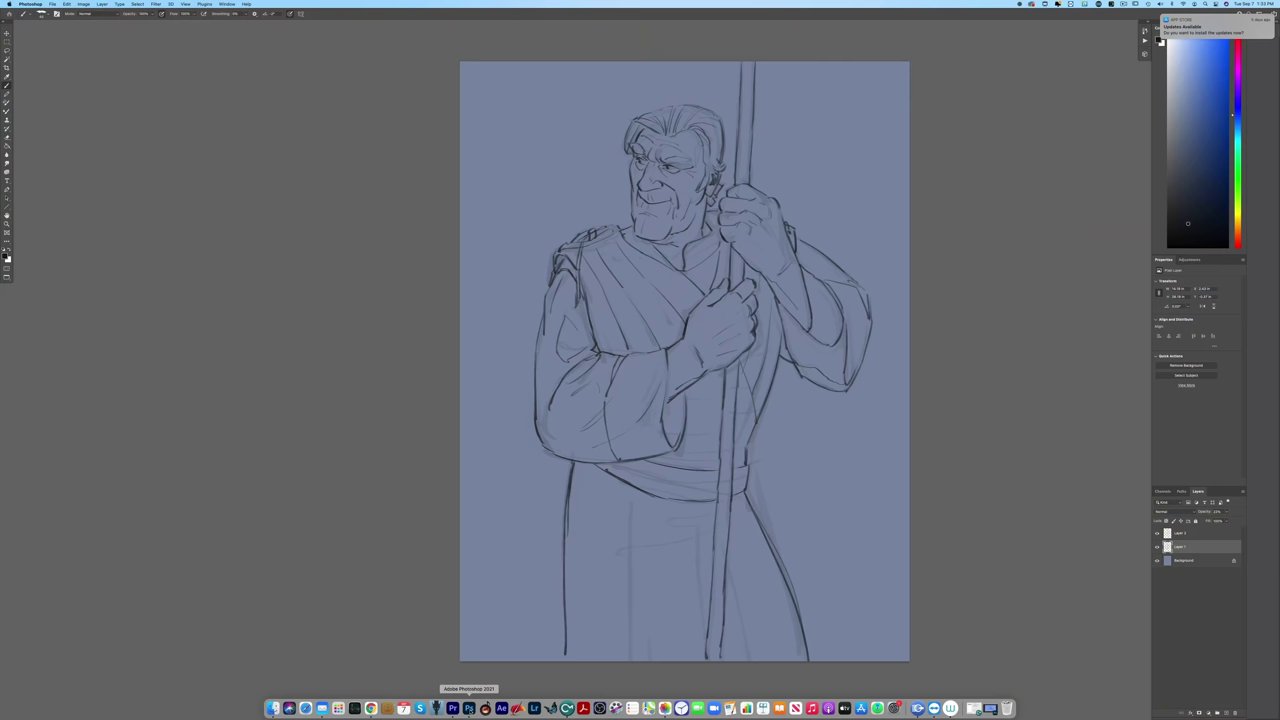
# Step: Add a new layer directly above the background and set the brush colour to a peach skin tone
pyautogui.click(1180, 561)
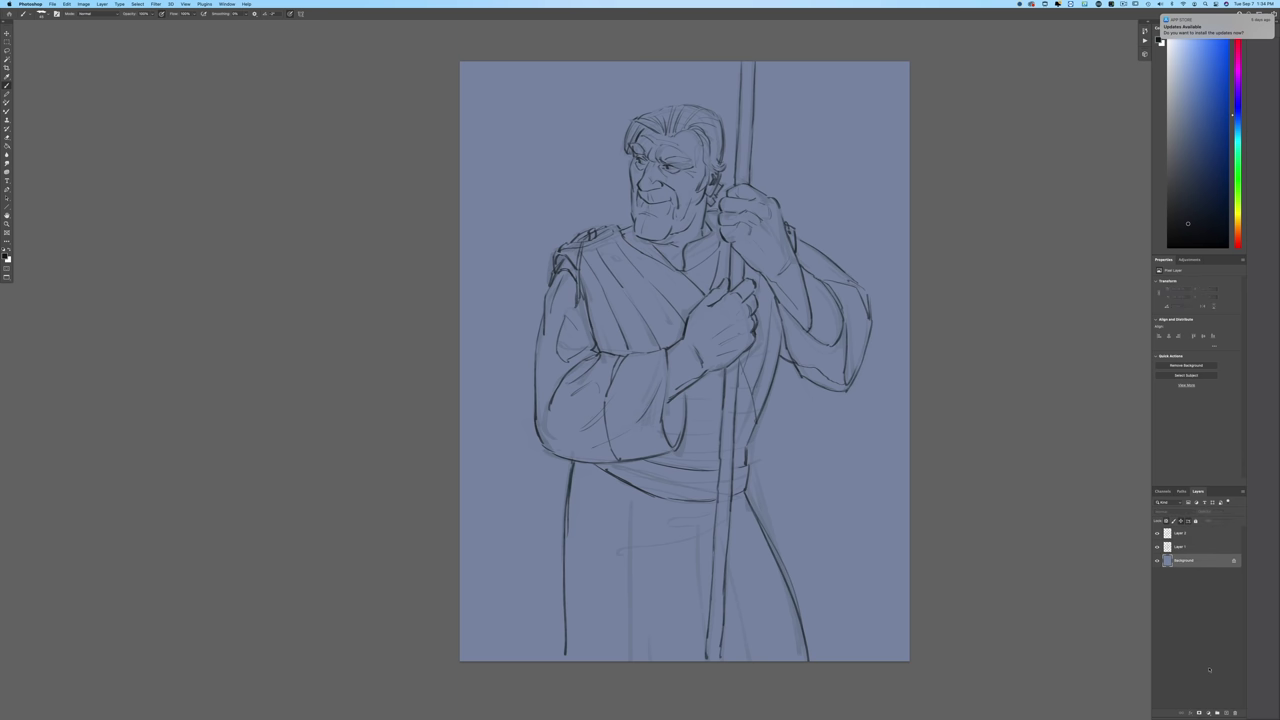
pyautogui.click(1227, 713)
pyautogui.click(6, 256)
pyautogui.click(285, 271)
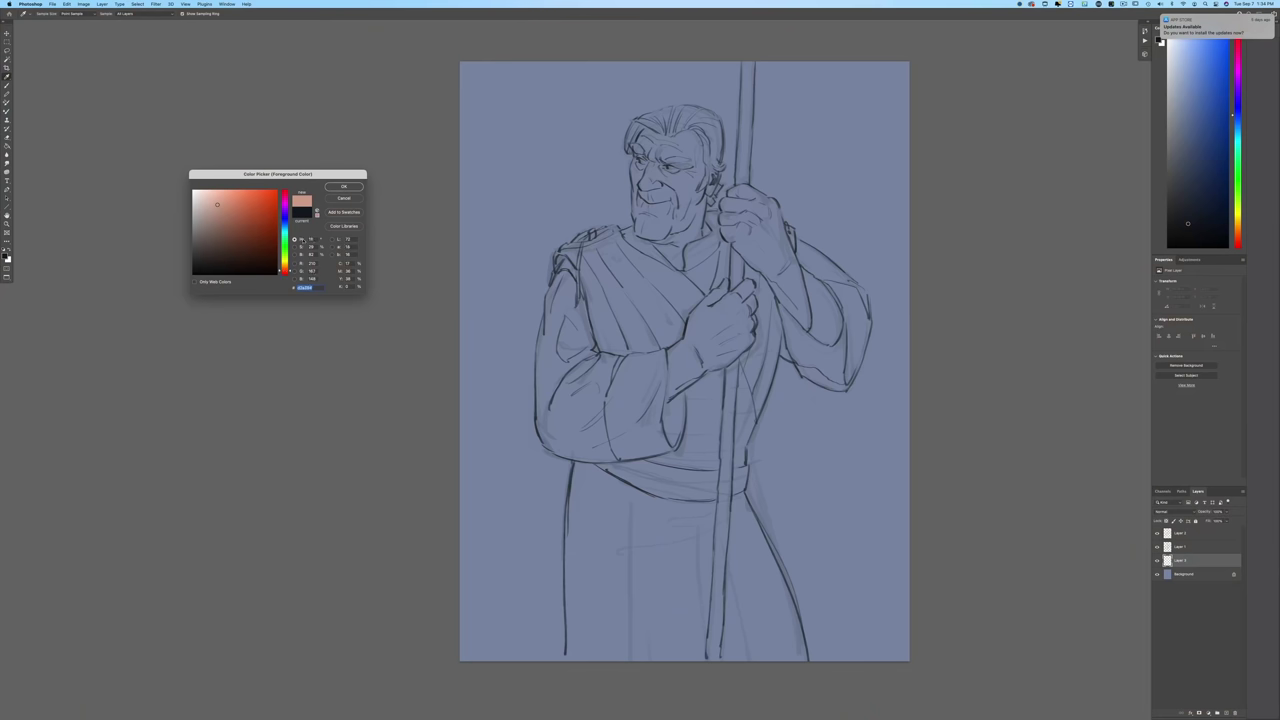
pyautogui.click(338, 188)
pyautogui.press('b')
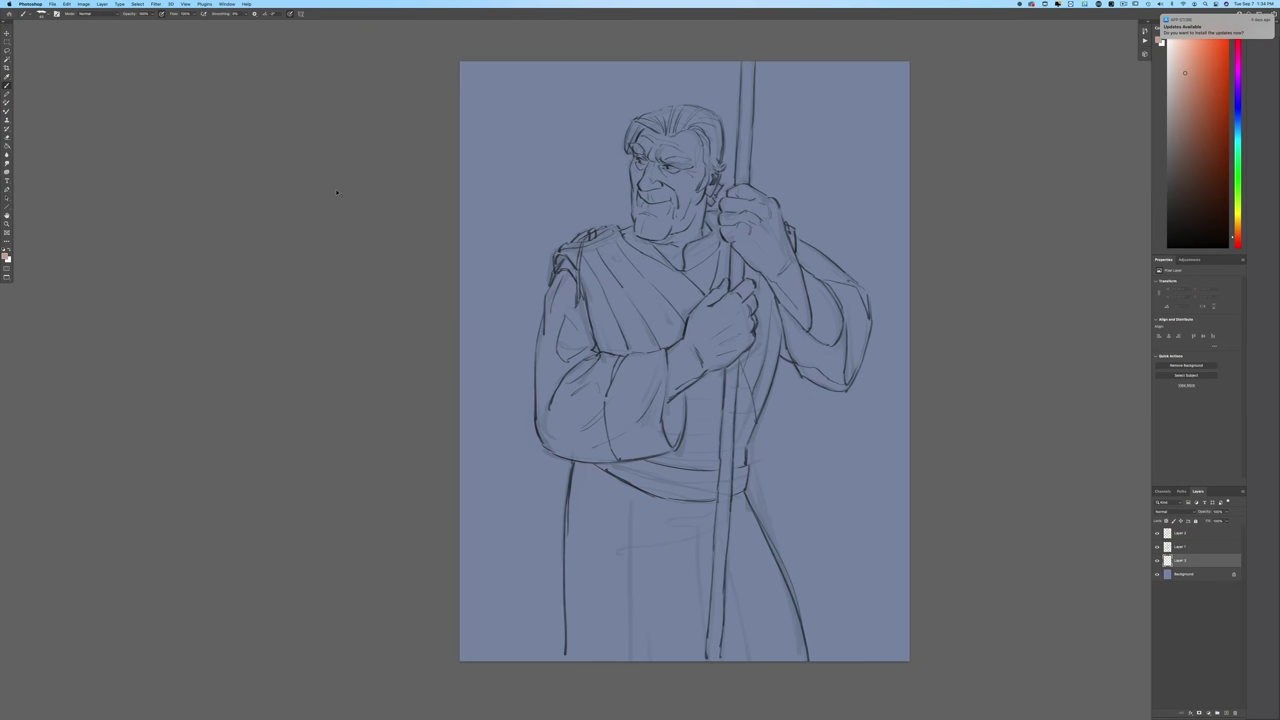
# Step: Fill the raised hand gripping the staff and its forearm with the flat peach skin tone
pyautogui.press('super+equal')
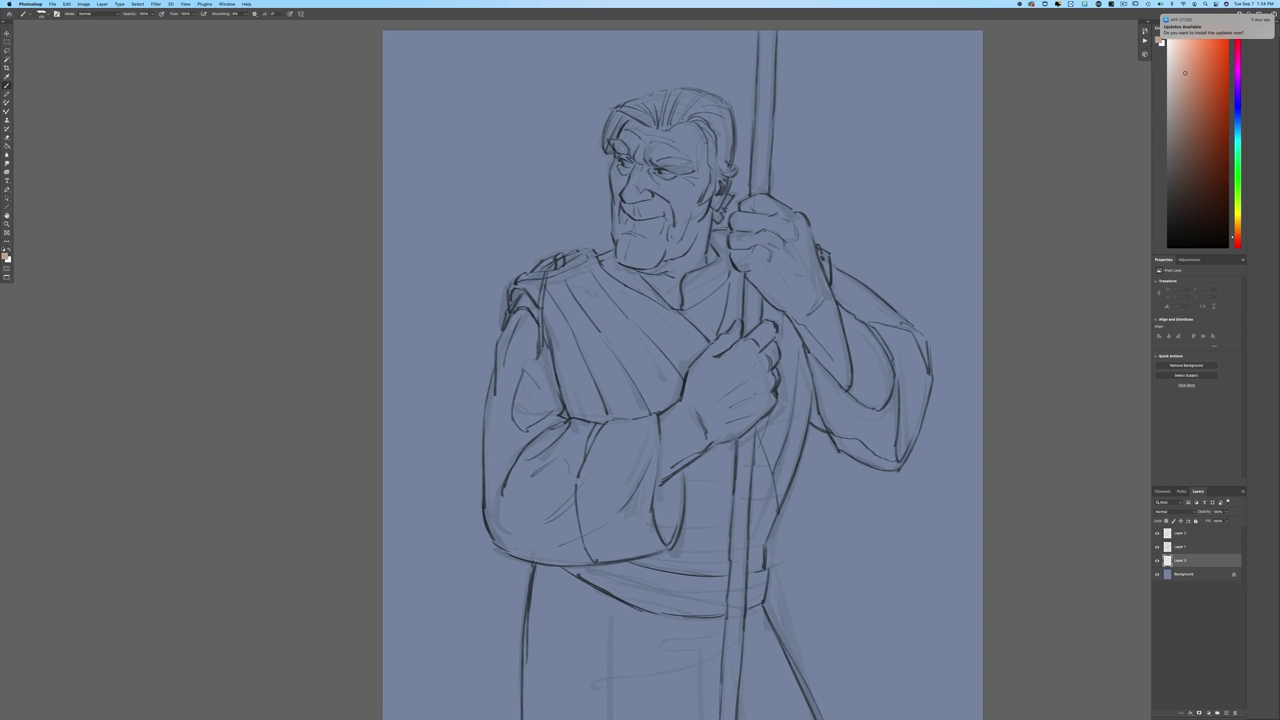
pyautogui.moveTo(808, 262)
pyautogui.mouseDown()
pyautogui.moveTo(800, 298)
pyautogui.moveTo(782, 262)
pyautogui.moveTo(770, 305)
pyautogui.moveTo(737, 254)
pyautogui.moveTo(778, 232)
pyautogui.moveTo(796, 242)
pyautogui.moveTo(800, 218)
pyautogui.moveTo(848, 378)
pyautogui.moveTo(784, 310)
pyautogui.mouseUp()
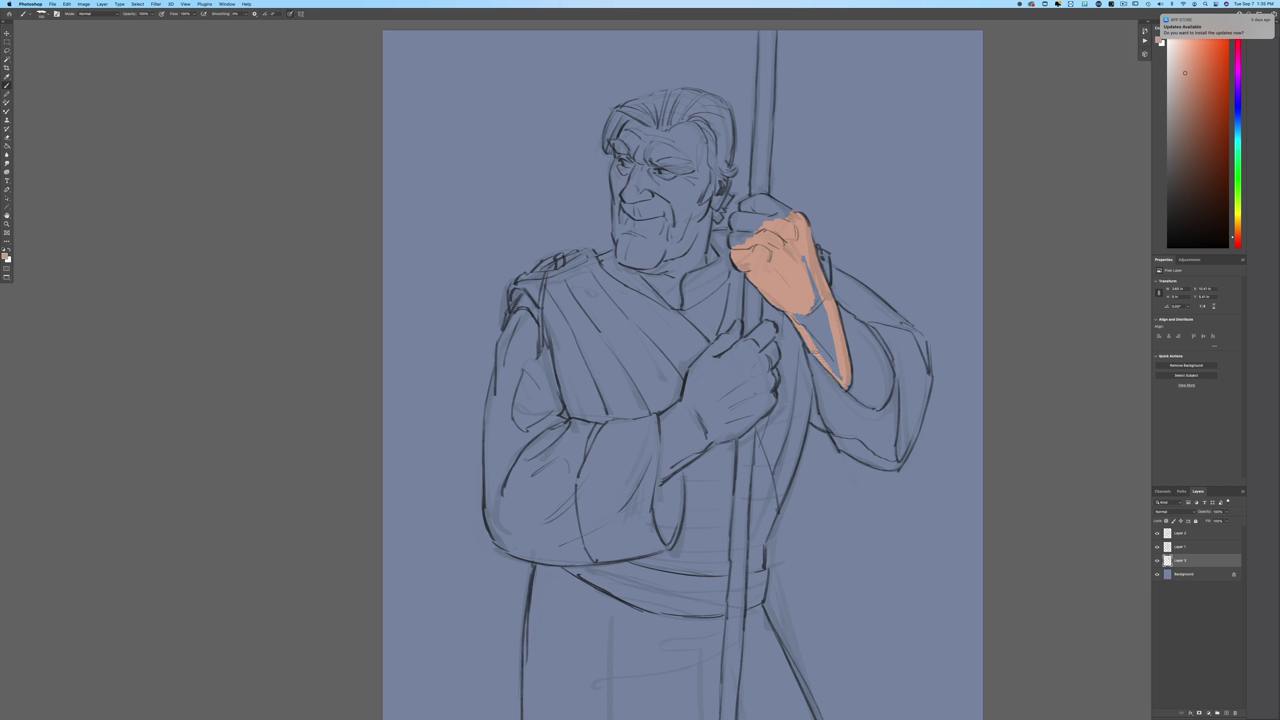
pyautogui.moveTo(795, 315)
pyautogui.mouseDown()
pyautogui.moveTo(842, 376)
pyautogui.moveTo(808, 284)
pyautogui.moveTo(816, 312)
pyautogui.mouseUp()
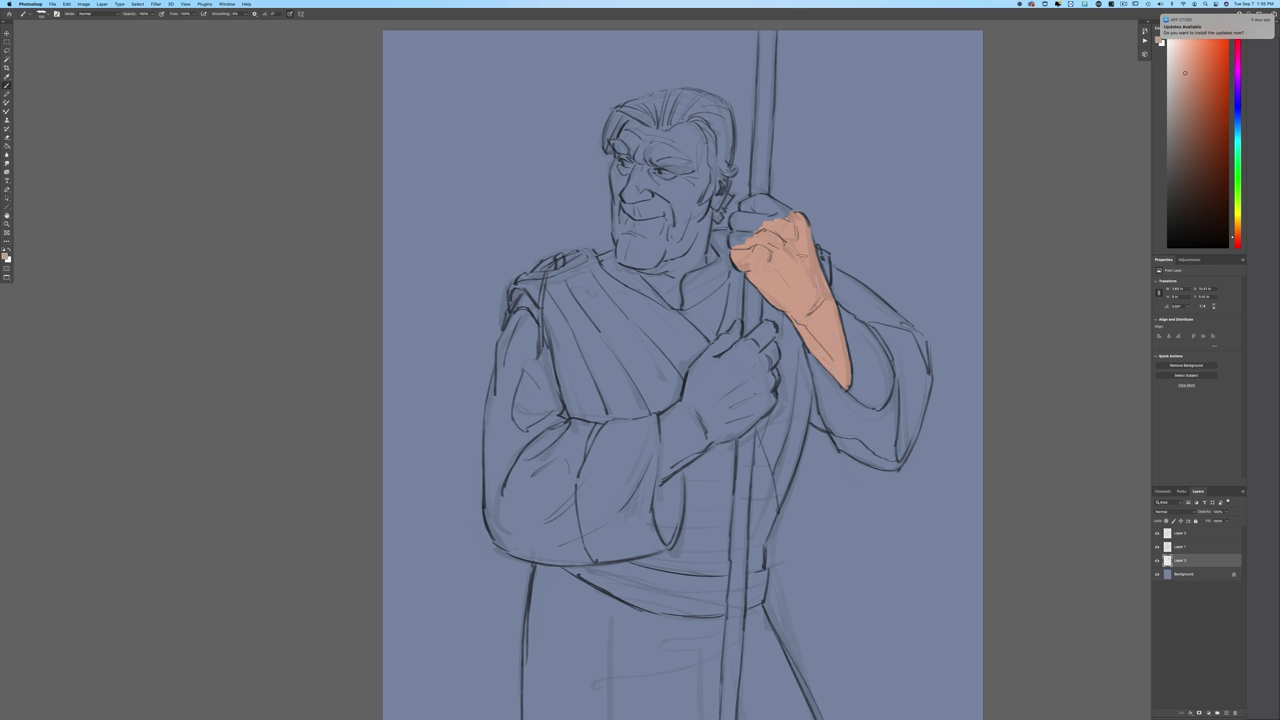
pyautogui.moveTo(734, 245)
pyautogui.mouseDown()
pyautogui.moveTo(747, 207)
pyautogui.moveTo(788, 210)
pyautogui.moveTo(765, 195)
pyautogui.moveTo(746, 204)
pyautogui.mouseUp()
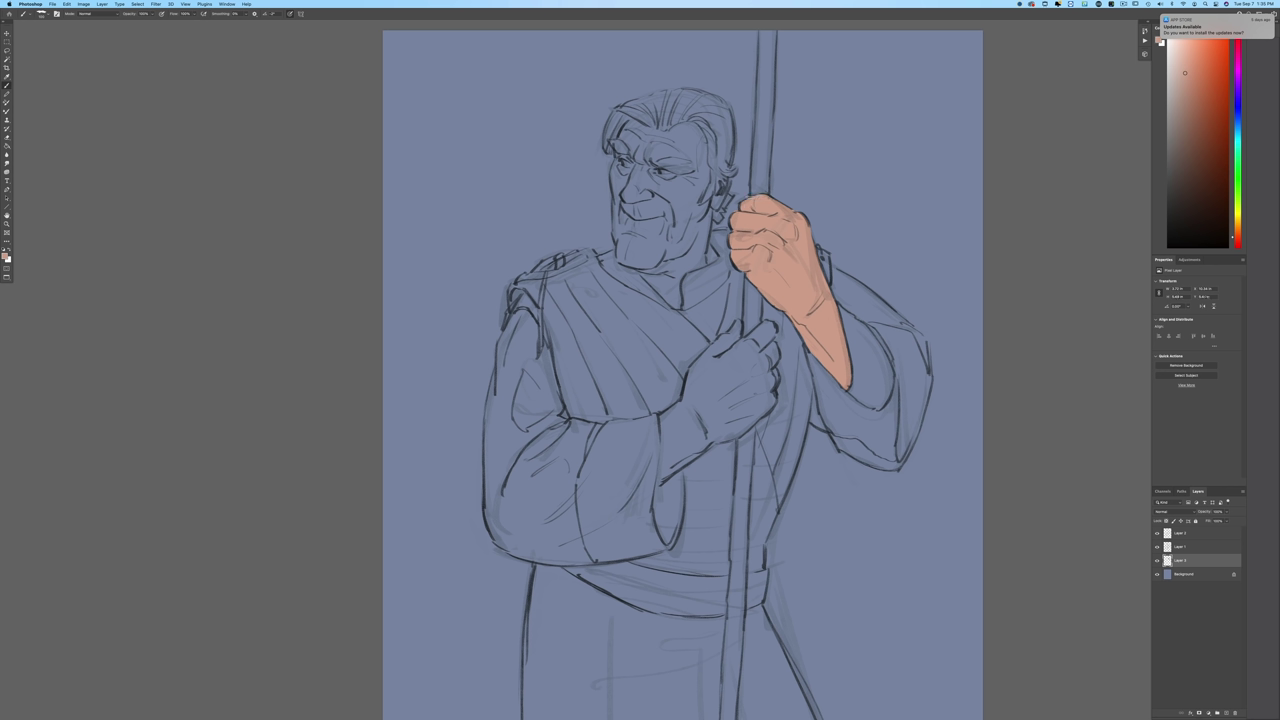
# Step: Fill the lower hand on the staff and its wrist up to the sleeve with the peach skin tone
pyautogui.moveTo(738, 326)
pyautogui.mouseDown()
pyautogui.moveTo(708, 354)
pyautogui.moveTo(734, 344)
pyautogui.moveTo(720, 362)
pyautogui.moveTo(766, 325)
pyautogui.moveTo(775, 364)
pyautogui.moveTo(764, 370)
pyautogui.moveTo(760, 332)
pyautogui.moveTo(697, 371)
pyautogui.moveTo(714, 348)
pyautogui.moveTo(686, 406)
pyautogui.moveTo(706, 396)
pyautogui.moveTo(724, 414)
pyautogui.moveTo(752, 376)
pyautogui.moveTo(760, 390)
pyautogui.moveTo(772, 382)
pyautogui.mouseUp()
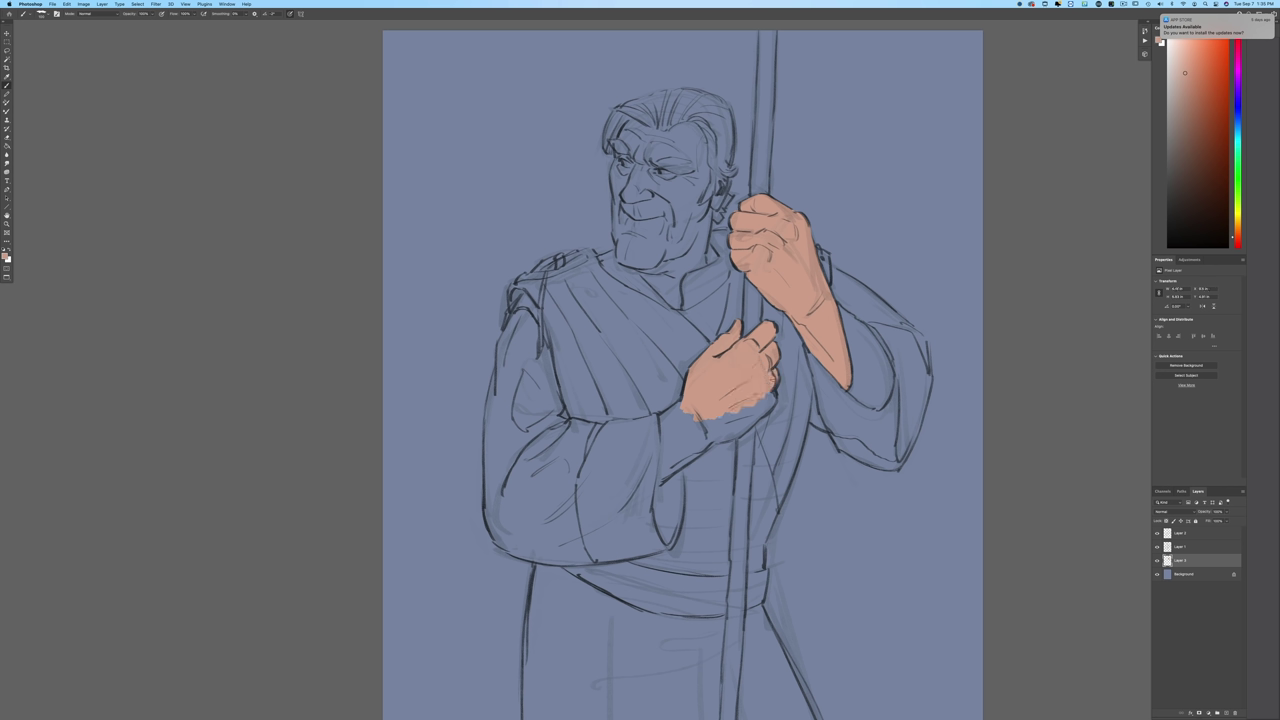
pyautogui.moveTo(772, 392); pyautogui.dragTo(736, 432)
pyautogui.moveTo(766, 396)
pyautogui.mouseDown()
pyautogui.moveTo(735, 428)
pyautogui.moveTo(700, 434)
pyautogui.moveTo(714, 423)
pyautogui.moveTo(729, 438)
pyautogui.moveTo(694, 454)
pyautogui.moveTo(672, 406)
pyautogui.moveTo(662, 478)
pyautogui.moveTo(674, 462)
pyautogui.mouseUp()
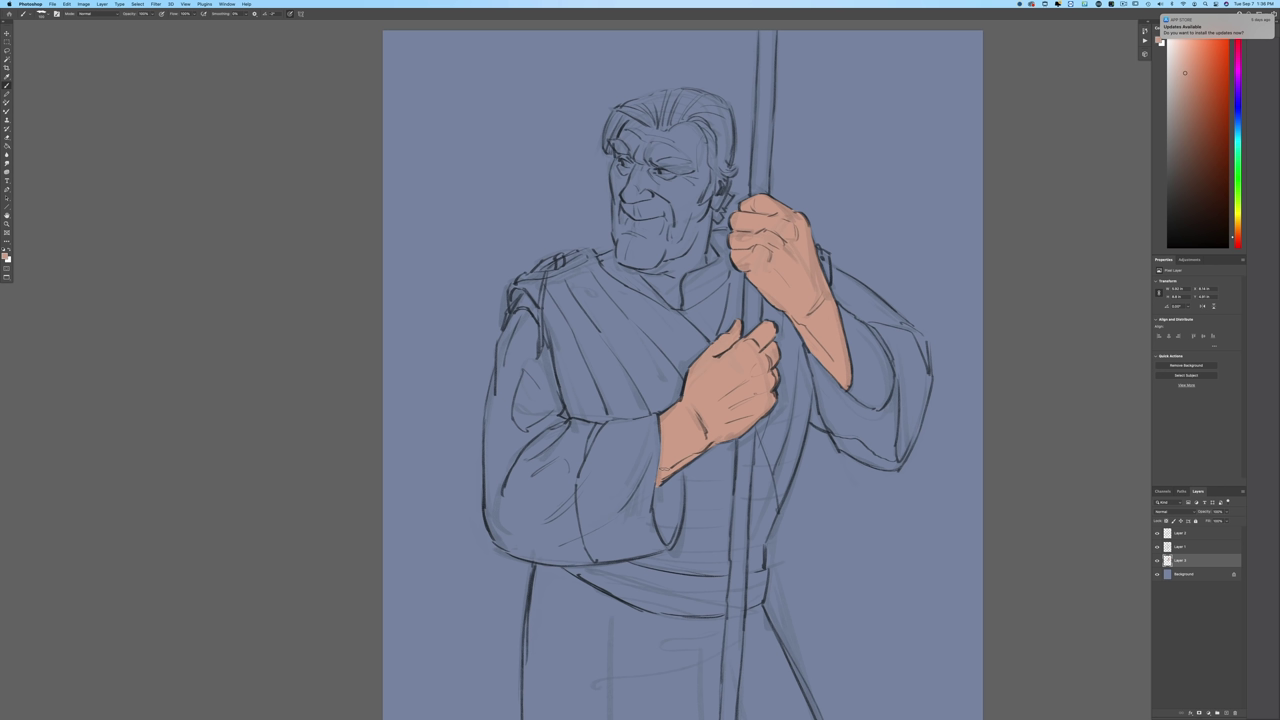
# Step: Fill the face, ear and neck with the flat peach skin tone up to the hairline
pyautogui.moveTo(695, 192)
pyautogui.mouseDown()
pyautogui.moveTo(686, 228)
pyautogui.moveTo(726, 186)
pyautogui.moveTo(698, 258)
pyautogui.moveTo(668, 280)
pyautogui.moveTo(676, 306)
pyautogui.moveTo(637, 262)
pyautogui.moveTo(696, 228)
pyautogui.moveTo(698, 130)
pyautogui.moveTo(680, 124)
pyautogui.moveTo(672, 145)
pyautogui.moveTo(678, 218)
pyautogui.moveTo(660, 172)
pyautogui.moveTo(648, 222)
pyautogui.moveTo(630, 142)
pyautogui.moveTo(670, 160)
pyautogui.moveTo(630, 122)
pyautogui.mouseUp()
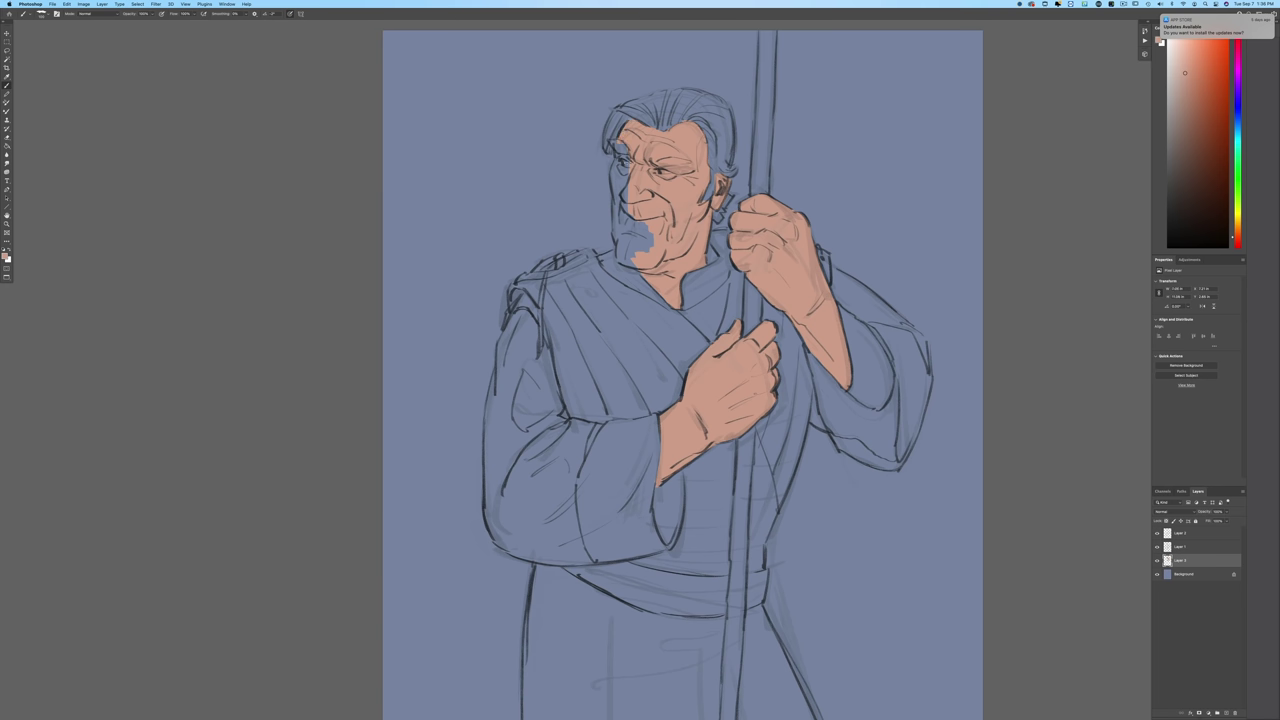
pyautogui.moveTo(626, 160)
pyautogui.mouseDown()
pyautogui.moveTo(614, 174)
pyautogui.moveTo(625, 265)
pyautogui.moveTo(643, 266)
pyautogui.moveTo(628, 254)
pyautogui.moveTo(639, 245)
pyautogui.mouseUp()
pyautogui.moveTo(626, 236)
pyautogui.mouseDown()
pyautogui.moveTo(632, 262)
pyautogui.moveTo(646, 230)
pyautogui.mouseUp()
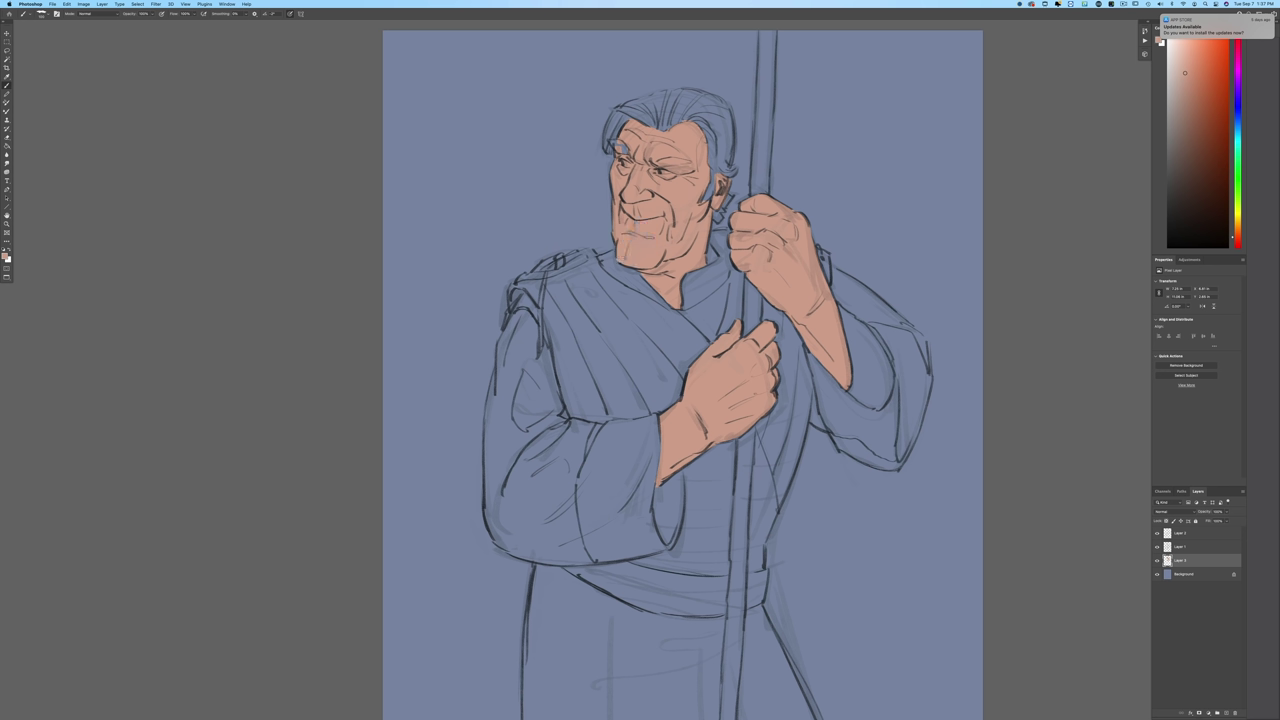
pyautogui.moveTo(619, 137); pyautogui.dragTo(629, 146)
# Step: Lock the skin layer's transparent pixels and warm the face with a redder skin tone
pyautogui.click(1165, 521)
pyautogui.click(7, 257)
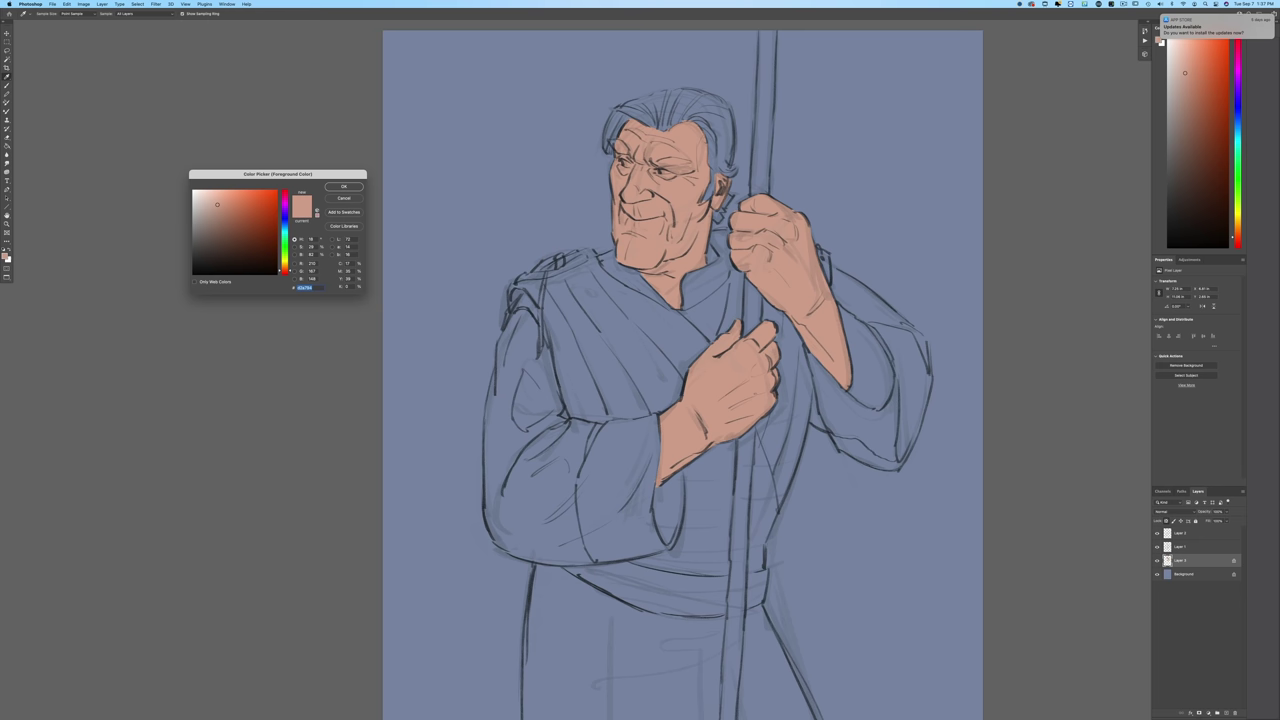
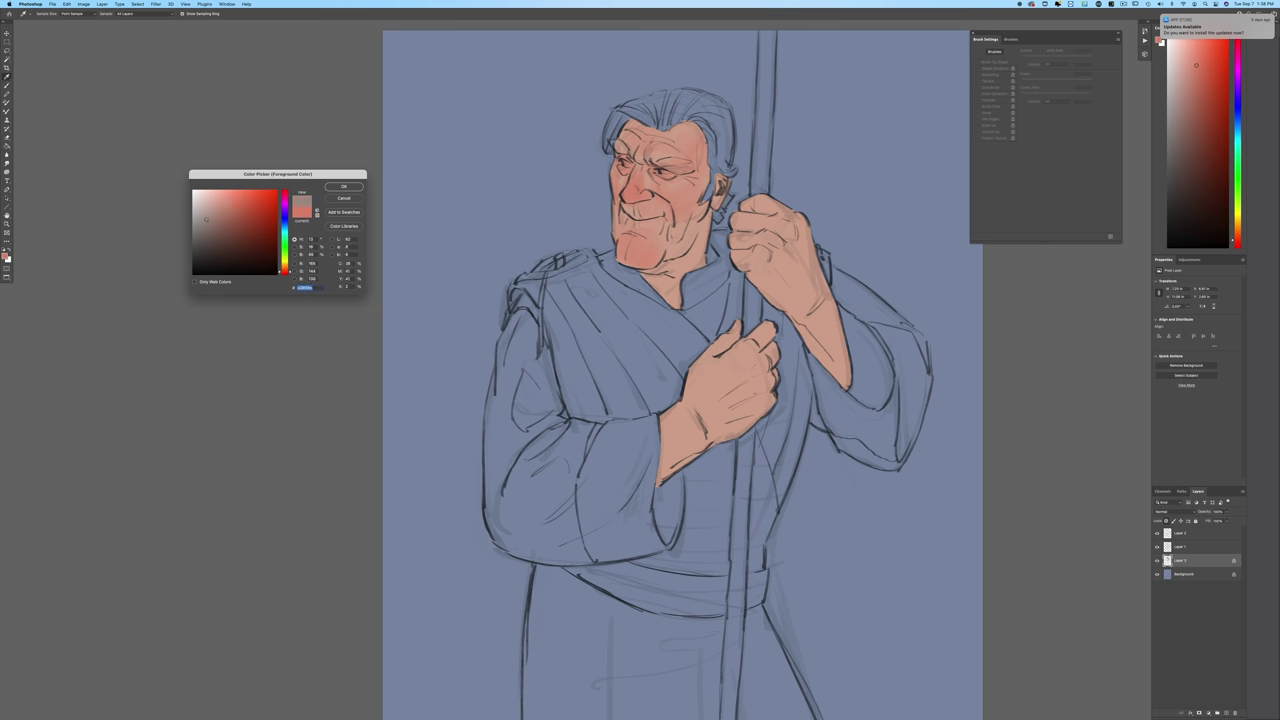
# Step: Brush a muted blue-grey stubble tone over the upper lip, chin and jaw
pyautogui.click(343, 186)
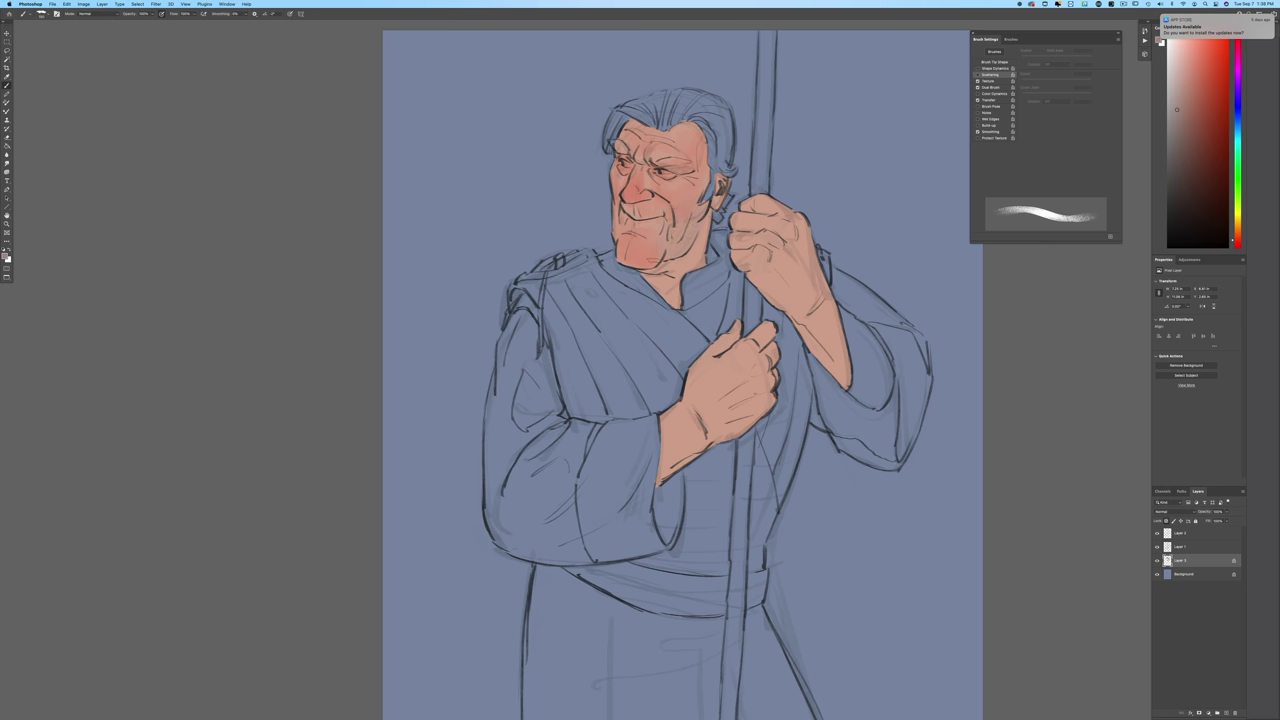
pyautogui.click(6, 251)
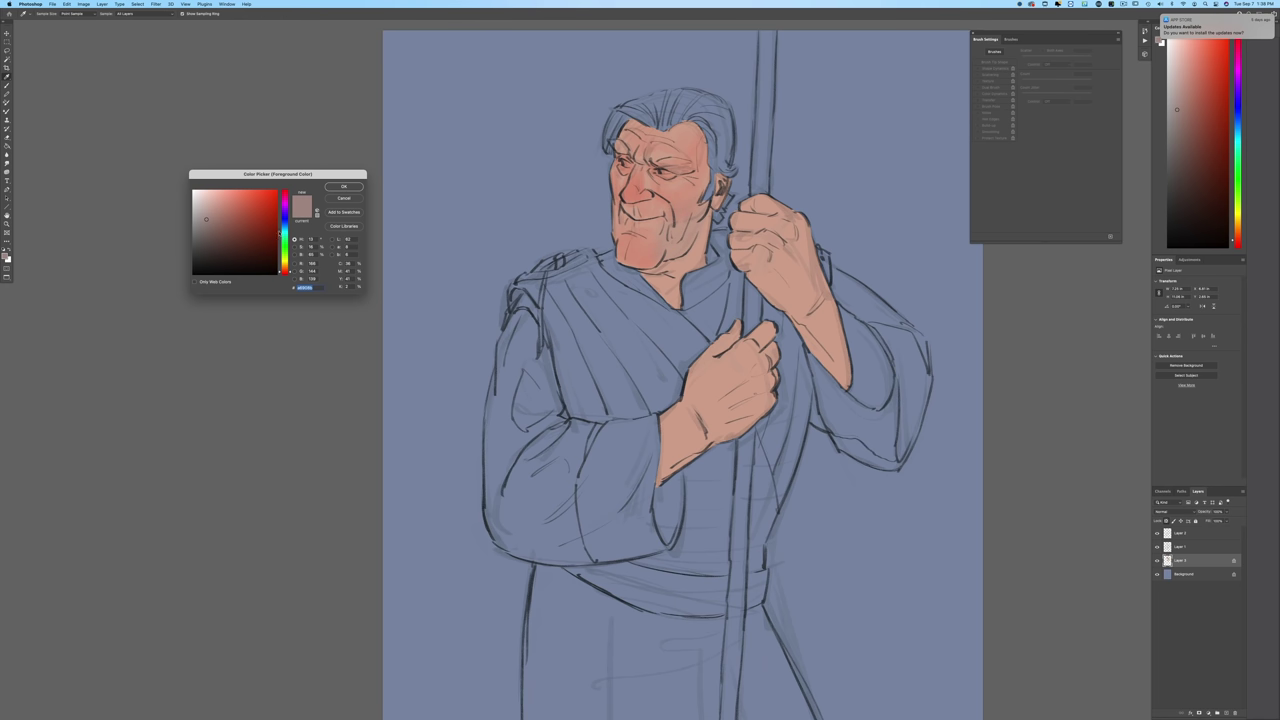
pyautogui.click(345, 186)
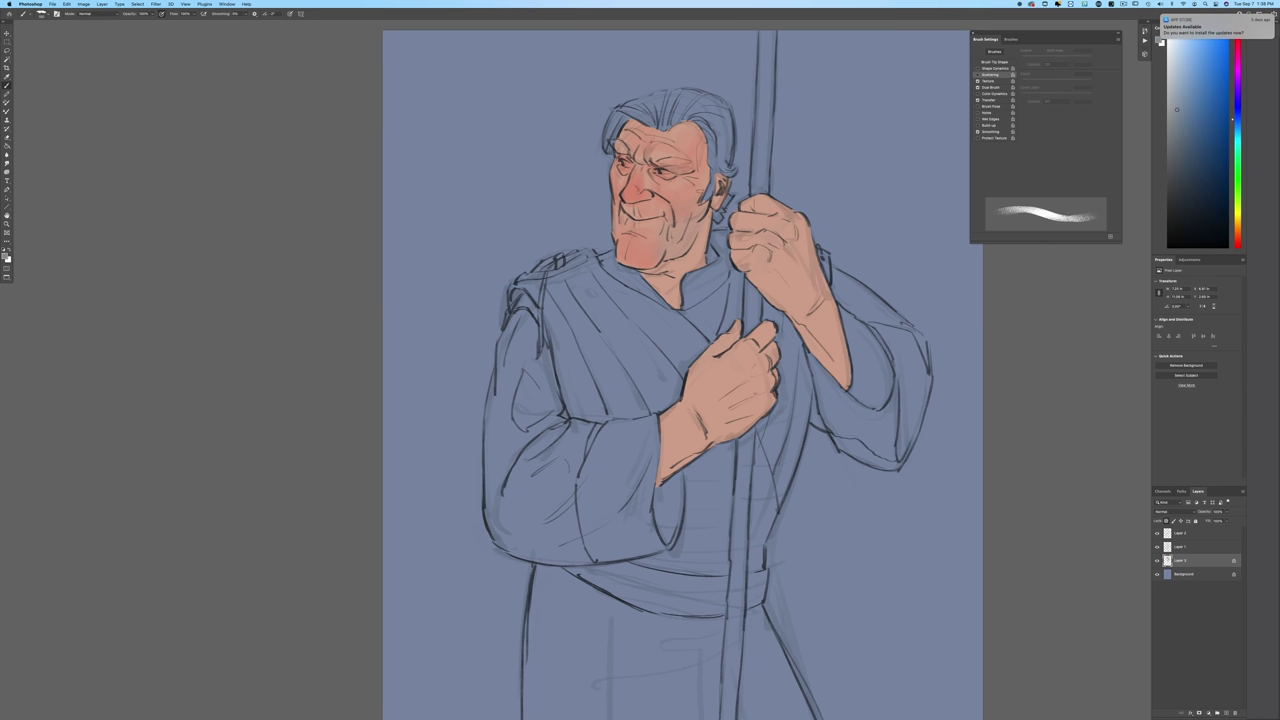
pyautogui.moveTo(684, 205)
pyautogui.mouseDown()
pyautogui.moveTo(648, 266)
pyautogui.moveTo(638, 223)
pyautogui.mouseUp()
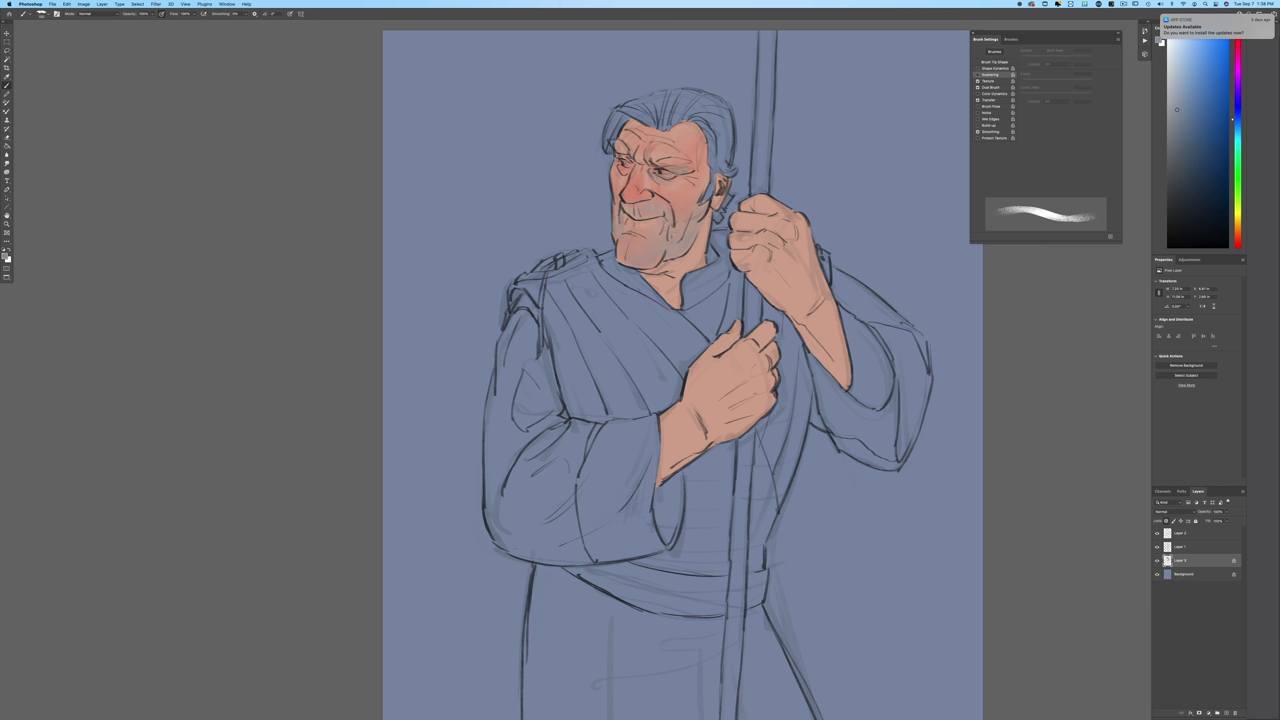
# Step: Sample a red tone from the face and glaze it over the ear, both hands and the wrists
pyautogui.keyDown('alt'); pyautogui.click(622, 159); pyautogui.keyUp('alt')
pyautogui.keyDown('alt'); pyautogui.click(719, 202); pyautogui.keyUp('alt')
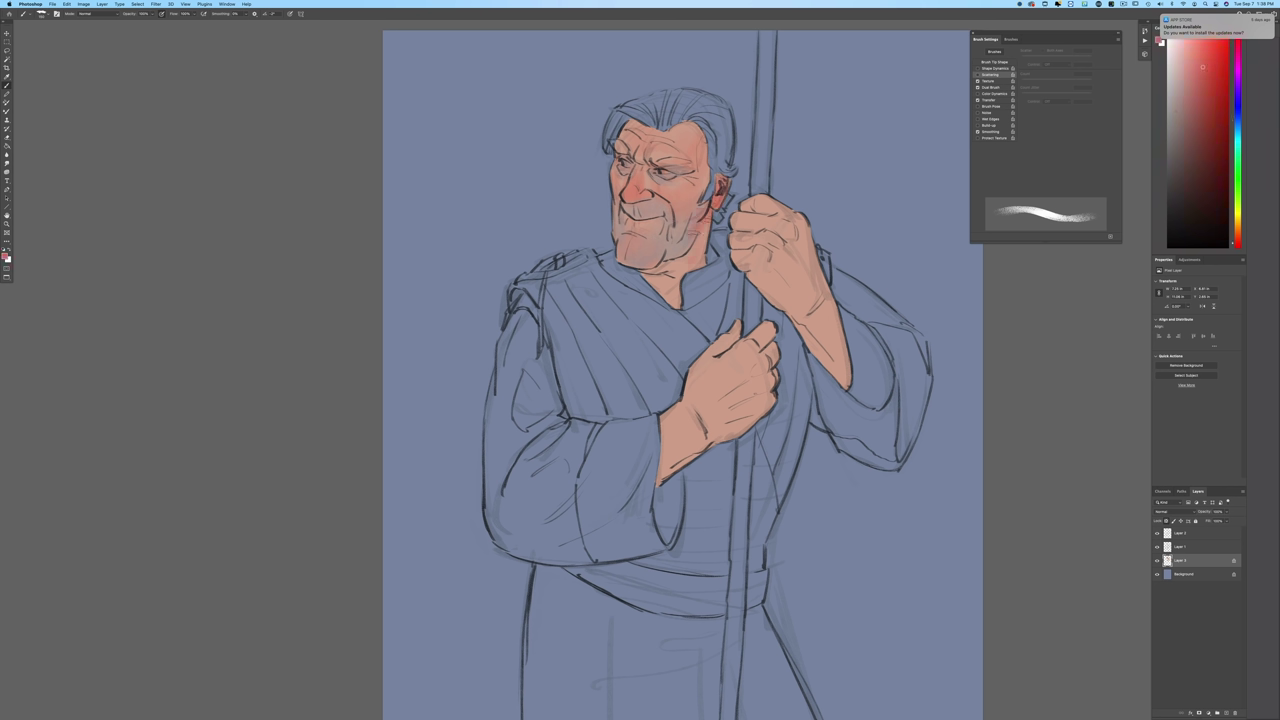
pyautogui.moveTo(808, 298)
pyautogui.mouseDown()
pyautogui.moveTo(803, 236)
pyautogui.moveTo(790, 250)
pyautogui.mouseUp()
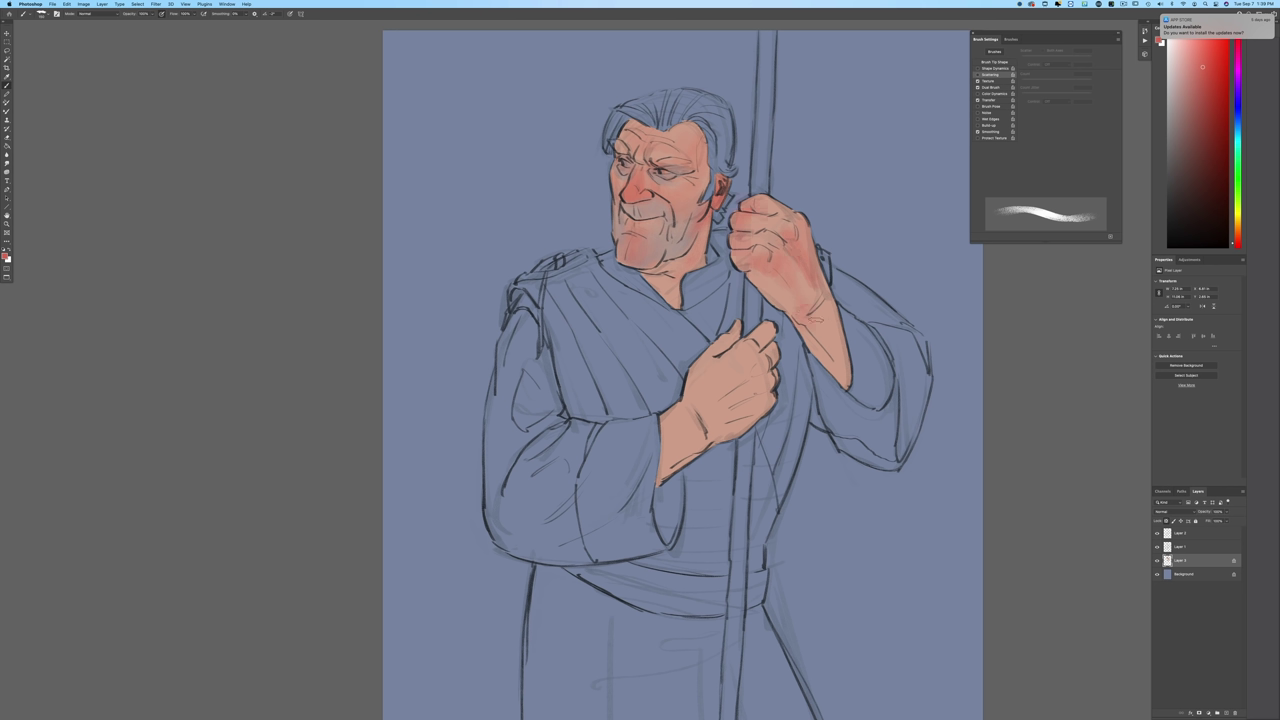
pyautogui.moveTo(817, 346); pyautogui.dragTo(834, 360)
pyautogui.moveTo(753, 349)
pyautogui.mouseDown()
pyautogui.moveTo(759, 407)
pyautogui.moveTo(717, 389)
pyautogui.moveTo(748, 379)
pyautogui.moveTo(720, 428)
pyautogui.moveTo(698, 403)
pyautogui.moveTo(681, 455)
pyautogui.moveTo(662, 429)
pyautogui.mouseUp()
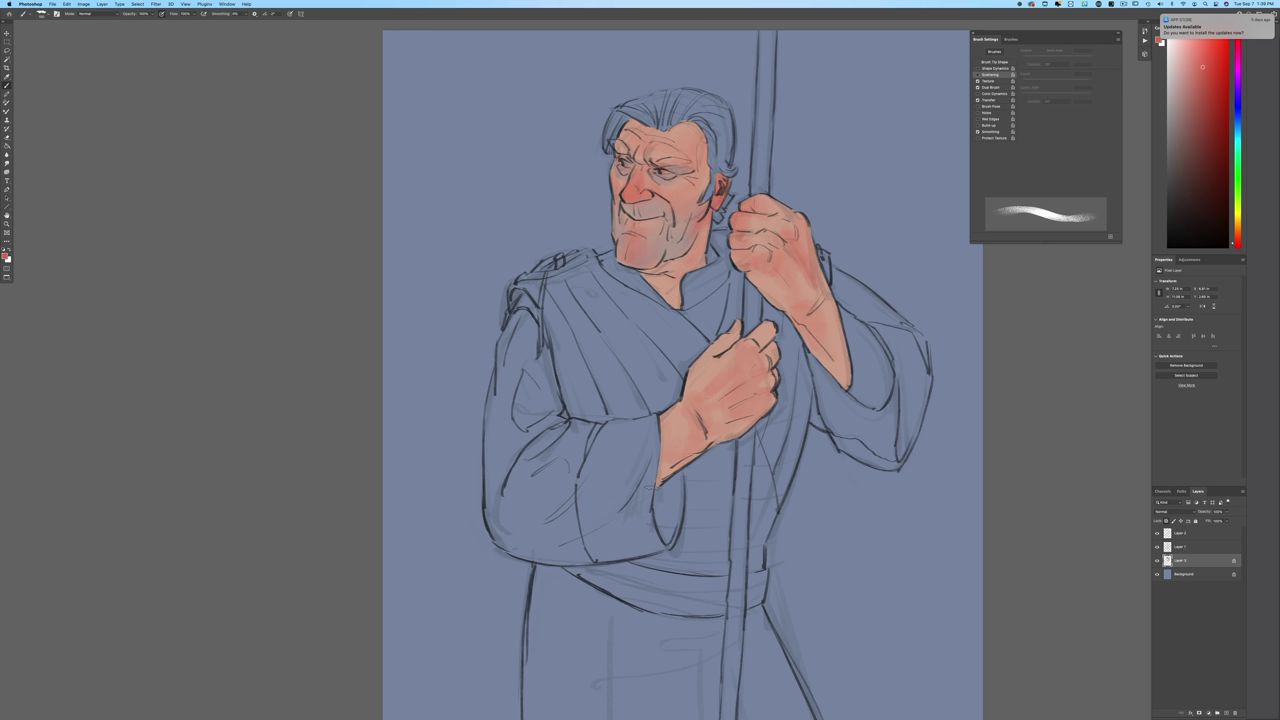
pyautogui.moveTo(738, 325)
pyautogui.mouseDown()
pyautogui.moveTo(727, 339)
pyautogui.moveTo(767, 334)
pyautogui.moveTo(760, 343)
pyautogui.mouseUp()
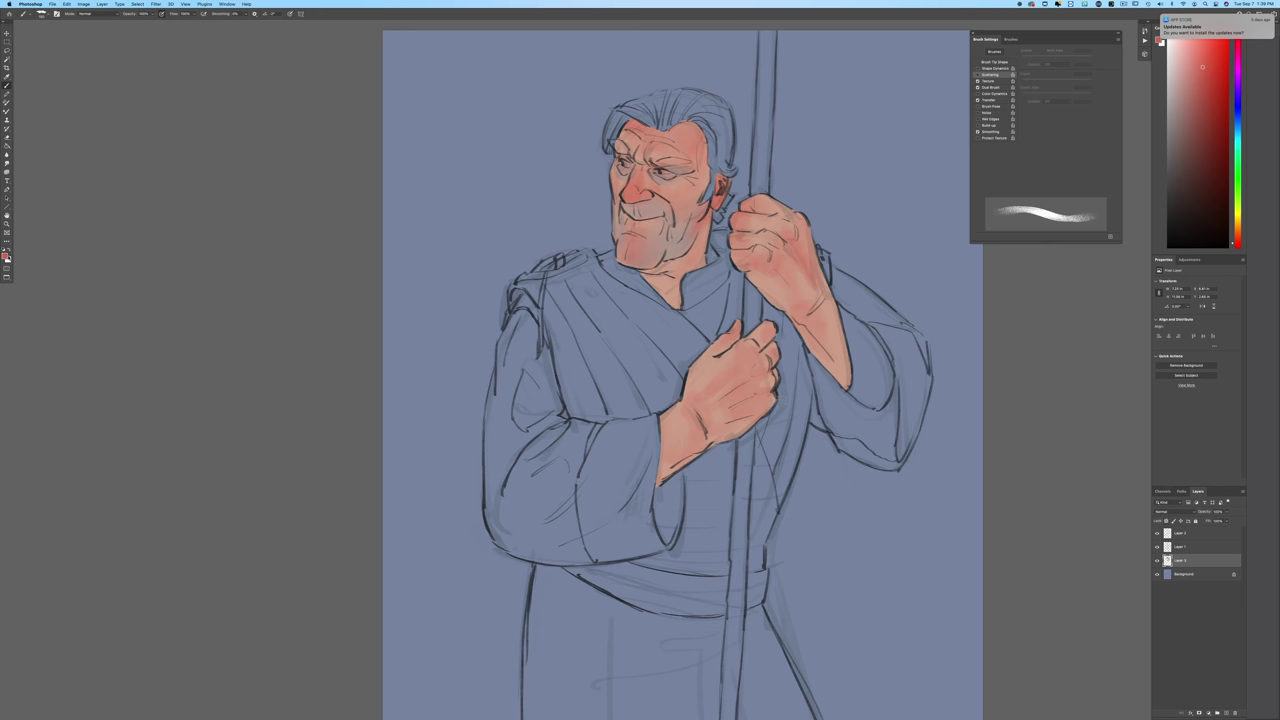
# Step: Paint the sideburn and the hair tuft behind the ear in pale cream-white with a smaller brush
pyautogui.click(7, 255)
pyautogui.click(284, 261)
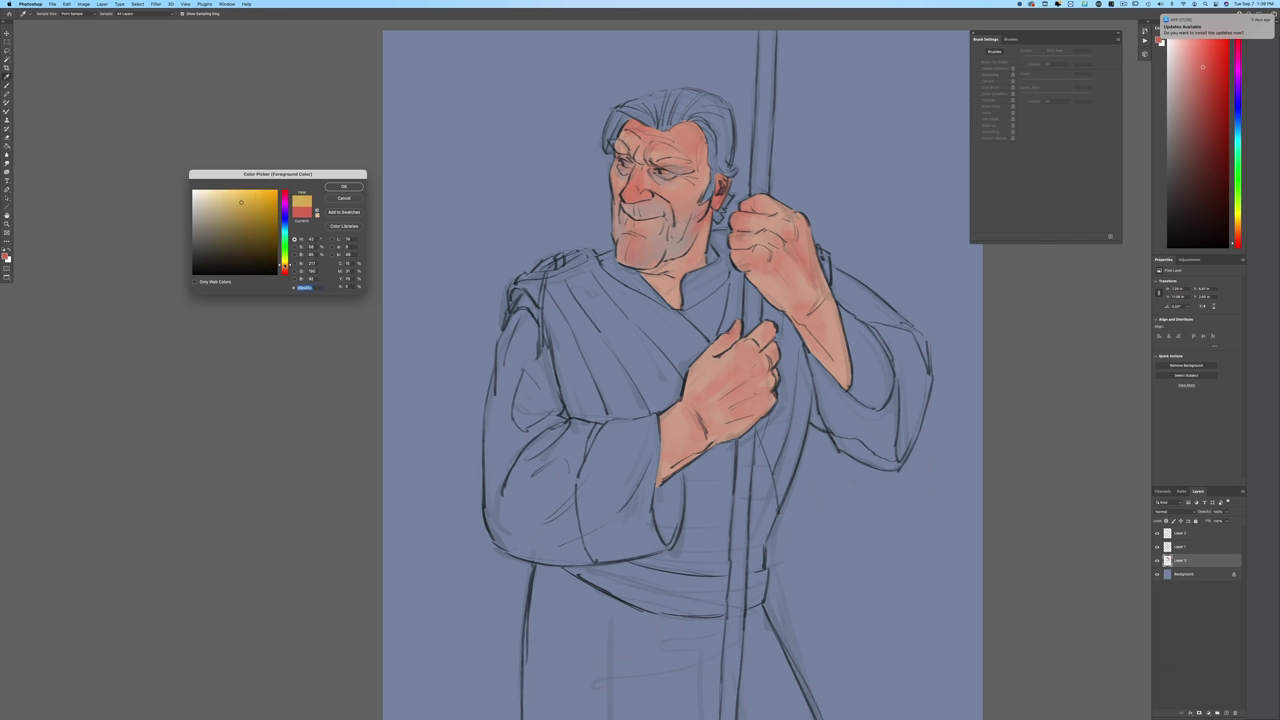
pyautogui.click(200, 200)
pyautogui.click(343, 186)
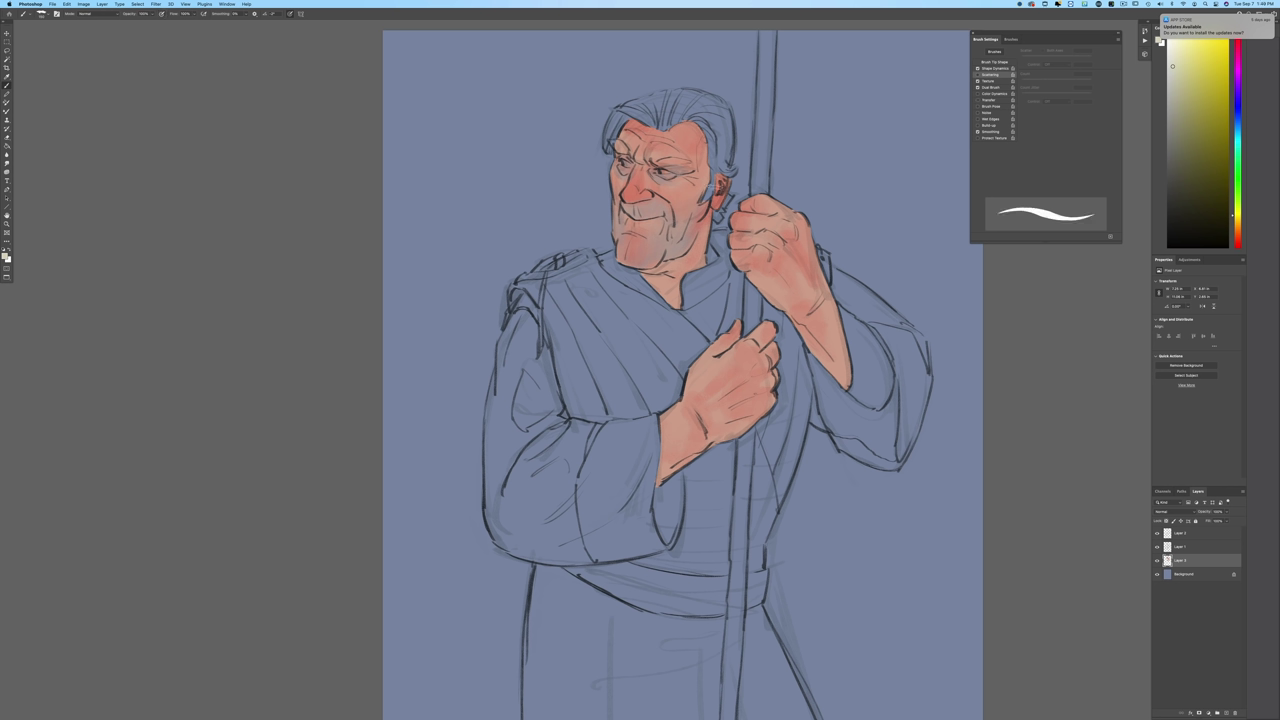
pyautogui.press('[')
pyautogui.press('[')
pyautogui.moveTo(714, 212); pyautogui.dragTo(719, 221)
pyautogui.moveTo(716, 172); pyautogui.dragTo(711, 190)
pyautogui.moveTo(713, 190); pyautogui.dragTo(706, 201)
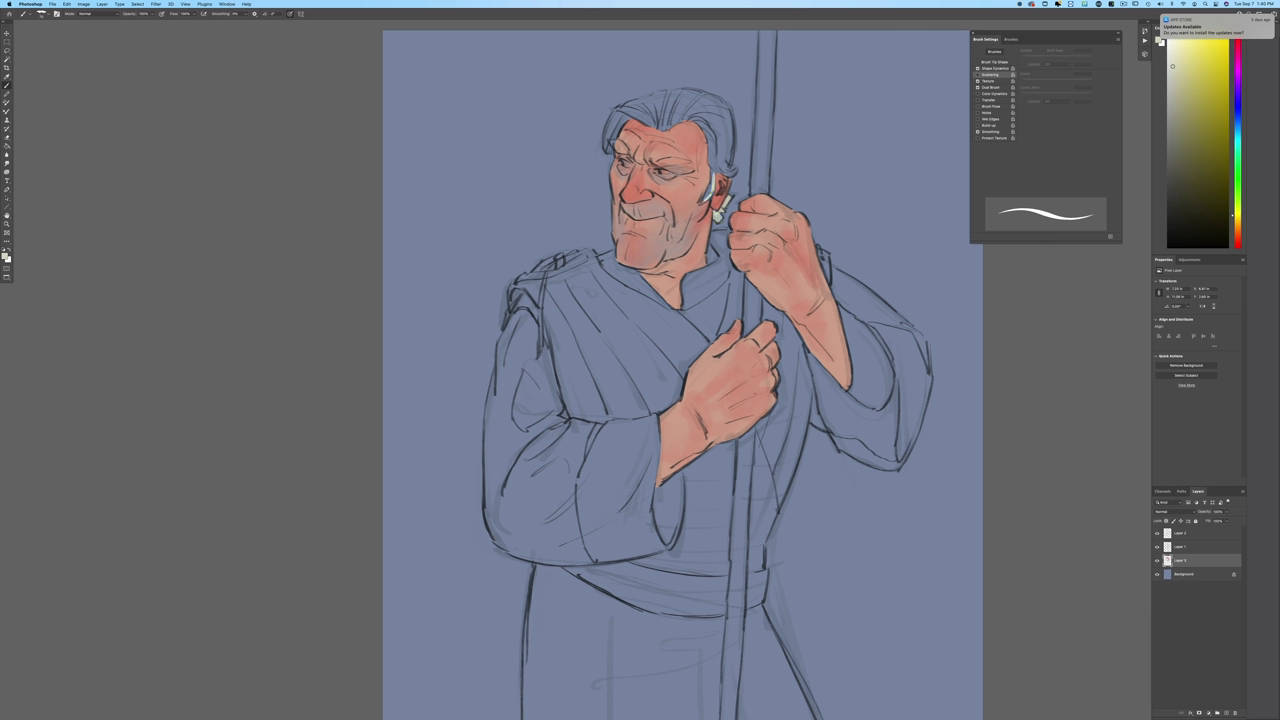
# Step: Extend the cream-white hair colour from the sideburn up over the side of the head beside the staff
pyautogui.moveTo(704, 198); pyautogui.dragTo(710, 186)
pyautogui.moveTo(714, 172)
pyautogui.mouseDown()
pyautogui.moveTo(710, 183)
pyautogui.moveTo(709, 163)
pyautogui.mouseUp()
pyautogui.moveTo(722, 106); pyautogui.dragTo(728, 170)
pyautogui.moveTo(716, 112); pyautogui.dragTo(722, 160)
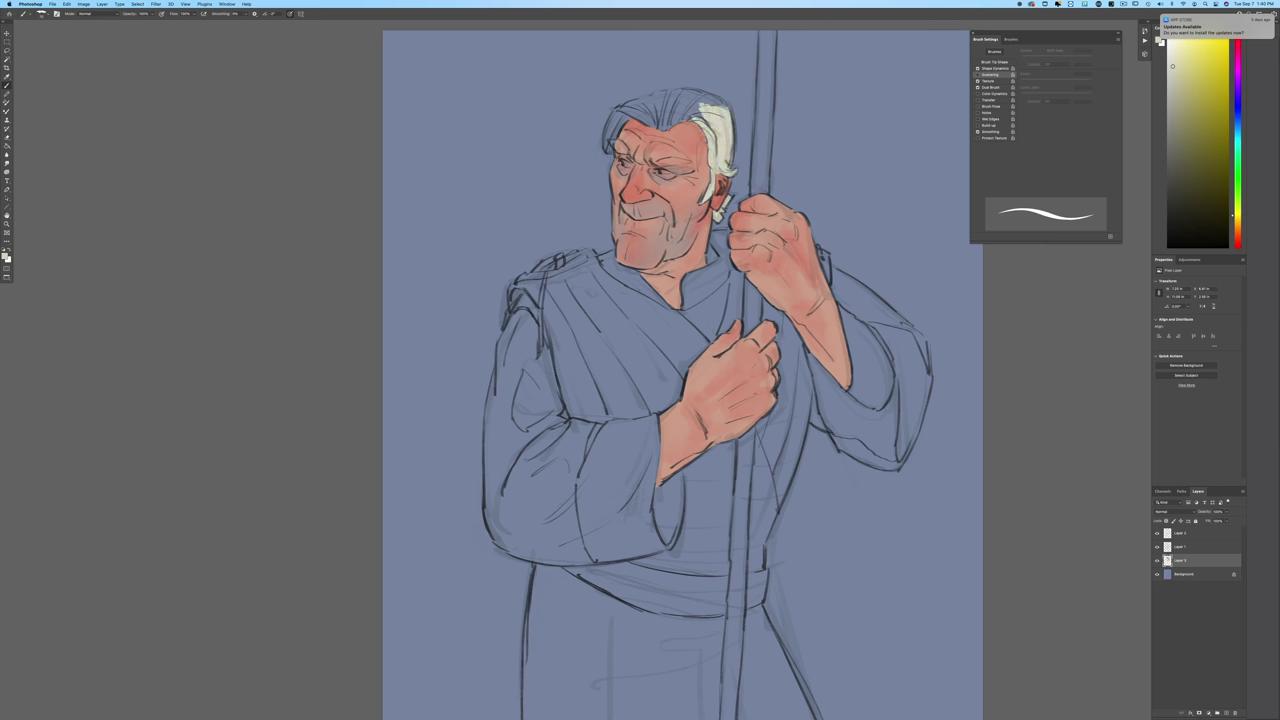
# Step: Examine the costume's sleeves, belt and skirt up close in the reference photo and return to the drawing
pyautogui.moveTo(590, 0)
pyautogui.mouseDown()
pyautogui.moveTo(435, 47)
pyautogui.moveTo(383, 156)
pyautogui.mouseUp()
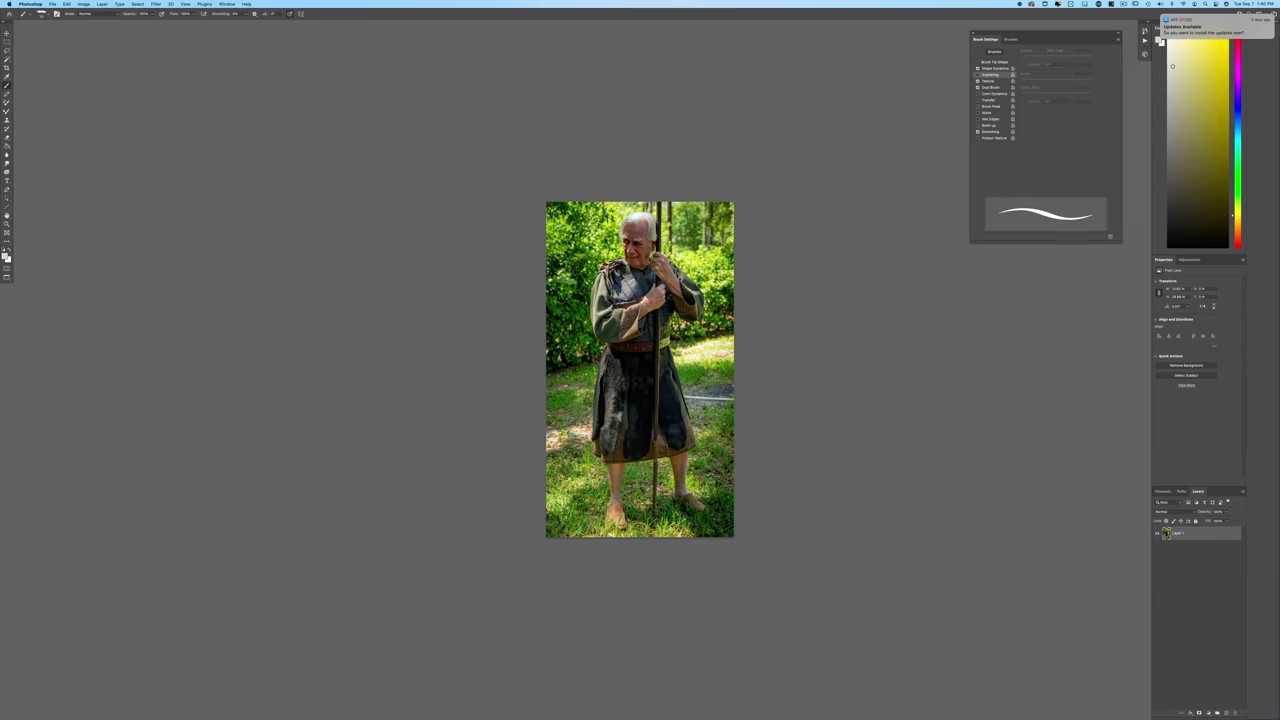
pyautogui.press('super+plus')
pyautogui.press('super+plus')
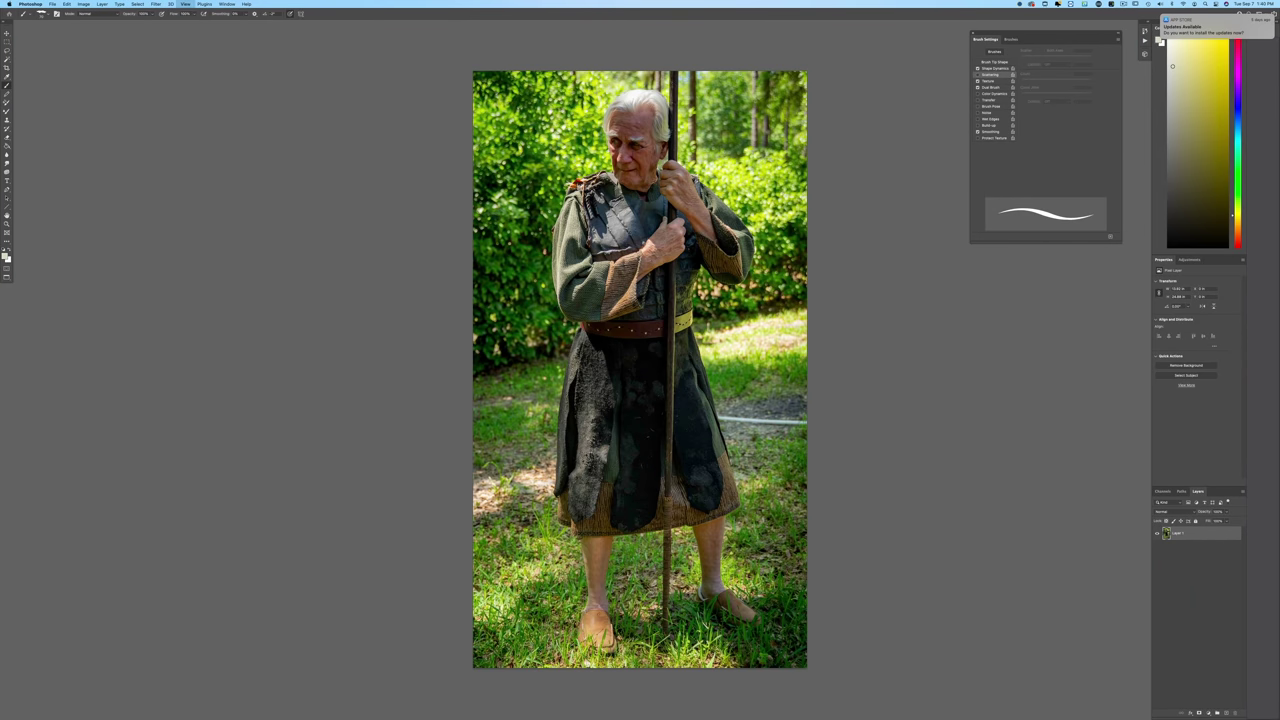
pyautogui.press('super+plus')
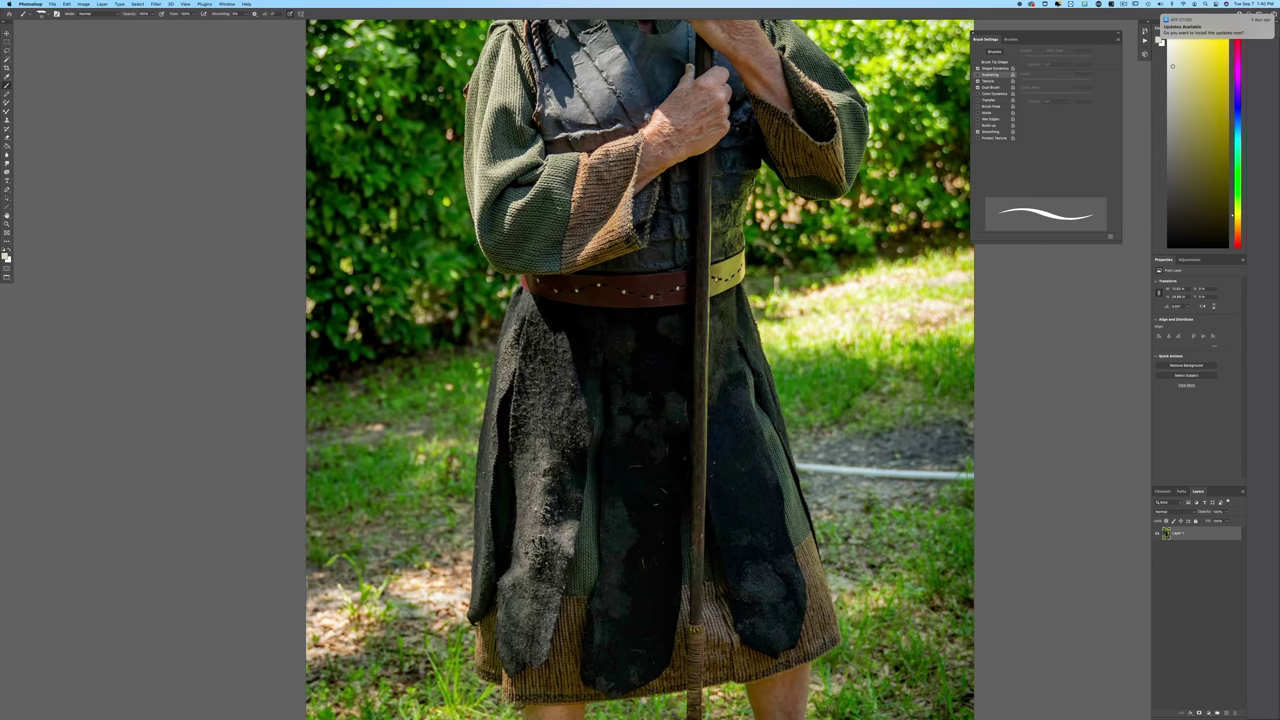
pyautogui.moveTo(556, 76); pyautogui.dragTo(542, 274)
pyautogui.scroll(3, 640, 370)
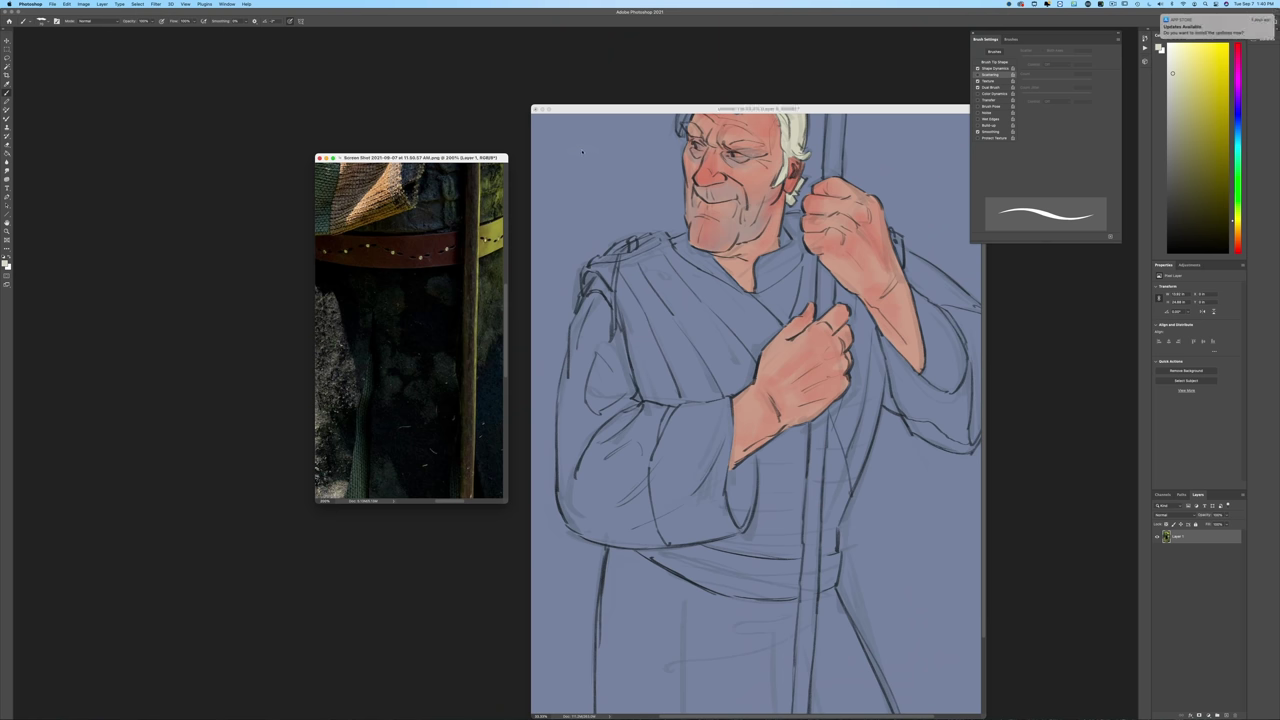
pyautogui.moveTo(493, 157); pyautogui.dragTo(690, 12)
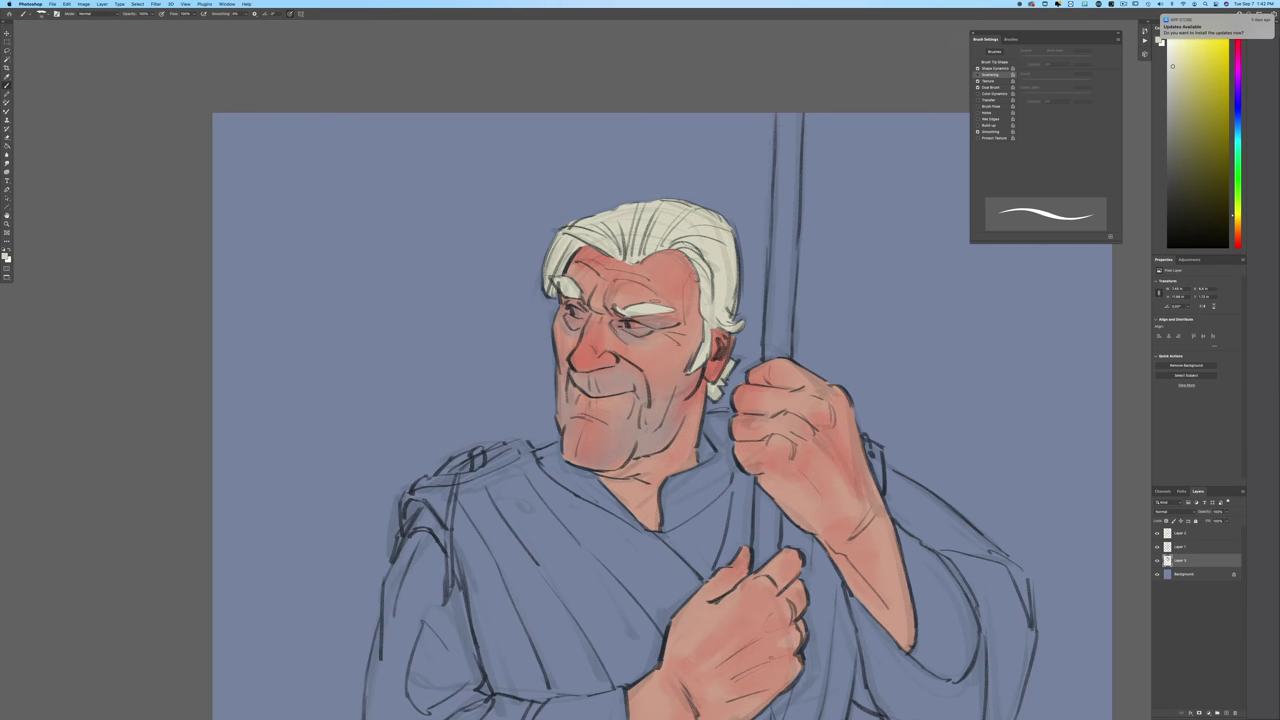
# Step: Paint the whites of both eyes with a very light pink
pyautogui.click(7, 256)
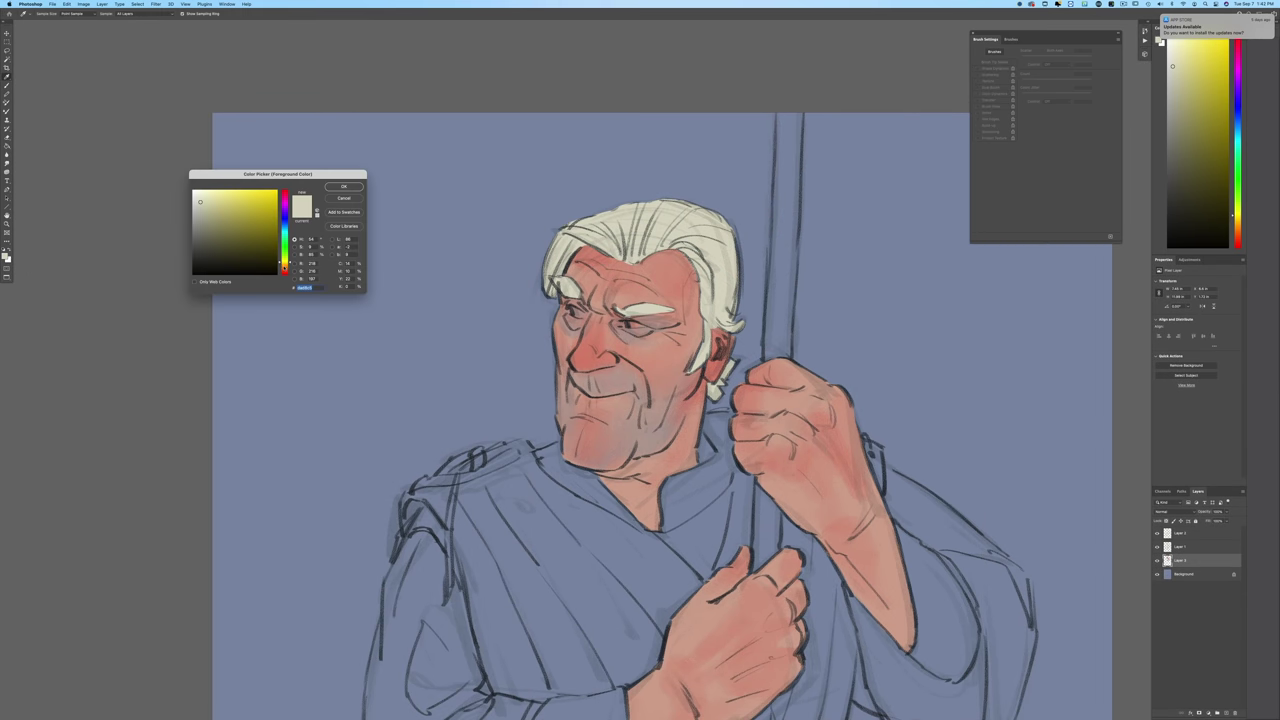
pyautogui.click(285, 269)
pyautogui.moveTo(285, 271); pyautogui.dragTo(285, 273)
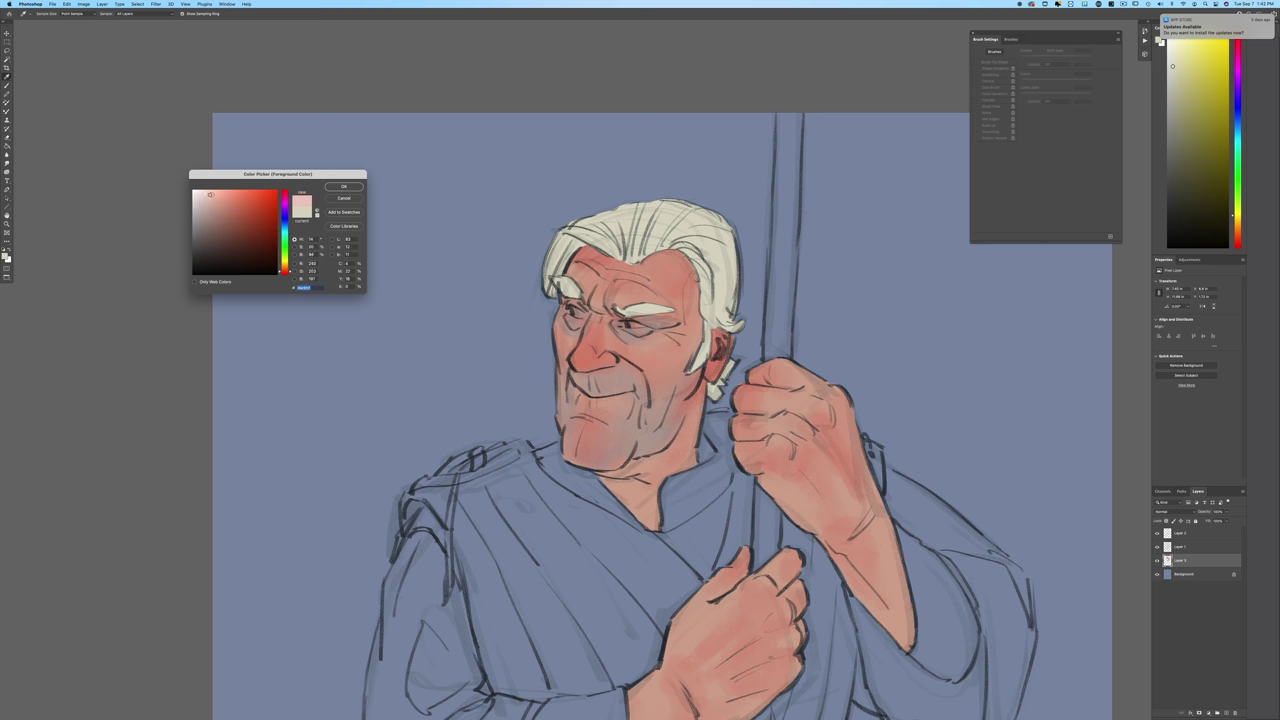
pyautogui.press('Return')
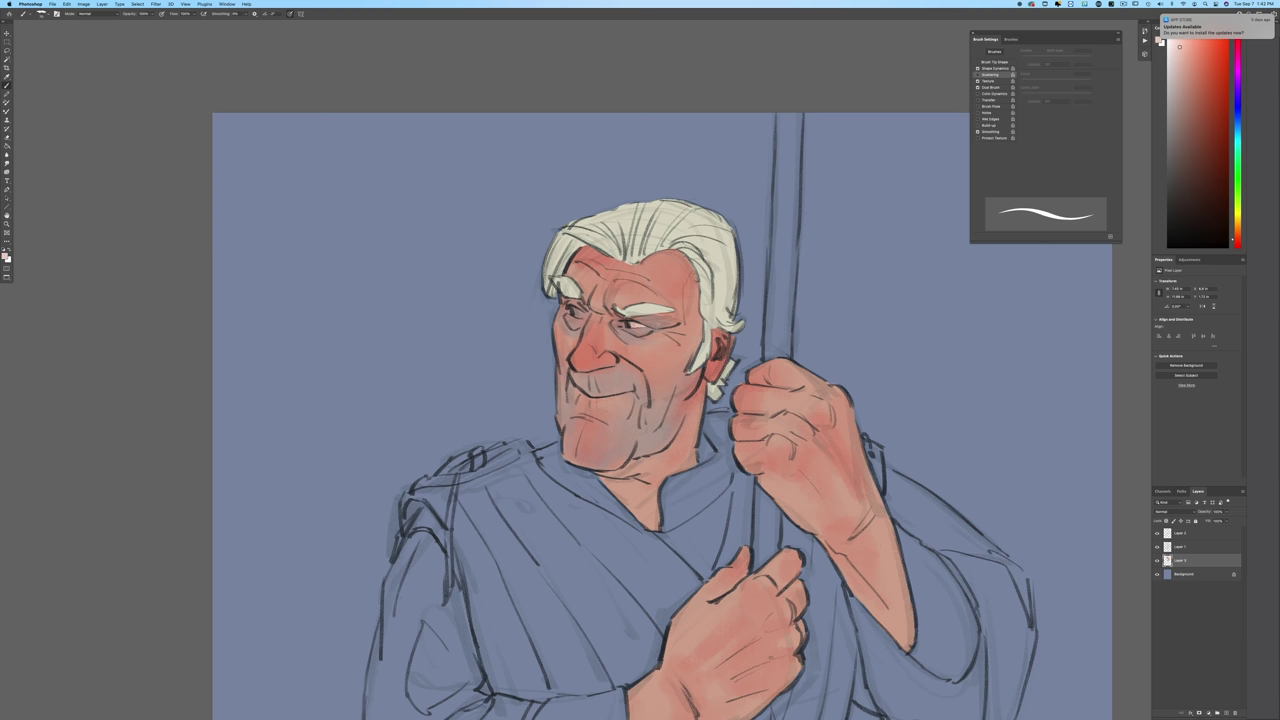
pyautogui.moveTo(575, 310); pyautogui.dragTo(583, 316)
# Step: Set the brush colour to a more saturated salmon red and enlarge the brush
pyautogui.press('i')
pyautogui.click(6, 256)
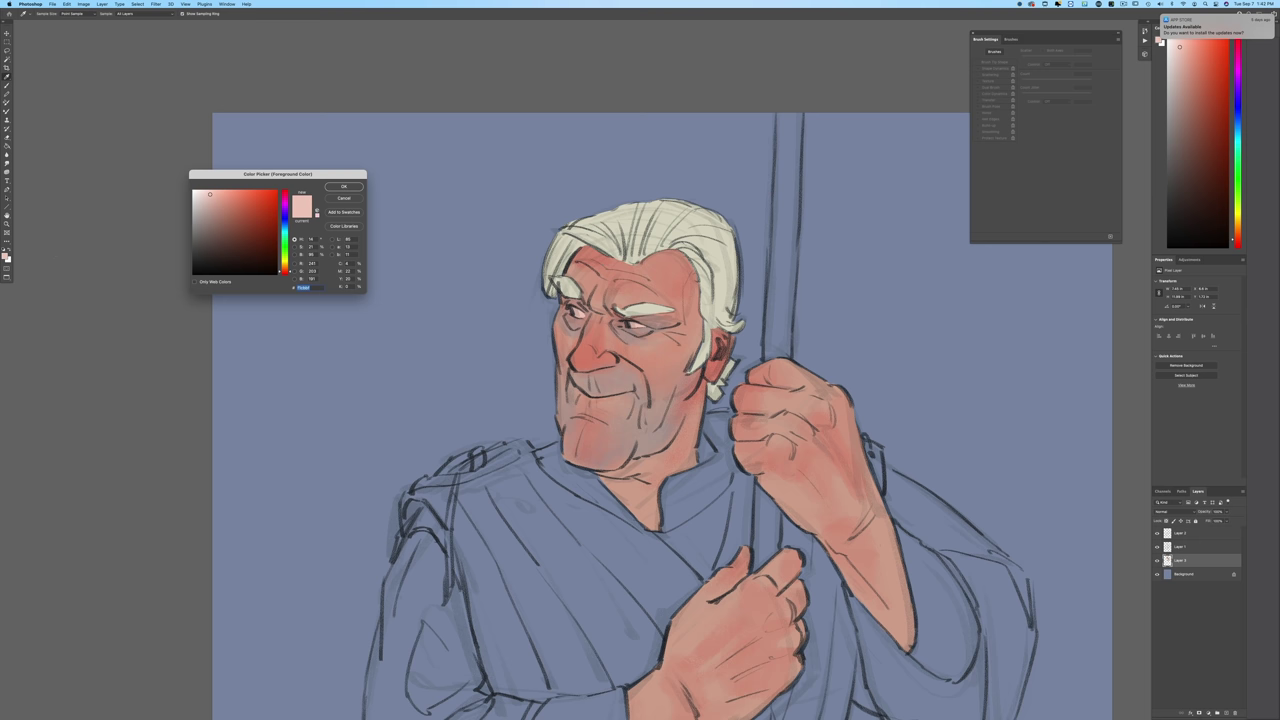
pyautogui.click(239, 198)
pyautogui.click(343, 186)
pyautogui.press('b')
pyautogui.press(']')
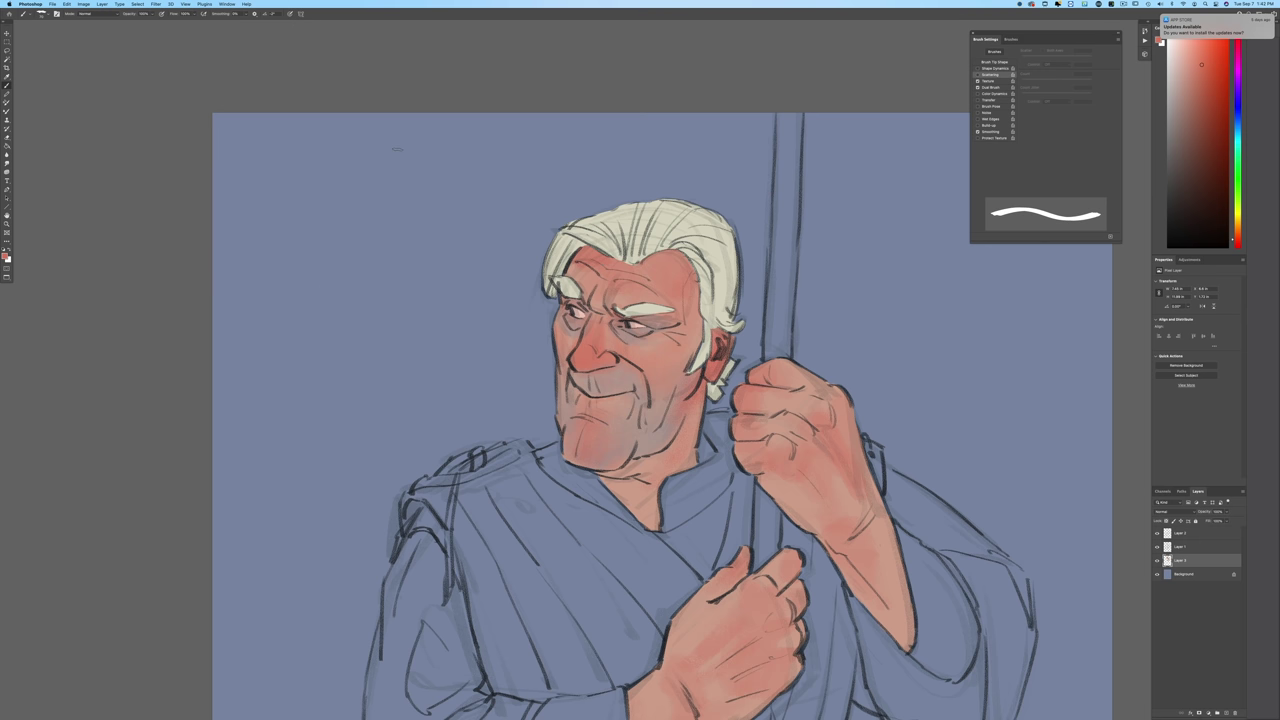
# Step: Enable pressure-controlled opacity for the brush and tint the man's eyes with soft salmon red
pyautogui.click(163, 14)
pyautogui.moveTo(569, 318); pyautogui.dragTo(576, 322)
pyautogui.press('super+minus')
pyautogui.press('super+minus')
pyautogui.press('super+minus')
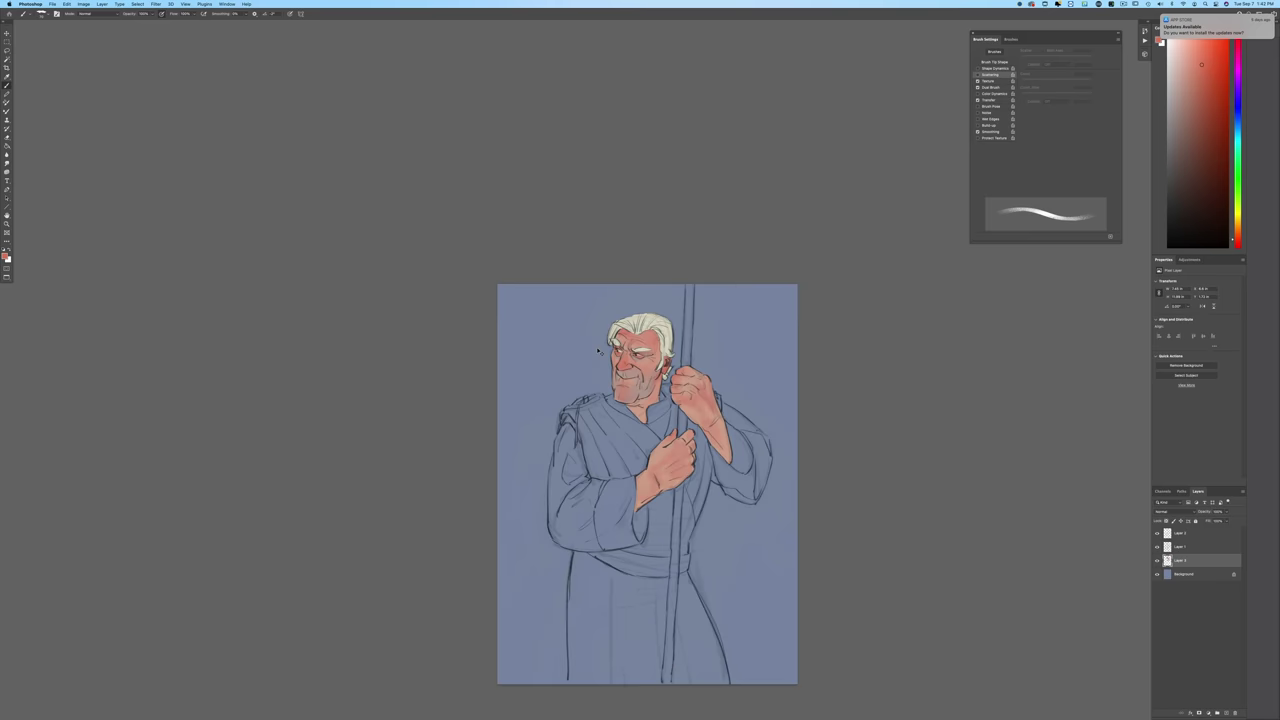
# Step: Add a new layer and place it beneath the skin layer, directly above the background
pyautogui.press('super+plus')
pyautogui.press('super+plus')
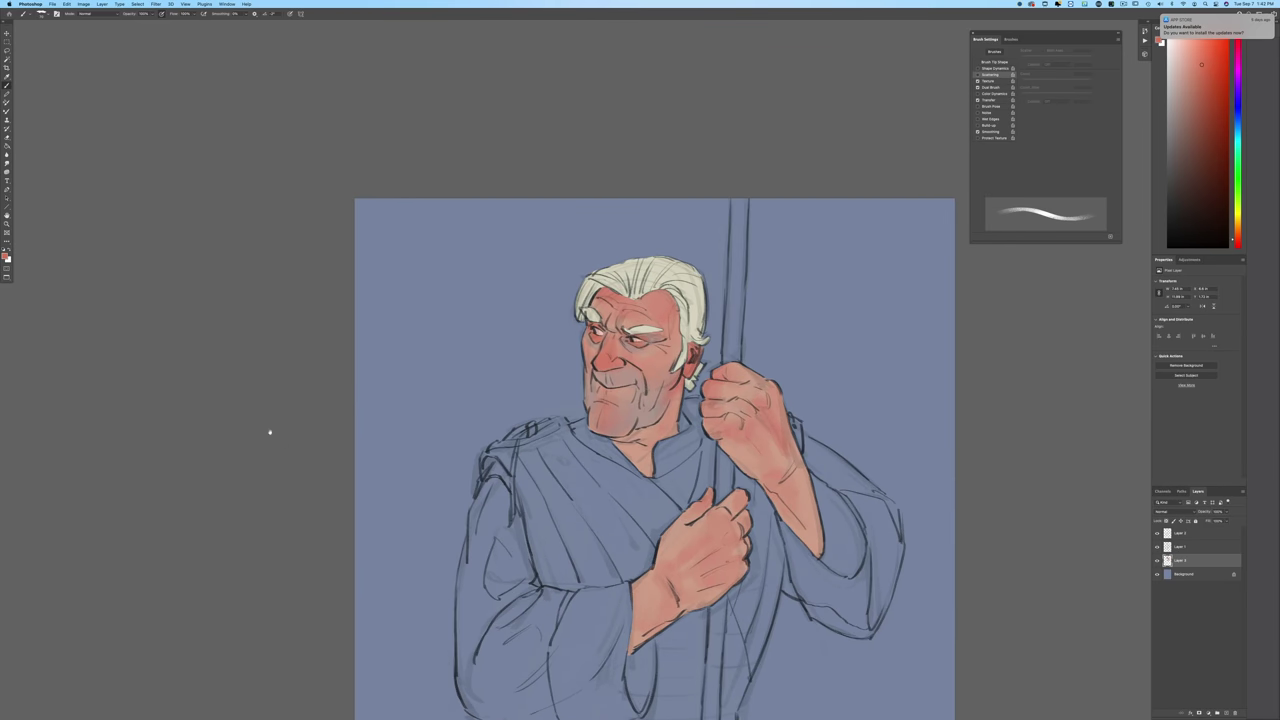
pyautogui.scroll(-3, 262, 390)
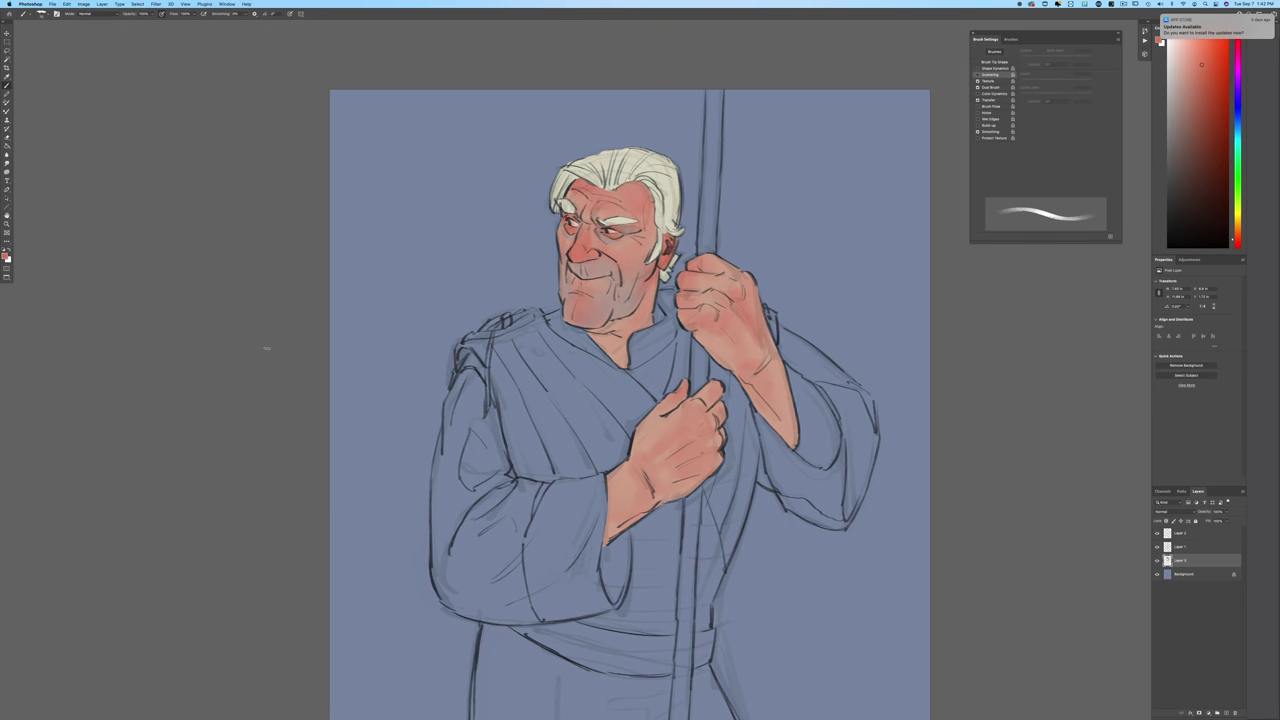
pyautogui.click(1226, 713)
pyautogui.moveTo(1184, 561); pyautogui.dragTo(1178, 582)
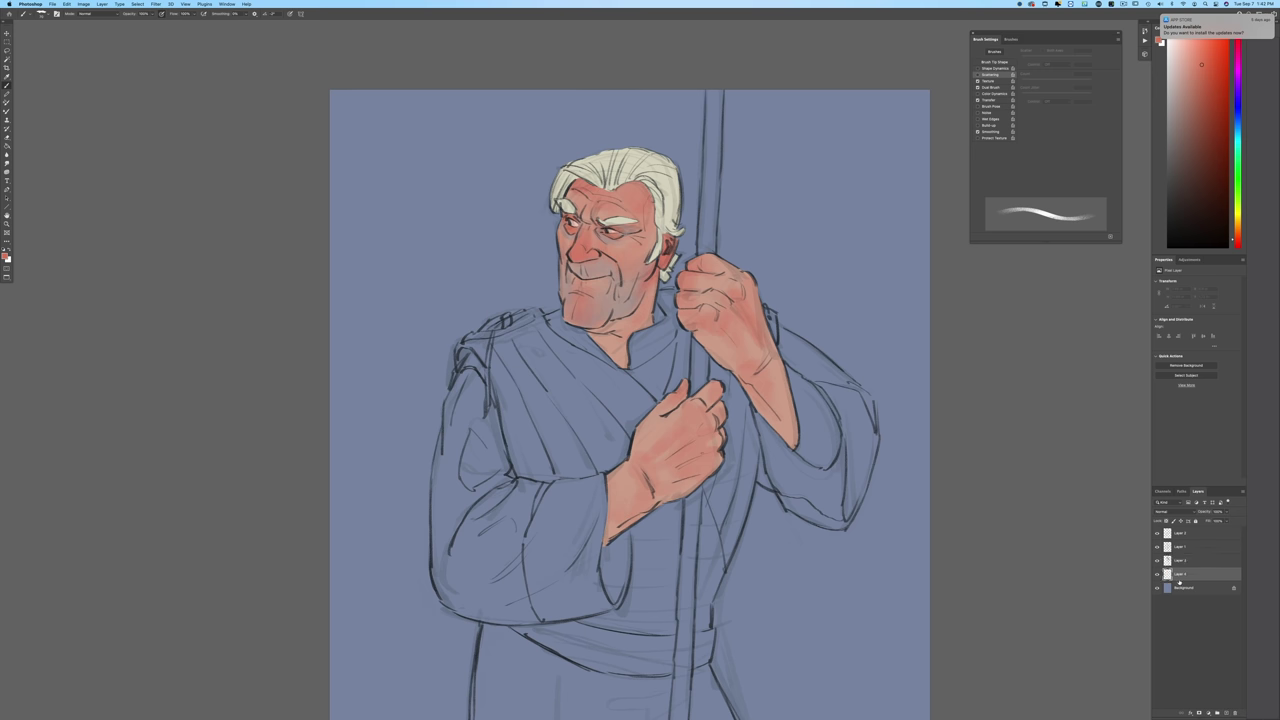
# Step: Block in the tunic from the shoulders down to the belt with dark reddish brown, leaving the staff unpainted
pyautogui.click(5, 257)
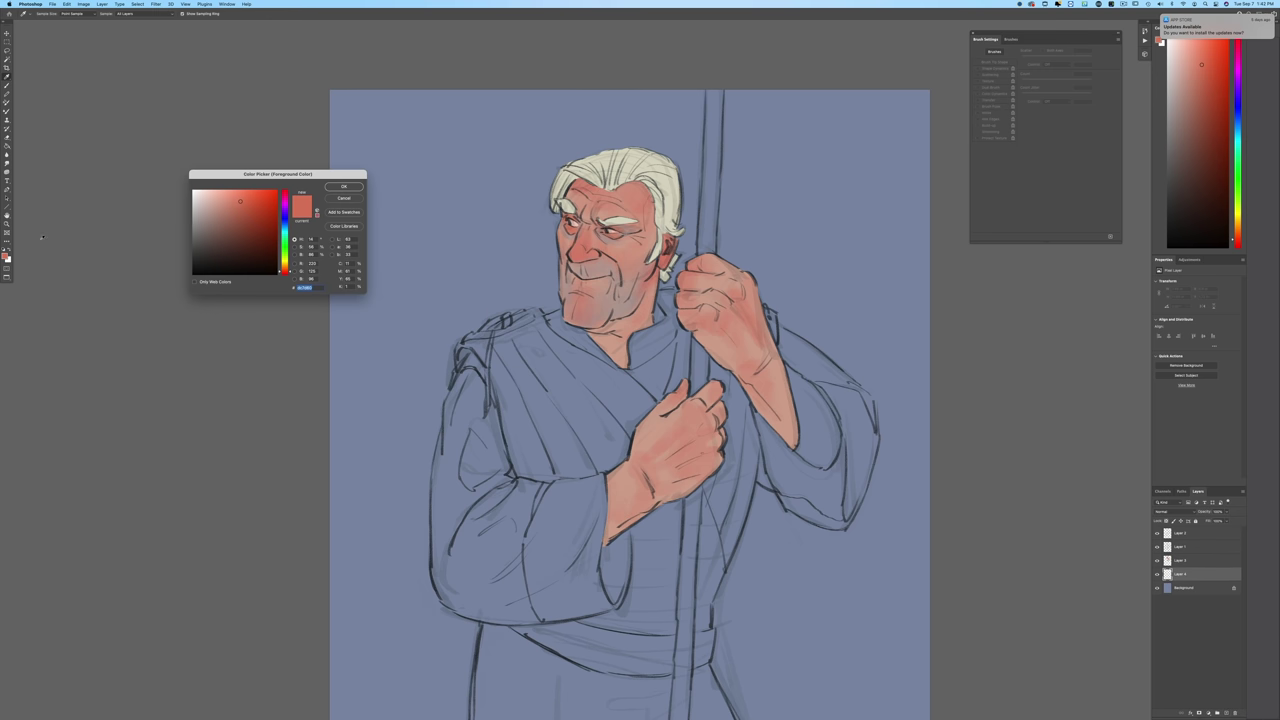
pyautogui.moveTo(240, 201); pyautogui.dragTo(215, 247)
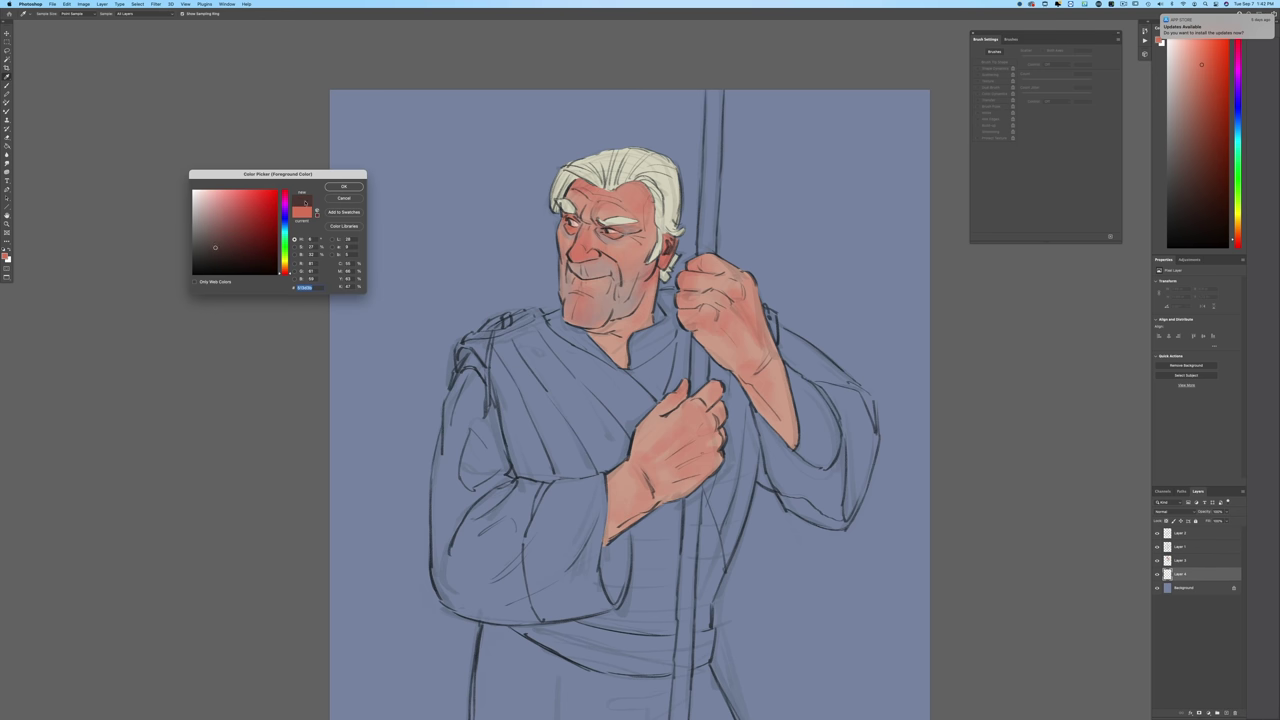
pyautogui.press('Return')
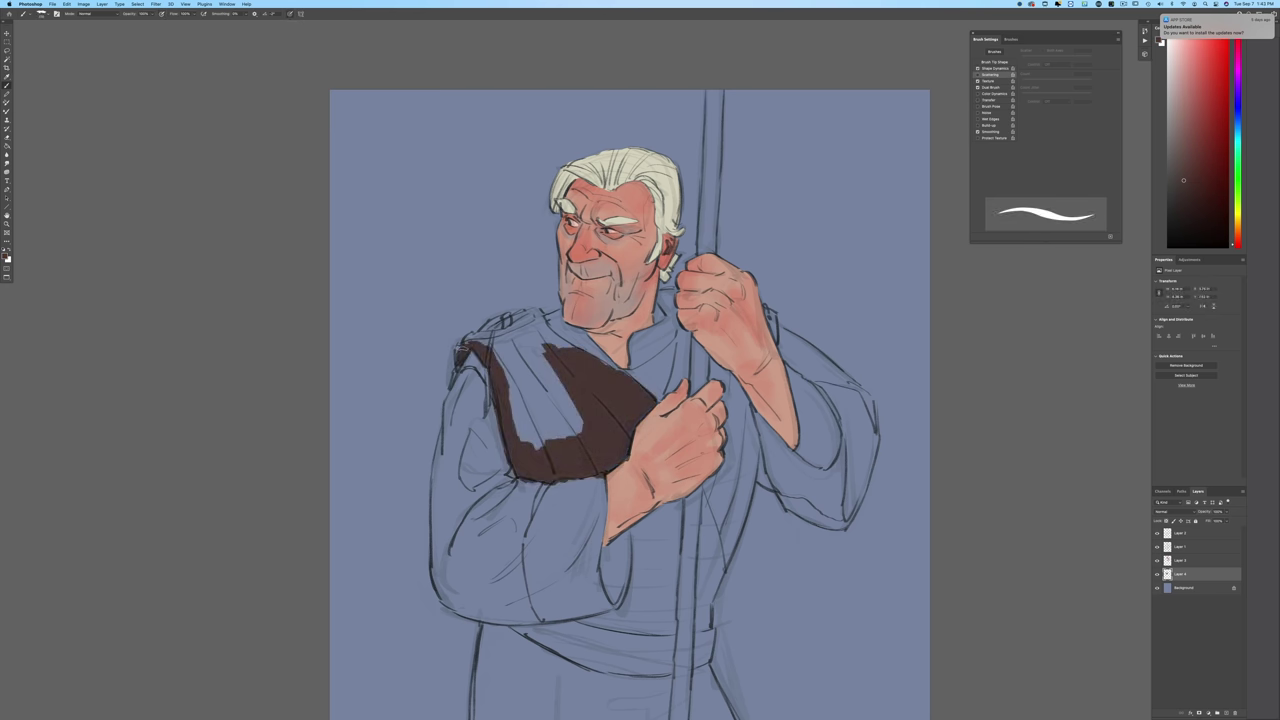
pyautogui.moveTo(462, 349)
pyautogui.mouseDown()
pyautogui.moveTo(457, 366)
pyautogui.moveTo(488, 330)
pyautogui.moveTo(475, 335)
pyautogui.moveTo(462, 348)
pyautogui.moveTo(528, 310)
pyautogui.moveTo(507, 315)
pyautogui.moveTo(544, 314)
pyautogui.mouseUp()
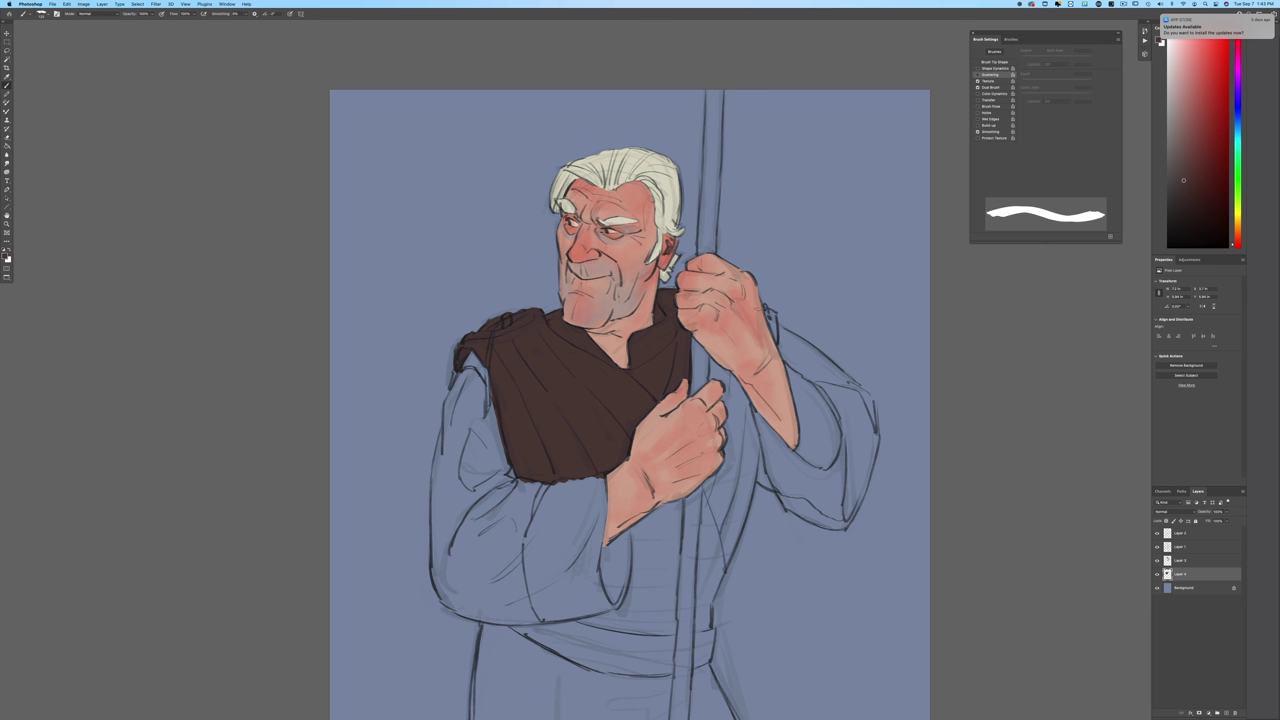
pyautogui.moveTo(770, 312)
pyautogui.mouseDown()
pyautogui.moveTo(716, 372)
pyautogui.moveTo(742, 442)
pyautogui.moveTo(734, 477)
pyautogui.moveTo(753, 467)
pyautogui.moveTo(700, 632)
pyautogui.mouseUp()
pyautogui.moveTo(700, 586)
pyautogui.mouseDown()
pyautogui.moveTo(700, 624)
pyautogui.moveTo(708, 475)
pyautogui.moveTo(726, 550)
pyautogui.mouseUp()
pyautogui.moveTo(737, 475)
pyautogui.mouseDown()
pyautogui.moveTo(737, 495)
pyautogui.moveTo(652, 565)
pyautogui.mouseUp()
pyautogui.moveTo(646, 496)
pyautogui.mouseDown()
pyautogui.moveTo(624, 616)
pyautogui.moveTo(632, 596)
pyautogui.mouseUp()
pyautogui.moveTo(632, 546)
pyautogui.mouseDown()
pyautogui.moveTo(630, 568)
pyautogui.moveTo(664, 602)
pyautogui.moveTo(684, 500)
pyautogui.mouseUp()
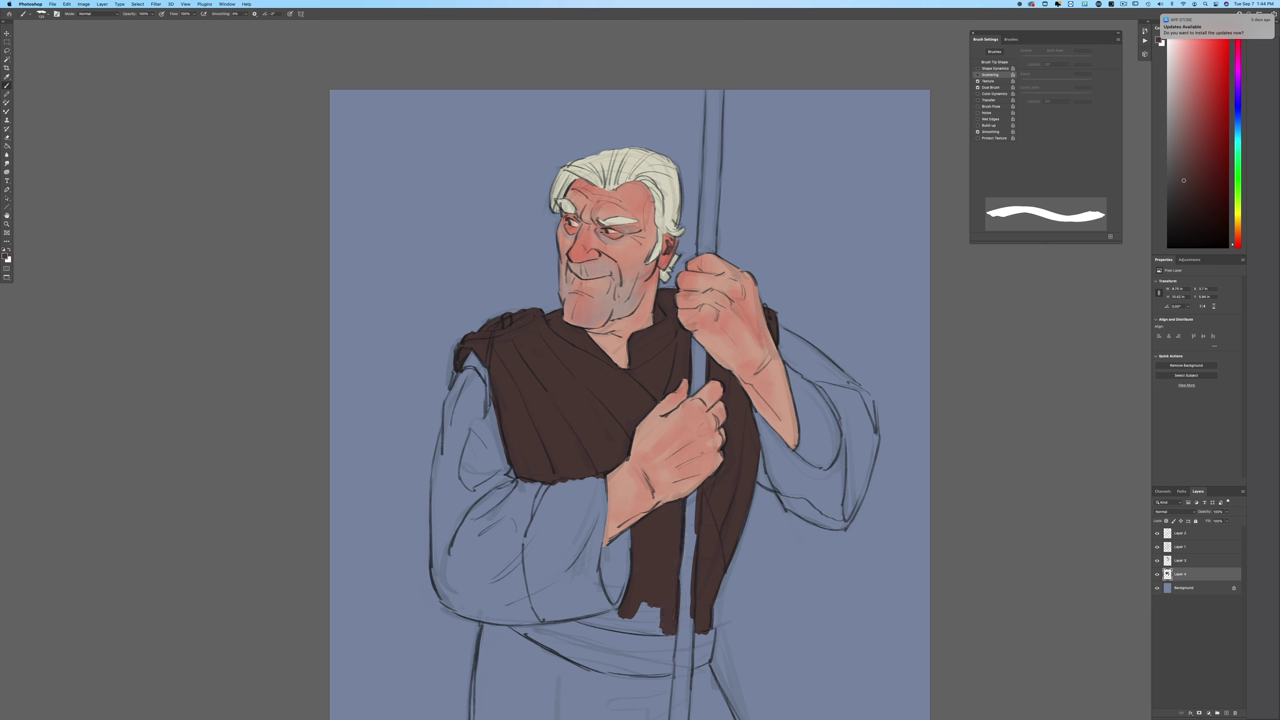
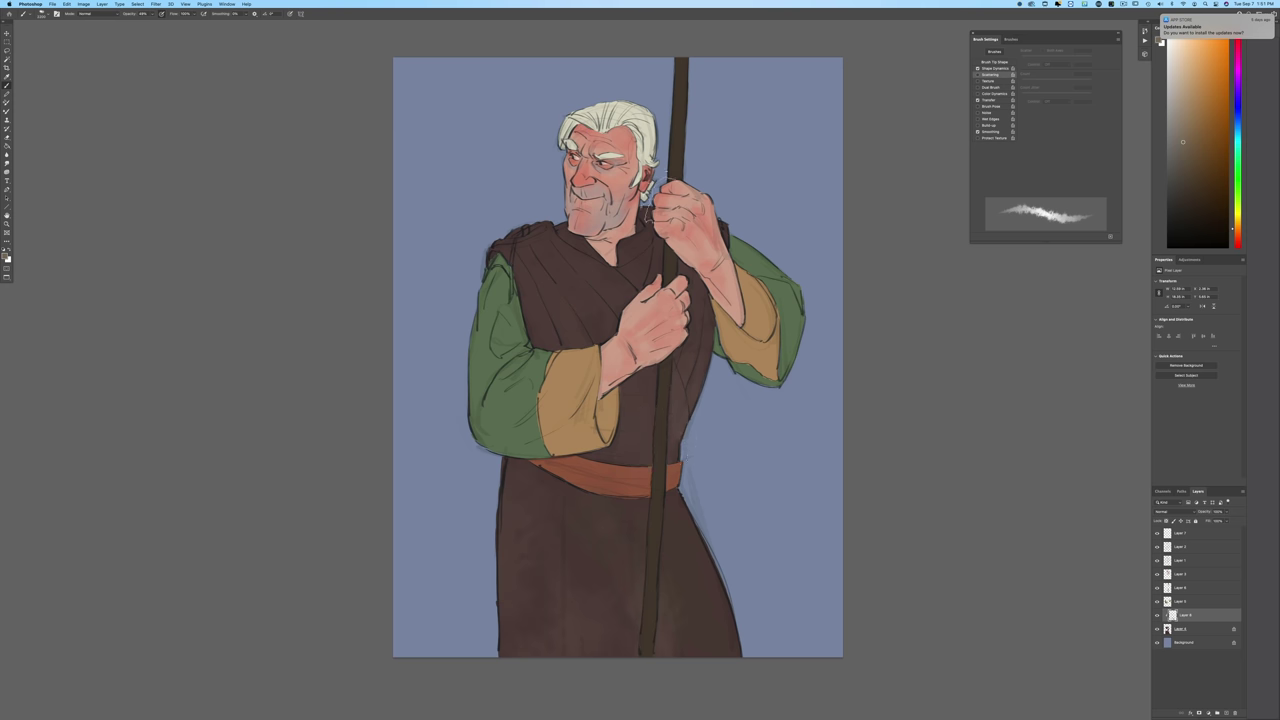
# Step: Glaze dark muted blue over the brown tunic and skirt with the textured brush on the clipped layer
pyautogui.click(517, 229)
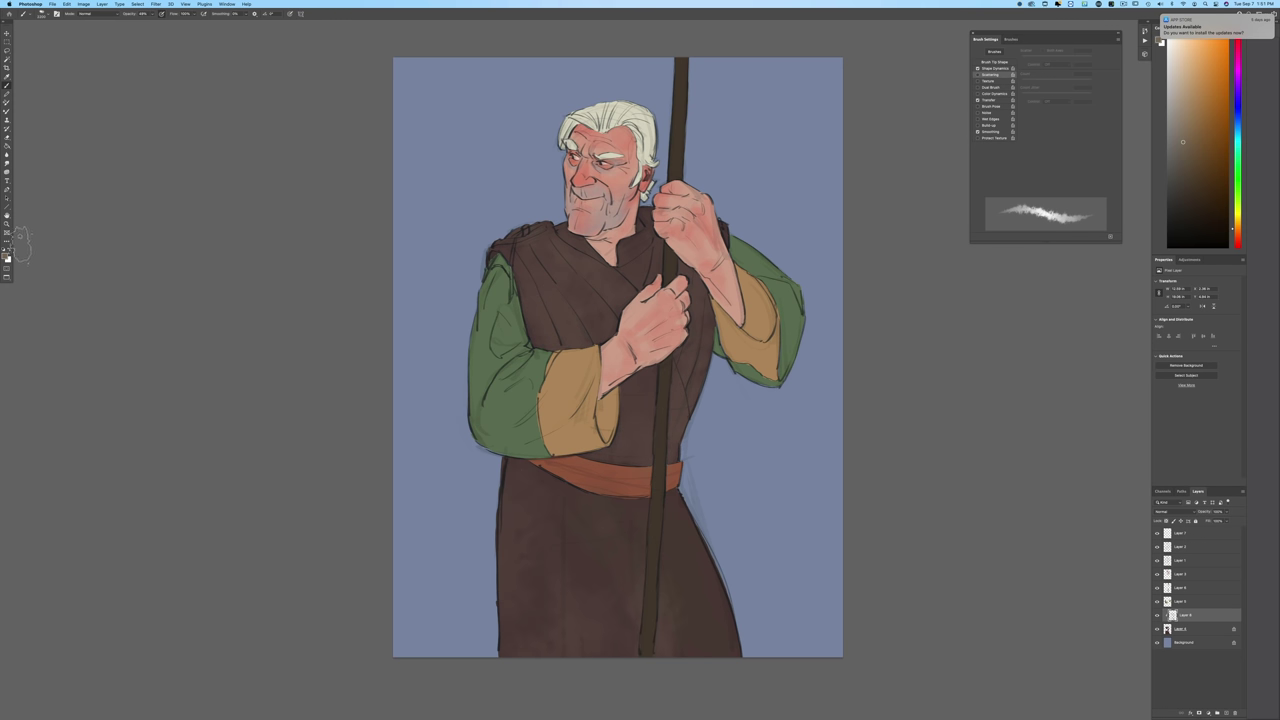
pyautogui.click(7, 252)
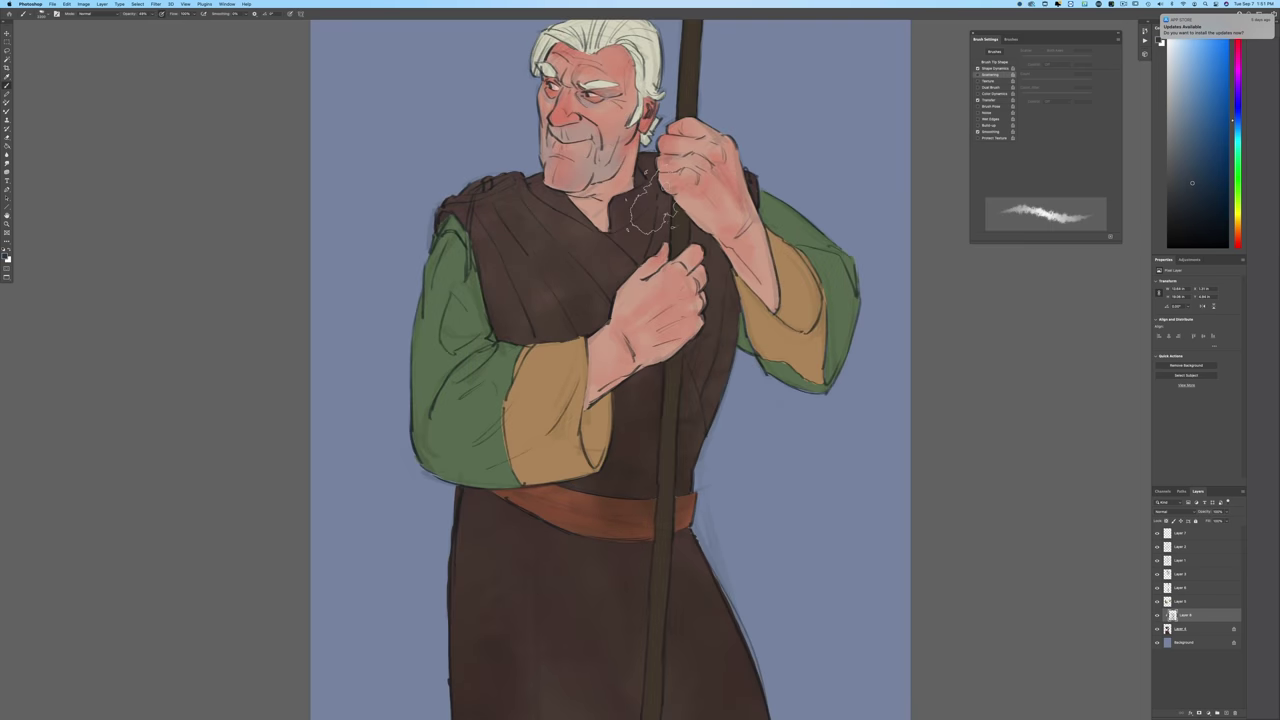
pyautogui.moveTo(710, 193); pyautogui.dragTo(715, 218)
pyautogui.moveTo(532, 190); pyautogui.dragTo(596, 238)
pyautogui.moveTo(652, 573)
pyautogui.mouseDown()
pyautogui.moveTo(665, 554)
pyautogui.moveTo(664, 602)
pyautogui.mouseUp()
pyautogui.press('super+minus')
pyautogui.press('super+minus')
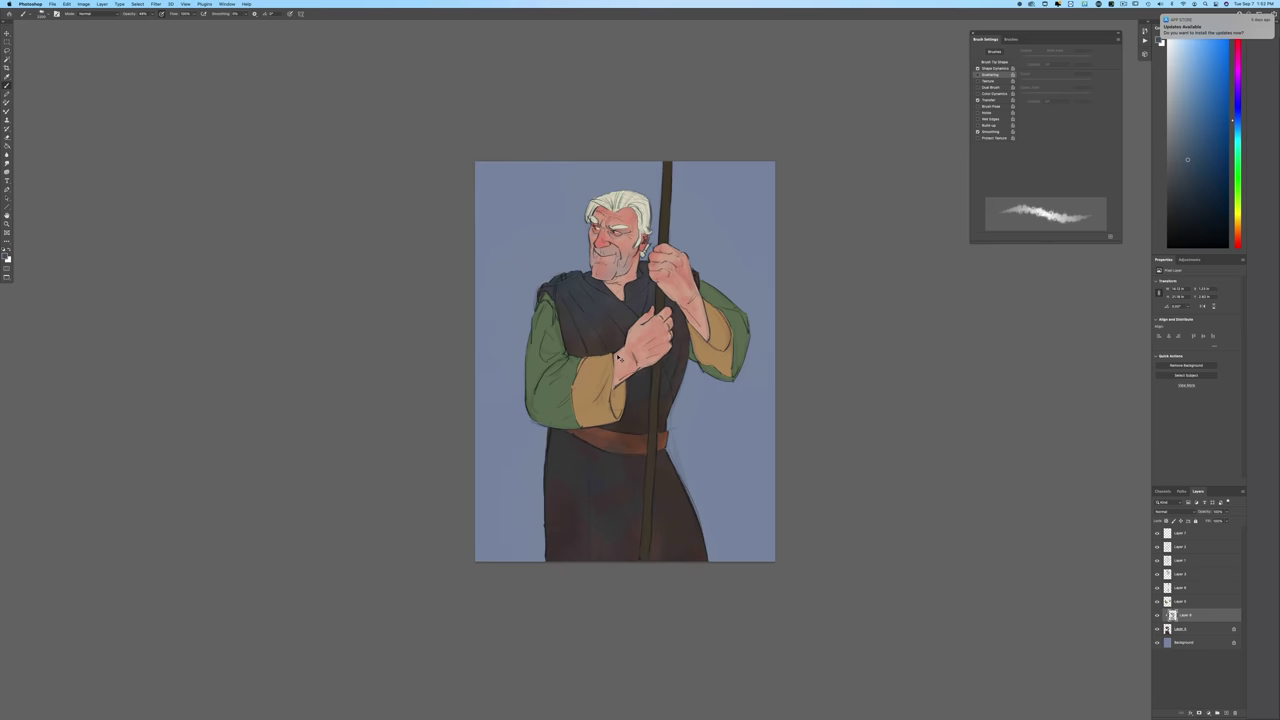
pyautogui.press('super+plus')
pyautogui.press('super+plus')
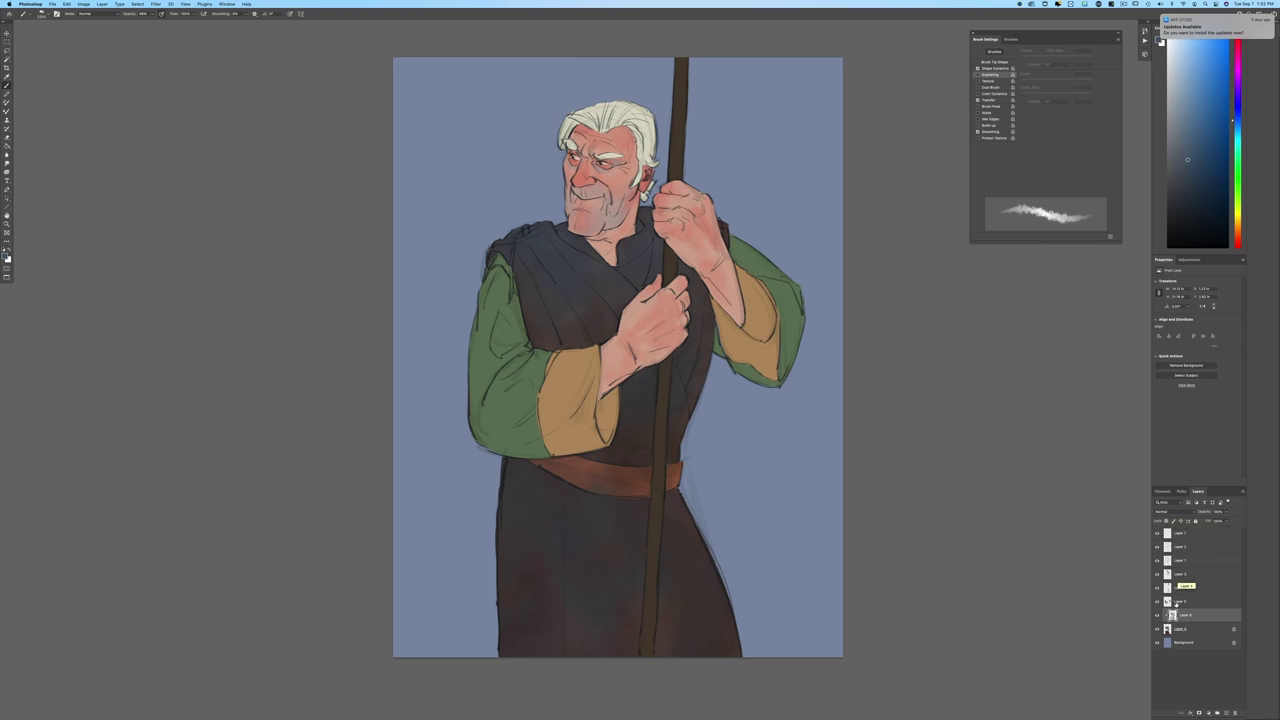
# Step: Add a new layer at the top of the stack, set its blend mode to Multiply and rename it "rough shadows"
pyautogui.click(1190, 534)
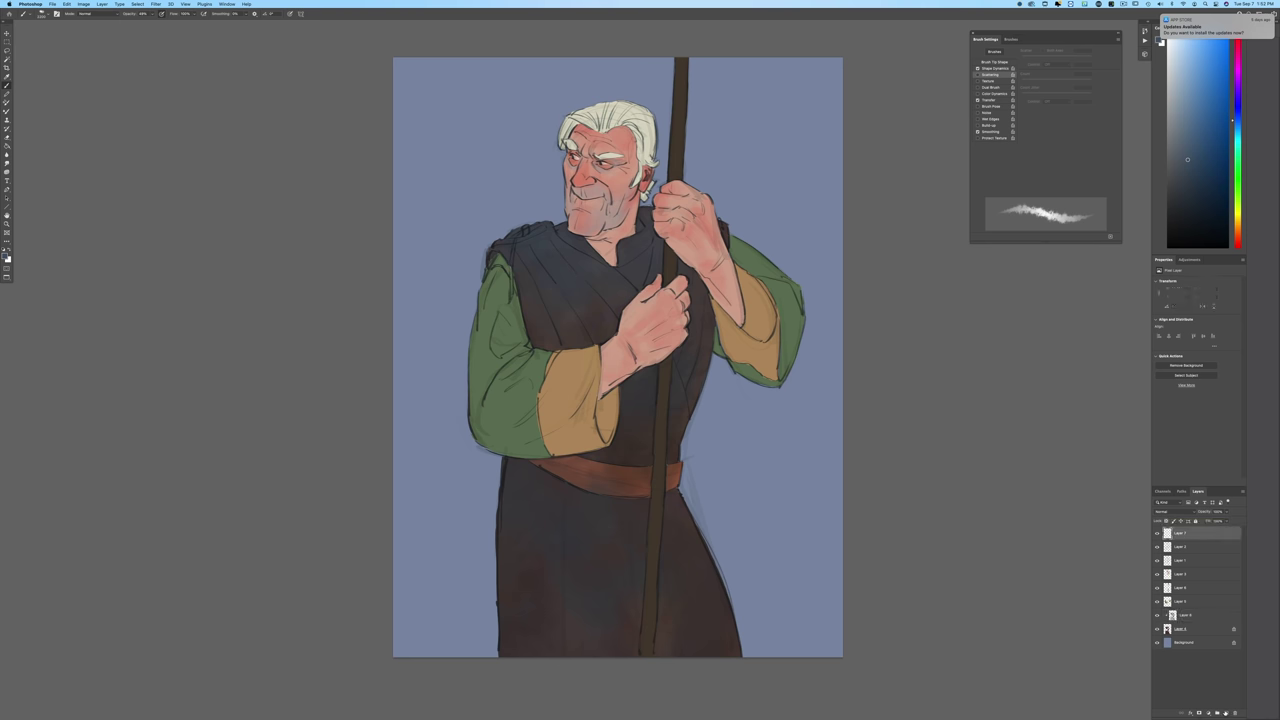
pyautogui.click(1227, 714)
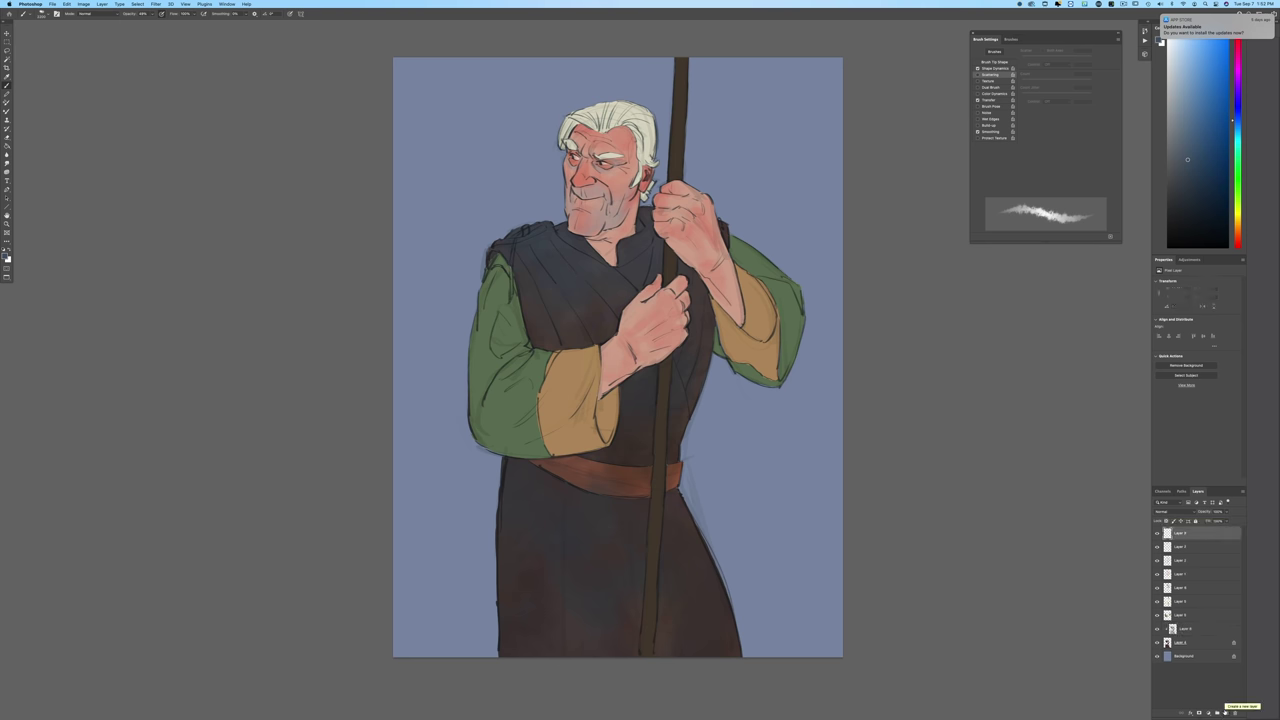
pyautogui.click(1163, 511)
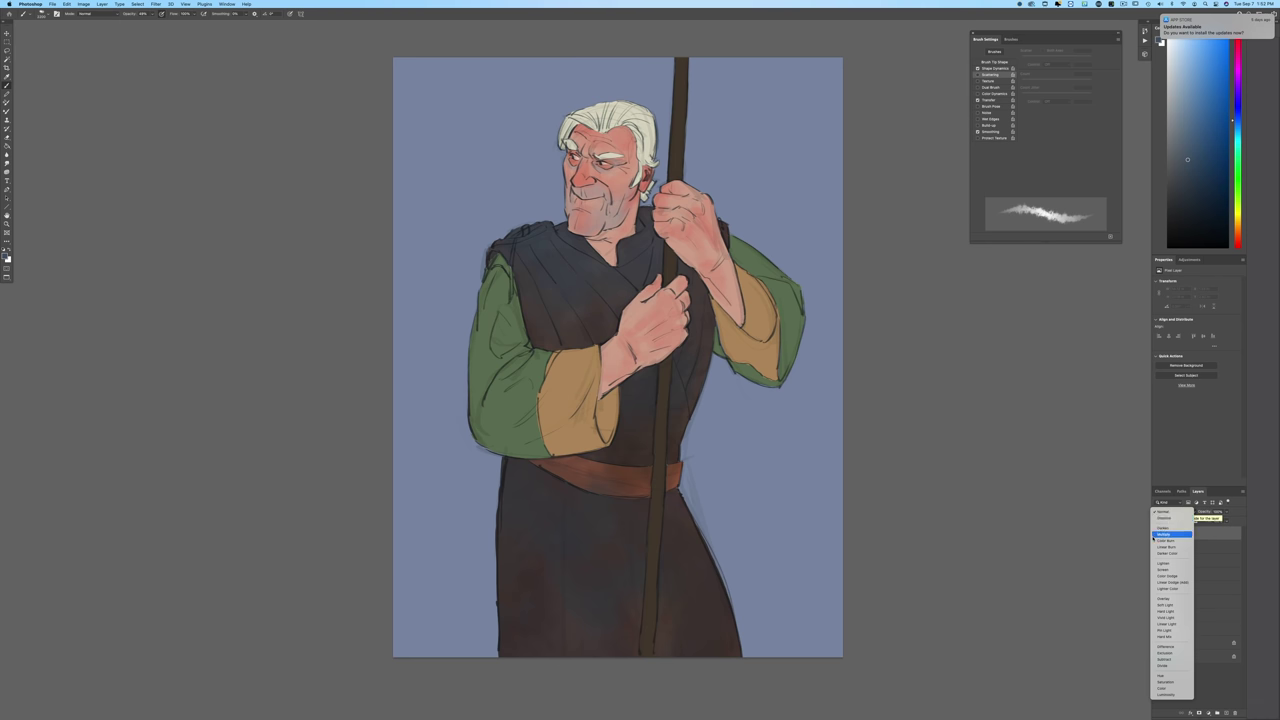
pyautogui.click(1158, 534)
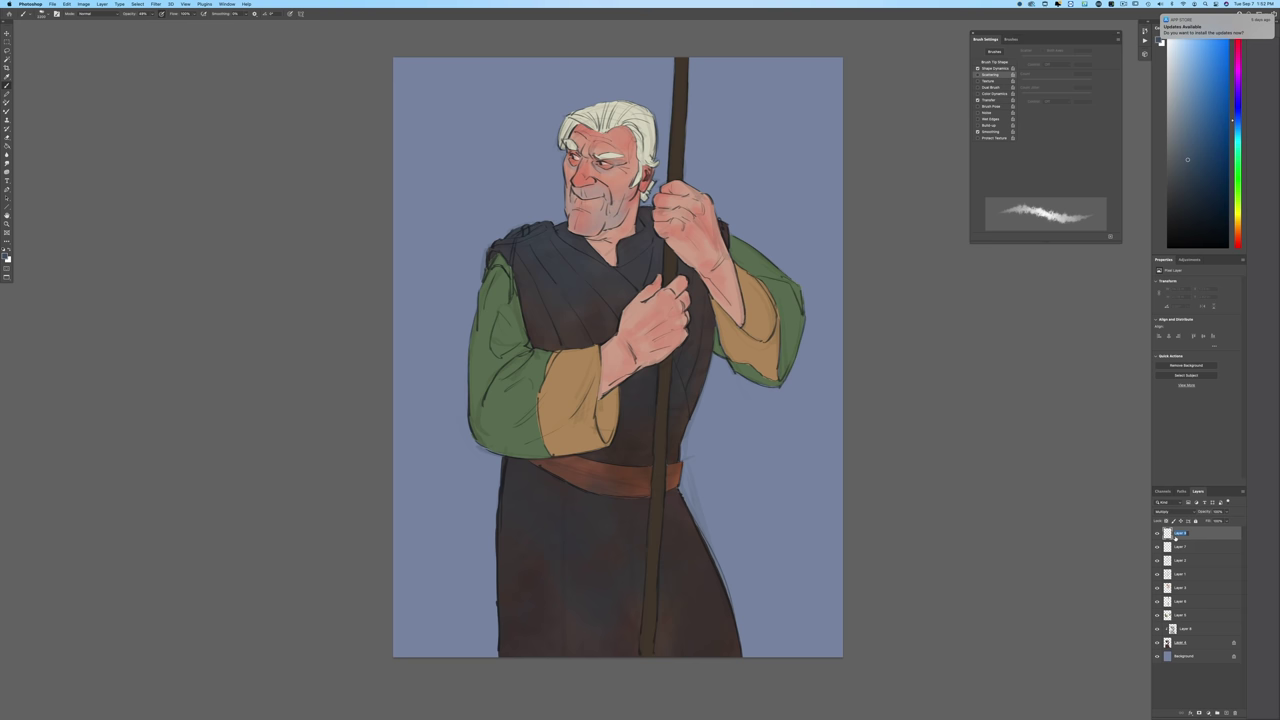
pyautogui.press('BackSpace')
pyautogui.press('Return')
# Step: Set the brush colour to a light, muted greyish brown for the shadows
pyautogui.click(7, 256)
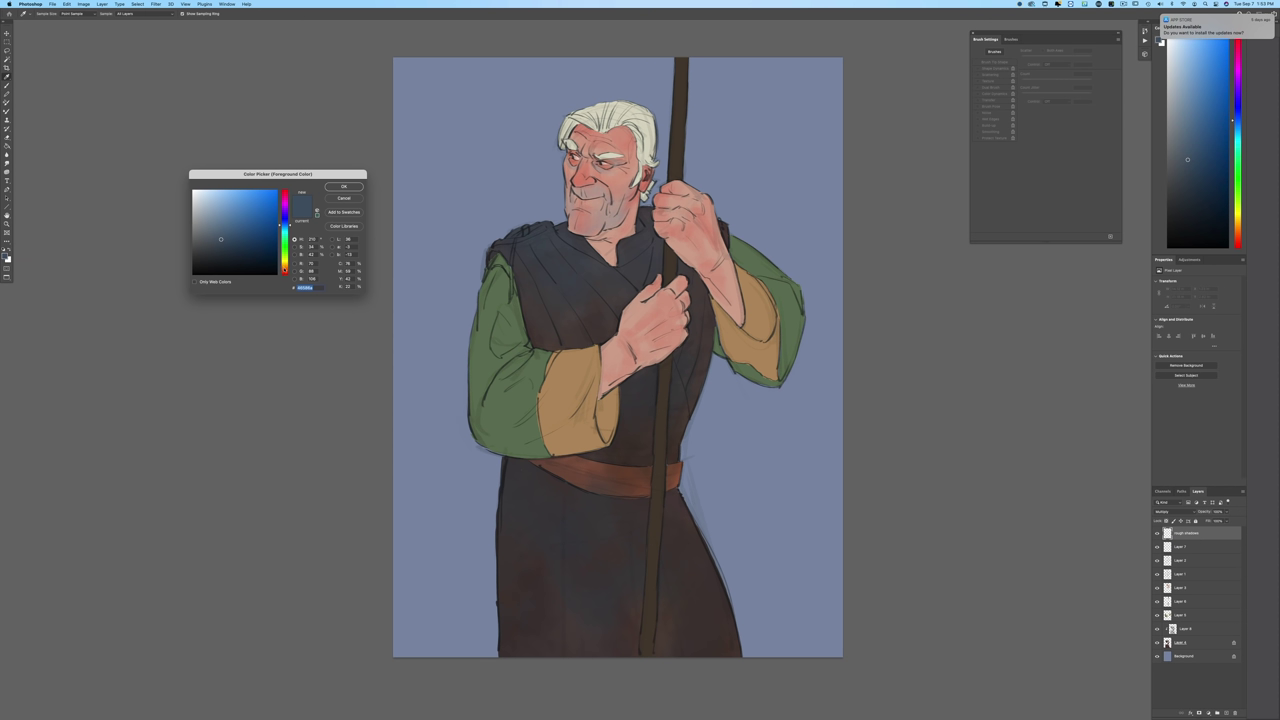
pyautogui.click(285, 271)
pyautogui.click(210, 221)
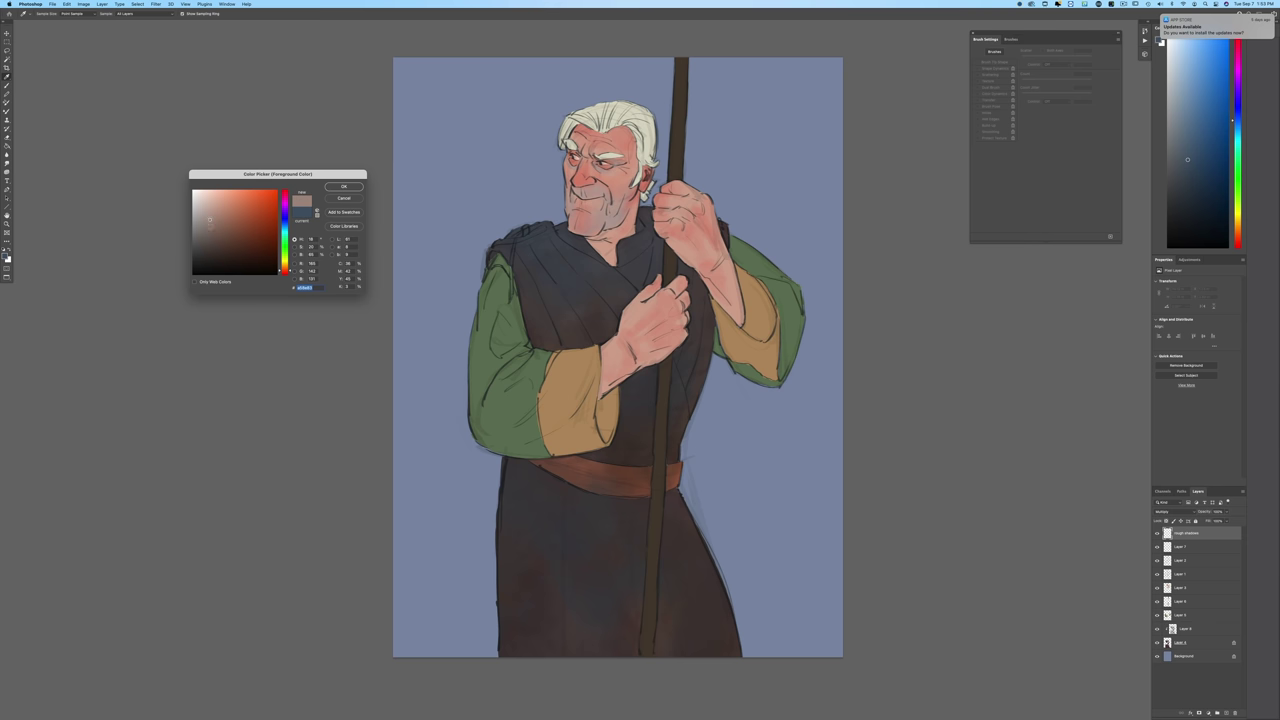
pyautogui.click(343, 186)
pyautogui.press('b')
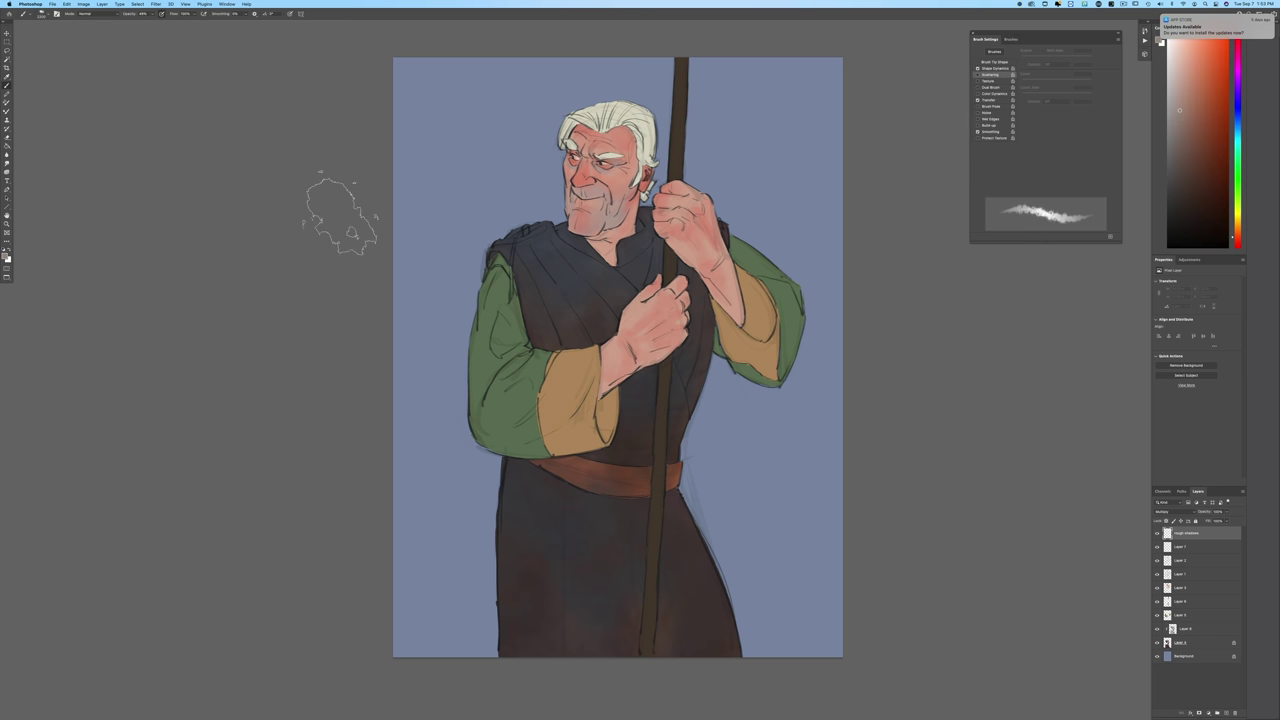
# Step: Switch to the first brush preset in the open brush group and enlarge it for shading the upper body
pyautogui.click(42, 13)
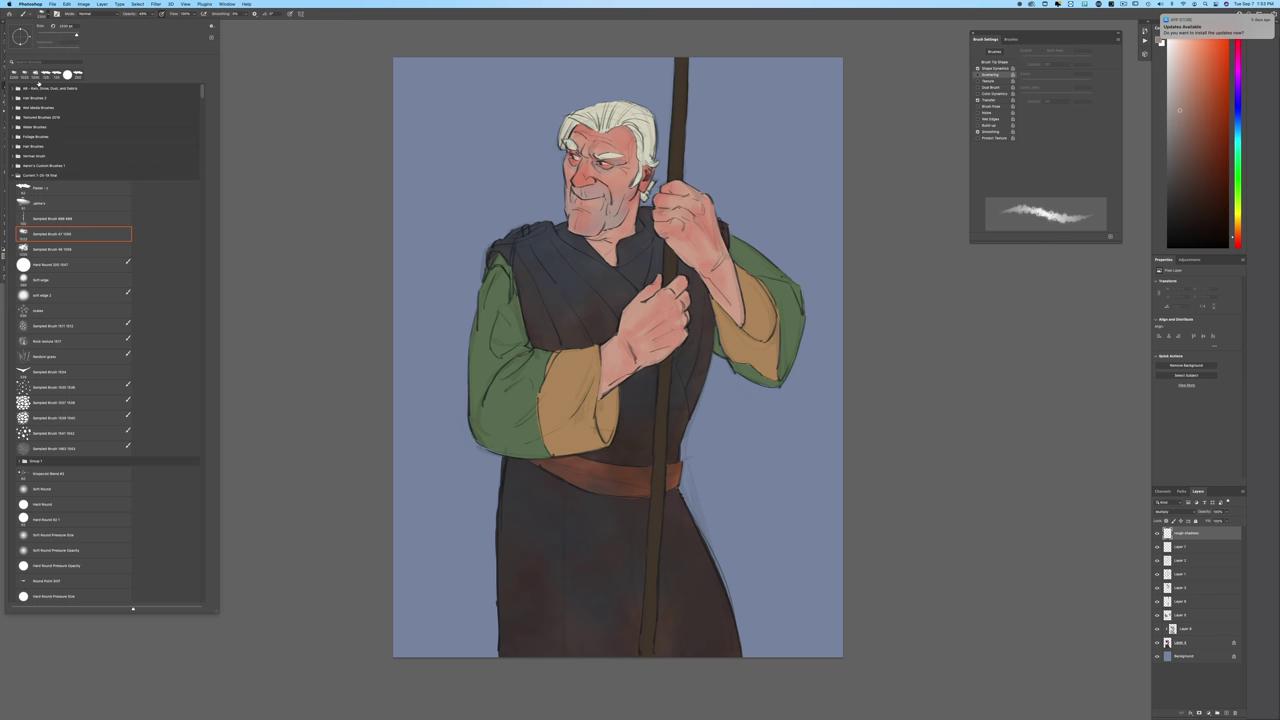
pyautogui.click(84, 189)
pyautogui.click(286, 324)
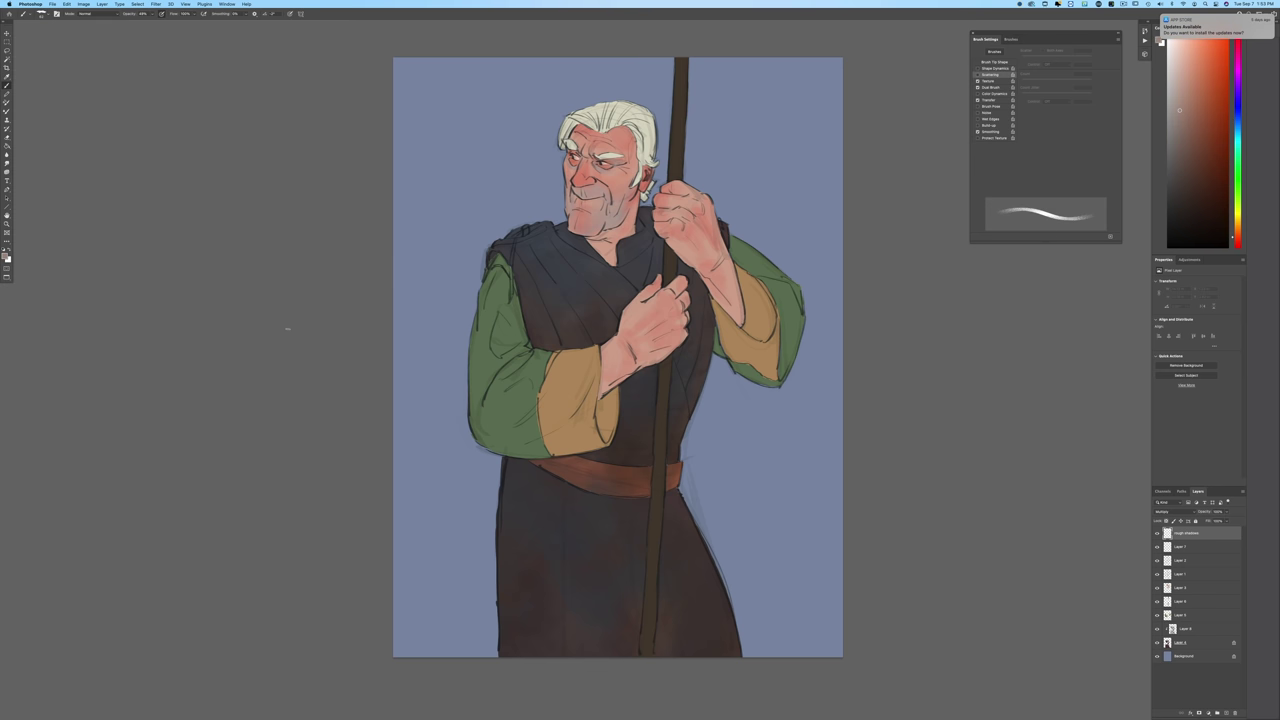
pyautogui.press('super+equal')
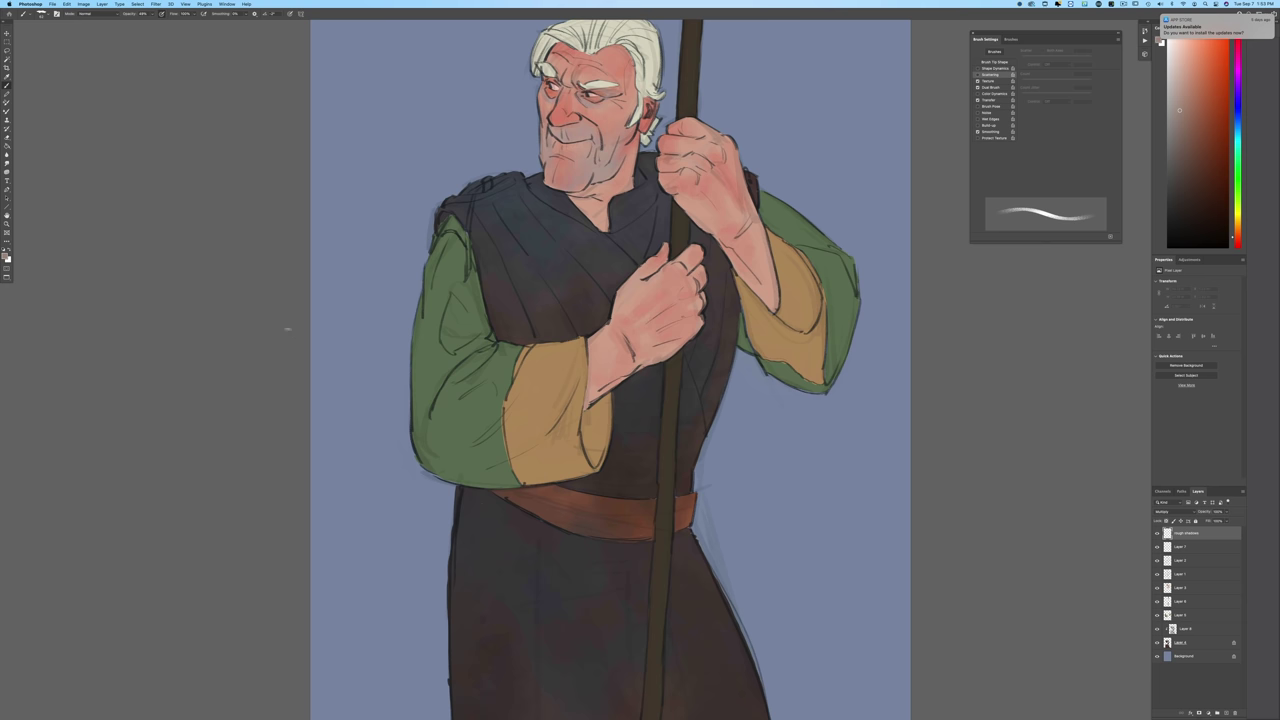
pyautogui.moveTo(231, 413); pyautogui.dragTo(208, 534)
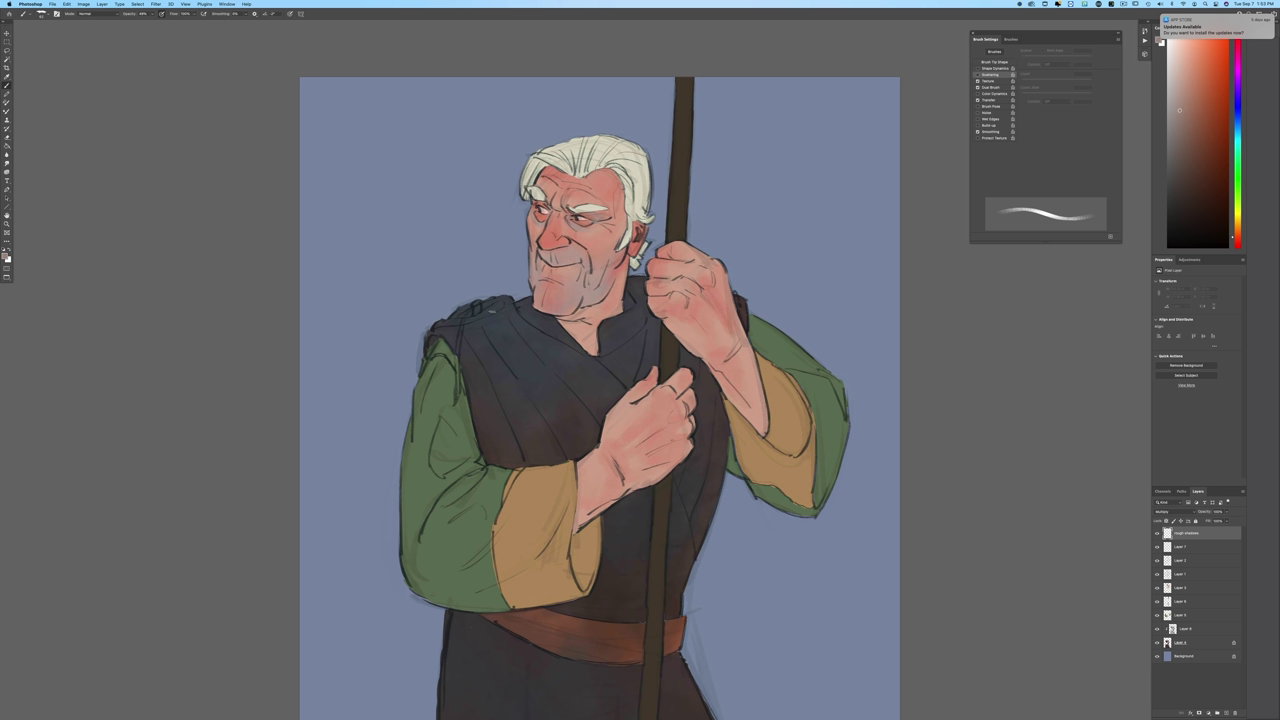
pyautogui.press(']')
pyautogui.press(']')
pyautogui.press(']')
# Step: Keep the rough shadows layer on top, group all character layers between it and the background, and duplicate the group
pyautogui.moveTo(1184, 537); pyautogui.dragTo(1188, 638)
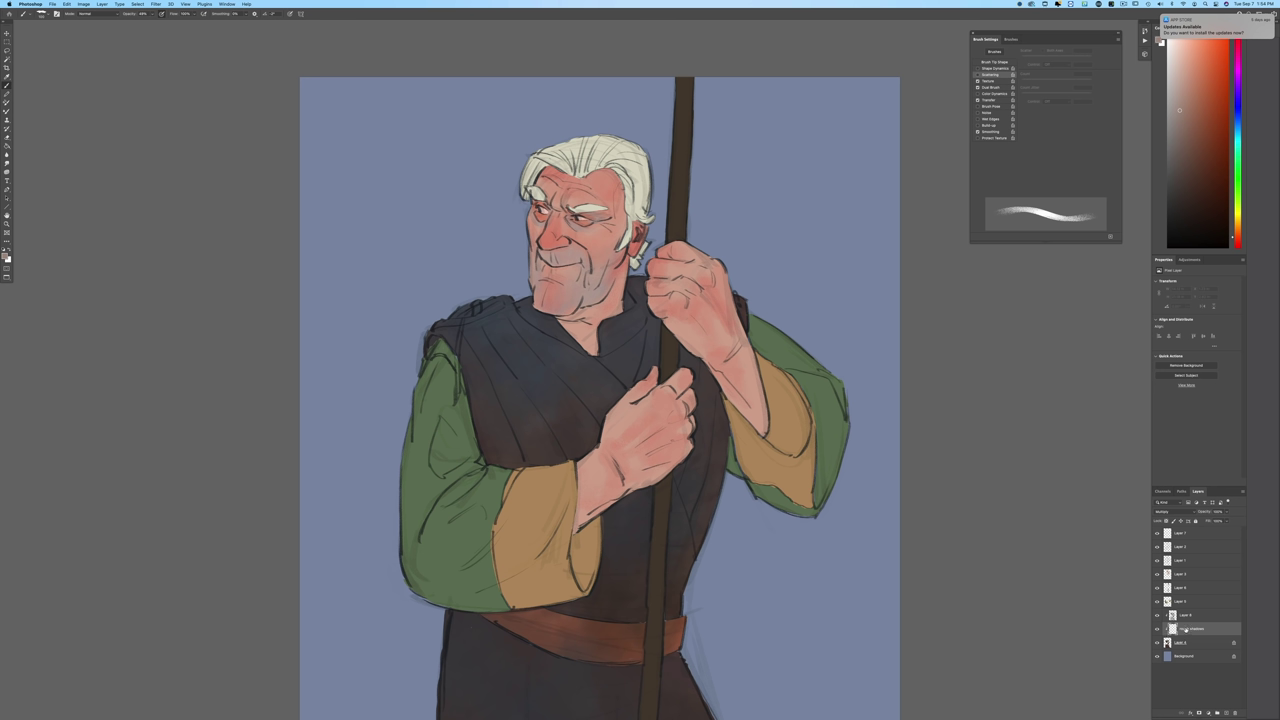
pyautogui.moveTo(1186, 629); pyautogui.dragTo(1226, 713)
pyautogui.click(1181, 547)
pyautogui.keyDown('shift'); pyautogui.click(1184, 643); pyautogui.keyUp('shift')
pyautogui.press('super+g')
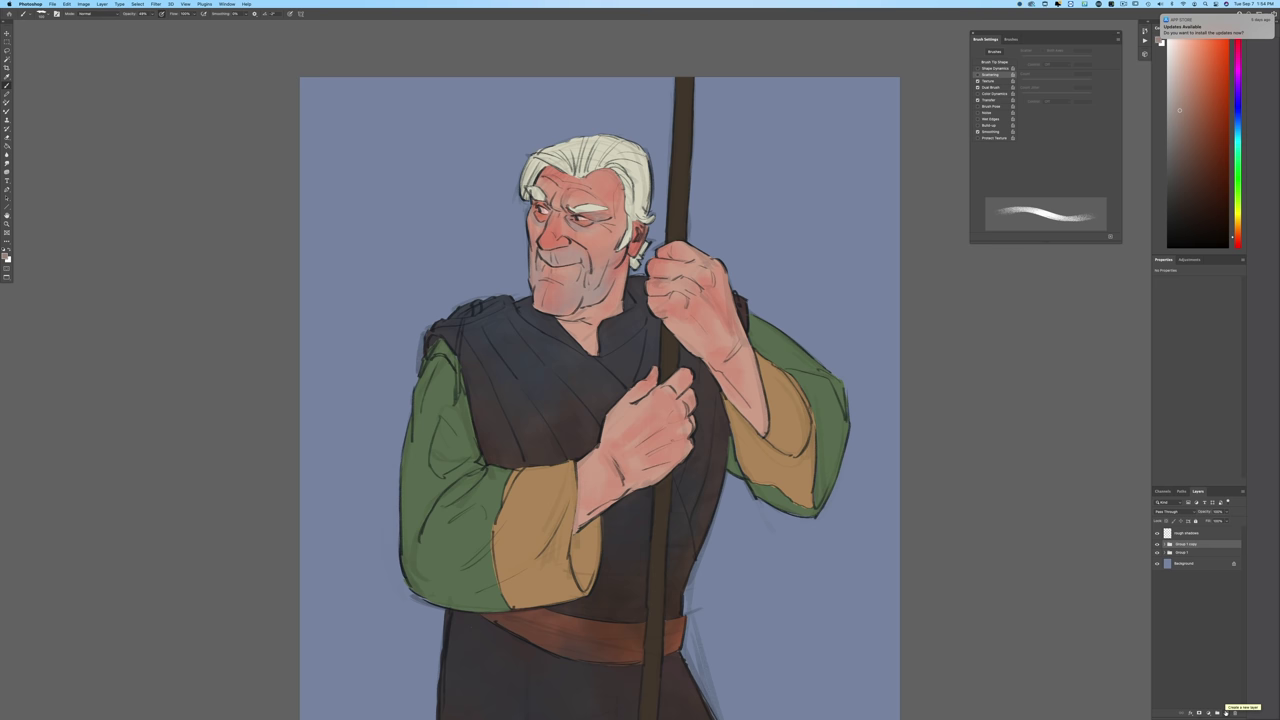
# Step: Merge the duplicated group into a single layer and clip the rough shadows layer to it
pyautogui.click(102, 4)
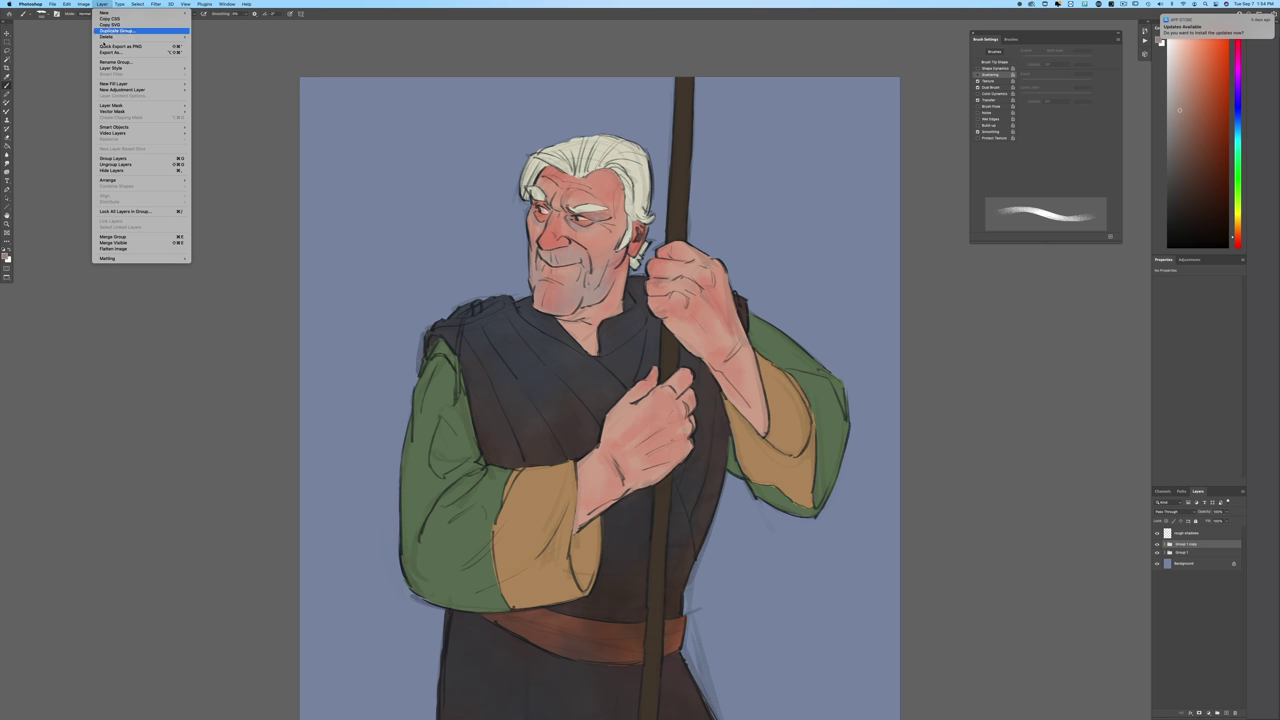
pyautogui.click(113, 236)
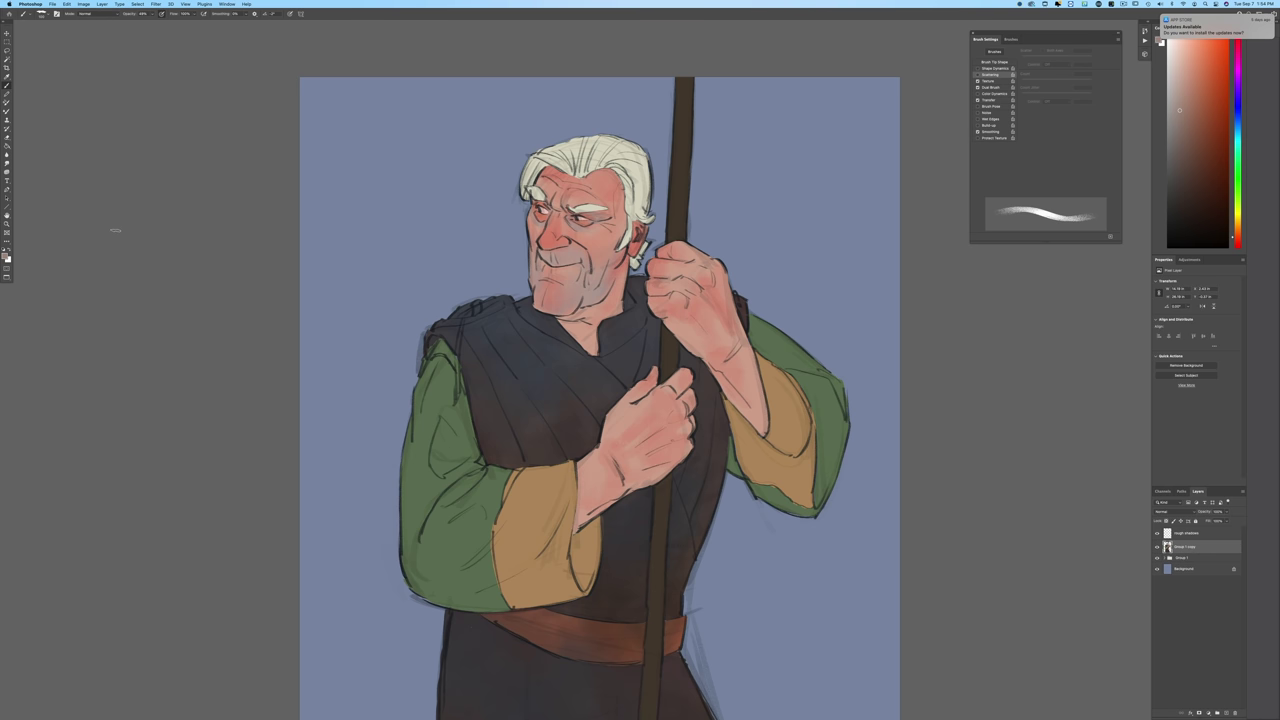
pyautogui.rightClick(1178, 535)
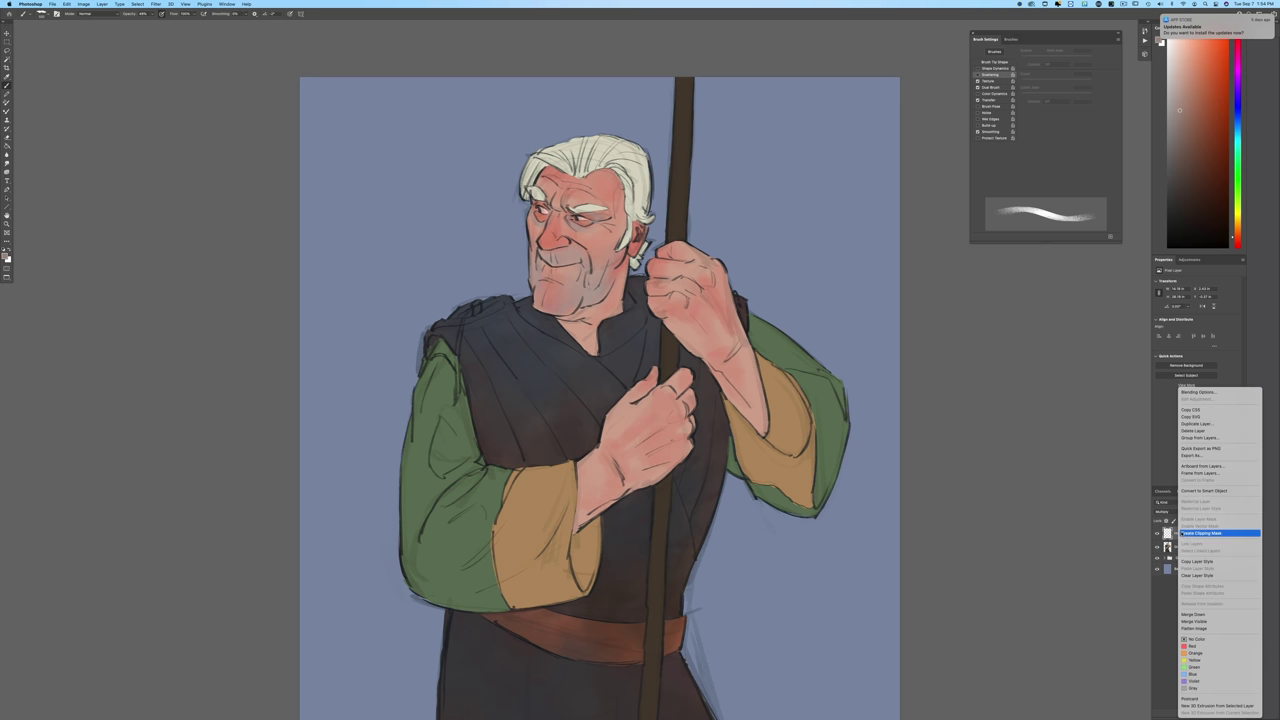
pyautogui.click(1186, 534)
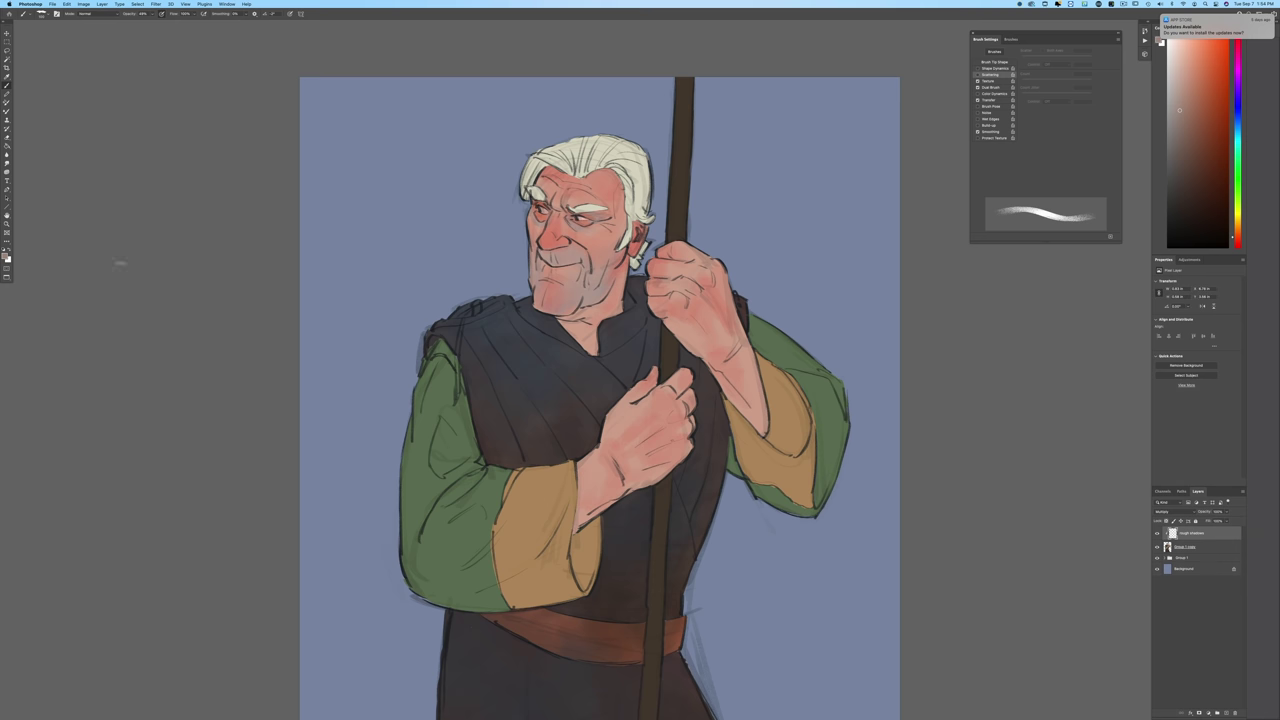
# Step: Darken the greyish brown slightly and, with pressure-controlled opacity, shade the forehead edge, far eye socket, far cheek and area under the nose
pyautogui.click(5, 257)
pyautogui.click(210, 224)
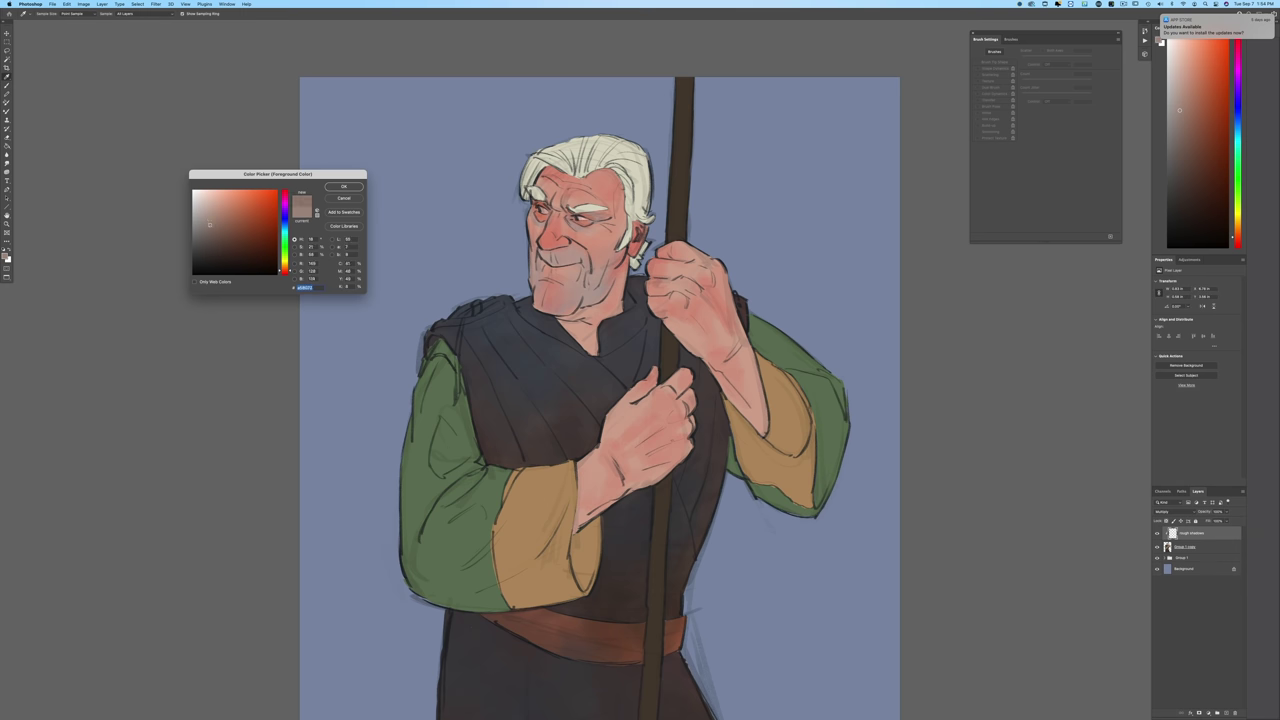
pyautogui.click(344, 187)
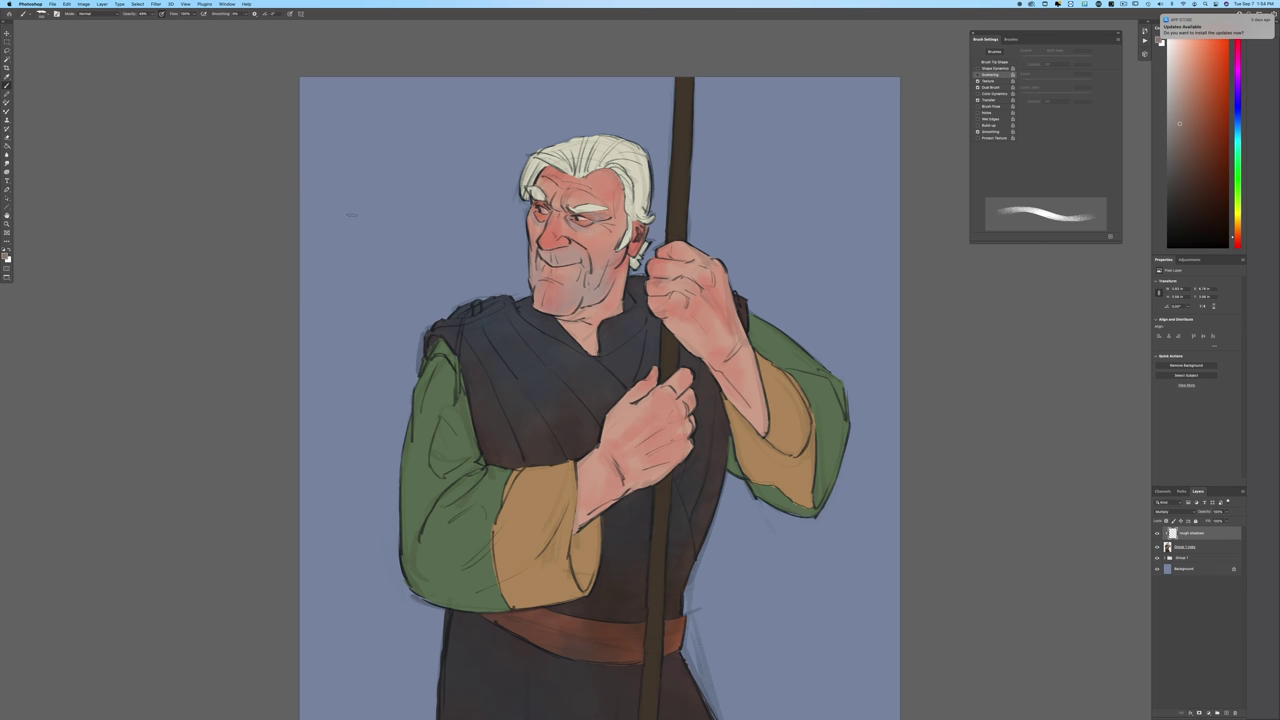
pyautogui.click(162, 15)
pyautogui.moveTo(530, 190); pyautogui.dragTo(543, 198)
pyautogui.moveTo(542, 172); pyautogui.dragTo(558, 167)
pyautogui.moveTo(544, 203); pyautogui.dragTo(538, 240)
pyautogui.moveTo(546, 252)
pyautogui.mouseDown()
pyautogui.moveTo(563, 253)
pyautogui.moveTo(548, 262)
pyautogui.mouseUp()
pyautogui.moveTo(534, 216); pyautogui.dragTo(547, 263)
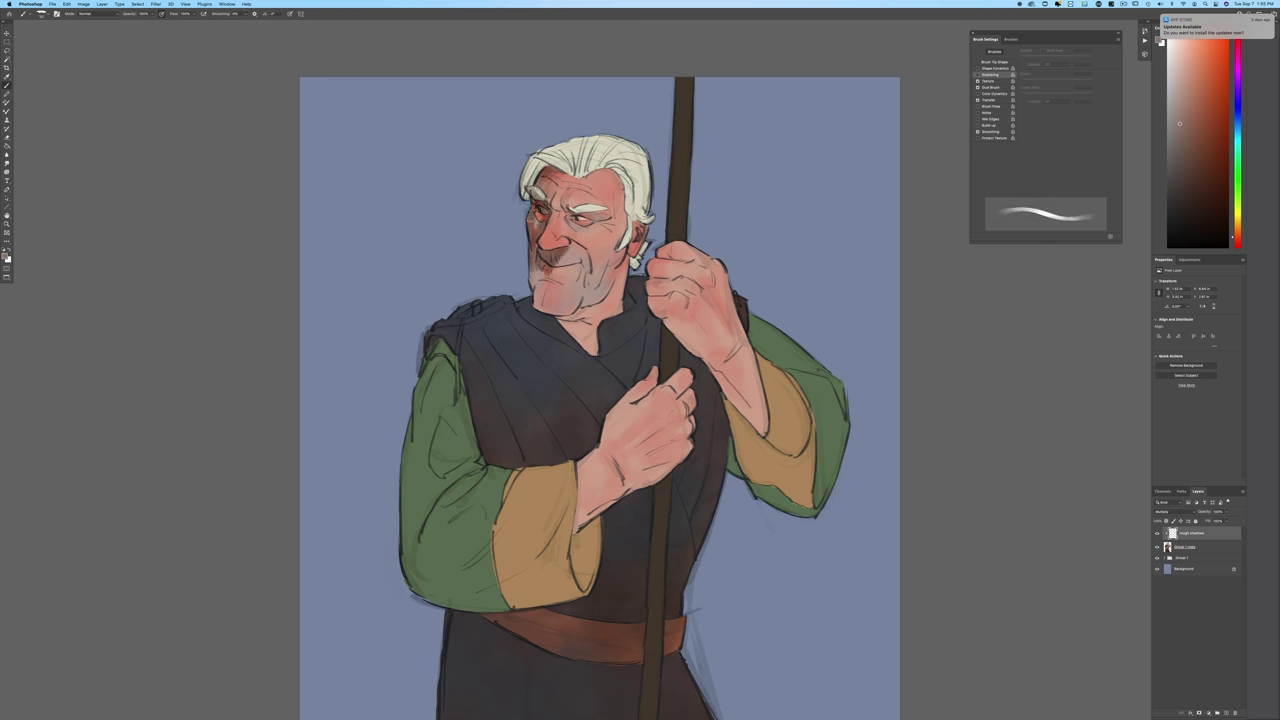
pyautogui.press('super+equal')
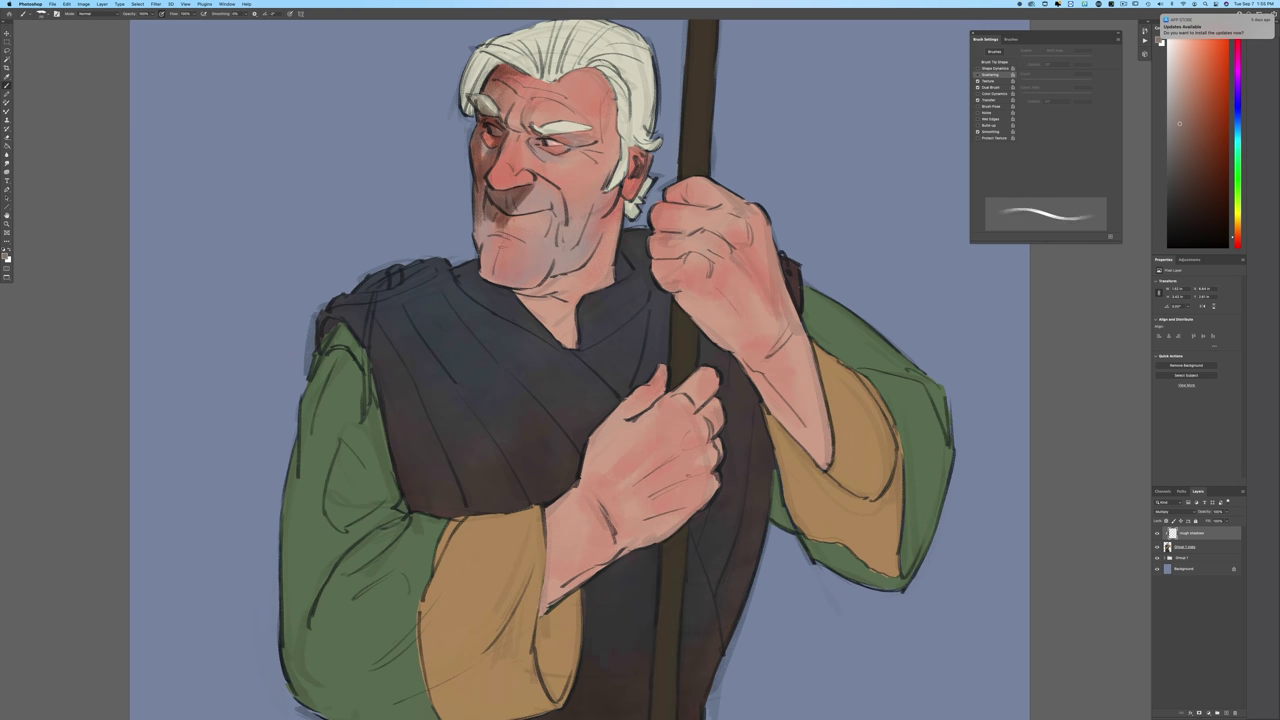
# Step: Shade the upper lip, the far side of the mouth and the chin, using a larger brush along the far jaw
pyautogui.moveTo(528, 213)
pyautogui.mouseDown()
pyautogui.moveTo(553, 214)
pyautogui.moveTo(549, 185)
pyautogui.moveTo(565, 222)
pyautogui.mouseUp()
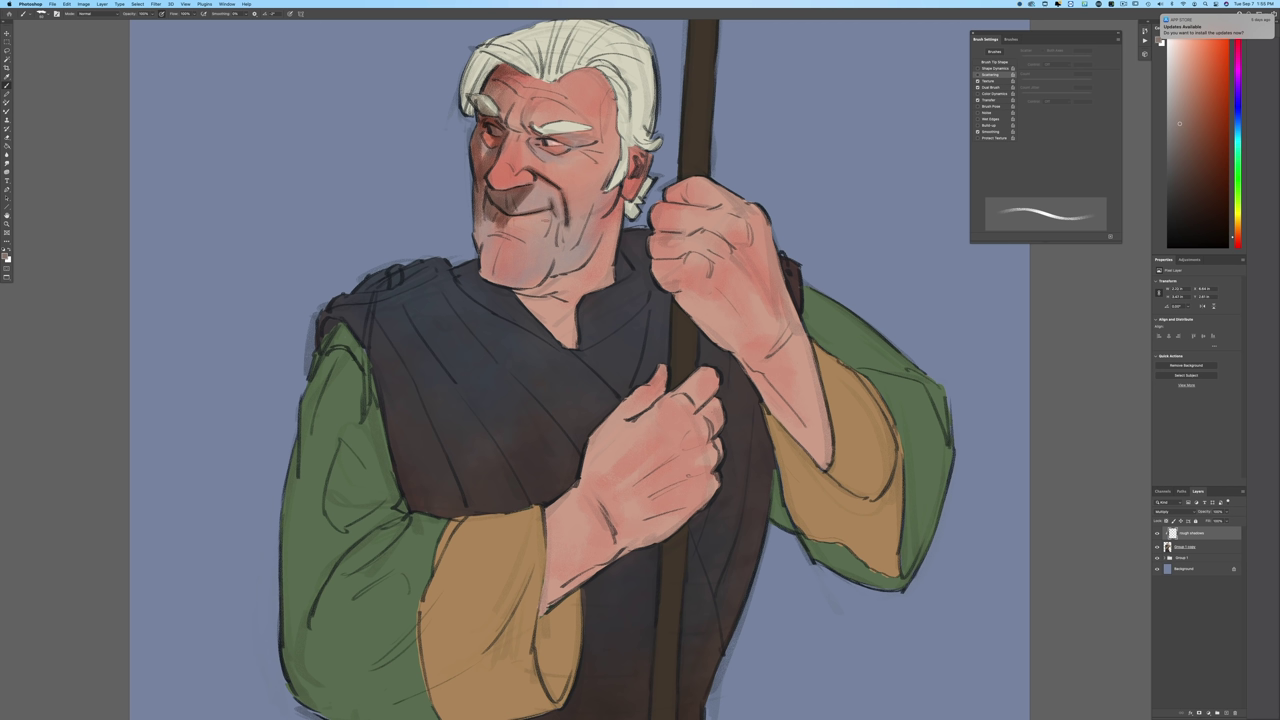
pyautogui.moveTo(540, 237)
pyautogui.mouseDown()
pyautogui.moveTo(488, 231)
pyautogui.moveTo(483, 218)
pyautogui.moveTo(476, 244)
pyautogui.mouseUp()
pyautogui.moveTo(478, 225)
pyautogui.mouseDown()
pyautogui.moveTo(479, 279)
pyautogui.moveTo(507, 285)
pyautogui.mouseUp()
pyautogui.moveTo(507, 275)
pyautogui.mouseDown()
pyautogui.moveTo(497, 280)
pyautogui.moveTo(532, 280)
pyautogui.moveTo(506, 287)
pyautogui.moveTo(475, 267)
pyautogui.mouseUp()
pyautogui.press(']')
pyautogui.press(']')
pyautogui.moveTo(485, 273)
pyautogui.mouseDown()
pyautogui.moveTo(526, 279)
pyautogui.moveTo(482, 266)
pyautogui.moveTo(484, 279)
pyautogui.mouseUp()
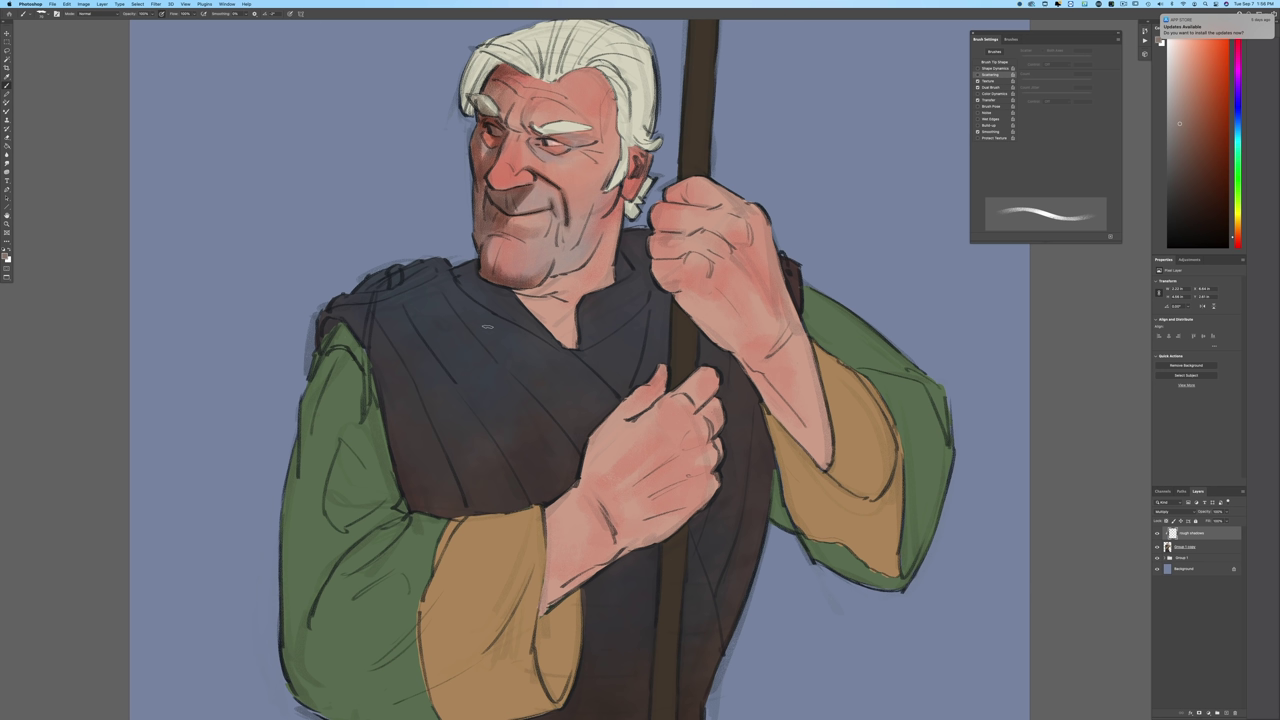
# Step: Shade the near eye socket, smile fold, cheek and jaw, plus the area between the eyebrows and beside the far mouth fold
pyautogui.moveTo(540, 140)
pyautogui.mouseDown()
pyautogui.moveTo(588, 137)
pyautogui.moveTo(530, 133)
pyautogui.moveTo(564, 143)
pyautogui.moveTo(556, 152)
pyautogui.moveTo(588, 200)
pyautogui.moveTo(577, 248)
pyautogui.mouseUp()
pyautogui.moveTo(606, 206)
pyautogui.mouseDown()
pyautogui.moveTo(574, 254)
pyautogui.moveTo(552, 260)
pyautogui.moveTo(576, 246)
pyautogui.mouseUp()
pyautogui.moveTo(582, 258); pyautogui.dragTo(556, 268)
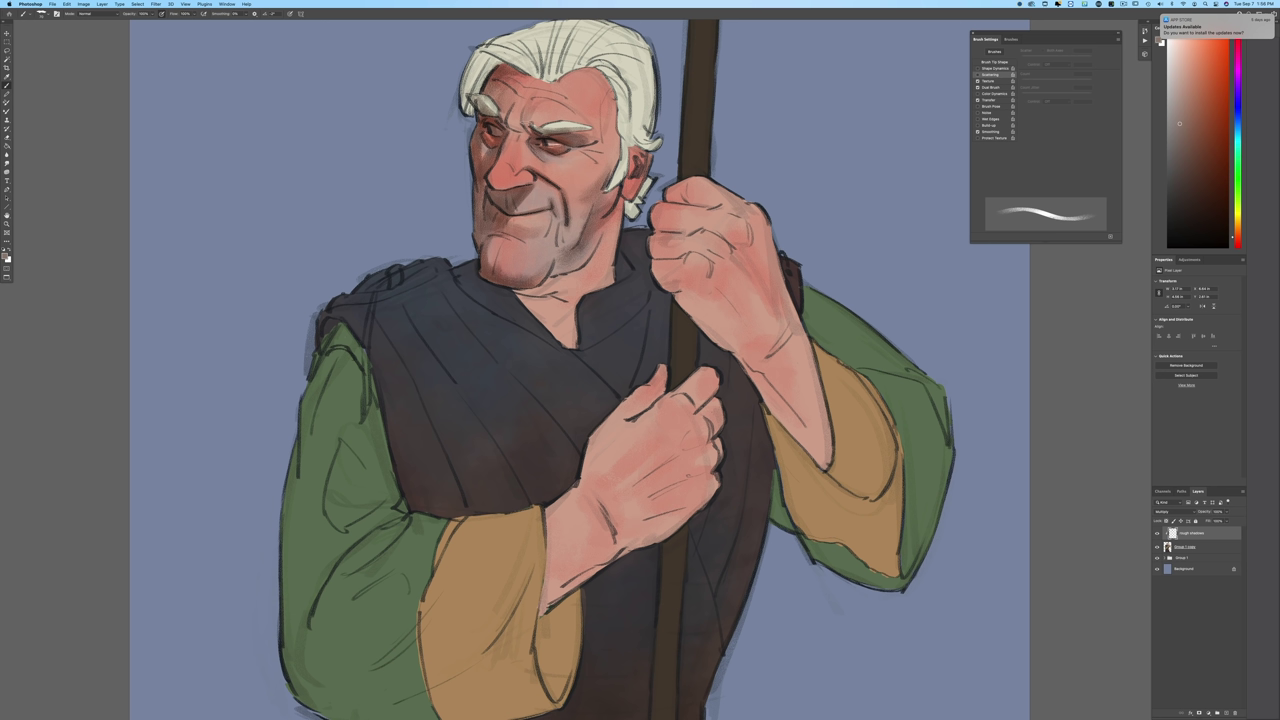
pyautogui.moveTo(528, 132); pyautogui.dragTo(506, 126)
pyautogui.moveTo(523, 124)
pyautogui.mouseDown()
pyautogui.moveTo(507, 127)
pyautogui.moveTo(528, 127)
pyautogui.moveTo(506, 111)
pyautogui.mouseUp()
pyautogui.moveTo(504, 176); pyautogui.dragTo(490, 187)
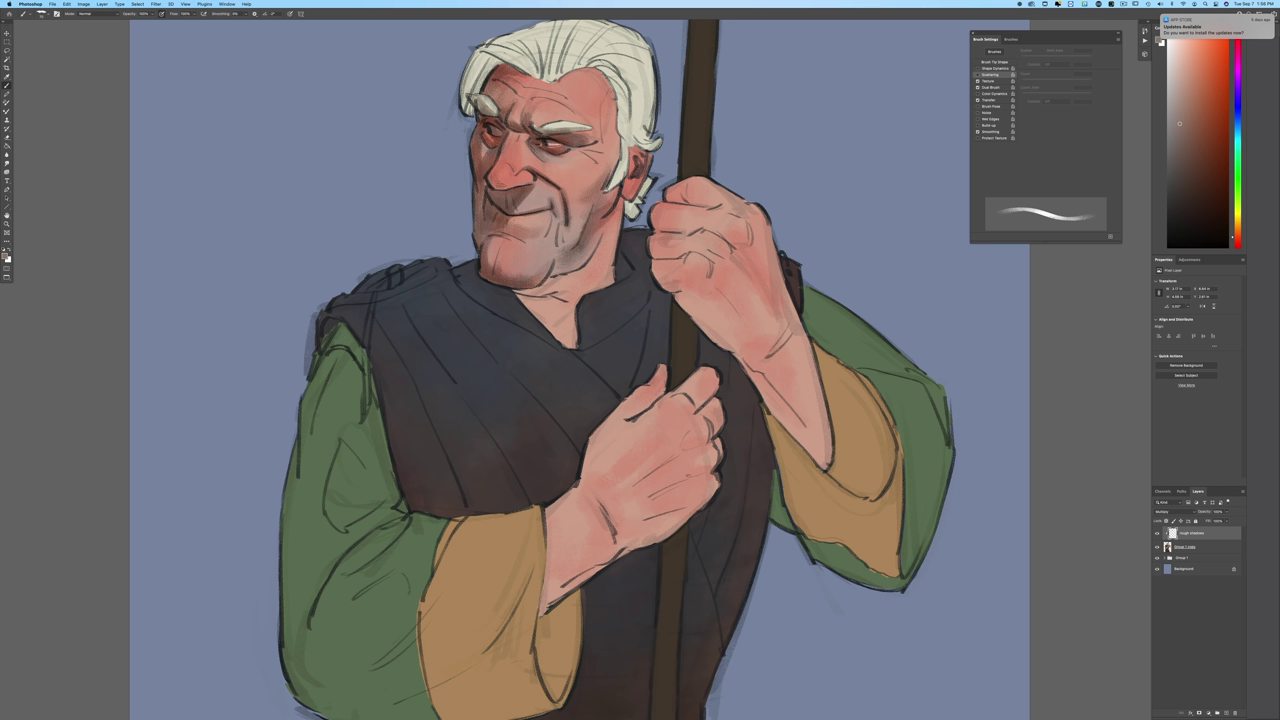
# Step: Shade the far edge of the hair and the forehead under the hairline, with pressure-controlled size for the hair strands
pyautogui.moveTo(493, 57); pyautogui.dragTo(467, 94)
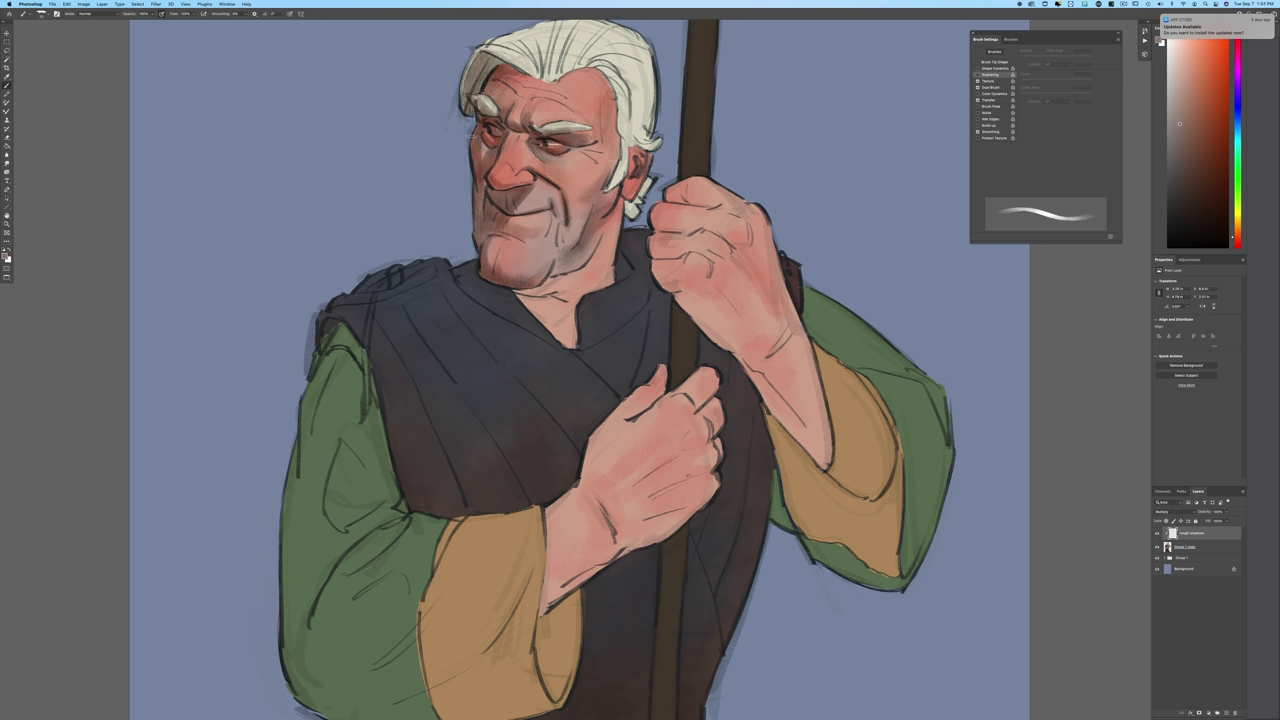
pyautogui.moveTo(592, 66)
pyautogui.mouseDown()
pyautogui.moveTo(620, 96)
pyautogui.moveTo(600, 104)
pyautogui.moveTo(626, 140)
pyautogui.moveTo(610, 184)
pyautogui.mouseUp()
pyautogui.moveTo(596, 74)
pyautogui.mouseDown()
pyautogui.moveTo(611, 87)
pyautogui.moveTo(572, 66)
pyautogui.moveTo(538, 80)
pyautogui.mouseUp()
pyautogui.moveTo(550, 80)
pyautogui.mouseDown()
pyautogui.moveTo(527, 70)
pyautogui.moveTo(524, 48)
pyautogui.moveTo(538, 74)
pyautogui.moveTo(495, 63)
pyautogui.mouseUp()
pyautogui.click(290, 14)
pyautogui.moveTo(543, 33)
pyautogui.mouseDown()
pyautogui.moveTo(550, 62)
pyautogui.moveTo(493, 61)
pyautogui.mouseUp()
pyautogui.moveTo(545, 36)
pyautogui.mouseDown()
pyautogui.moveTo(549, 60)
pyautogui.moveTo(549, 47)
pyautogui.mouseUp()
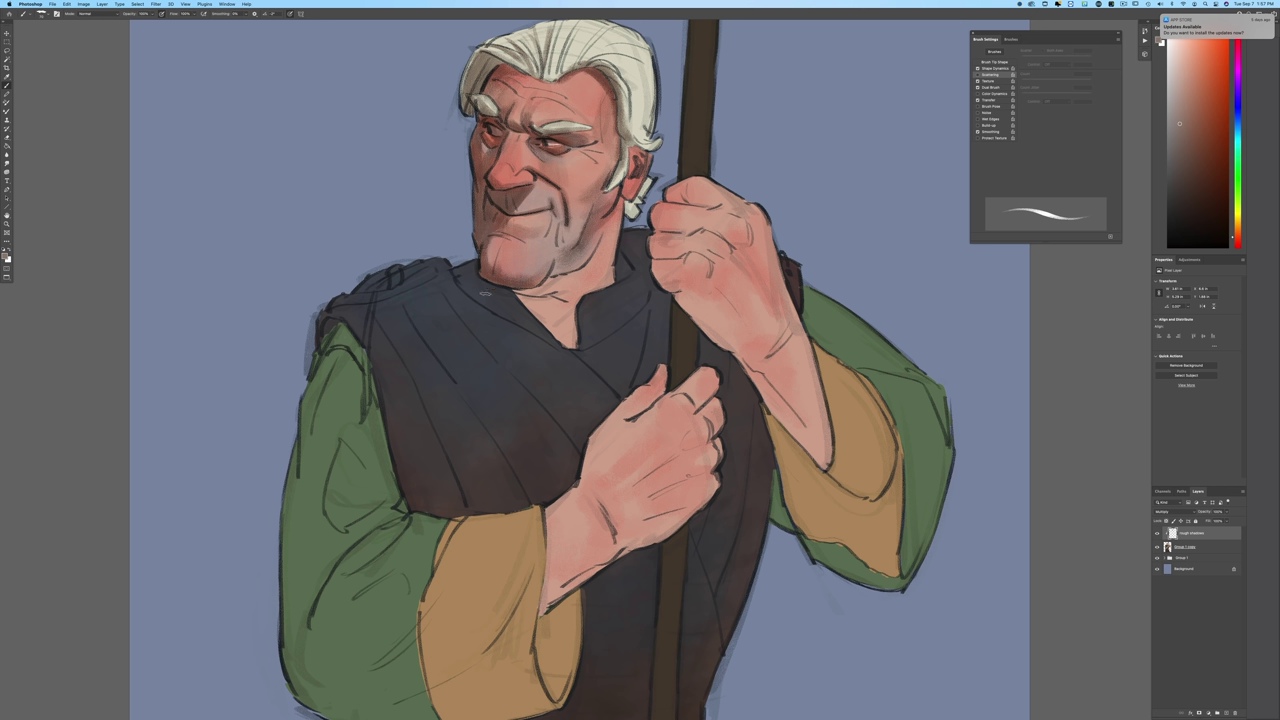
# Step: Turn off pressure-controlled size and shade the neck under the chin, the far collar and the top of the far shoulder
pyautogui.click(290, 15)
pyautogui.moveTo(598, 244)
pyautogui.mouseDown()
pyautogui.moveTo(557, 299)
pyautogui.moveTo(536, 294)
pyautogui.moveTo(516, 320)
pyautogui.moveTo(556, 308)
pyautogui.mouseUp()
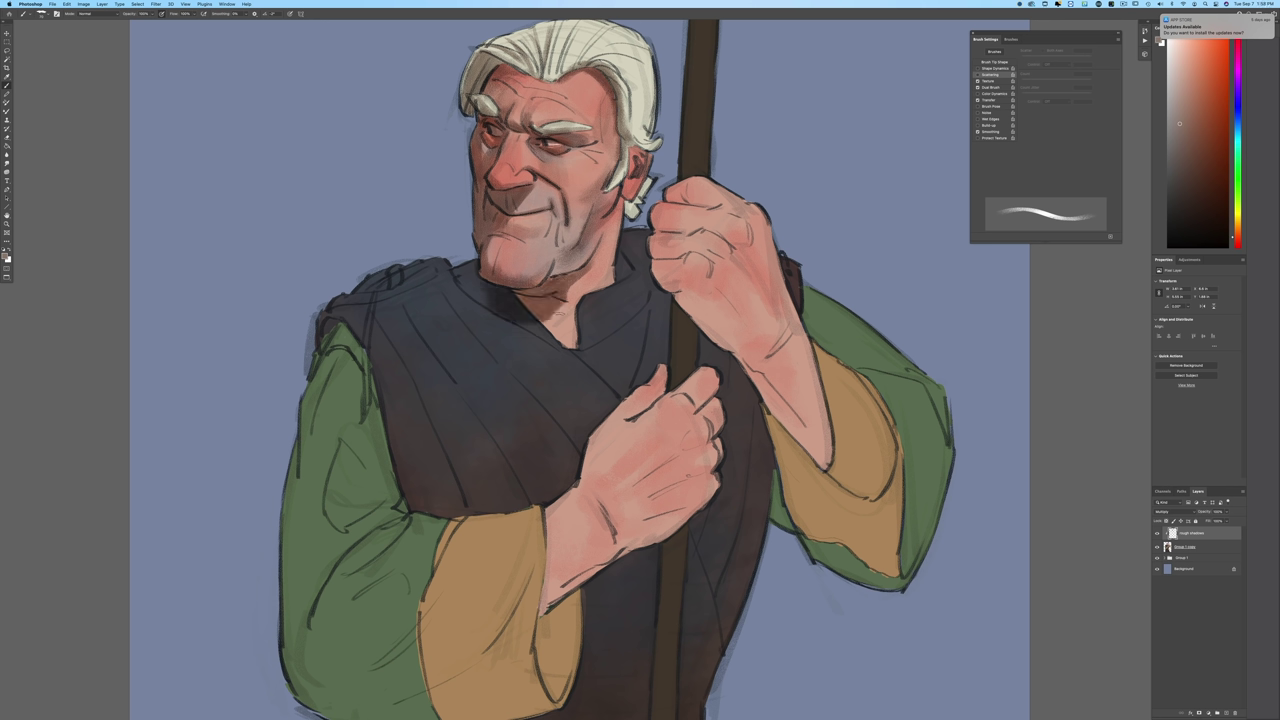
pyautogui.moveTo(492, 300)
pyautogui.mouseDown()
pyautogui.moveTo(456, 272)
pyautogui.moveTo(475, 283)
pyautogui.moveTo(466, 266)
pyautogui.moveTo(468, 285)
pyautogui.moveTo(454, 273)
pyautogui.moveTo(495, 315)
pyautogui.moveTo(518, 316)
pyautogui.moveTo(465, 270)
pyautogui.mouseUp()
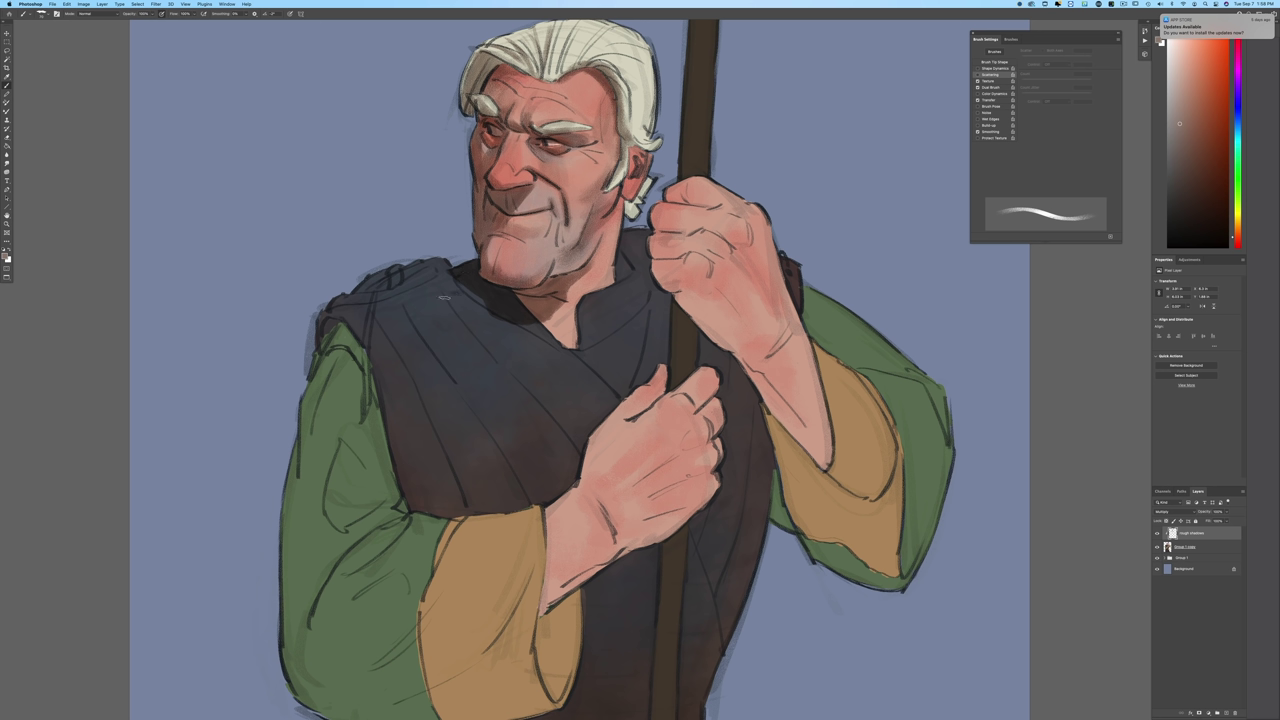
pyautogui.moveTo(452, 300)
pyautogui.mouseDown()
pyautogui.moveTo(430, 296)
pyautogui.moveTo(445, 289)
pyautogui.mouseUp()
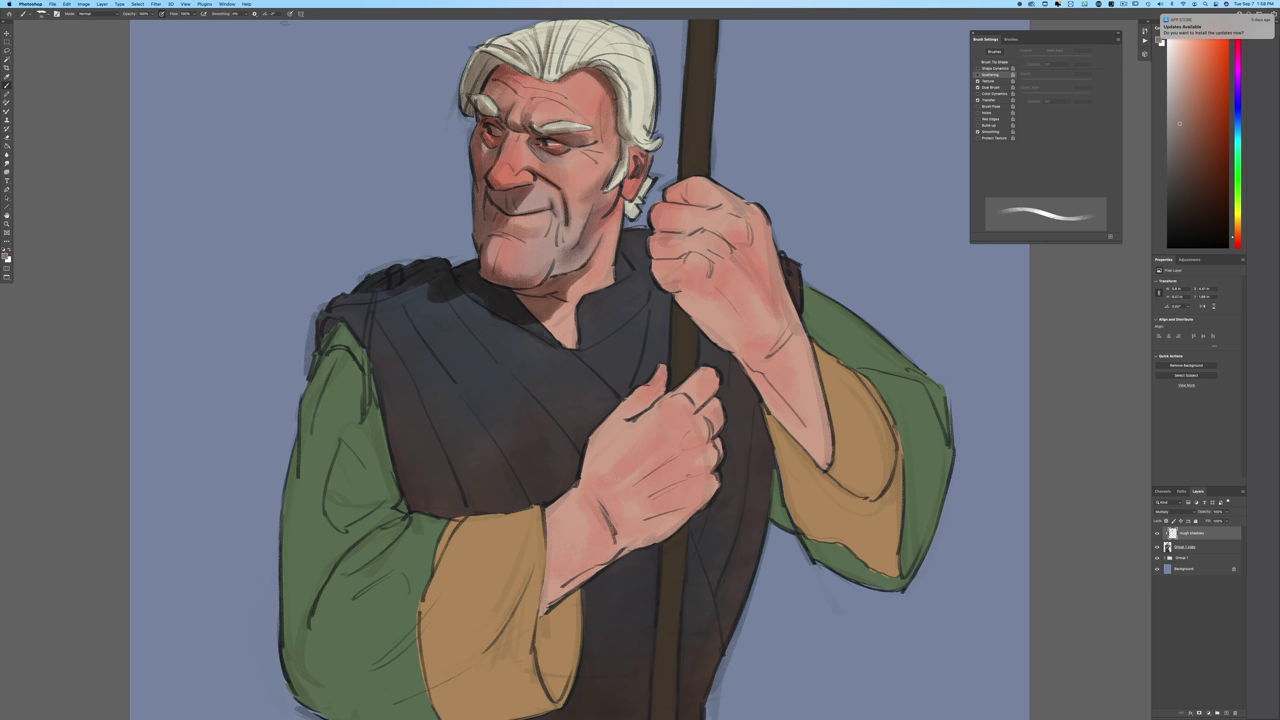
# Step: Shade the near collar, the diagonal folds across the chest and the dark robe below the forearm
pyautogui.click(290, 14)
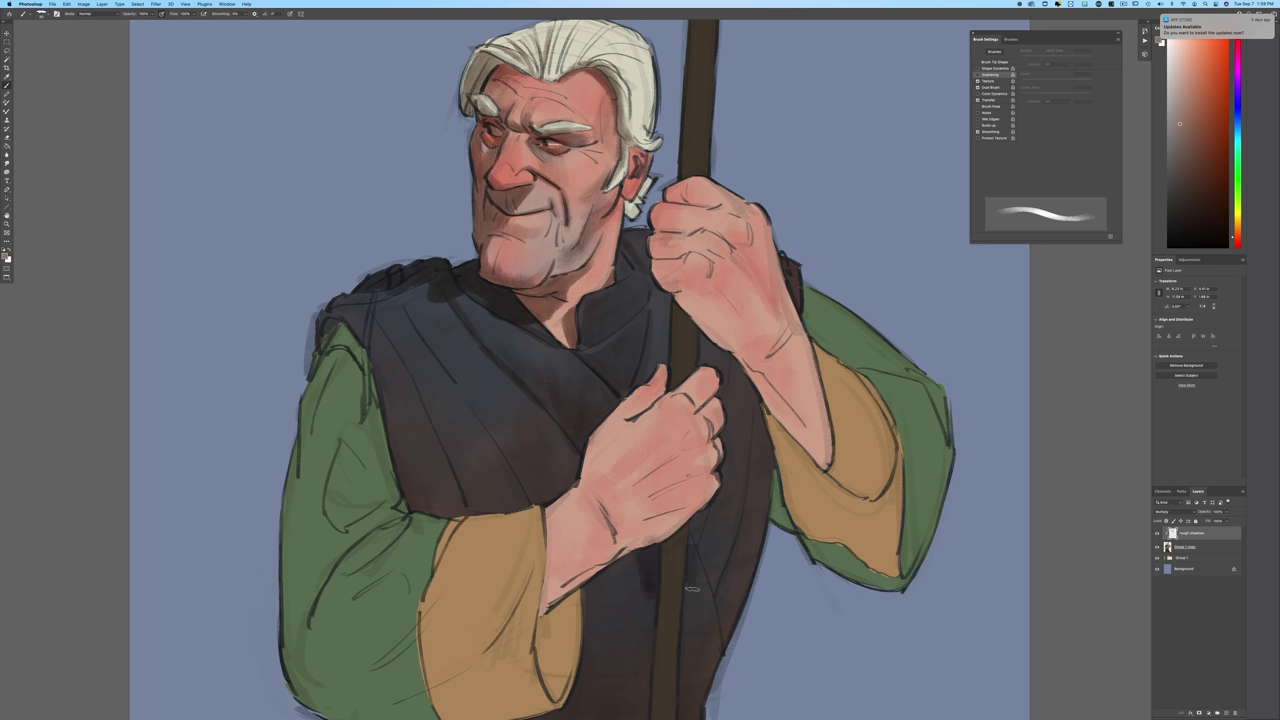
pyautogui.moveTo(702, 581)
pyautogui.mouseDown()
pyautogui.moveTo(687, 610)
pyautogui.moveTo(683, 589)
pyautogui.moveTo(656, 605)
pyautogui.mouseUp()
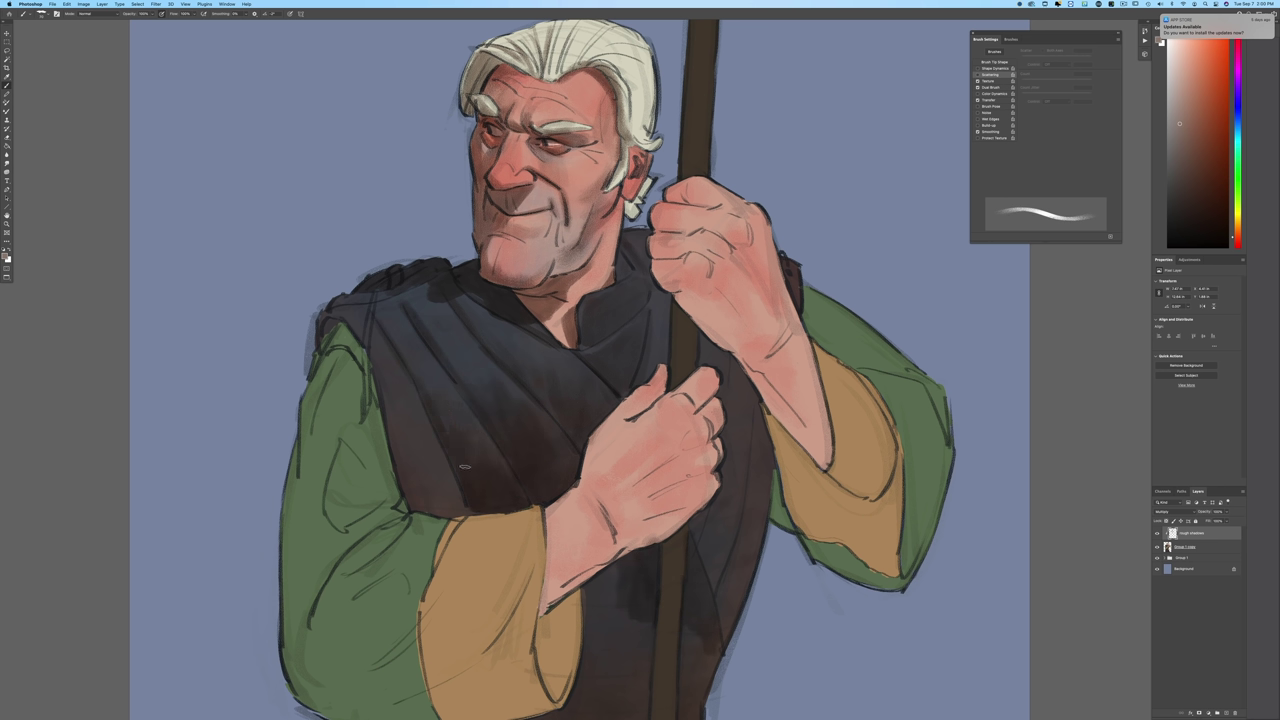
pyautogui.moveTo(348, 321)
pyautogui.mouseDown()
pyautogui.moveTo(358, 336)
pyautogui.moveTo(327, 324)
pyautogui.moveTo(342, 325)
pyautogui.moveTo(331, 333)
pyautogui.moveTo(377, 383)
pyautogui.moveTo(412, 506)
pyautogui.moveTo(461, 495)
pyautogui.moveTo(446, 509)
pyautogui.moveTo(436, 464)
pyautogui.moveTo(423, 508)
pyautogui.moveTo(408, 445)
pyautogui.mouseUp()
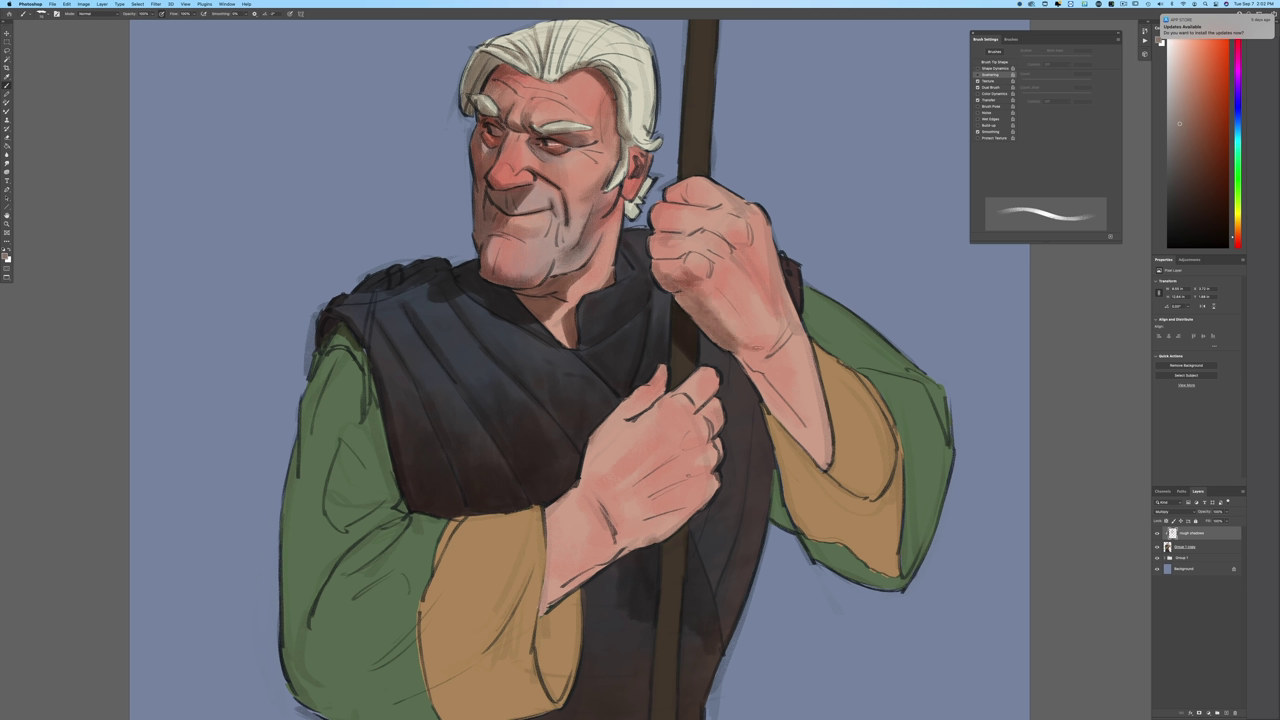
# Step: Shade the underside and edge of the raised hand's forearm down to the sleeve opening
pyautogui.moveTo(749, 373); pyautogui.dragTo(828, 460)
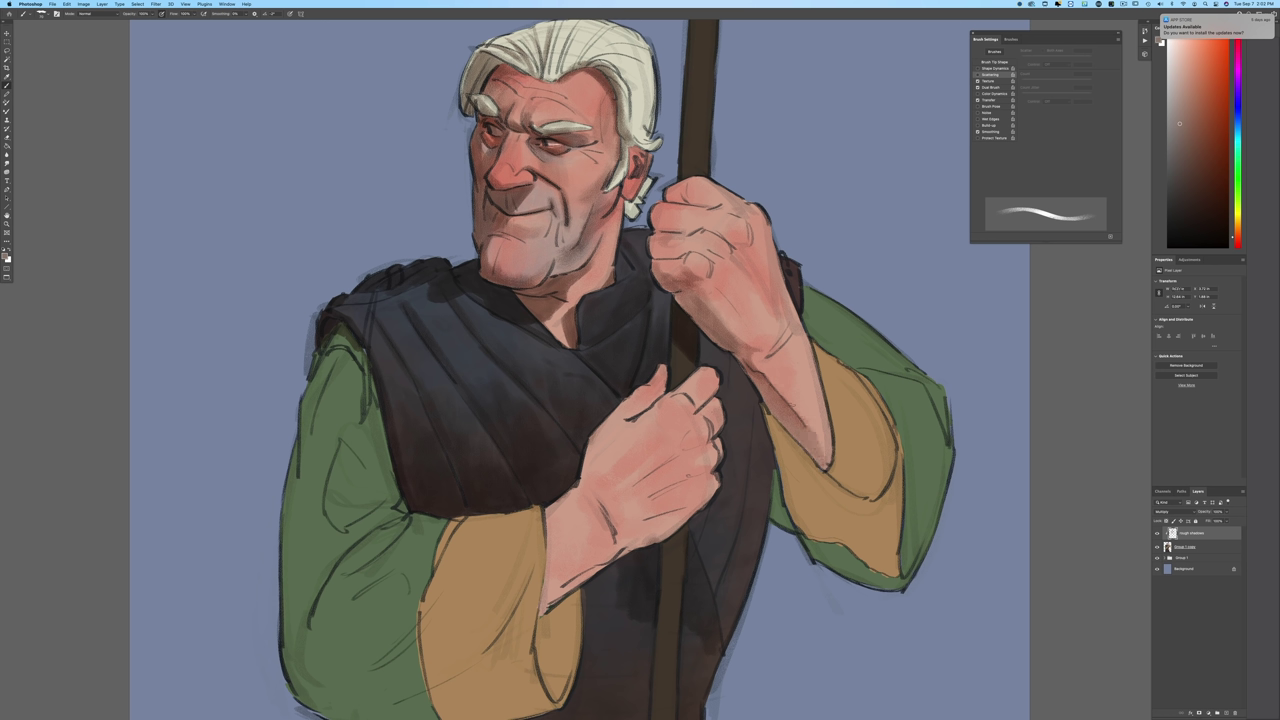
pyautogui.moveTo(772, 382); pyautogui.dragTo(789, 400)
pyautogui.moveTo(814, 354); pyautogui.dragTo(812, 434)
pyautogui.moveTo(820, 390); pyautogui.dragTo(820, 460)
pyautogui.moveTo(790, 420); pyautogui.dragTo(802, 446)
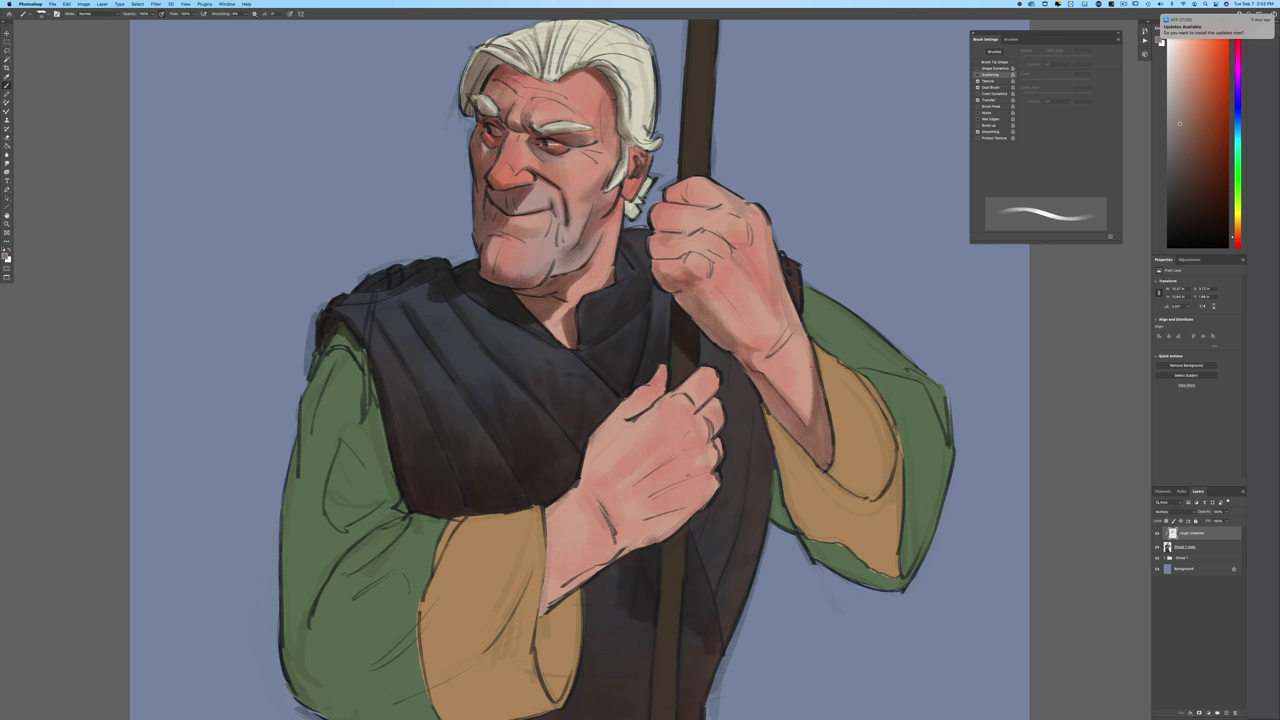
# Step: Darken the tan inside of the sleeve opening behind the raised forearm
pyautogui.moveTo(828, 360)
pyautogui.mouseDown()
pyautogui.moveTo(826, 406)
pyautogui.moveTo(826, 356)
pyautogui.mouseUp()
pyautogui.moveTo(830, 360); pyautogui.dragTo(860, 396)
pyautogui.moveTo(842, 364)
pyautogui.mouseDown()
pyautogui.moveTo(890, 444)
pyautogui.moveTo(892, 476)
pyautogui.moveTo(872, 492)
pyautogui.moveTo(866, 428)
pyautogui.mouseUp()
pyautogui.moveTo(868, 472); pyautogui.dragTo(852, 392)
pyautogui.moveTo(852, 452)
pyautogui.mouseDown()
pyautogui.moveTo(838, 382)
pyautogui.moveTo(836, 464)
pyautogui.mouseUp()
pyautogui.moveTo(858, 456); pyautogui.dragTo(862, 492)
pyautogui.moveTo(836, 464); pyautogui.dragTo(854, 486)
# Step: Shade the raised hand's fingers and knuckles, the upper part of its green sleeve and the robe side behind the staff
pyautogui.moveTo(692, 236); pyautogui.dragTo(726, 248)
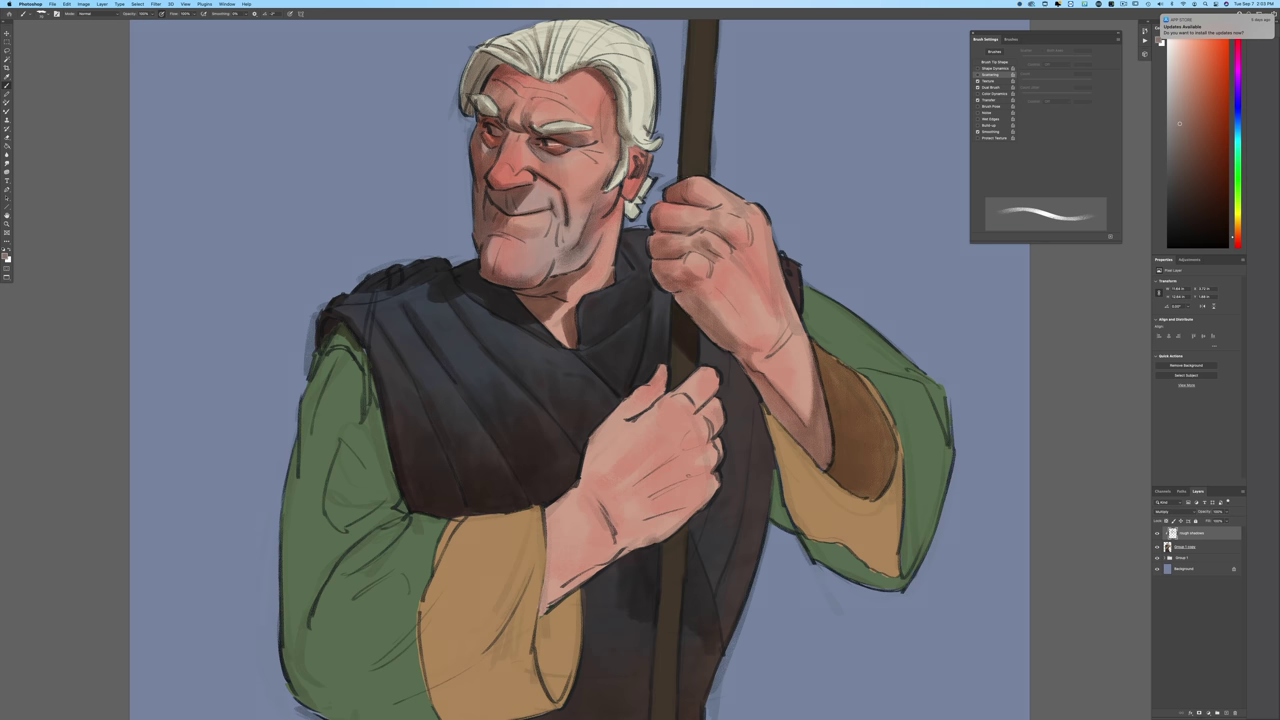
pyautogui.moveTo(750, 216); pyautogui.dragTo(756, 234)
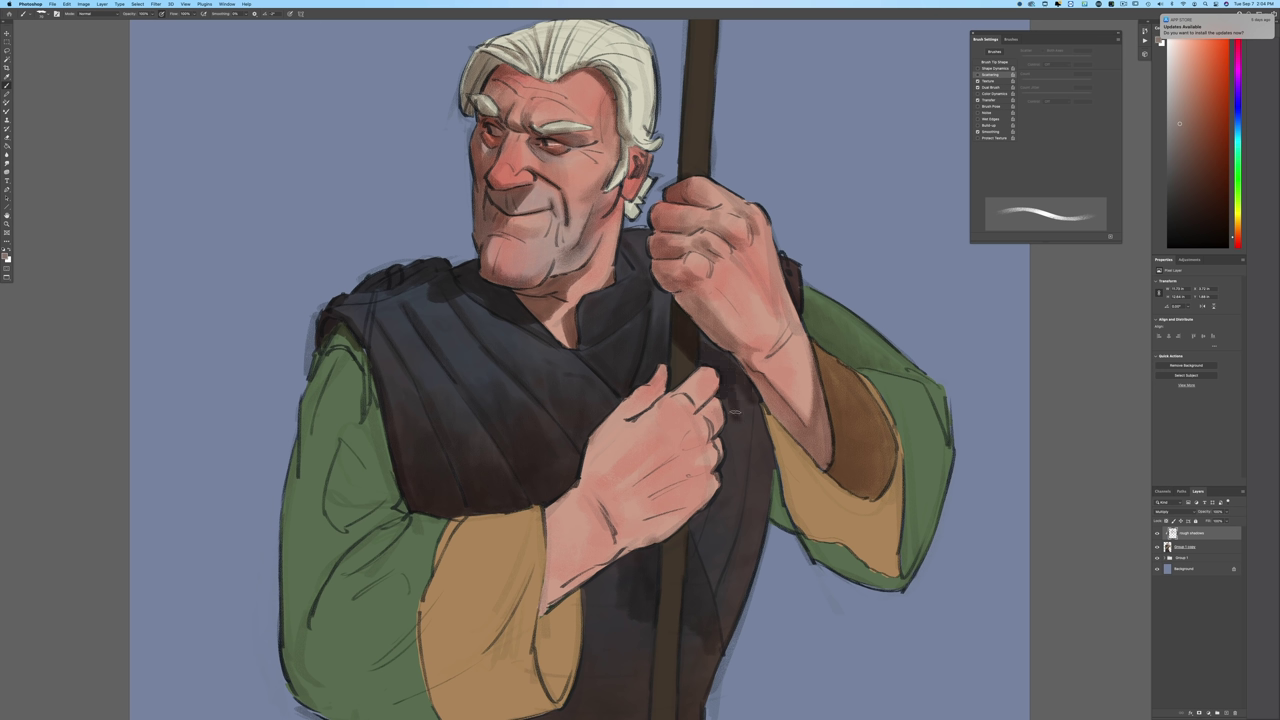
pyautogui.moveTo(749, 399); pyautogui.dragTo(767, 461)
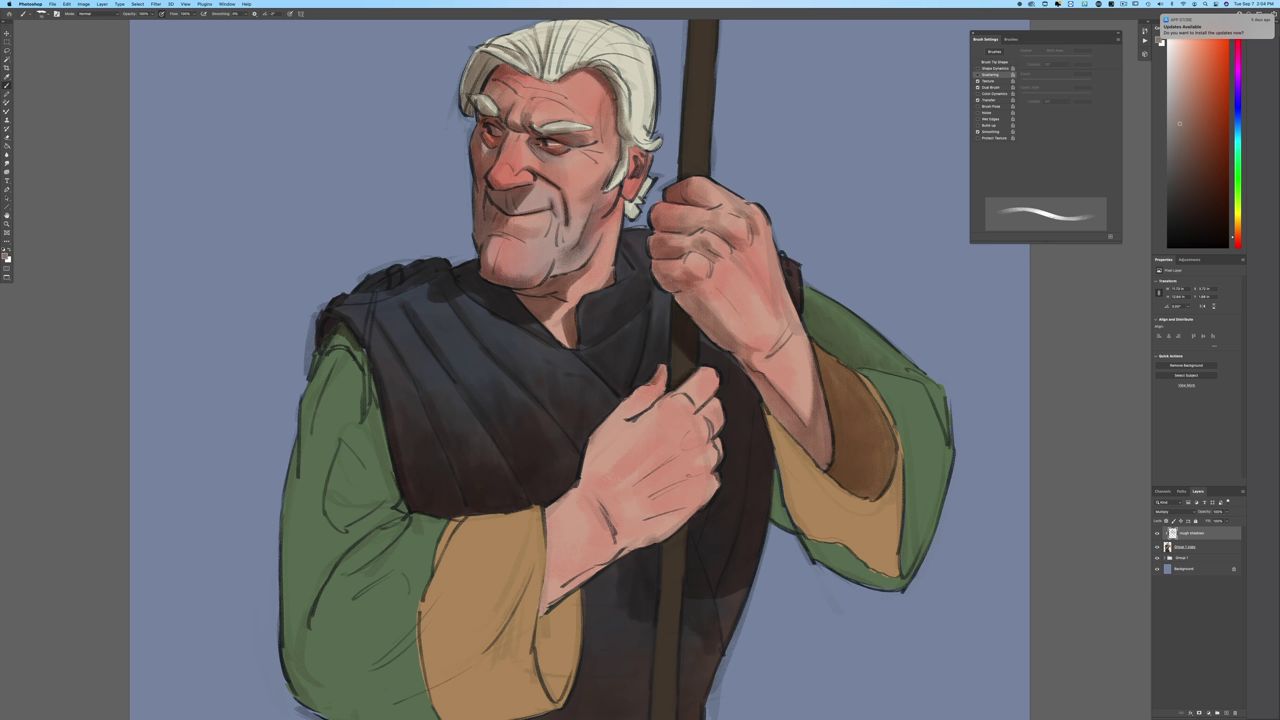
# Step: Shade the lower hand along its near edge, under the fingers and between the knuckles
pyautogui.moveTo(599, 434); pyautogui.dragTo(586, 474)
pyautogui.moveTo(717, 485)
pyautogui.mouseDown()
pyautogui.moveTo(671, 533)
pyautogui.moveTo(622, 548)
pyautogui.mouseUp()
pyautogui.moveTo(704, 493); pyautogui.dragTo(690, 503)
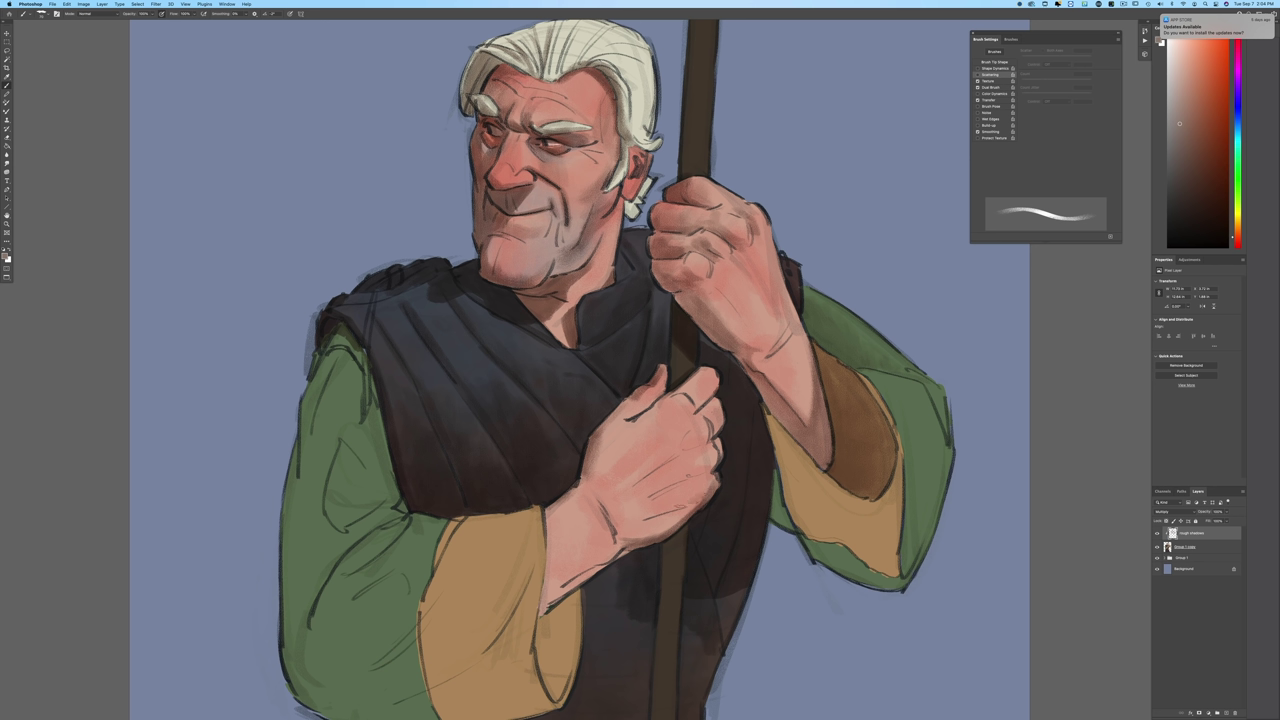
pyautogui.moveTo(714, 460)
pyautogui.mouseDown()
pyautogui.moveTo(697, 472)
pyautogui.moveTo(690, 447)
pyautogui.moveTo(653, 467)
pyautogui.moveTo(685, 420)
pyautogui.moveTo(654, 439)
pyautogui.mouseUp()
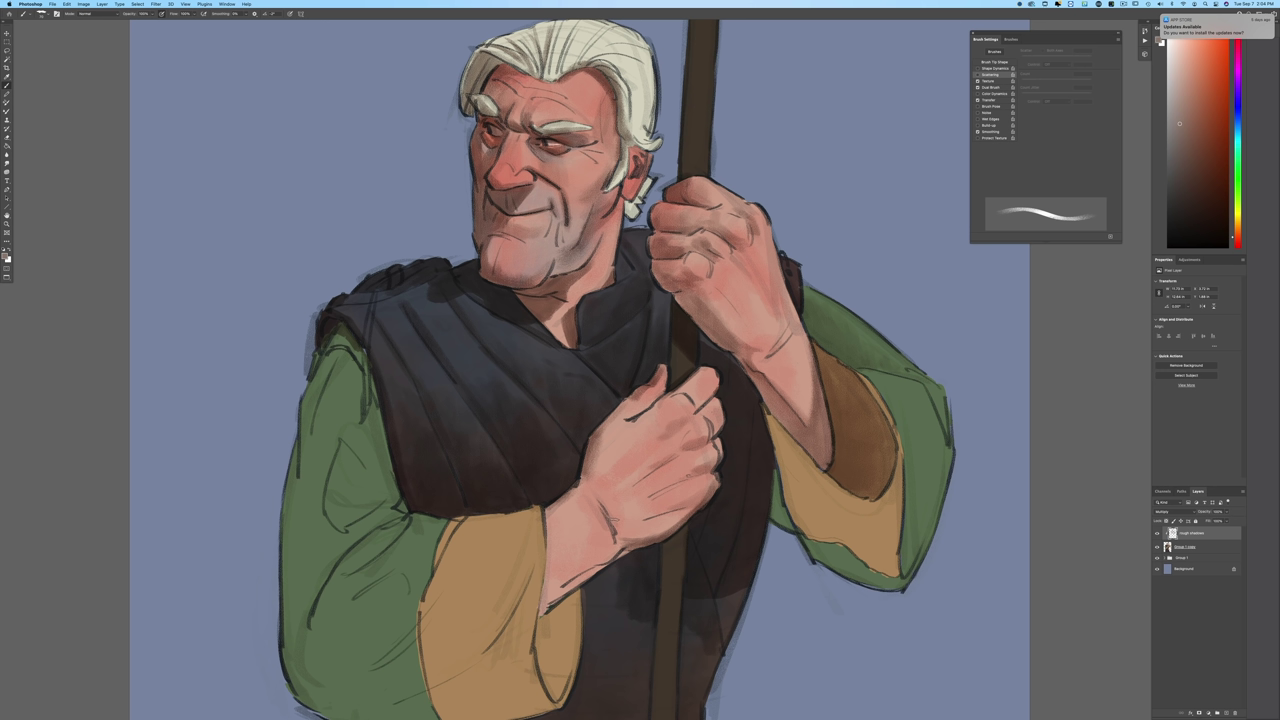
# Step: Shade the underside of the lower hand's wrist and the tan inside of its sleeve opening
pyautogui.moveTo(601, 515)
pyautogui.mouseDown()
pyautogui.moveTo(621, 547)
pyautogui.moveTo(542, 612)
pyautogui.moveTo(540, 601)
pyautogui.mouseUp()
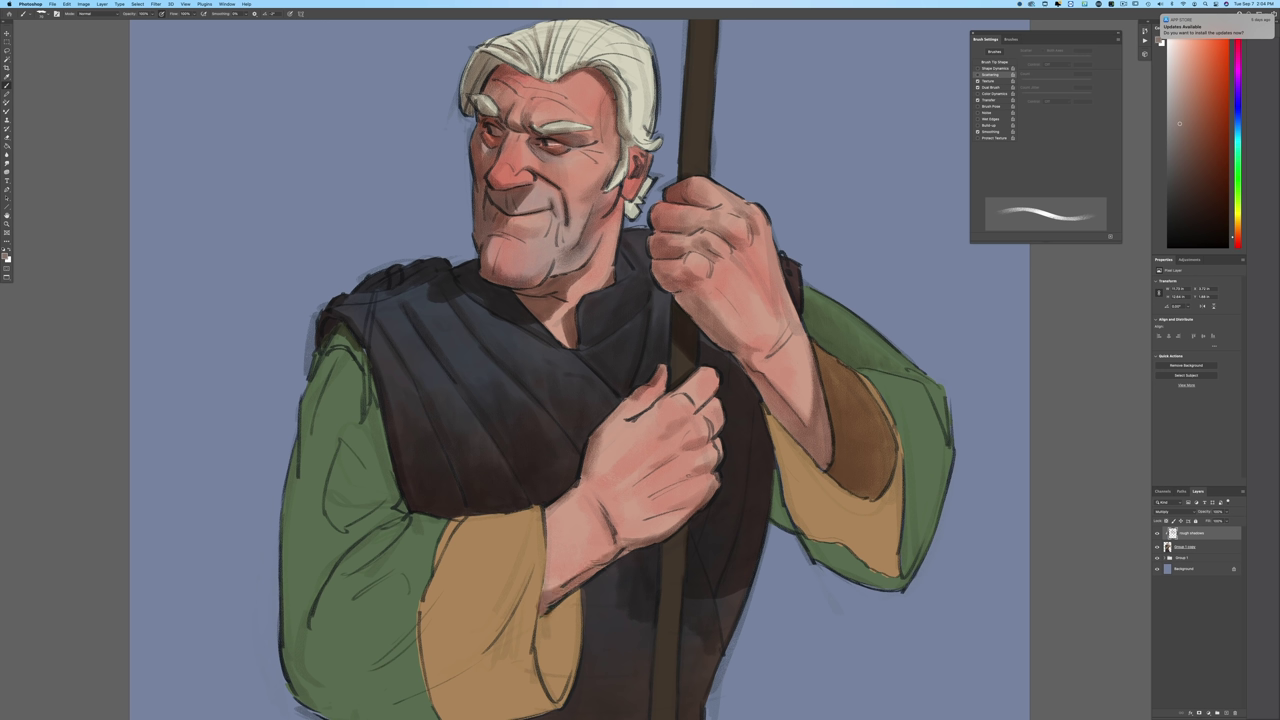
pyautogui.moveTo(610, 546); pyautogui.dragTo(578, 570)
pyautogui.moveTo(545, 626)
pyautogui.mouseDown()
pyautogui.moveTo(572, 670)
pyautogui.moveTo(574, 618)
pyautogui.moveTo(550, 616)
pyautogui.moveTo(572, 598)
pyautogui.mouseUp()
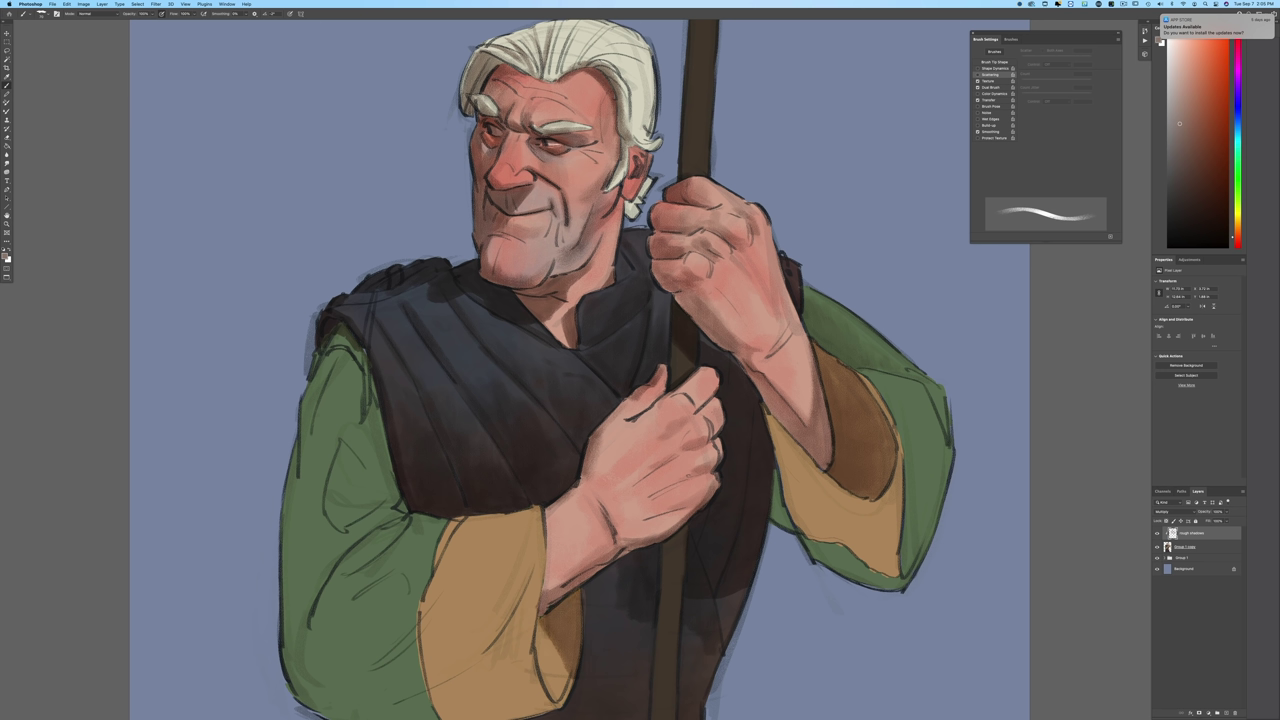
pyautogui.moveTo(548, 542); pyautogui.dragTo(544, 602)
# Step: Shade the tan outer cuff below the raised forearm from the robe edge to its lower tip
pyautogui.moveTo(766, 410); pyautogui.dragTo(798, 518)
pyautogui.moveTo(790, 440); pyautogui.dragTo(806, 526)
pyautogui.moveTo(804, 482); pyautogui.dragTo(808, 514)
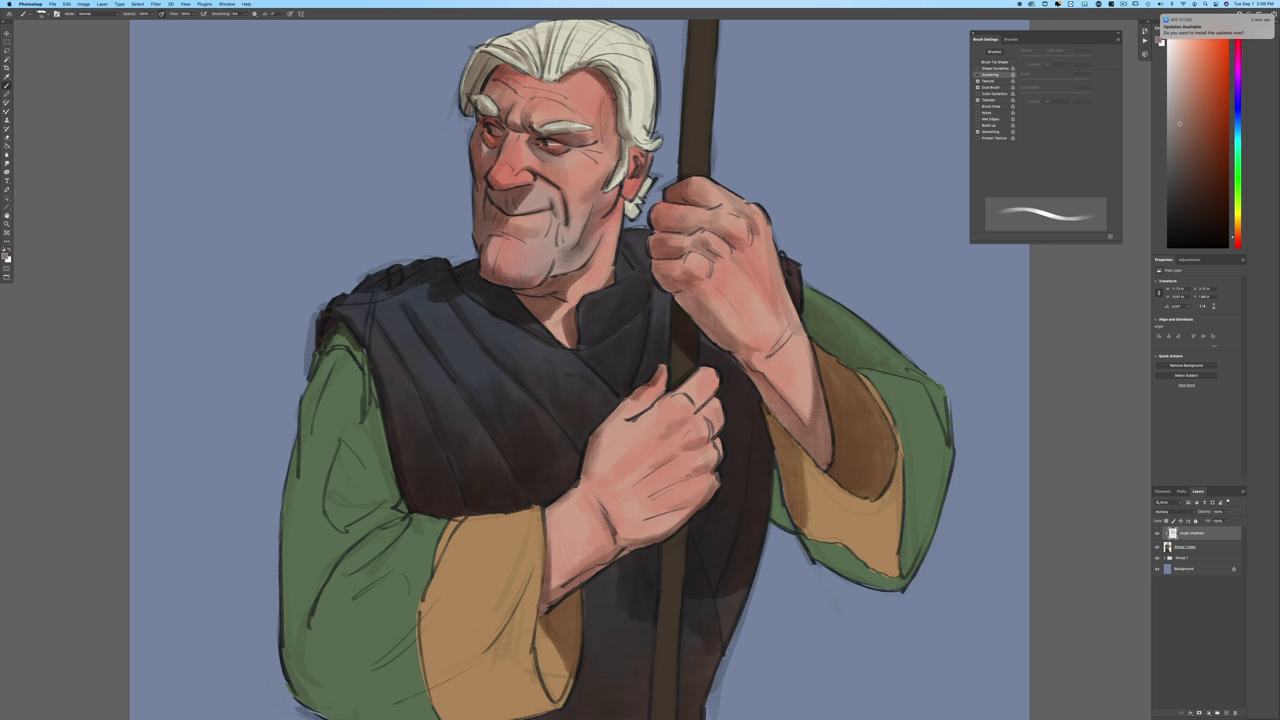
pyautogui.moveTo(804, 456)
pyautogui.mouseDown()
pyautogui.moveTo(810, 530)
pyautogui.moveTo(830, 538)
pyautogui.mouseUp()
pyautogui.moveTo(826, 478); pyautogui.dragTo(848, 546)
pyautogui.moveTo(852, 496)
pyautogui.mouseDown()
pyautogui.moveTo(862, 554)
pyautogui.moveTo(890, 570)
pyautogui.mouseUp()
pyautogui.moveTo(890, 526); pyautogui.dragTo(894, 560)
pyautogui.moveTo(884, 500)
pyautogui.mouseDown()
pyautogui.moveTo(890, 574)
pyautogui.moveTo(880, 566)
pyautogui.mouseUp()
pyautogui.moveTo(858, 535); pyautogui.dragTo(862, 547)
# Step: Enlarge the brush and shade the outer fold of the green sleeve on the raised arm
pyautogui.press(']')
pyautogui.press(']')
pyautogui.press(']')
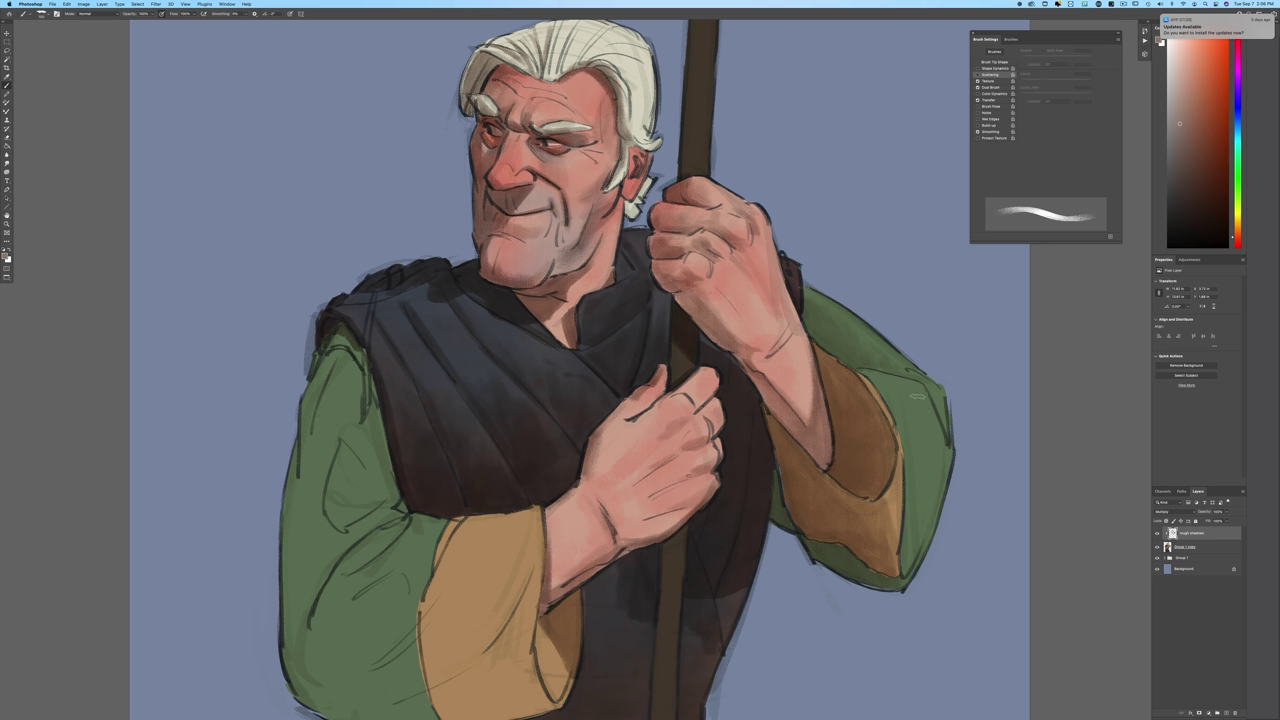
pyautogui.moveTo(922, 405)
pyautogui.mouseDown()
pyautogui.moveTo(936, 457)
pyautogui.moveTo(941, 443)
pyautogui.moveTo(923, 411)
pyautogui.moveTo(927, 495)
pyautogui.moveTo(915, 391)
pyautogui.moveTo(915, 525)
pyautogui.moveTo(935, 485)
pyautogui.moveTo(905, 567)
pyautogui.mouseUp()
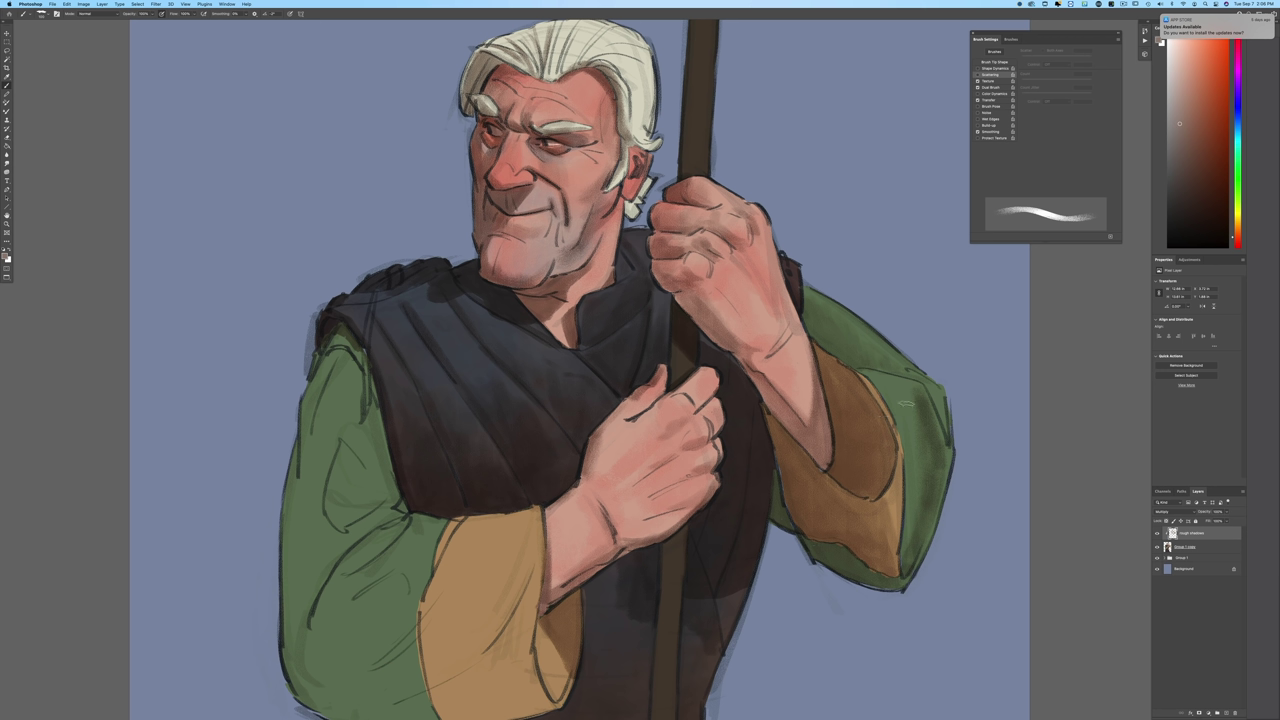
pyautogui.moveTo(908, 397); pyautogui.dragTo(926, 426)
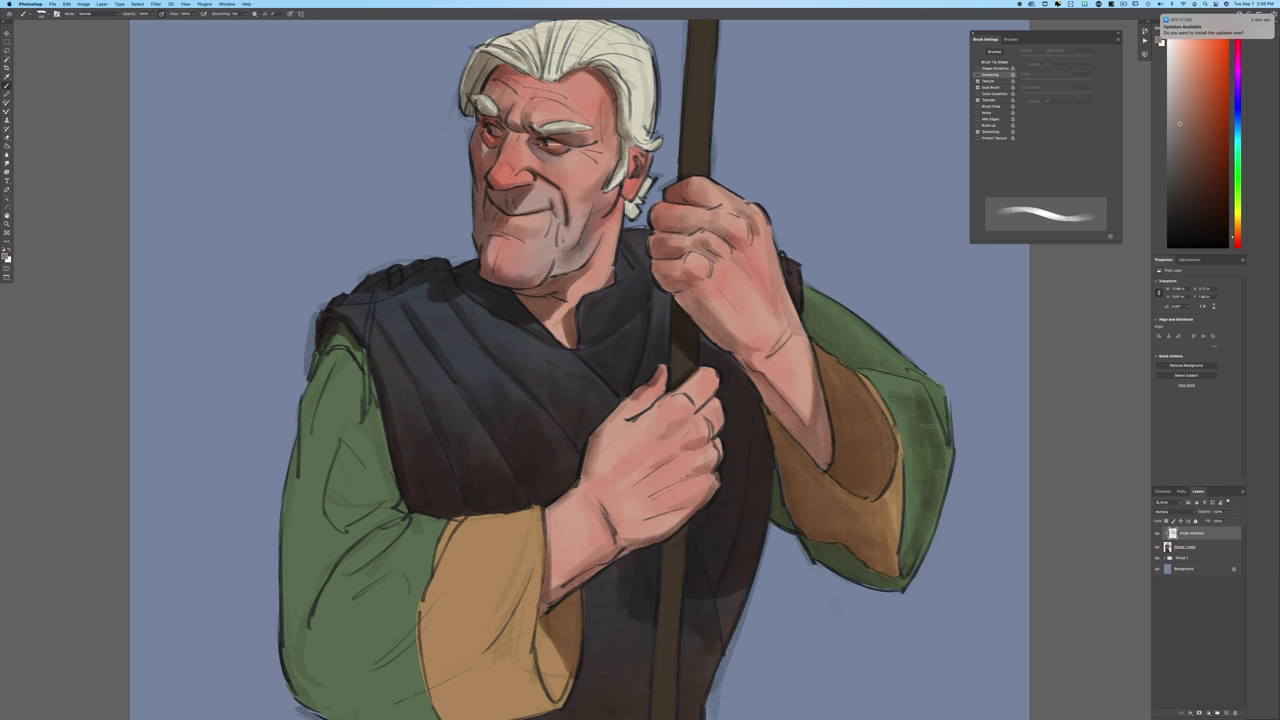
# Step: Shade the outer edge and elbow folds of the lower arm's green sleeve and the folds of its tan cuff
pyautogui.moveTo(346, 334)
pyautogui.mouseDown()
pyautogui.moveTo(307, 402)
pyautogui.moveTo(329, 340)
pyautogui.moveTo(315, 366)
pyautogui.moveTo(299, 477)
pyautogui.moveTo(342, 359)
pyautogui.moveTo(312, 433)
pyautogui.moveTo(345, 364)
pyautogui.moveTo(344, 384)
pyautogui.moveTo(305, 485)
pyautogui.mouseUp()
pyautogui.moveTo(260, 568); pyautogui.dragTo(334, 491)
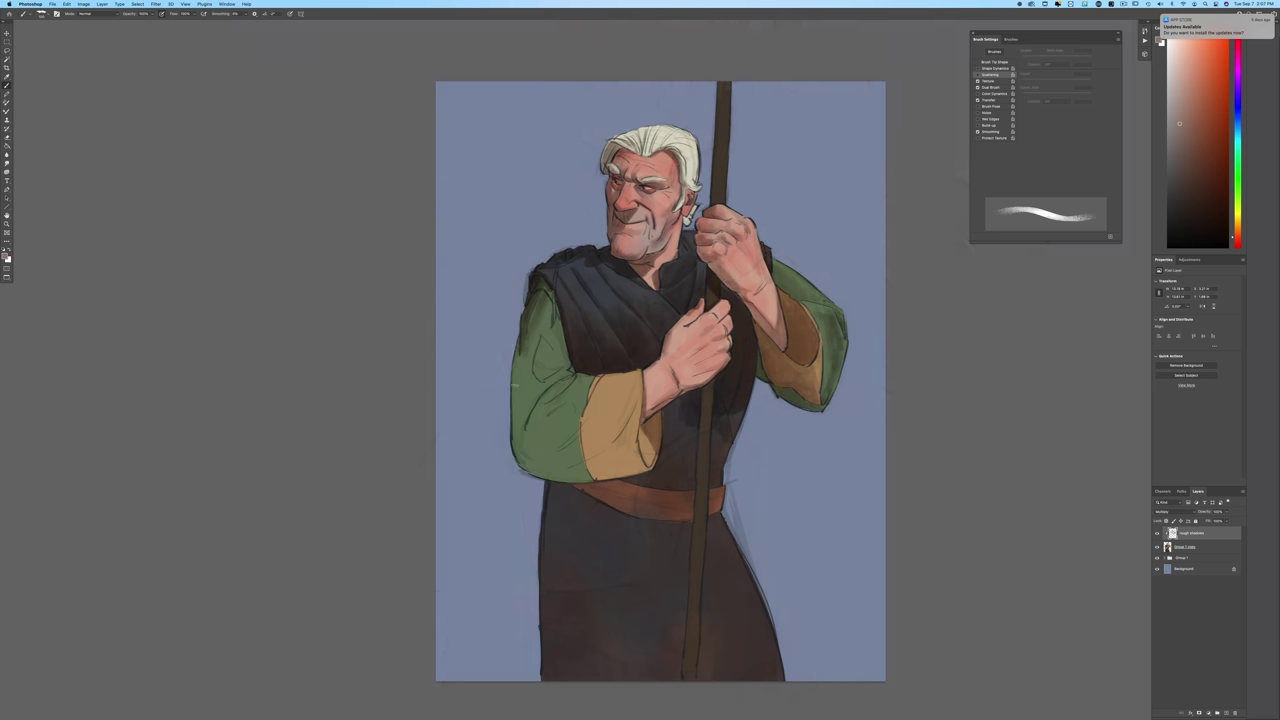
pyautogui.moveTo(515, 385); pyautogui.dragTo(519, 339)
pyautogui.moveTo(518, 409); pyautogui.dragTo(523, 373)
pyautogui.moveTo(595, 473); pyautogui.dragTo(617, 430)
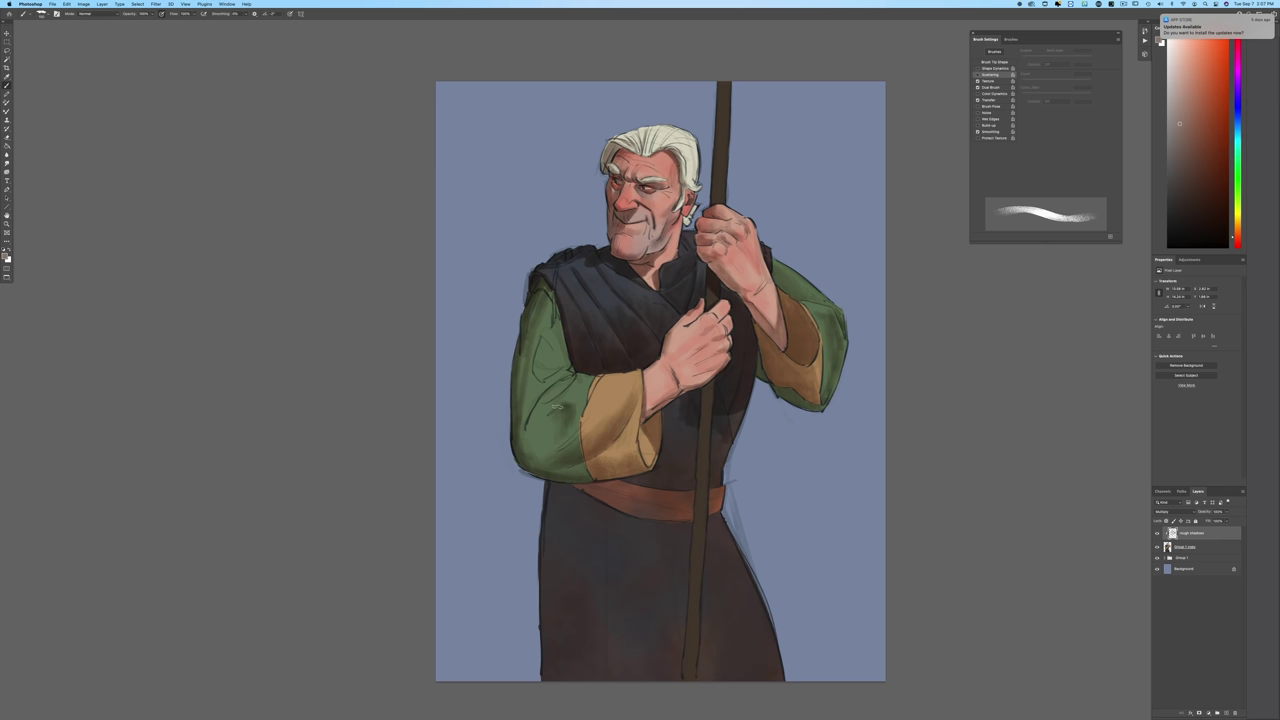
pyautogui.moveTo(557, 407)
pyautogui.mouseDown()
pyautogui.moveTo(542, 440)
pyautogui.moveTo(570, 412)
pyautogui.moveTo(559, 428)
pyautogui.mouseUp()
# Step: Refine the fold shadows on the lower arm's green sleeve at the shoulder and elbow, varying the brush size
pyautogui.hotkey('ctrl', '+')
pyautogui.hotkey('ctrl', '+')
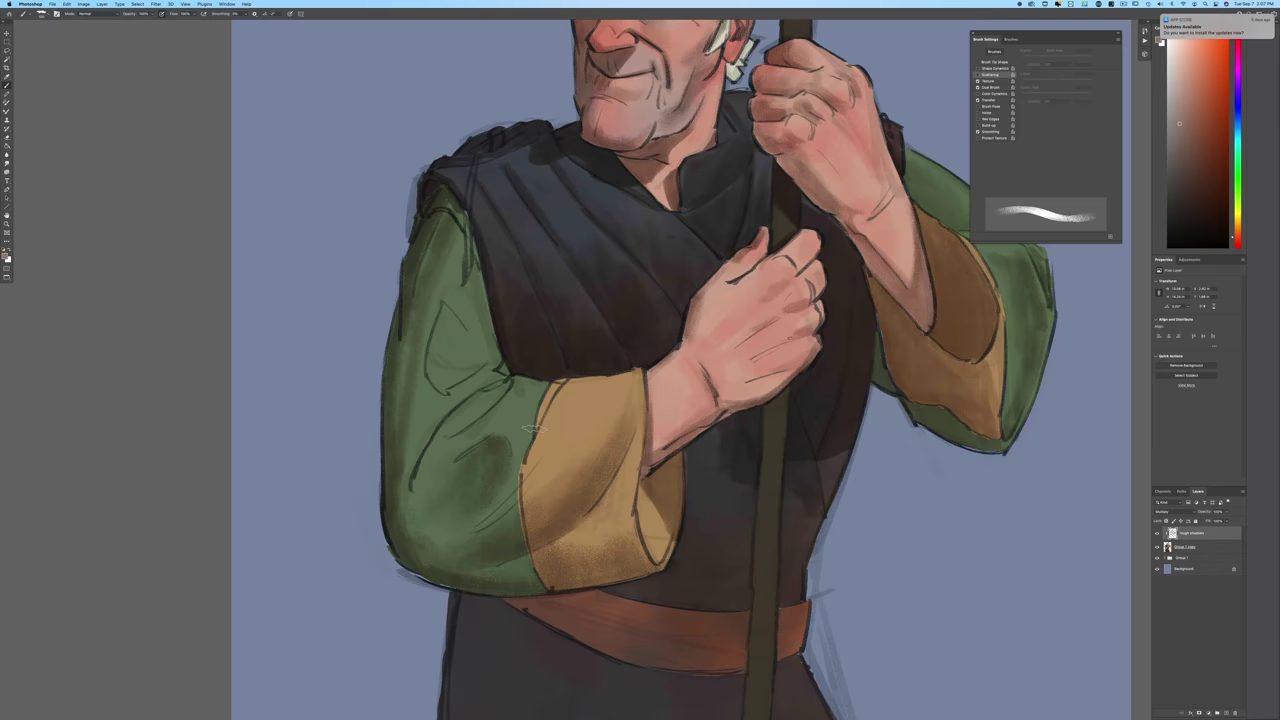
pyautogui.press('[')
pyautogui.press('[')
pyautogui.press('[')
pyautogui.press('[')
pyautogui.press('[')
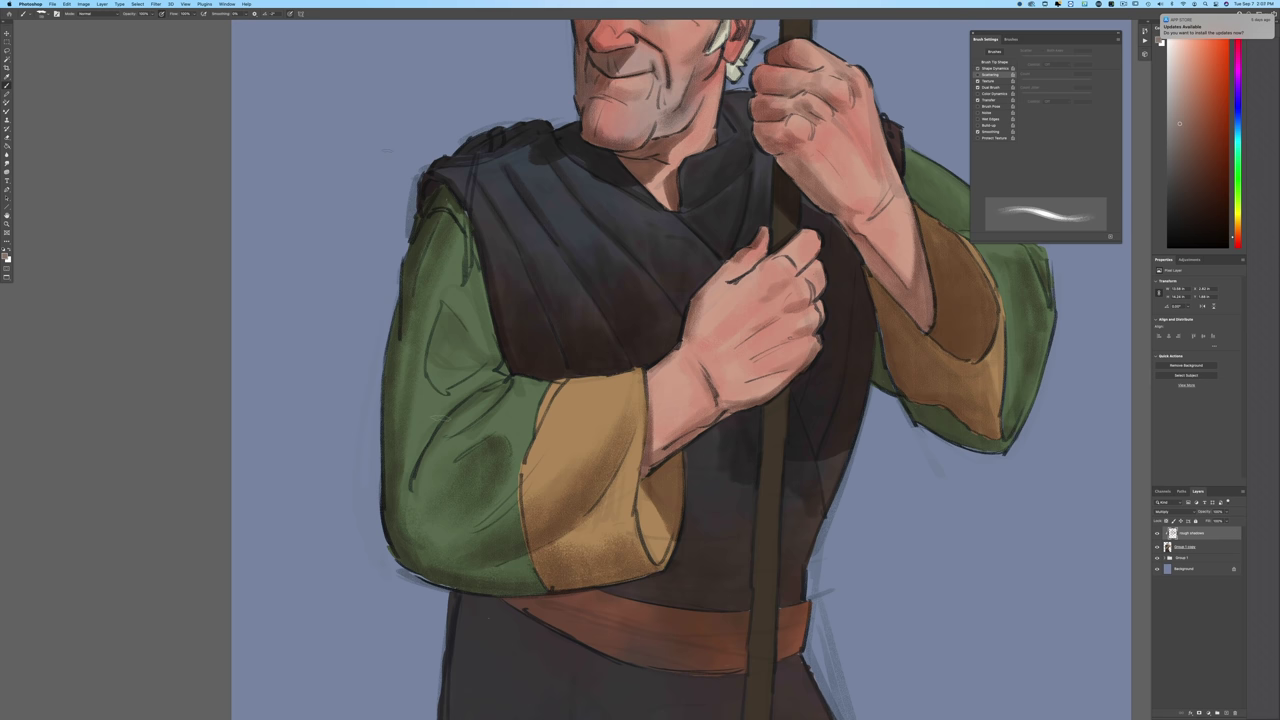
pyautogui.press(']')
pyautogui.press(']')
pyautogui.press(']')
pyautogui.press(']')
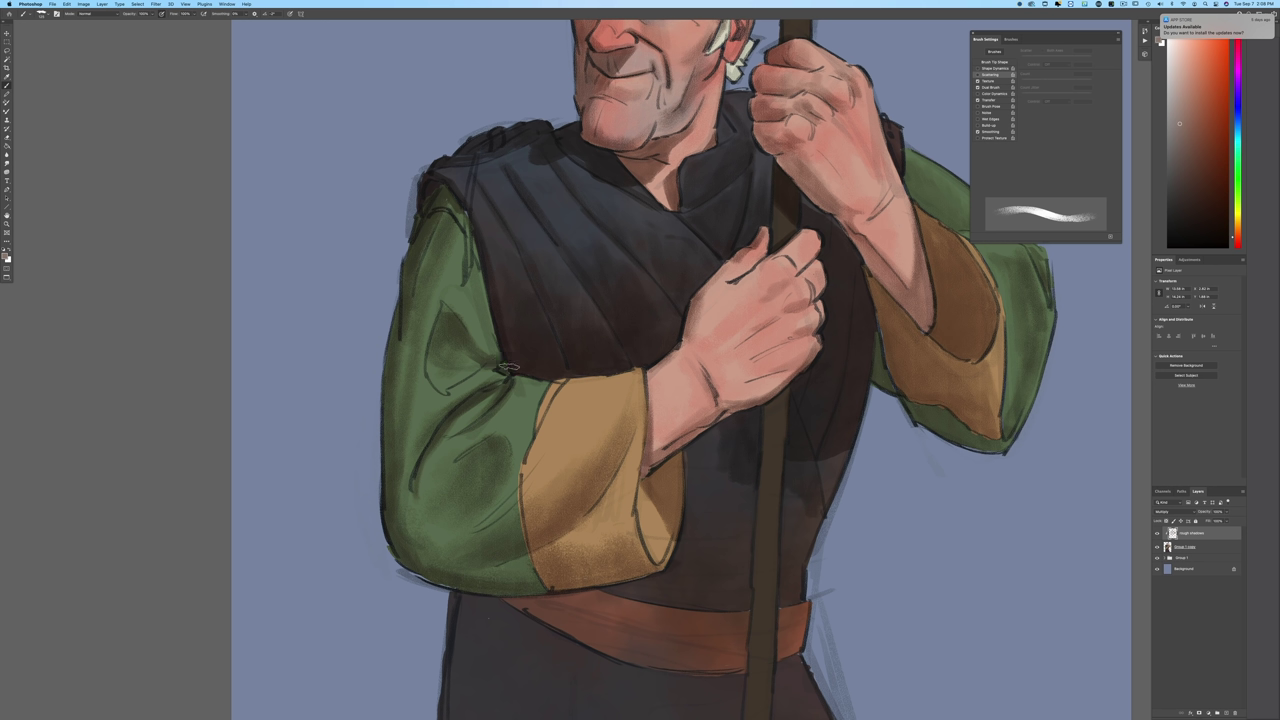
# Step: Shade the dark robe along the lower arm's sleeve and the robe area around the collar and staff
pyautogui.moveTo(487, 266); pyautogui.dragTo(505, 346)
pyautogui.moveTo(488, 276); pyautogui.dragTo(497, 323)
pyautogui.moveTo(474, 262)
pyautogui.mouseDown()
pyautogui.moveTo(451, 198)
pyautogui.moveTo(498, 344)
pyautogui.mouseUp()
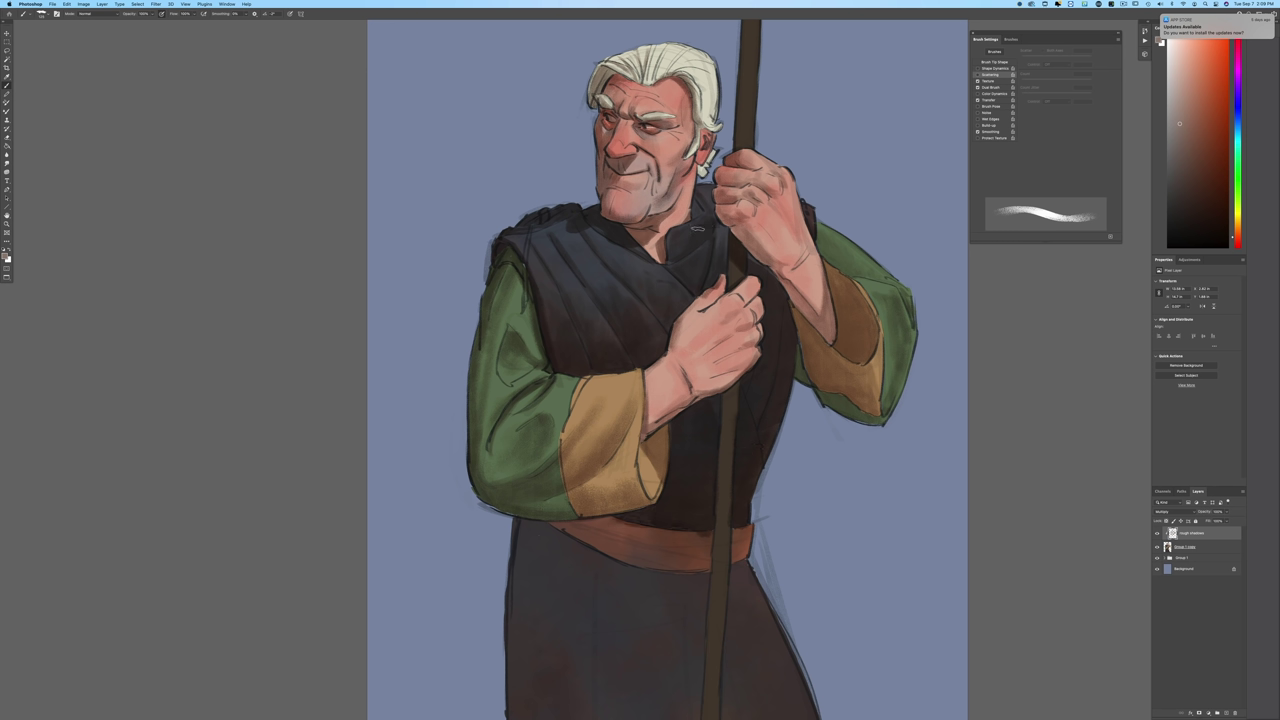
pyautogui.moveTo(726, 225); pyautogui.dragTo(716, 251)
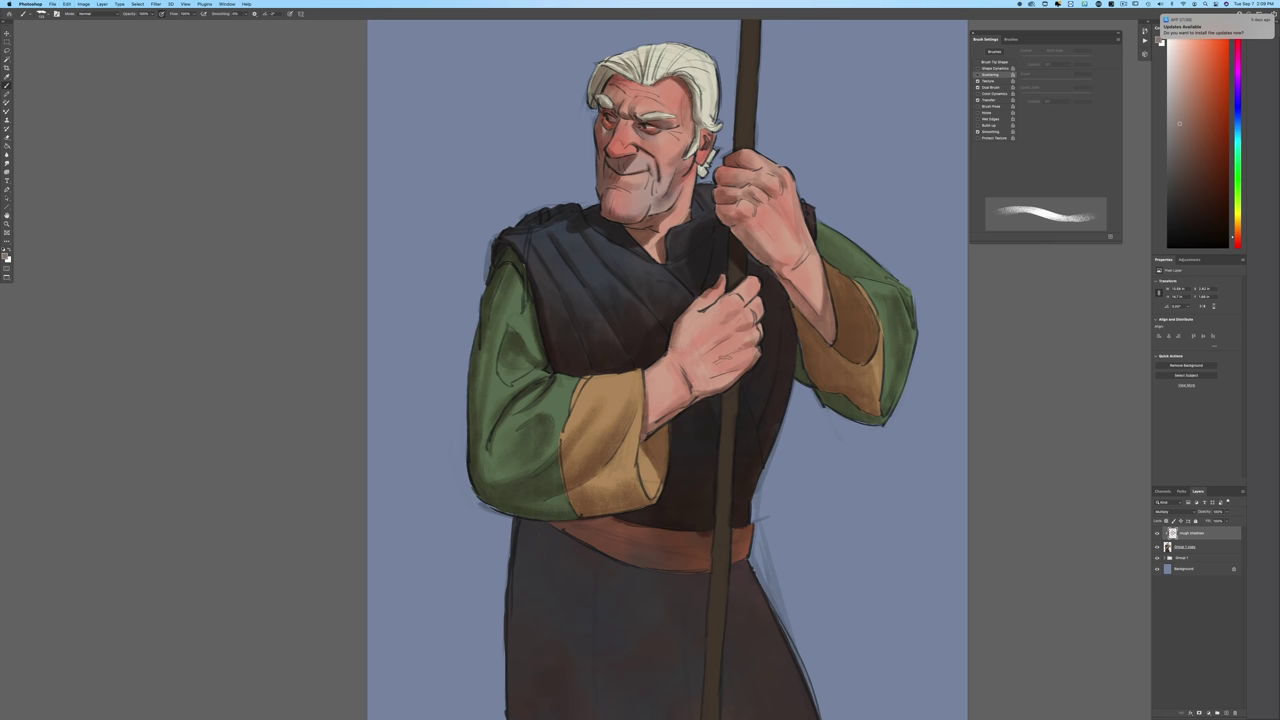
# Step: Shade the reddish brown belt across its whole width with a smaller brush
pyautogui.press('[')
pyautogui.press('[')
pyautogui.press('[')
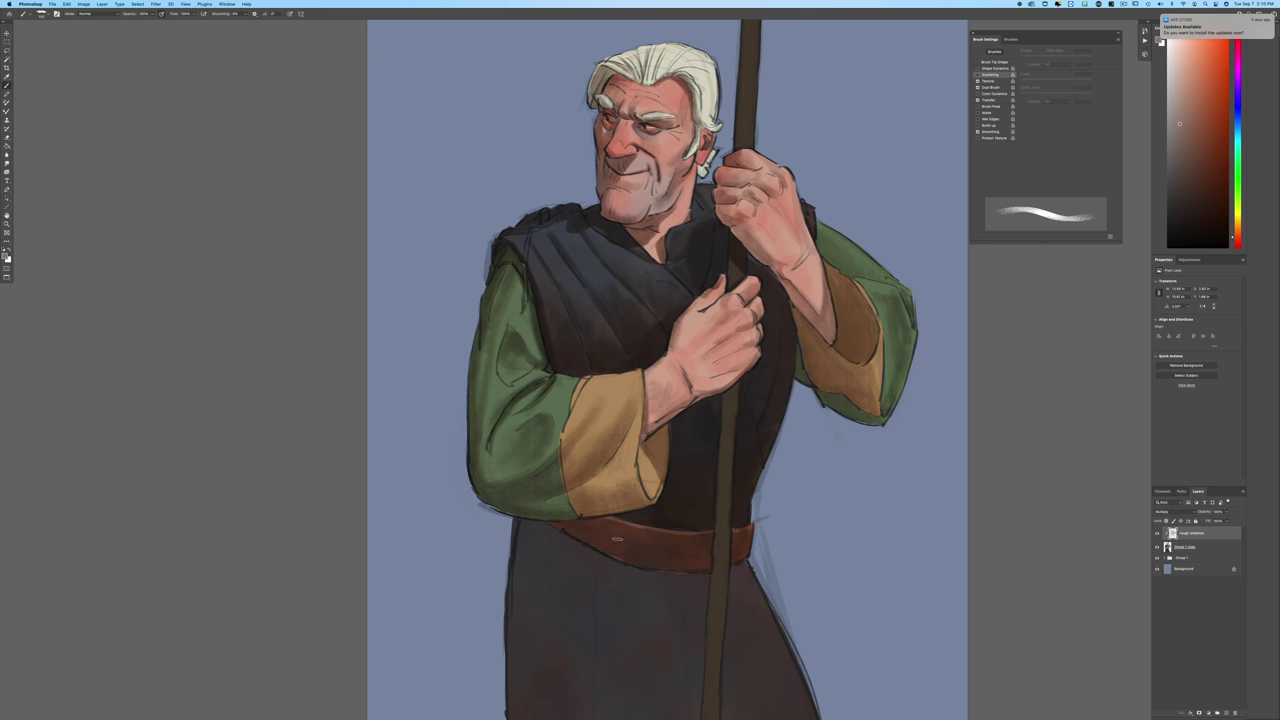
pyautogui.scroll(3, 617, 539)
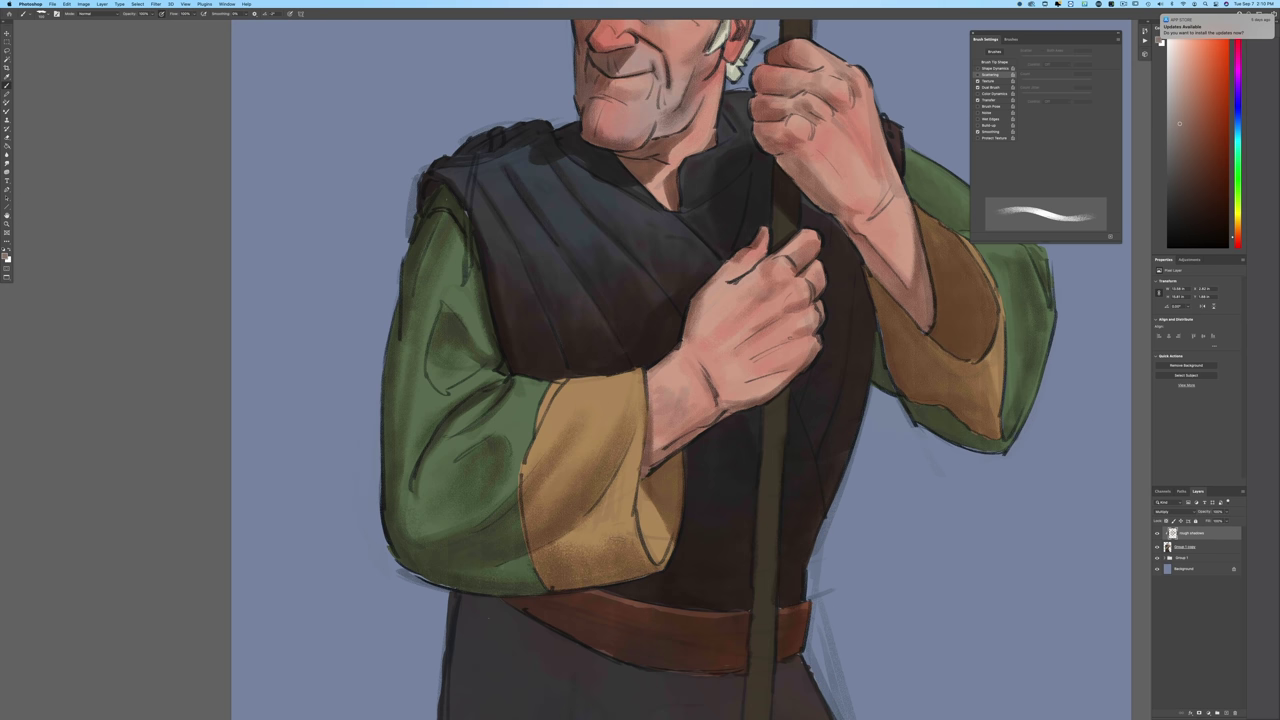
pyautogui.scroll(-4, 648, 370)
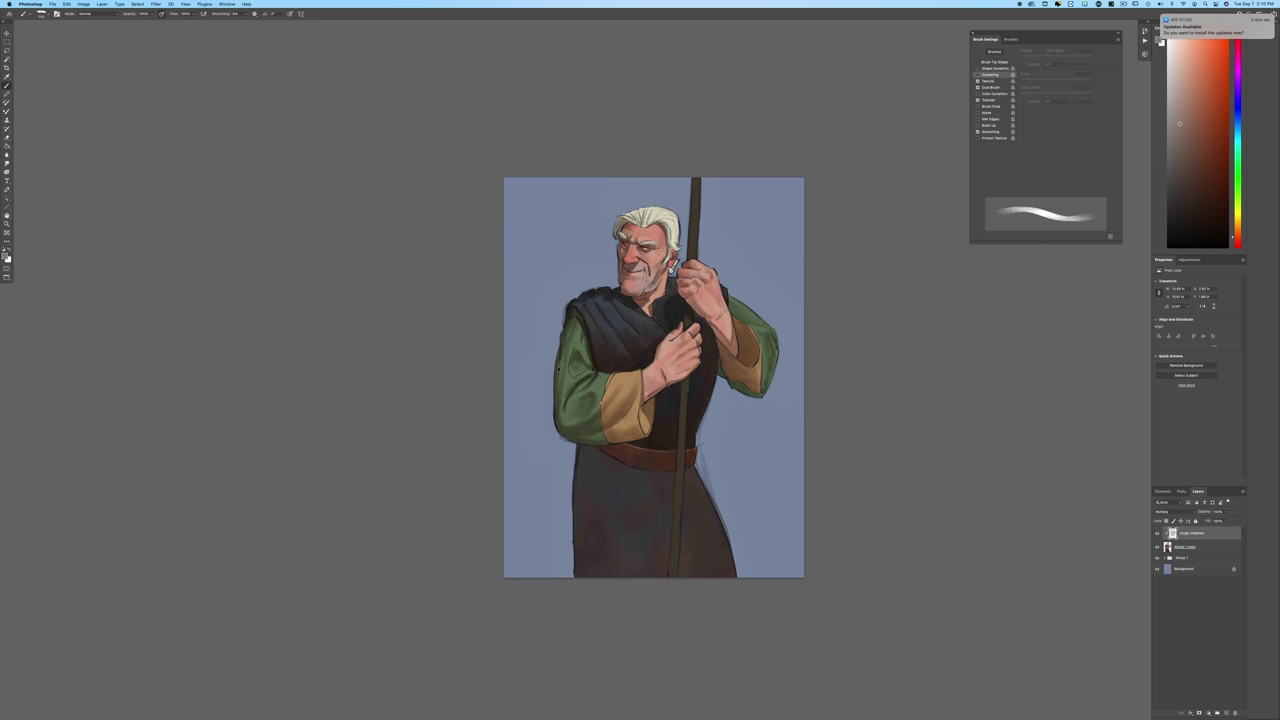
# Step: Darken the folds of the lower arm's green sleeve and its tan cuff on the rough shadows layer
pyautogui.press('super+plus')
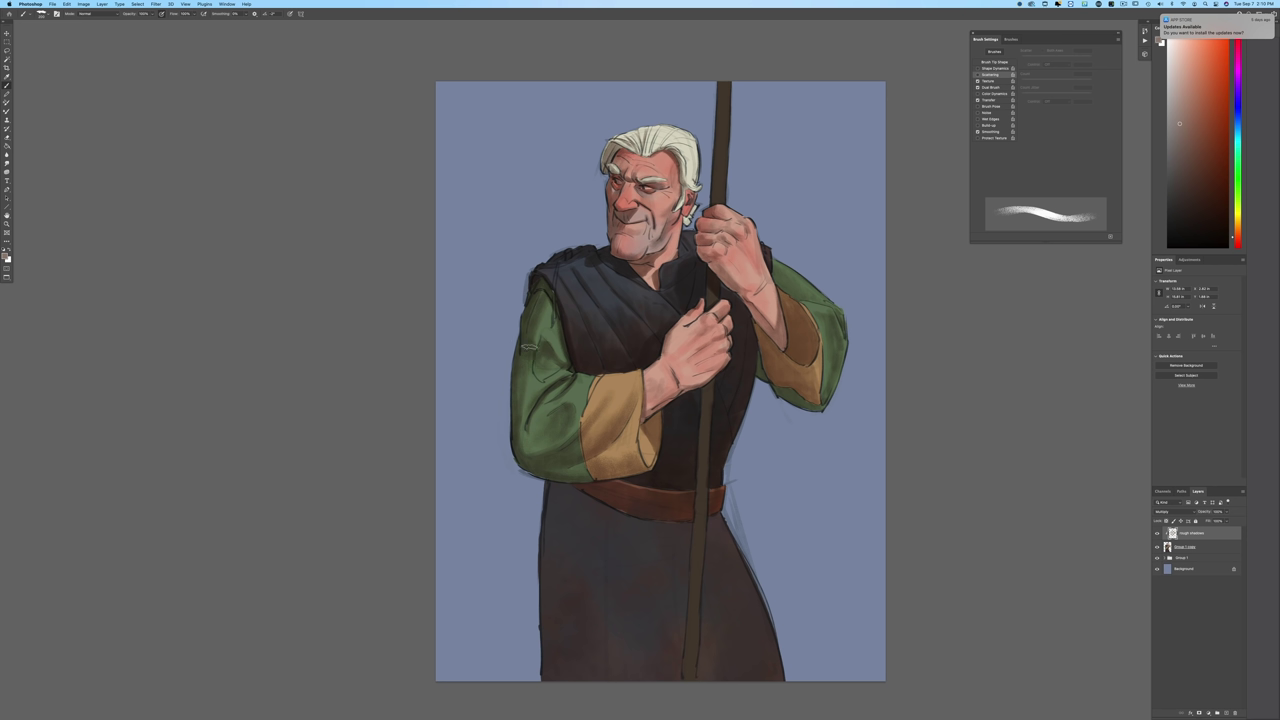
pyautogui.moveTo(550, 385); pyautogui.dragTo(616, 432)
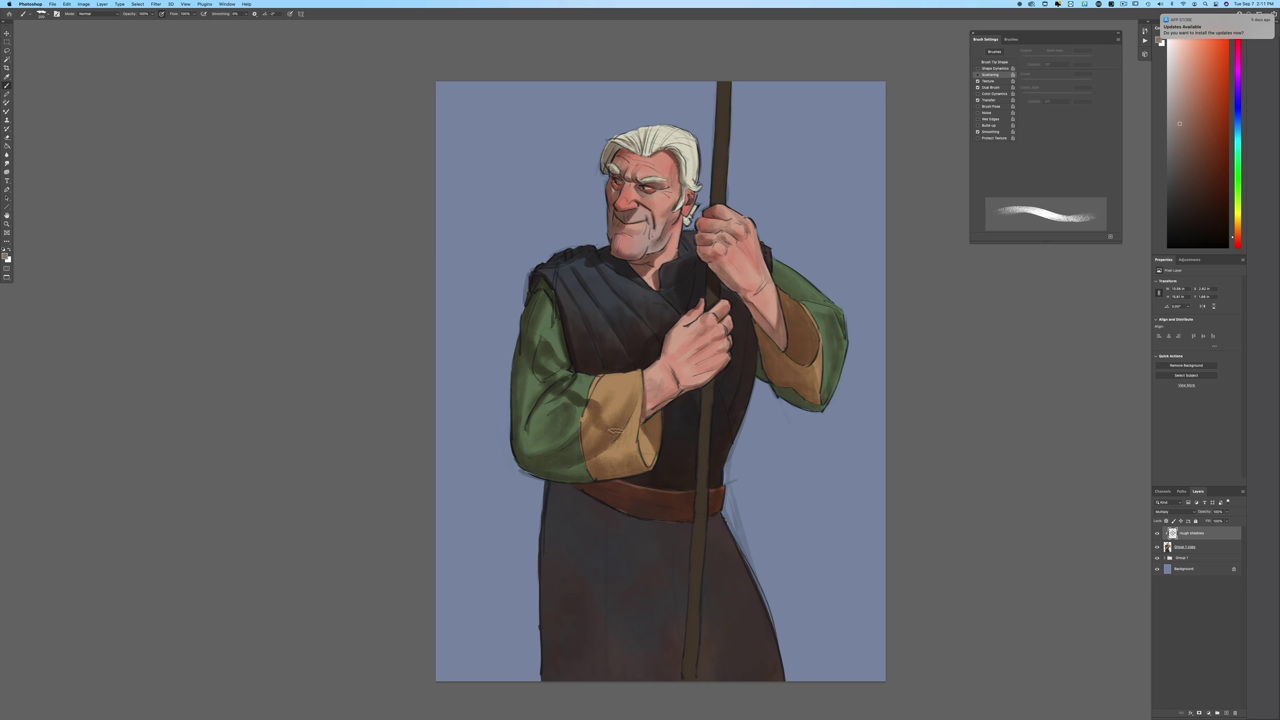
pyautogui.moveTo(629, 433)
pyautogui.mouseDown()
pyautogui.moveTo(606, 430)
pyautogui.moveTo(605, 453)
pyautogui.moveTo(590, 443)
pyautogui.moveTo(584, 454)
pyautogui.moveTo(582, 420)
pyautogui.moveTo(562, 428)
pyautogui.moveTo(530, 371)
pyautogui.moveTo(549, 403)
pyautogui.moveTo(534, 407)
pyautogui.moveTo(521, 389)
pyautogui.moveTo(521, 407)
pyautogui.moveTo(551, 474)
pyautogui.moveTo(565, 448)
pyautogui.moveTo(602, 467)
pyautogui.mouseUp()
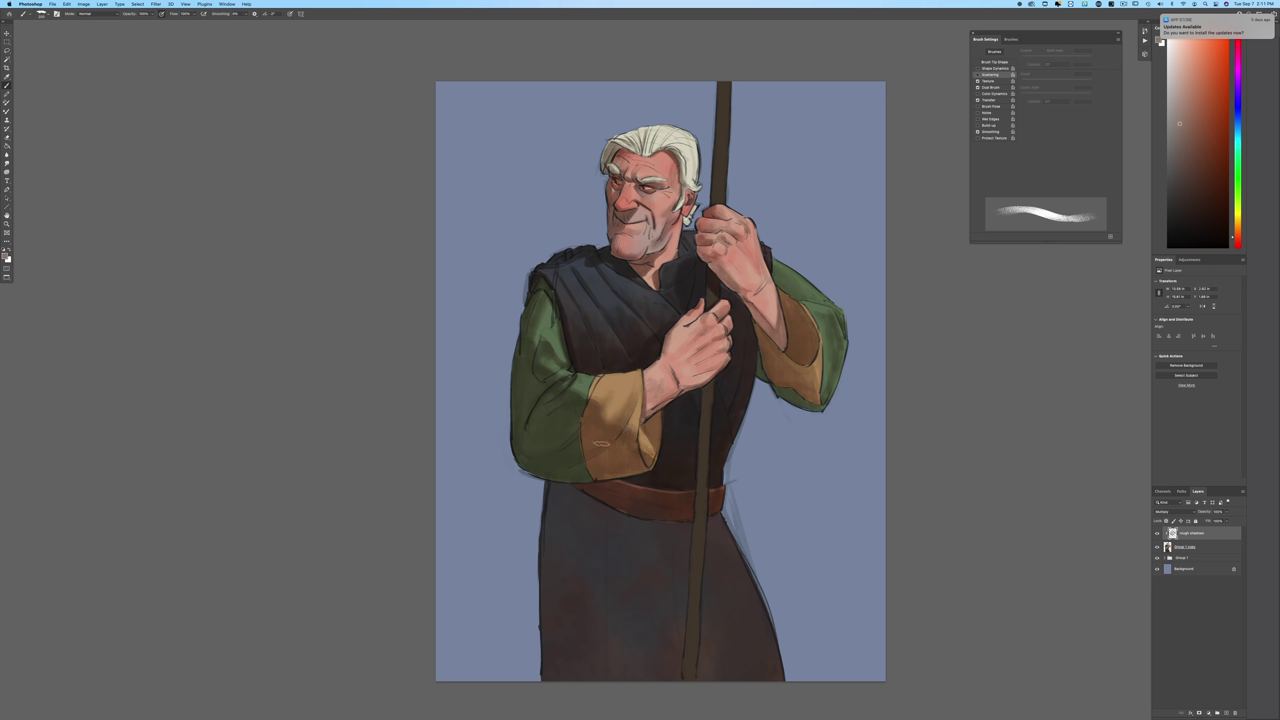
# Step: Shade the whole lower robe below the belt and the staff in front of it, changing to a larger textured brush
pyautogui.moveTo(713, 556)
pyautogui.mouseDown()
pyautogui.moveTo(733, 584)
pyautogui.moveTo(731, 549)
pyautogui.mouseUp()
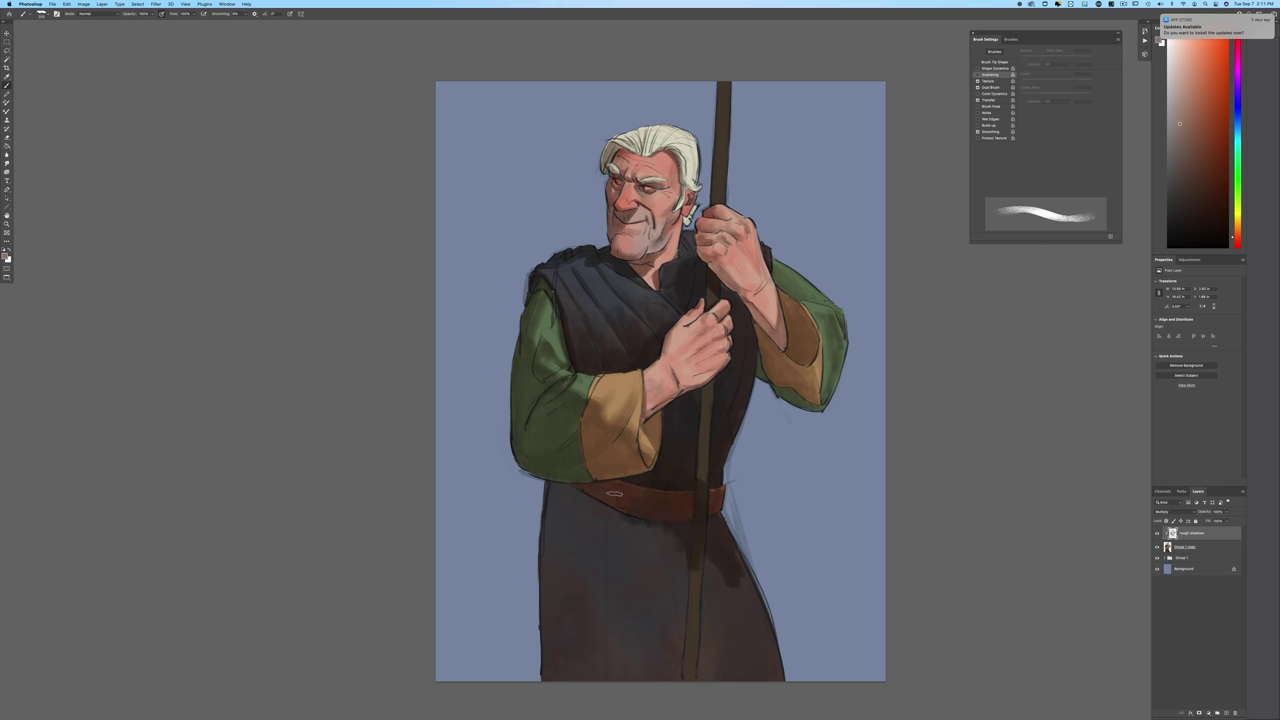
pyautogui.moveTo(709, 554)
pyautogui.mouseDown()
pyautogui.moveTo(735, 572)
pyautogui.moveTo(738, 552)
pyautogui.moveTo(715, 598)
pyautogui.mouseUp()
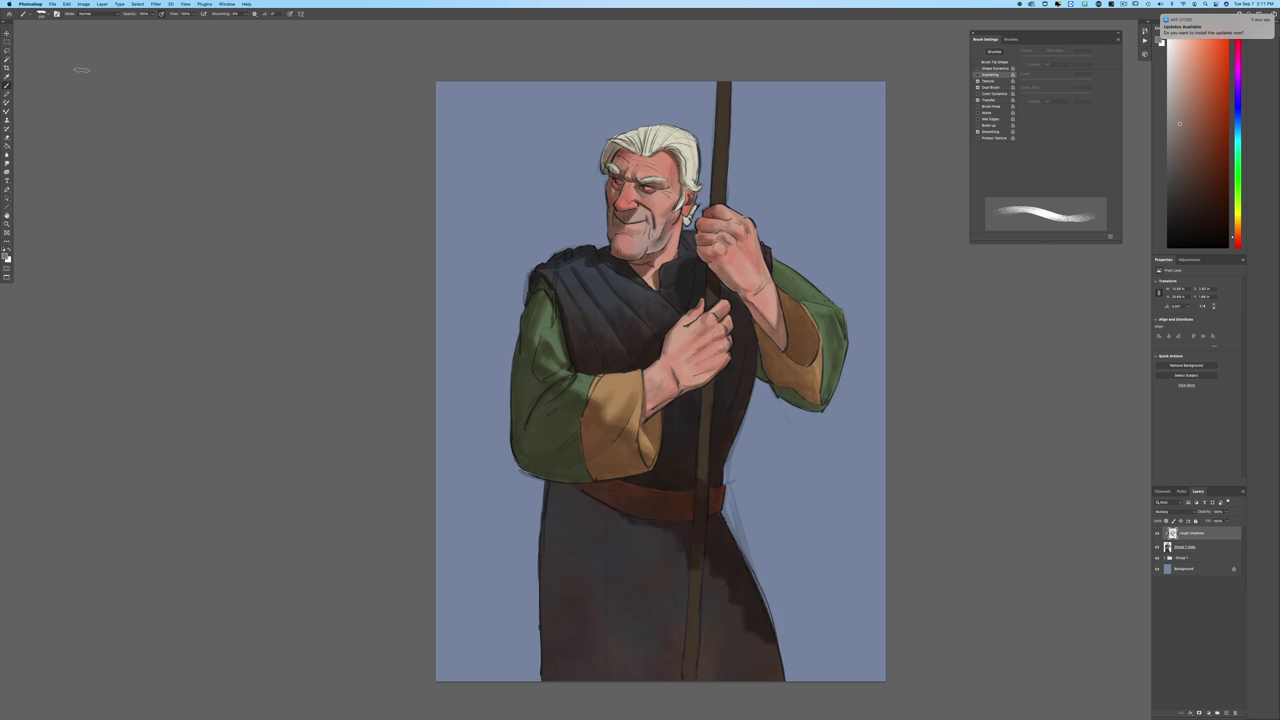
pyautogui.click(42, 15)
pyautogui.click(64, 204)
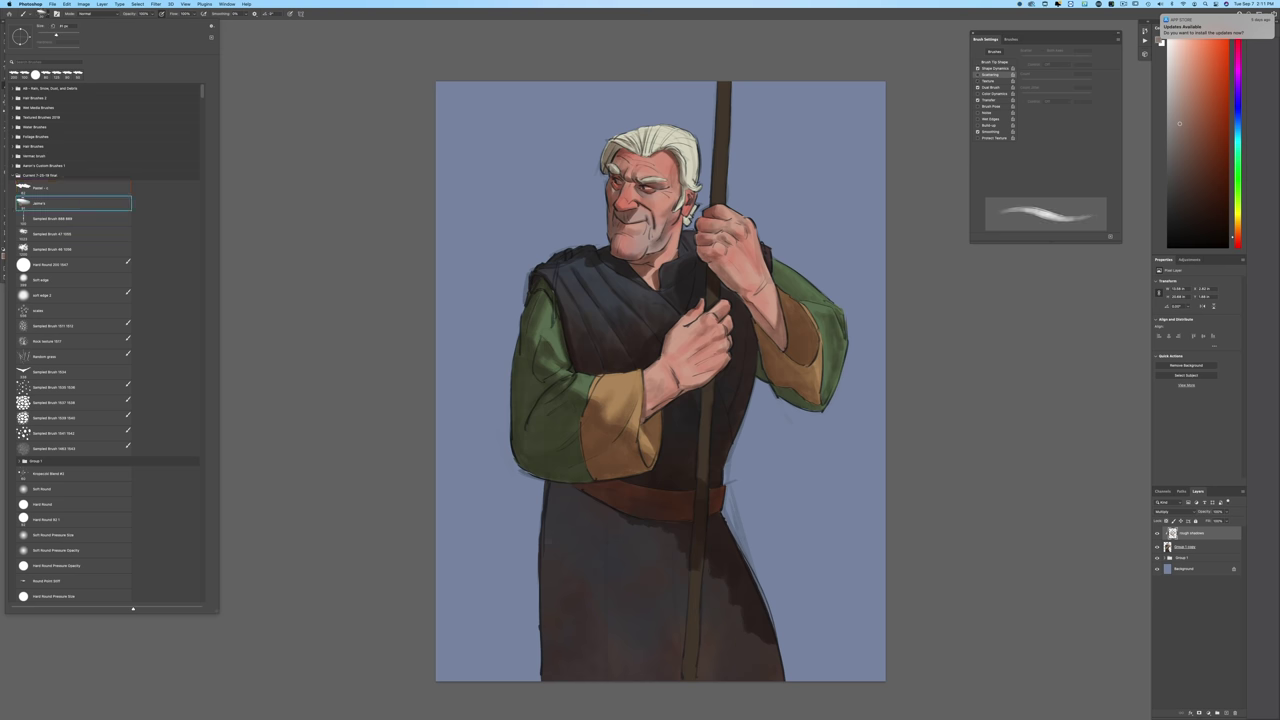
pyautogui.click(534, 527)
pyautogui.press(']')
pyautogui.press(']')
pyautogui.press(']')
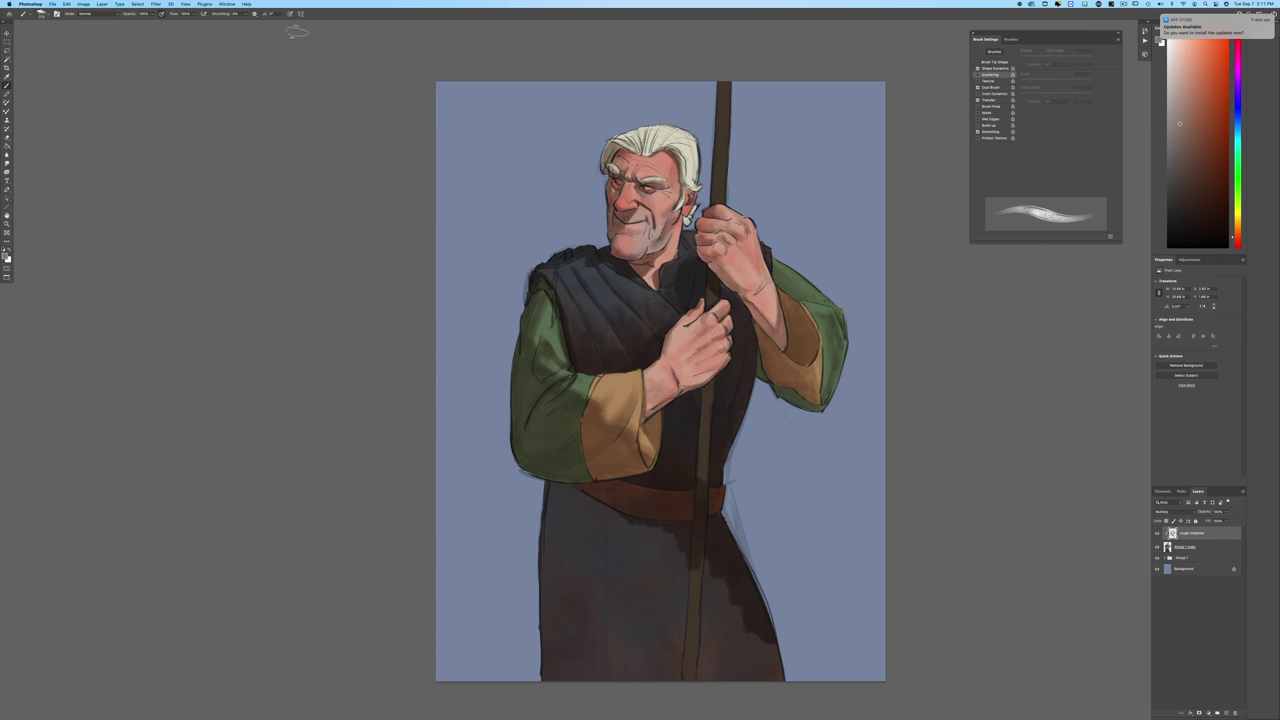
pyautogui.scroll(-5, 331, 391)
pyautogui.hscroll(3, 331, 391)
pyautogui.moveTo(550, 375)
pyautogui.mouseDown()
pyautogui.moveTo(558, 540)
pyautogui.moveTo(604, 523)
pyautogui.moveTo(604, 438)
pyautogui.moveTo(621, 442)
pyautogui.moveTo(598, 380)
pyautogui.mouseUp()
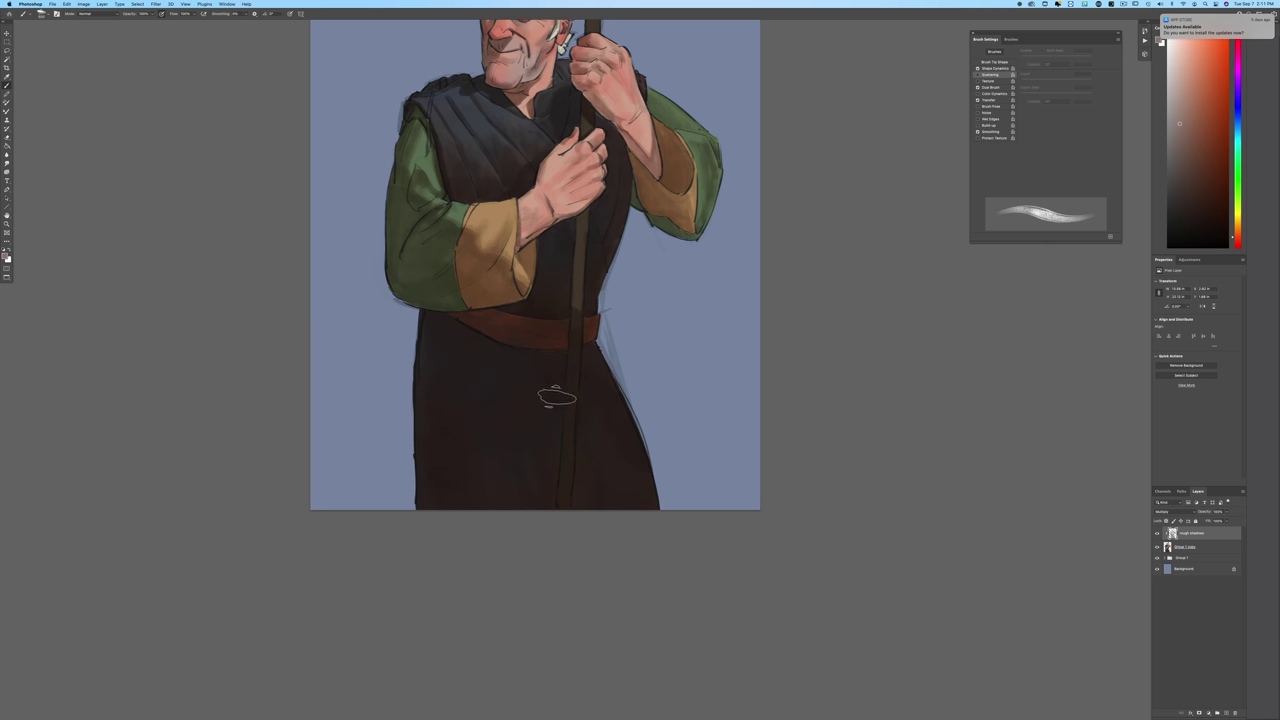
pyautogui.press('super+minus')
pyautogui.press('super+minus')
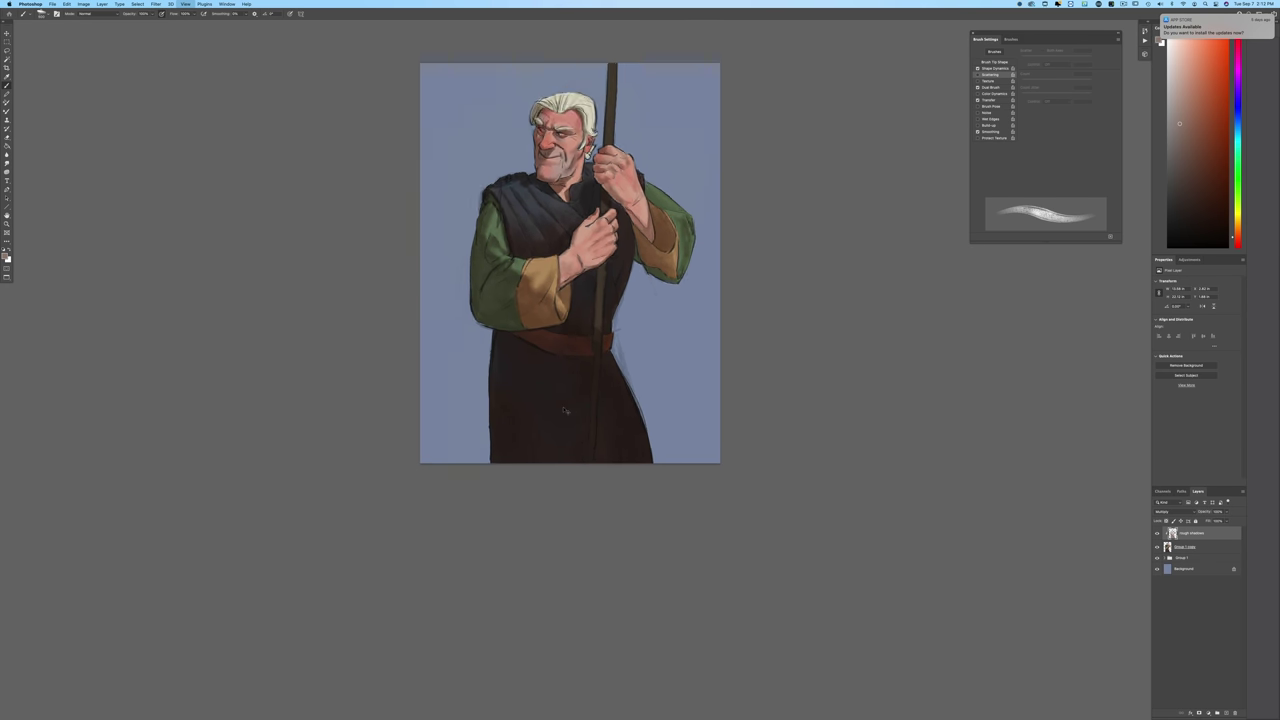
# Step: Deepen the shadows on the lower arm's green sleeve and tan cuff with pressure-controlled brush size turned off
pyautogui.press('super+plus')
pyautogui.press('super+plus')
pyautogui.moveTo(226, 558); pyautogui.dragTo(300, 637)
pyautogui.click(290, 14)
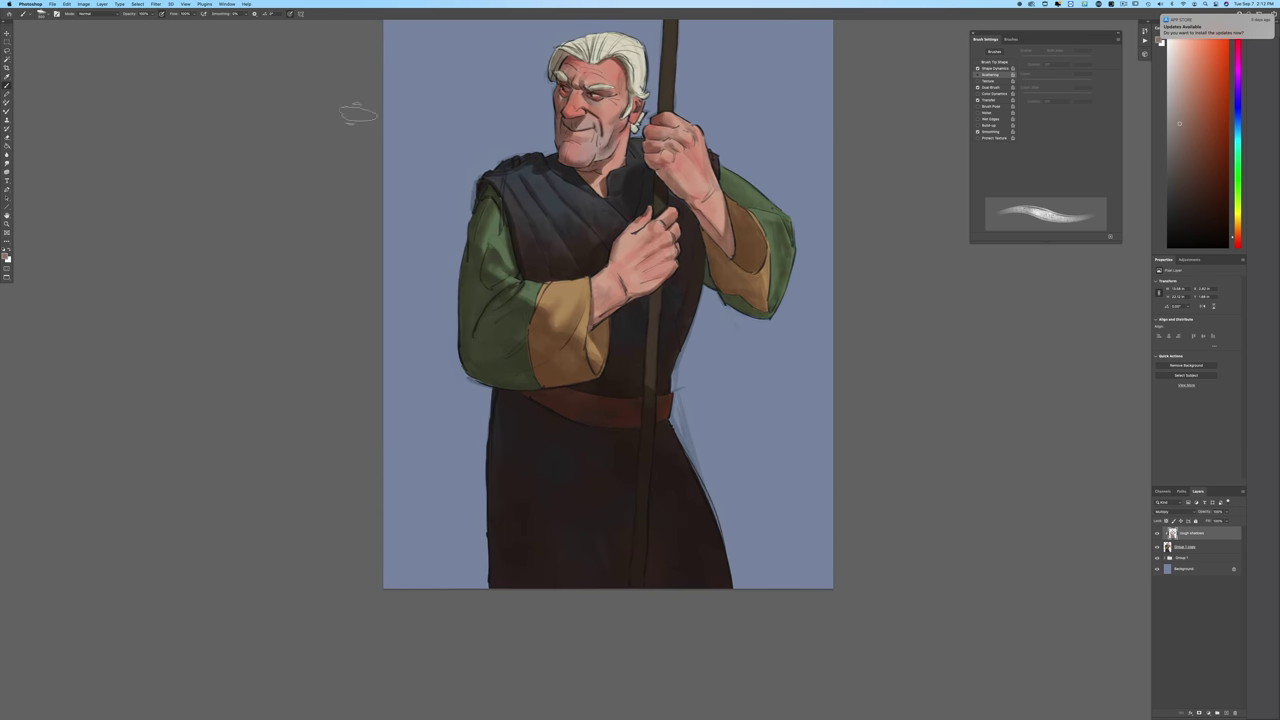
pyautogui.click(290, 14)
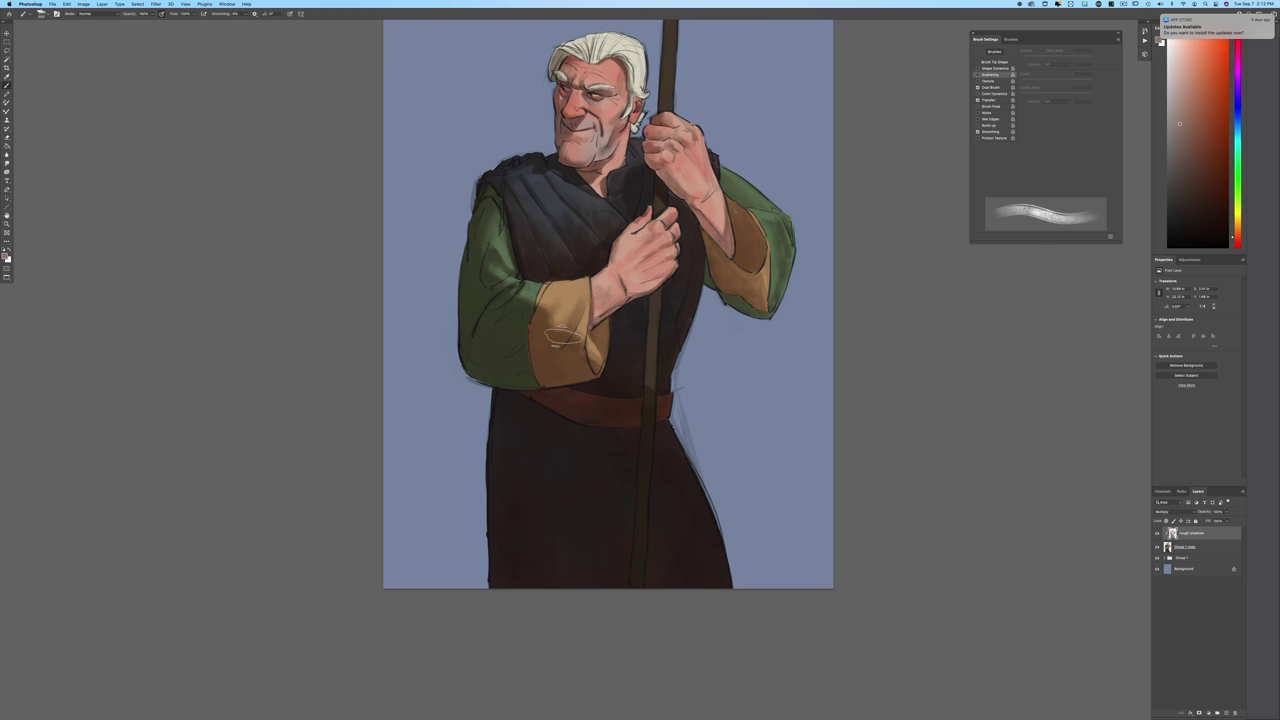
# Step: Shade the strands of the white hair at the crown and above the ear with fine tapered strokes
pyautogui.press('super+plus')
pyautogui.press('super+plus')
pyautogui.moveTo(266, 428); pyautogui.dragTo(300, 580)
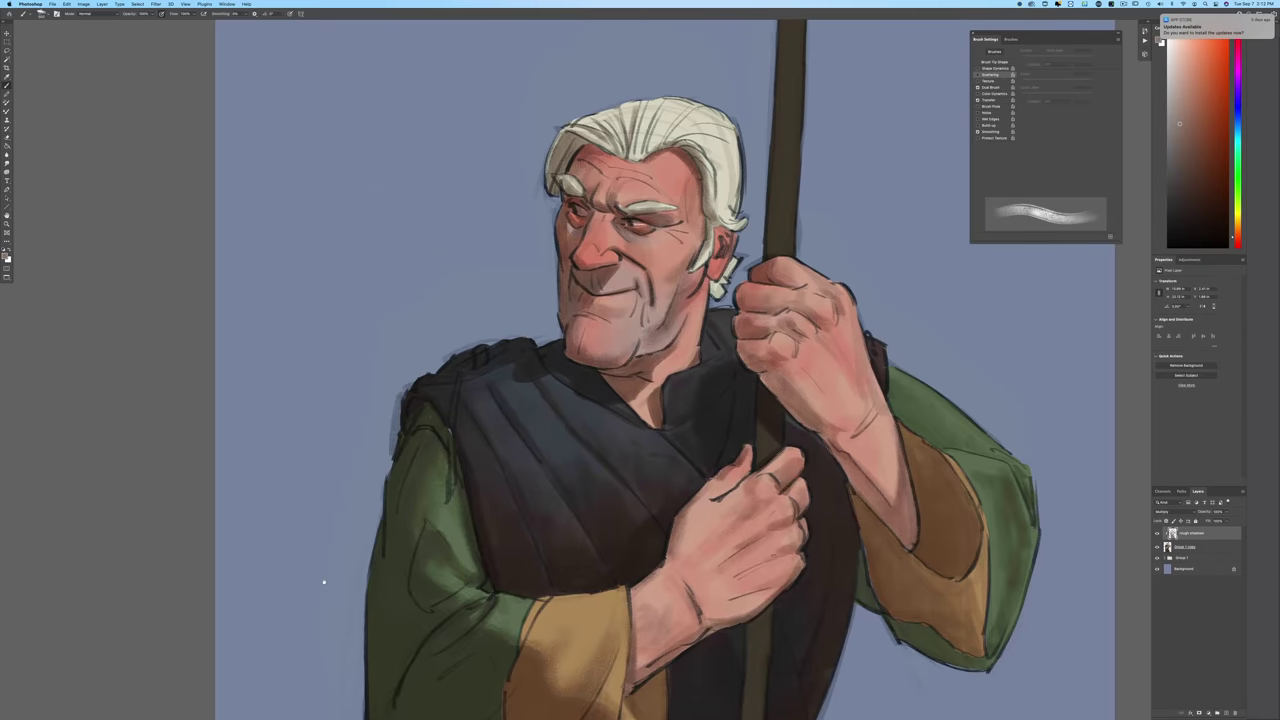
pyautogui.scroll(4, 323, 581)
pyautogui.click(5, 257)
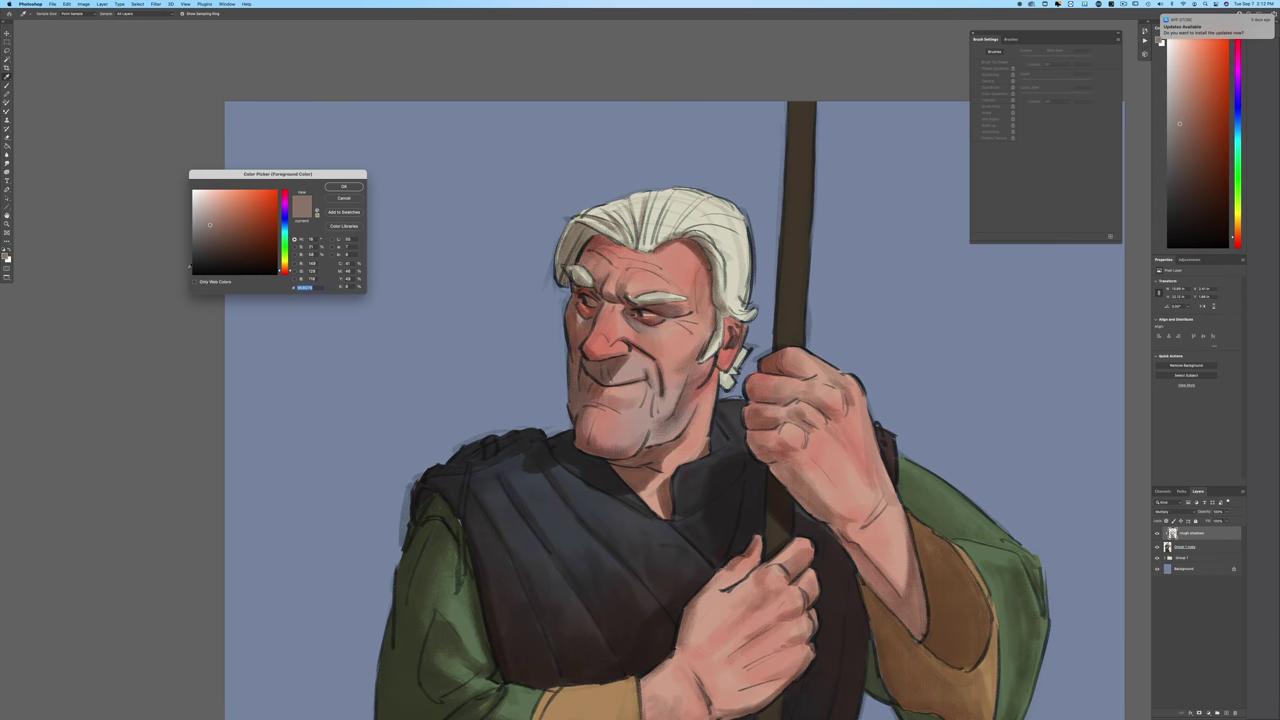
pyautogui.click(339, 199)
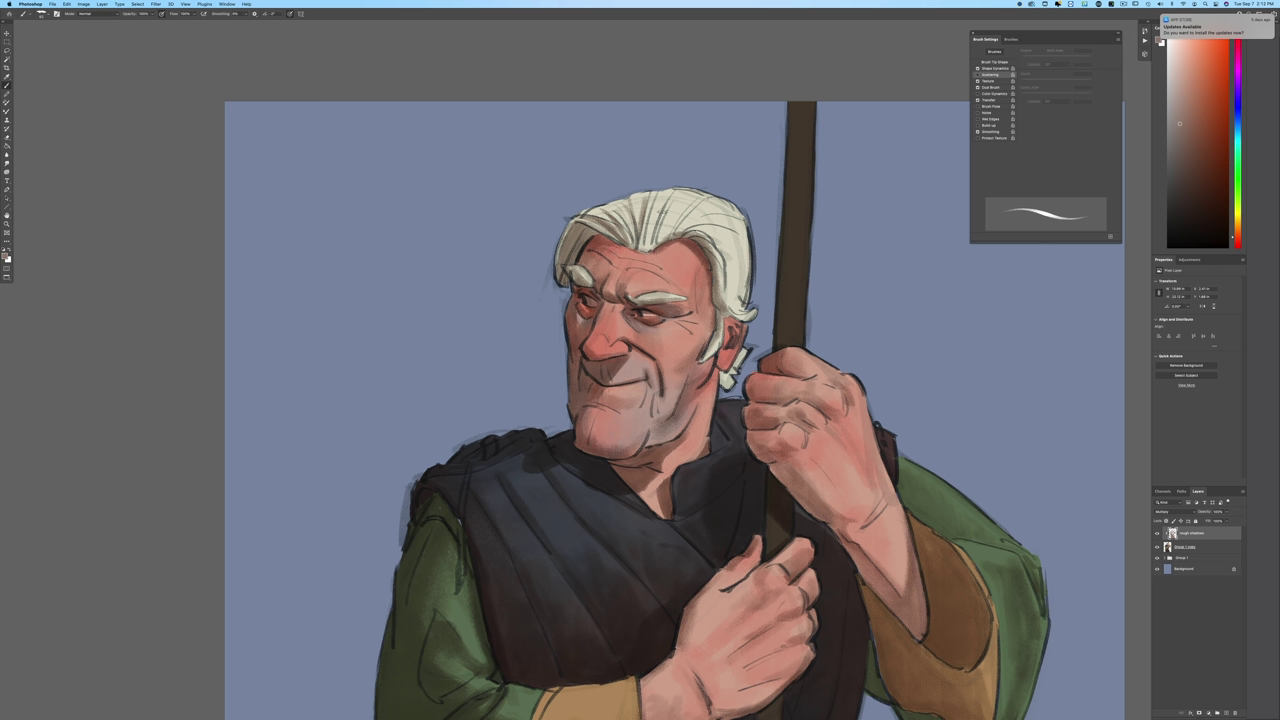
pyautogui.moveTo(674, 193)
pyautogui.mouseDown()
pyautogui.moveTo(652, 238)
pyautogui.moveTo(736, 295)
pyautogui.mouseUp()
pyautogui.moveTo(720, 228); pyautogui.dragTo(742, 306)
pyautogui.moveTo(676, 202); pyautogui.dragTo(701, 227)
pyautogui.moveTo(709, 243); pyautogui.dragTo(736, 295)
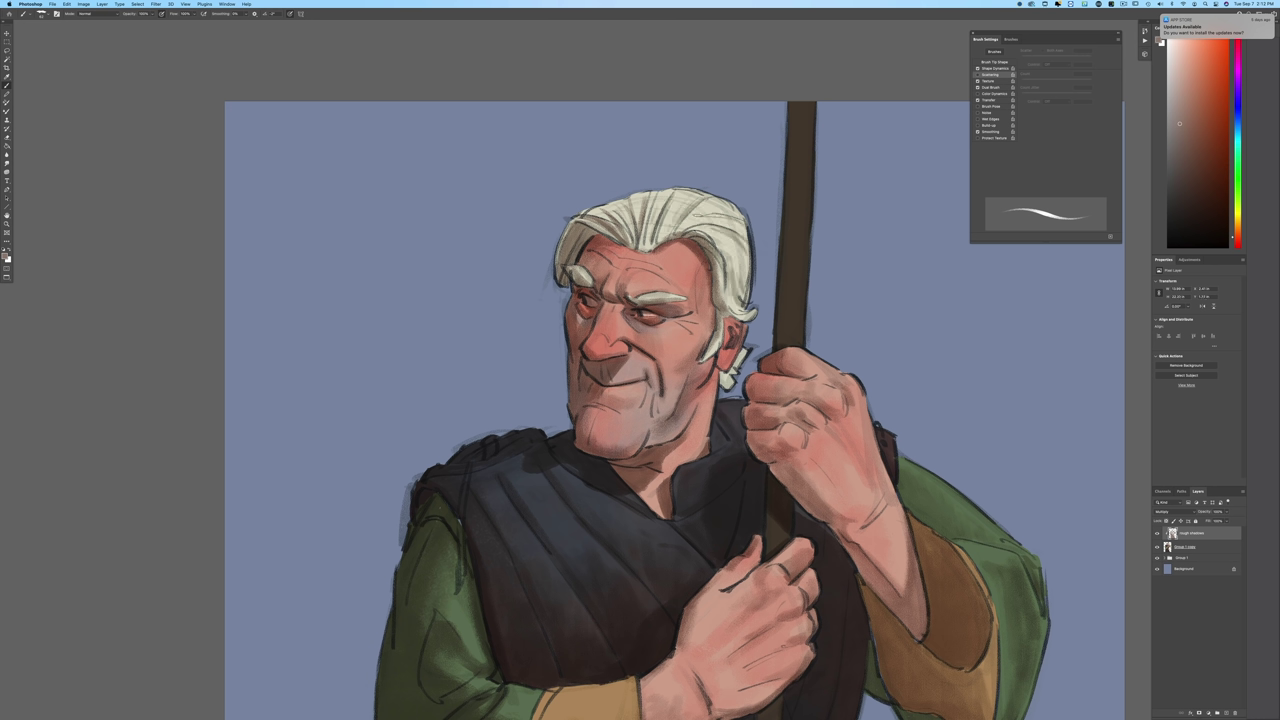
pyautogui.moveTo(682, 207); pyautogui.dragTo(703, 219)
pyautogui.press('.')
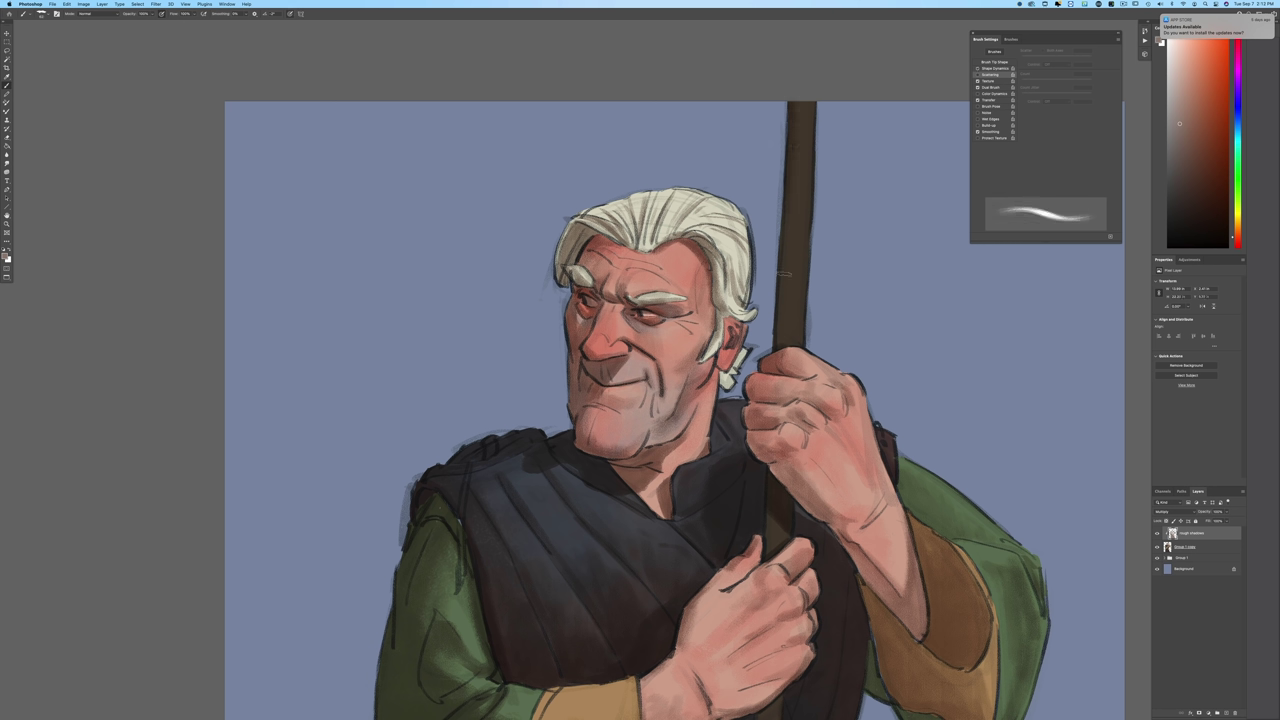
# Step: Shade the edges of the staff above the upper hand and between the lower hand and the belt
pyautogui.moveTo(784, 274)
pyautogui.mouseDown()
pyautogui.moveTo(792, 86)
pyautogui.moveTo(792, 225)
pyautogui.moveTo(794, 142)
pyautogui.mouseUp()
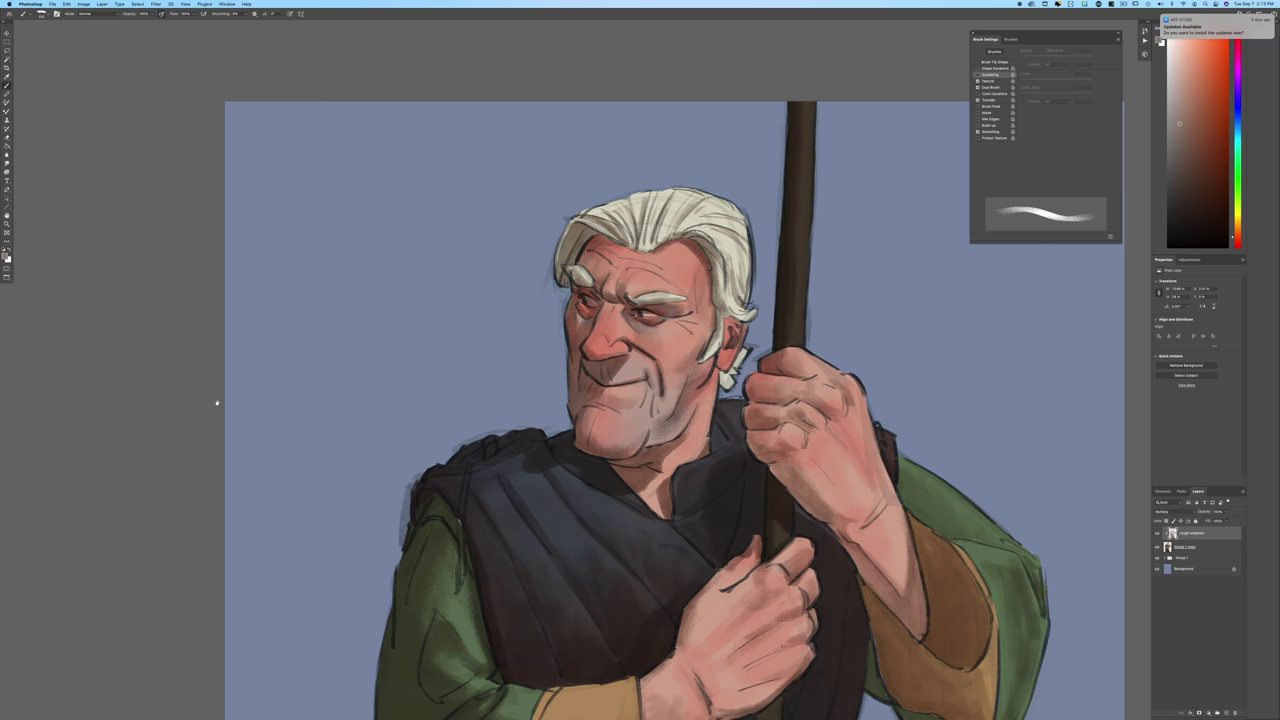
pyautogui.moveTo(217, 403); pyautogui.dragTo(134, 229)
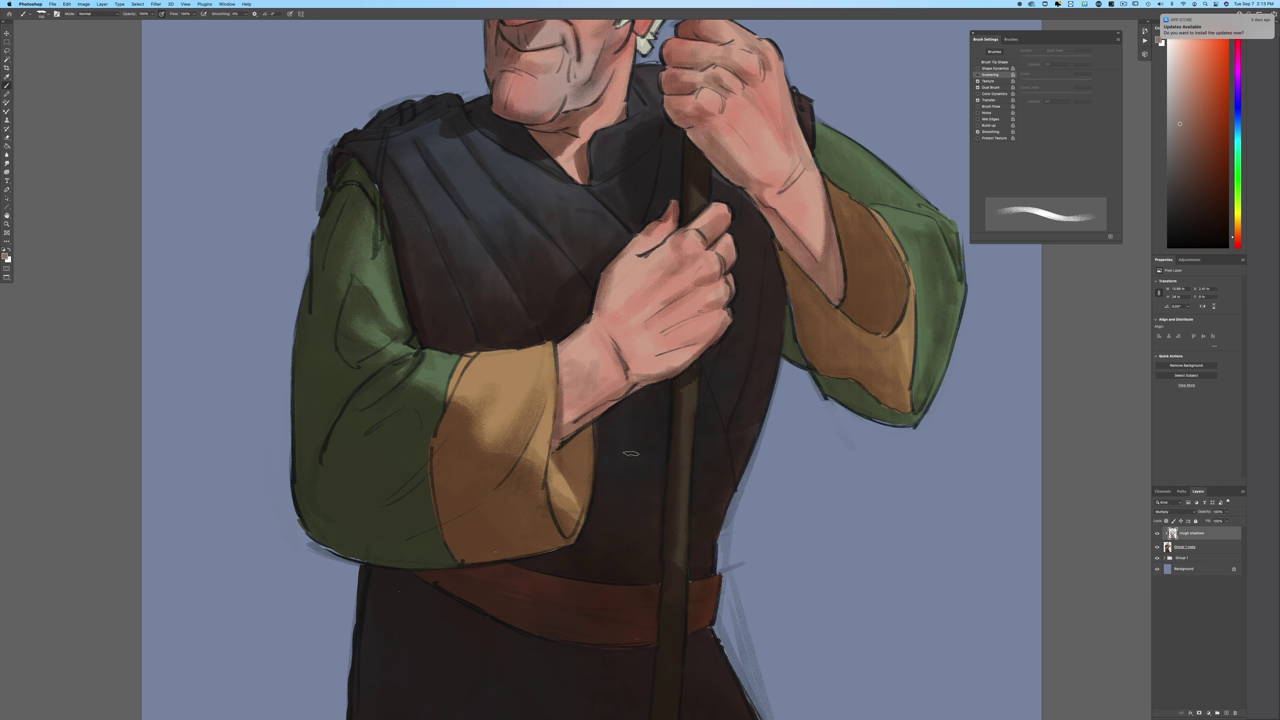
pyautogui.press('super+0')
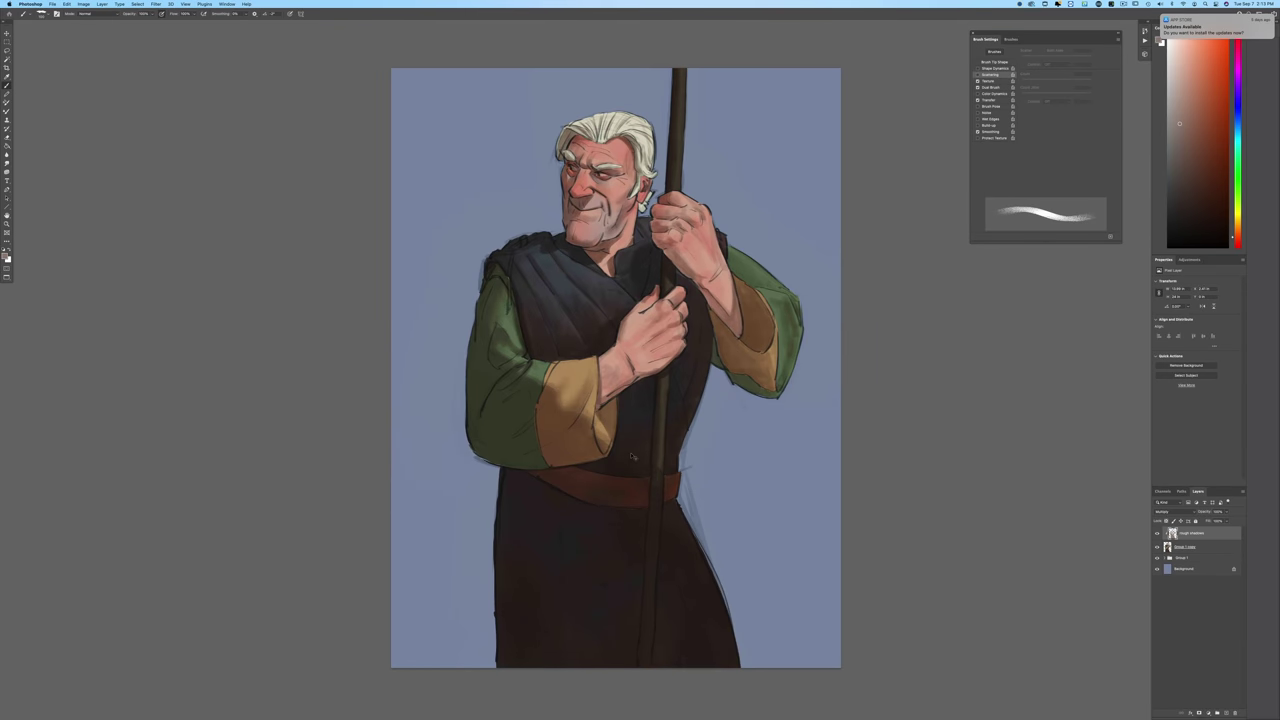
pyautogui.press('super+equal')
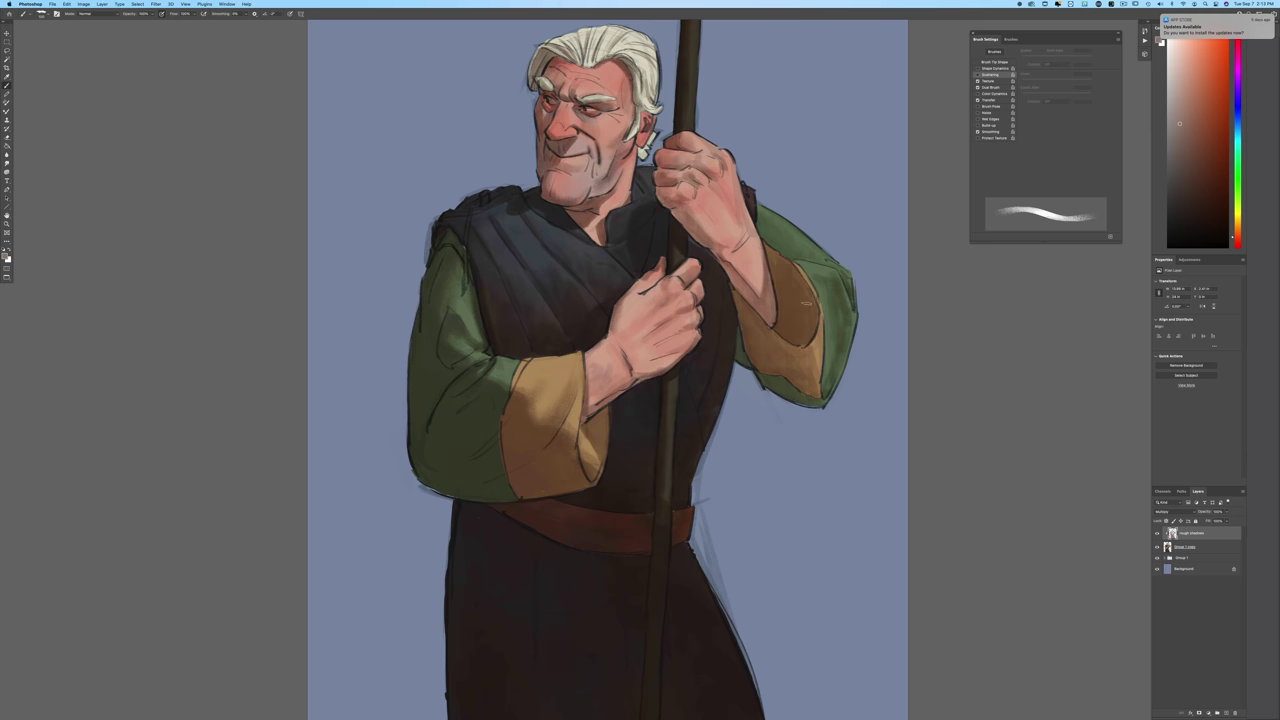
pyautogui.press('super+equal')
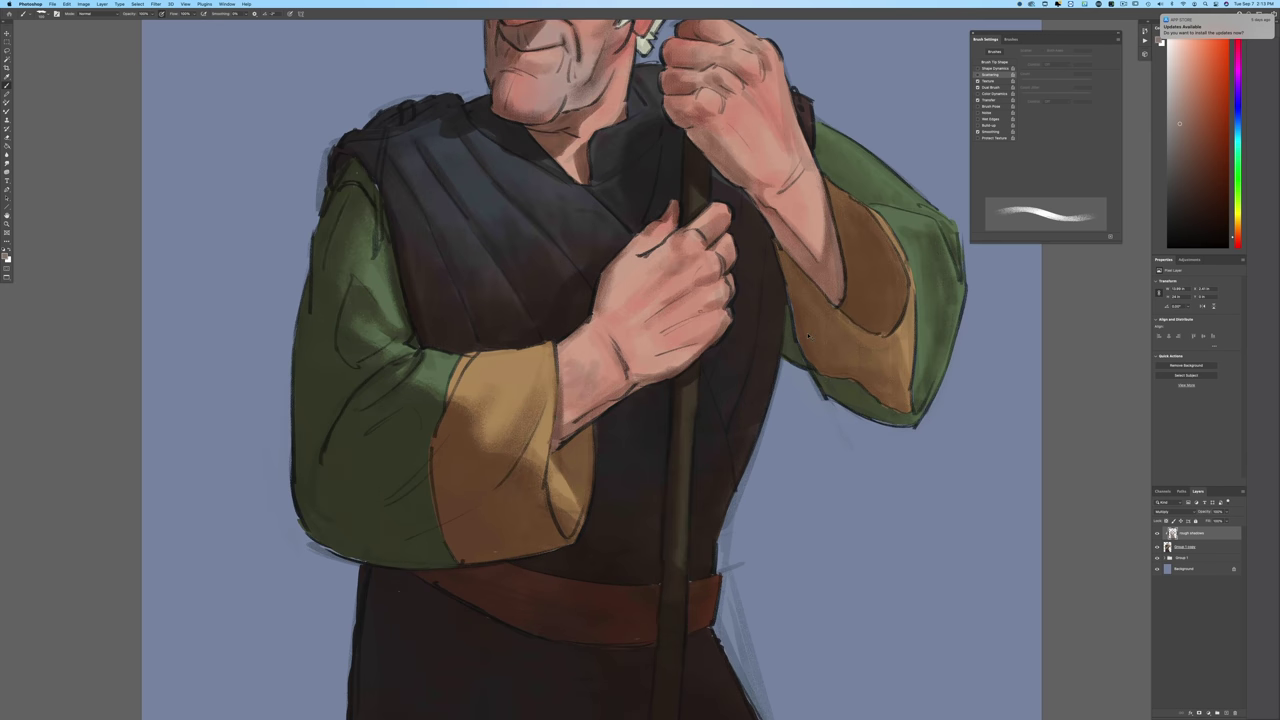
pyautogui.press('super+0')
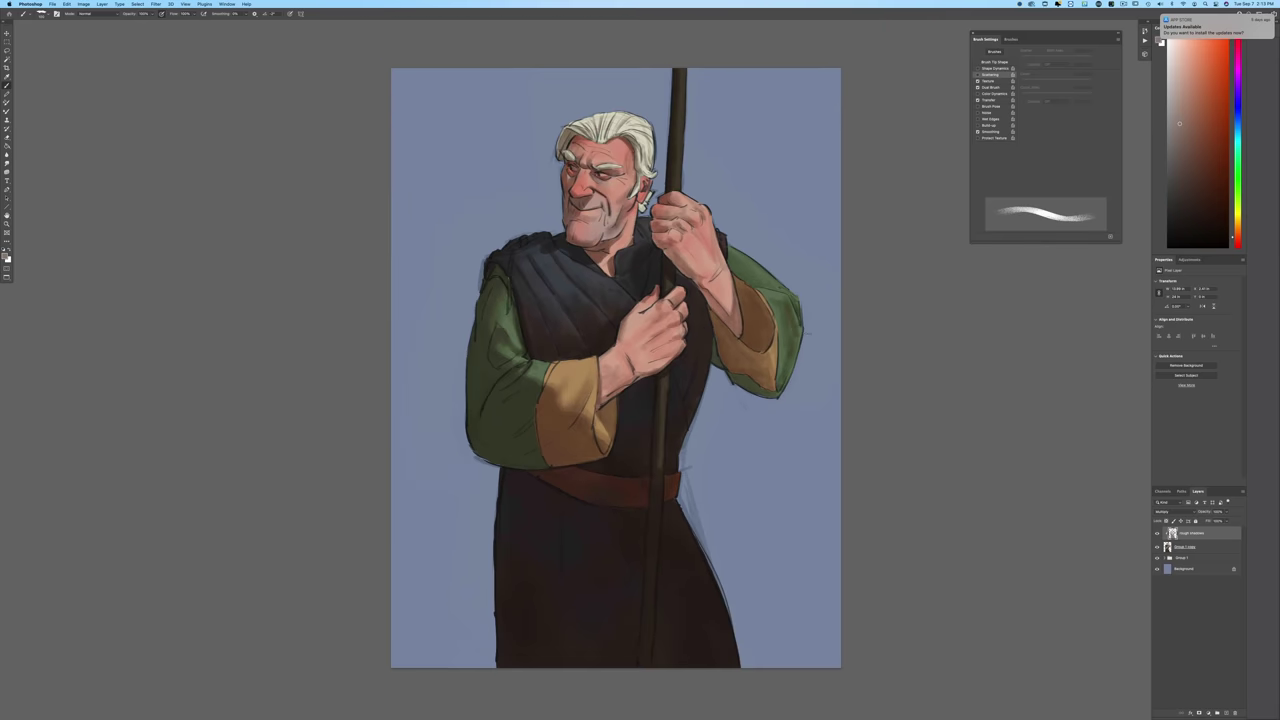
# Step: Compare the painting with and without the rough shadows layer, for the full figure and then closer on the upper body
pyautogui.click(1157, 533)
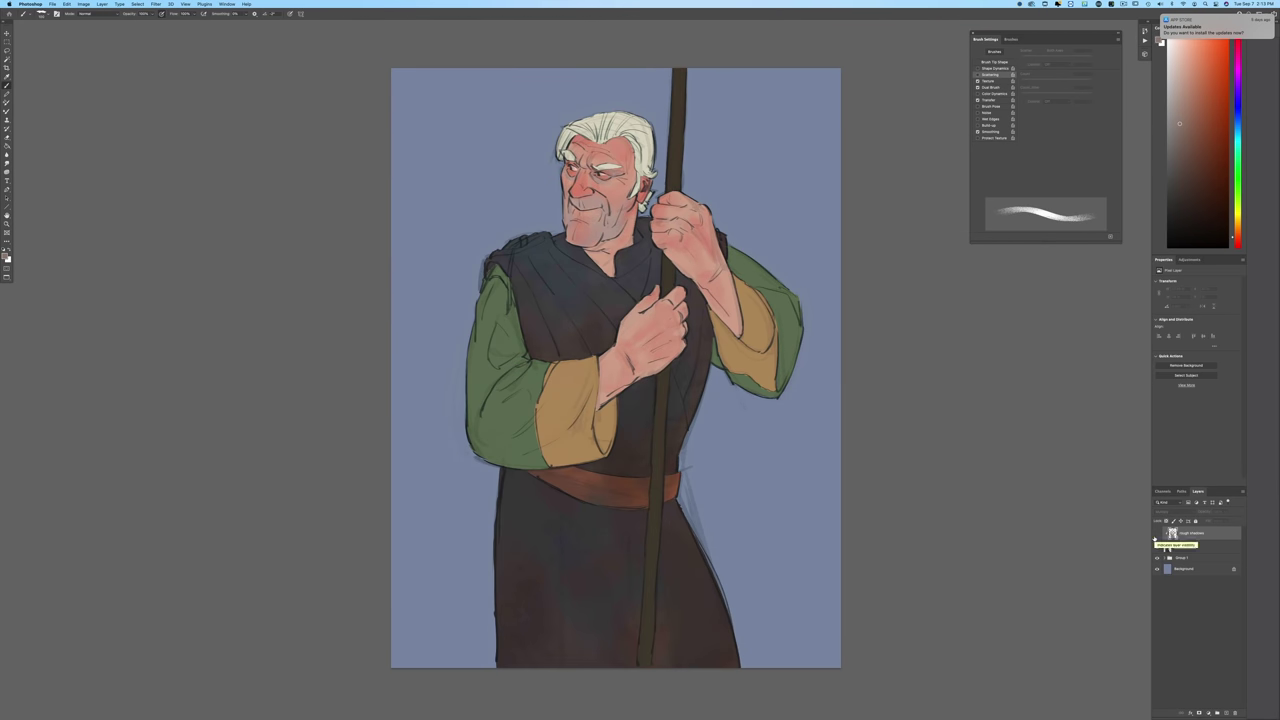
pyautogui.click(1157, 533)
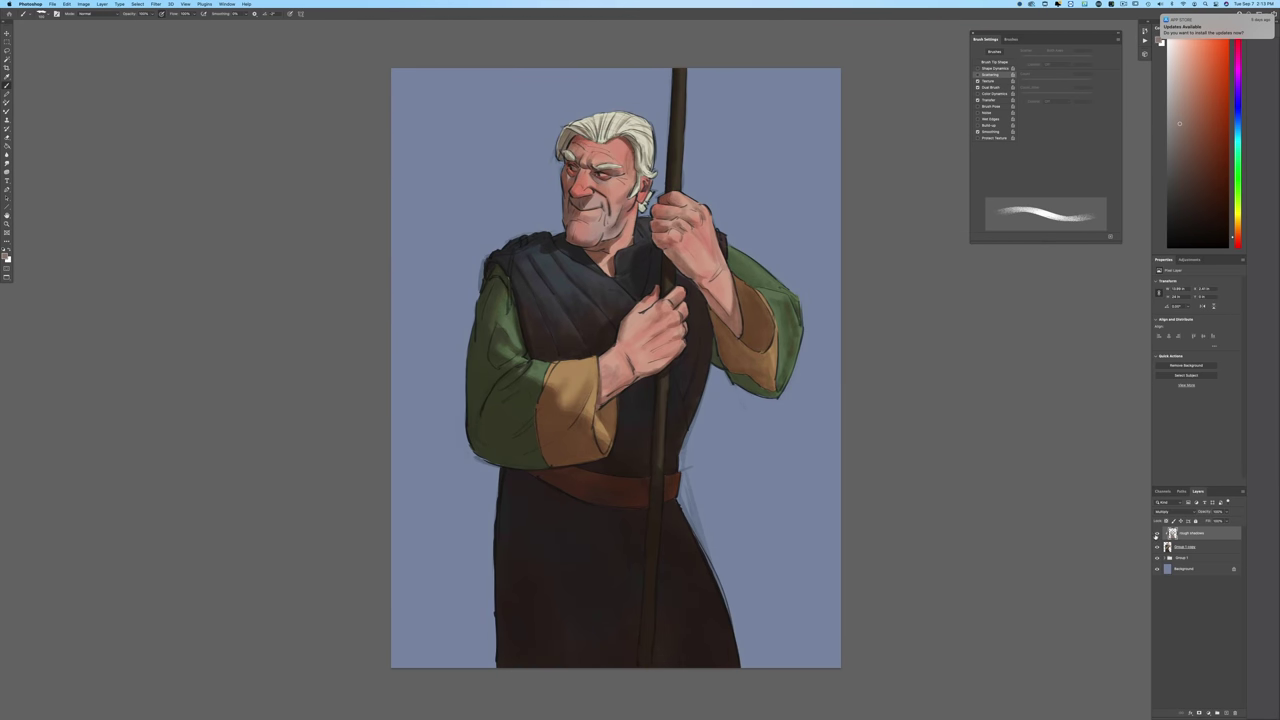
pyautogui.click(1157, 533)
pyautogui.click(1157, 533)
pyautogui.click(1157, 533)
pyautogui.click(1157, 533)
pyautogui.click(1157, 533)
pyautogui.click(1157, 533)
pyautogui.click(1157, 533)
pyautogui.click(1157, 533)
pyautogui.click(1157, 533)
pyautogui.click(1157, 533)
pyautogui.click(1157, 533)
pyautogui.click(1157, 533)
pyautogui.click(1157, 533)
pyautogui.click(1157, 533)
pyautogui.click(1157, 533)
pyautogui.click(1157, 533)
pyautogui.click(1157, 533)
pyautogui.click(1157, 533)
pyautogui.press('super+equal')
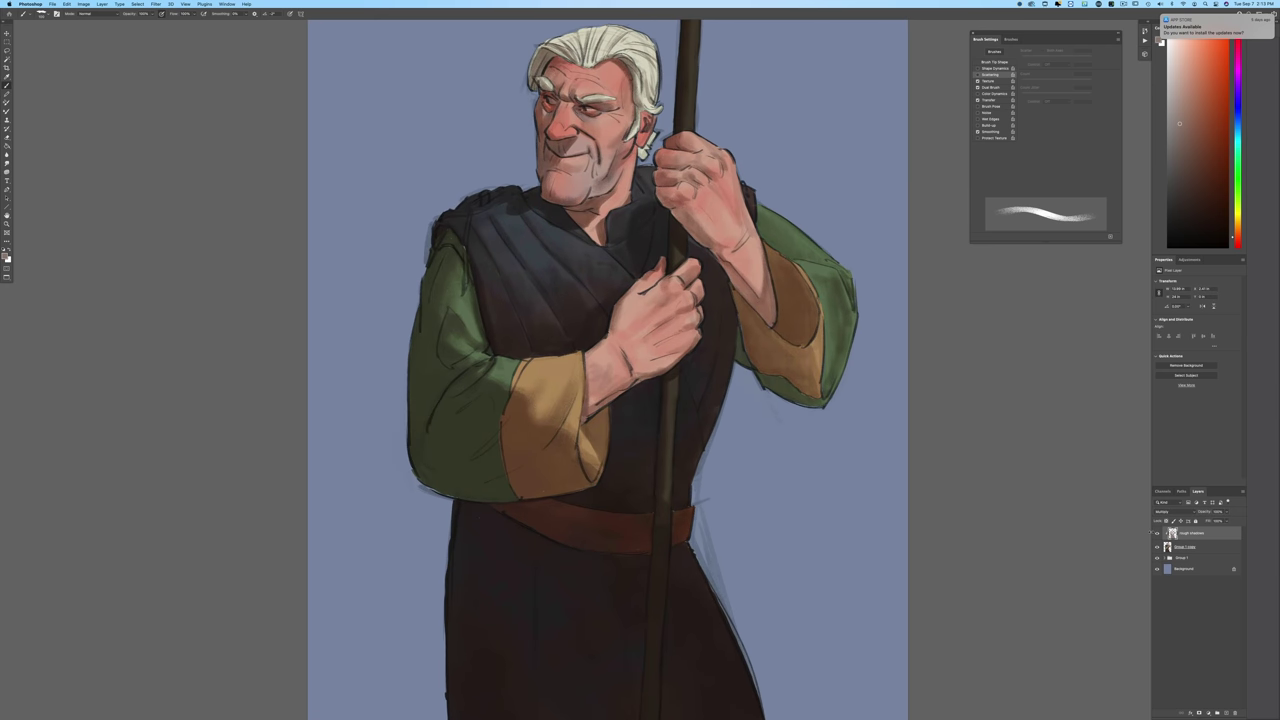
pyautogui.moveTo(417, 506); pyautogui.dragTo(380, 584)
pyautogui.click(1157, 533)
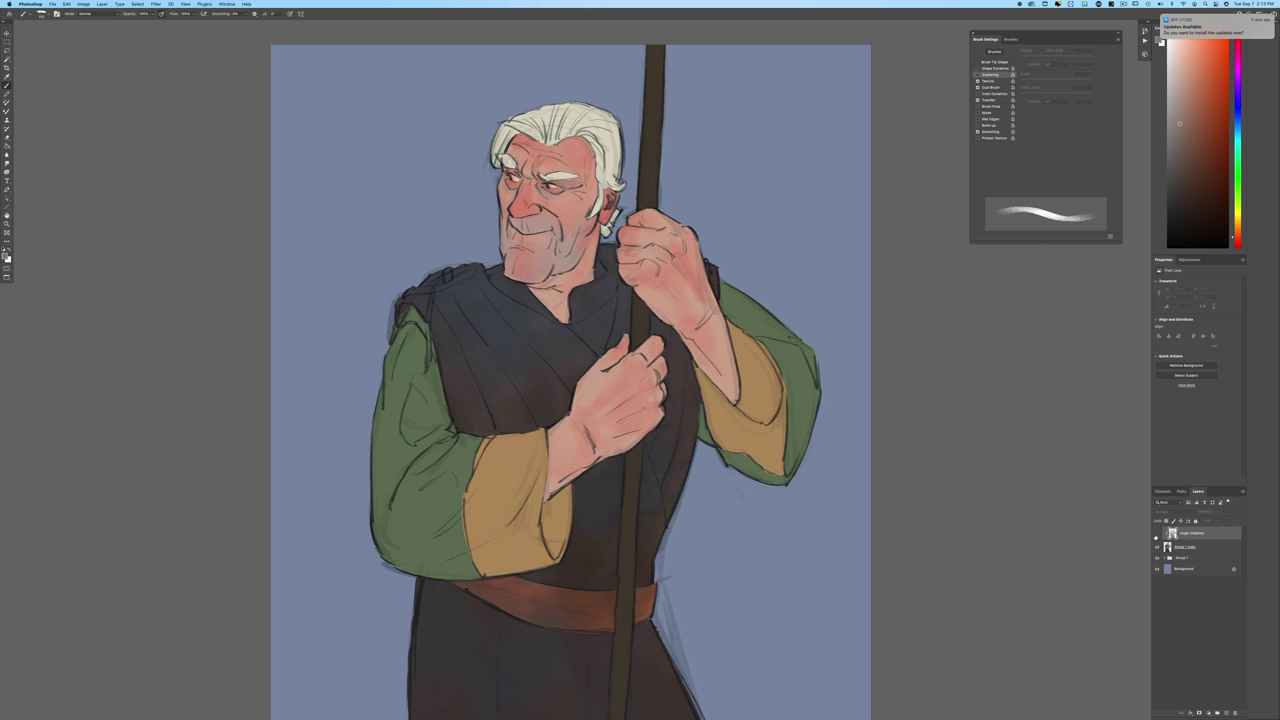
pyautogui.click(1157, 533)
pyautogui.click(1157, 533)
pyautogui.click(1157, 534)
pyautogui.click(1157, 534)
pyautogui.click(1157, 534)
pyautogui.click(1157, 534)
pyautogui.click(1157, 535)
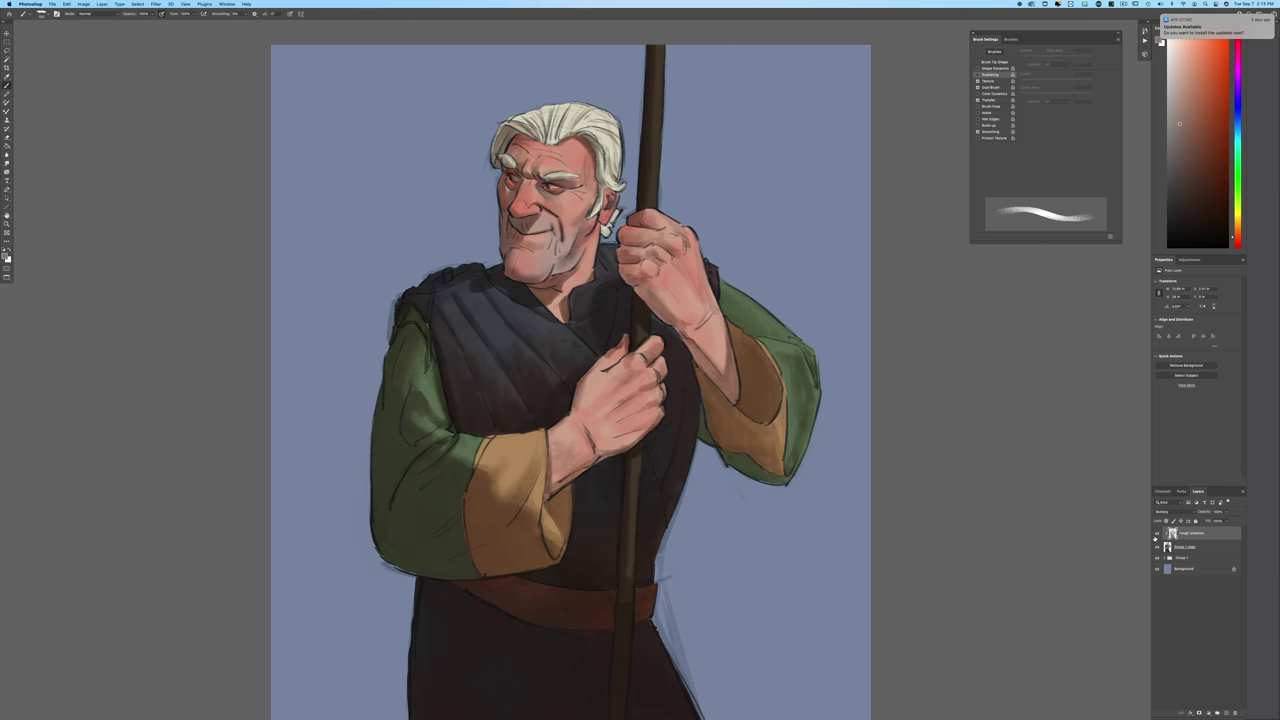
pyautogui.click(1157, 535)
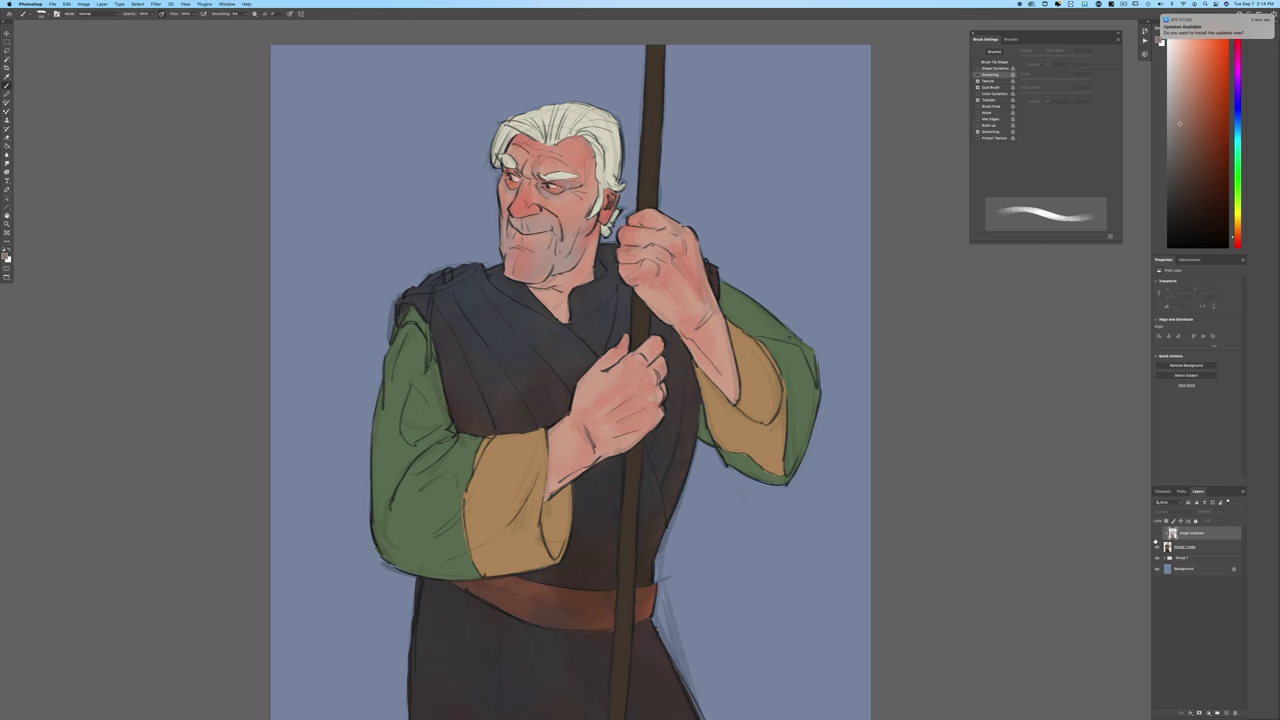
pyautogui.click(1157, 535)
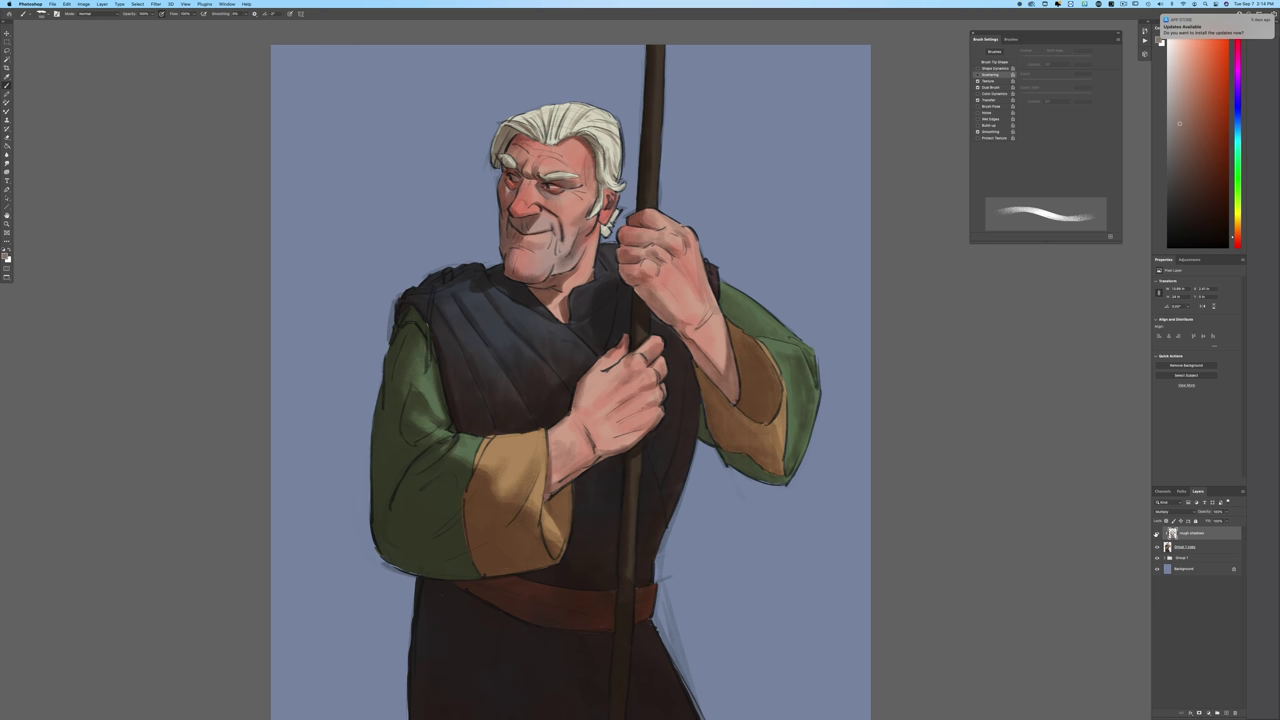
# Step: Add a clipped layer directly above the merged character layer and set its blend mode to Overlay
pyautogui.click(1183, 547)
pyautogui.click(1215, 709)
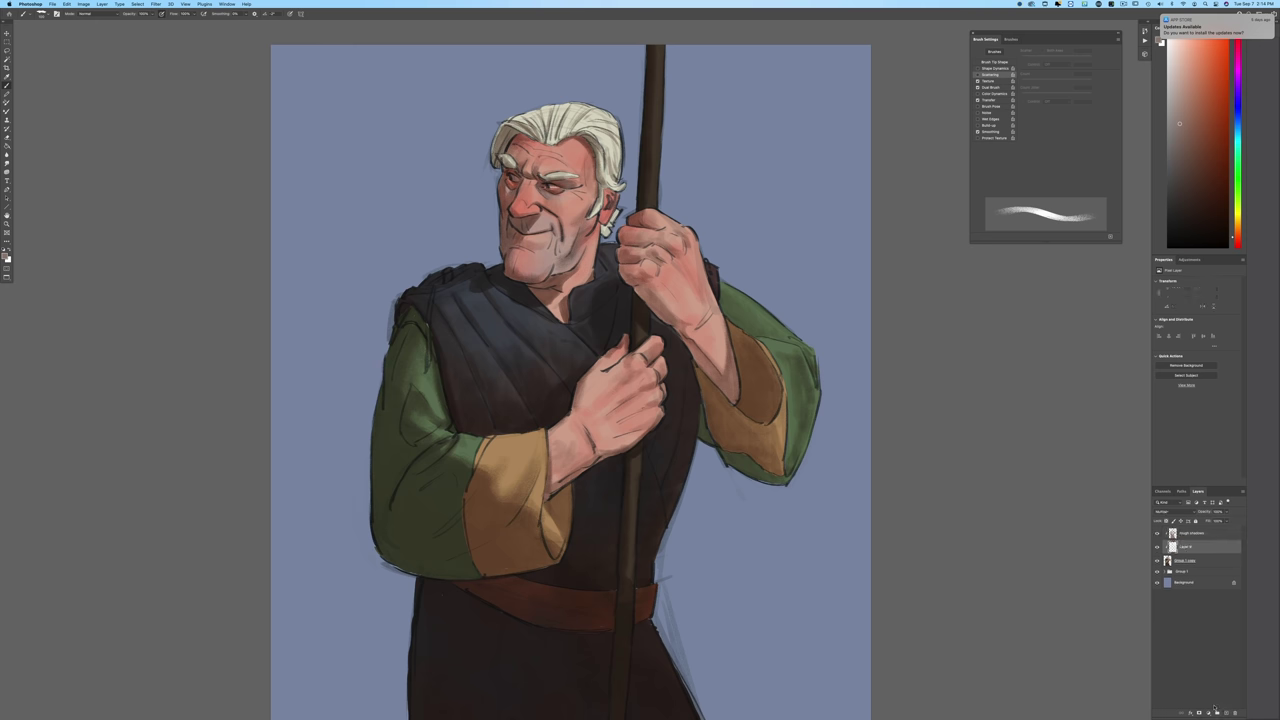
pyautogui.click(1157, 512)
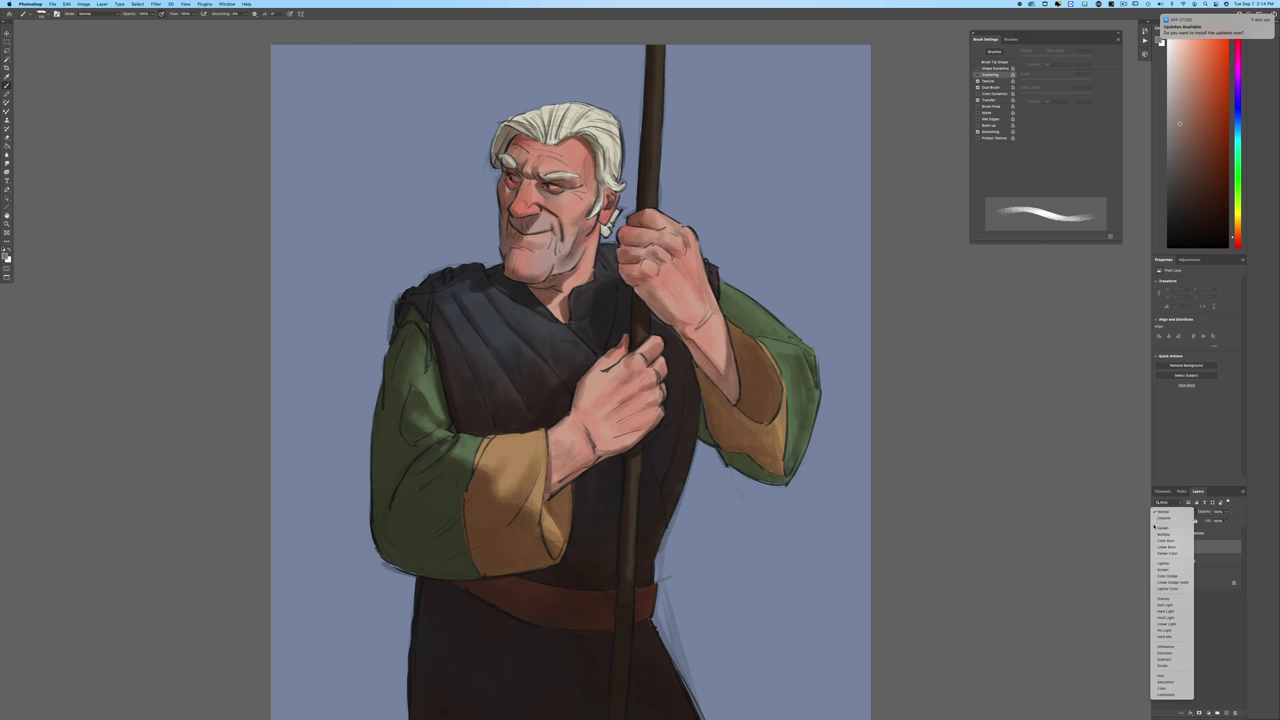
pyautogui.click(1157, 597)
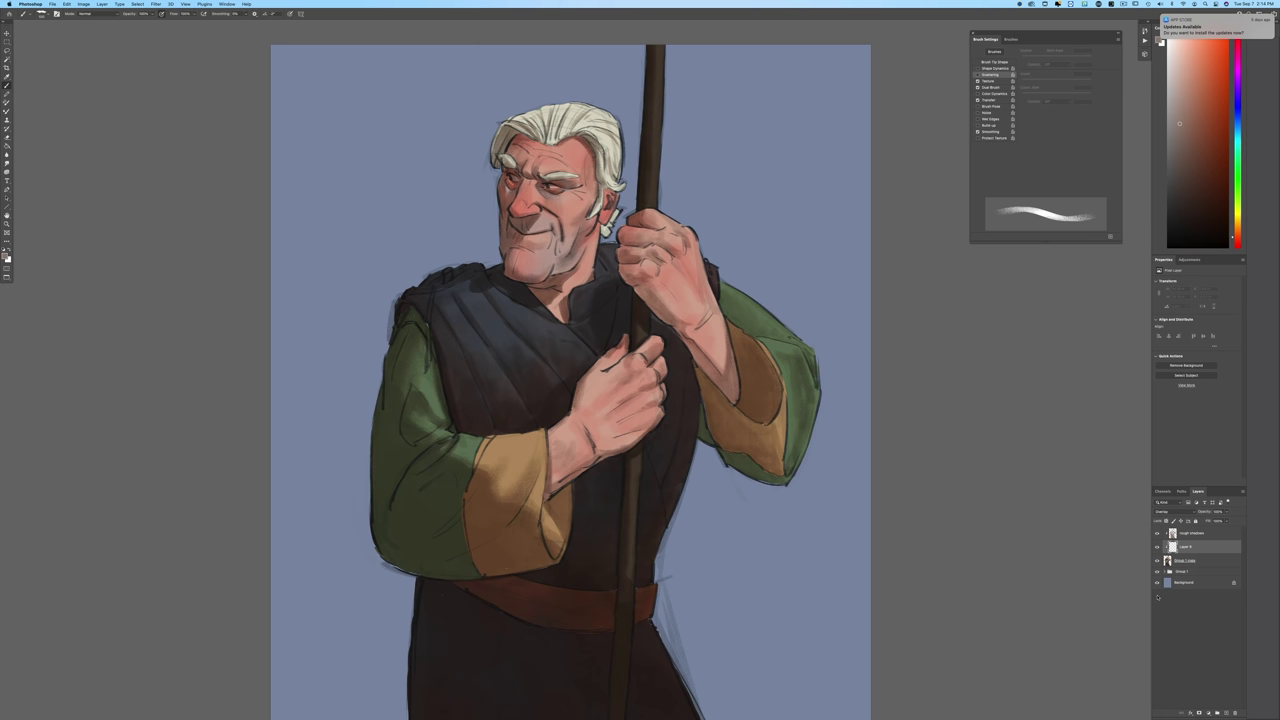
# Step: Set the foreground colour to a light, muted orange
pyautogui.click(5, 257)
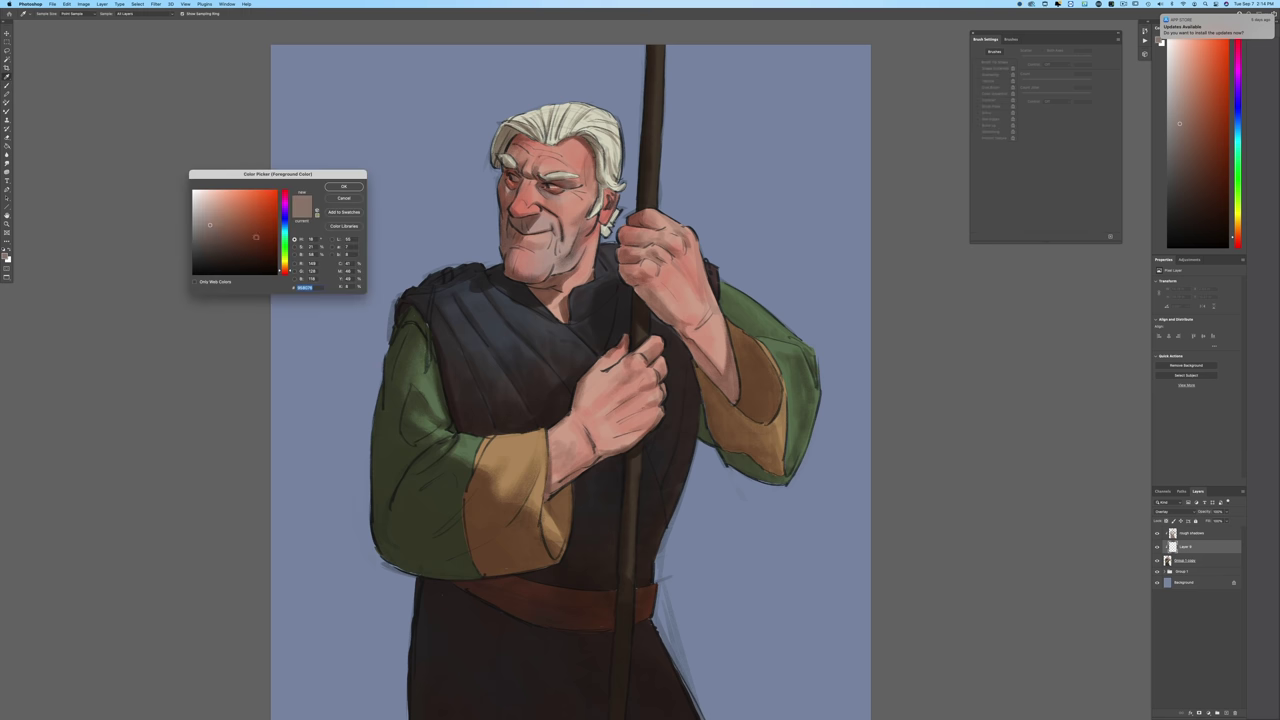
pyautogui.moveTo(285, 270); pyautogui.dragTo(282, 267)
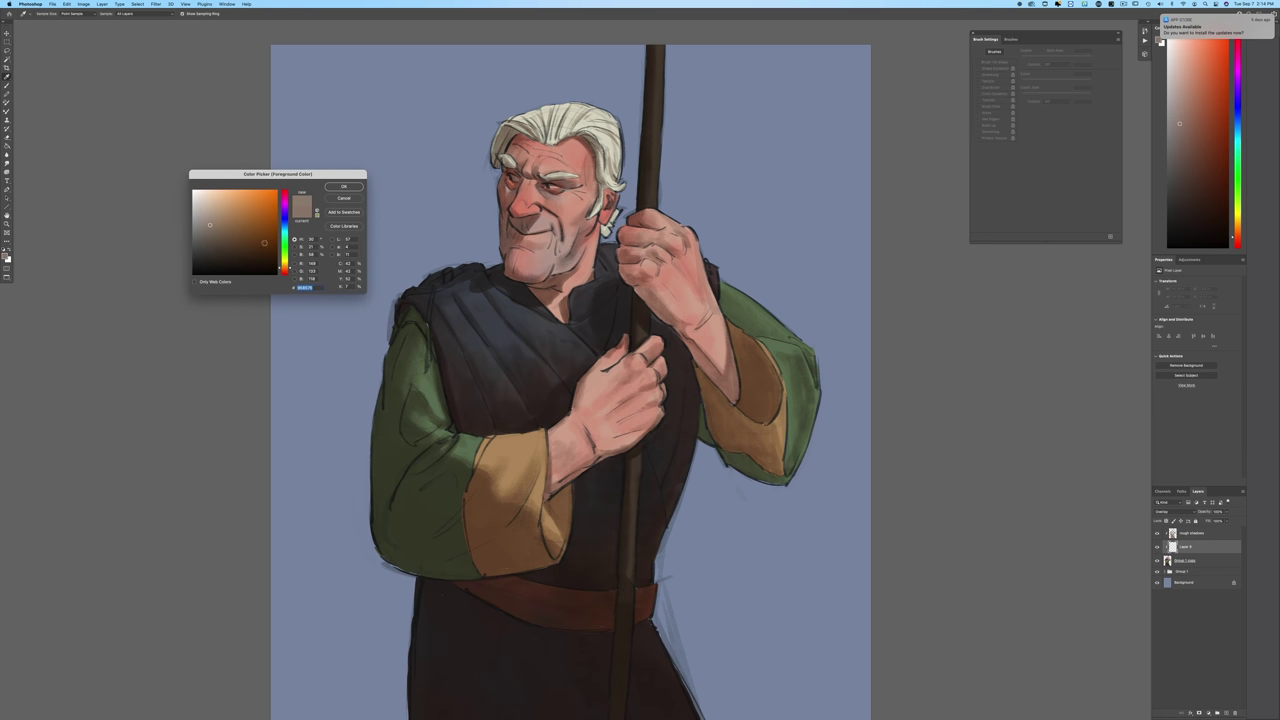
pyautogui.click(217, 201)
pyautogui.click(343, 187)
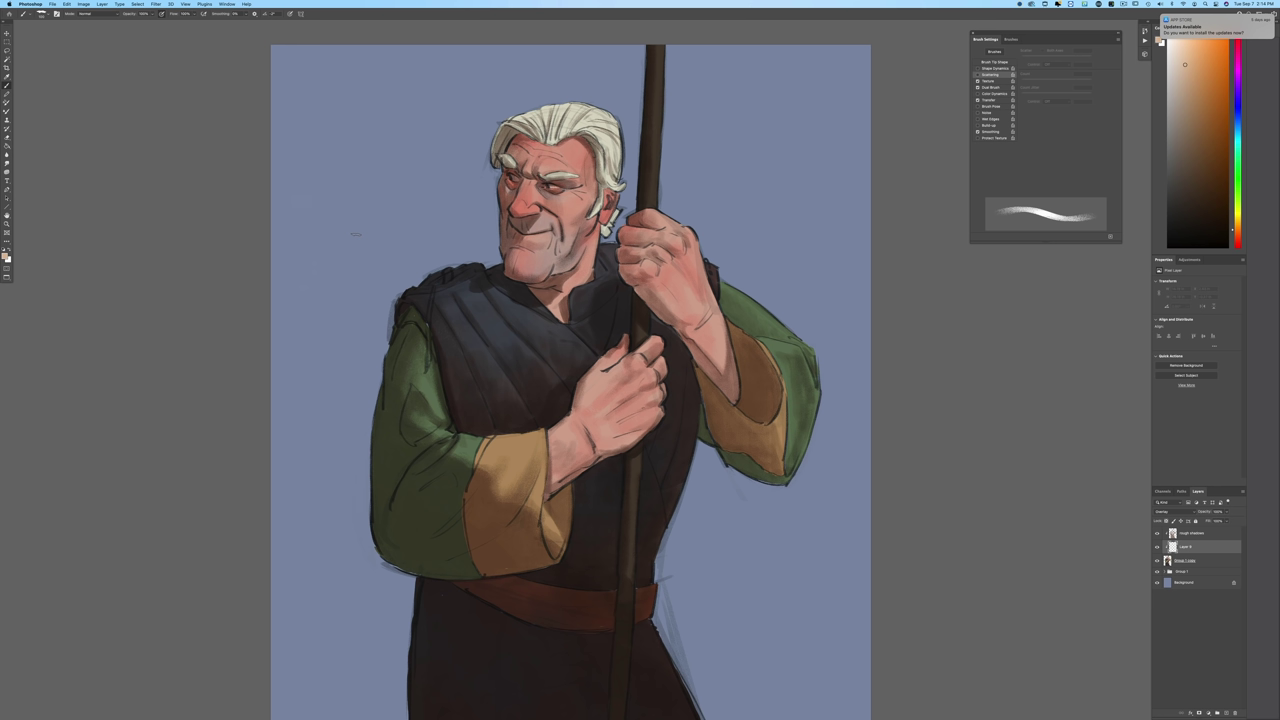
# Step: Paint soft warm light over the forehead, nose and cheek on the Overlay layer with a smaller brush
pyautogui.press('[')
pyautogui.press('[')
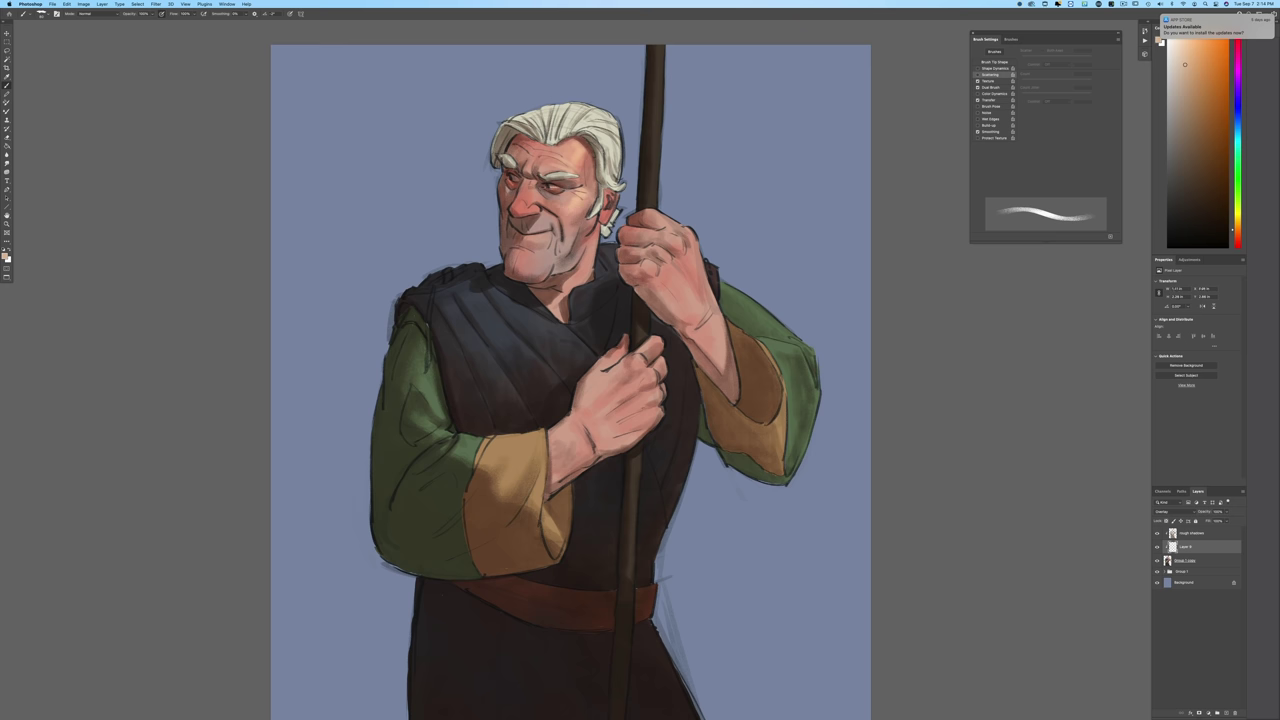
pyautogui.press('super+plus')
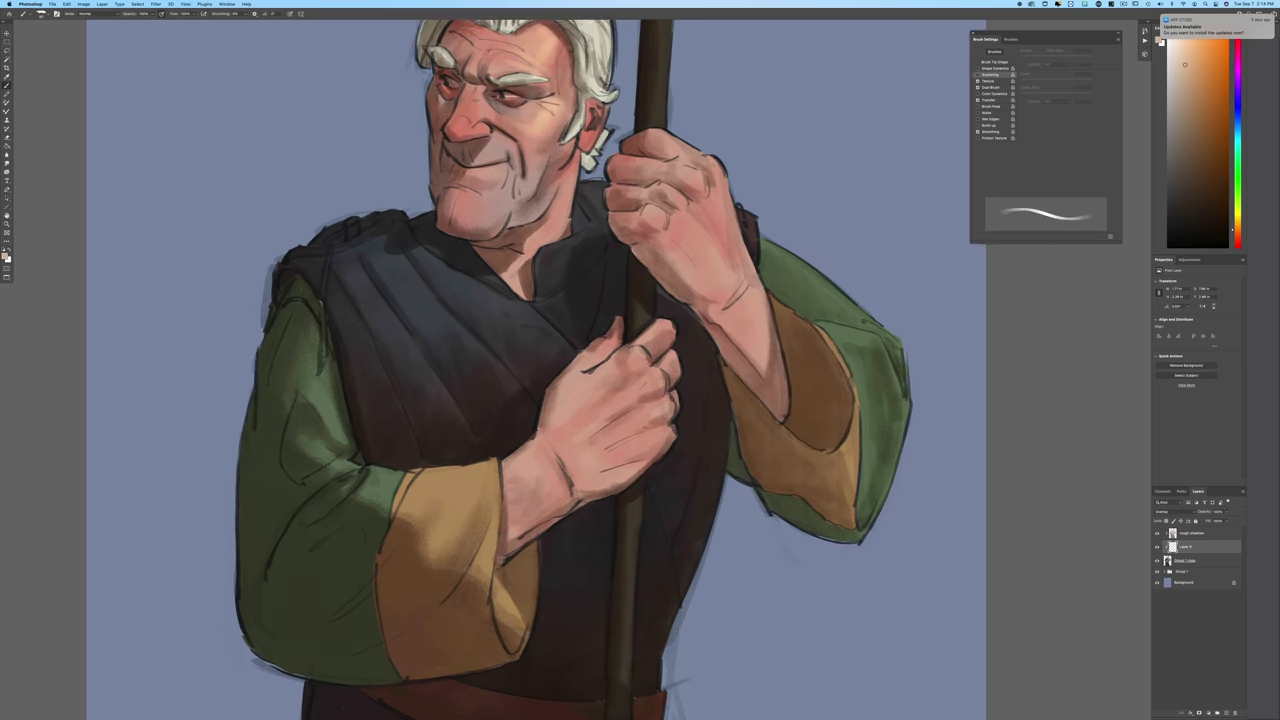
pyautogui.moveTo(488, 103)
pyautogui.mouseDown()
pyautogui.moveTo(484, 113)
pyautogui.moveTo(480, 92)
pyautogui.moveTo(476, 106)
pyautogui.mouseUp()
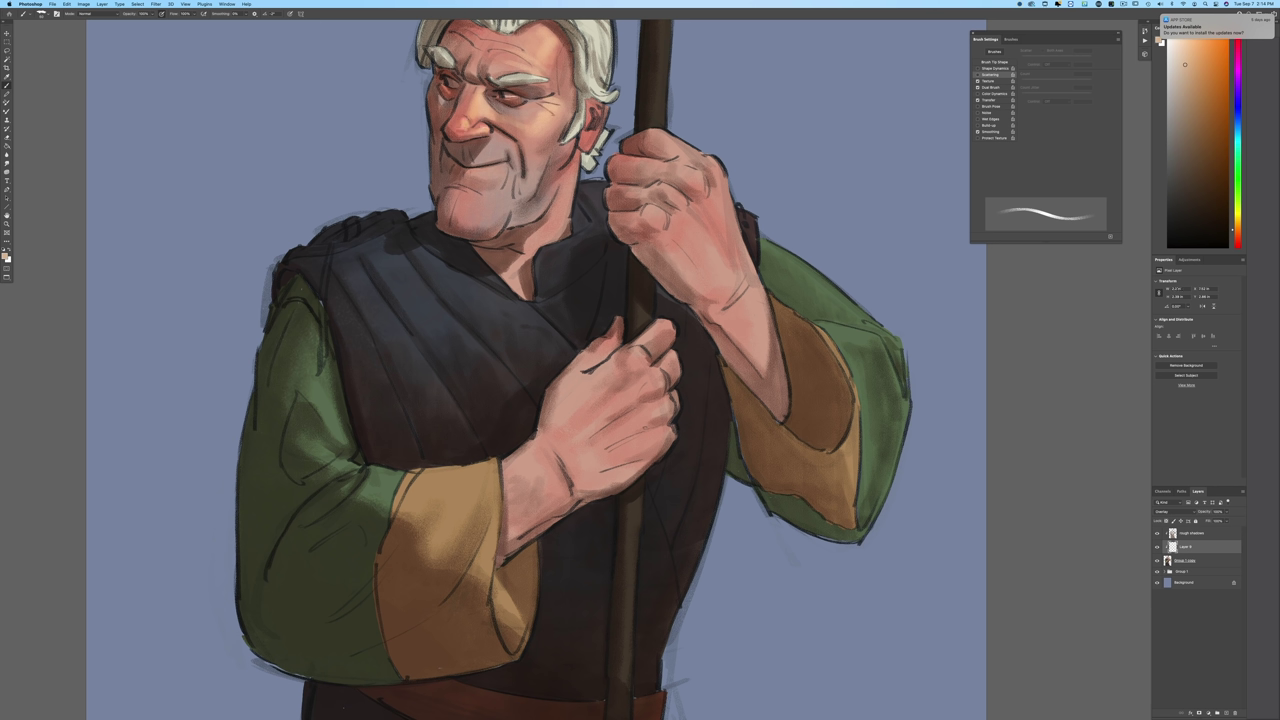
# Step: Enable Shape Dynamics on the brush and paint finer warm highlights on the brow, outer eye, cheek and chin
pyautogui.click(978, 69)
pyautogui.click(290, 14)
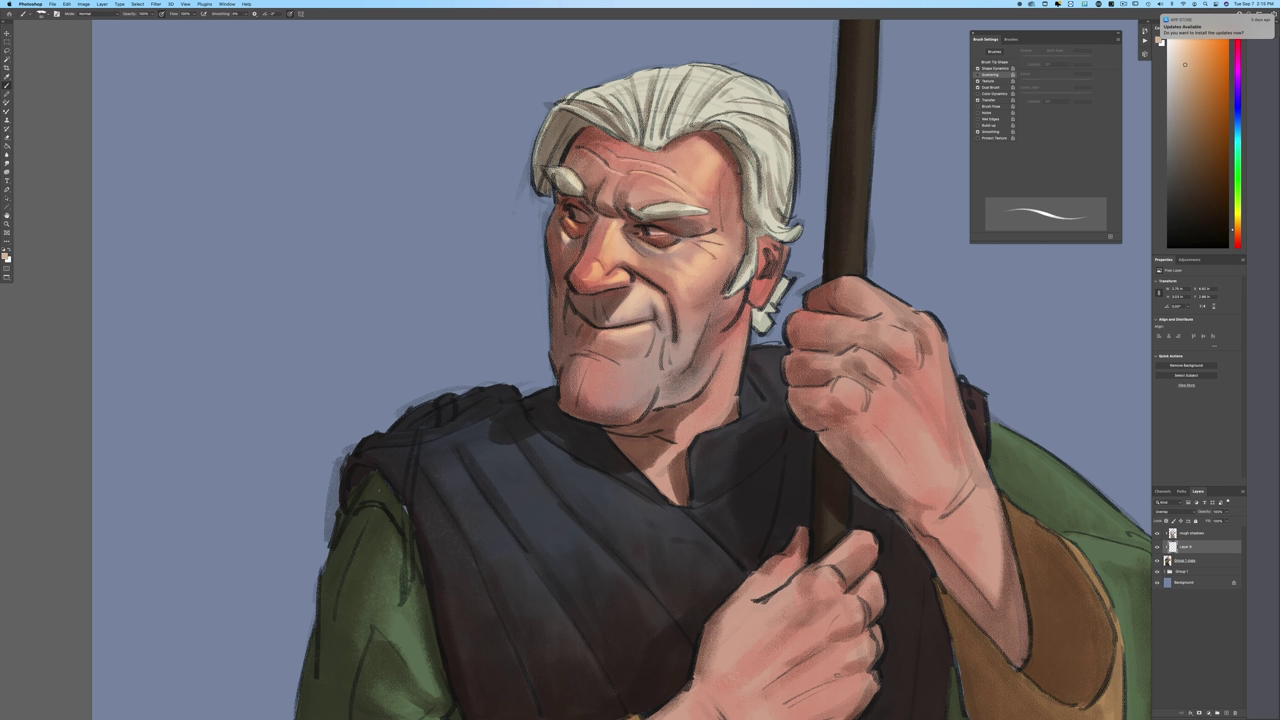
pyautogui.click(290, 14)
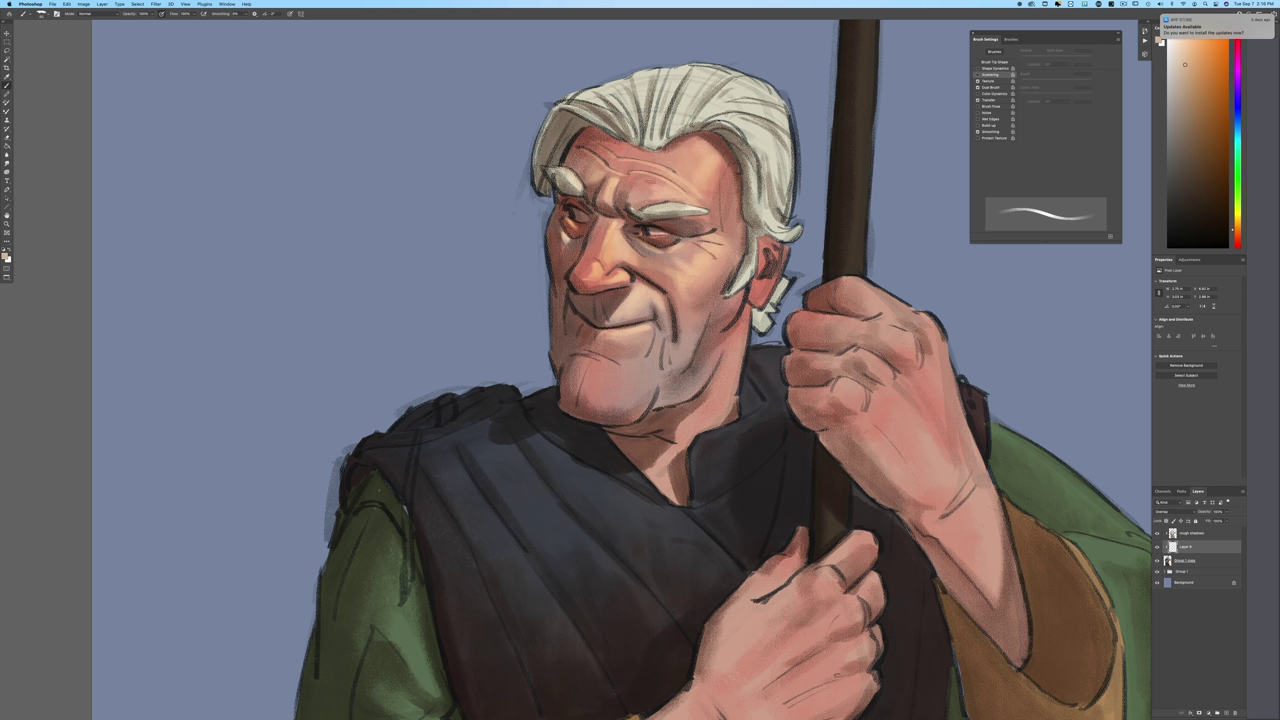
pyautogui.moveTo(609, 181); pyautogui.dragTo(627, 176)
pyautogui.moveTo(711, 229); pyautogui.dragTo(738, 233)
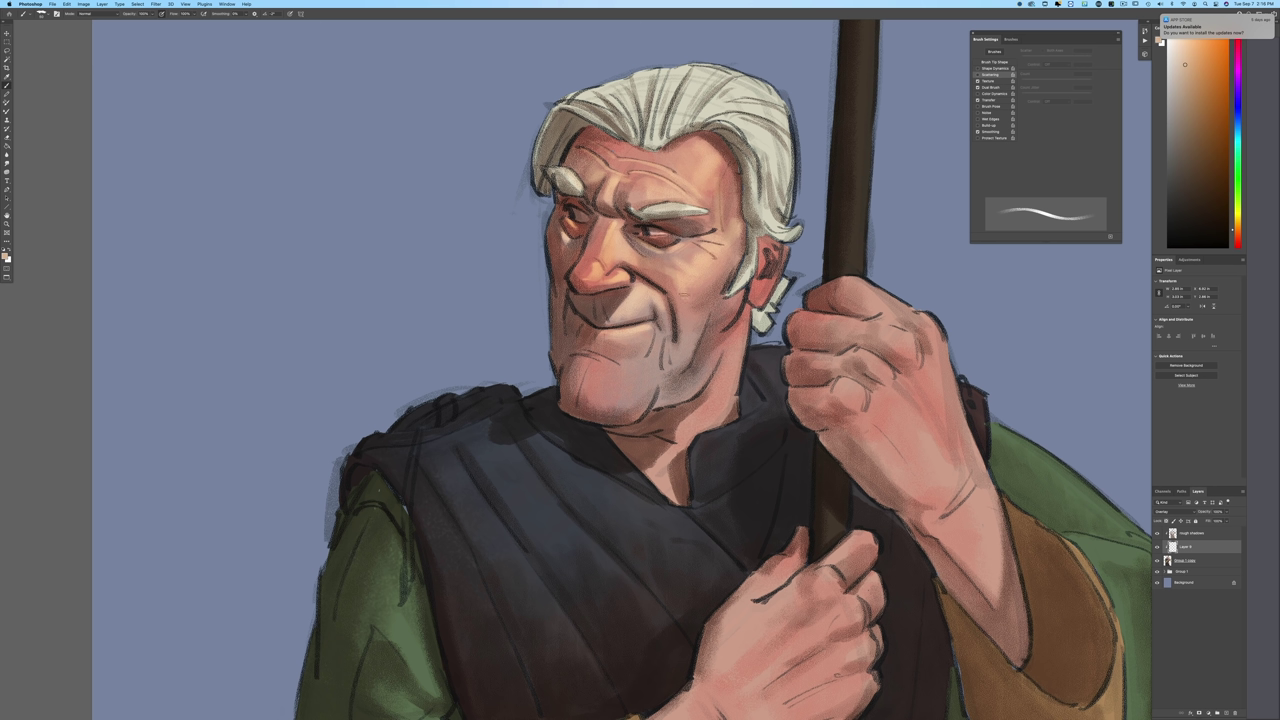
pyautogui.moveTo(685, 294)
pyautogui.mouseDown()
pyautogui.moveTo(686, 333)
pyautogui.moveTo(698, 320)
pyautogui.mouseUp()
pyautogui.moveTo(636, 377)
pyautogui.mouseDown()
pyautogui.moveTo(638, 396)
pyautogui.moveTo(612, 364)
pyautogui.moveTo(626, 388)
pyautogui.moveTo(630, 373)
pyautogui.moveTo(612, 398)
pyautogui.moveTo(607, 382)
pyautogui.moveTo(610, 396)
pyautogui.moveTo(644, 381)
pyautogui.moveTo(633, 373)
pyautogui.moveTo(627, 389)
pyautogui.moveTo(605, 373)
pyautogui.mouseUp()
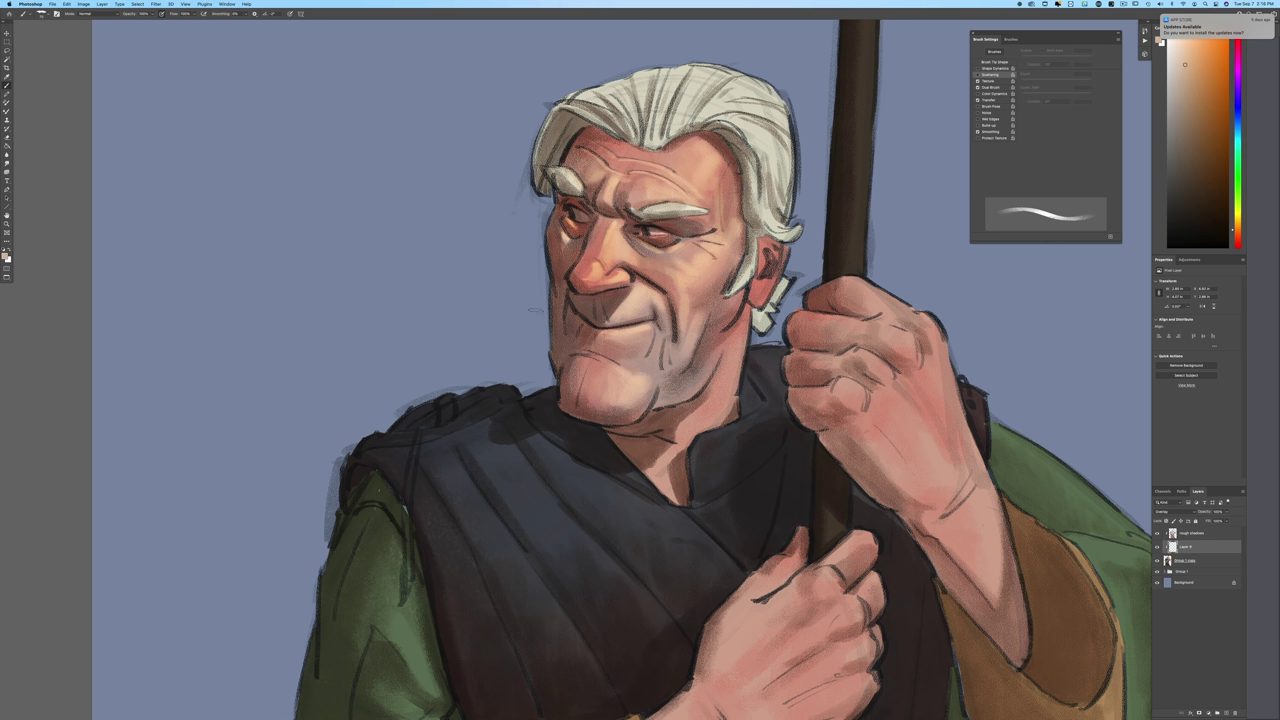
# Step: Paint warm light across the side of the neck down to the collar opening with a smaller brush
pyautogui.click(290, 14)
pyautogui.press('[')
pyautogui.moveTo(713, 410); pyautogui.dragTo(660, 471)
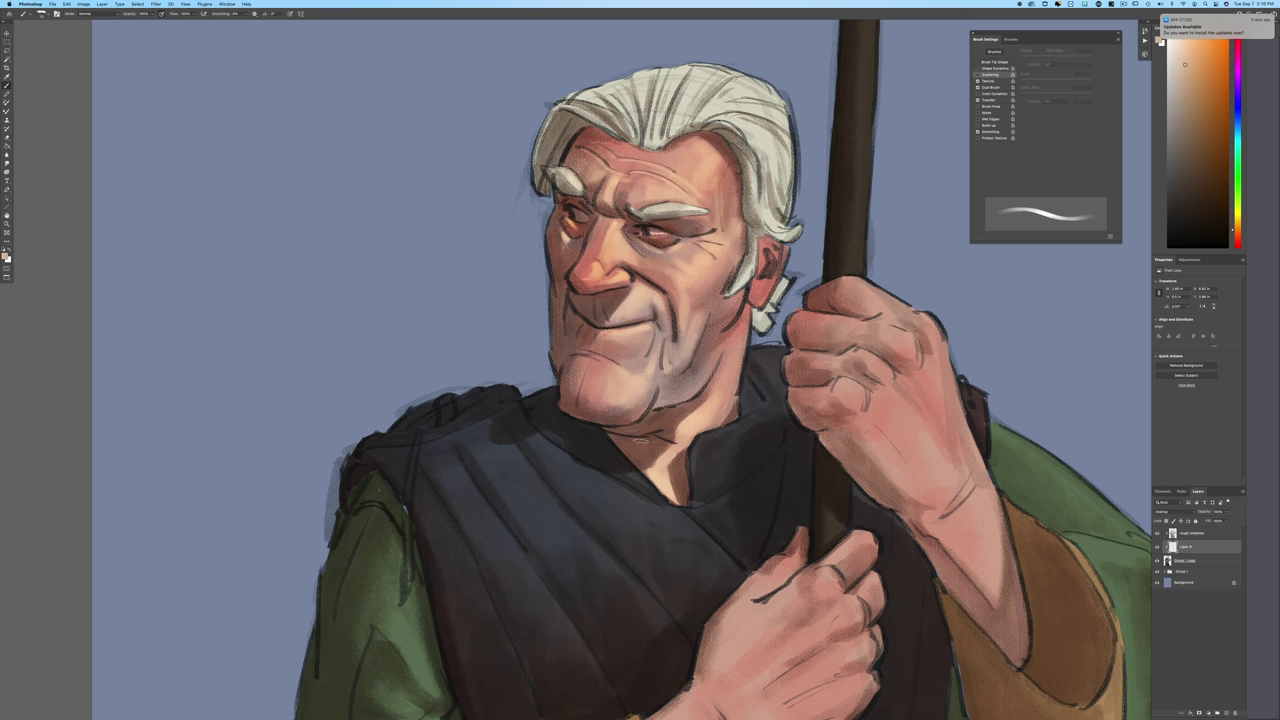
# Step: Paint warm highlights on the knuckles and fingers of both hands and along the robe's chest folds
pyautogui.moveTo(856, 388)
pyautogui.mouseDown()
pyautogui.moveTo(857, 400)
pyautogui.moveTo(848, 383)
pyautogui.mouseUp()
pyautogui.hotkey('ctrl', '0')
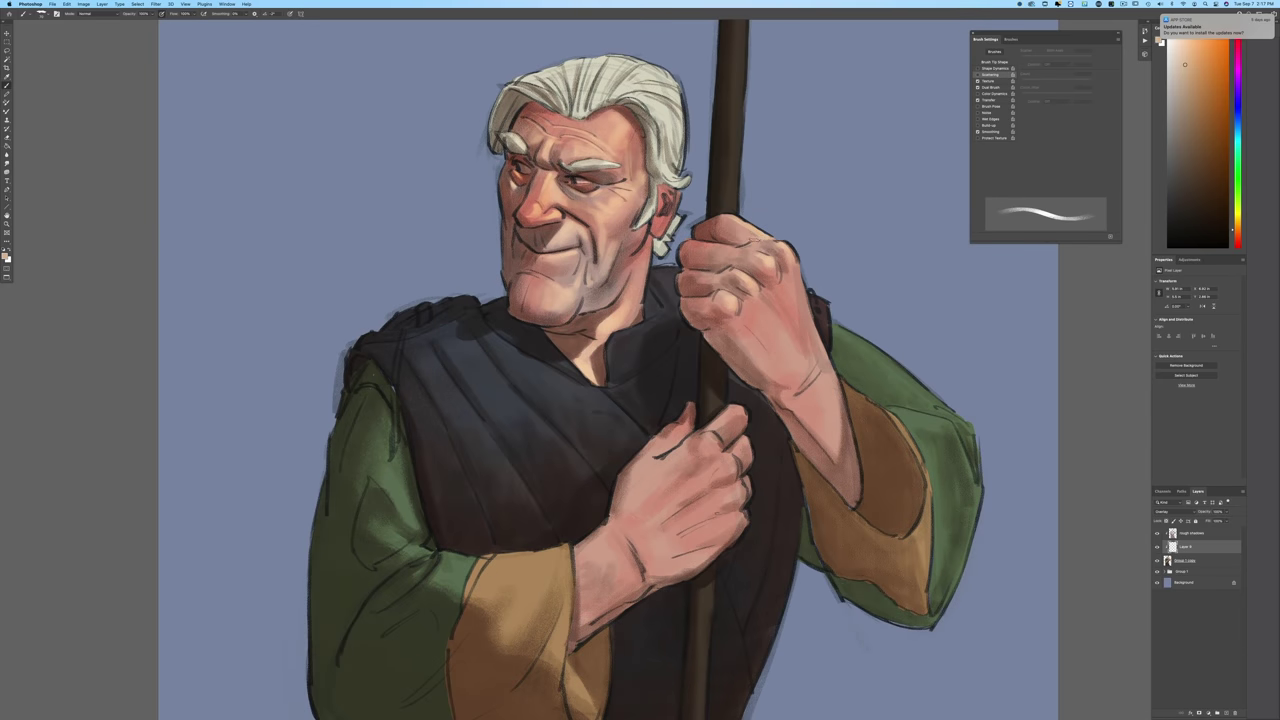
pyautogui.moveTo(767, 241); pyautogui.dragTo(758, 241)
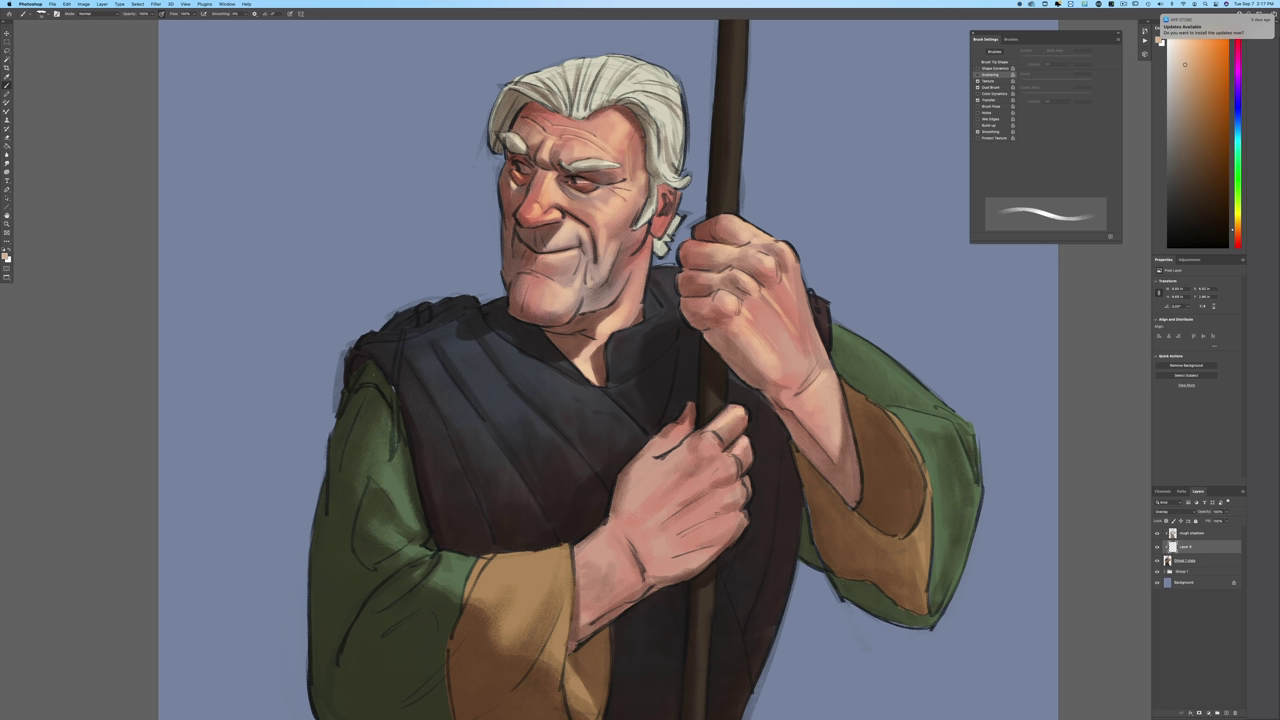
pyautogui.moveTo(733, 452)
pyautogui.mouseDown()
pyautogui.moveTo(723, 471)
pyautogui.moveTo(710, 436)
pyautogui.moveTo(683, 492)
pyautogui.moveTo(717, 508)
pyautogui.moveTo(740, 494)
pyautogui.mouseUp()
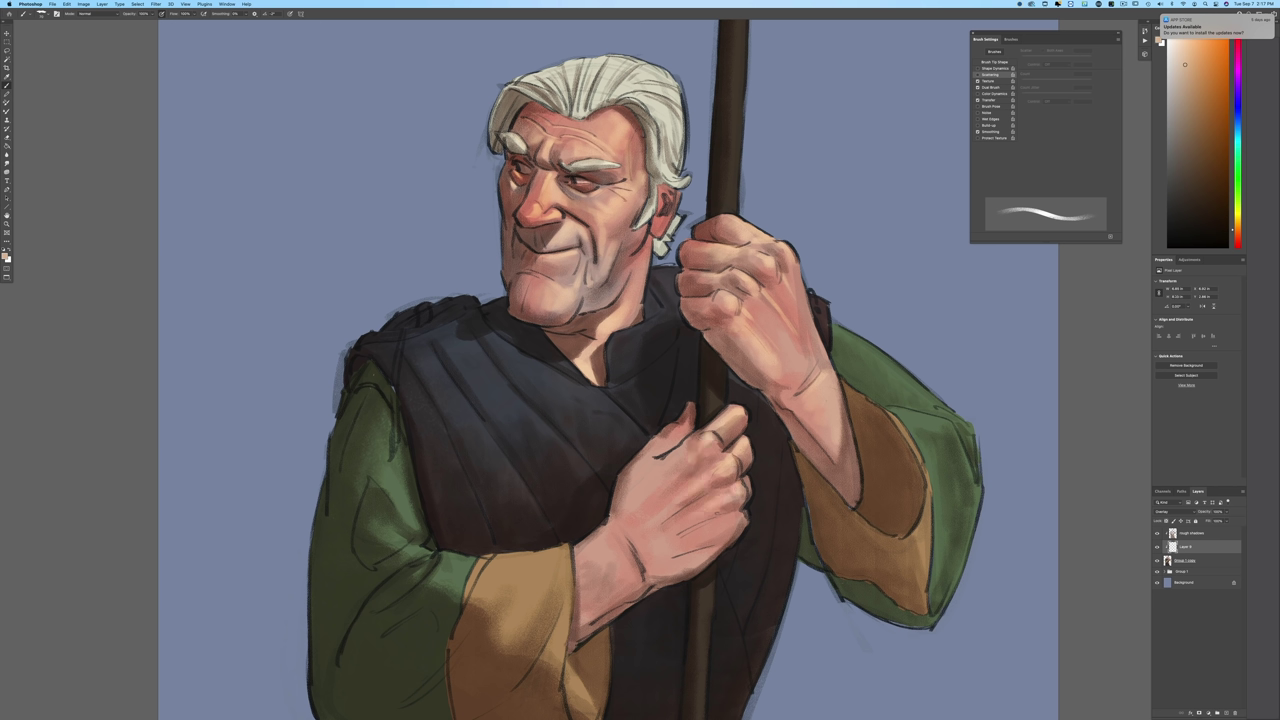
pyautogui.moveTo(688, 421)
pyautogui.mouseDown()
pyautogui.moveTo(638, 472)
pyautogui.moveTo(653, 472)
pyautogui.mouseUp()
pyautogui.moveTo(736, 514); pyautogui.dragTo(701, 528)
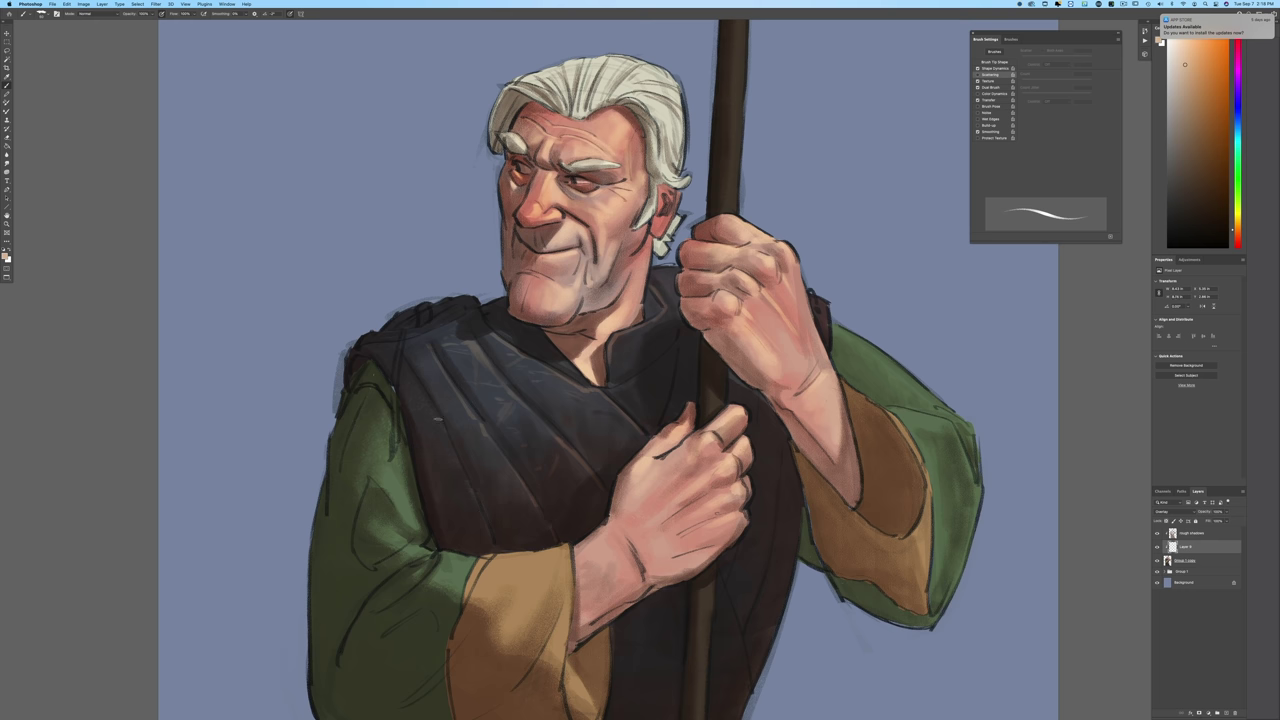
# Step: Resize the brush and paint warm light on the folds and inner edge of the lower arm's mustard cuff
pyautogui.press('super+minus')
pyautogui.press('super+minus')
pyautogui.press('super+minus')
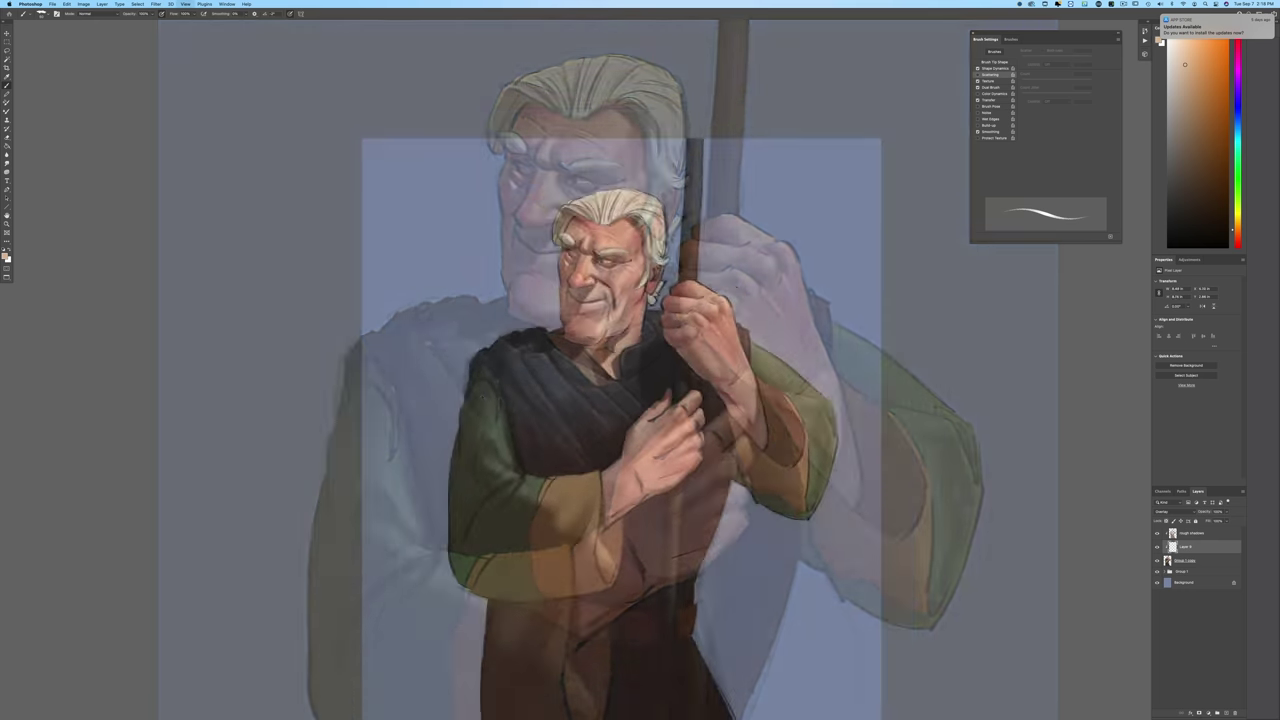
pyautogui.hotkey('ctrl', '+')
pyautogui.hotkey('ctrl', '+')
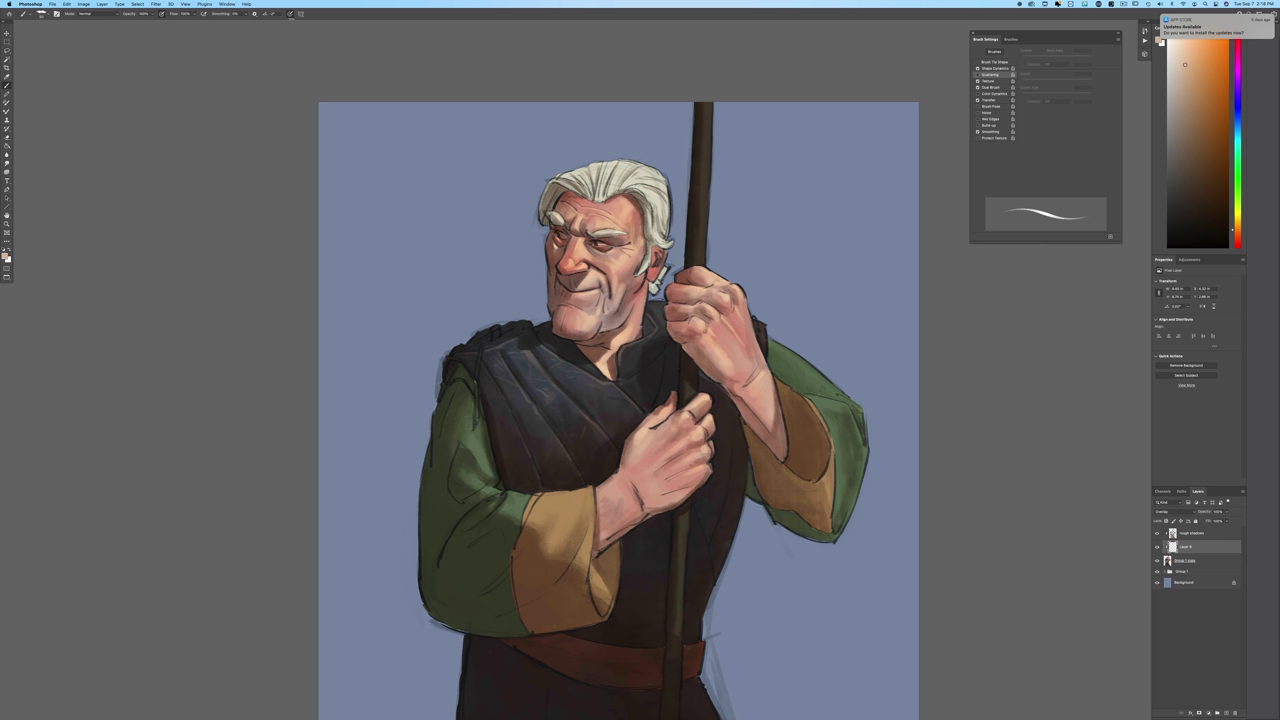
pyautogui.click(290, 14)
pyautogui.press(']')
pyautogui.press(']')
pyautogui.press(']')
pyautogui.press('[')
pyautogui.press('[')
pyautogui.moveTo(592, 513)
pyautogui.mouseDown()
pyautogui.moveTo(579, 558)
pyautogui.moveTo(606, 597)
pyautogui.mouseUp()
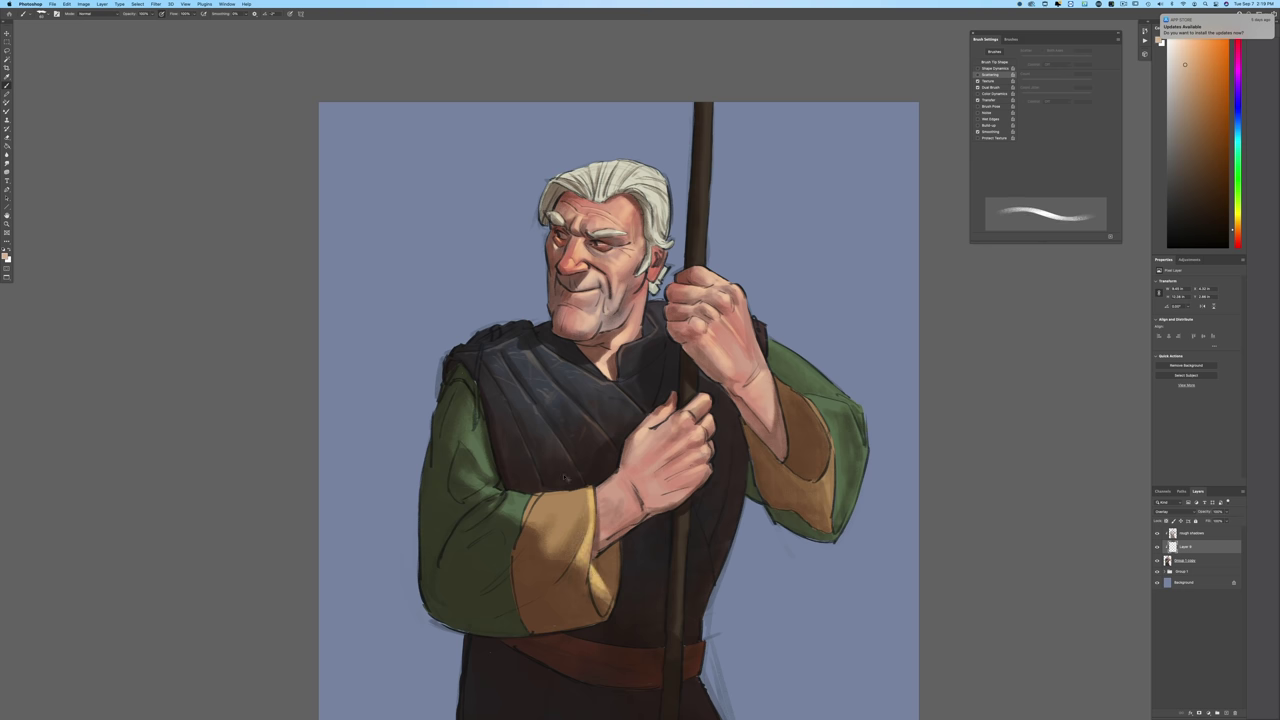
# Step: Paint warm highlights on the folds of the green sleeves, from the elbow crease up the upper arm
pyautogui.press('super+plus')
pyautogui.moveTo(337, 458); pyautogui.dragTo(423, 337)
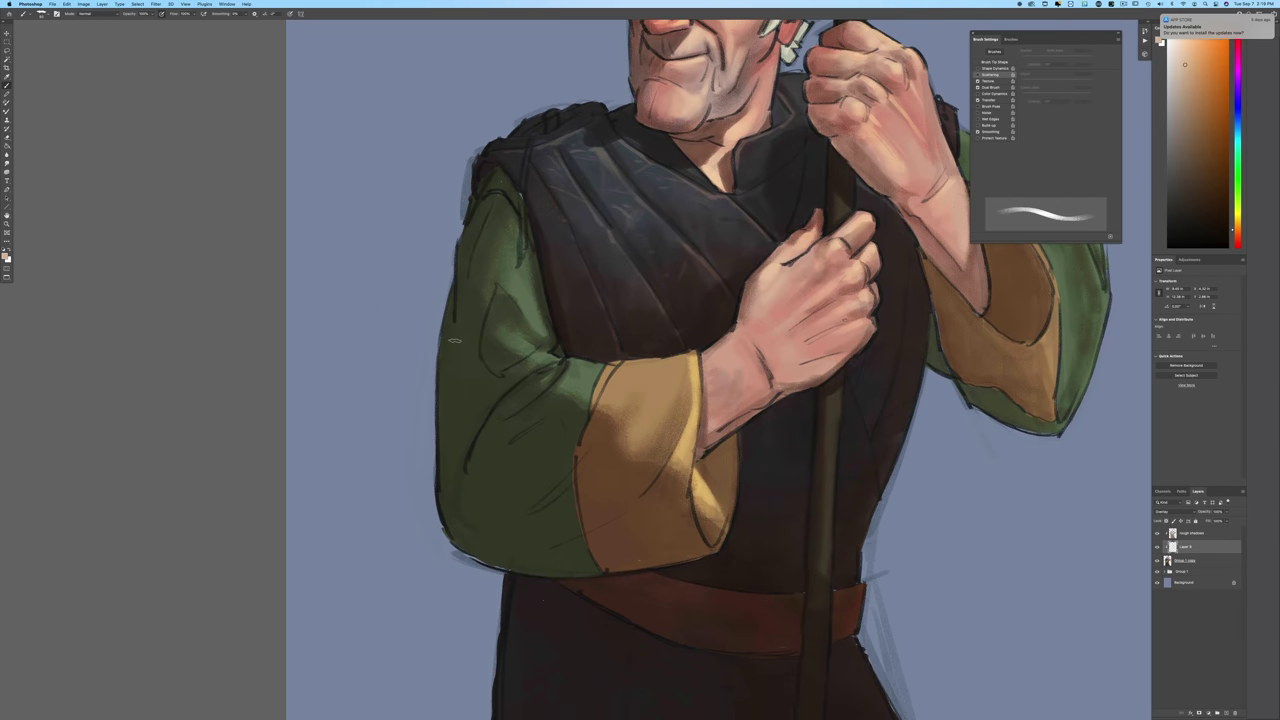
pyautogui.moveTo(587, 373); pyautogui.dragTo(670, 380)
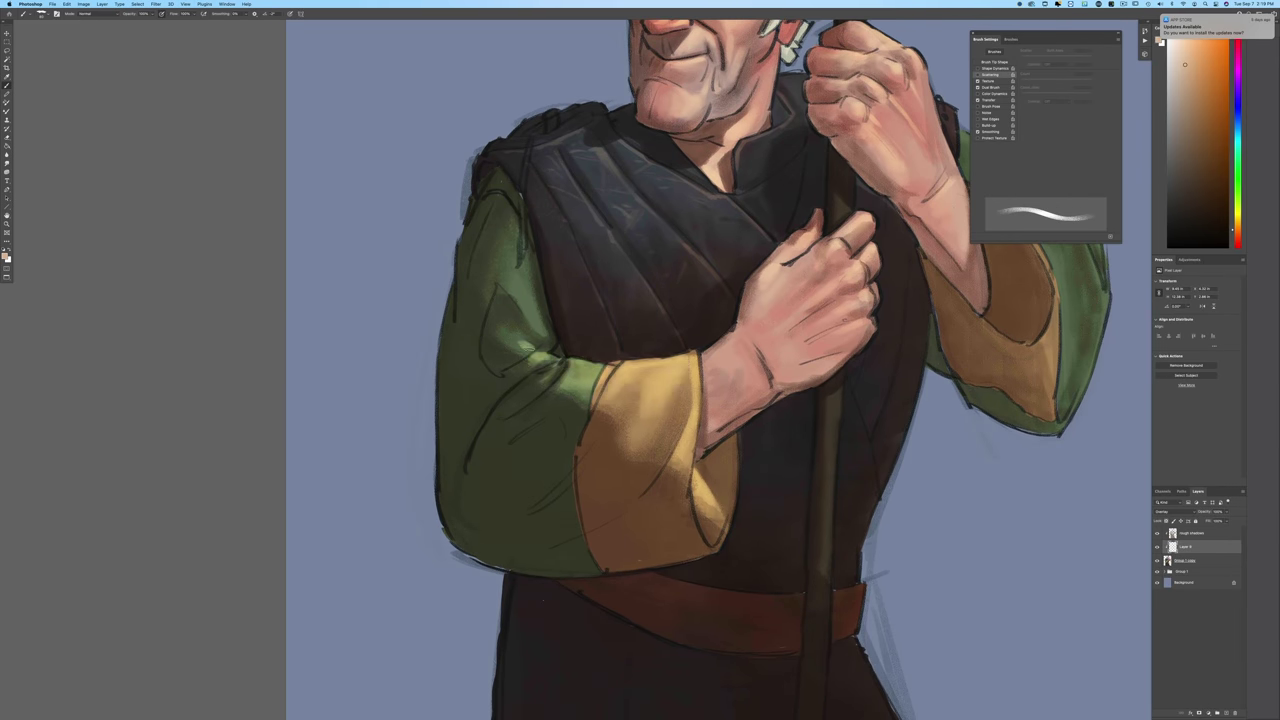
pyautogui.moveTo(525, 311)
pyautogui.mouseDown()
pyautogui.moveTo(506, 257)
pyautogui.moveTo(518, 250)
pyautogui.moveTo(511, 281)
pyautogui.moveTo(516, 270)
pyautogui.mouseUp()
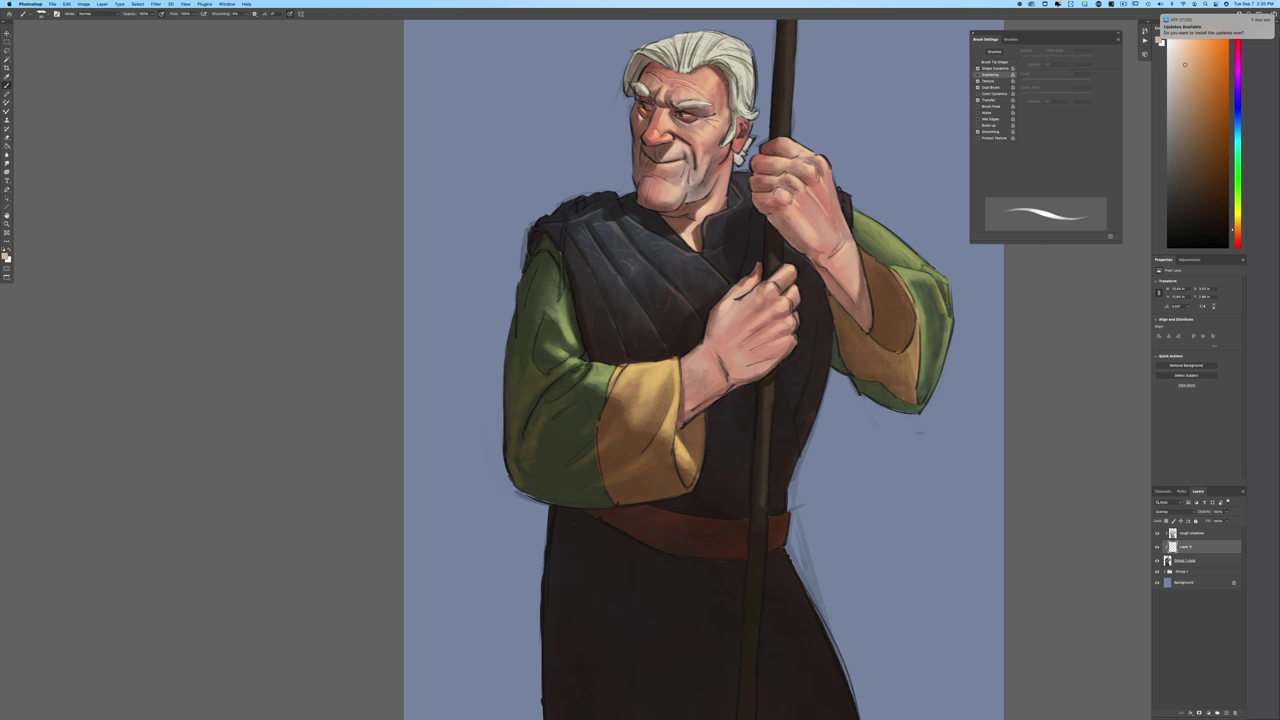
# Step: Set the foreground to a darker muted brown and shade the underside of the lower hand on the rough shadows layer
pyautogui.click(5, 257)
pyautogui.click(215, 217)
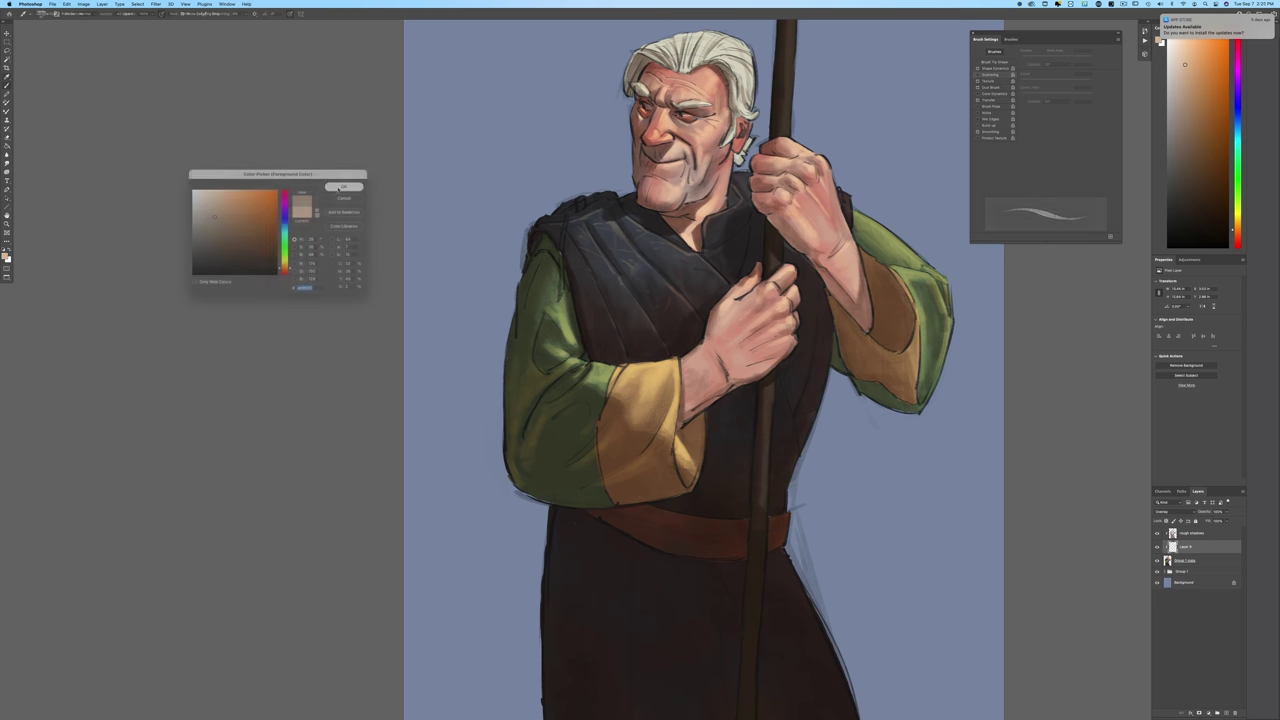
pyautogui.click(343, 187)
pyautogui.click(290, 15)
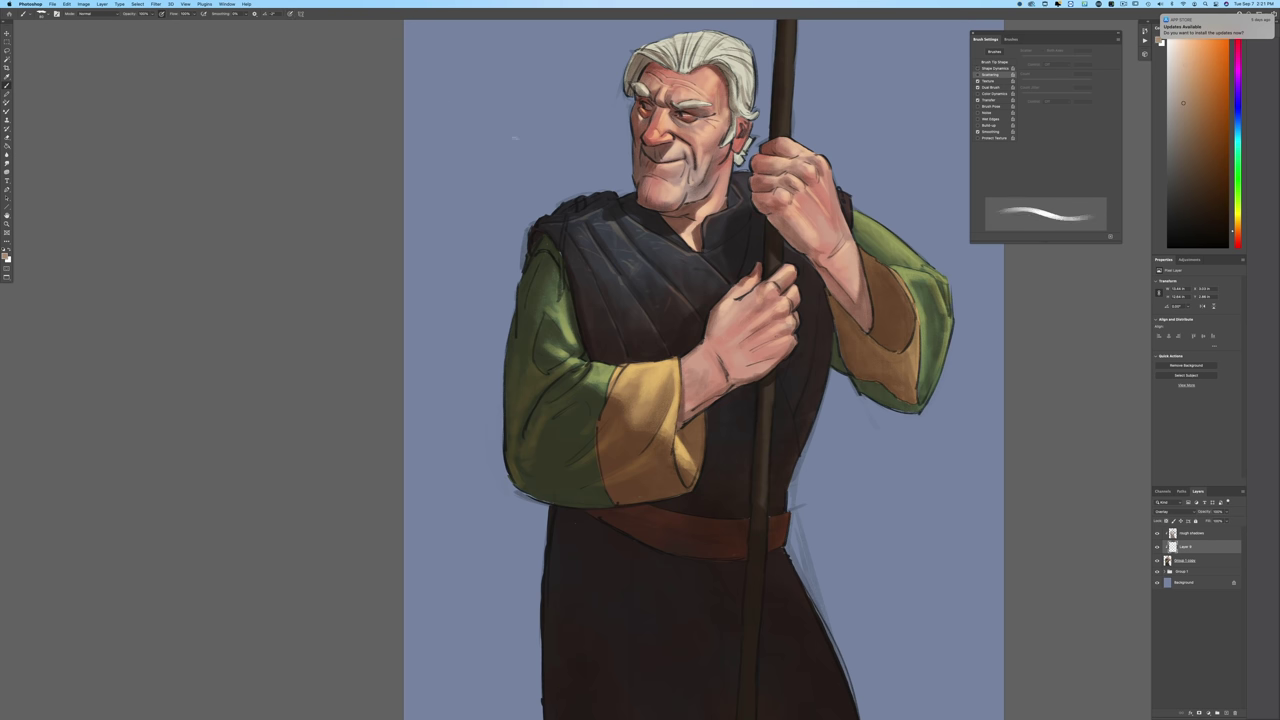
pyautogui.click(1185, 537)
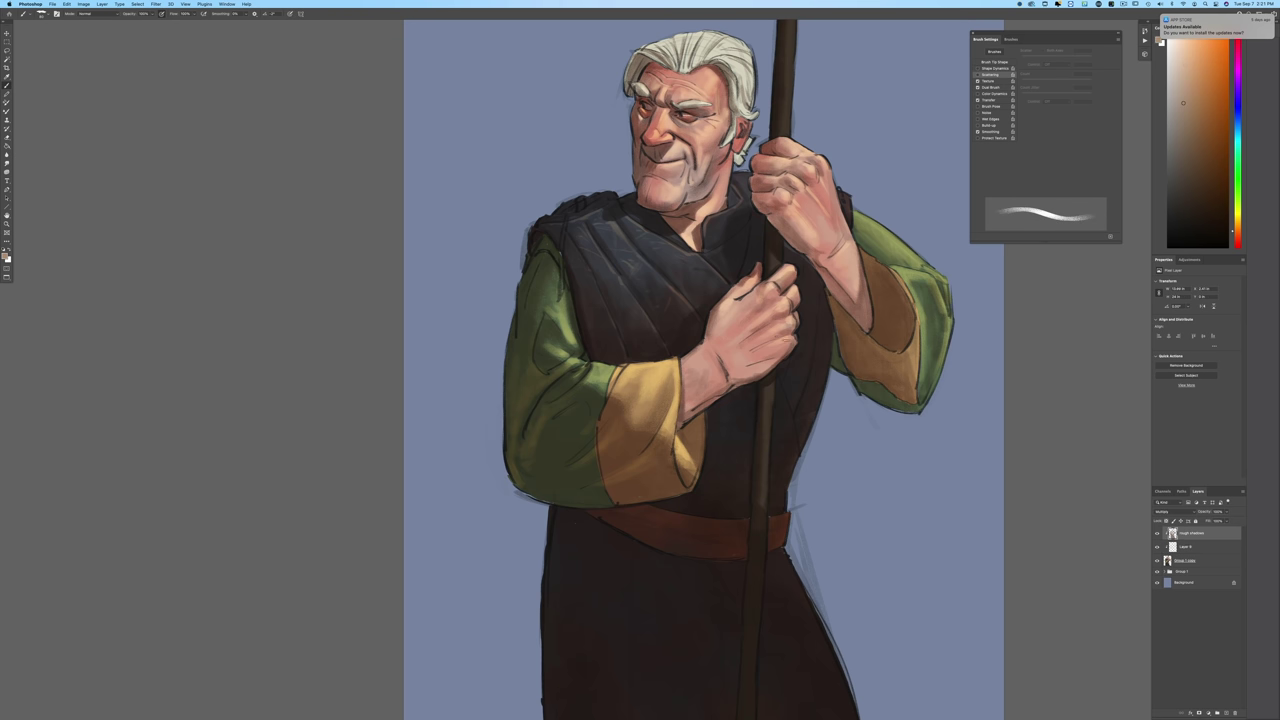
pyautogui.moveTo(773, 358); pyautogui.dragTo(730, 370)
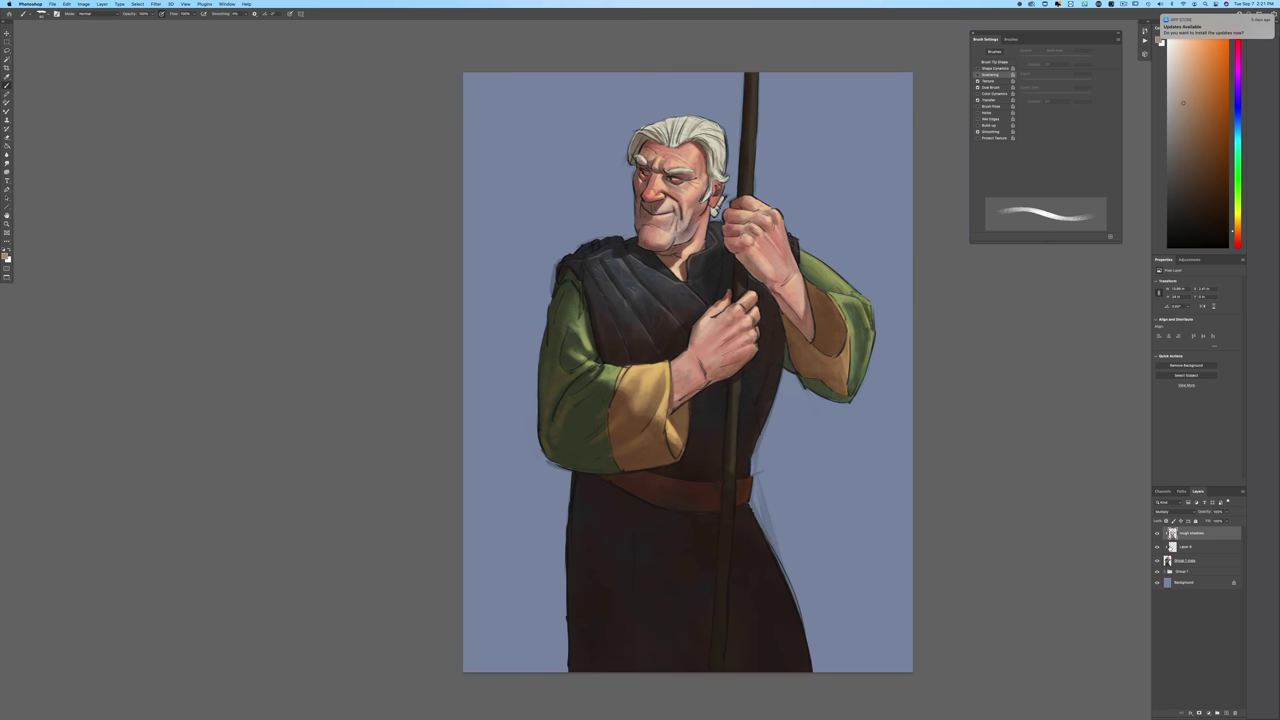
# Step: On the Overlay layer, set a light, slightly yellower orange and paint light along the staff above and below the hands
pyautogui.click(1181, 547)
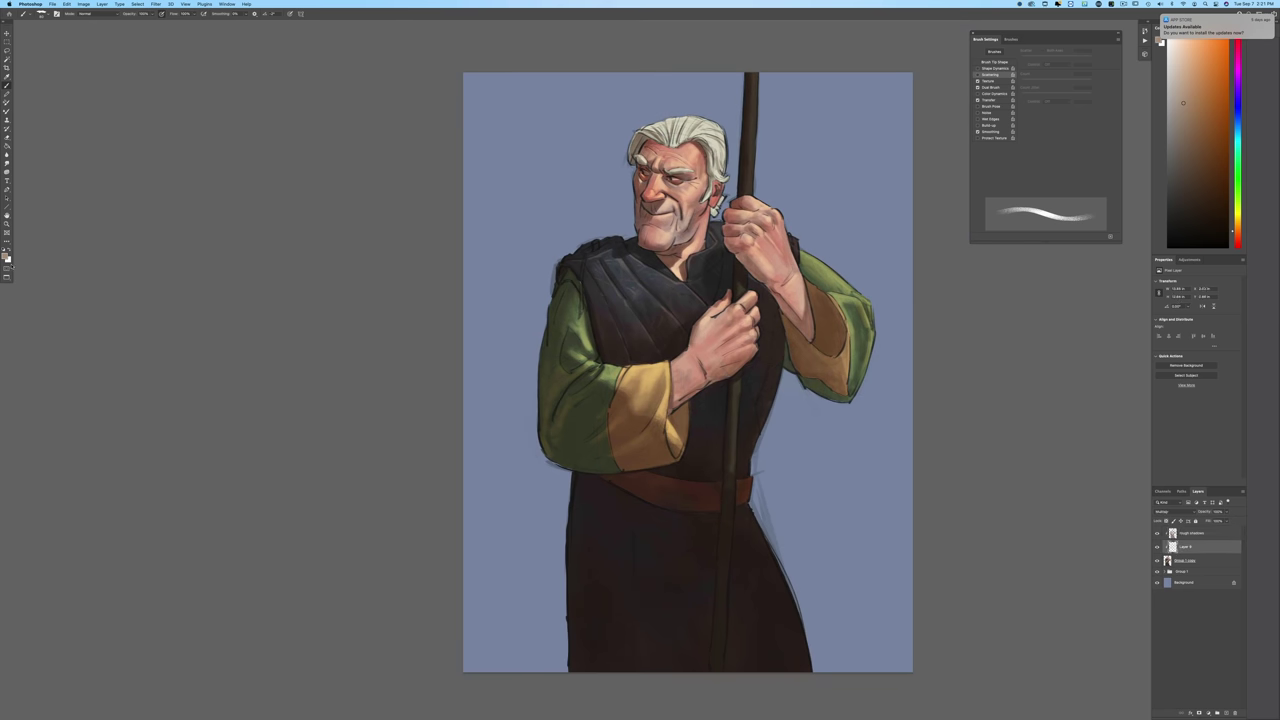
pyautogui.click(6, 254)
pyautogui.click(217, 200)
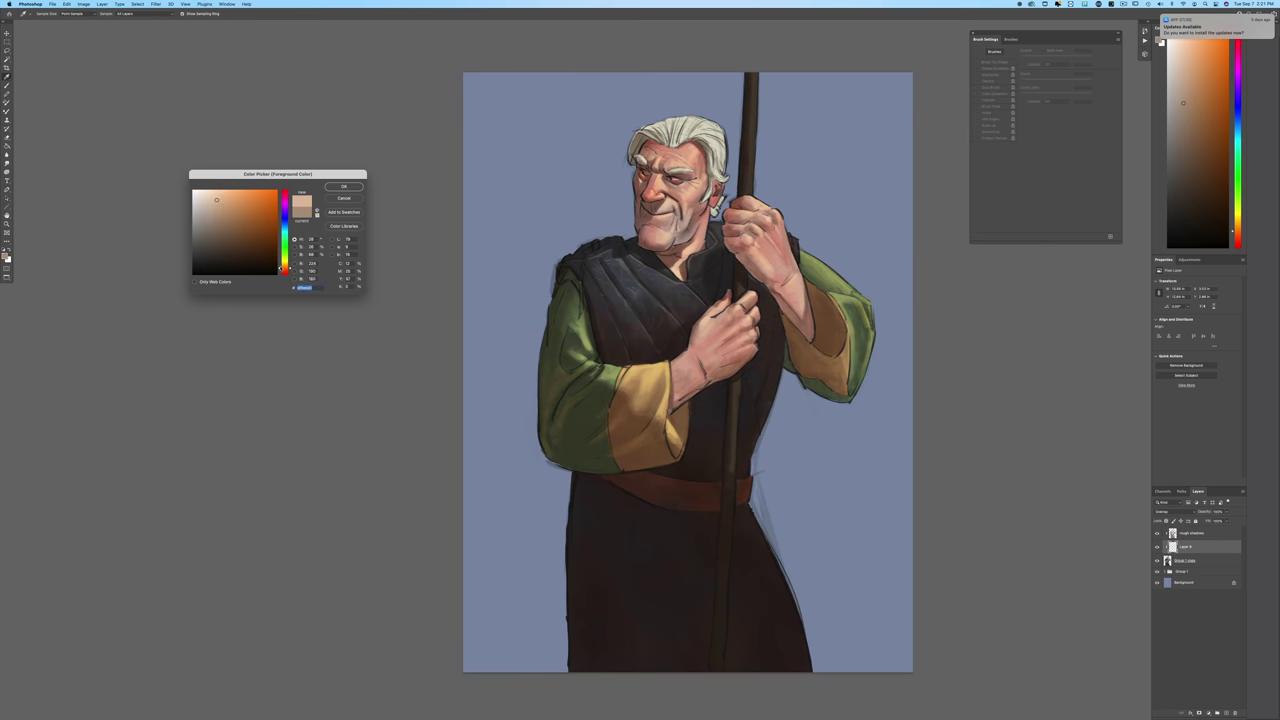
pyautogui.moveTo(283, 268); pyautogui.dragTo(283, 266)
pyautogui.click(335, 189)
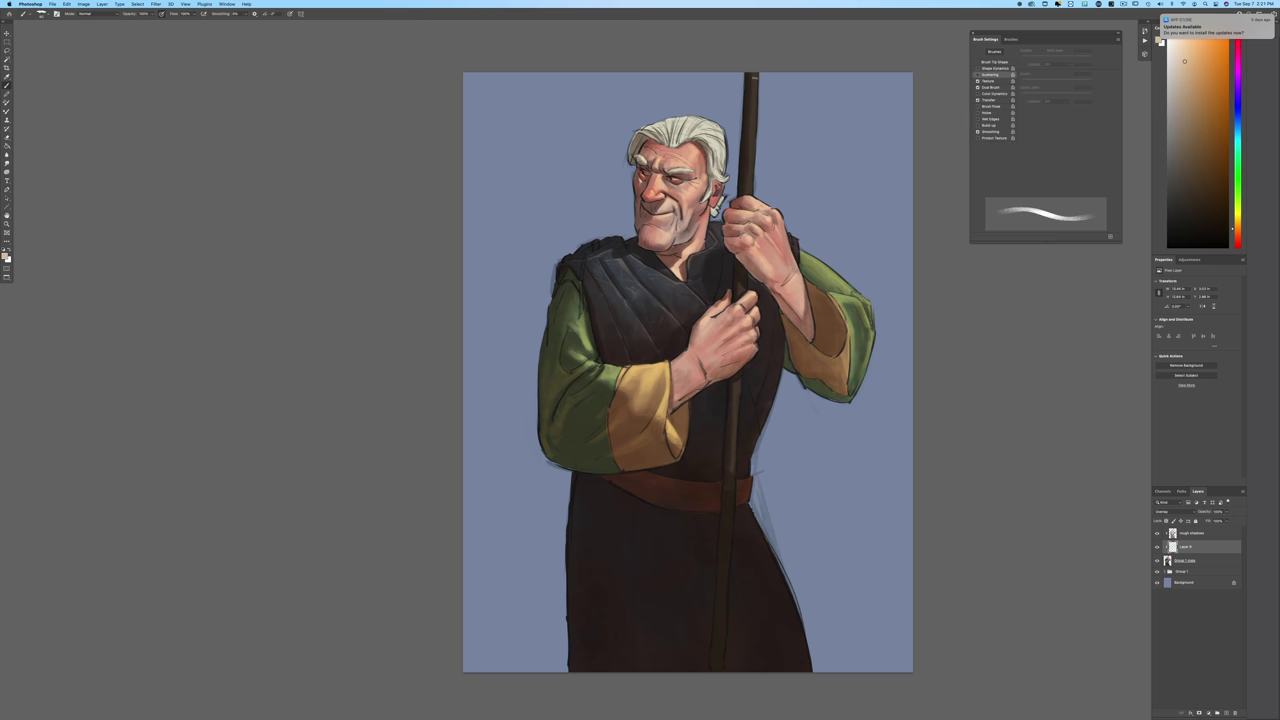
pyautogui.moveTo(755, 76); pyautogui.dragTo(750, 180)
pyautogui.moveTo(752, 130); pyautogui.dragTo(748, 192)
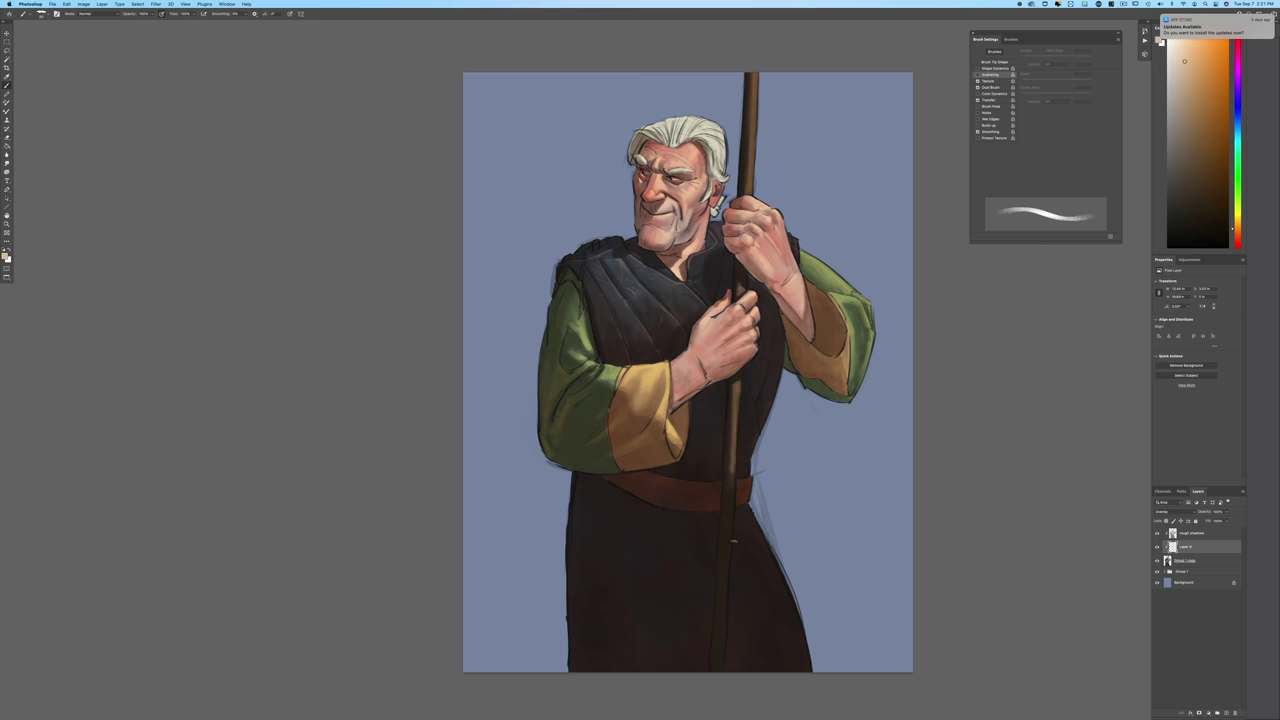
pyautogui.press('super+equal')
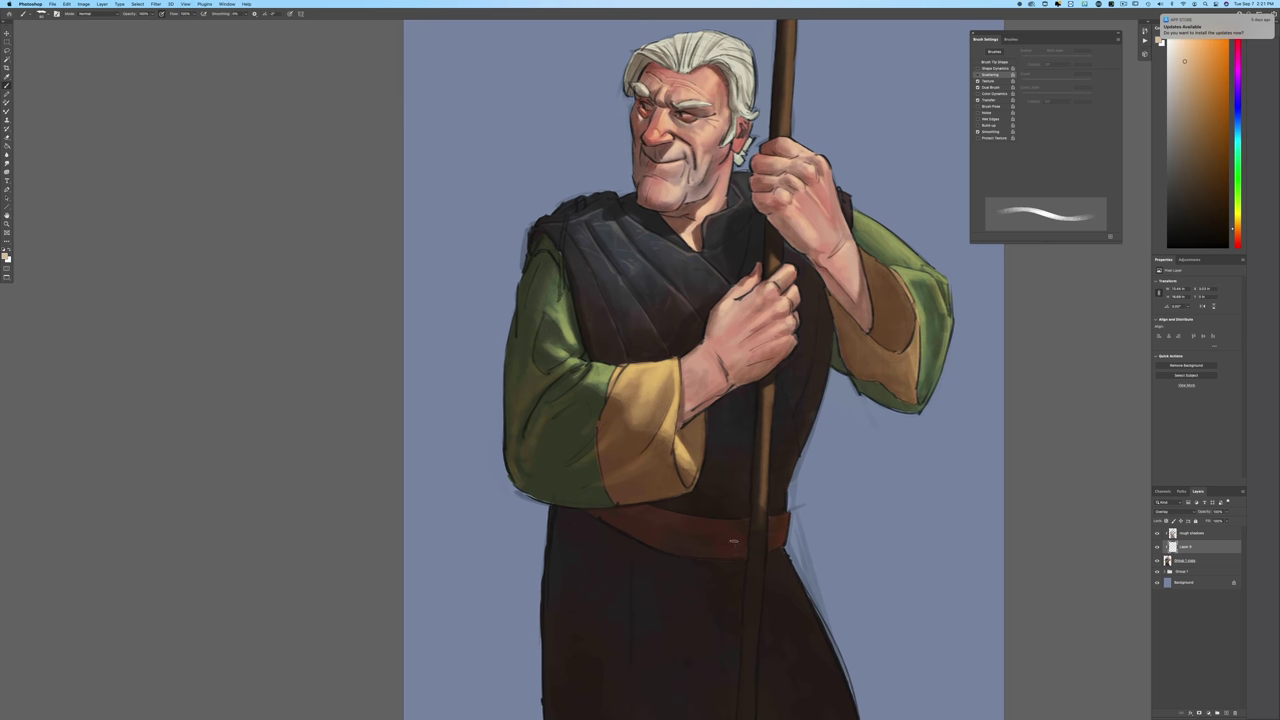
pyautogui.moveTo(264, 292); pyautogui.dragTo(203, 330)
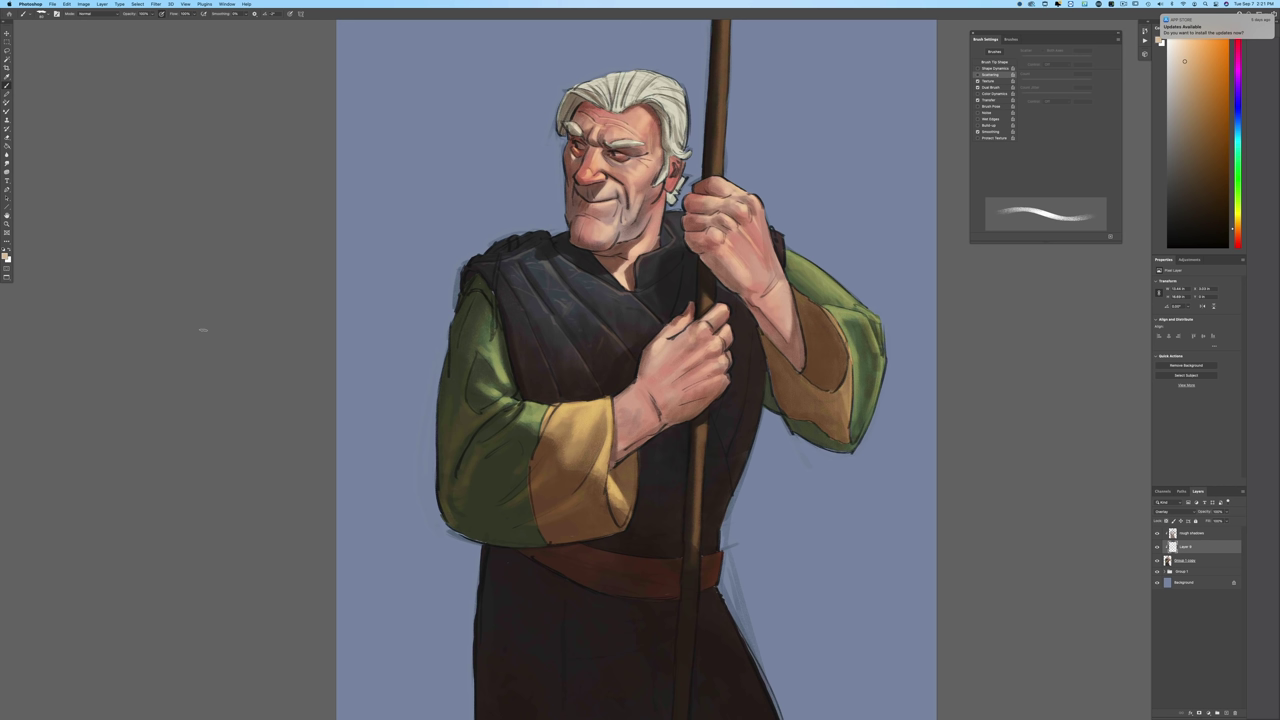
# Step: Clear stray sketch lines around the figure on the merged character layer and hide Group 1
pyautogui.click(1200, 561)
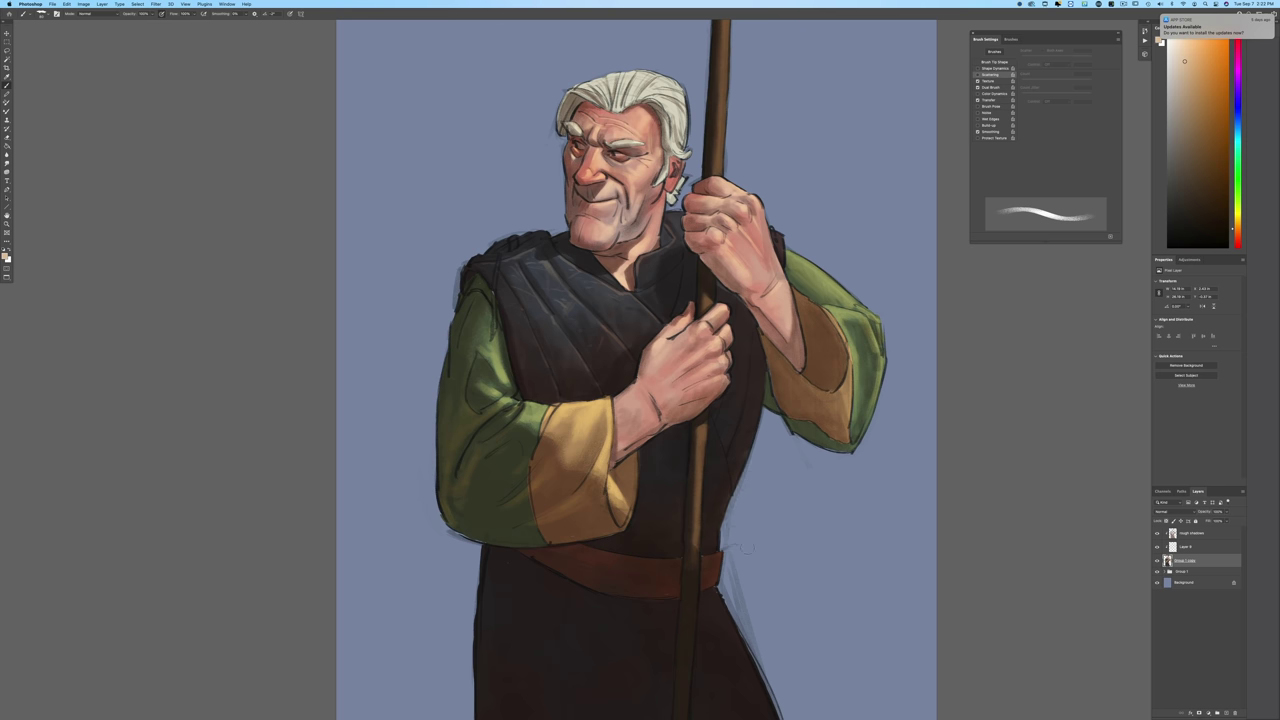
pyautogui.click(1156, 571)
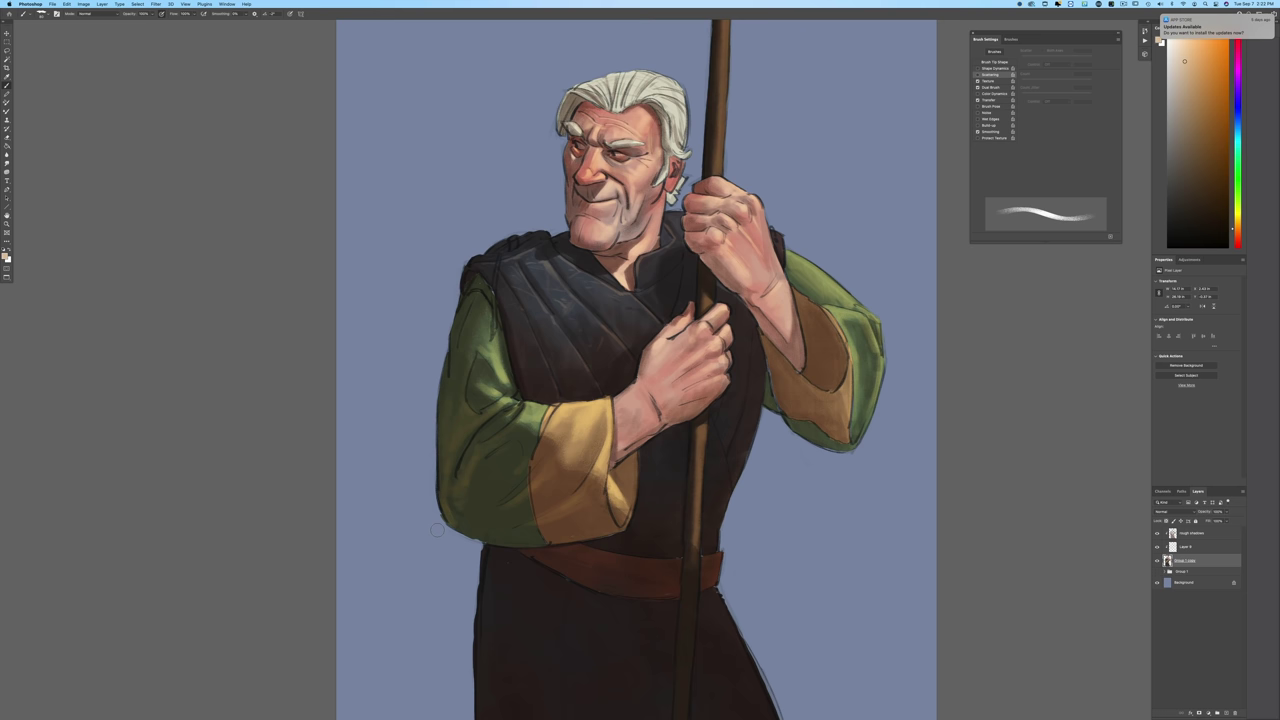
# Step: Add a layer directly beneath the merged character layer and paint dark olive along the figure's edges at the shoulder and under the raised sleeve
pyautogui.click(1179, 571)
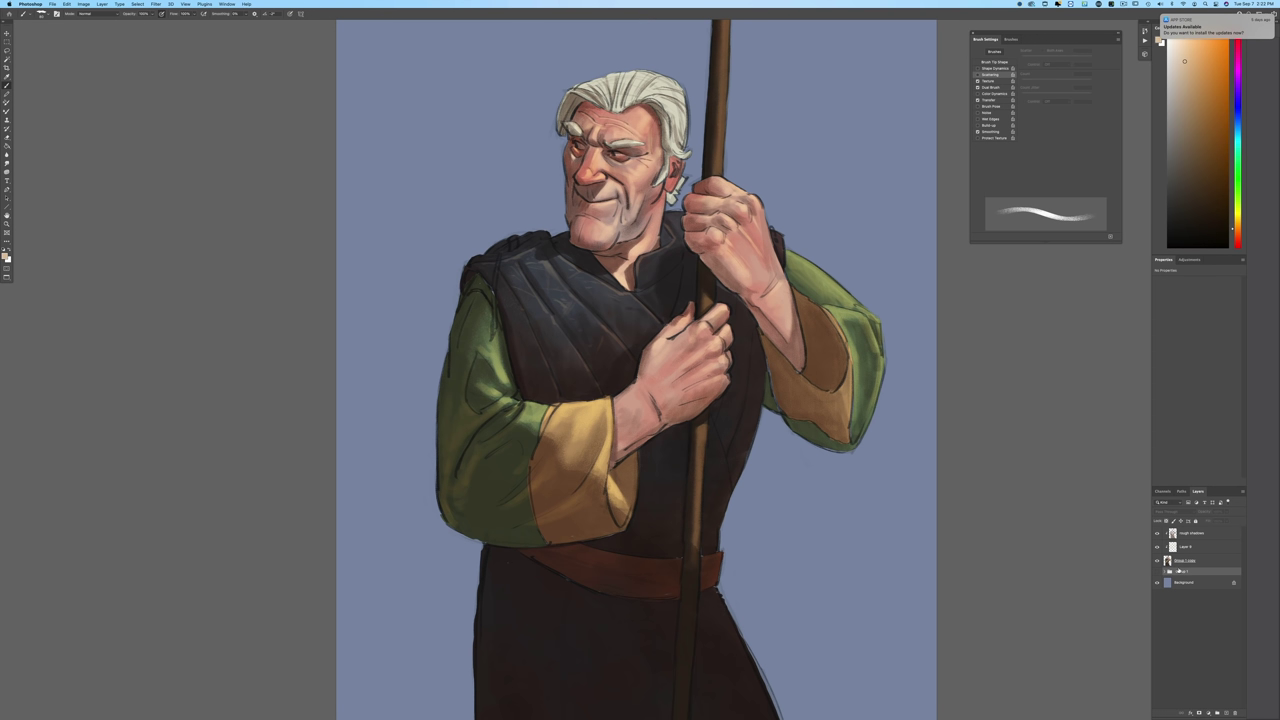
pyautogui.click(1226, 713)
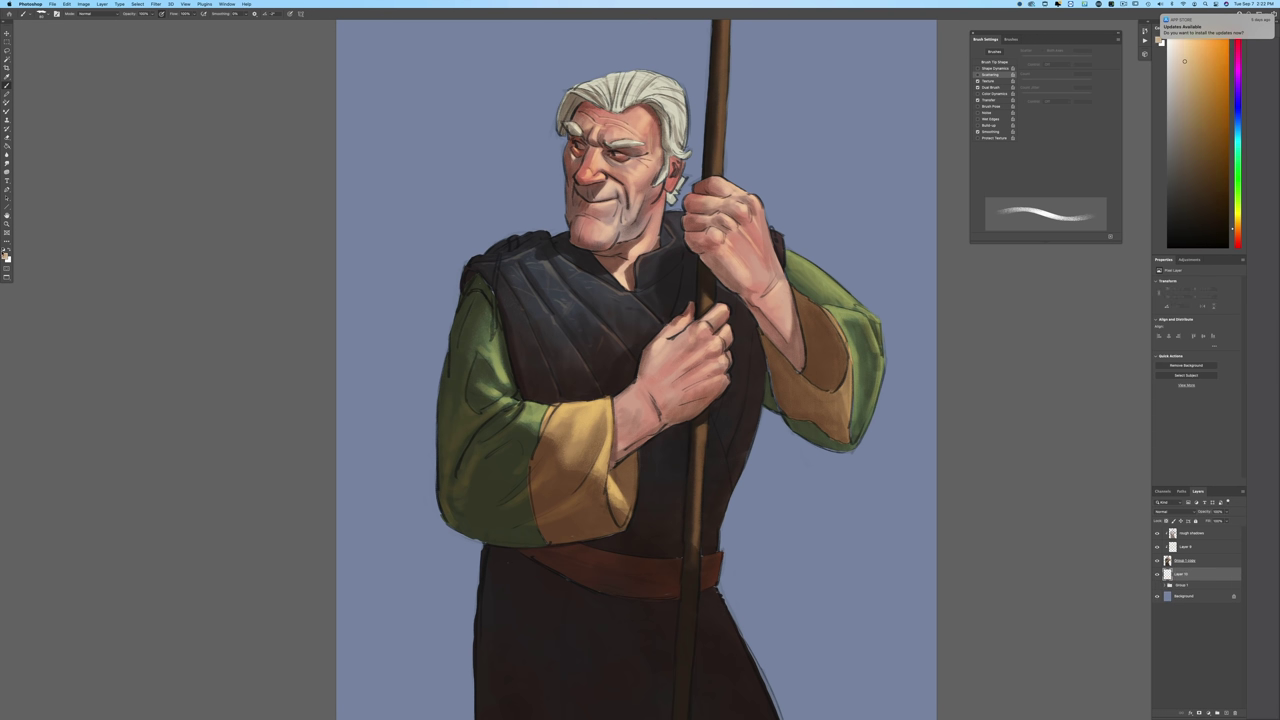
pyautogui.click(1158, 40)
pyautogui.click(481, 277)
pyautogui.press('Return')
pyautogui.moveTo(495, 294)
pyautogui.mouseDown()
pyautogui.moveTo(486, 284)
pyautogui.moveTo(488, 296)
pyautogui.mouseUp()
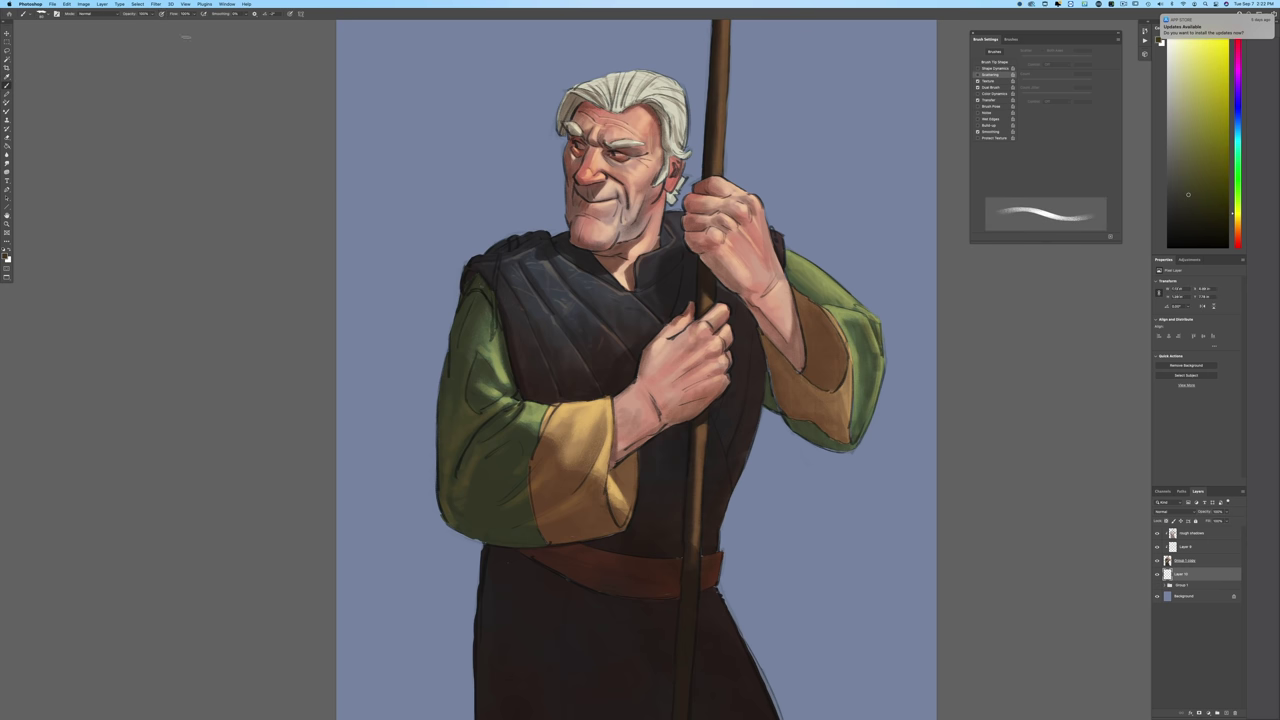
pyautogui.moveTo(764, 352)
pyautogui.mouseDown()
pyautogui.moveTo(775, 399)
pyautogui.moveTo(797, 408)
pyautogui.mouseUp()
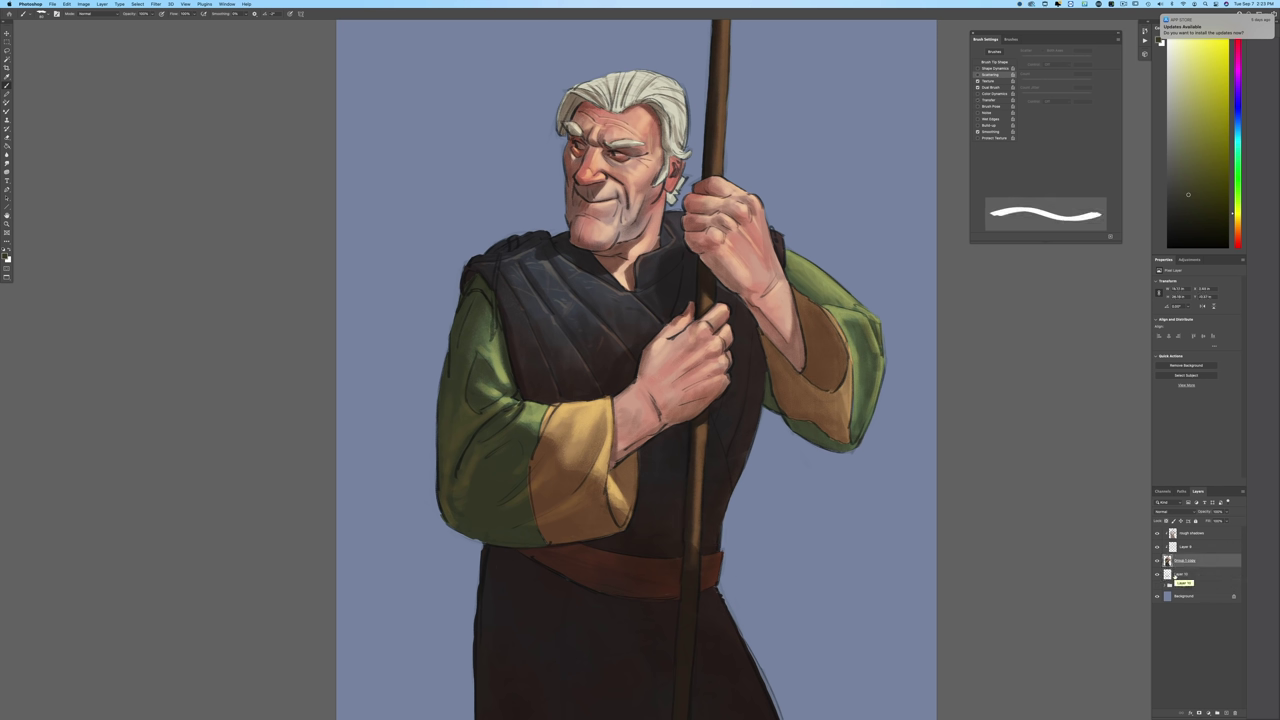
# Step: Add a new layer above the rough shadows layer
pyautogui.click(1186, 536)
pyautogui.click(1226, 712)
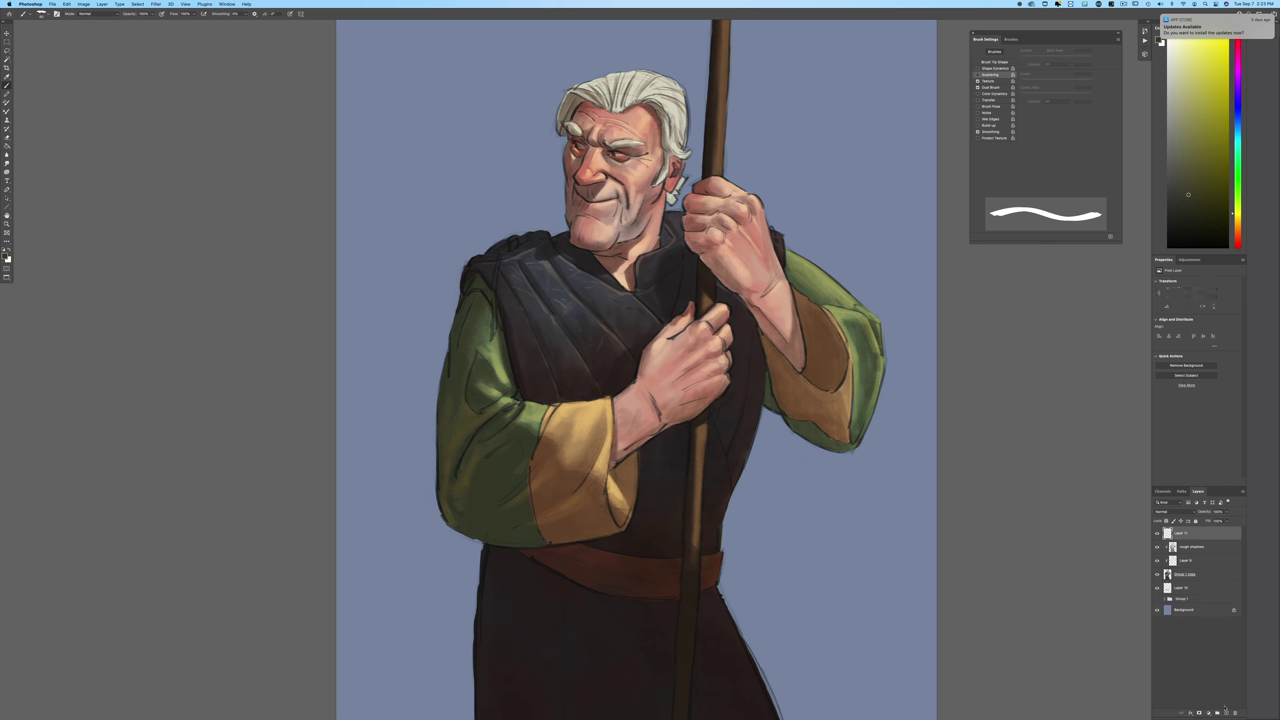
# Step: Select the Background layer and set the foreground colour to a muted, medium-dark blue
pyautogui.click(1185, 610)
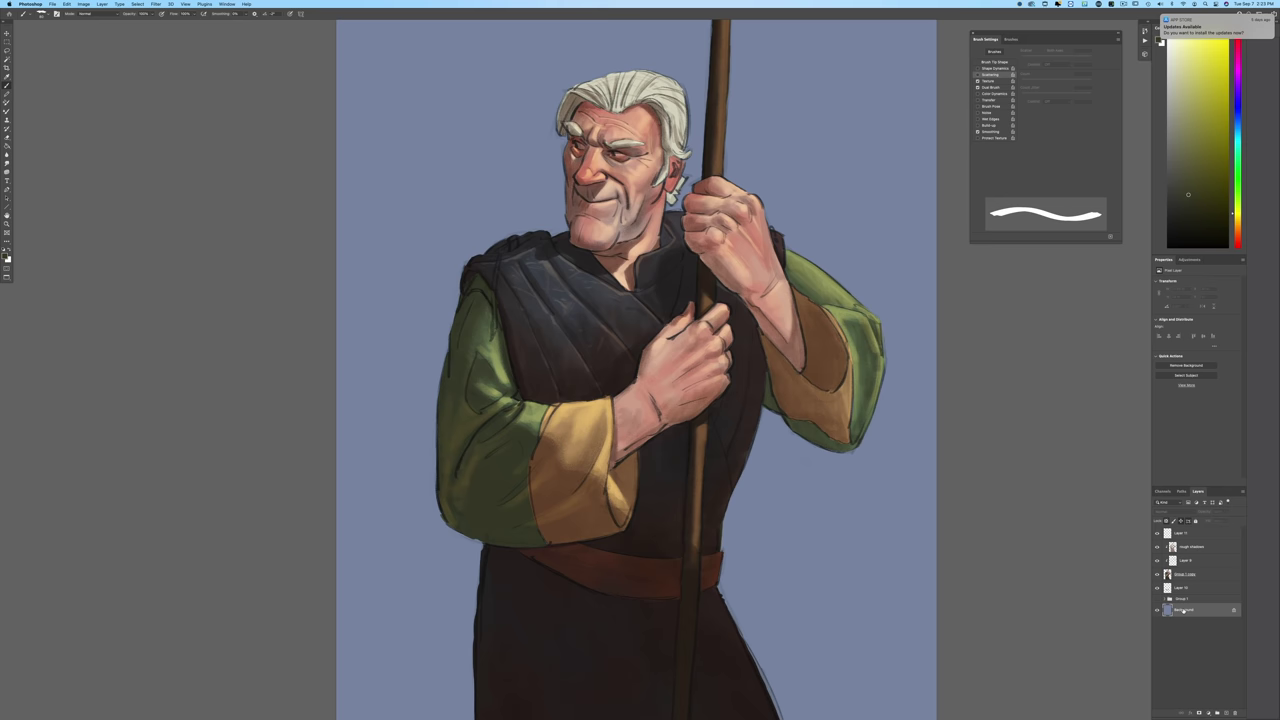
pyautogui.press('super+minus')
pyautogui.press('super+minus')
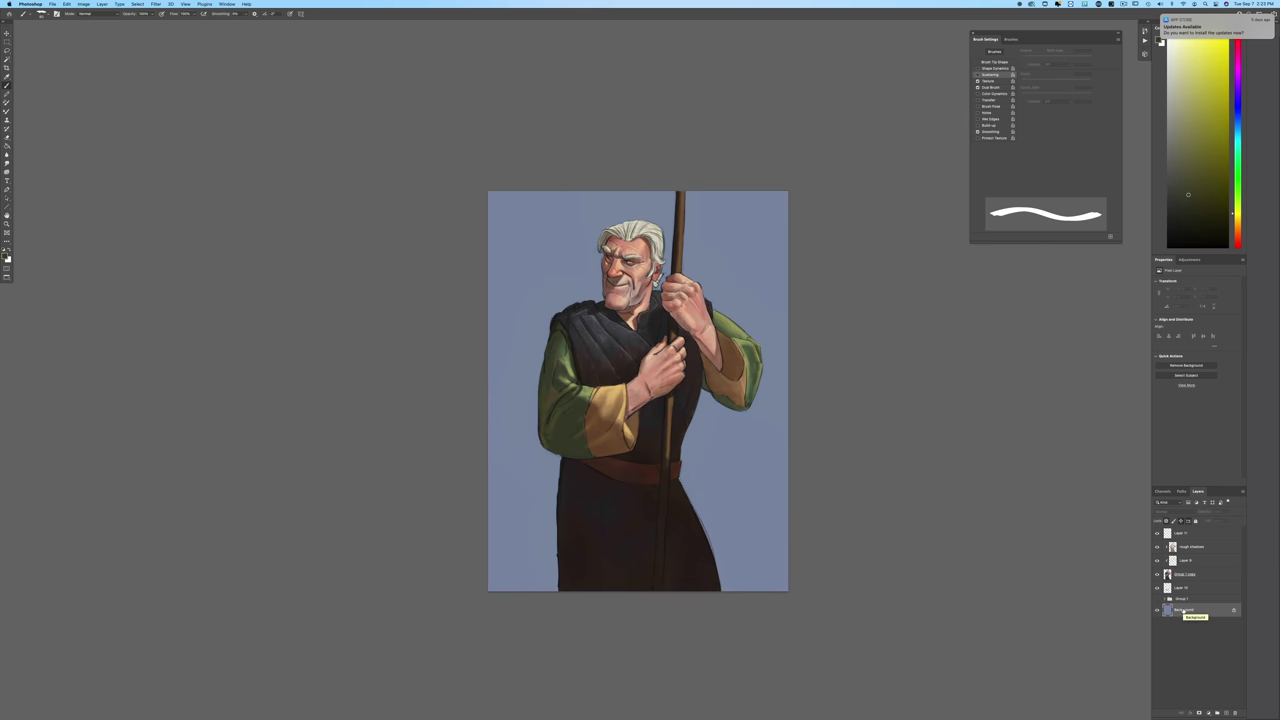
pyautogui.press('super+equal')
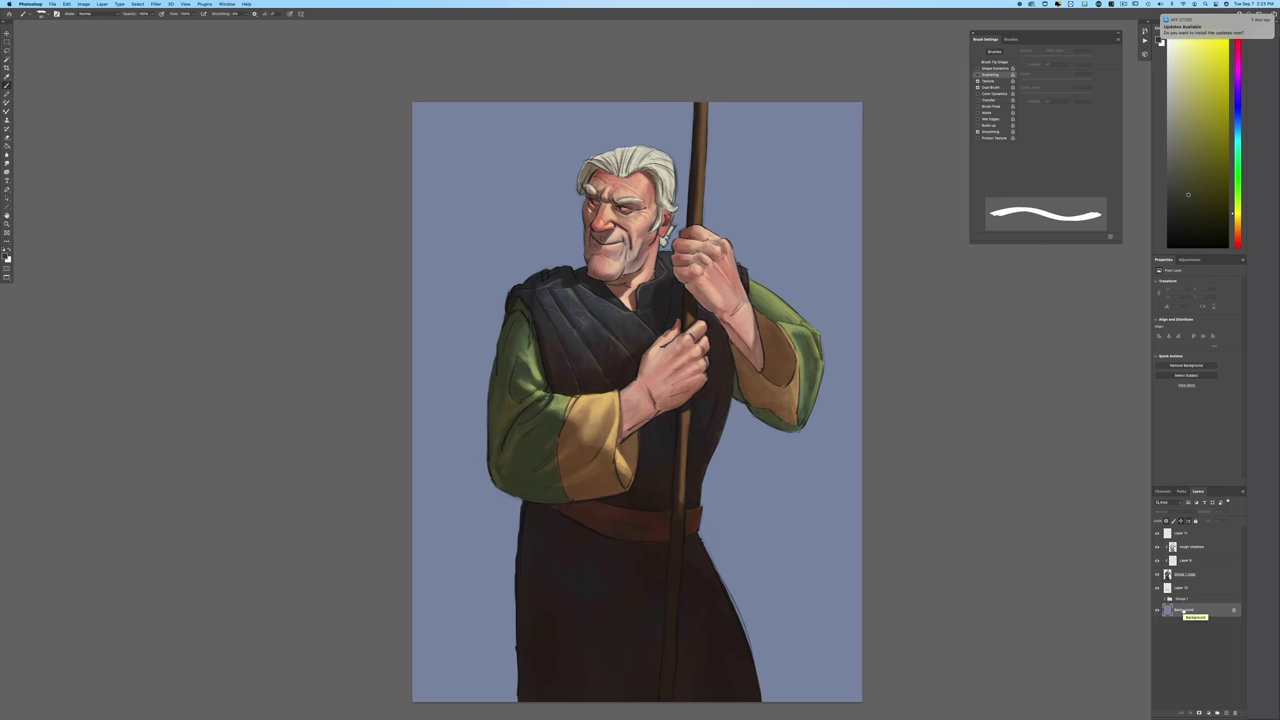
pyautogui.click(7, 256)
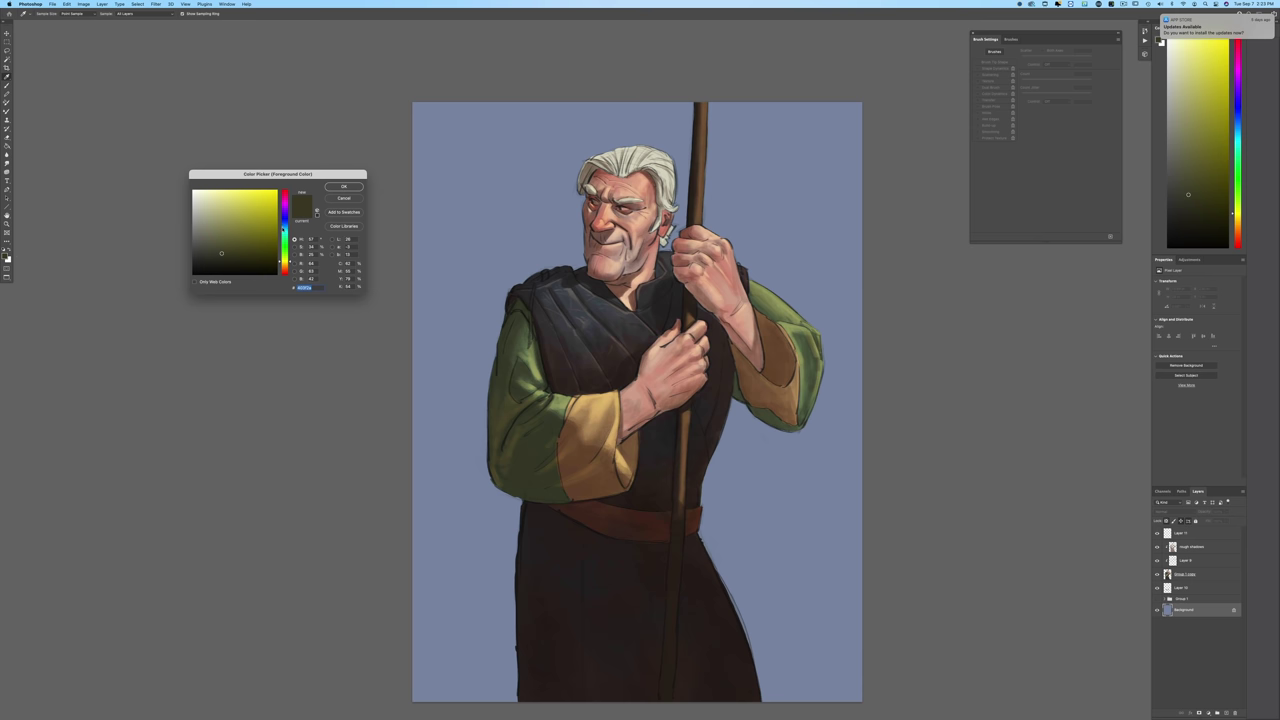
pyautogui.click(283, 228)
pyautogui.moveTo(284, 228); pyautogui.dragTo(284, 226)
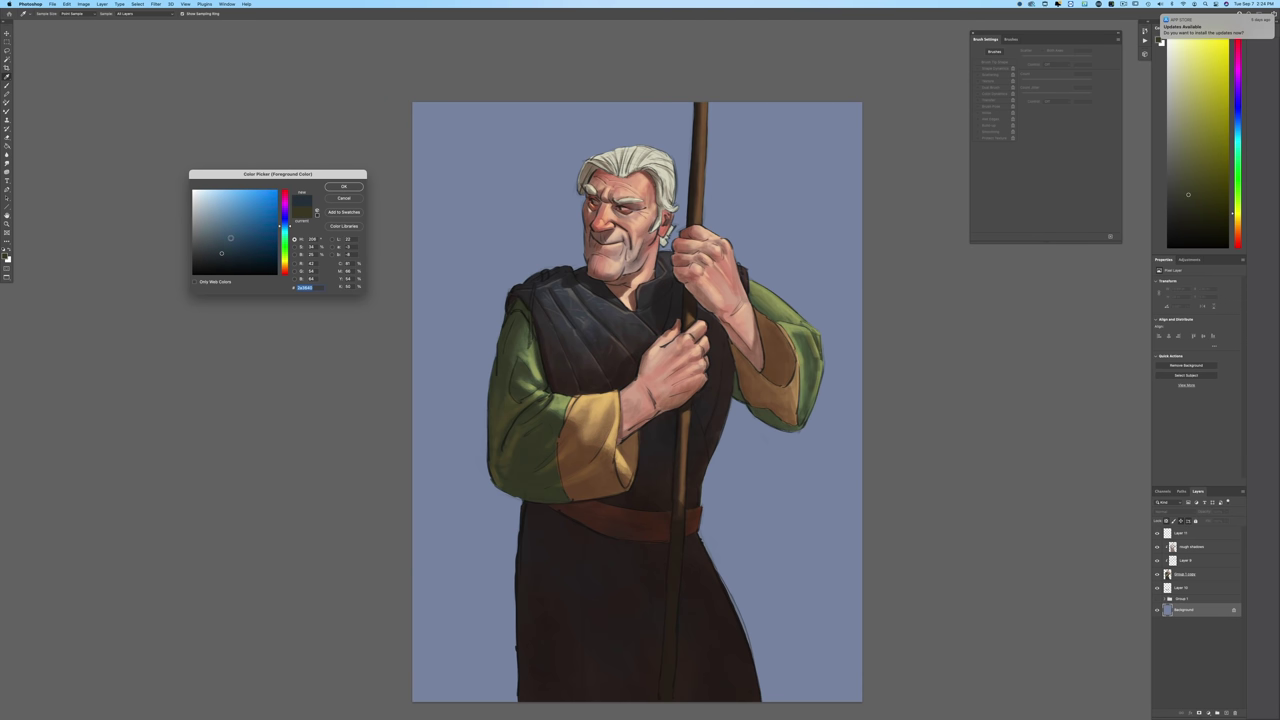
pyautogui.click(233, 238)
pyautogui.moveTo(232, 238); pyautogui.dragTo(235, 235)
pyautogui.click(342, 186)
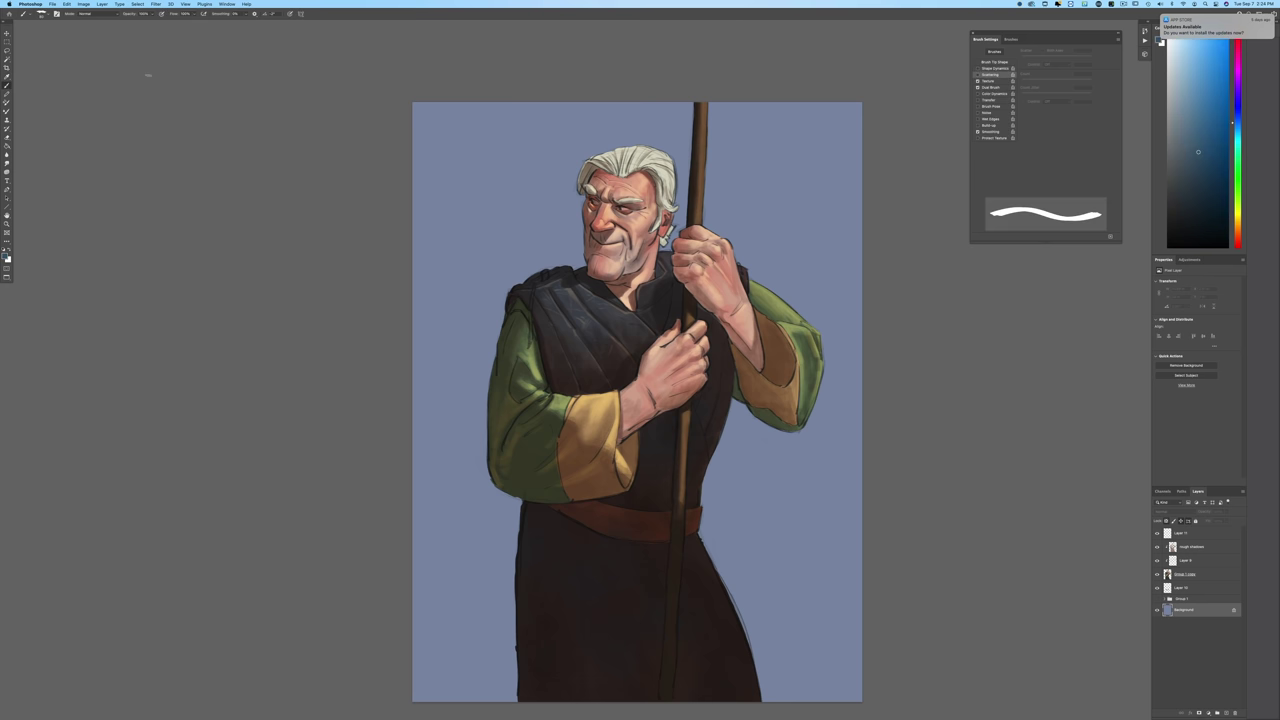
# Step: Choose a textured, pressure-sensitive brush, enlarge it greatly and paint the whole background around the figure in dark blue
pyautogui.click(40, 14)
pyautogui.click(40, 203)
pyautogui.click(357, 322)
pyautogui.press(']')
pyautogui.press(']')
pyautogui.press(']')
pyautogui.press(']')
pyautogui.press(']')
pyautogui.press(']')
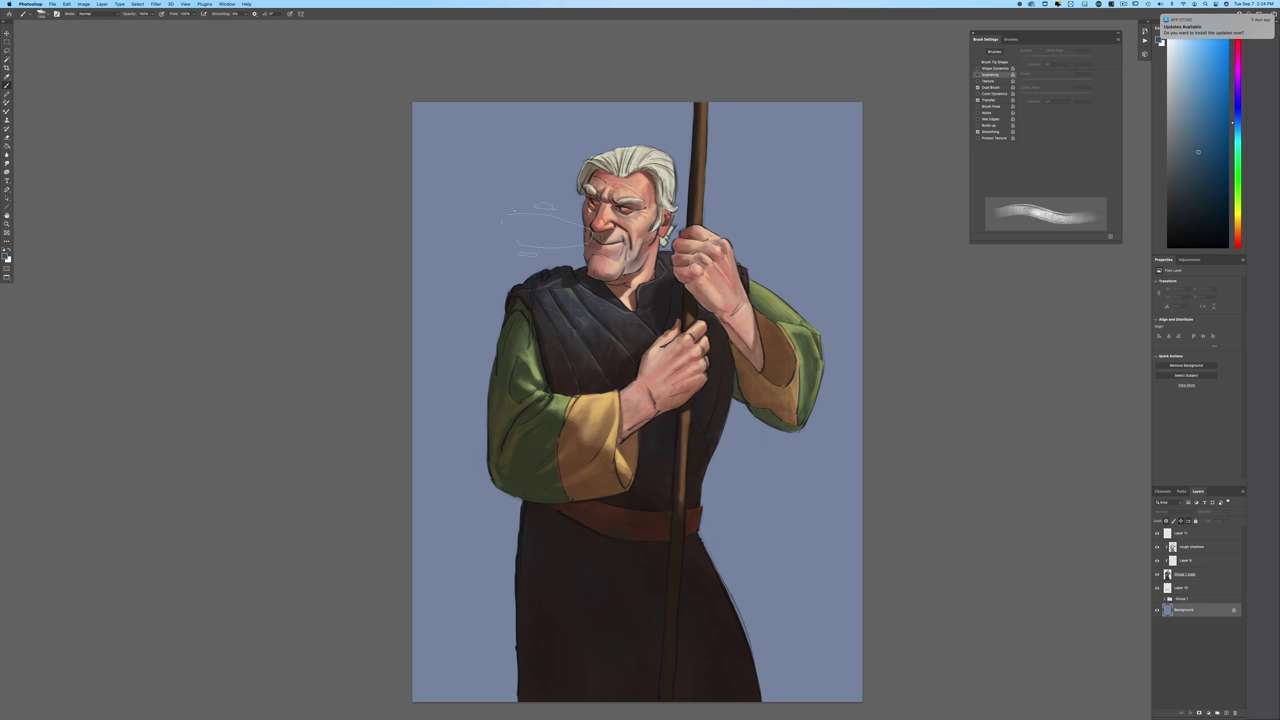
pyautogui.moveTo(508, 125)
pyautogui.mouseDown()
pyautogui.moveTo(580, 262)
pyautogui.moveTo(697, 322)
pyautogui.moveTo(742, 329)
pyautogui.moveTo(810, 430)
pyautogui.moveTo(857, 451)
pyautogui.moveTo(760, 150)
pyautogui.moveTo(845, 292)
pyautogui.moveTo(871, 277)
pyautogui.moveTo(891, 471)
pyautogui.moveTo(612, 340)
pyautogui.moveTo(568, 350)
pyautogui.moveTo(470, 300)
pyautogui.moveTo(529, 543)
pyautogui.moveTo(525, 677)
pyautogui.moveTo(471, 686)
pyautogui.moveTo(414, 651)
pyautogui.mouseUp()
pyautogui.moveTo(443, 200)
pyautogui.mouseDown()
pyautogui.moveTo(562, 290)
pyautogui.moveTo(558, 222)
pyautogui.moveTo(767, 257)
pyautogui.mouseUp()
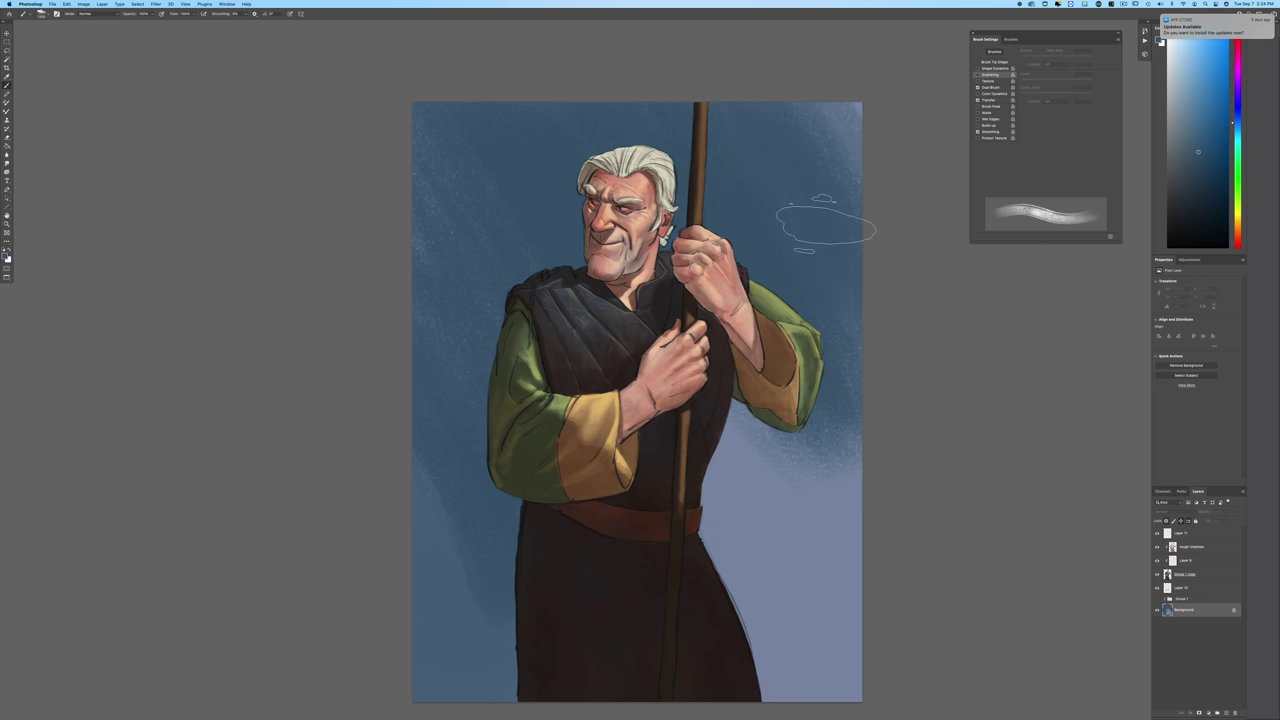
pyautogui.moveTo(835, 535)
pyautogui.mouseDown()
pyautogui.moveTo(800, 410)
pyautogui.moveTo(780, 520)
pyautogui.mouseUp()
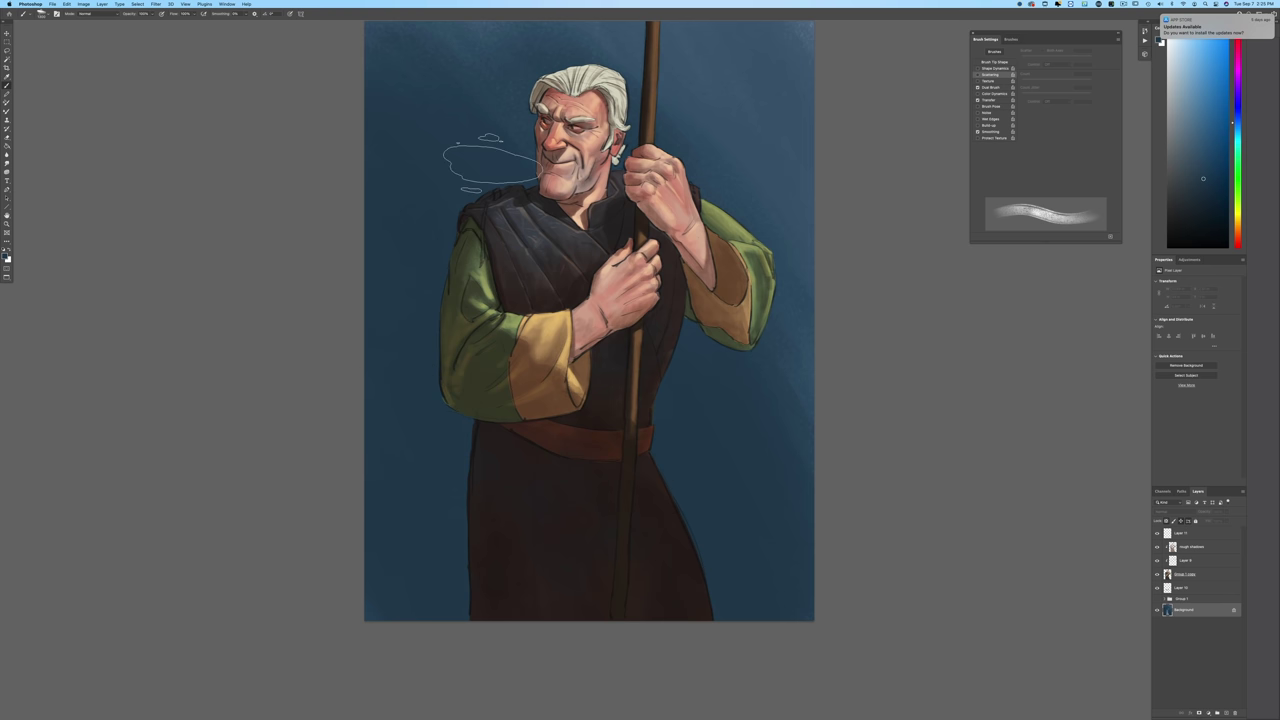
# Step: Set a darker navy blue and darken the lower background and the area around the robe with broad strokes
pyautogui.click(7, 255)
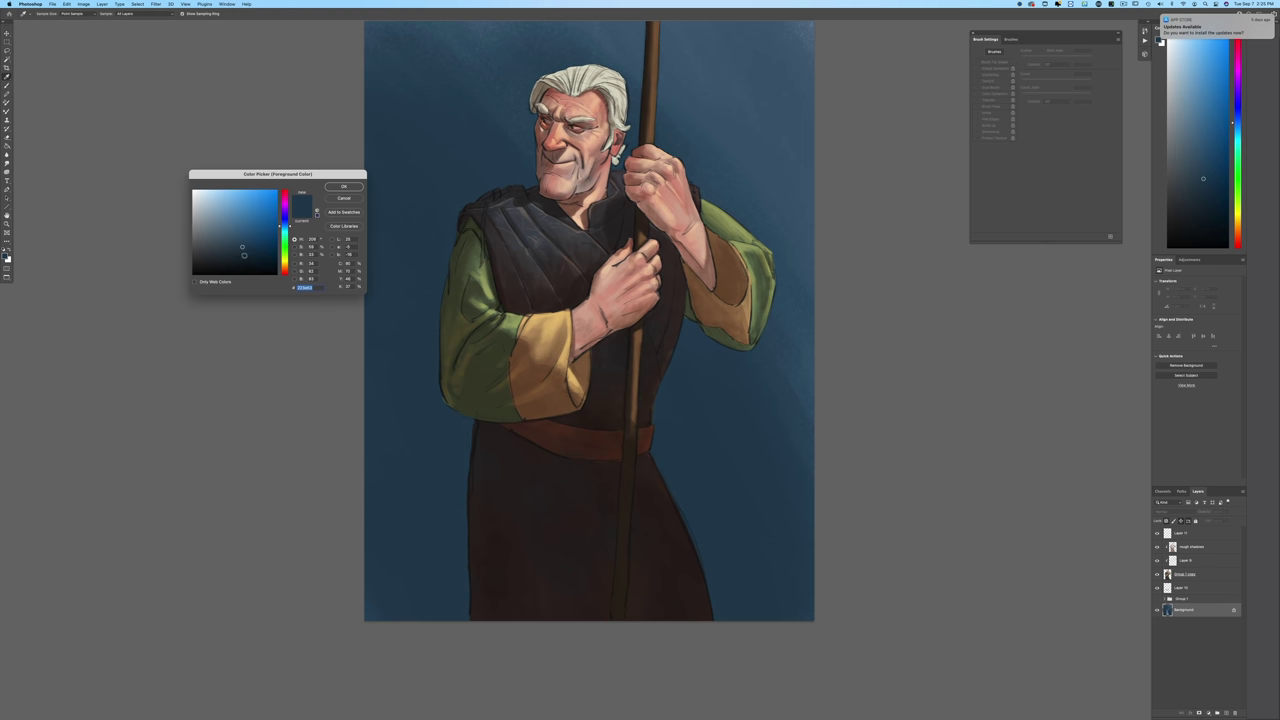
pyautogui.click(243, 255)
pyautogui.click(343, 186)
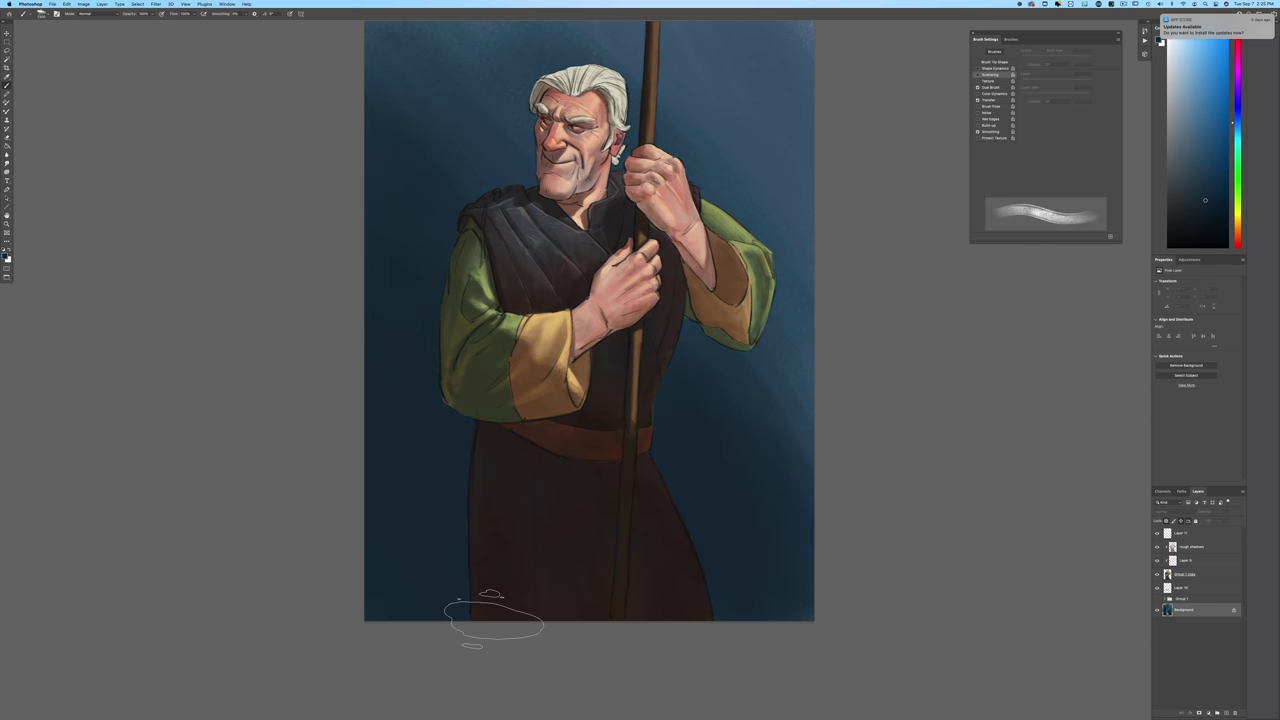
pyautogui.hotkey('ctrl', '-')
pyautogui.hotkey('ctrl', '-')
pyautogui.hotkey('ctrl', '+')
pyautogui.hotkey('ctrl', '+')
# Step: Select the empty topmost layer, Layer 11, and set the foreground colour to a light, pale blue
pyautogui.click(1175, 532)
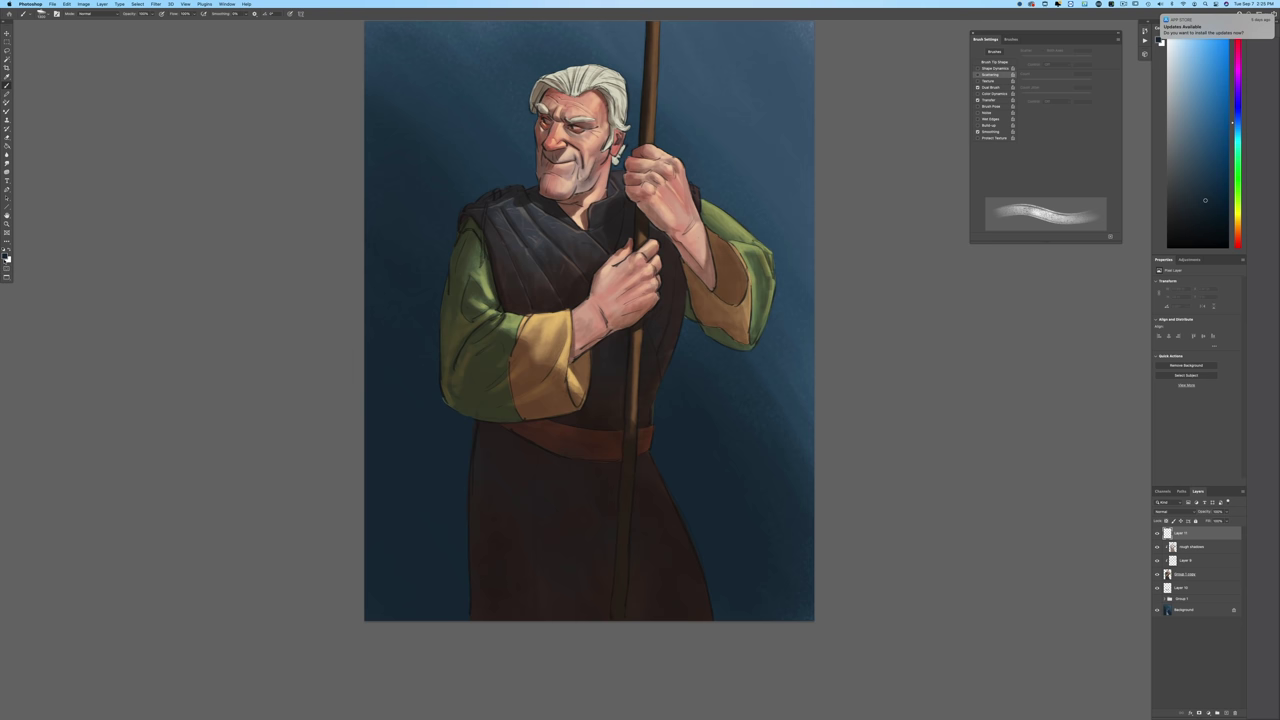
pyautogui.click(7, 257)
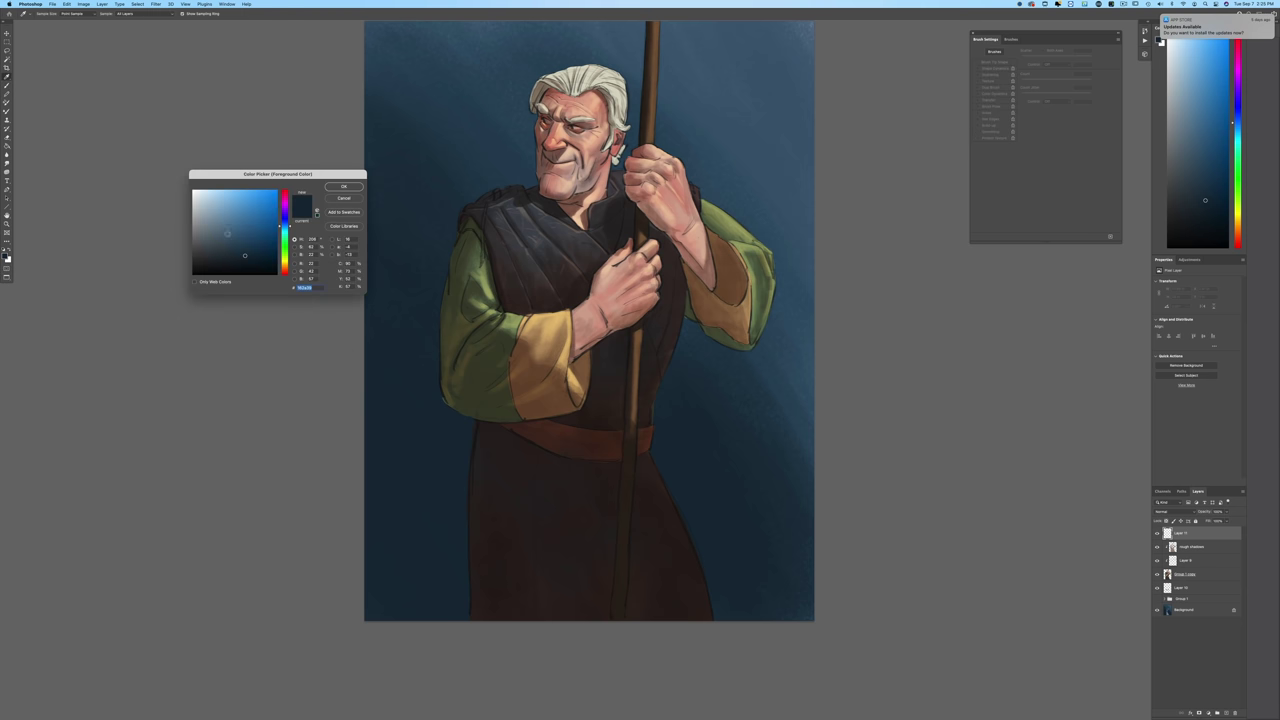
pyautogui.click(220, 208)
pyautogui.moveTo(222, 202); pyautogui.dragTo(219, 200)
pyautogui.click(334, 188)
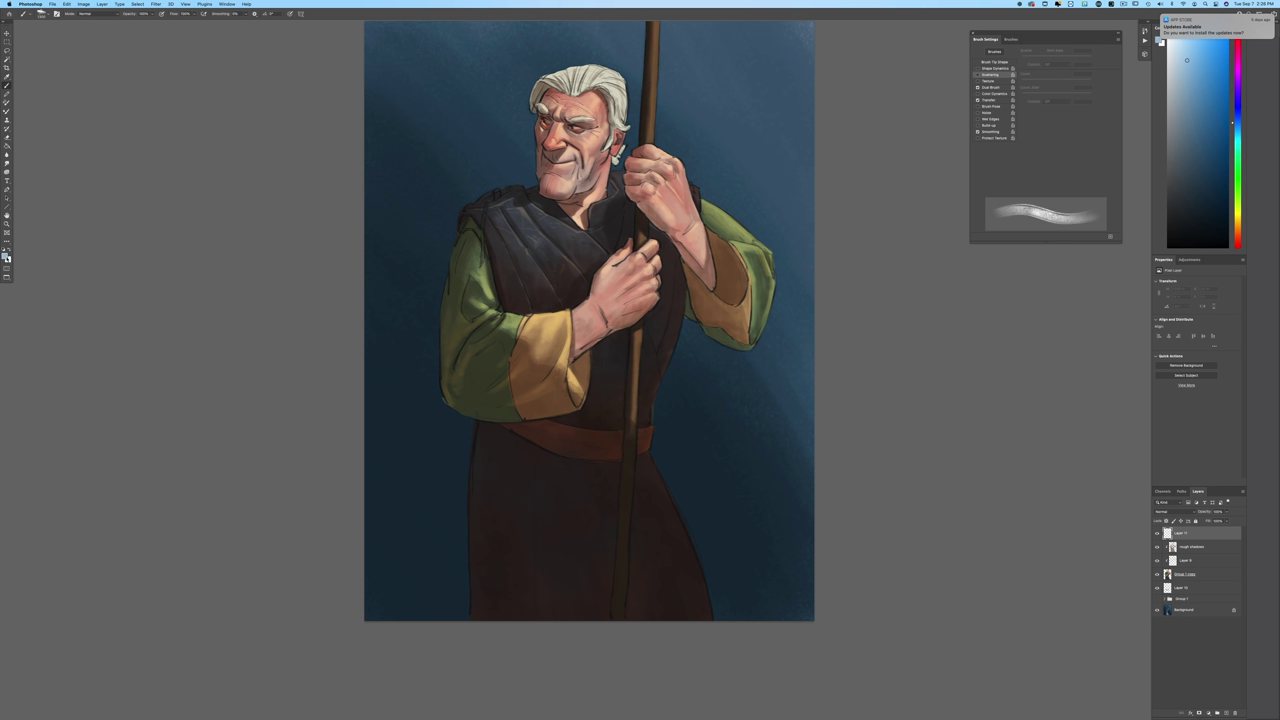
pyautogui.click(7, 256)
pyautogui.moveTo(219, 200); pyautogui.dragTo(218, 203)
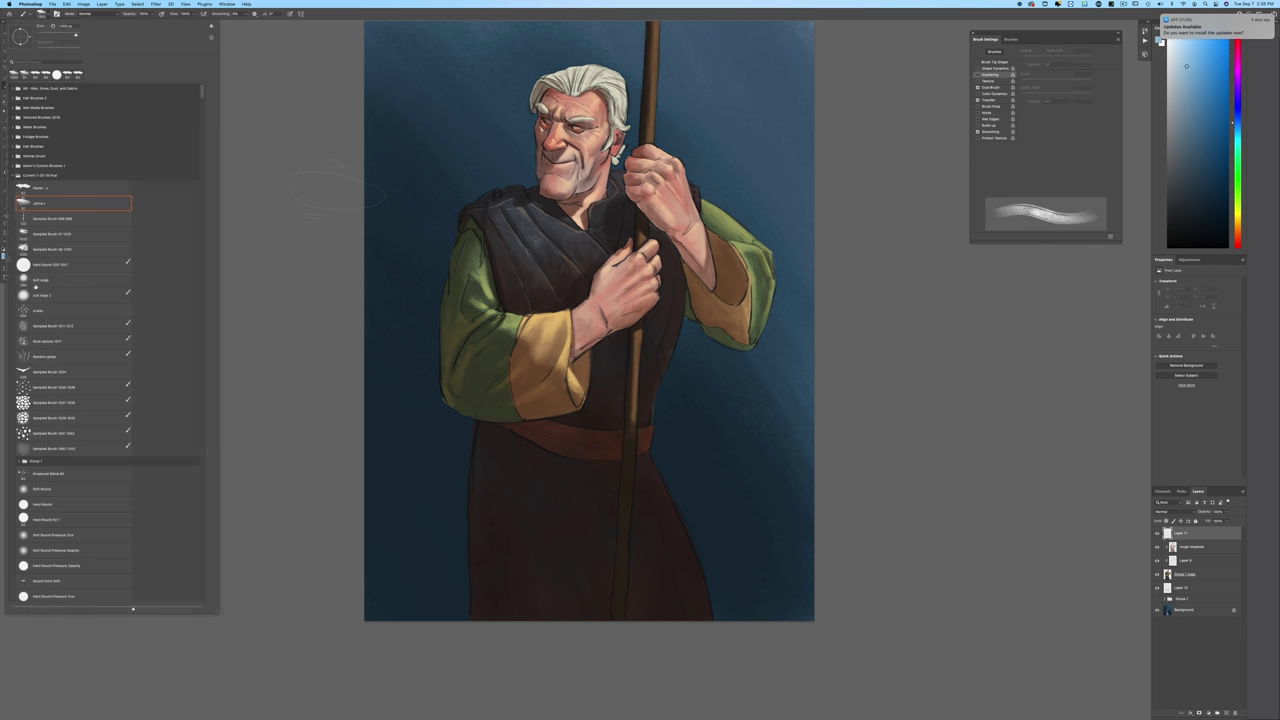
# Step: Choose the soft edge brush, enable pen pressure for its size and opacity, and make it smaller
pyautogui.click(75, 280)
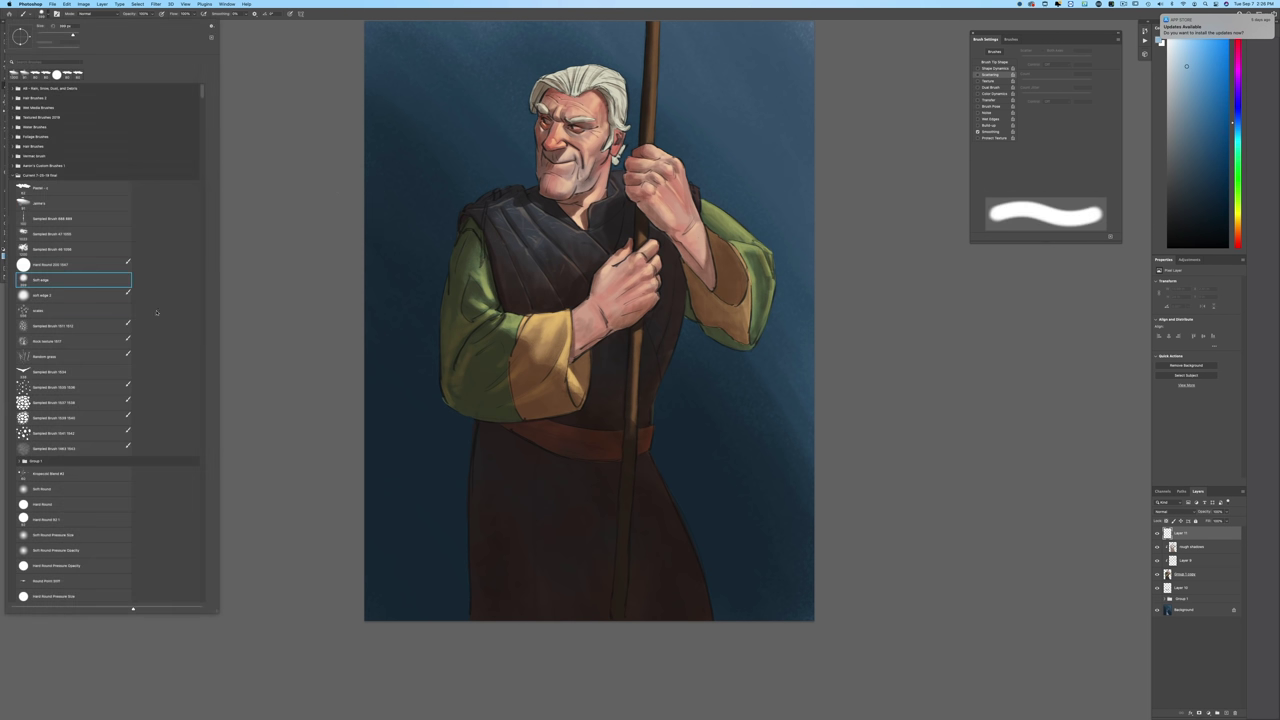
pyautogui.click(259, 333)
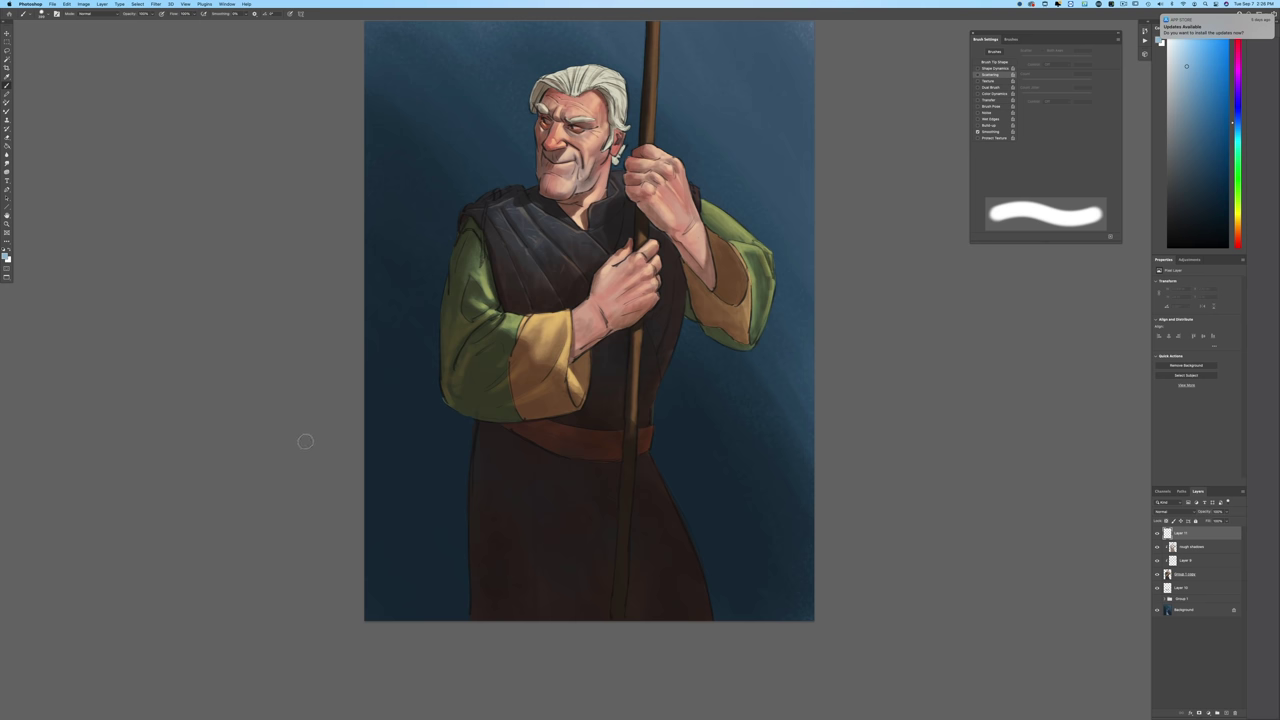
pyautogui.click(289, 13)
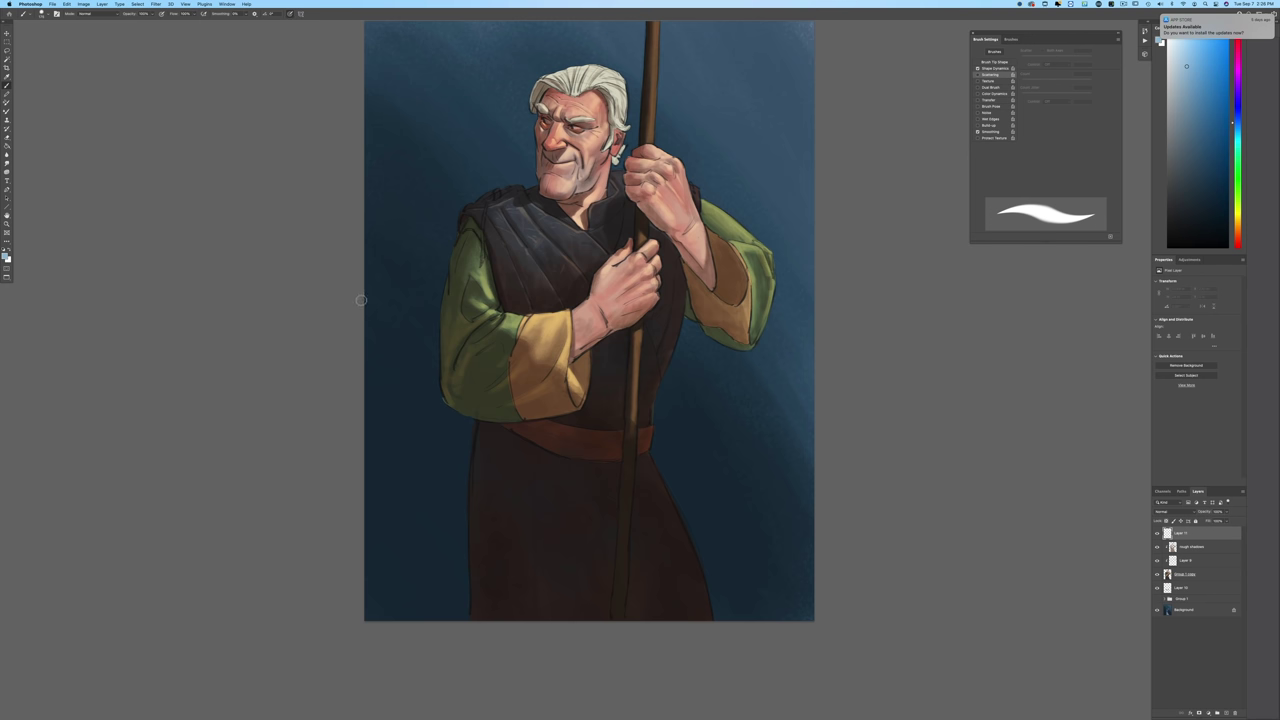
pyautogui.click(161, 13)
pyautogui.press('[')
pyautogui.press('[')
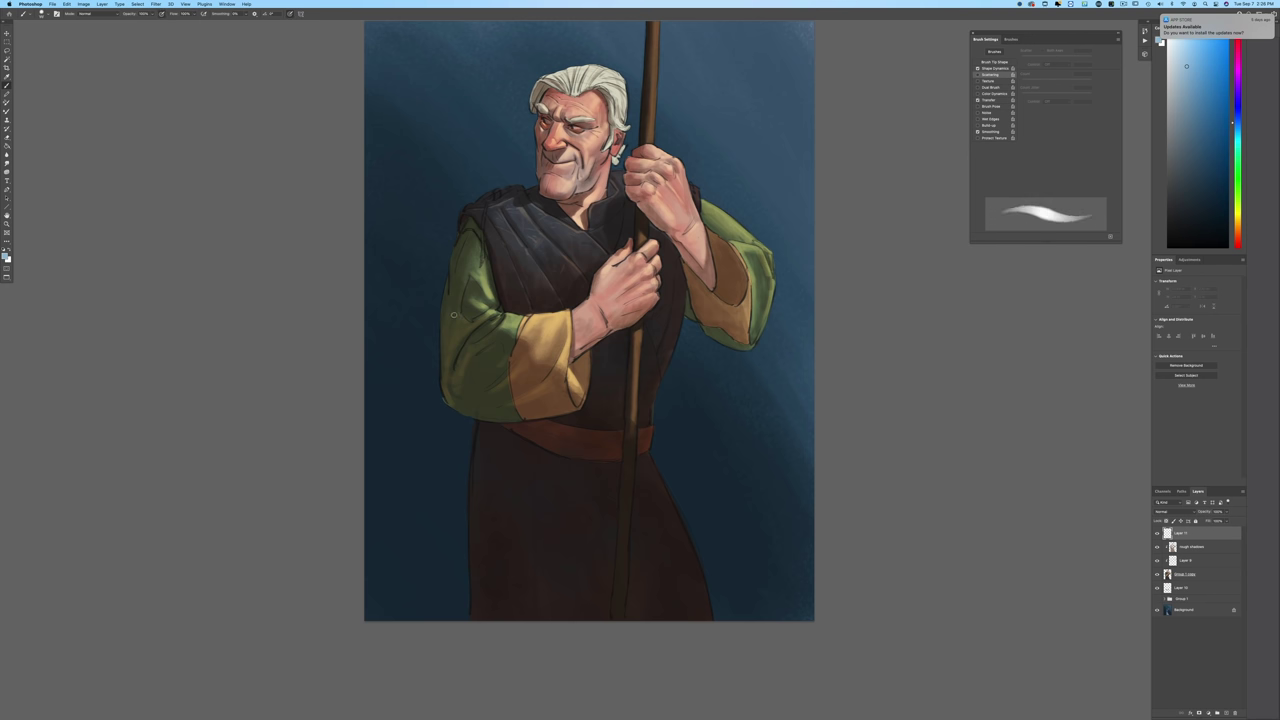
# Step: With a small brush, paint light-blue rim light along the front edge of the hair and the tip of the far eyebrow
pyautogui.press('super+plus')
pyautogui.press('super+plus')
pyautogui.press('super+plus')
pyautogui.scroll(5, 453, 316)
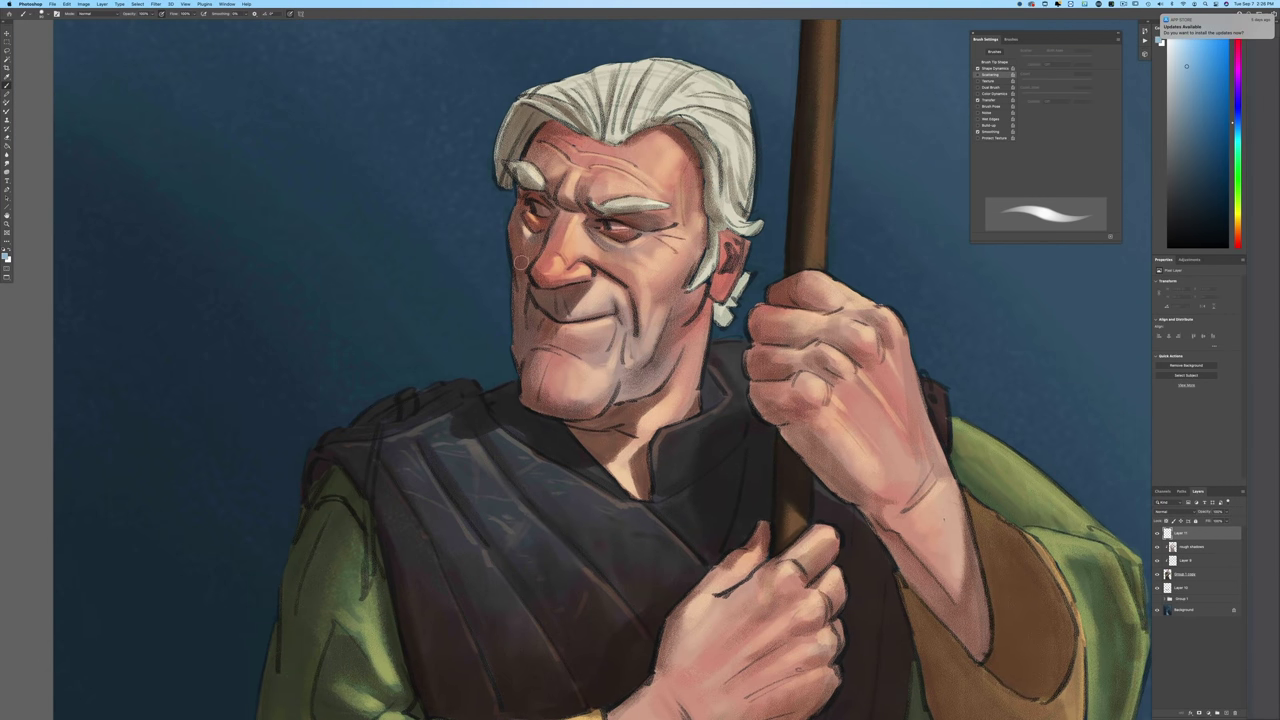
pyautogui.press('[')
pyautogui.press('[')
pyautogui.press('[')
pyautogui.moveTo(531, 137)
pyautogui.mouseDown()
pyautogui.moveTo(514, 177)
pyautogui.moveTo(516, 166)
pyautogui.mouseUp()
pyautogui.moveTo(506, 108); pyautogui.dragTo(498, 184)
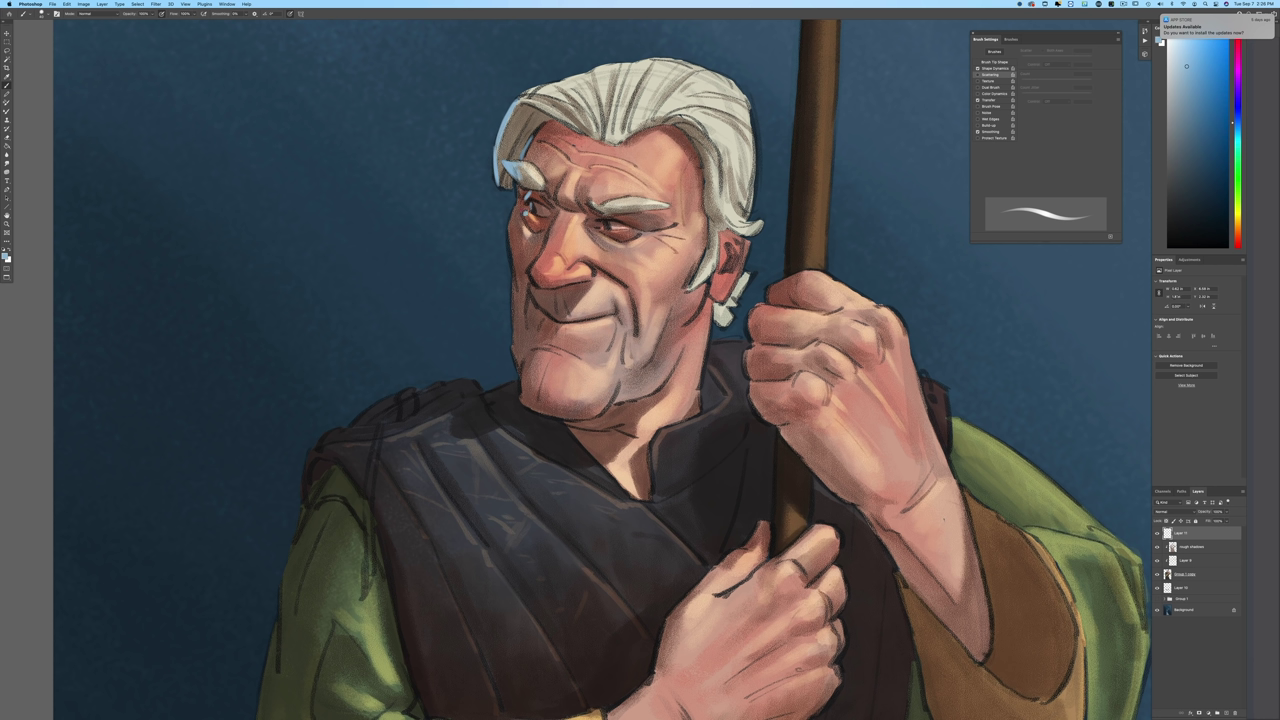
# Step: Paint light-blue rim light beside the far eye, between the brows and down the shadowed edge of the nose
pyautogui.moveTo(523, 215); pyautogui.dragTo(537, 233)
pyautogui.moveTo(555, 190); pyautogui.dragTo(557, 203)
pyautogui.moveTo(547, 189); pyautogui.dragTo(553, 197)
pyautogui.moveTo(559, 207); pyautogui.dragTo(538, 286)
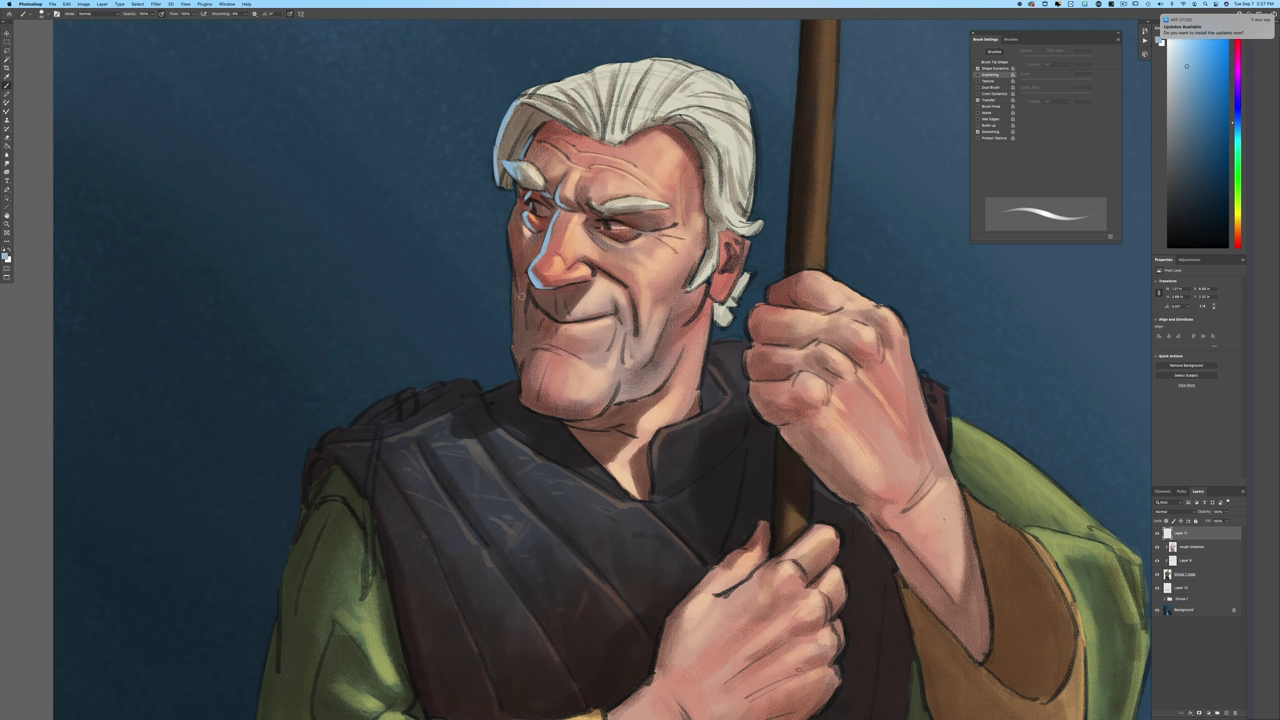
pyautogui.moveTo(580, 203); pyautogui.dragTo(580, 203)
# Step: Paint a light-blue rim along the far cheek from temple to chin, and add a touch beside the upper lip
pyautogui.moveTo(516, 184); pyautogui.dragTo(519, 398)
pyautogui.moveTo(516, 306); pyautogui.dragTo(520, 400)
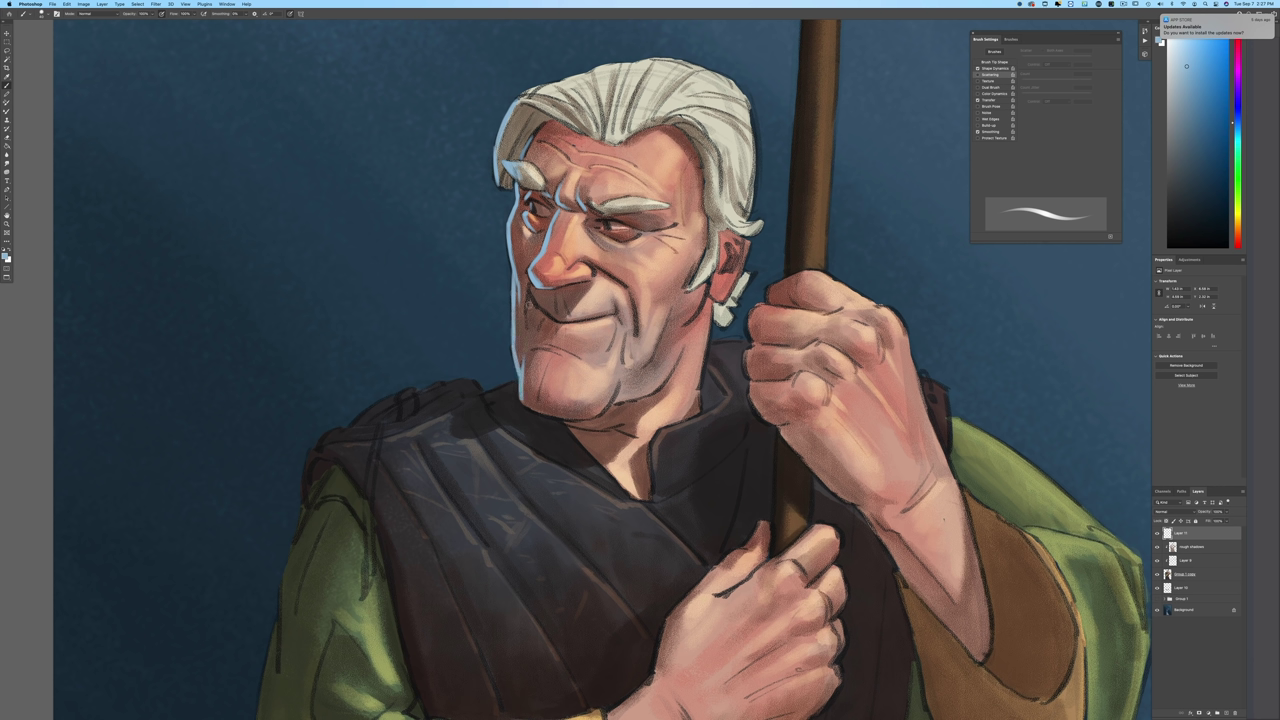
pyautogui.moveTo(518, 356); pyautogui.dragTo(521, 398)
pyautogui.moveTo(530, 284); pyautogui.dragTo(541, 308)
# Step: Turn off pen pressure for brush size and softly blend light blue inward along the cheek, chin and mouth
pyautogui.click(290, 14)
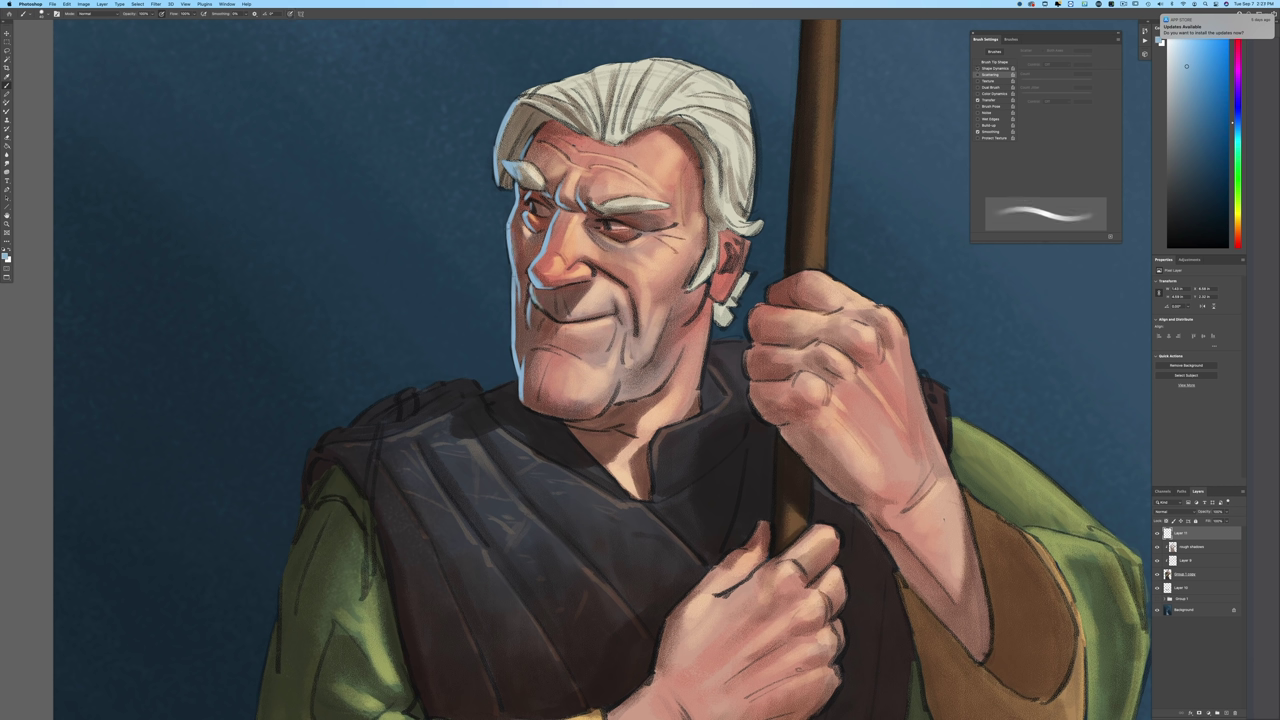
pyautogui.moveTo(514, 232); pyautogui.dragTo(520, 290)
pyautogui.moveTo(515, 205); pyautogui.dragTo(516, 224)
pyautogui.moveTo(519, 320); pyautogui.dragTo(532, 384)
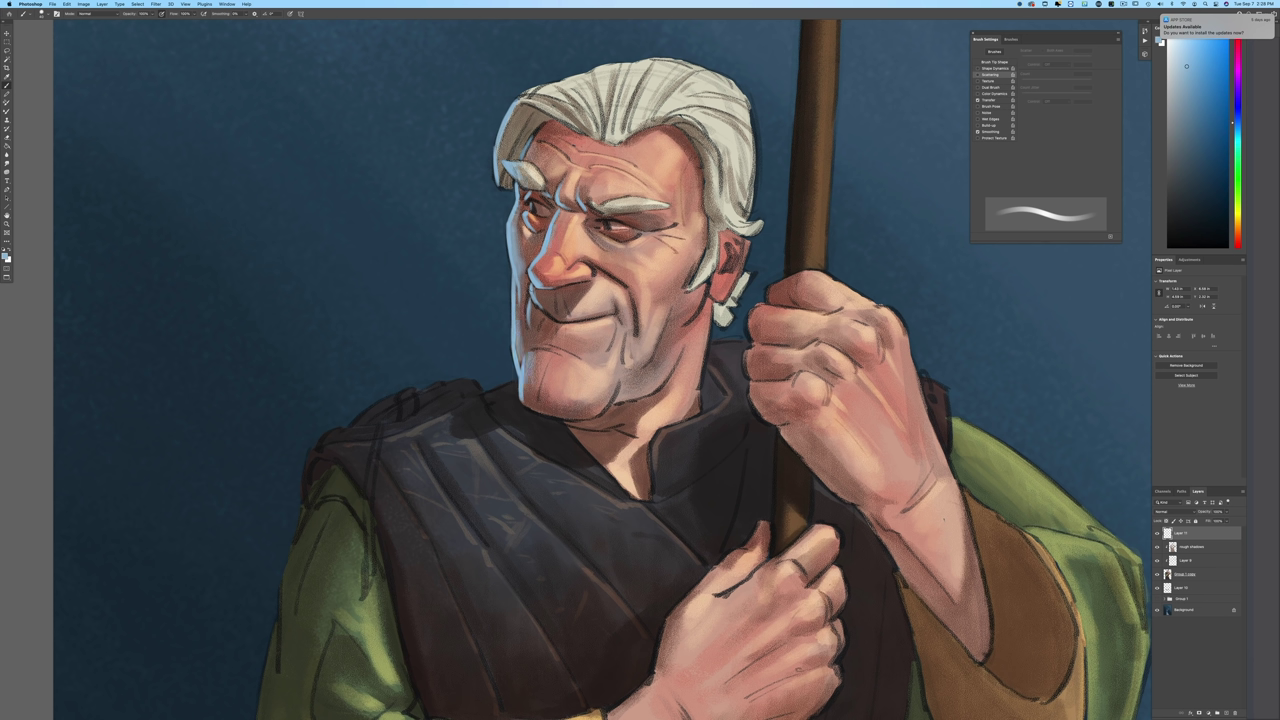
pyautogui.moveTo(536, 286); pyautogui.dragTo(534, 322)
# Step: Shrink the brush and paint thin light-blue rims along the collar beside the jaw and neck, undoing unwanted strokes
pyautogui.press('[')
pyautogui.press('[')
pyautogui.press('[')
pyautogui.press('[')
pyautogui.press('[')
pyautogui.moveTo(554, 418); pyautogui.dragTo(627, 496)
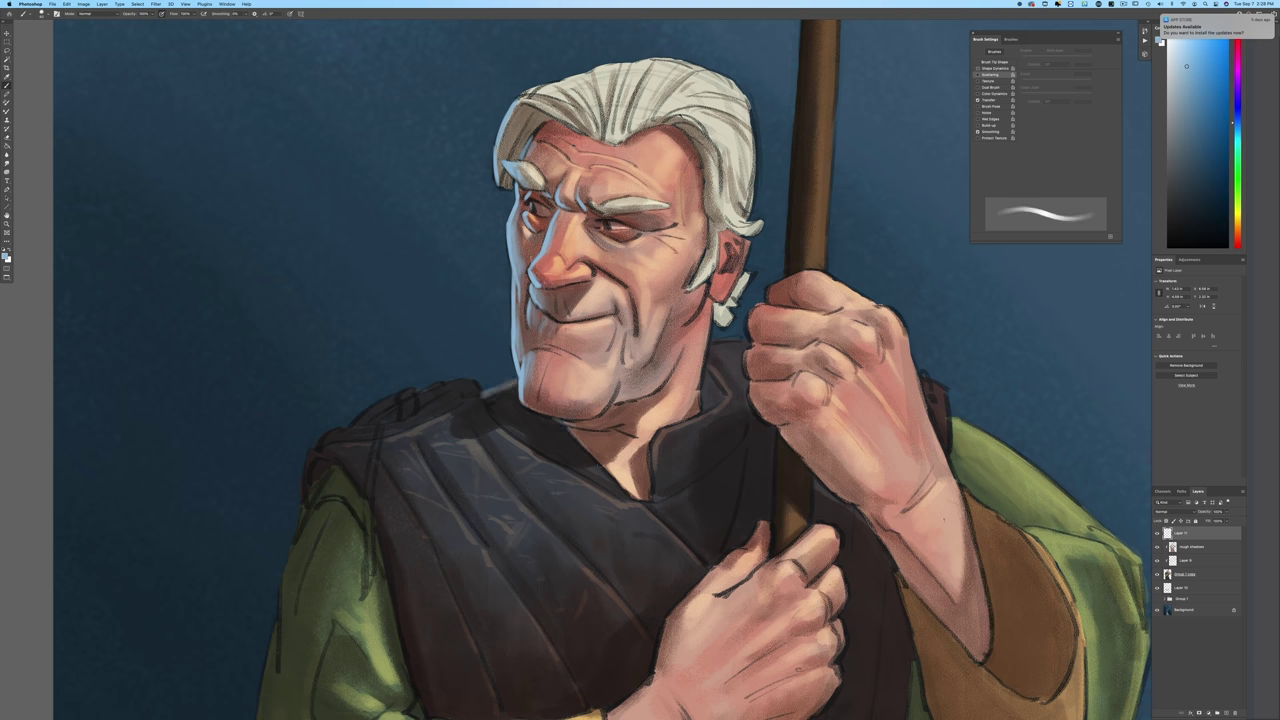
pyautogui.hotkey('ctrl', 'z')
pyautogui.hotkey('ctrl', 'z')
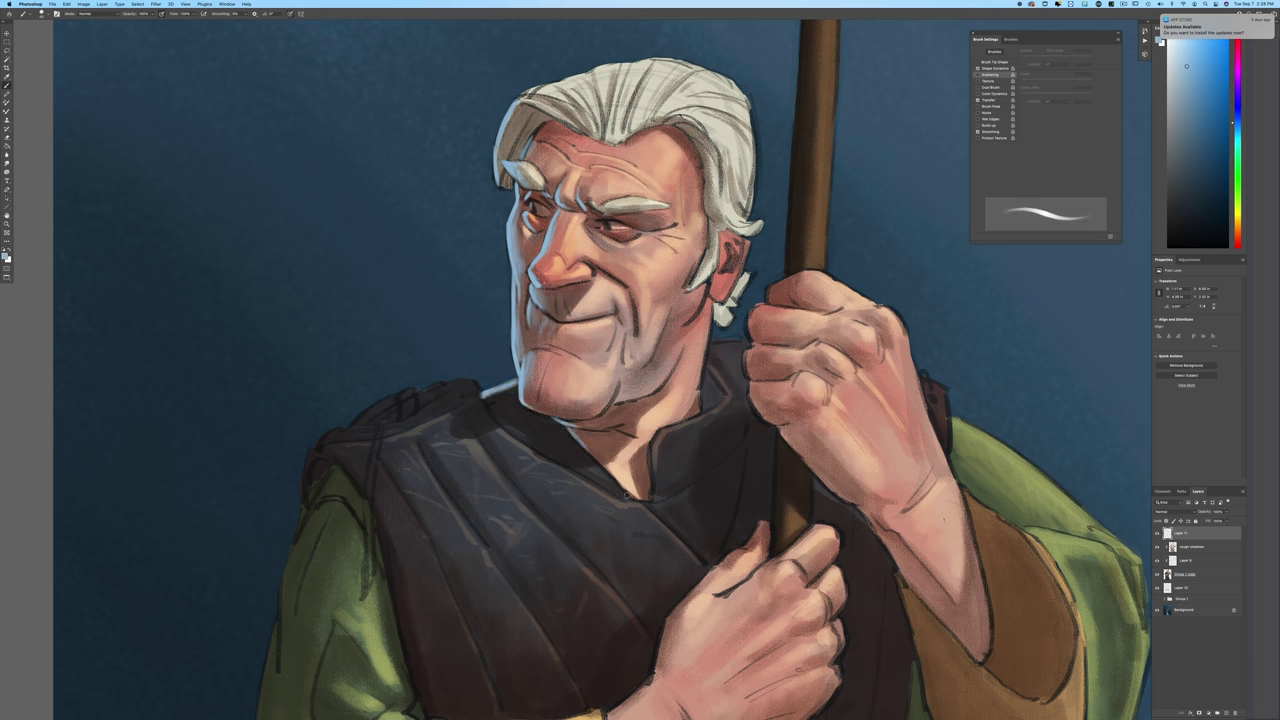
# Step: Paint light-blue rim strokes over the gathered cloth folds on top of the shoulder beside the jaw
pyautogui.press('super+minus')
pyautogui.press('super+minus')
pyautogui.press('super+plus')
pyautogui.press('super+plus')
pyautogui.moveTo(478, 382); pyautogui.dragTo(482, 394)
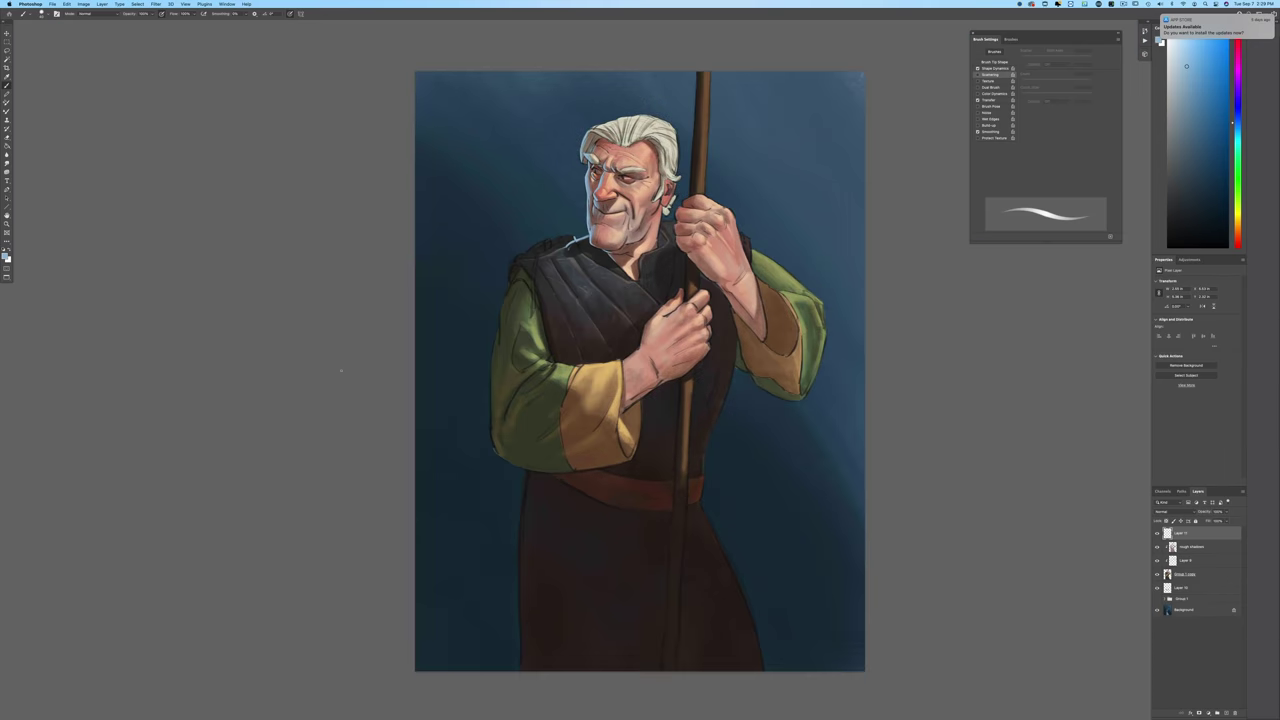
pyautogui.press('super+plus')
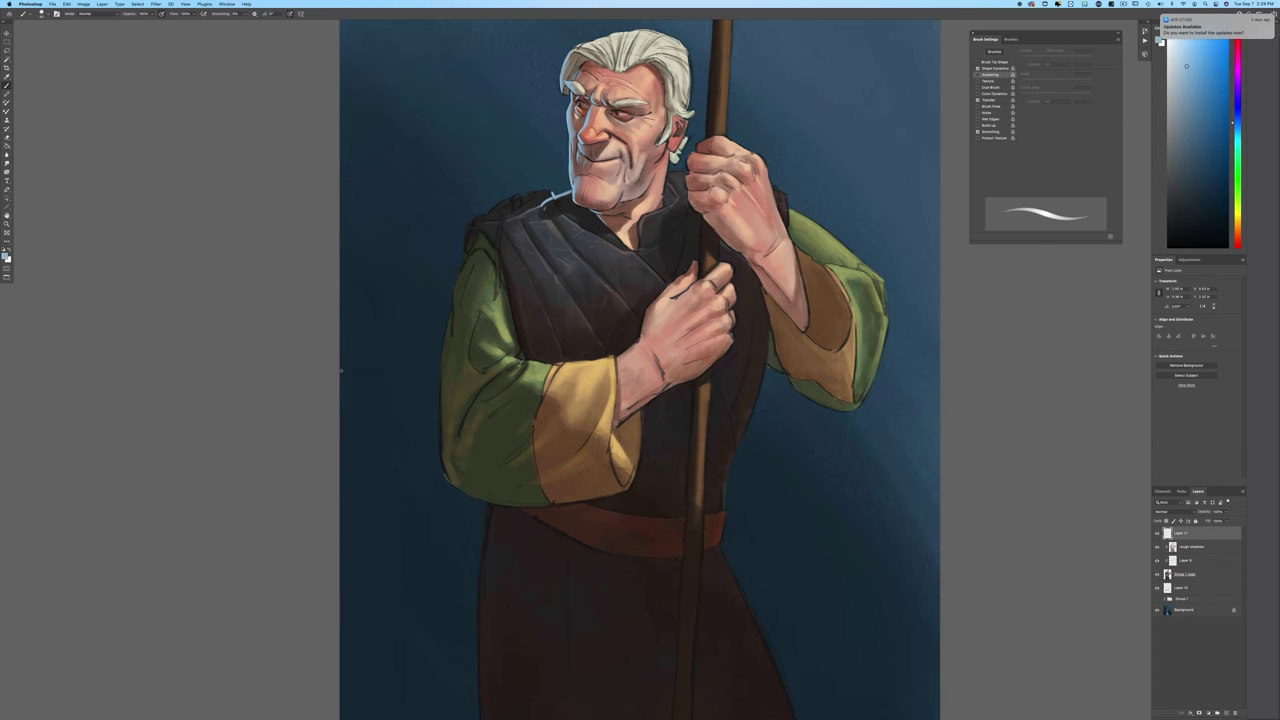
pyautogui.press('super+plus')
pyautogui.moveTo(104, 390)
pyautogui.mouseDown()
pyautogui.moveTo(206, 554)
pyautogui.moveTo(186, 612)
pyautogui.mouseUp()
pyautogui.moveTo(592, 332)
pyautogui.mouseDown()
pyautogui.moveTo(560, 330)
pyautogui.moveTo(535, 356)
pyautogui.moveTo(547, 333)
pyautogui.moveTo(494, 362)
pyautogui.moveTo(521, 353)
pyautogui.mouseUp()
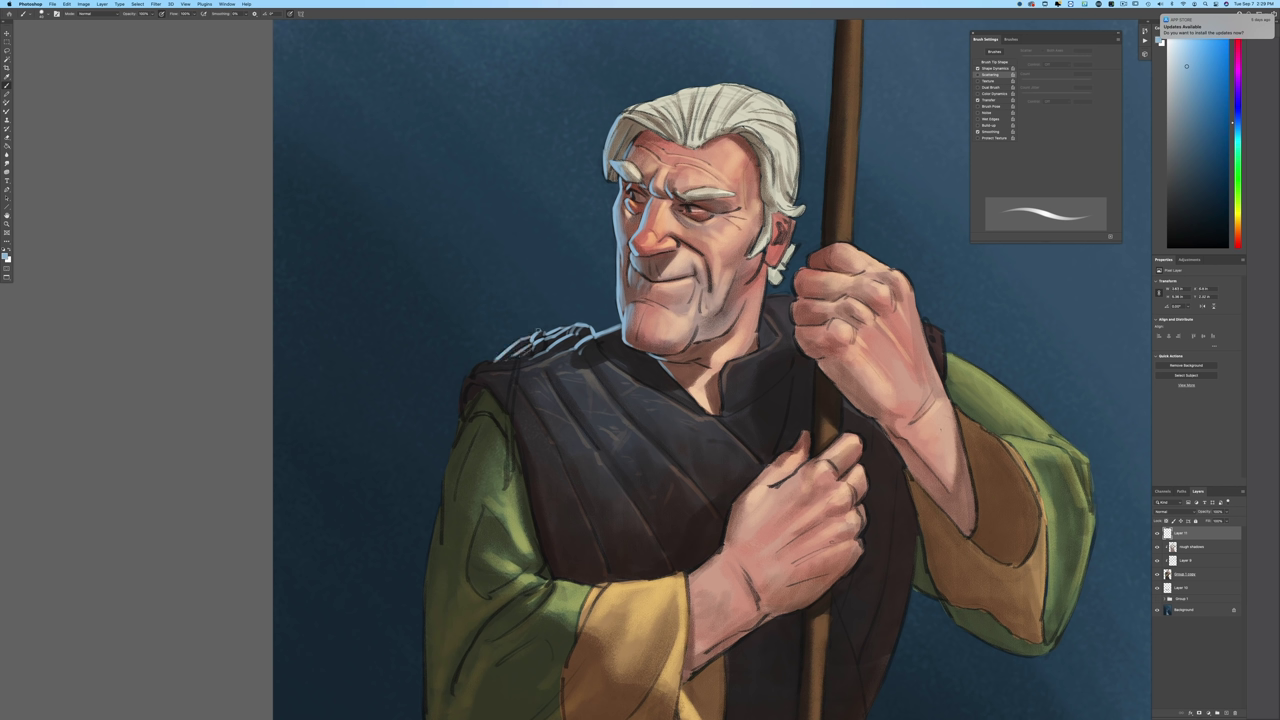
# Step: Paint light-blue rim strokes down the shoulder seam, around the outer shoulder and along the outer edge of the green sleeve
pyautogui.moveTo(520, 358); pyautogui.dragTo(506, 484)
pyautogui.moveTo(492, 360)
pyautogui.mouseDown()
pyautogui.moveTo(475, 369)
pyautogui.moveTo(455, 434)
pyautogui.mouseUp()
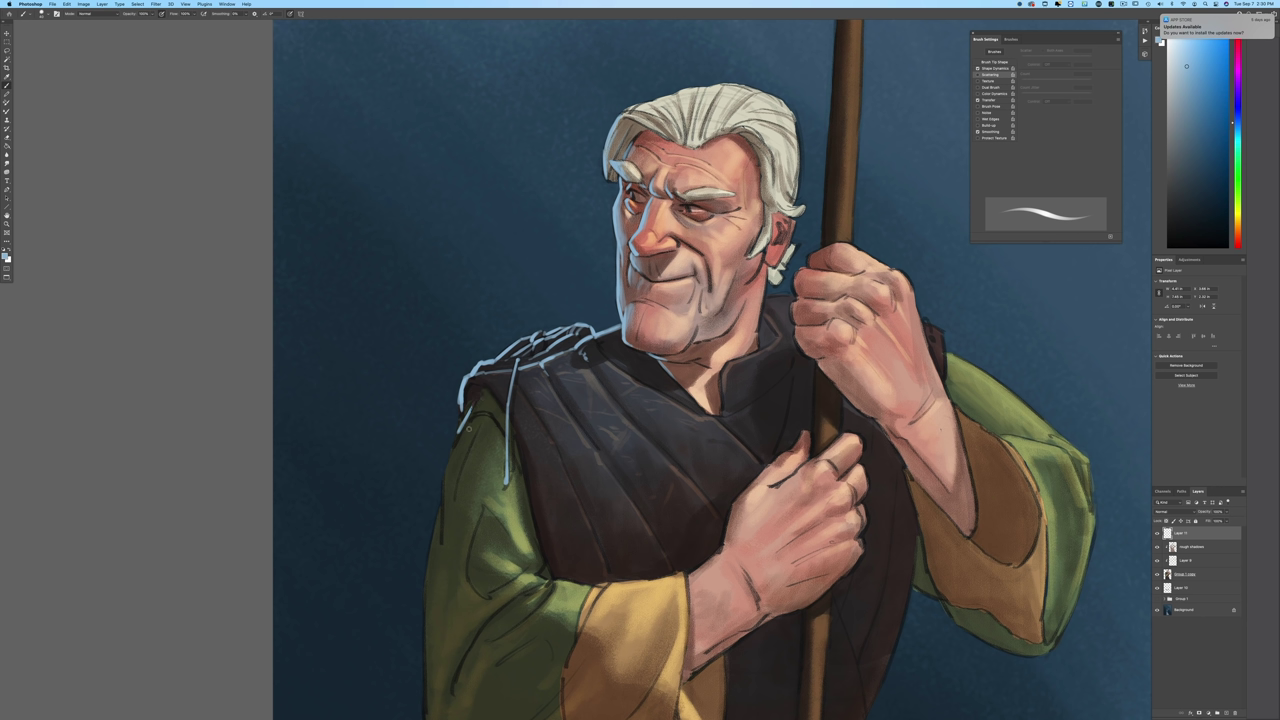
pyautogui.moveTo(460, 412); pyautogui.dragTo(445, 526)
pyautogui.press('super+equal')
pyautogui.press('super+equal')
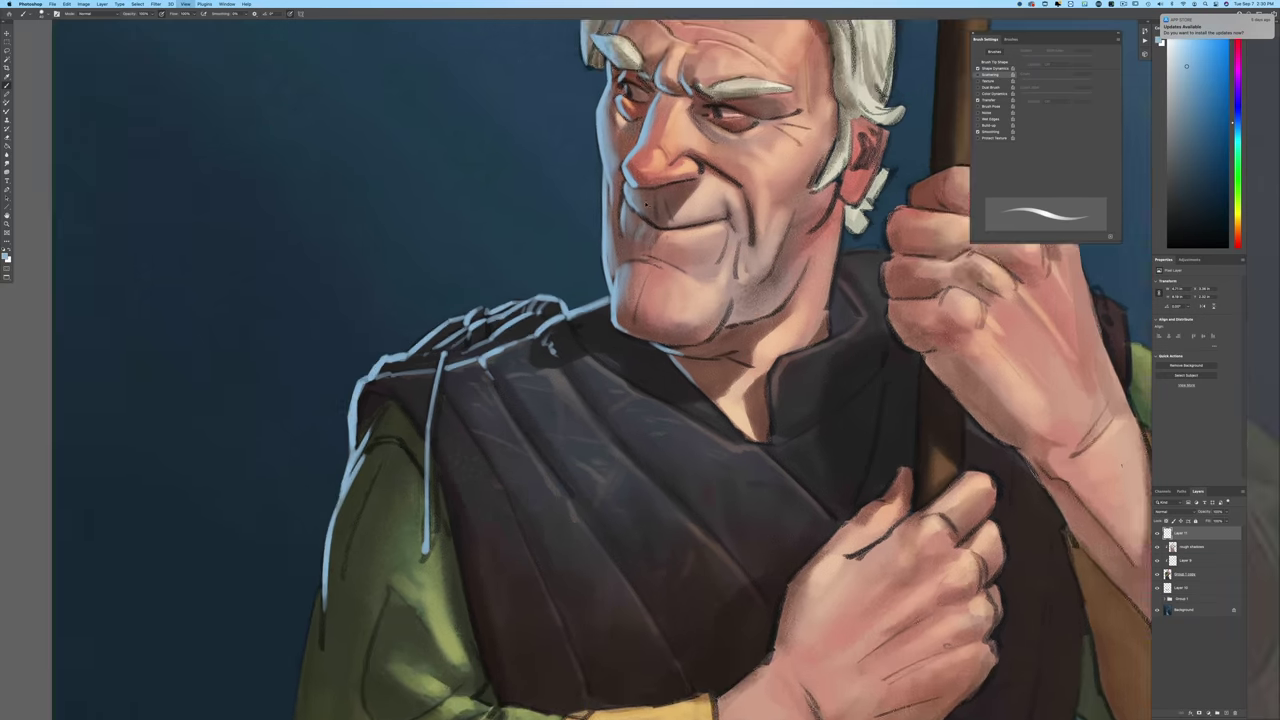
pyautogui.moveTo(195, 410); pyautogui.dragTo(180, 605)
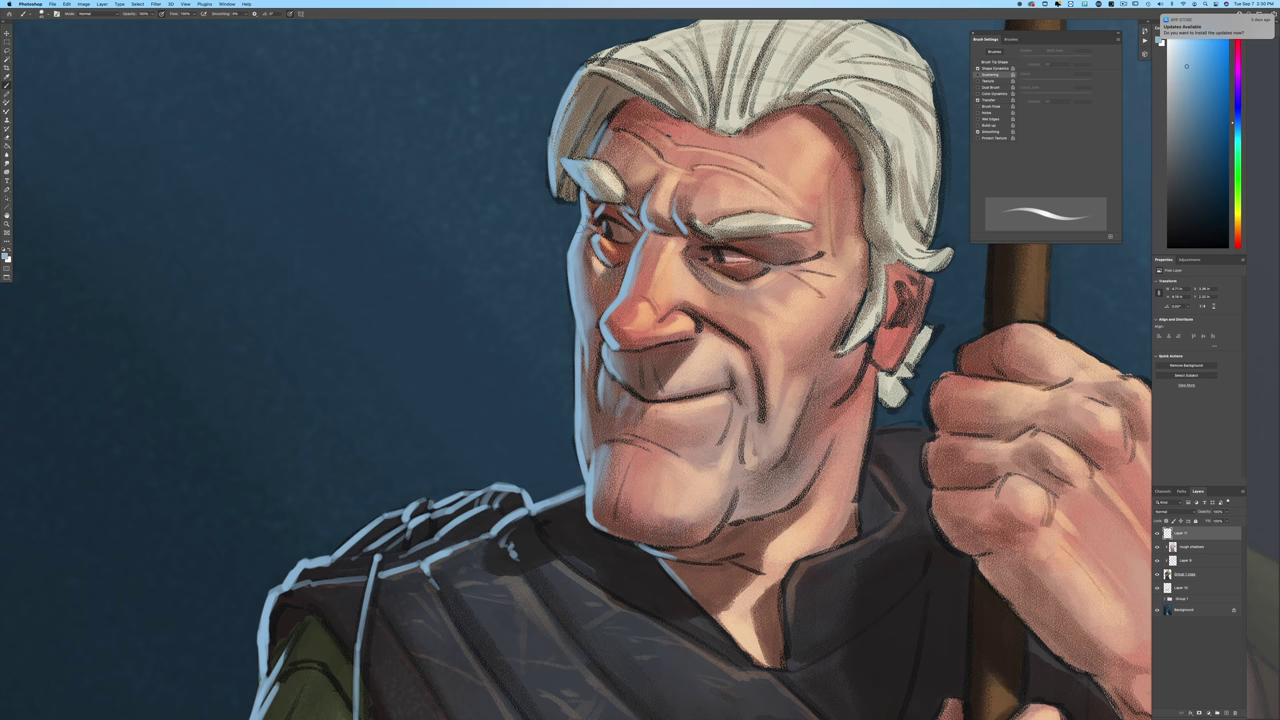
pyautogui.moveTo(151, 520); pyautogui.dragTo(280, 317)
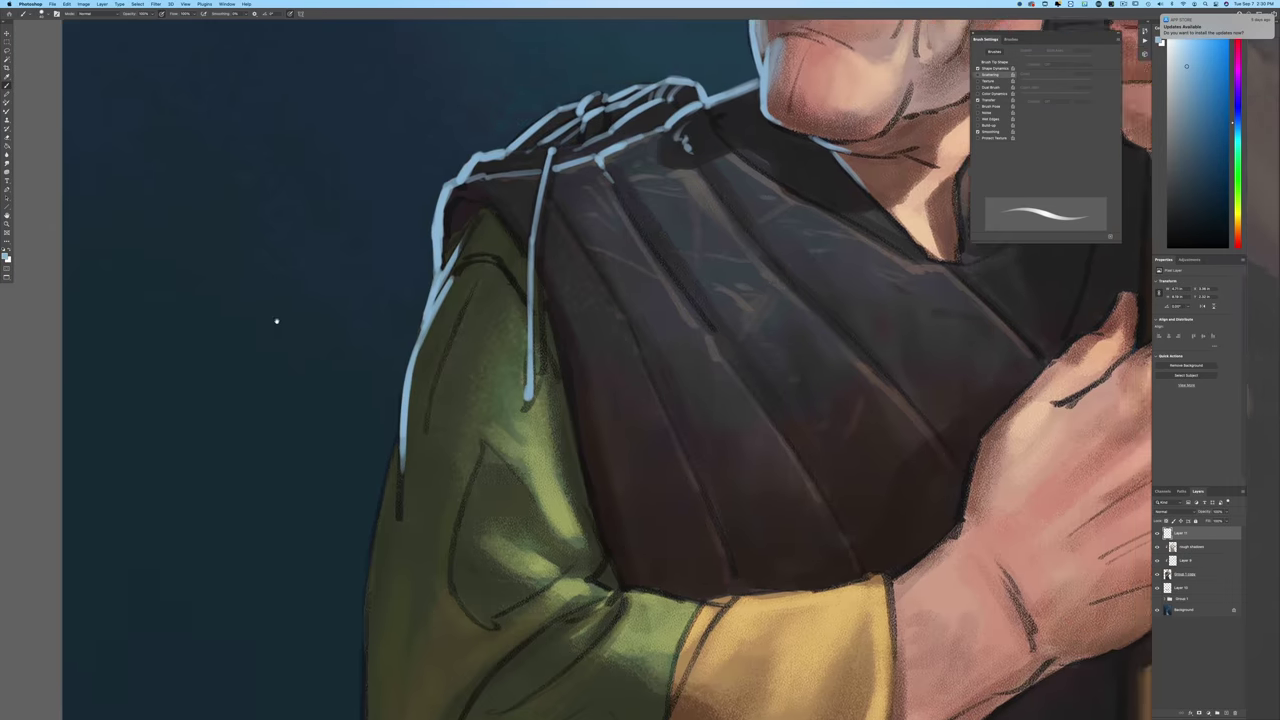
pyautogui.moveTo(468, 222); pyautogui.dragTo(447, 274)
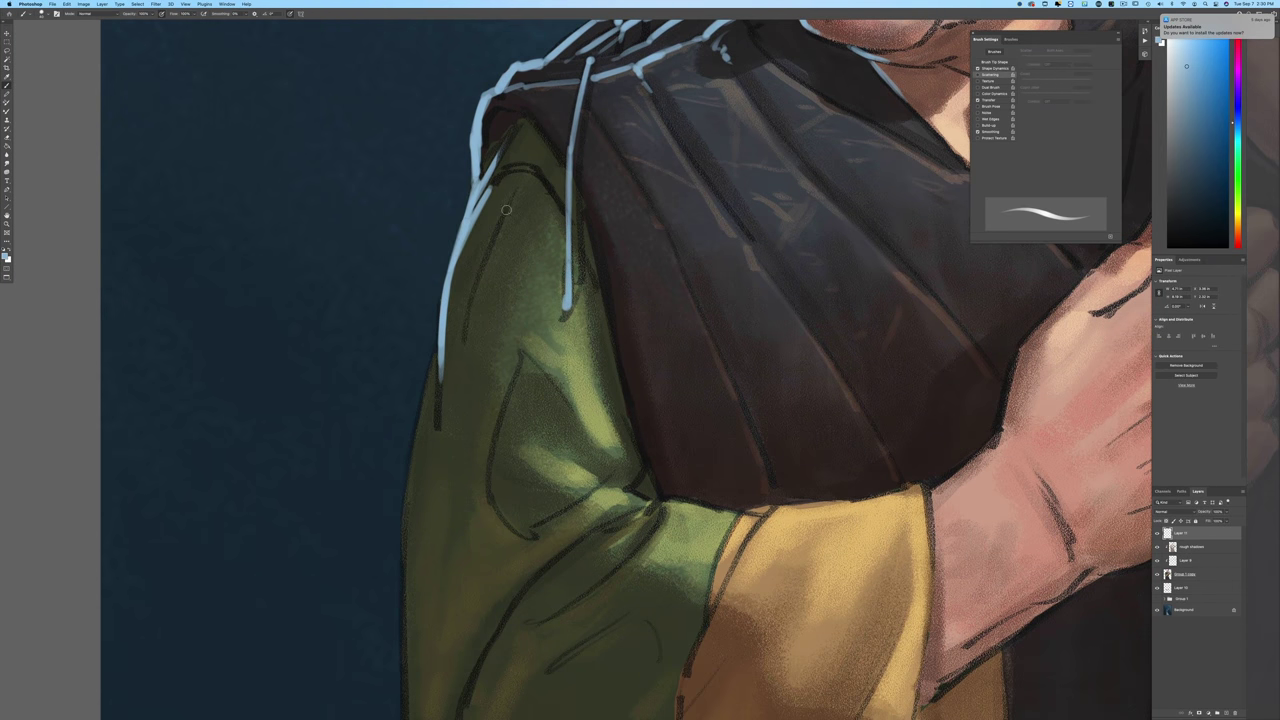
pyautogui.moveTo(514, 189); pyautogui.dragTo(492, 268)
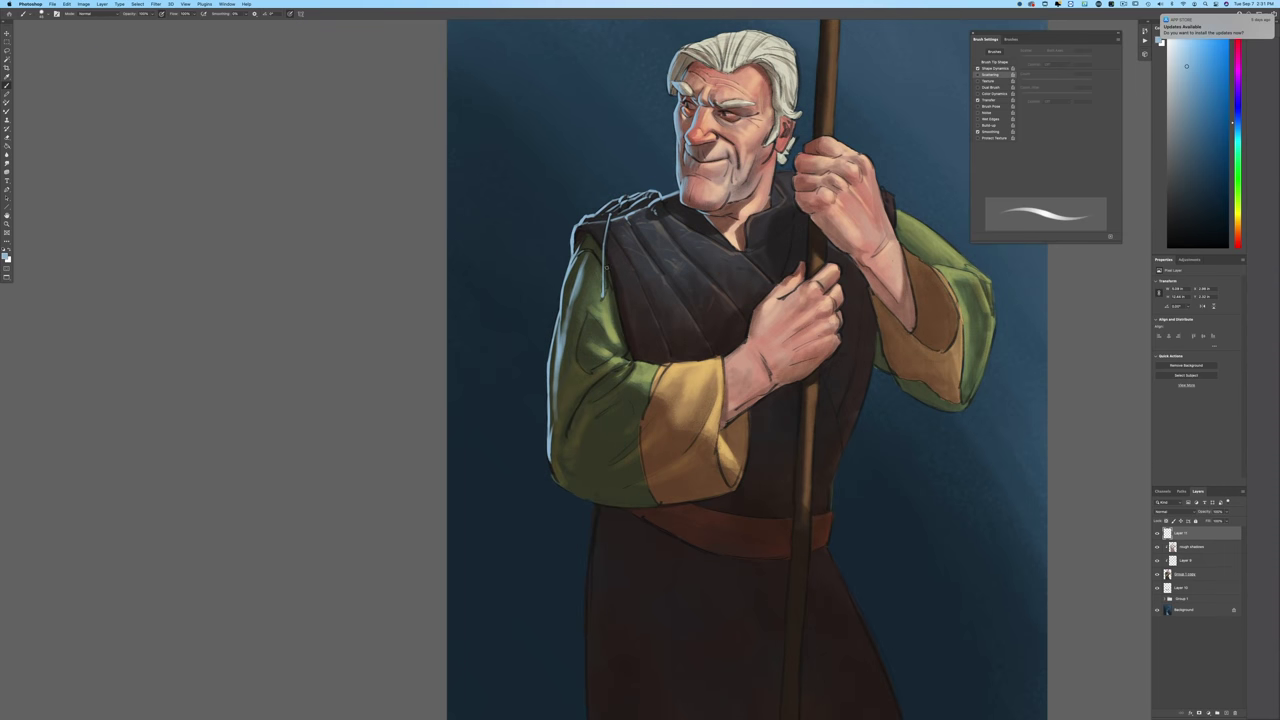
# Step: Extend the light-blue rim along the armhole, back collar, lower sleeve and robe skirt edge, softly blending it inward on the skirt
pyautogui.moveTo(590, 234); pyautogui.dragTo(622, 331)
pyautogui.moveTo(789, 171); pyautogui.dragTo(776, 172)
pyautogui.moveTo(549, 458); pyautogui.dragTo(557, 483)
pyautogui.moveTo(596, 507); pyautogui.dragTo(592, 537)
pyautogui.moveTo(359, 470); pyautogui.dragTo(321, 170)
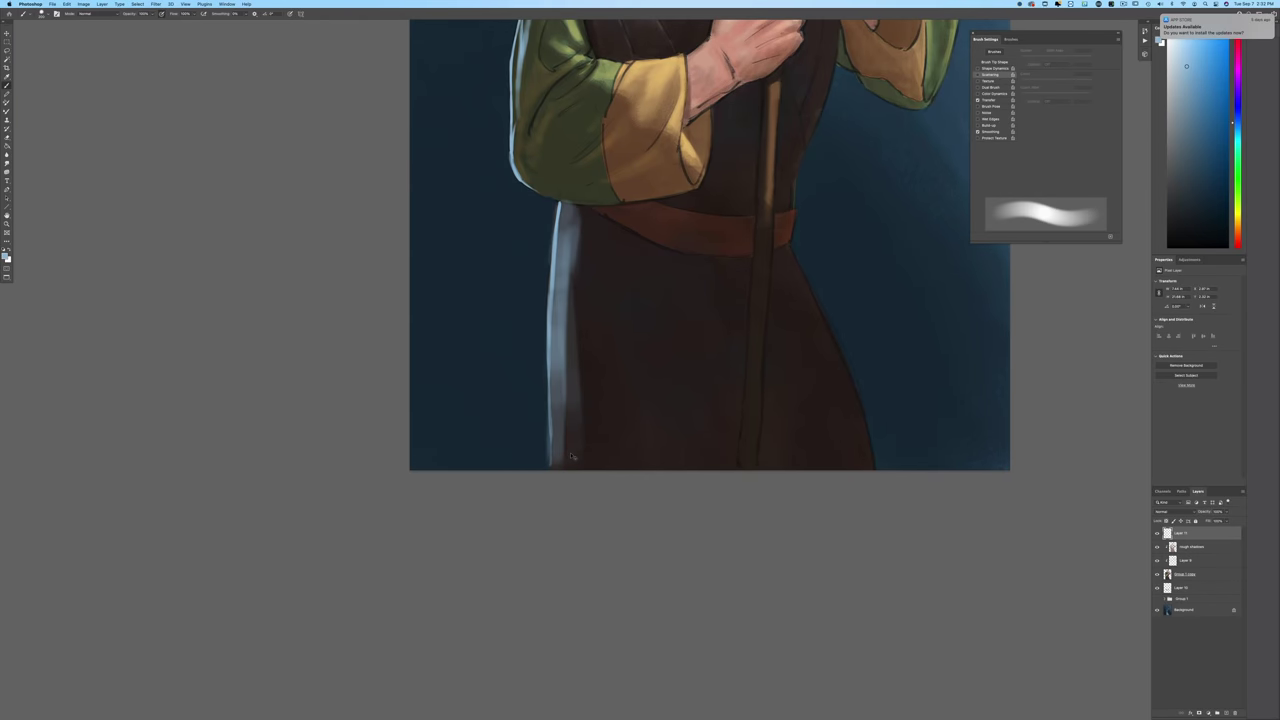
pyautogui.press('super+minus')
pyautogui.press('super+minus')
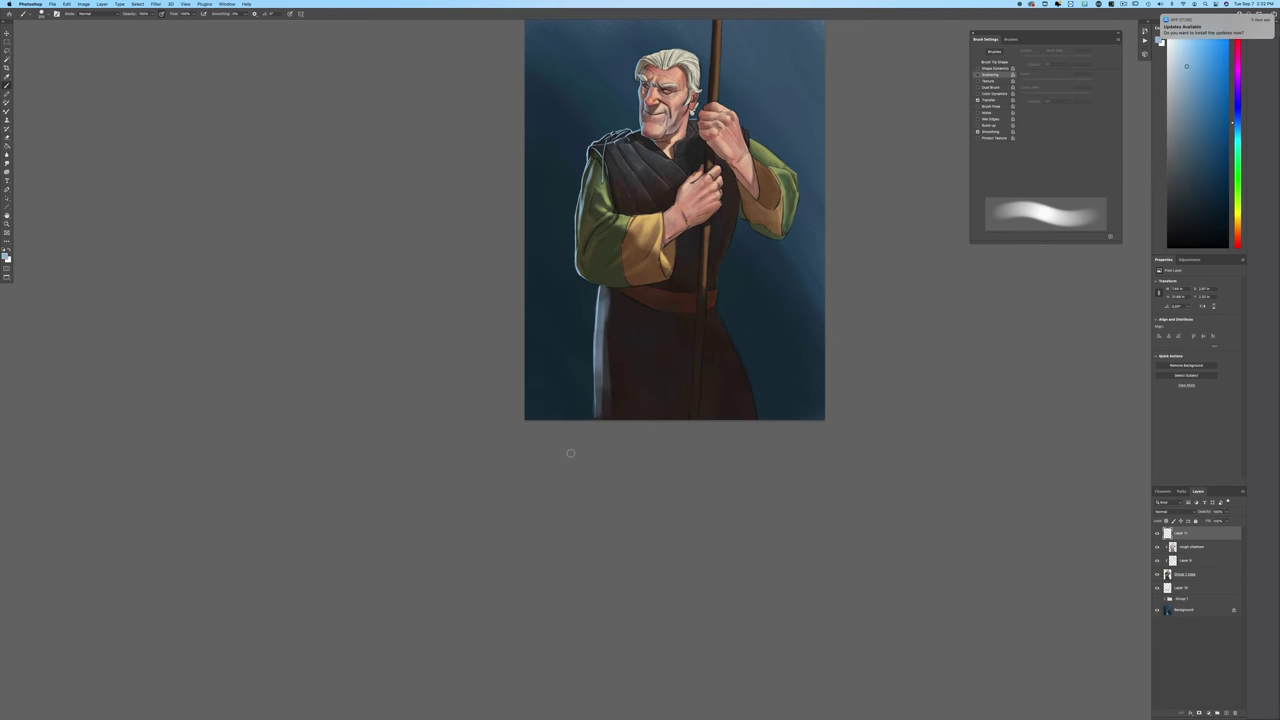
pyautogui.press('super+plus')
pyautogui.press('super+plus')
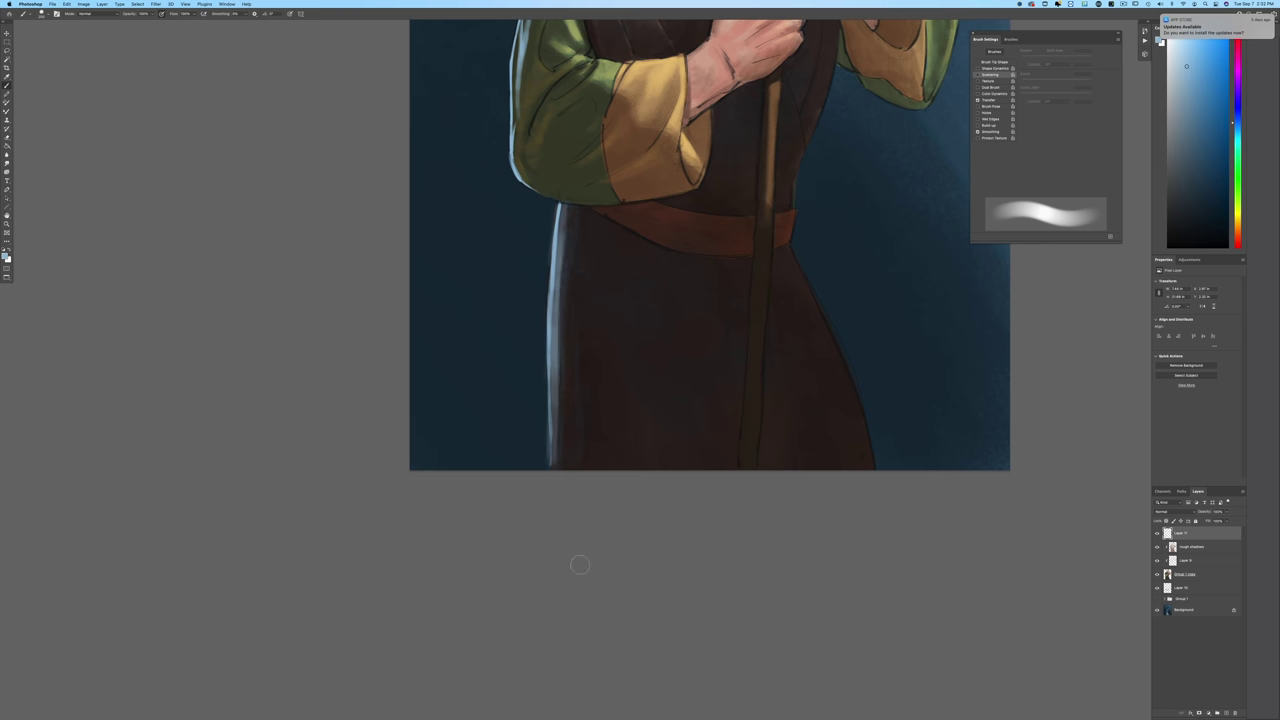
# Step: Change the foreground colour to a brighter, paler blue with a slightly greener hue
pyautogui.press('super+minus')
pyautogui.press('super+plus')
pyautogui.press('super+plus')
pyautogui.press('super+plus')
pyautogui.press('super+plus')
pyautogui.press('super+plus')
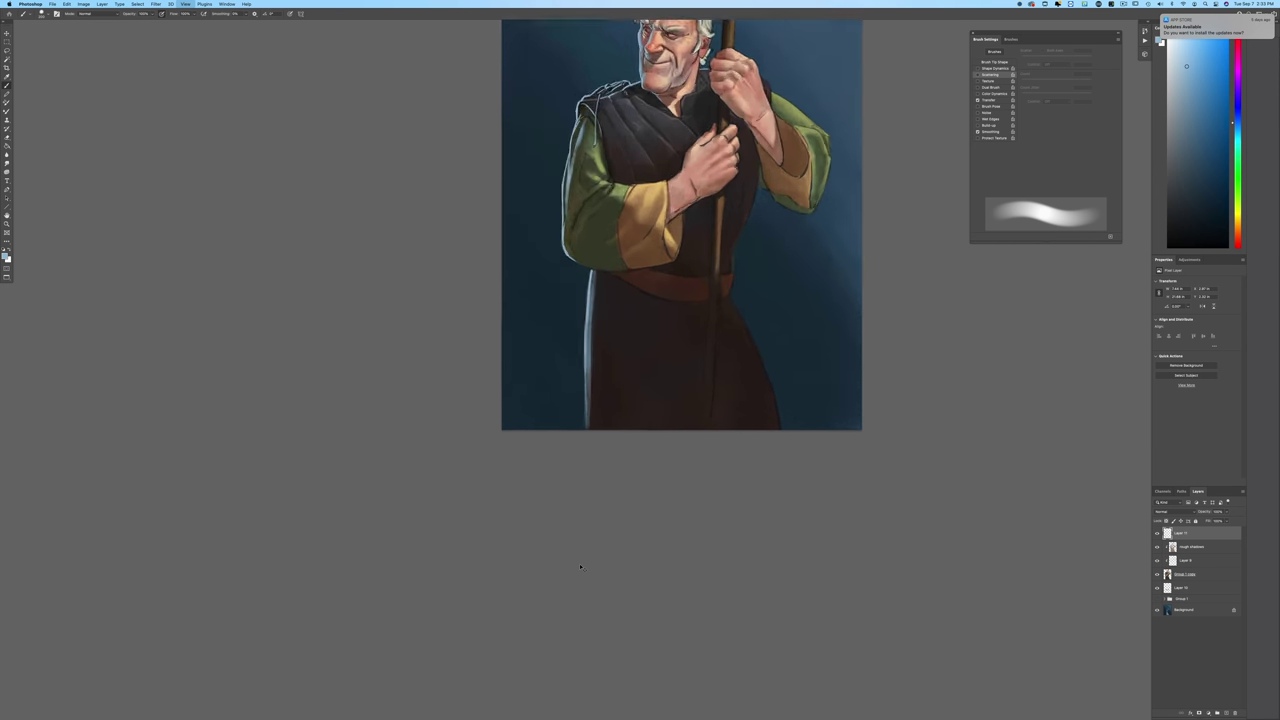
pyautogui.scroll(15, 186, 571)
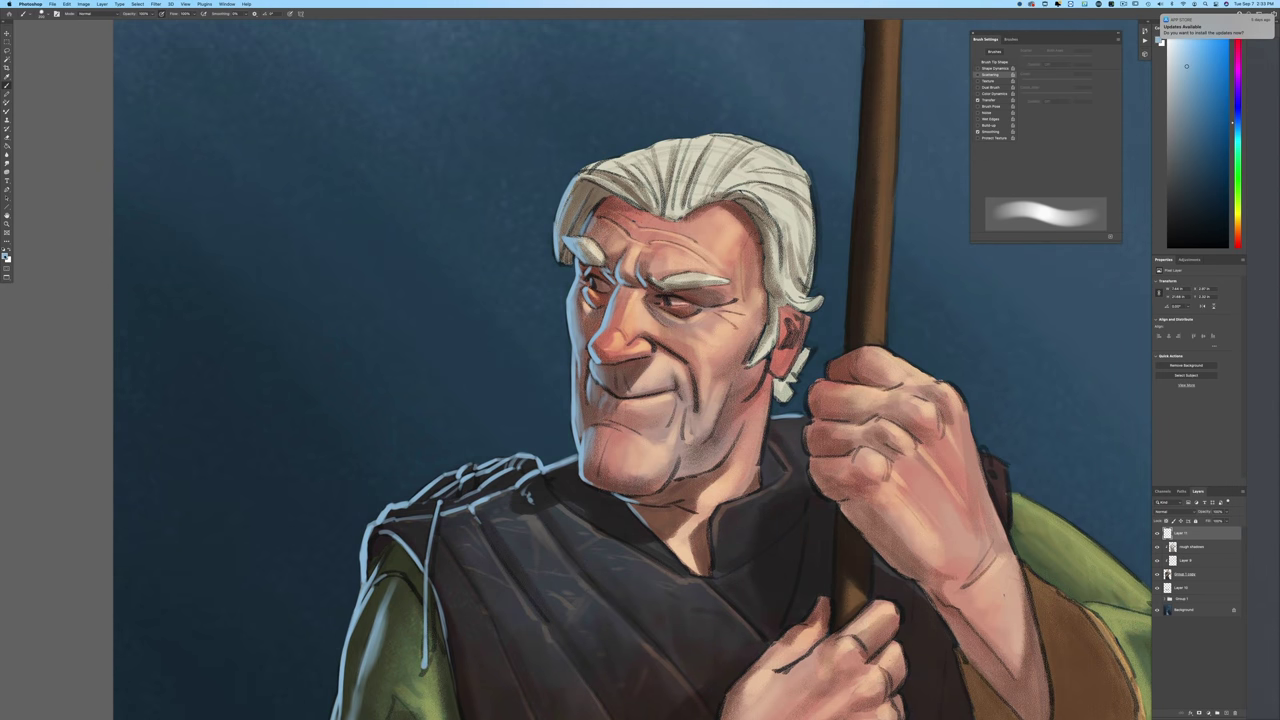
pyautogui.click(6, 258)
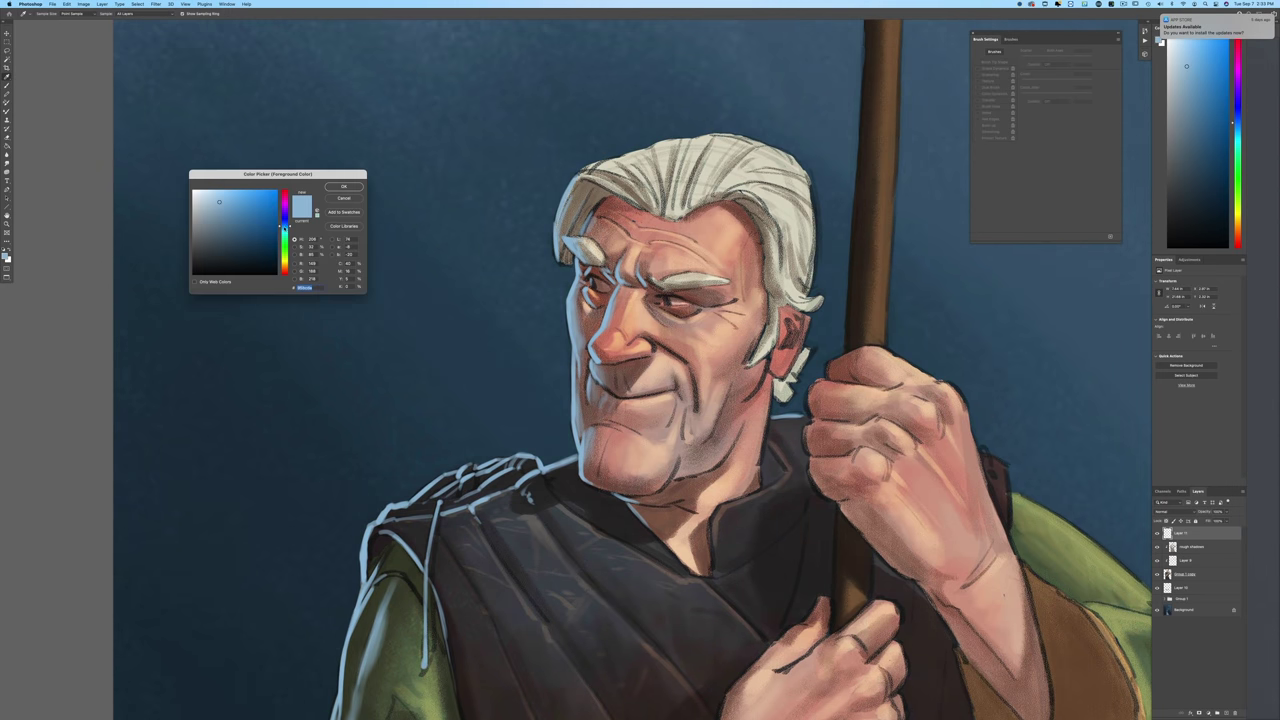
pyautogui.moveTo(284, 227); pyautogui.dragTo(284, 229)
pyautogui.click(212, 194)
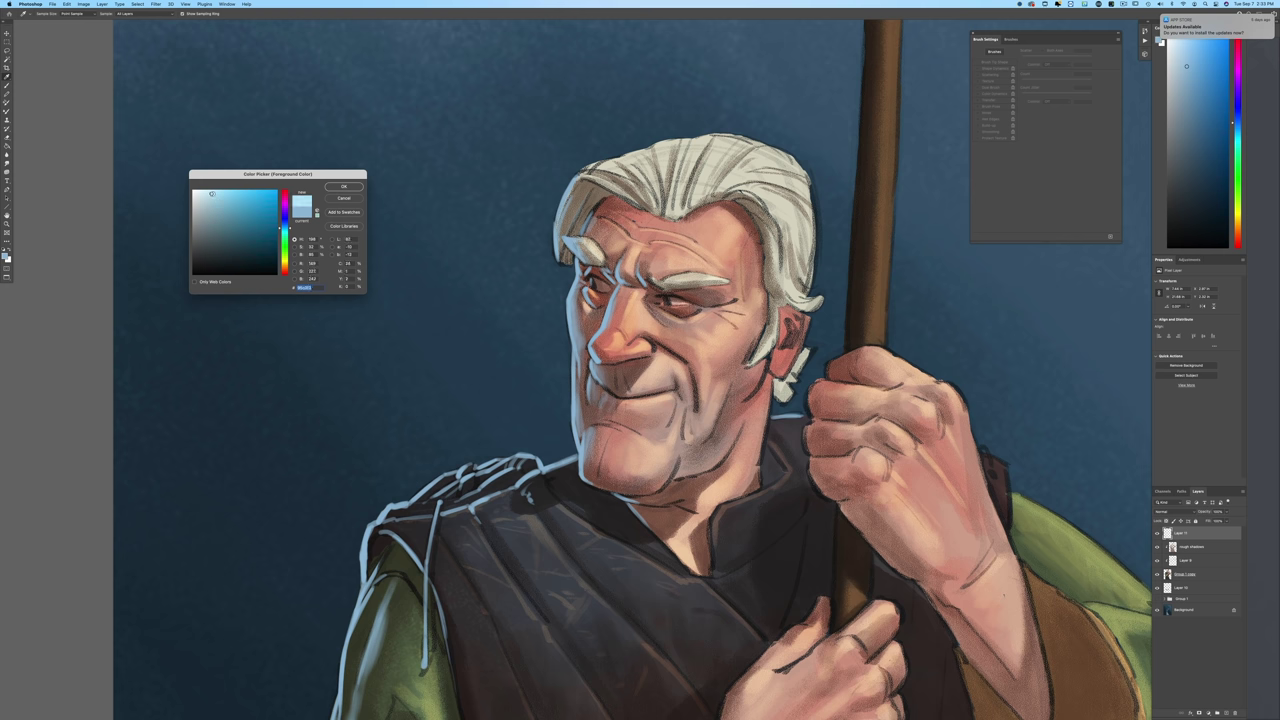
pyautogui.click(333, 189)
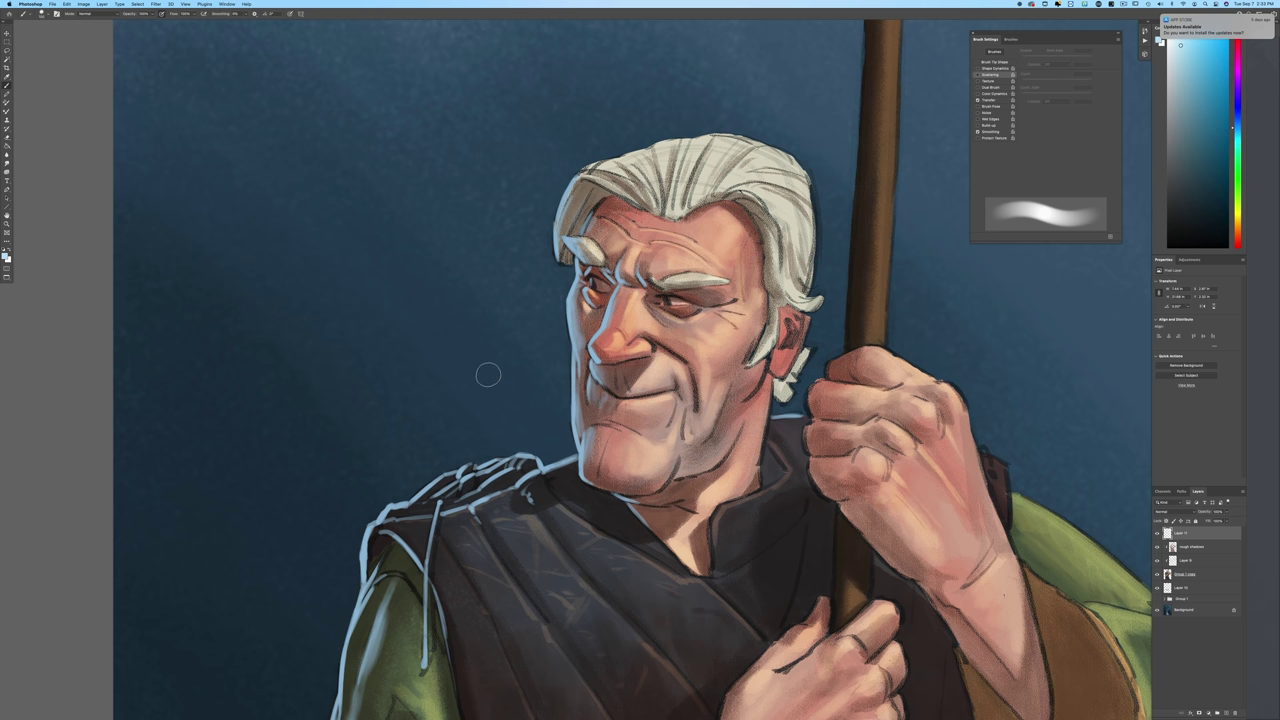
# Step: Turn pen pressure for brush size back on and shift the foreground colour to a near-white cyan
pyautogui.click(290, 13)
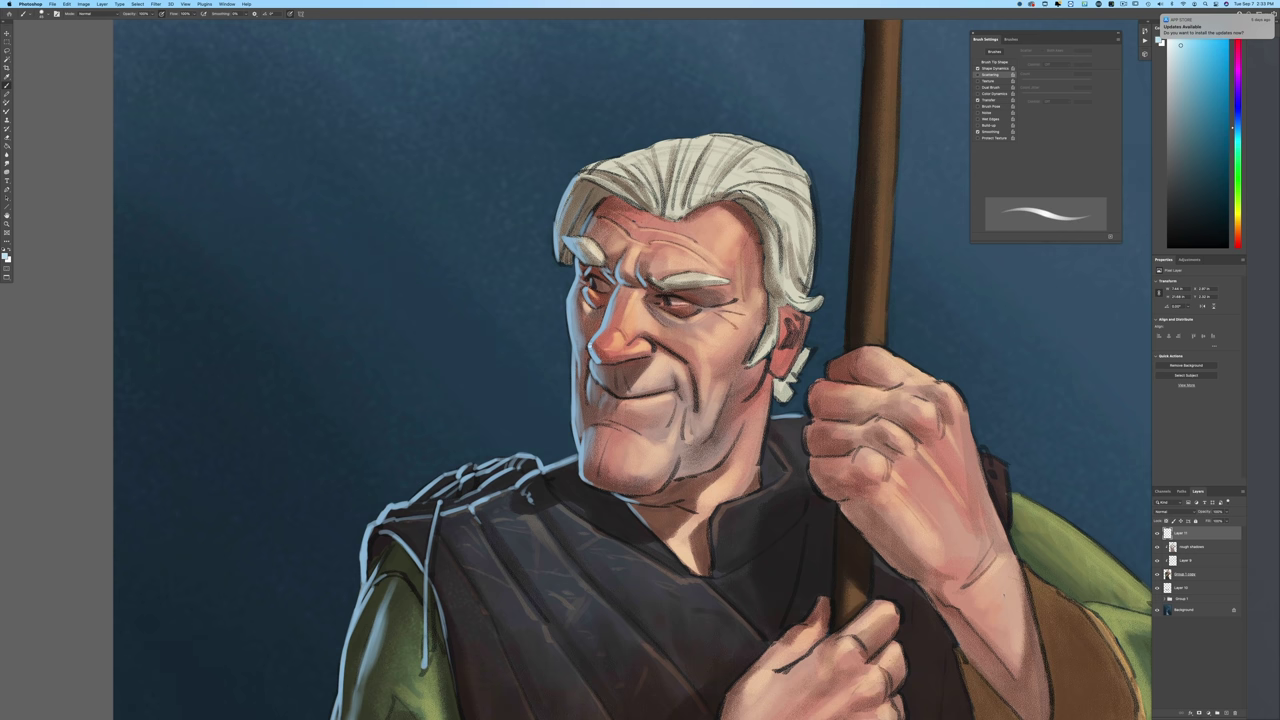
pyautogui.moveTo(589, 345); pyautogui.dragTo(593, 357)
pyautogui.click(4, 256)
pyautogui.click(205, 191)
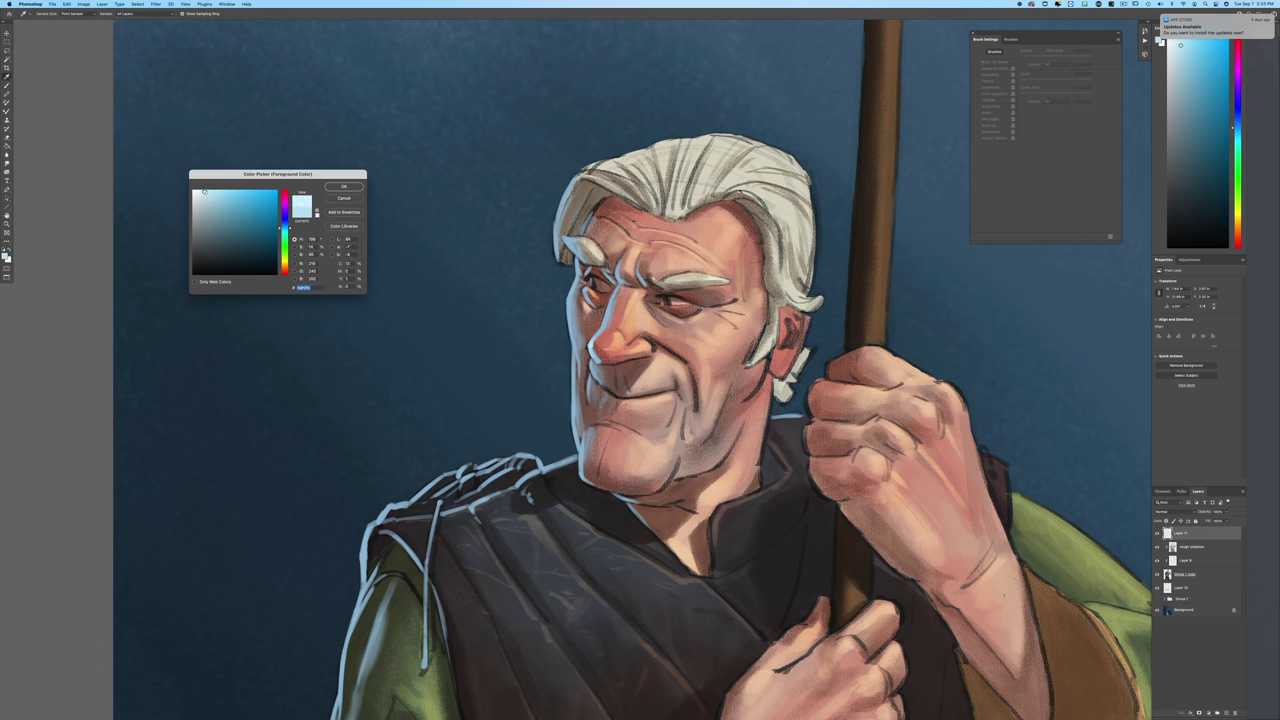
pyautogui.moveTo(284, 227); pyautogui.dragTo(284, 231)
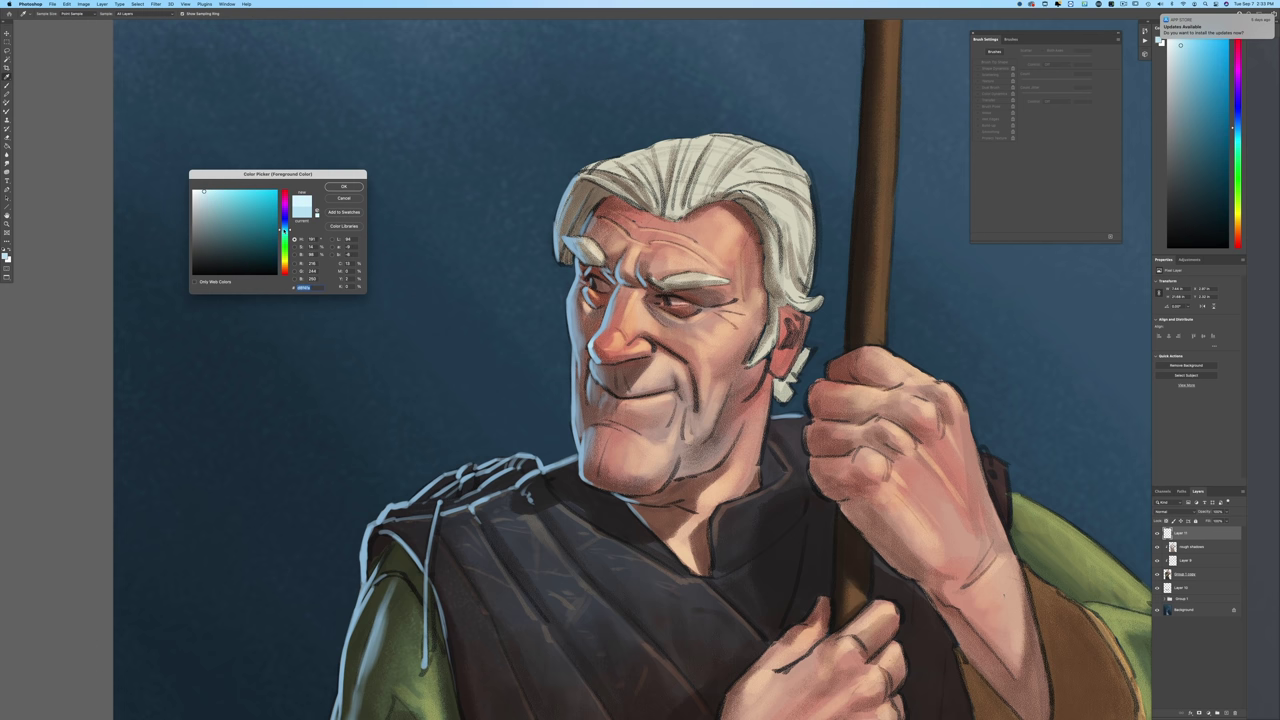
pyautogui.click(343, 186)
# Step: Brighten the far cheek's rim with transparent pixels locked, then unlock them and paint a pale rim along the front hair edge
pyautogui.moveTo(591, 342); pyautogui.dragTo(591, 350)
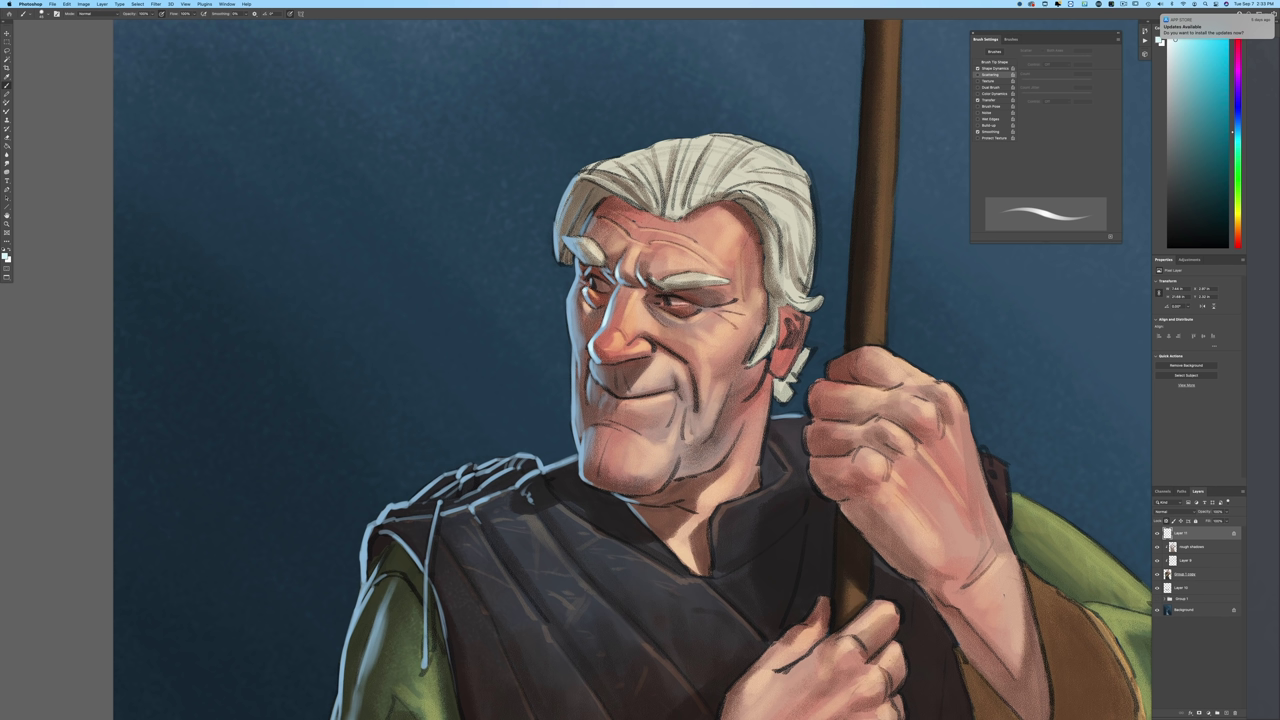
pyautogui.moveTo(569, 302); pyautogui.dragTo(580, 465)
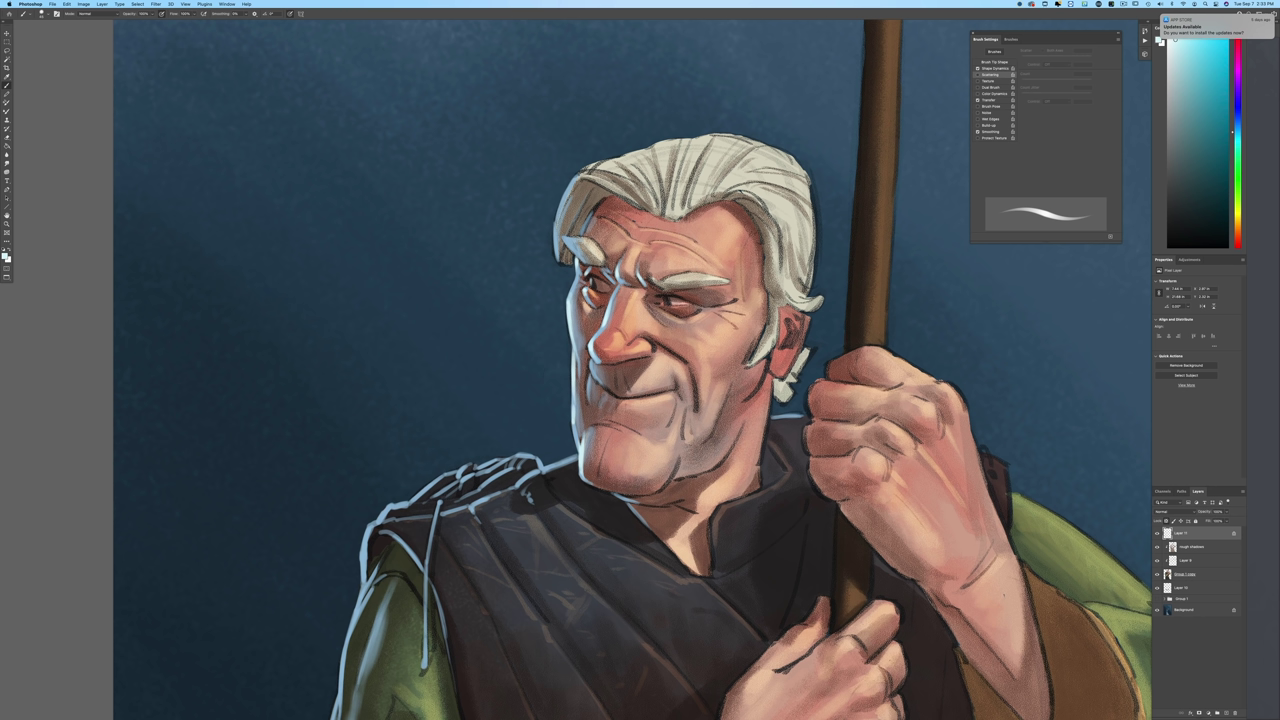
pyautogui.moveTo(575, 180); pyautogui.dragTo(556, 259)
pyautogui.press('/')
pyautogui.moveTo(578, 172); pyautogui.dragTo(678, 143)
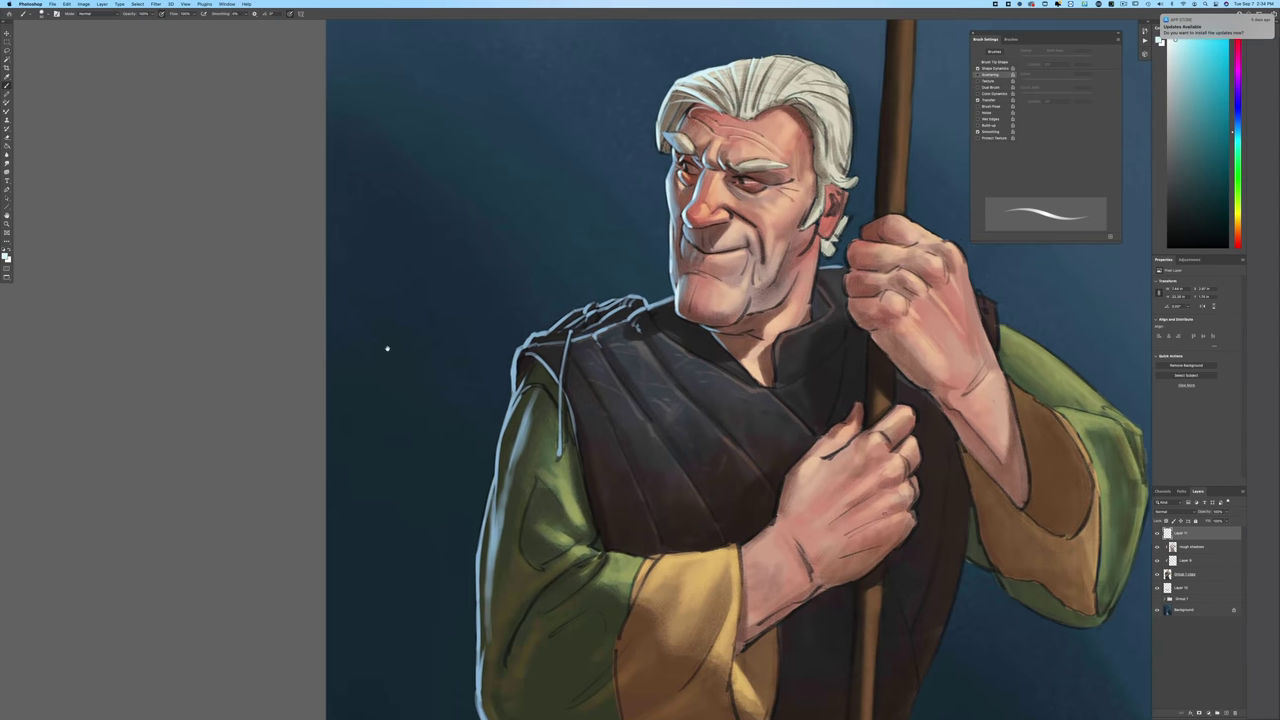
pyautogui.moveTo(387, 348); pyautogui.dragTo(391, 351)
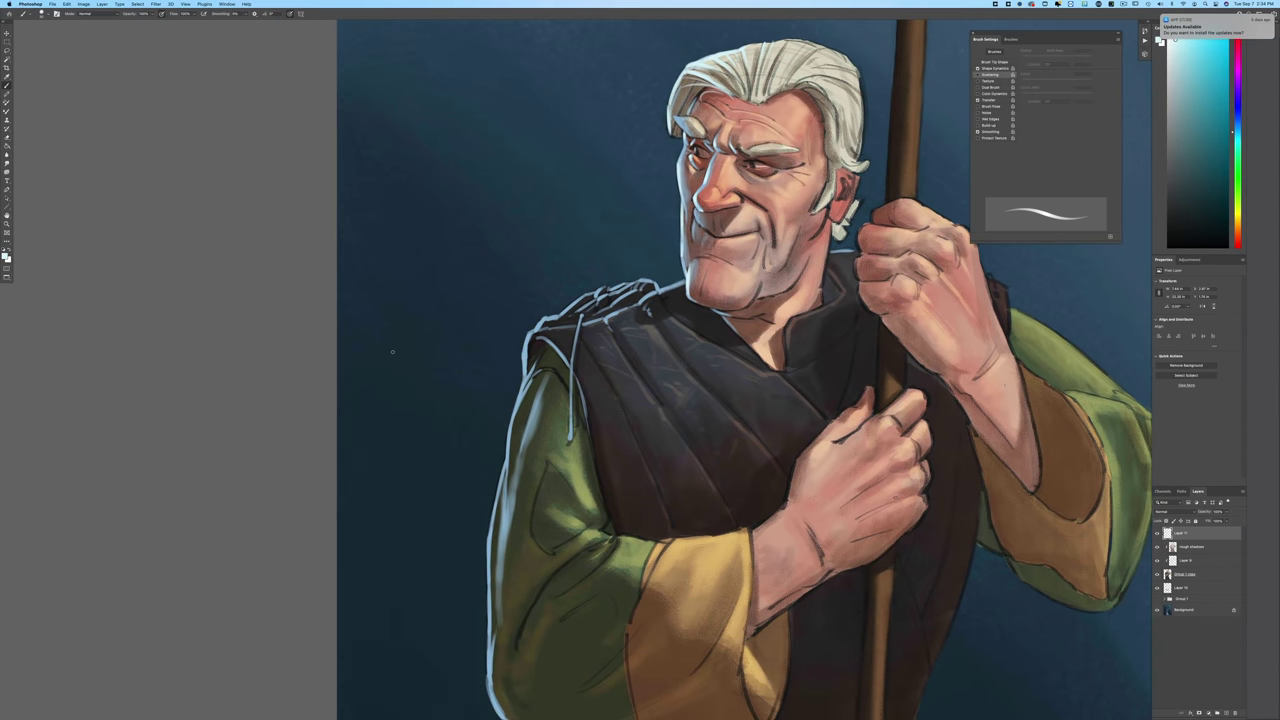
# Step: Paint near-white cyan highlights over the rim on the shoulder folds and upper sleeve, locking the layer's transparent pixels
pyautogui.press('super+equal')
pyautogui.press('super+equal')
pyautogui.moveTo(678, 215); pyautogui.dragTo(708, 202)
pyautogui.moveTo(640, 237); pyautogui.dragTo(659, 220)
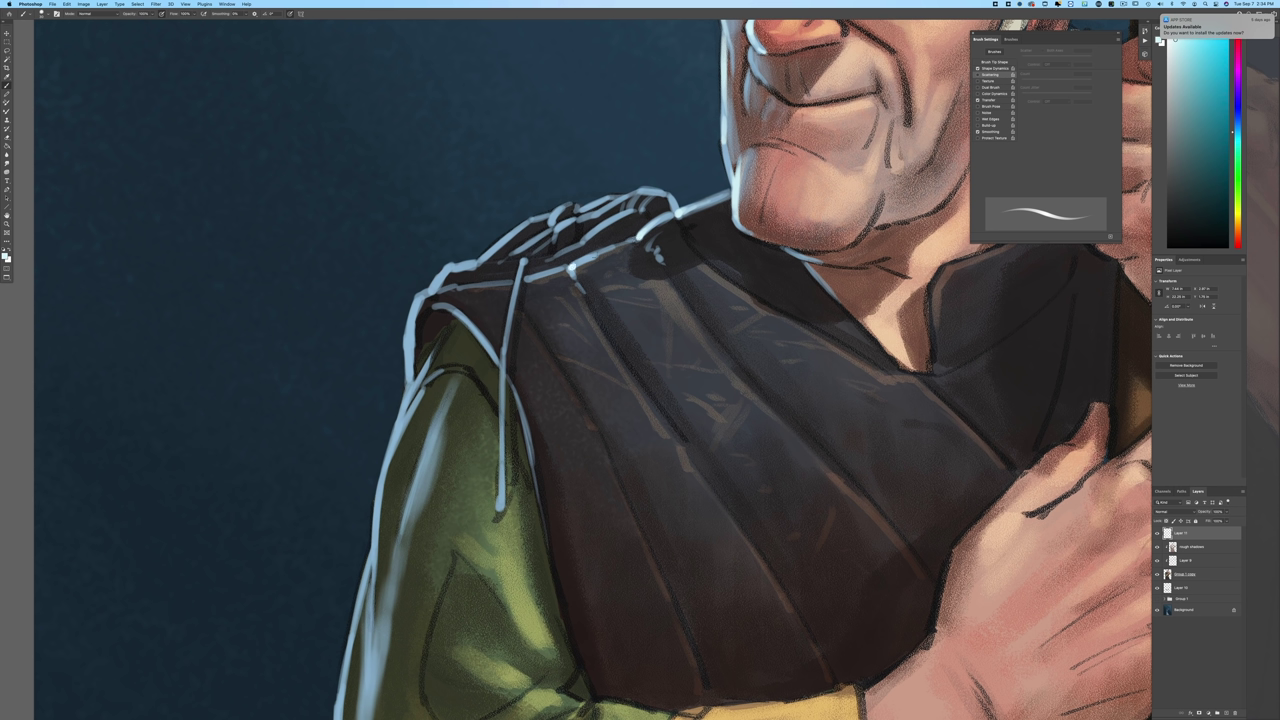
pyautogui.moveTo(574, 265)
pyautogui.mouseDown()
pyautogui.moveTo(598, 255)
pyautogui.moveTo(594, 233)
pyautogui.moveTo(648, 201)
pyautogui.mouseUp()
pyautogui.moveTo(552, 223)
pyautogui.mouseDown()
pyautogui.moveTo(558, 211)
pyautogui.moveTo(564, 223)
pyautogui.moveTo(440, 277)
pyautogui.moveTo(408, 360)
pyautogui.mouseUp()
pyautogui.moveTo(415, 314); pyautogui.dragTo(376, 516)
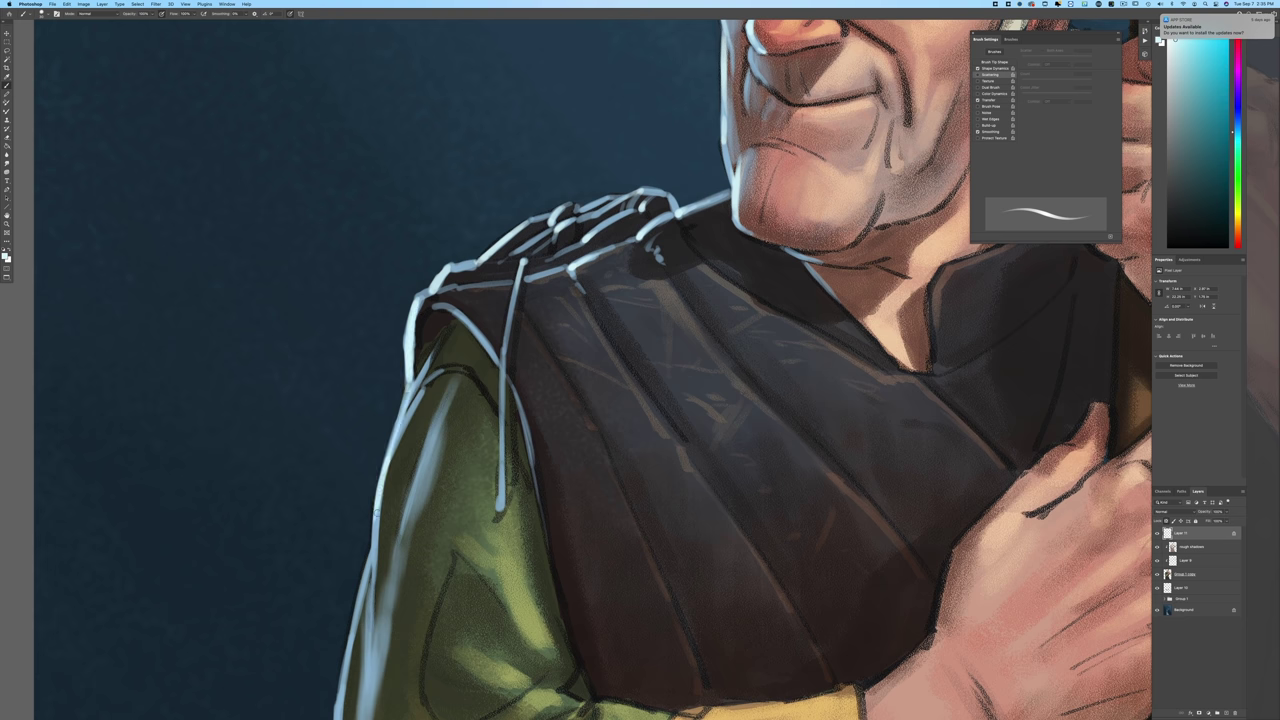
# Step: Enlarge the brush and brighten the rim along the outer edge of the lower green sleeve
pyautogui.hotkey('ctrl', '-')
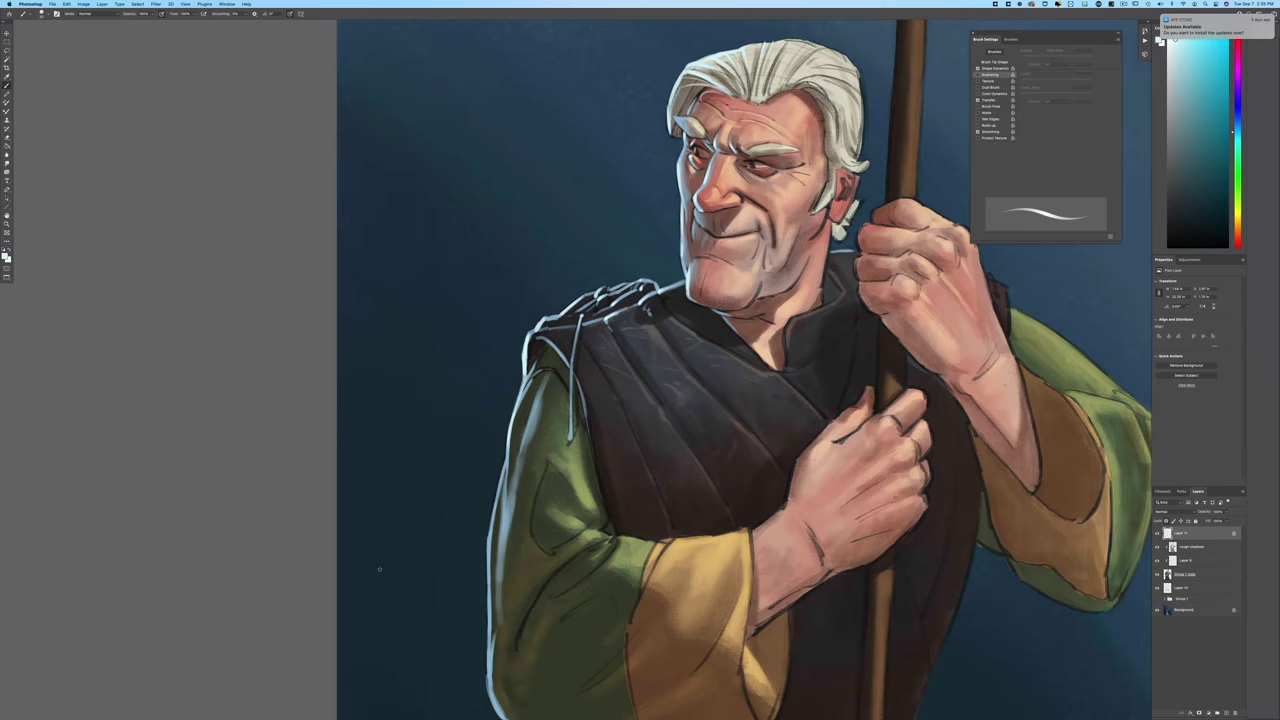
pyautogui.press(']')
pyautogui.press(']')
pyautogui.moveTo(489, 549)
pyautogui.mouseDown()
pyautogui.moveTo(495, 501)
pyautogui.moveTo(490, 600)
pyautogui.mouseUp()
pyautogui.moveTo(490, 652); pyautogui.dragTo(491, 706)
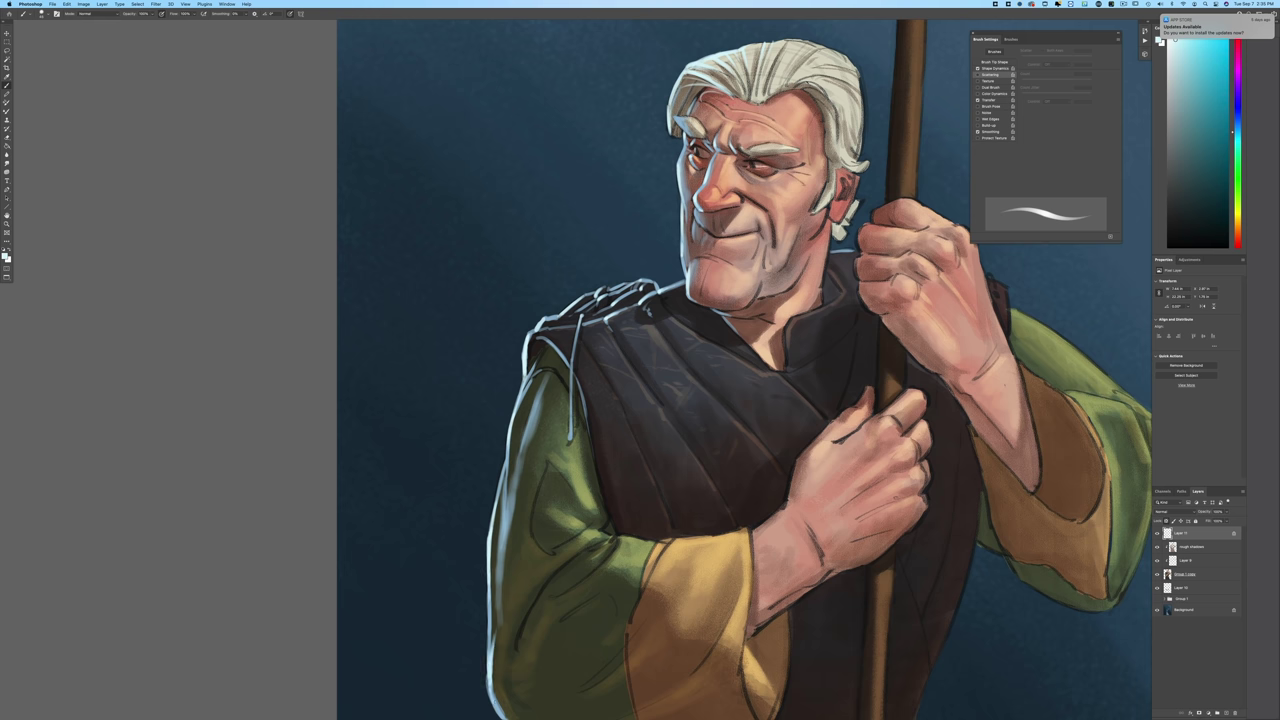
pyautogui.press('super+minus')
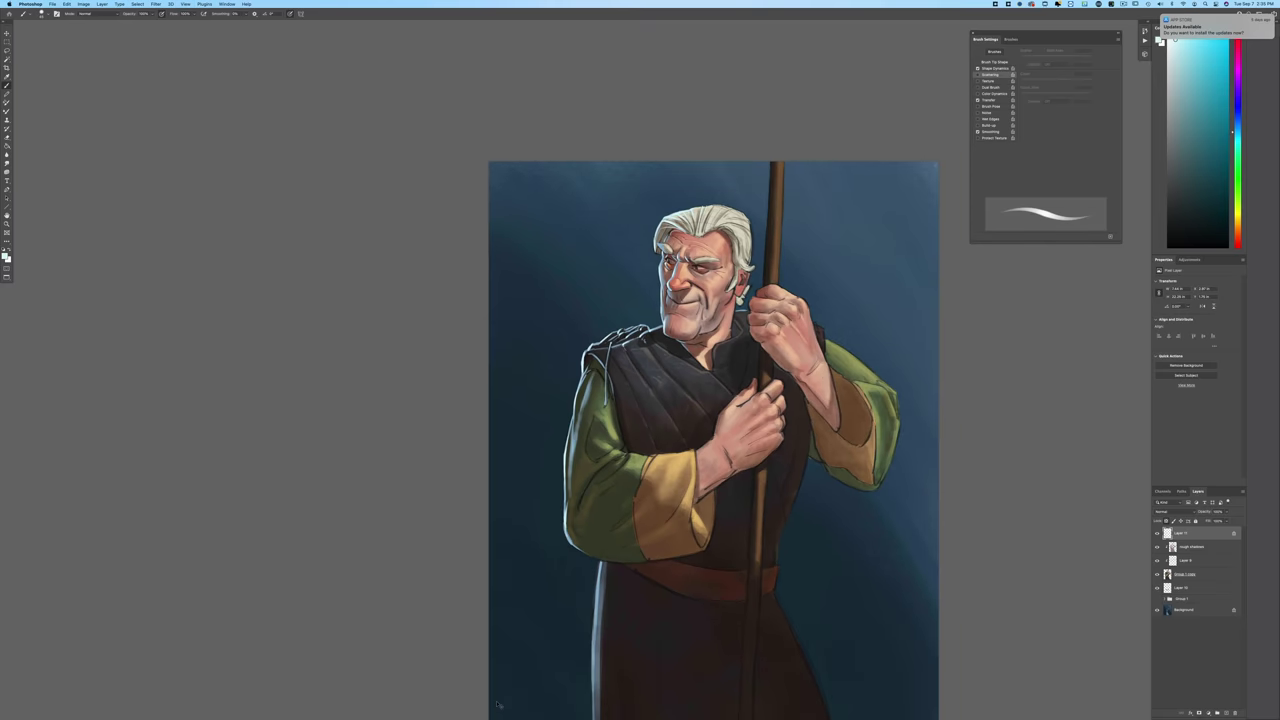
pyautogui.press('super+plus')
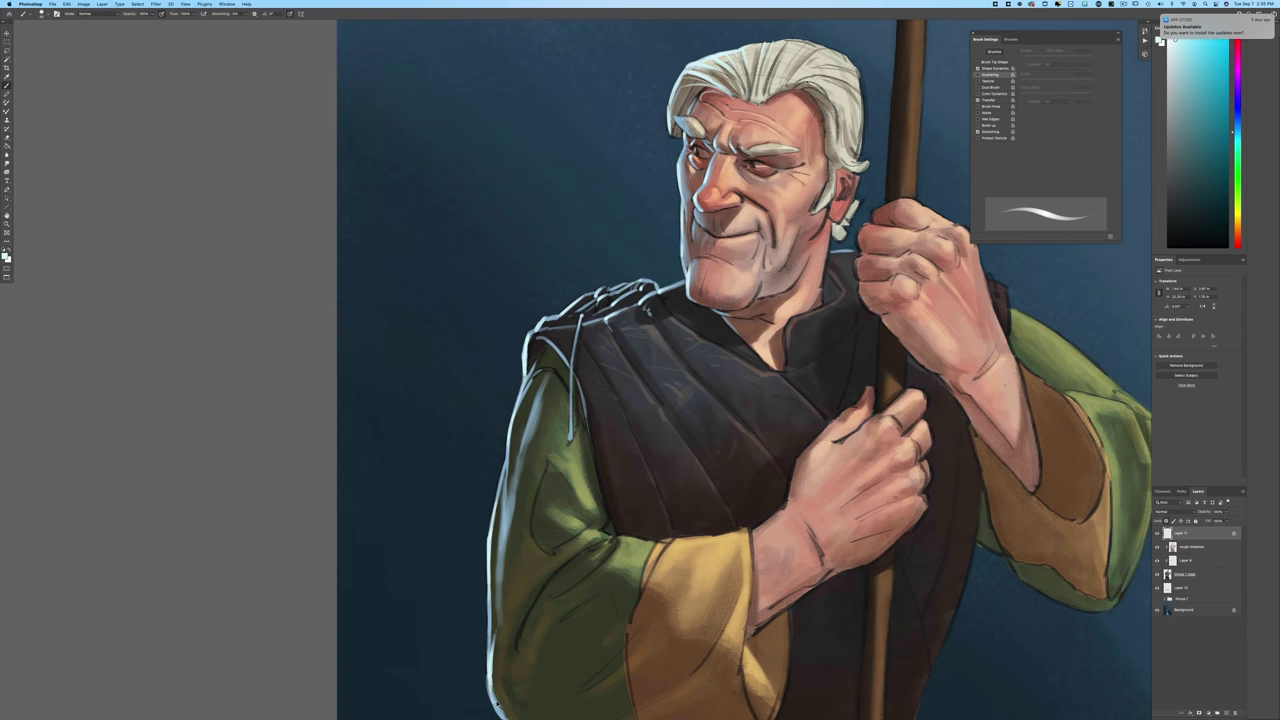
# Step: Add a new layer above the rim light layer and sample the cheek's orange-pink skin tone as the foreground colour
pyautogui.scroll(4, 206, 443)
pyautogui.hscroll(4, 206, 443)
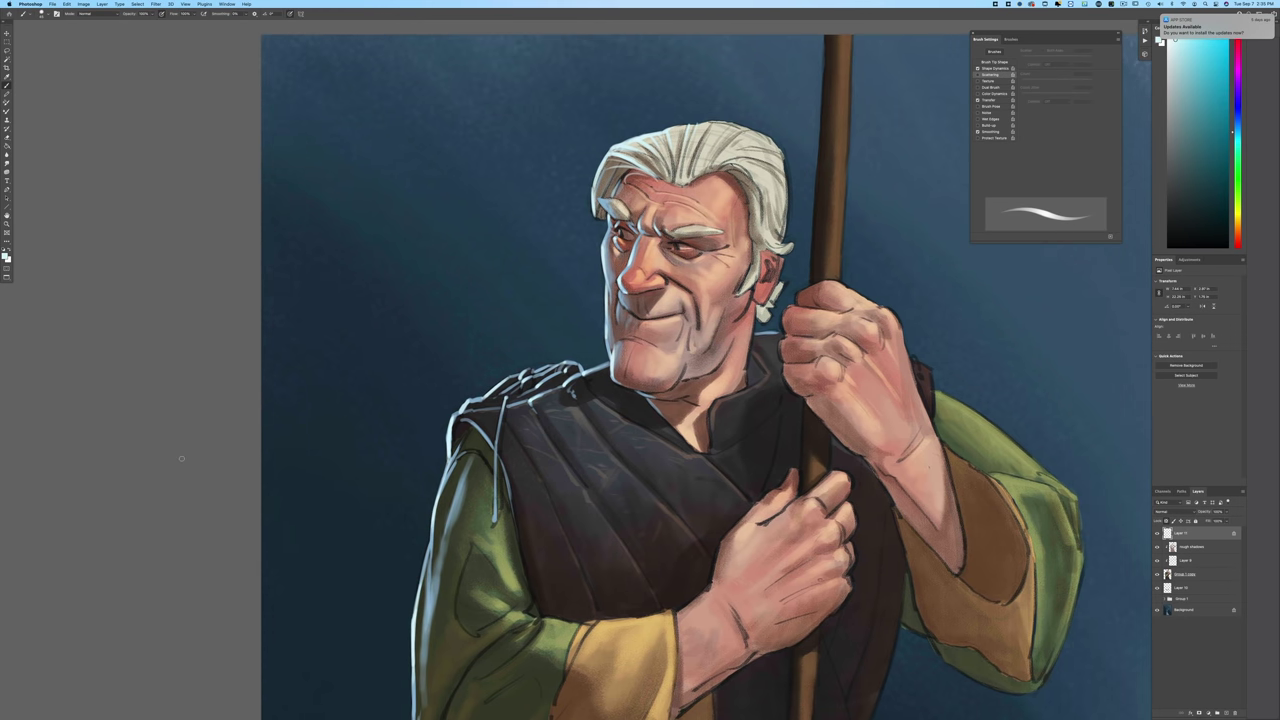
pyautogui.press('super+plus')
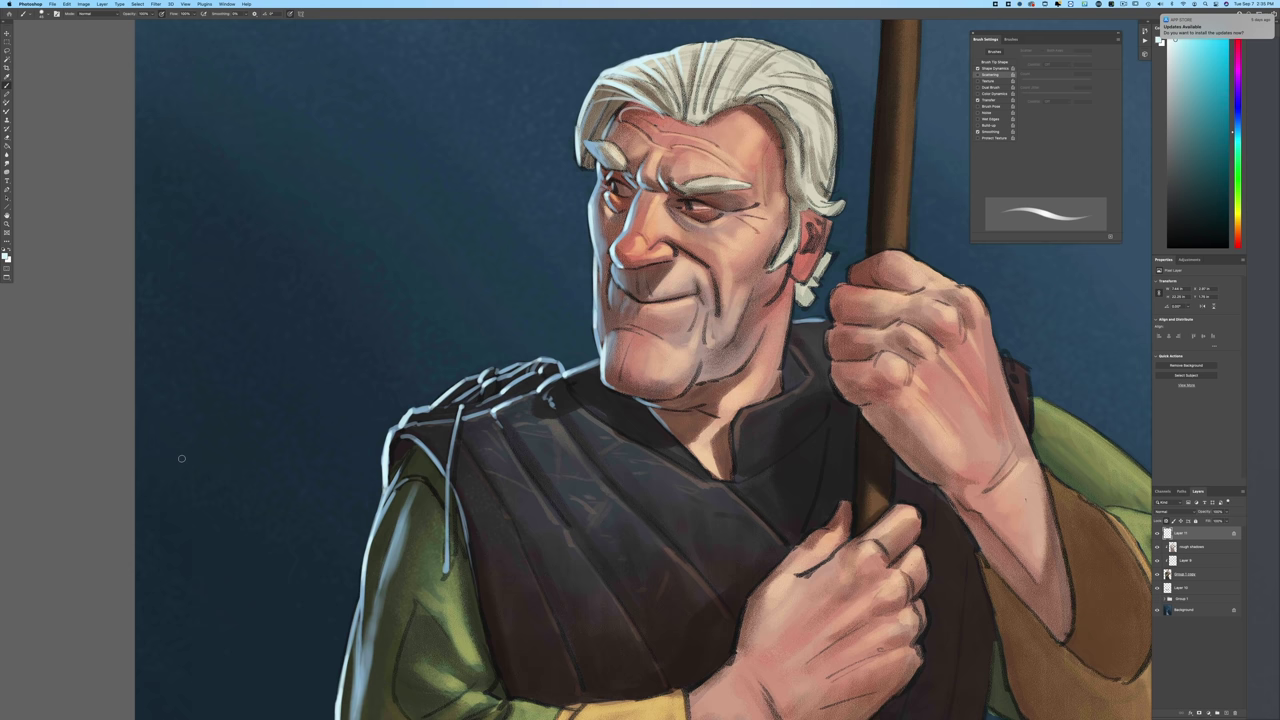
pyautogui.click(1225, 712)
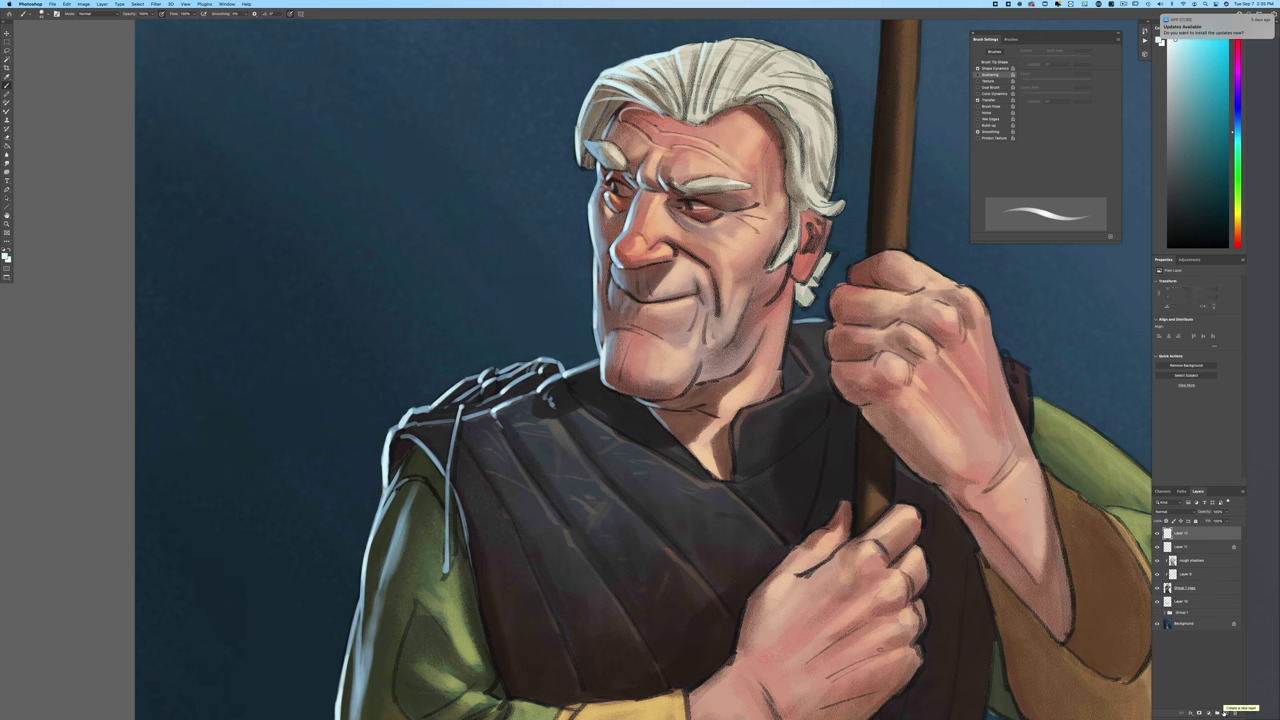
pyautogui.press('super+minus')
pyautogui.press('super+minus')
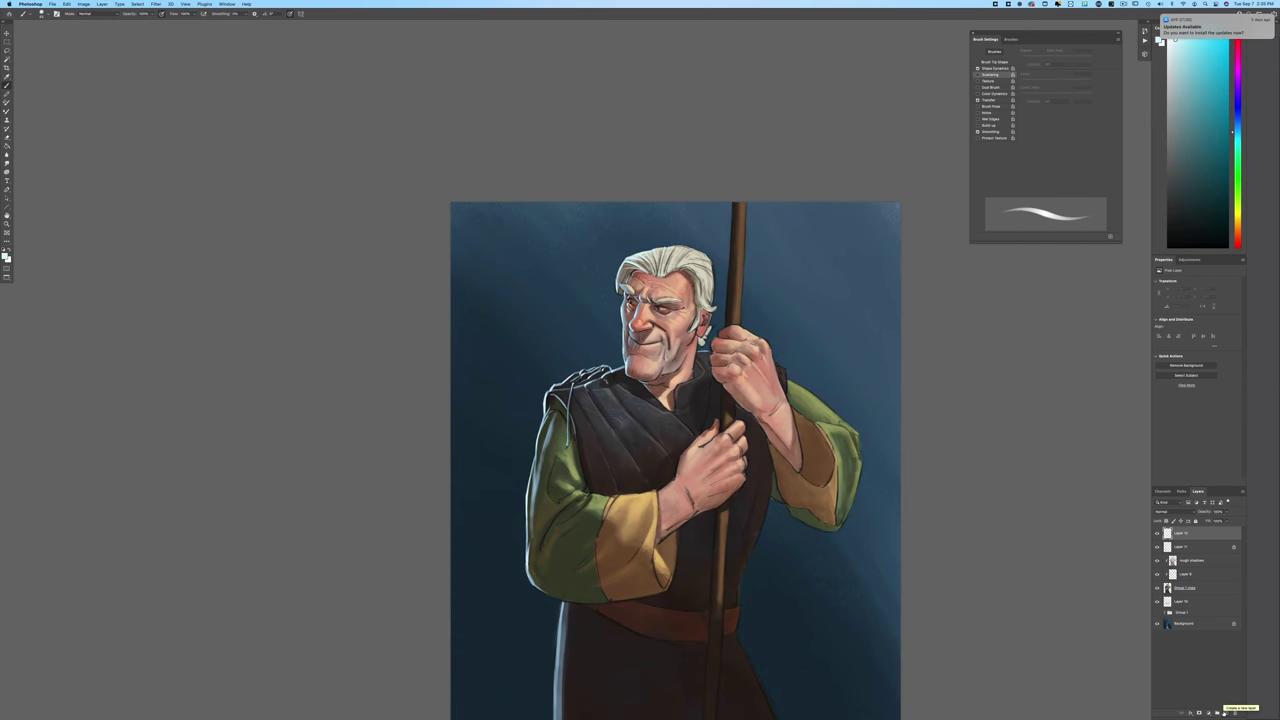
pyautogui.press('super+plus')
pyautogui.press('super+plus')
pyautogui.press('super+plus')
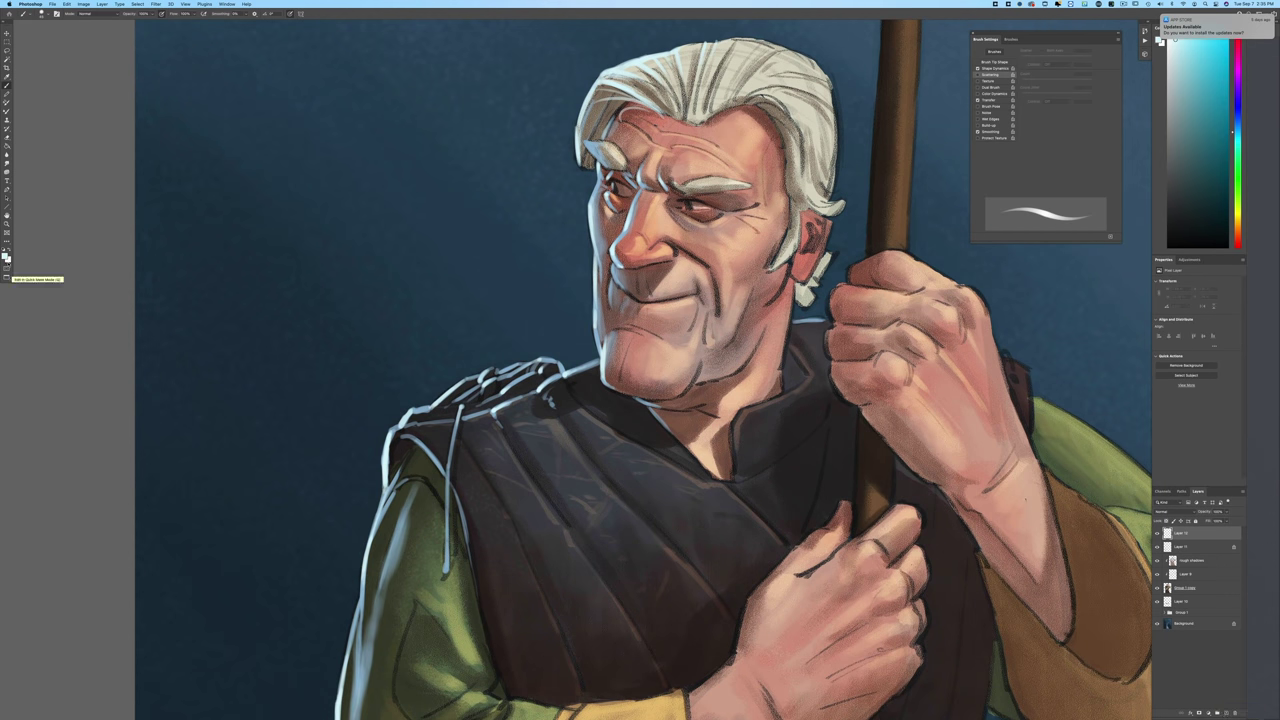
pyautogui.click(7, 256)
pyautogui.click(730, 257)
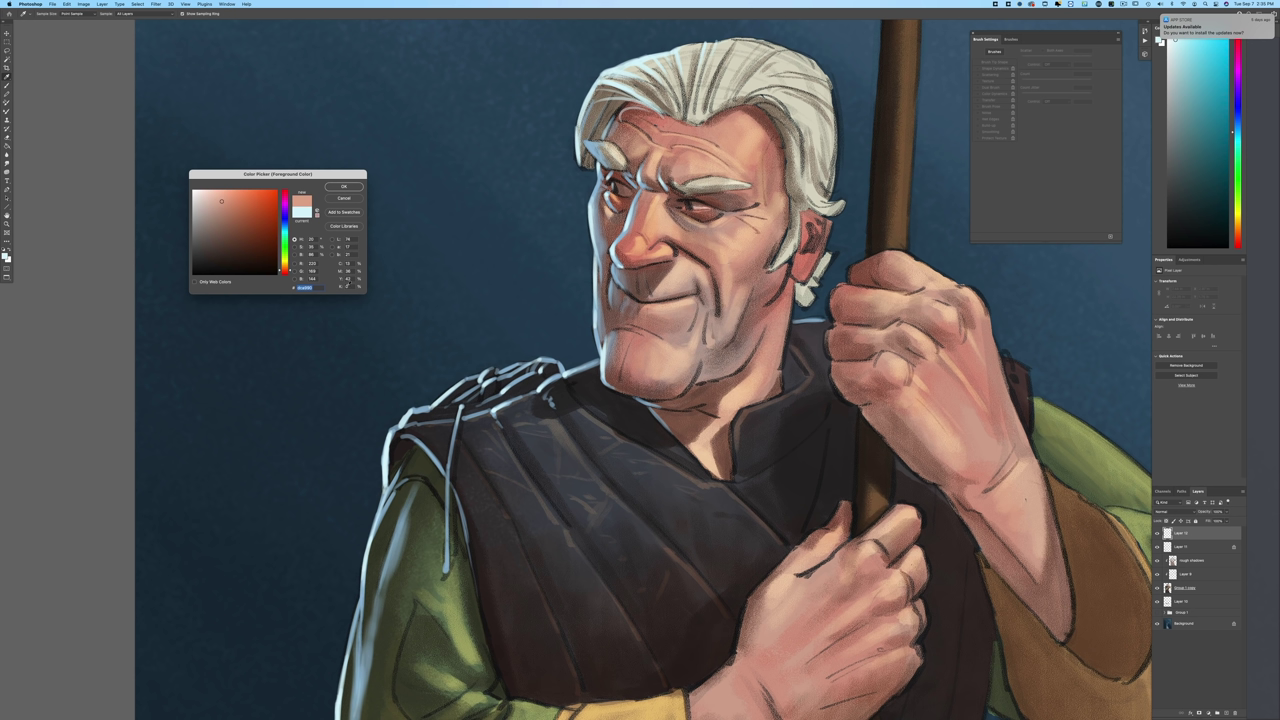
# Step: Set the foreground colour to a very pale warm cream by shifting the hue toward orange, and activate the Brush tool
pyautogui.moveTo(284, 270); pyautogui.dragTo(284, 268)
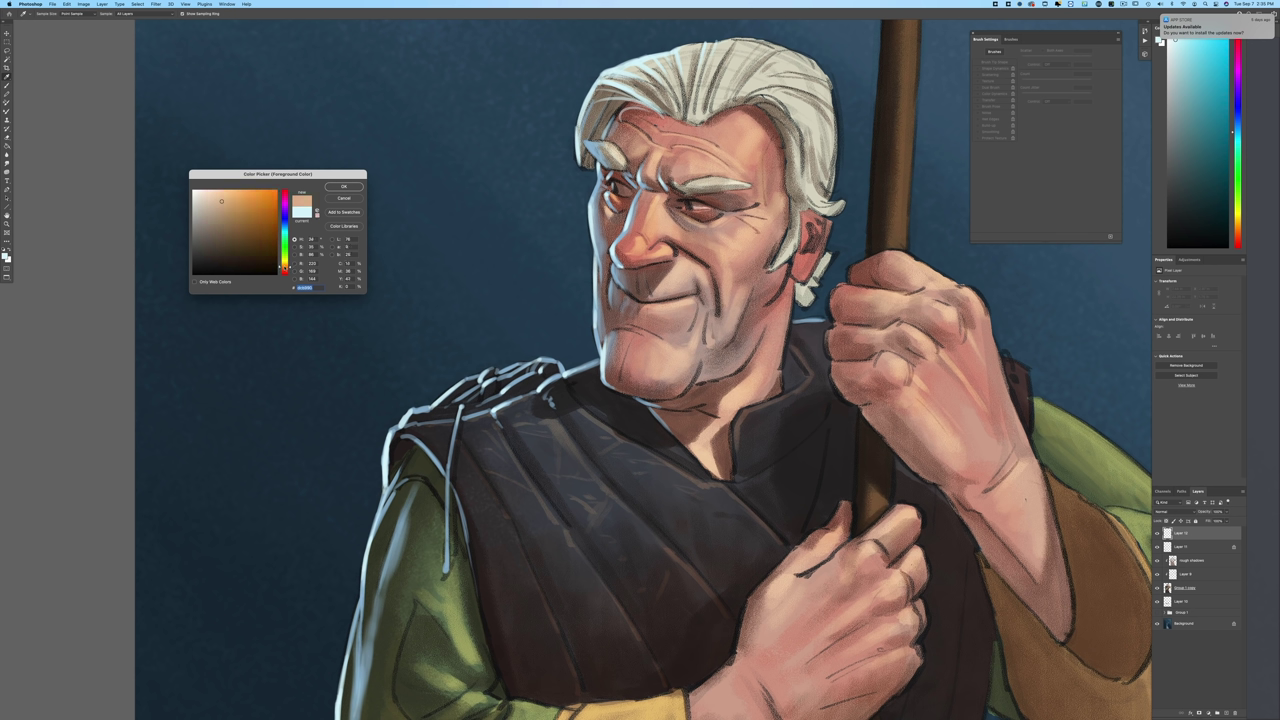
pyautogui.click(201, 191)
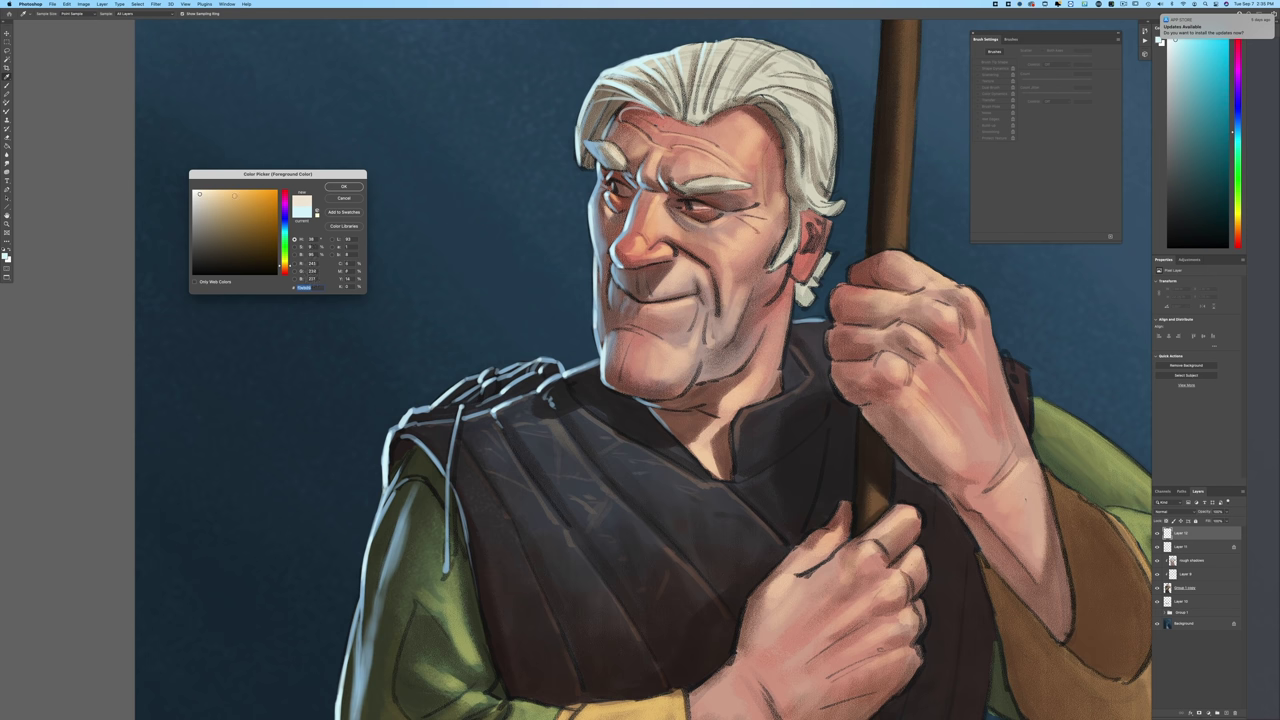
pyautogui.click(343, 187)
pyautogui.press('b')
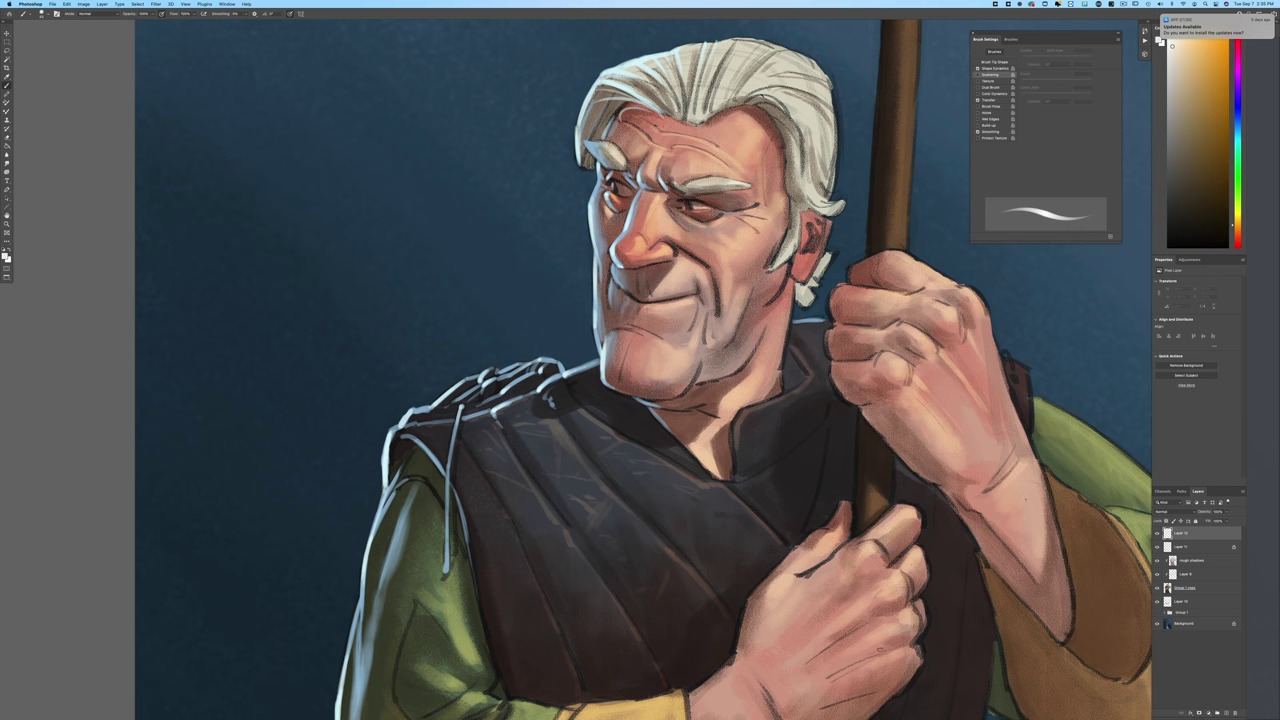
# Step: Turn off pressure-controlled brush size, enlarge the brush several steps, and undo the last two trial strokes
pyautogui.click(290, 14)
pyautogui.press(']')
pyautogui.press(']')
pyautogui.press(']')
pyautogui.press(']')
pyautogui.press(']')
pyautogui.press('super+z')
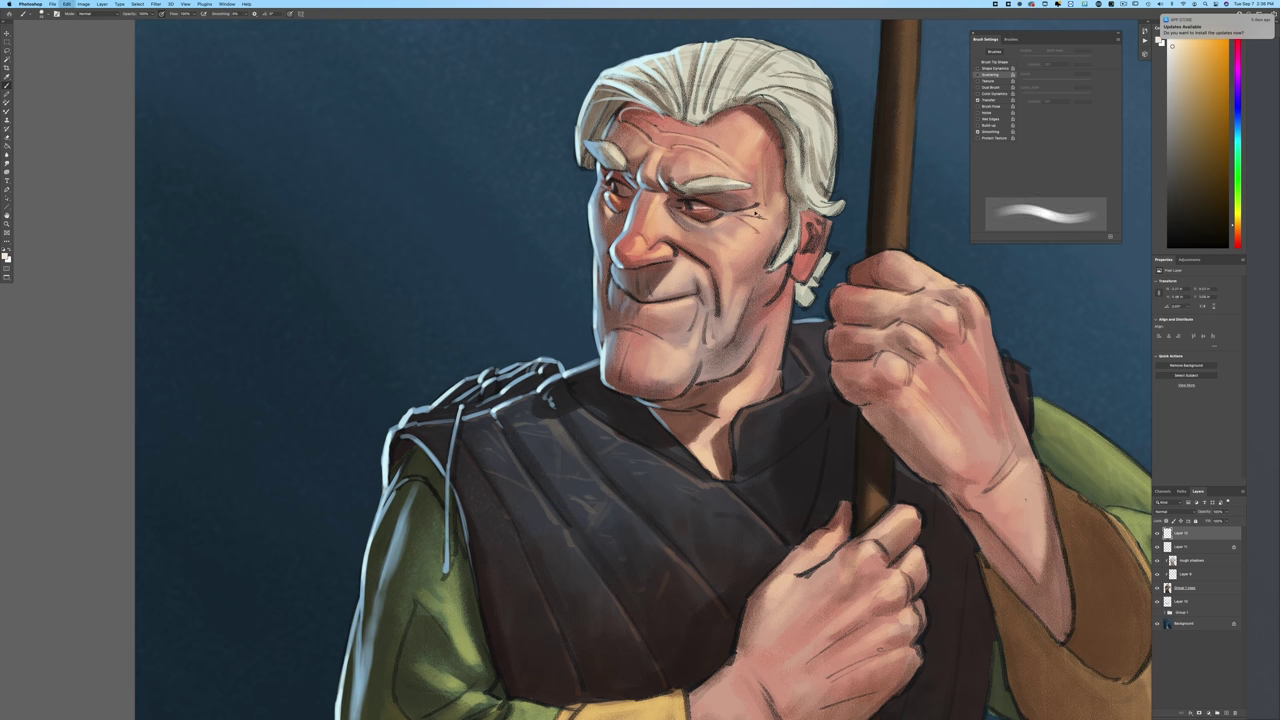
pyautogui.press('super+z')
# Step: Change the foreground colour to light peach and finally to pale cream, with pen pressure controlling the brush size
pyautogui.click(7, 256)
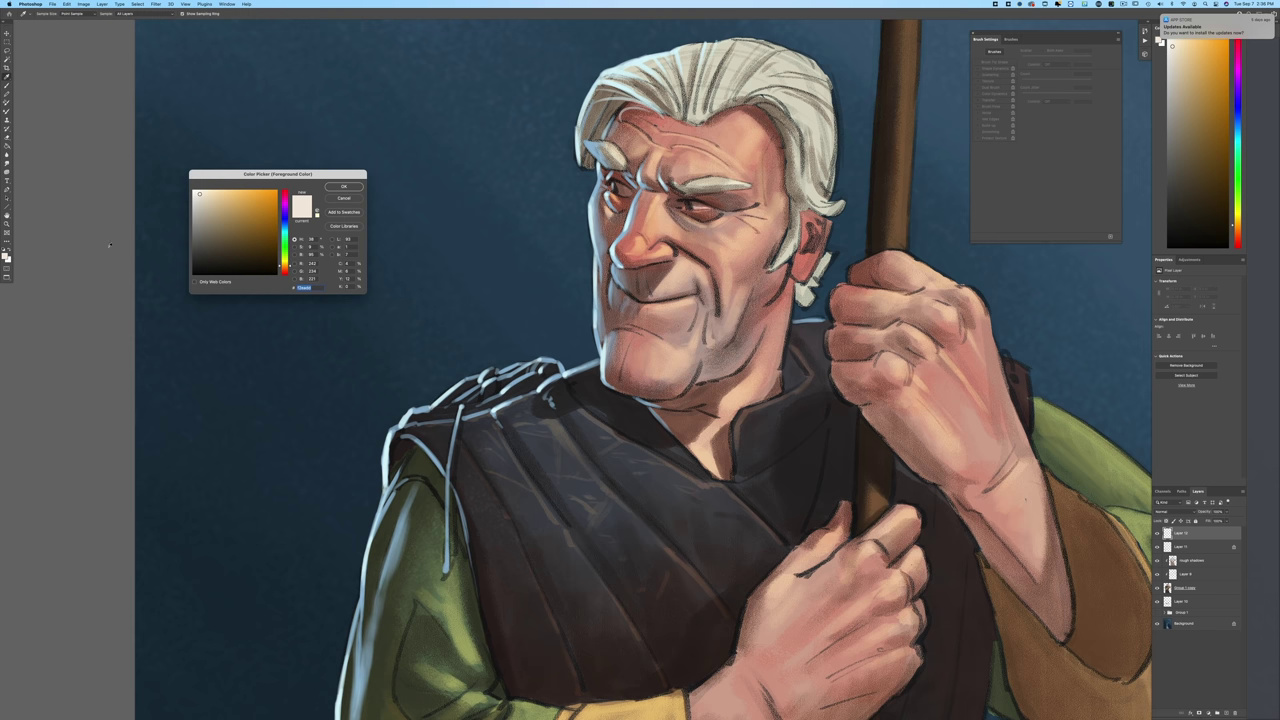
pyautogui.click(348, 187)
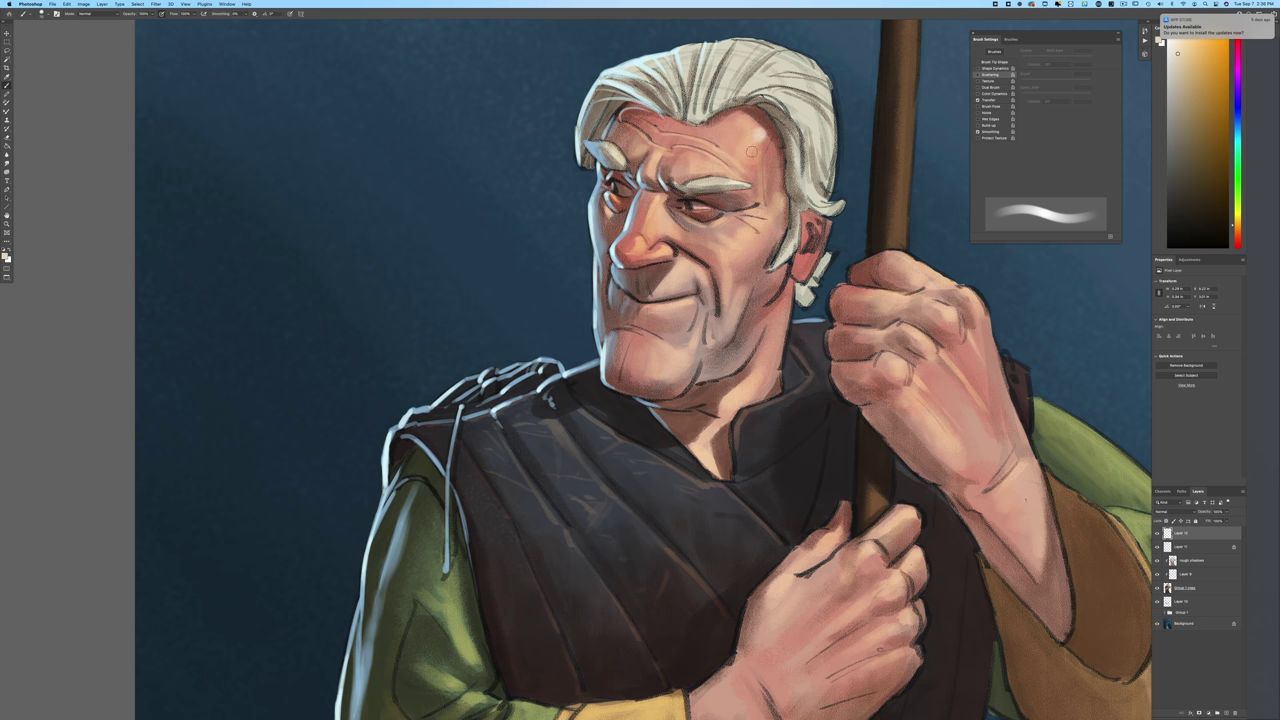
pyautogui.click(290, 14)
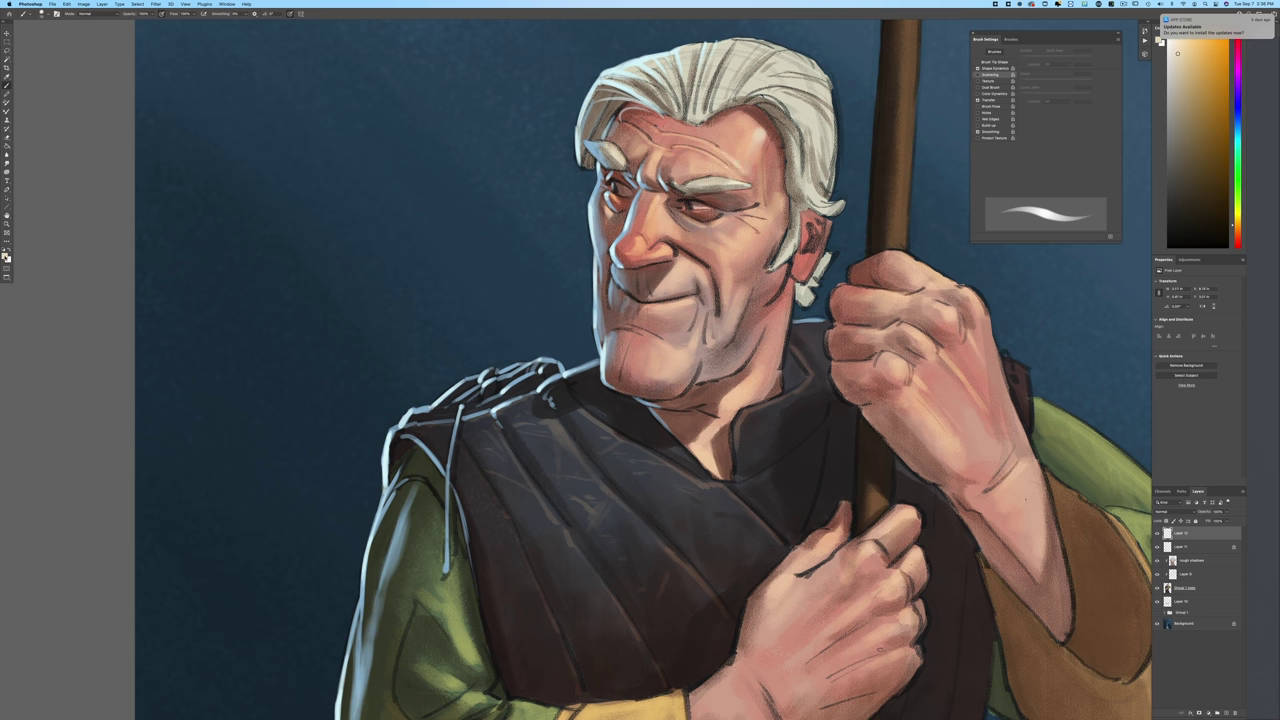
pyautogui.click(5, 256)
pyautogui.click(202, 194)
pyautogui.click(343, 186)
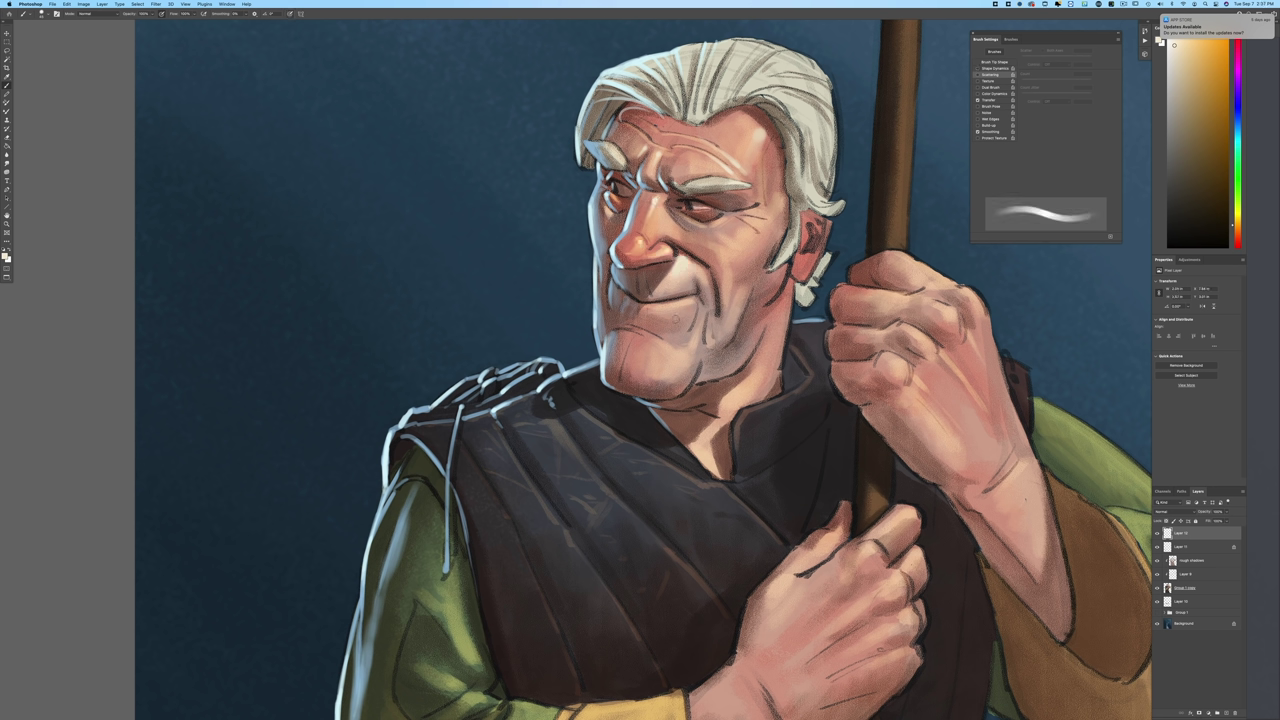
# Step: Paint fine pale cream highlights on the brow, the forehead wrinkles and the outer eye corner with a smaller, pressure-sized brush
pyautogui.click(290, 14)
pyautogui.press('[')
pyautogui.press('[')
pyautogui.click(978, 69)
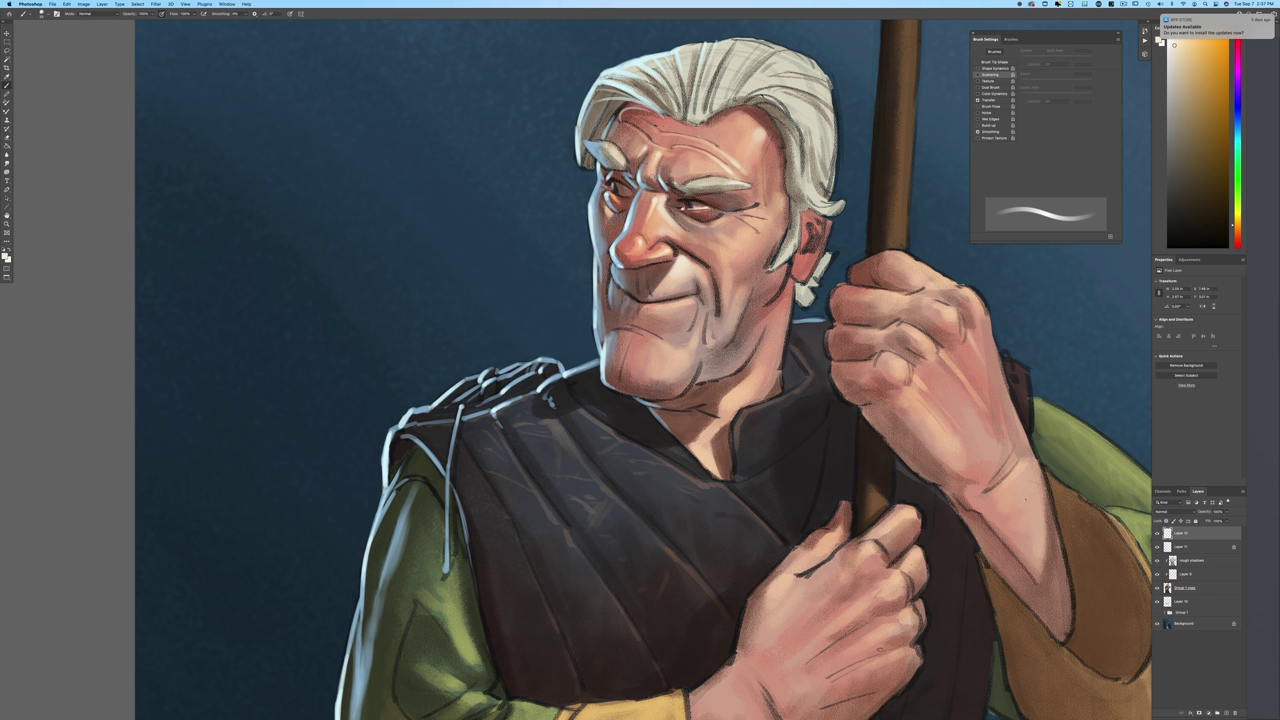
pyautogui.moveTo(654, 167); pyautogui.dragTo(648, 179)
pyautogui.moveTo(735, 165); pyautogui.dragTo(641, 144)
pyautogui.moveTo(758, 207); pyautogui.dragTo(771, 219)
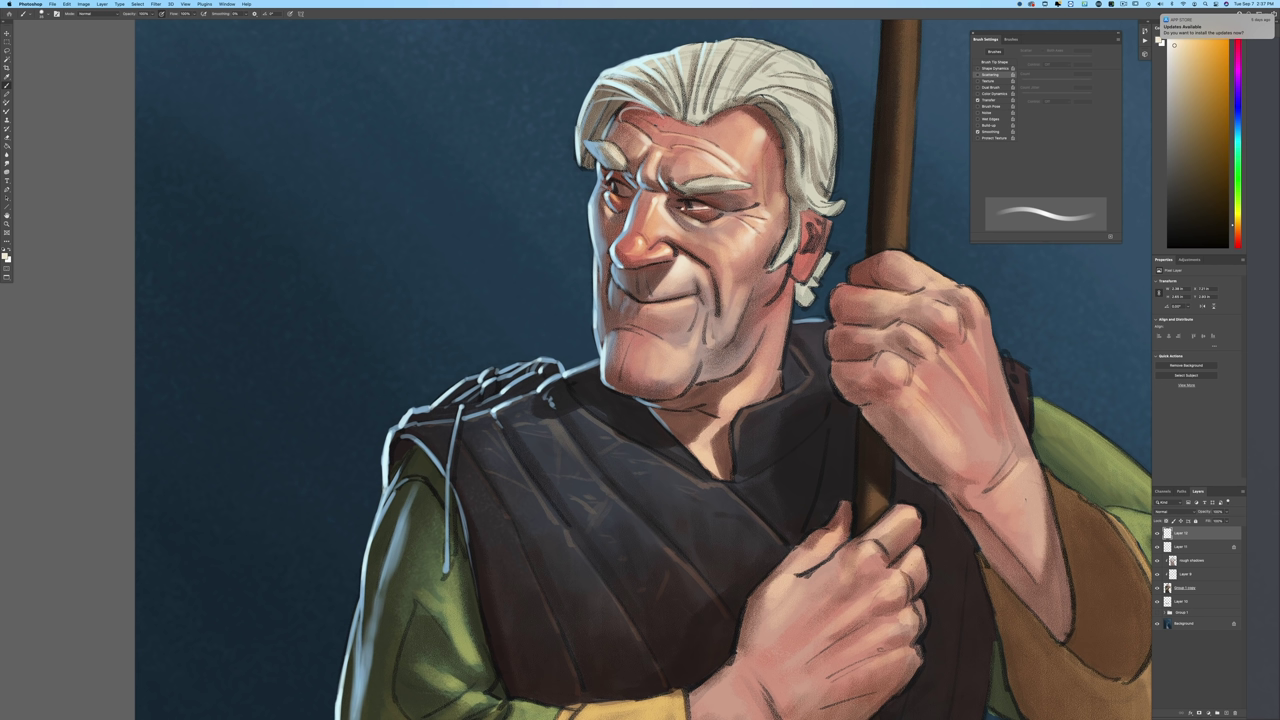
# Step: Paint pale cream highlights down the cheek beside the smile fold and check the face against the whole figure
pyautogui.moveTo(708, 272)
pyautogui.mouseDown()
pyautogui.moveTo(700, 290)
pyautogui.moveTo(736, 318)
pyautogui.mouseUp()
pyautogui.moveTo(726, 264); pyautogui.dragTo(728, 307)
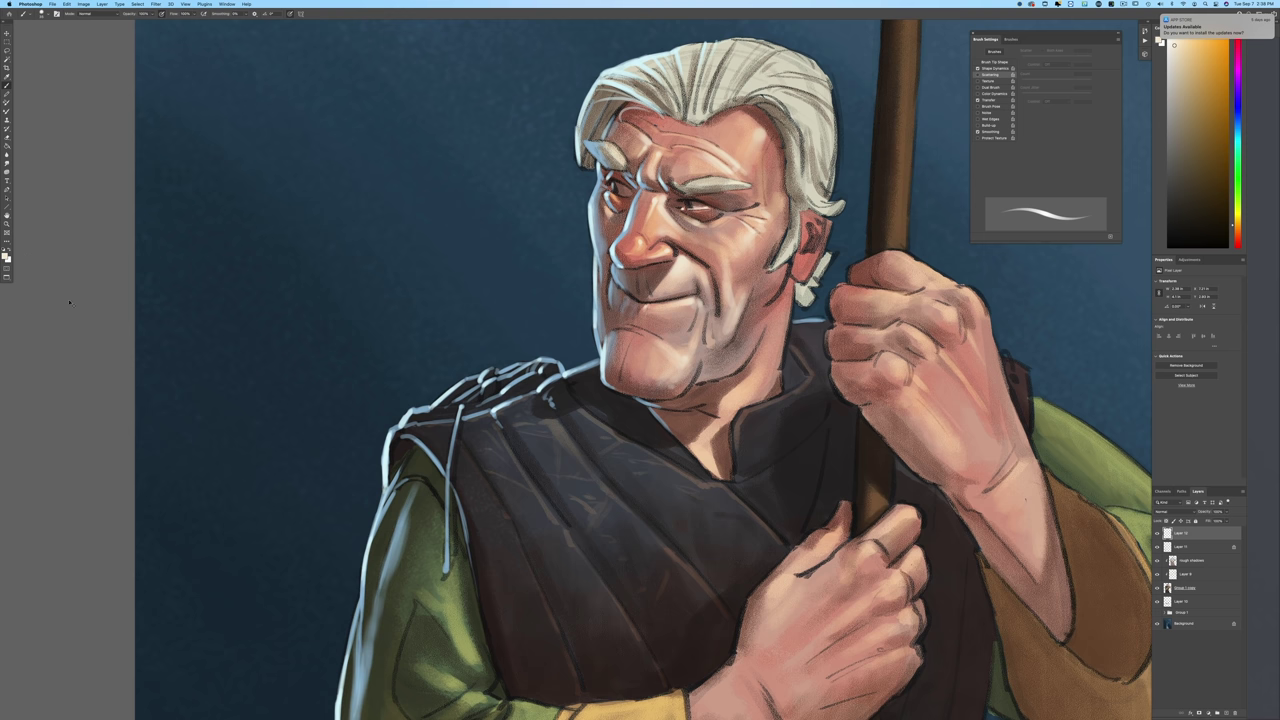
pyautogui.press('super+minus')
pyautogui.press('super+minus')
pyautogui.press('super+minus')
pyautogui.press('super+equal')
pyautogui.press('super+equal')
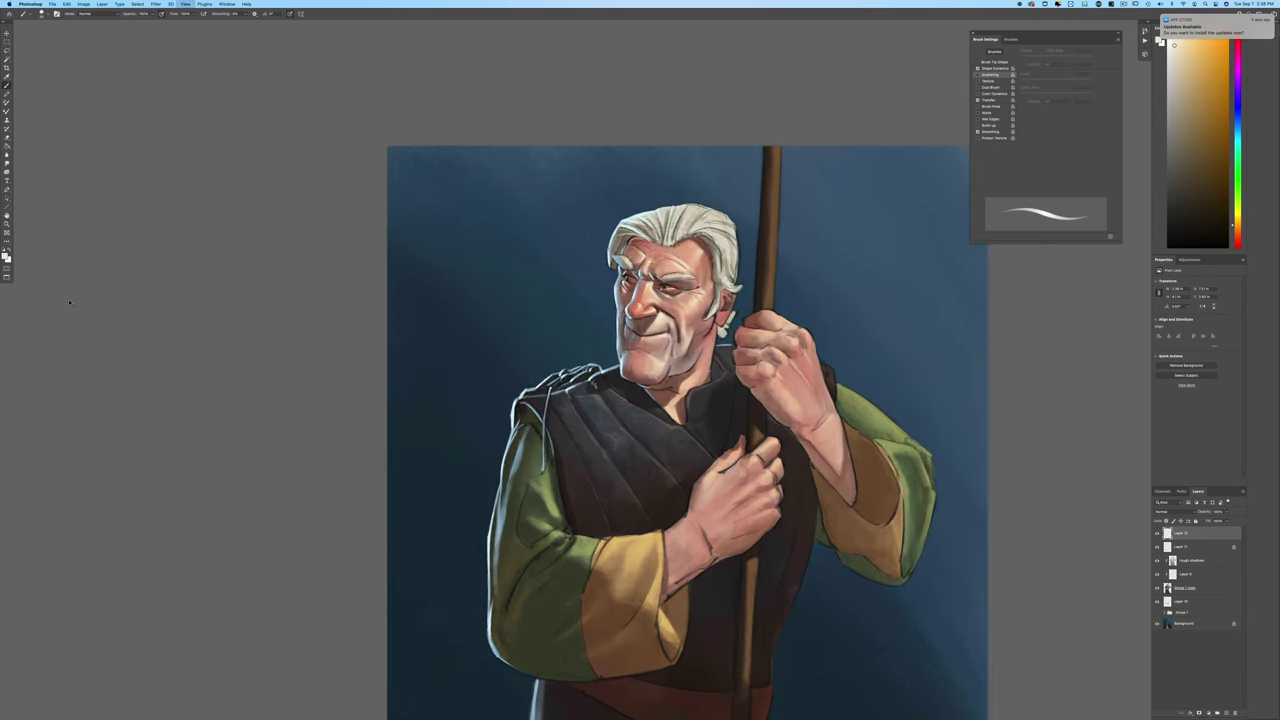
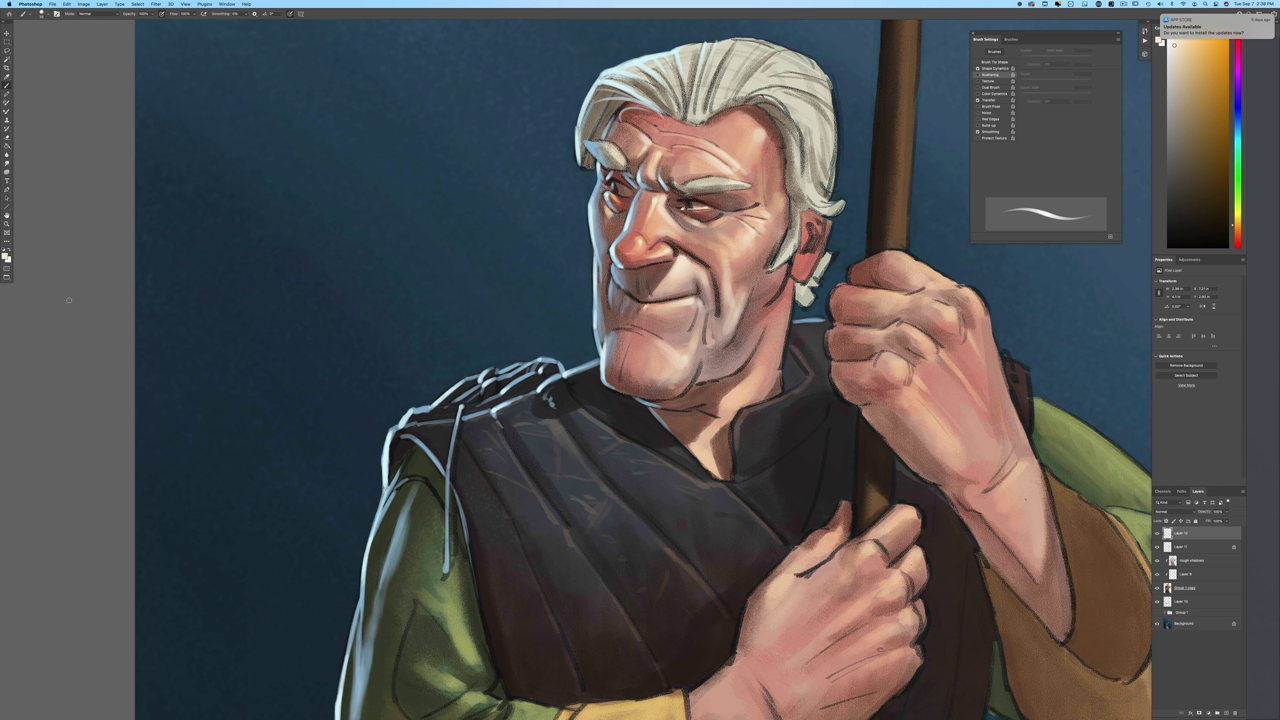
# Step: Paint a lightened red sampled beneath the nose along the nose's underside and the cheek fold, reducing the brush for finer strokes
pyautogui.click(7, 256)
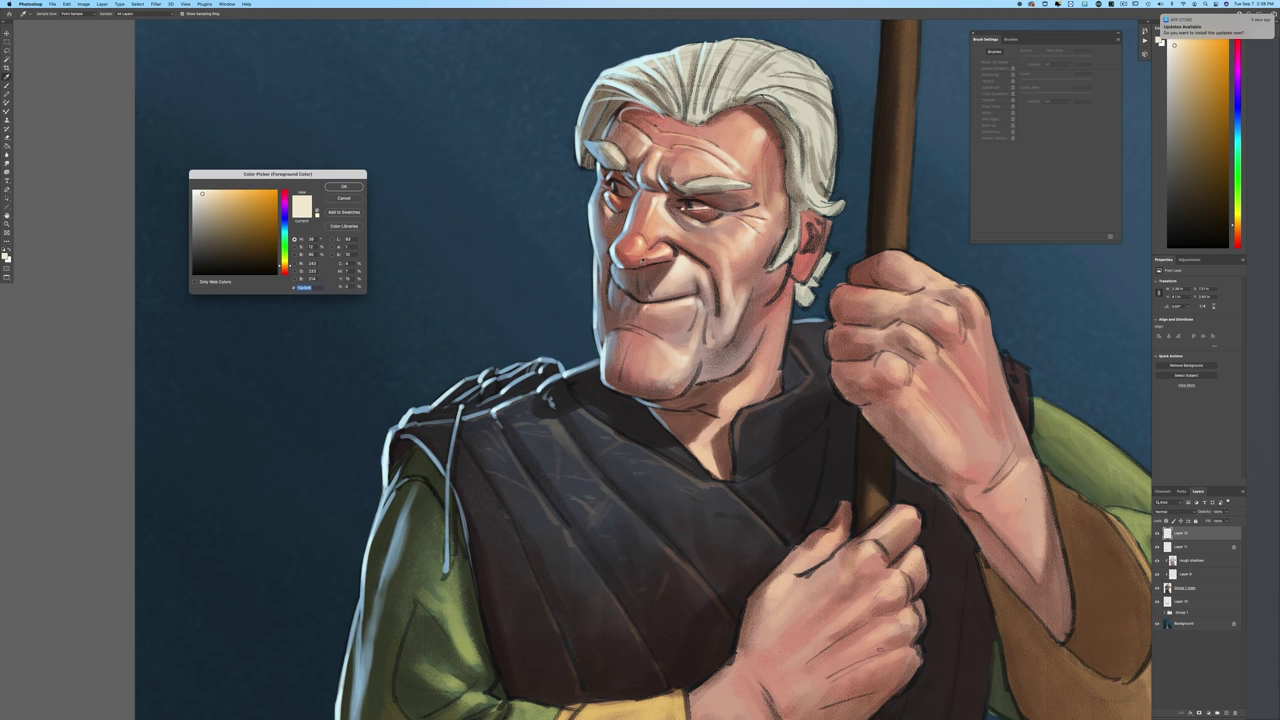
pyautogui.click(632, 285)
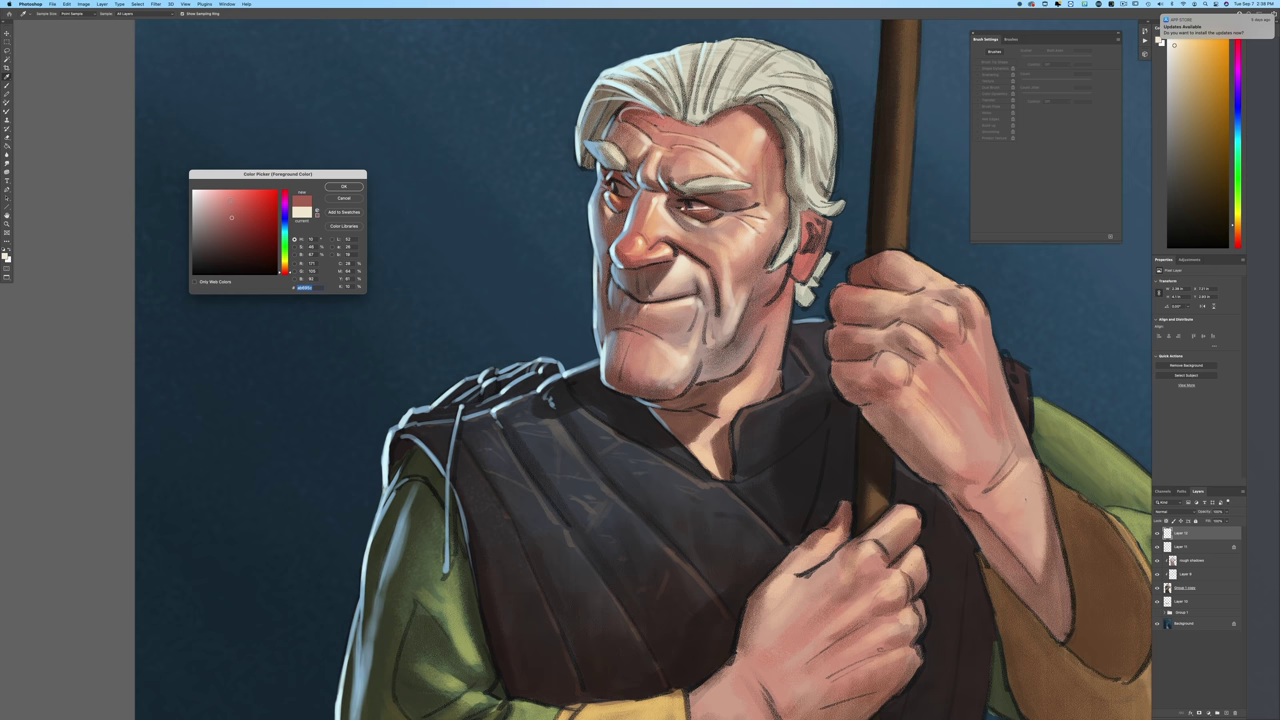
pyautogui.click(227, 201)
pyautogui.click(344, 186)
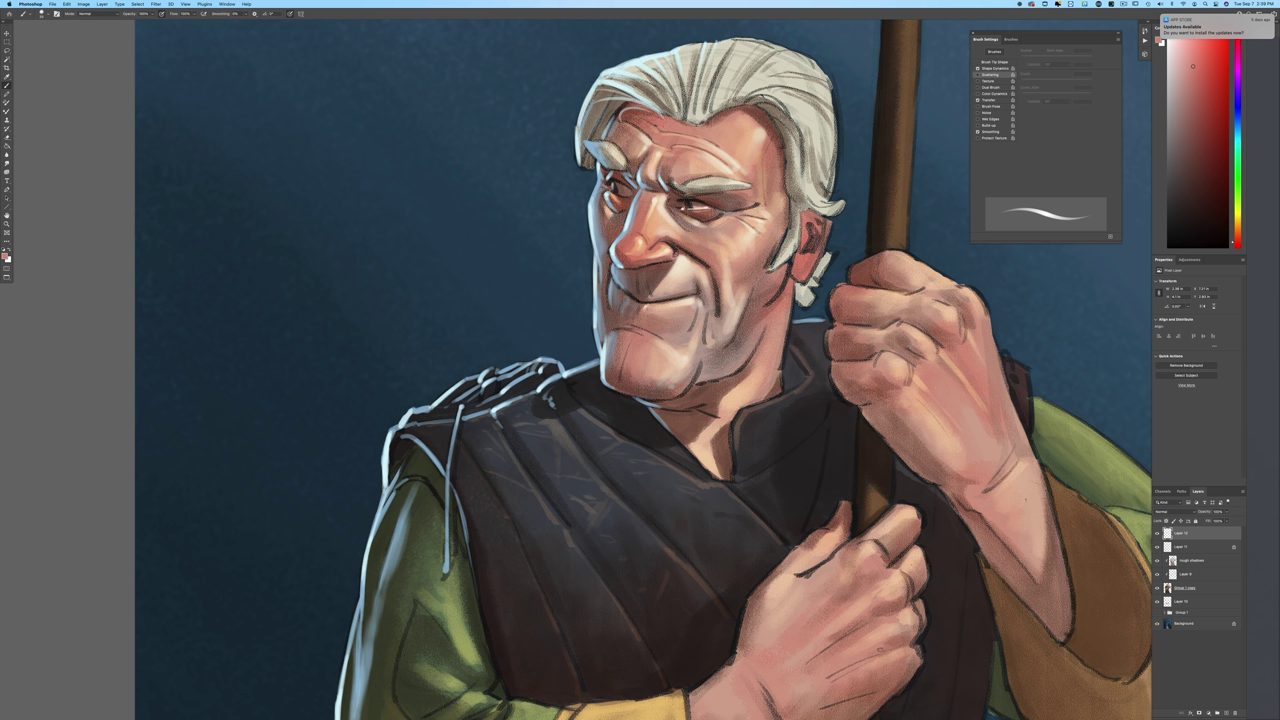
pyautogui.moveTo(655, 264)
pyautogui.mouseDown()
pyautogui.moveTo(667, 260)
pyautogui.moveTo(625, 266)
pyautogui.mouseUp()
pyautogui.click(291, 14)
pyautogui.moveTo(684, 250); pyautogui.dragTo(708, 266)
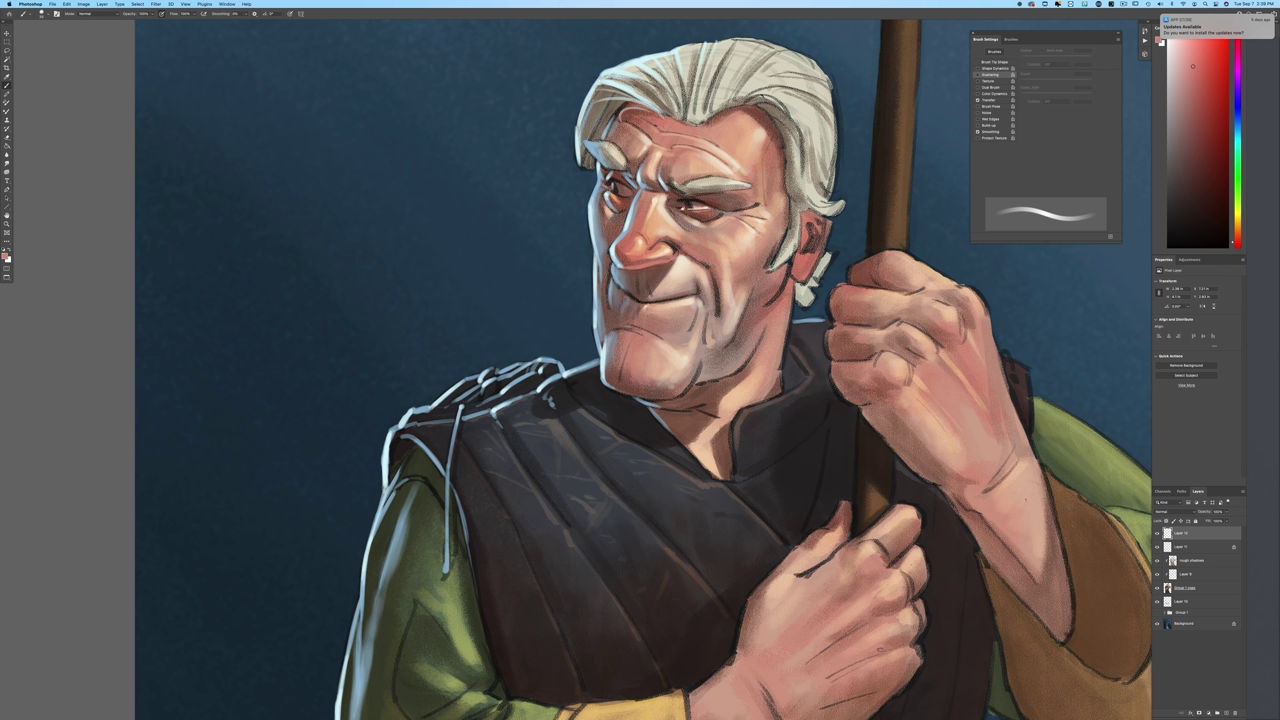
pyautogui.press('[')
pyautogui.press('[')
pyautogui.moveTo(713, 273); pyautogui.dragTo(718, 292)
# Step: Switch the foreground colour to a dark reddish brown and back to the light cream sampled from the cheek beside the nose
pyautogui.click(5, 256)
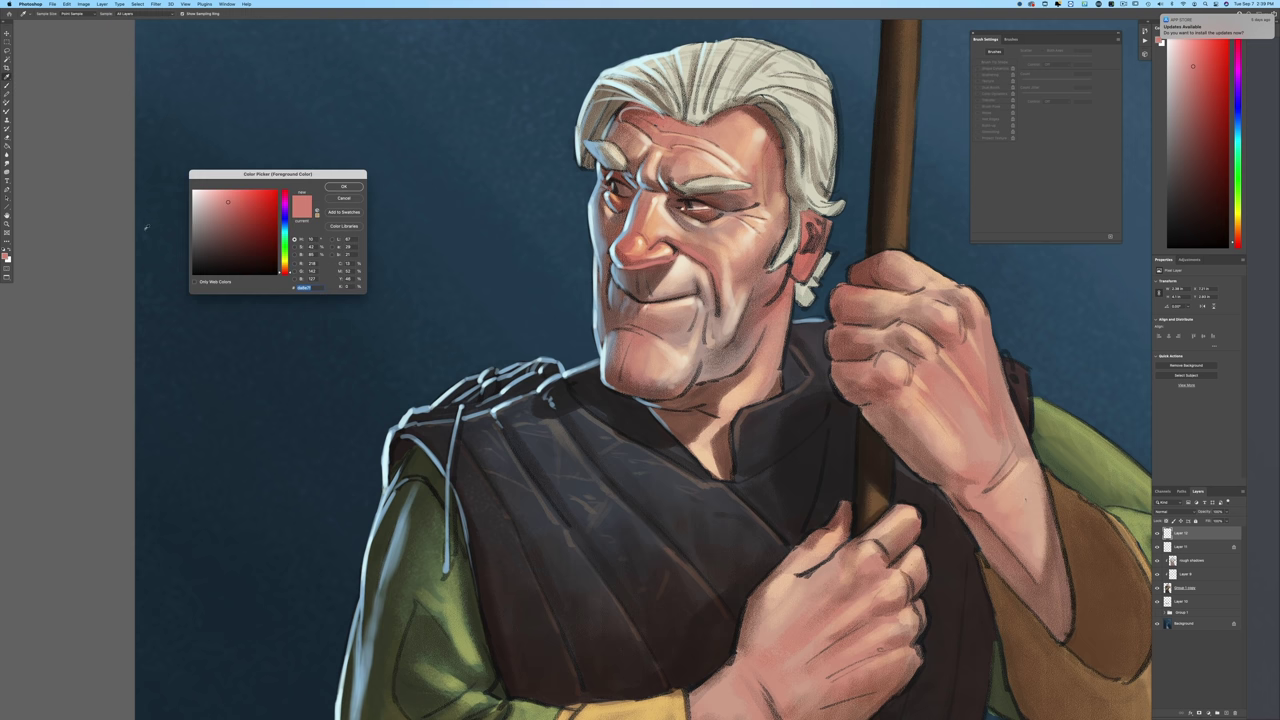
pyautogui.click(343, 186)
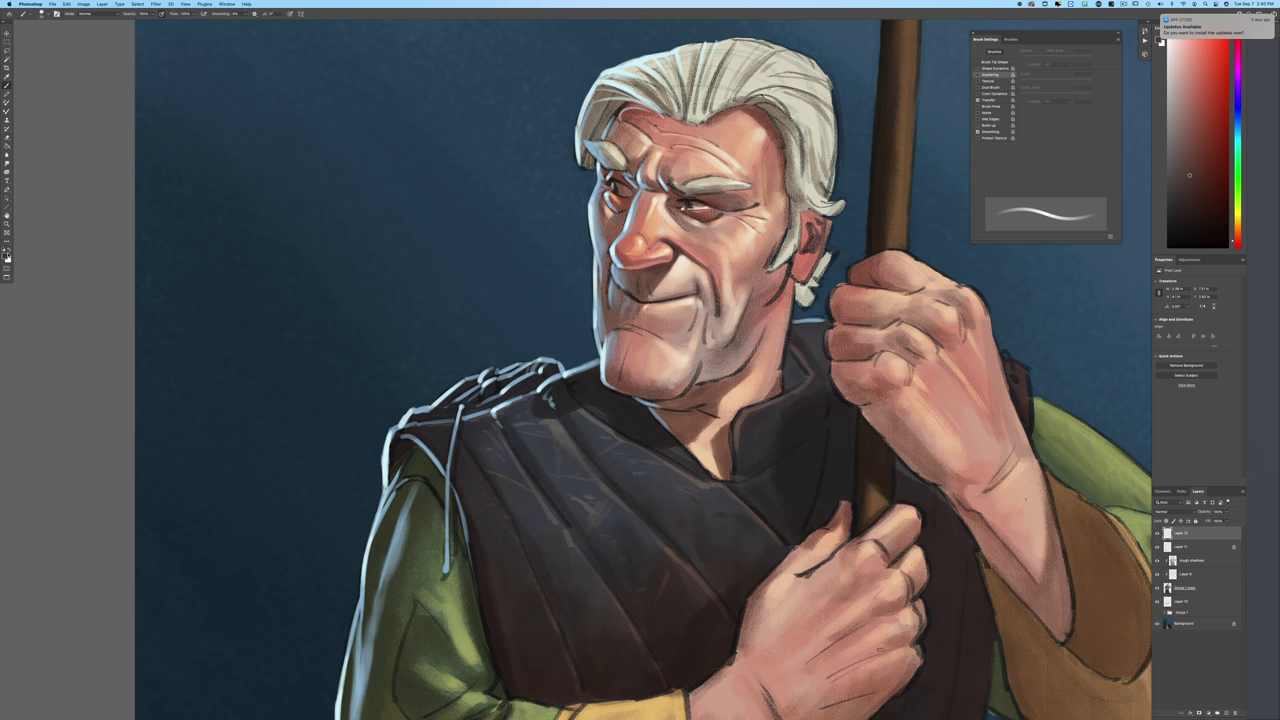
pyautogui.click(7, 256)
pyautogui.click(684, 261)
pyautogui.press('Return')
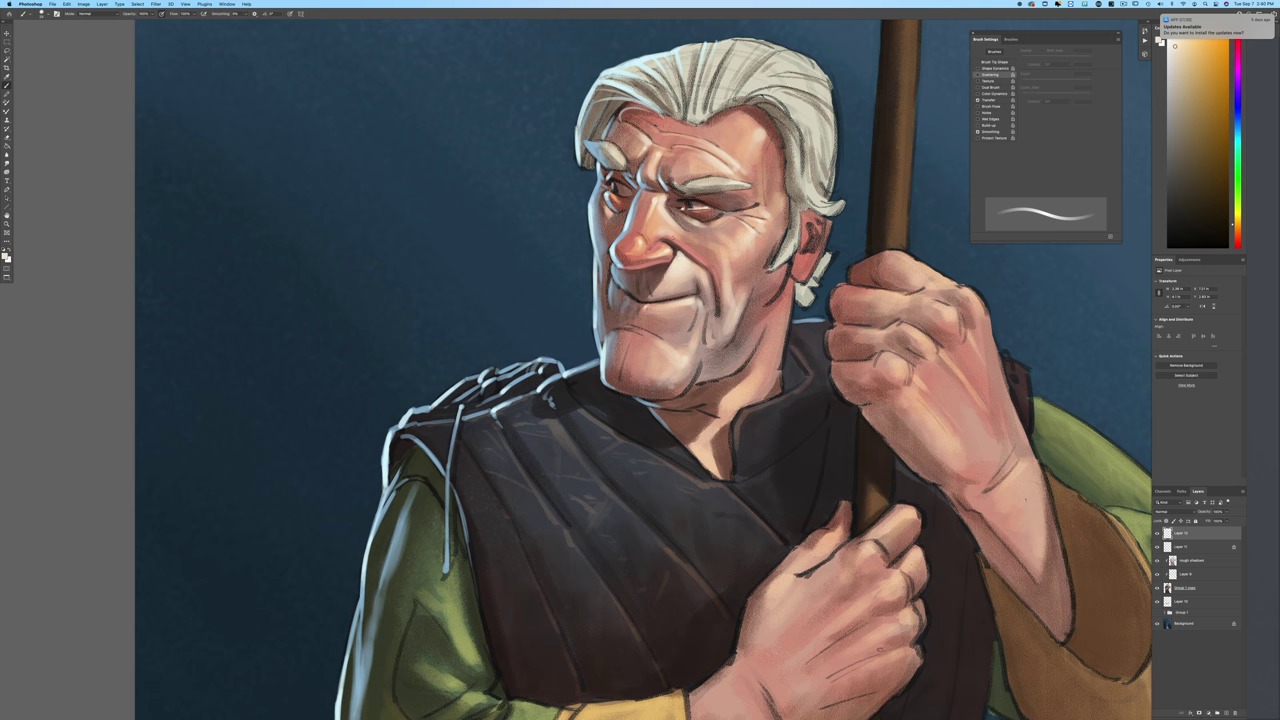
# Step: Change the foreground colour to a muted greyish red-brown and after that to a darker reddish brown for the facial shadows
pyautogui.click(5, 256)
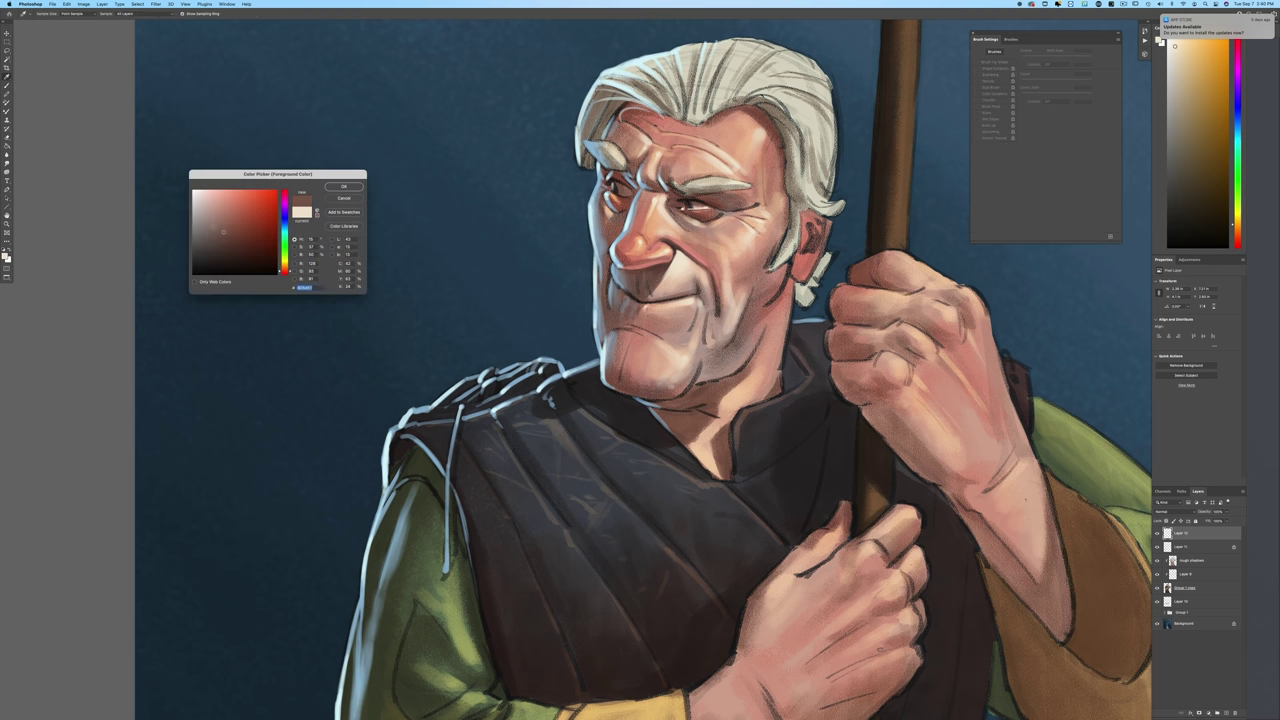
pyautogui.moveTo(212, 226); pyautogui.dragTo(229, 223)
pyautogui.press('Return')
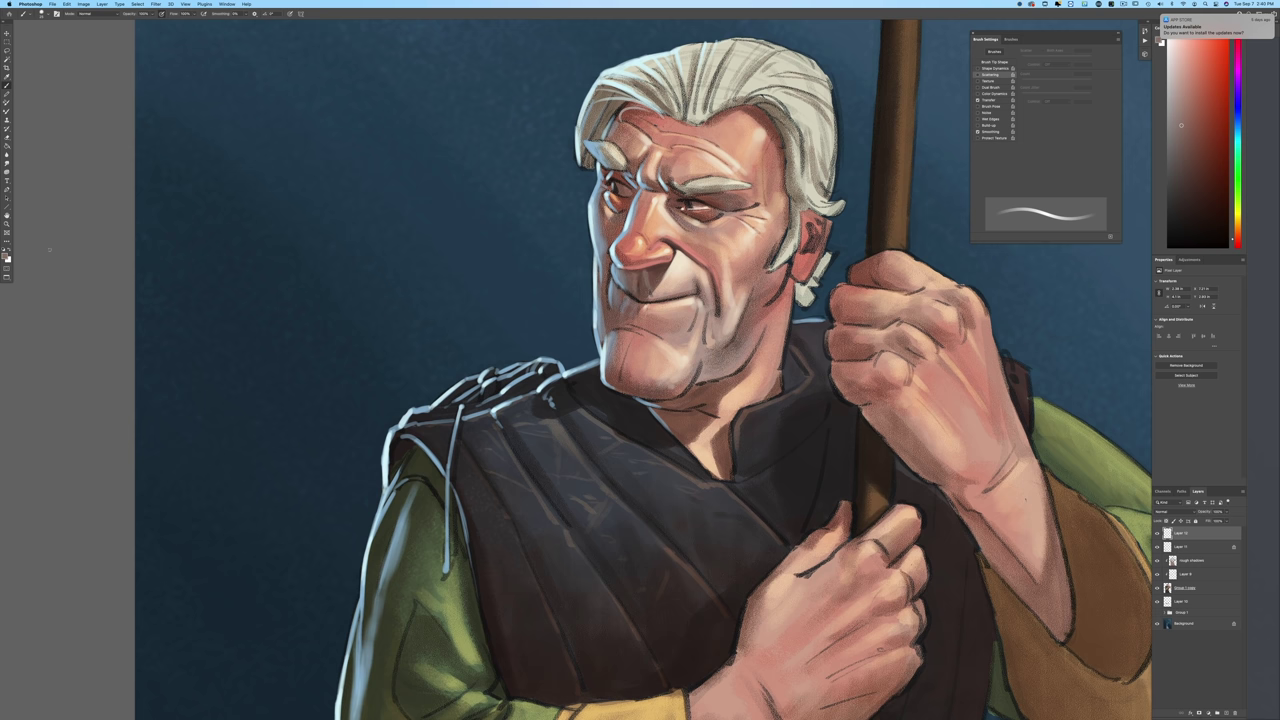
pyautogui.click(7, 257)
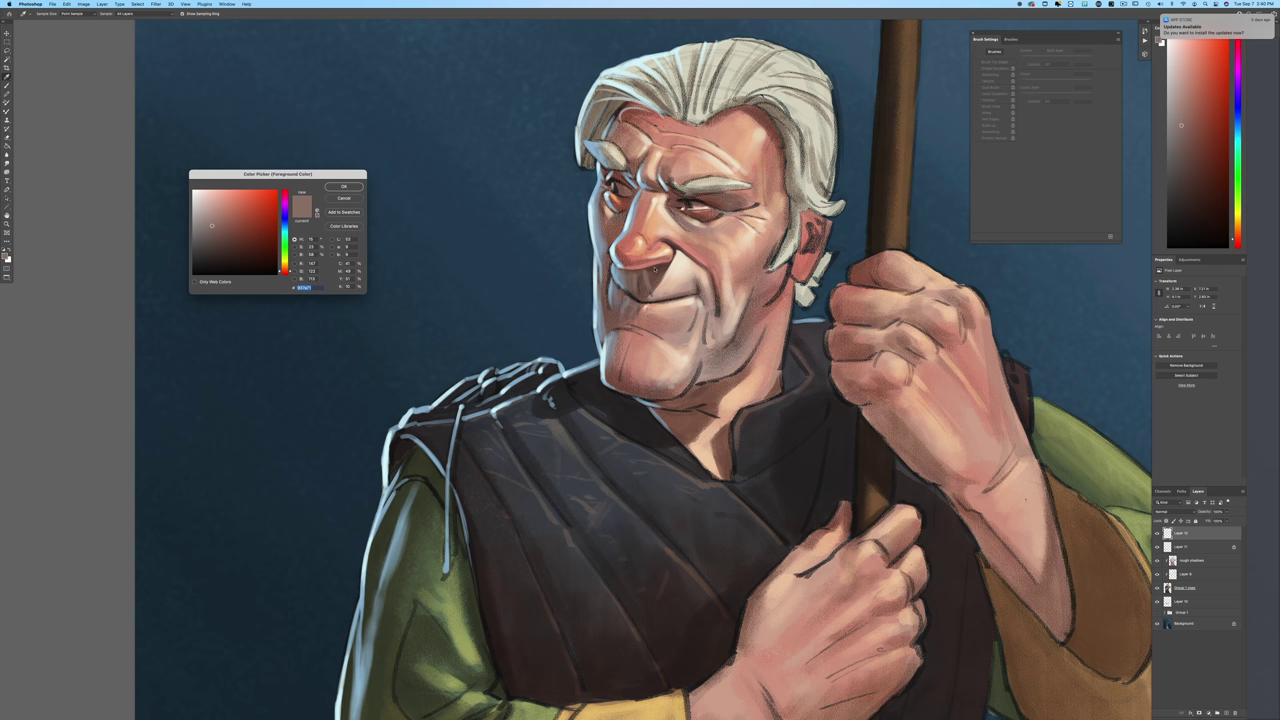
pyautogui.press('Return')
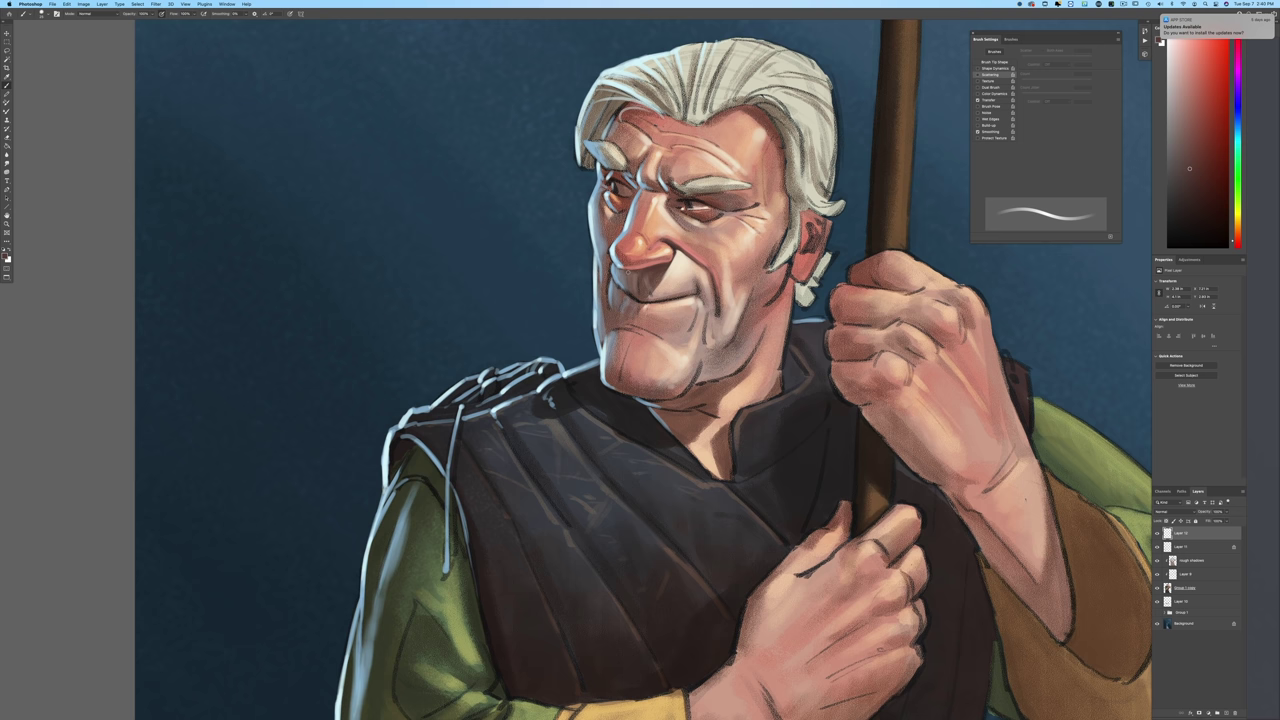
# Step: Paint near-white hair strokes on both eyebrows with a pressure-sized brush, using a pale cream sampled near the eyebrow
pyautogui.click(6, 257)
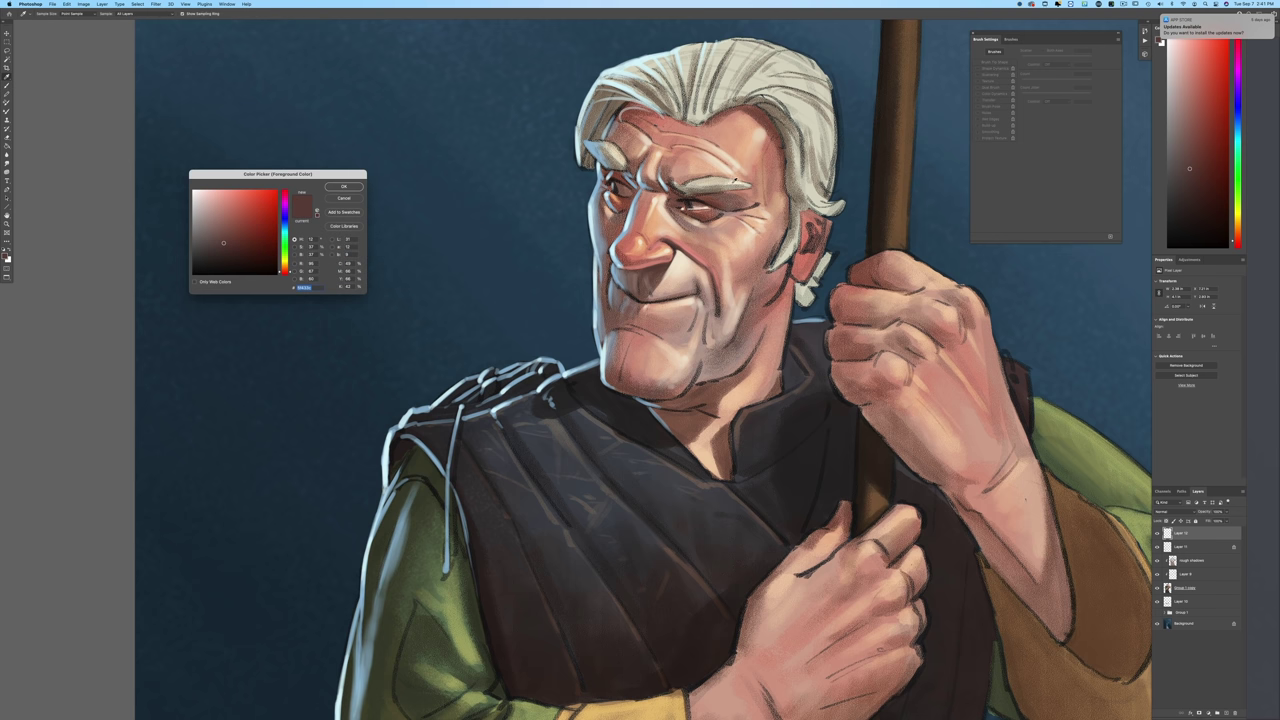
pyautogui.click(736, 181)
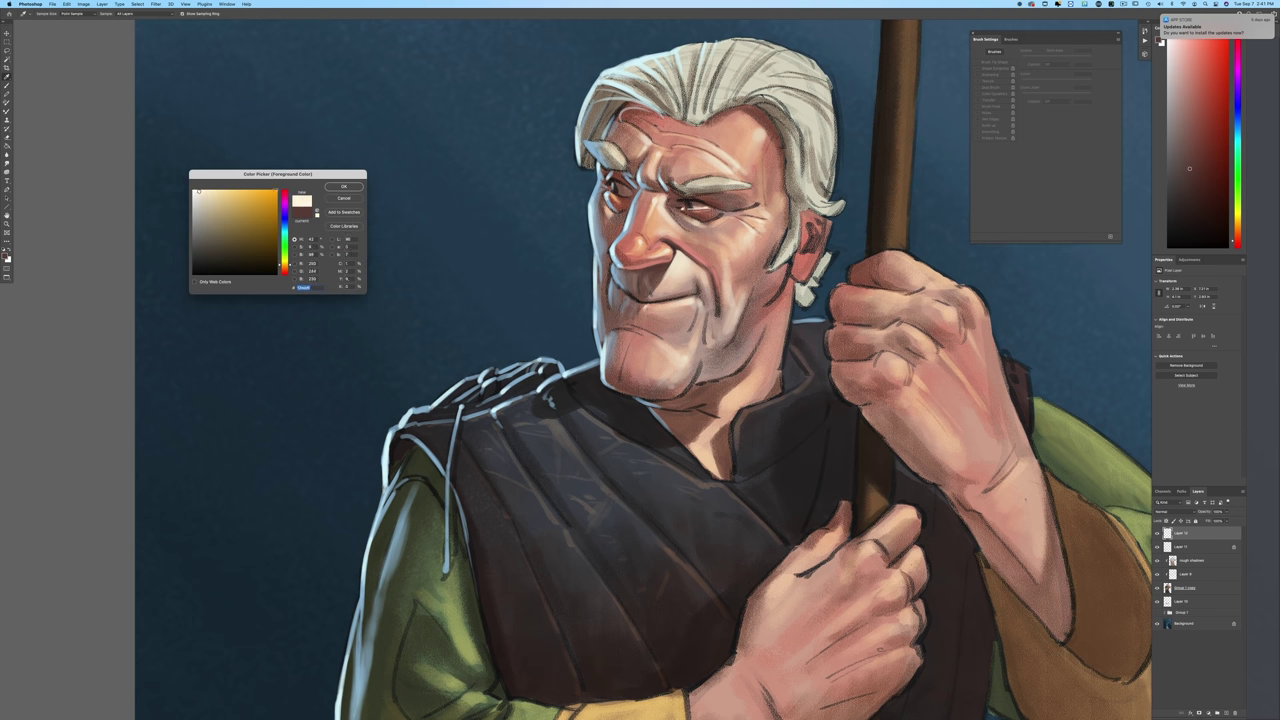
pyautogui.click(343, 186)
pyautogui.click(289, 13)
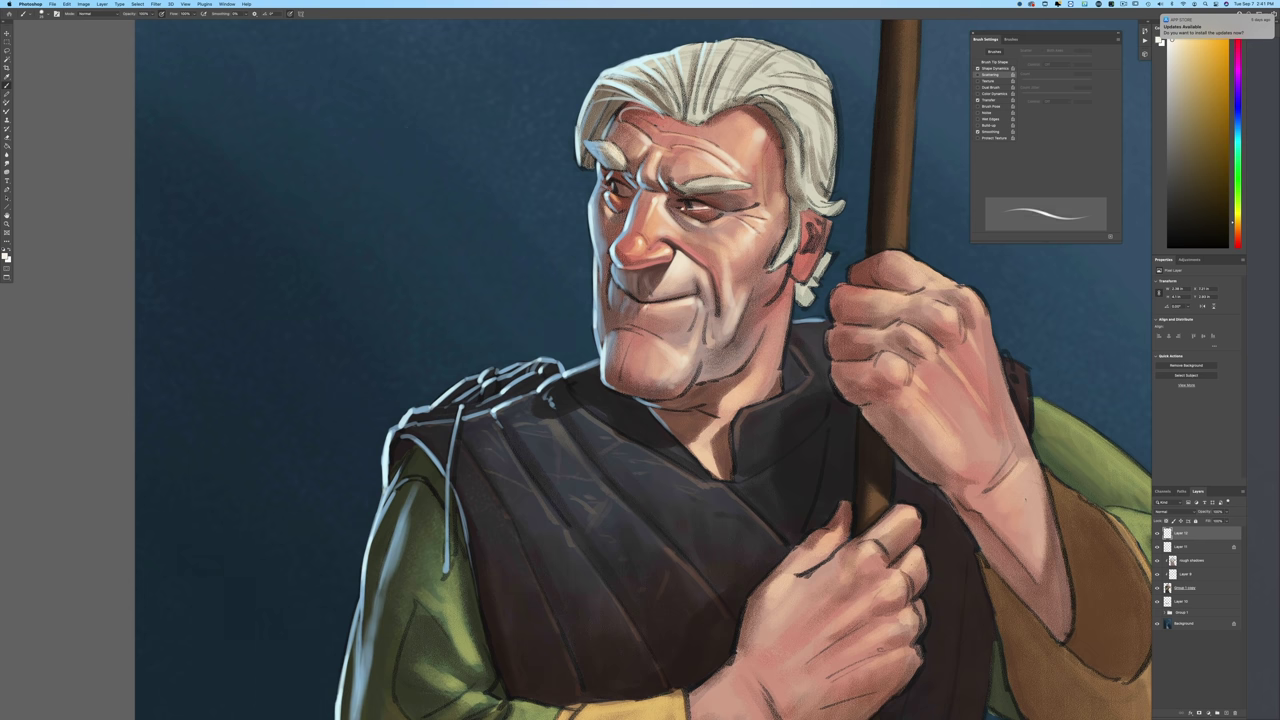
pyautogui.moveTo(626, 165); pyautogui.dragTo(624, 149)
pyautogui.hotkey('ctrl', '-')
pyautogui.hotkey('ctrl', '-')
pyautogui.hotkey('ctrl', '-')
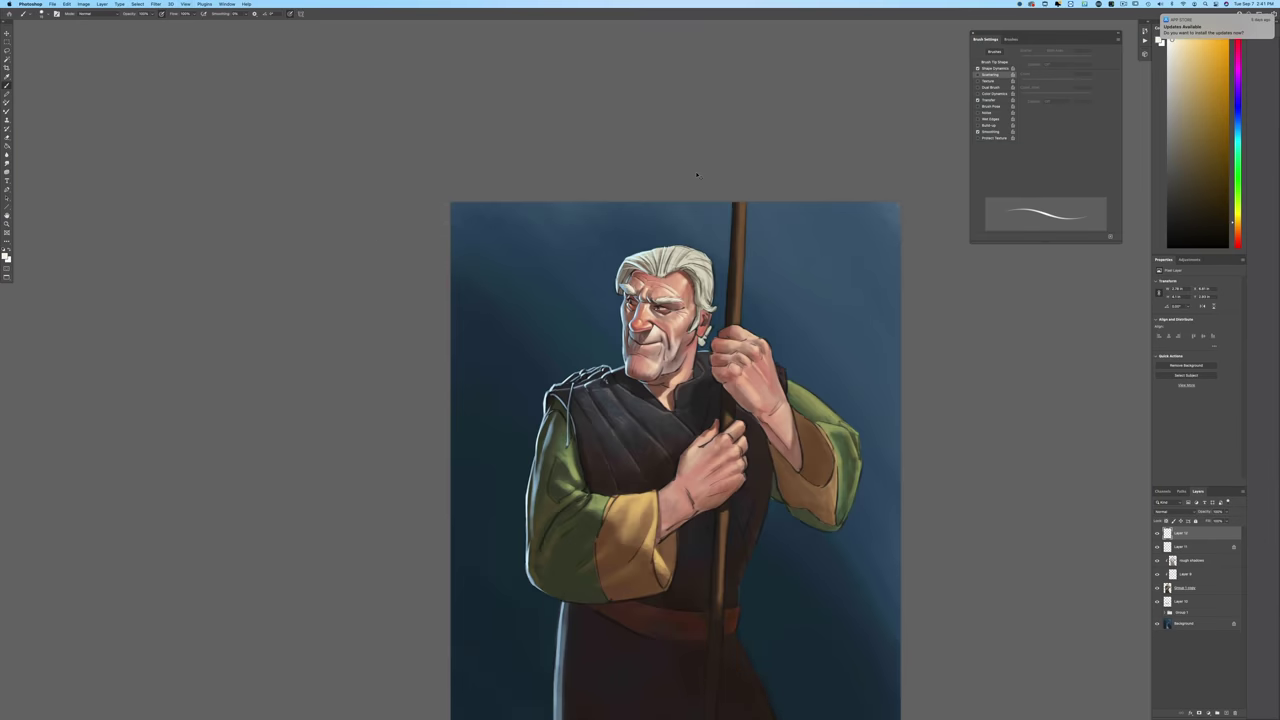
pyautogui.hotkey('ctrl', '+')
pyautogui.hotkey('ctrl', '+')
pyautogui.hotkey('ctrl', '+')
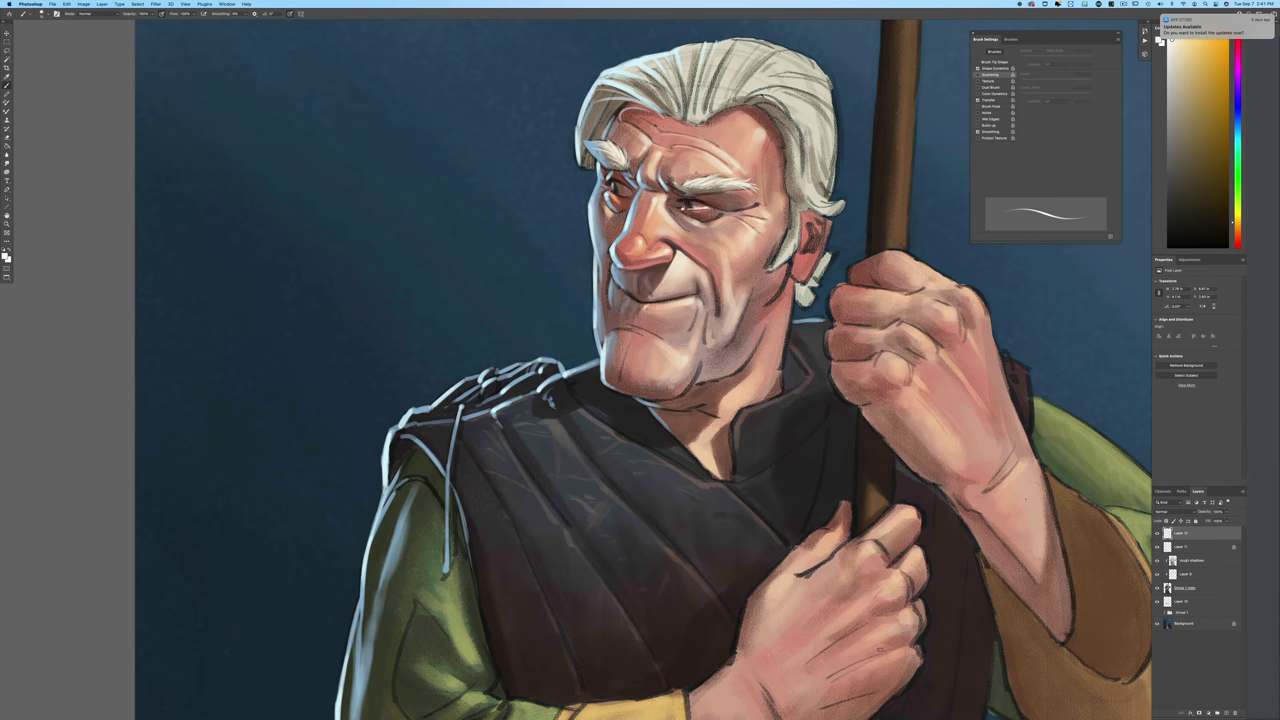
# Step: Paint a warm skin tone along the chin and jawline, using a colour sampled under the chin, lightened and shifted toward orange
pyautogui.click(6, 256)
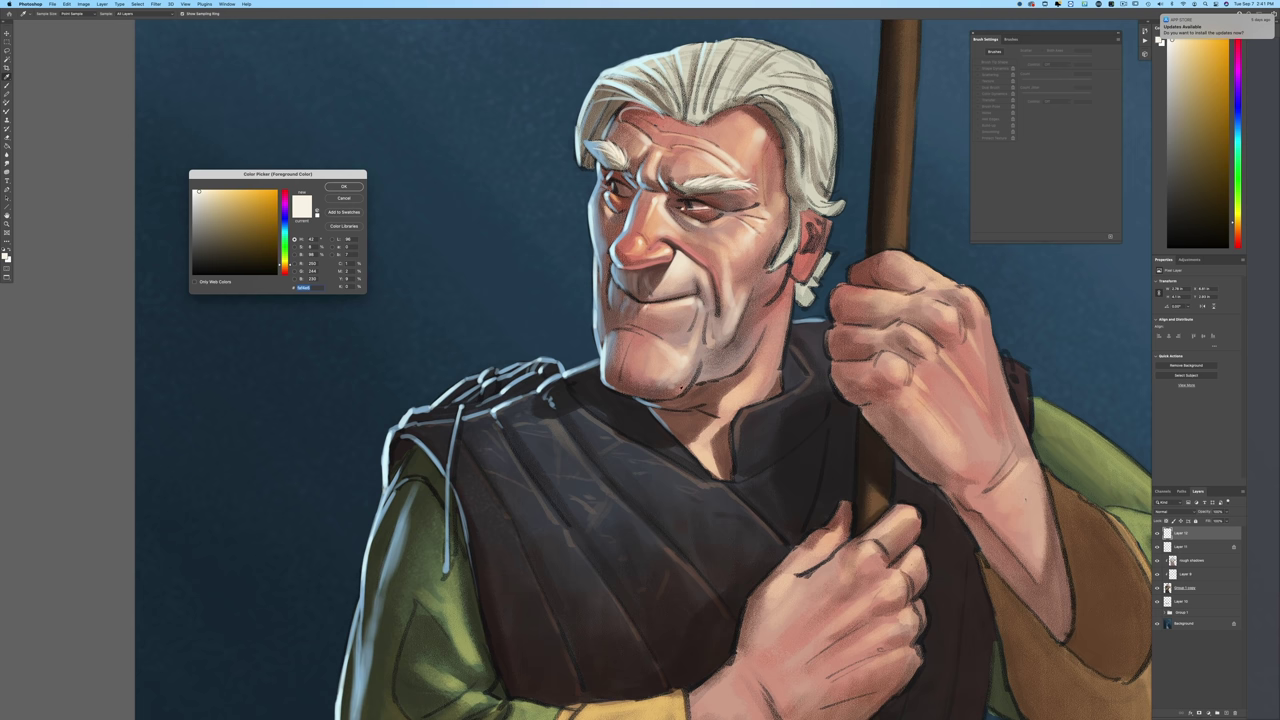
pyautogui.click(676, 388)
pyautogui.moveTo(228, 233); pyautogui.dragTo(228, 210)
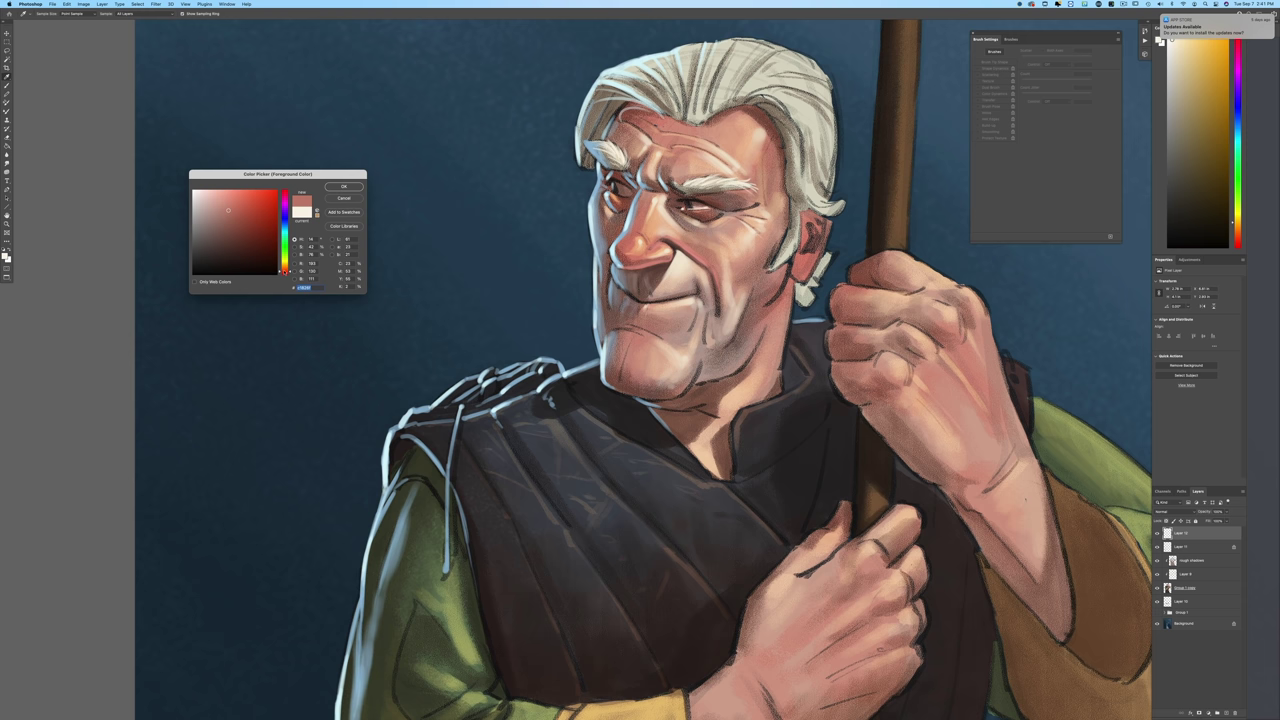
pyautogui.moveTo(285, 272); pyautogui.dragTo(285, 270)
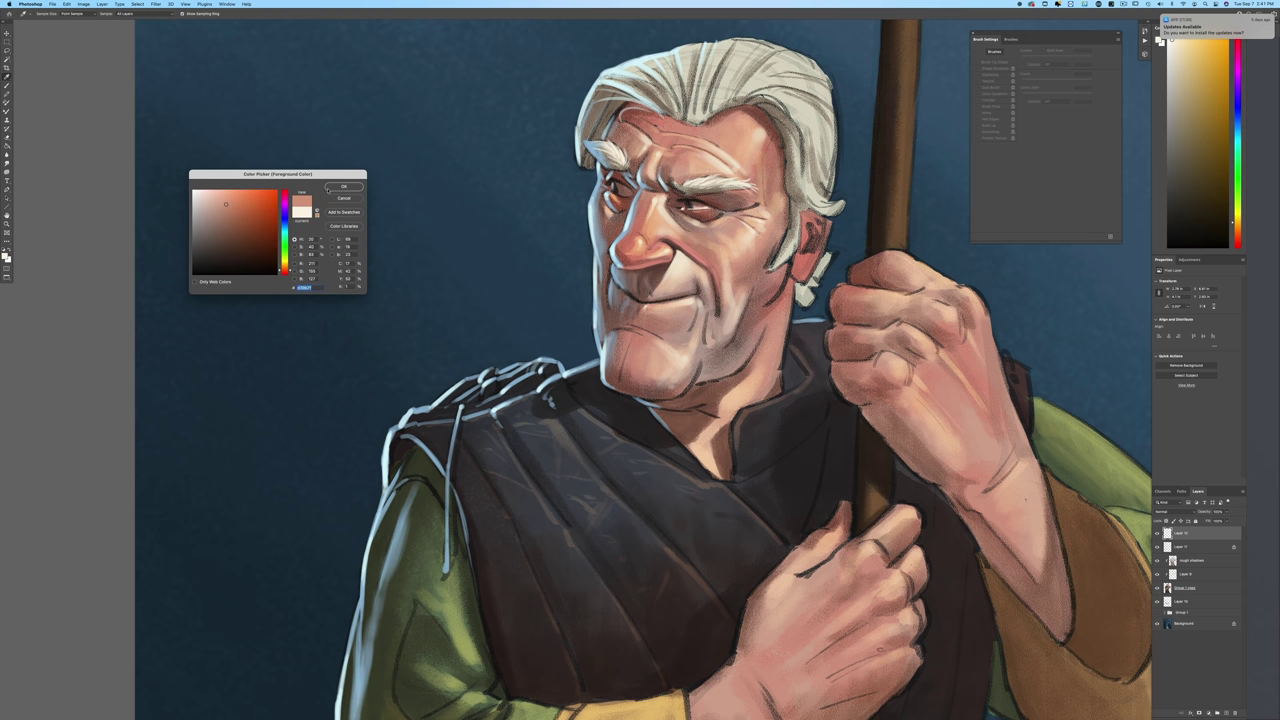
pyautogui.press('Return')
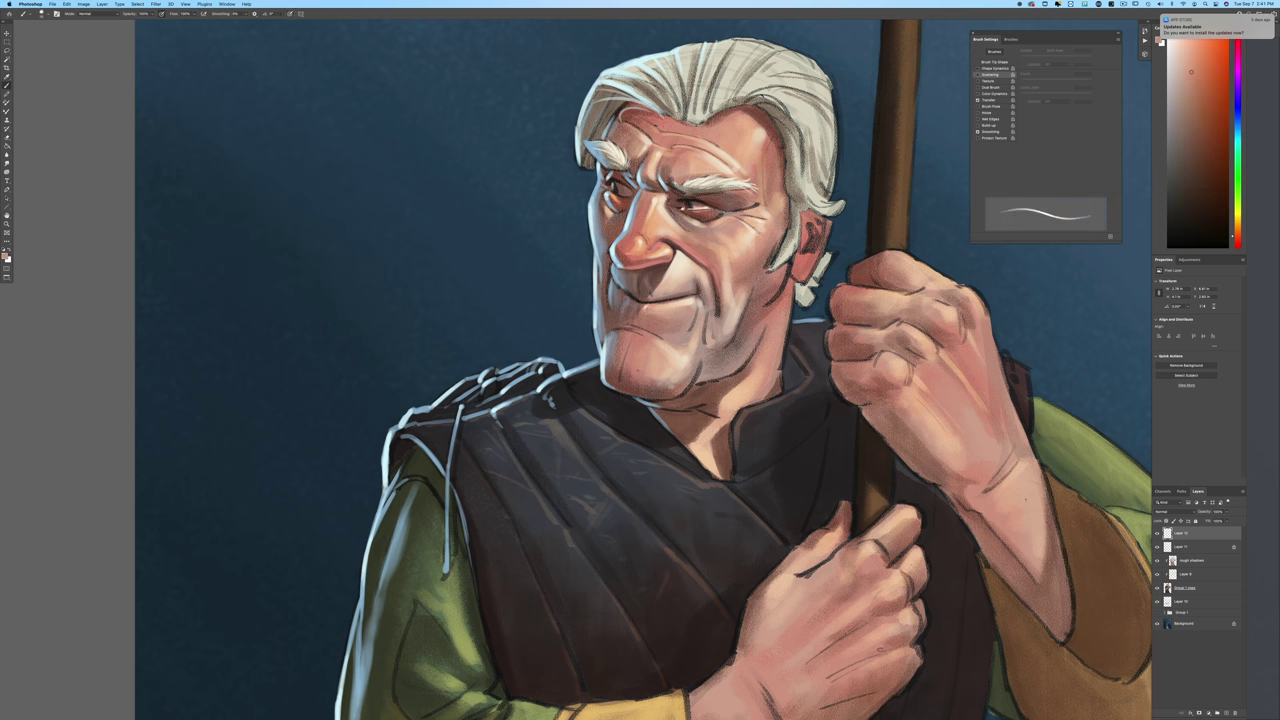
pyautogui.keyDown('alt'); pyautogui.click(675, 396); pyautogui.keyUp('alt')
pyautogui.moveTo(646, 398); pyautogui.dragTo(750, 363)
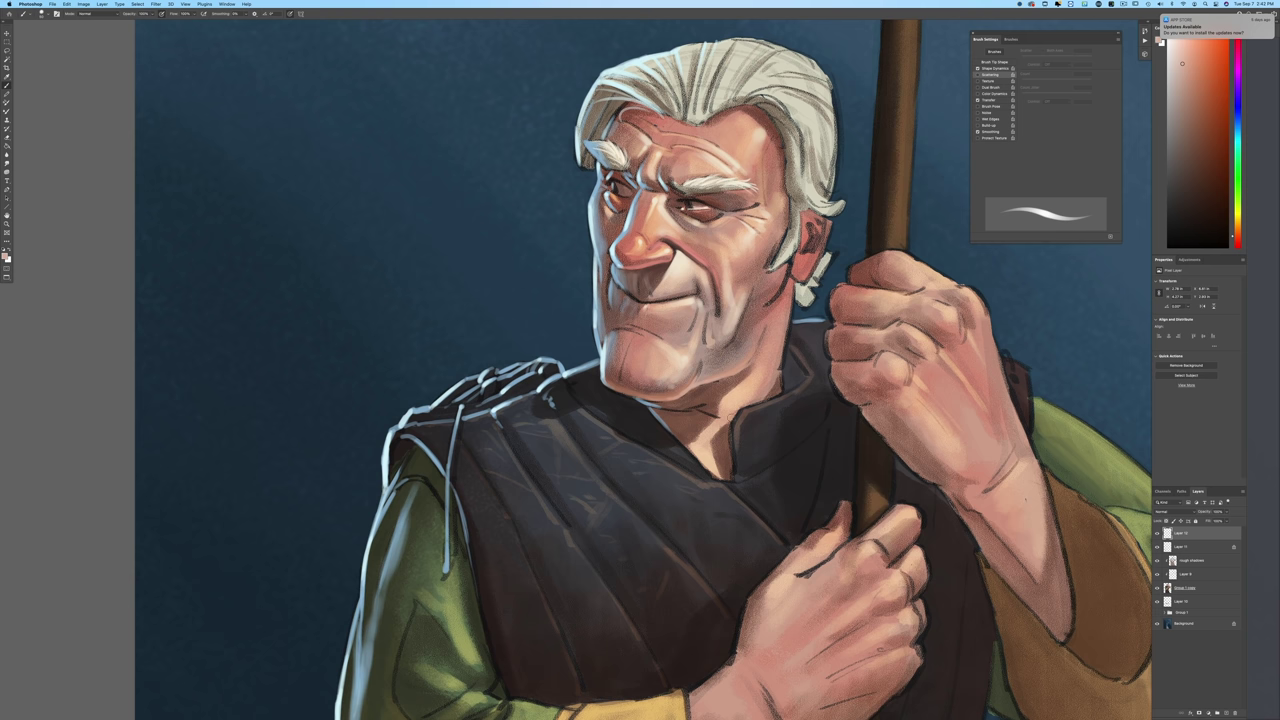
# Step: Paint a reddish-brown tone beneath the chin, using a colour sampled there and made brighter and more saturated
pyautogui.click(7, 256)
pyautogui.click(675, 401)
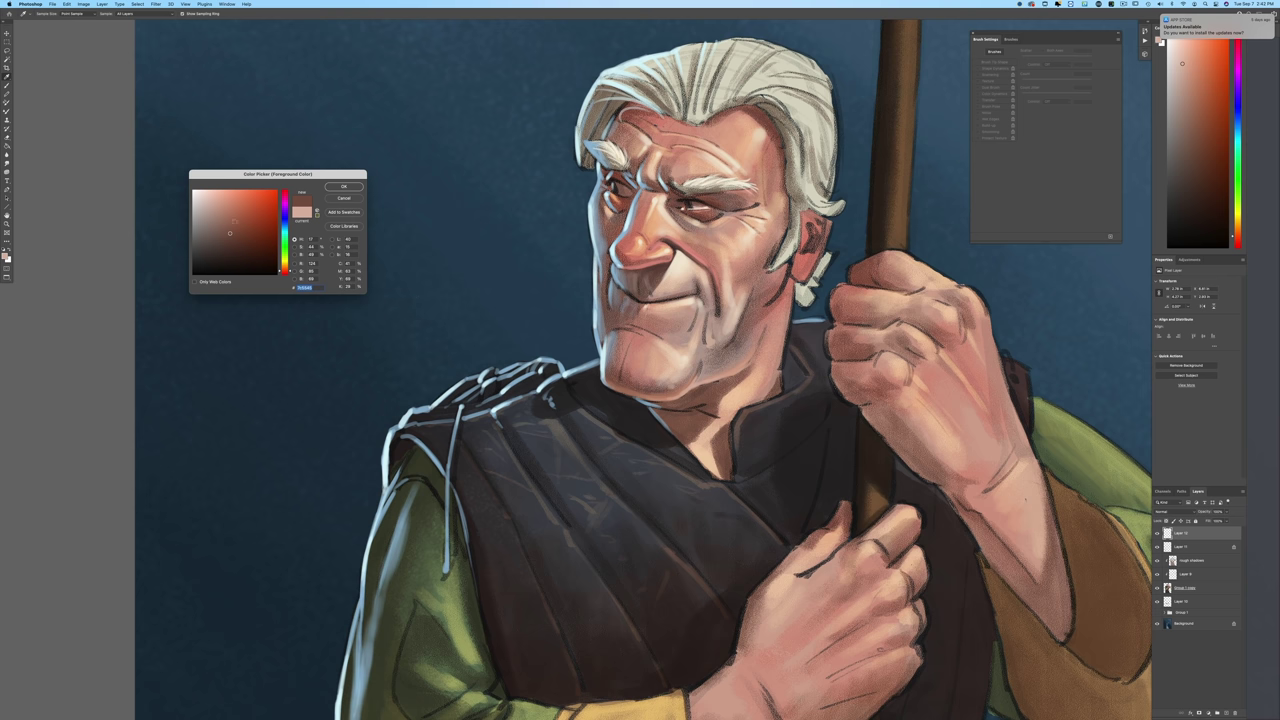
pyautogui.click(238, 216)
pyautogui.click(336, 189)
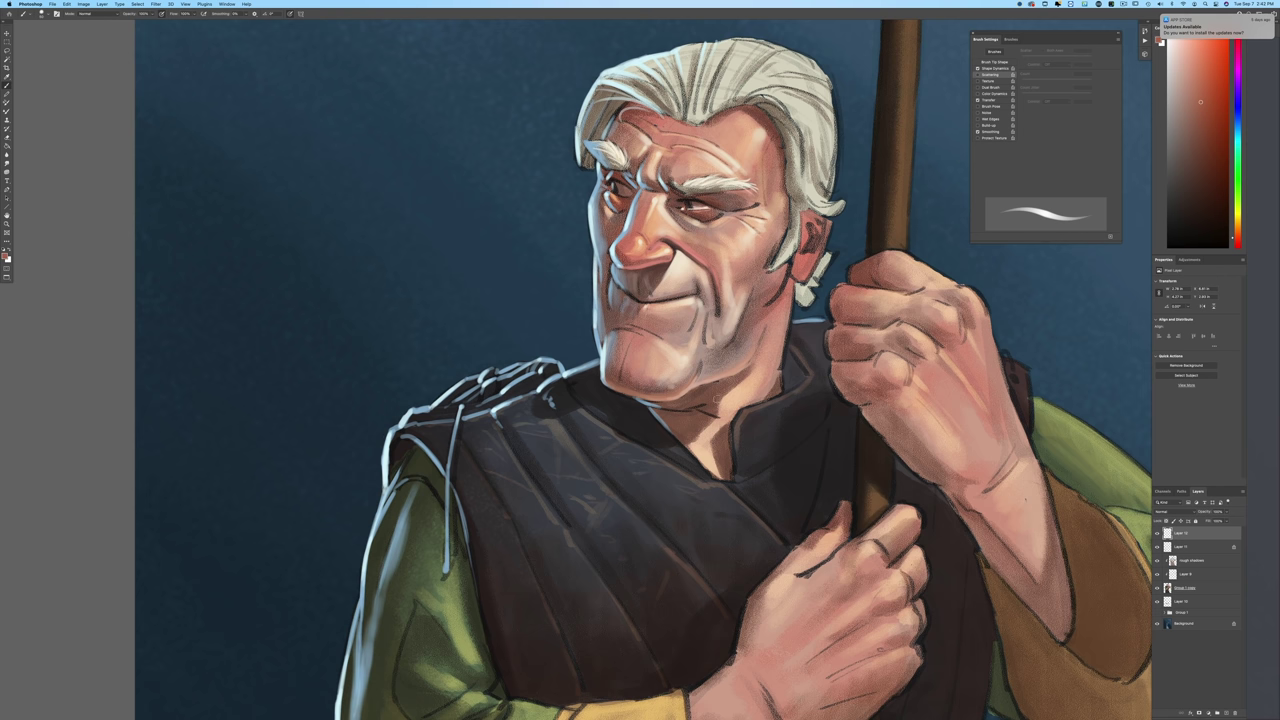
pyautogui.moveTo(675, 410)
pyautogui.mouseDown()
pyautogui.moveTo(660, 407)
pyautogui.moveTo(711, 404)
pyautogui.moveTo(715, 416)
pyautogui.moveTo(705, 402)
pyautogui.mouseUp()
# Step: Paint a light pink along the cheek and jaw below the ear, using a colour sampled from the cheek and lightened
pyautogui.click(6, 258)
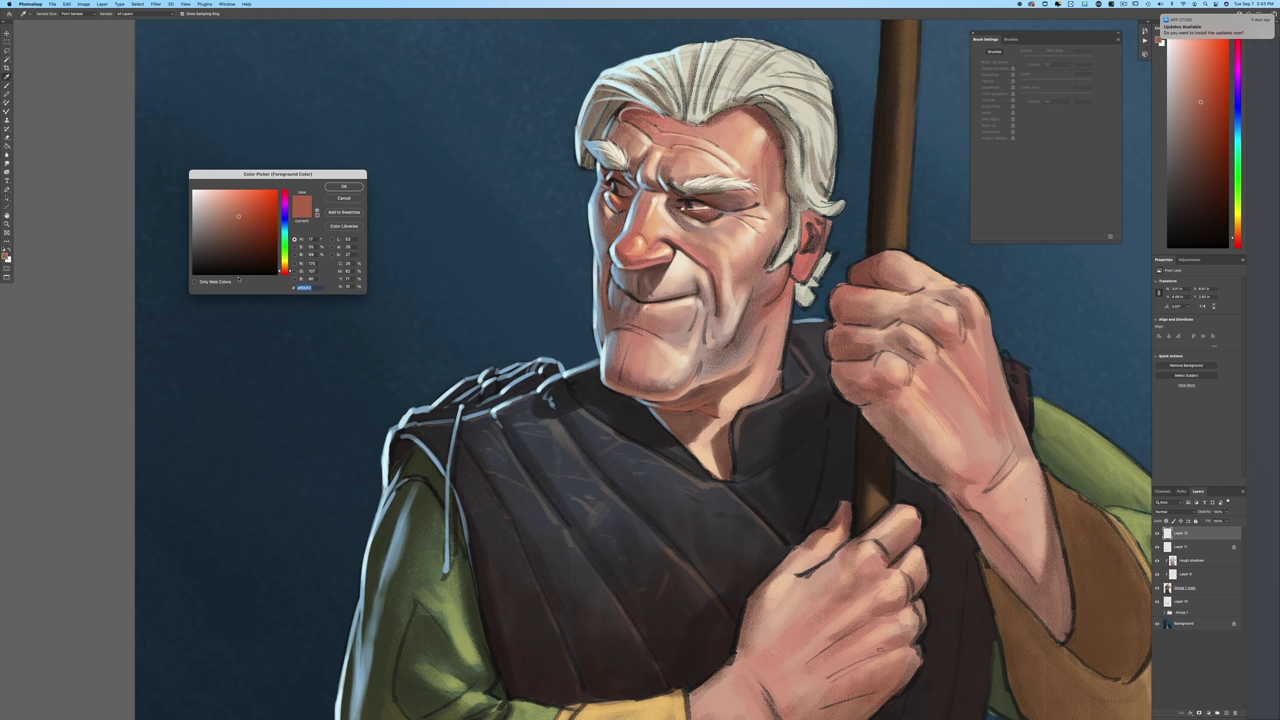
pyautogui.click(766, 285)
pyautogui.click(216, 196)
pyautogui.click(343, 188)
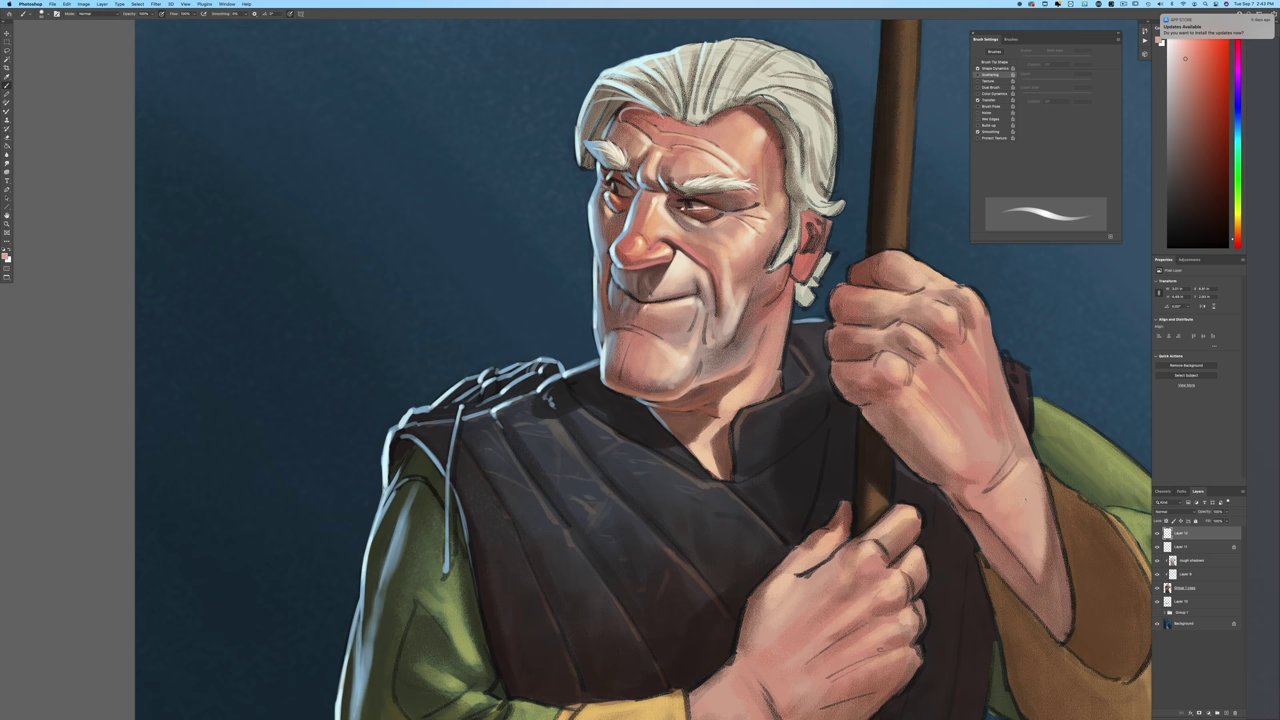
pyautogui.moveTo(789, 267); pyautogui.dragTo(765, 308)
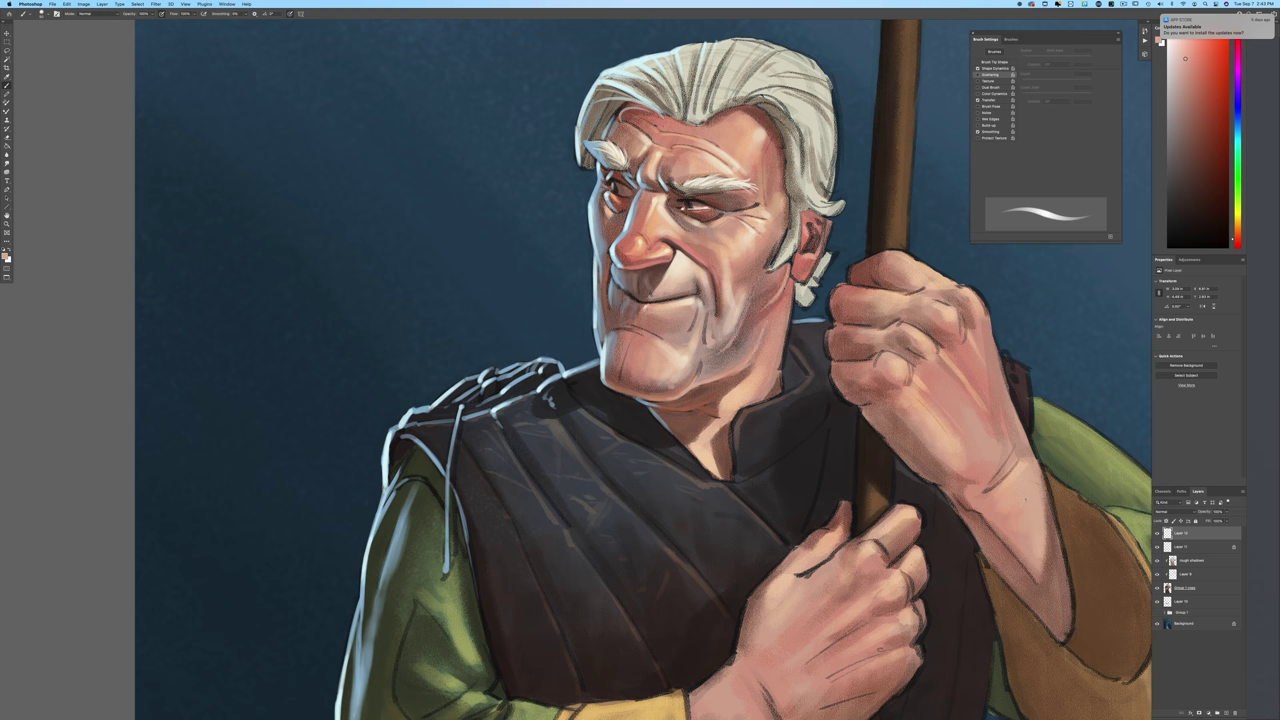
# Step: Blend the jaw side below the sideburn with a reddish skin tone sampled there, and lighten that colour to a bright salmon pink
pyautogui.click(5, 256)
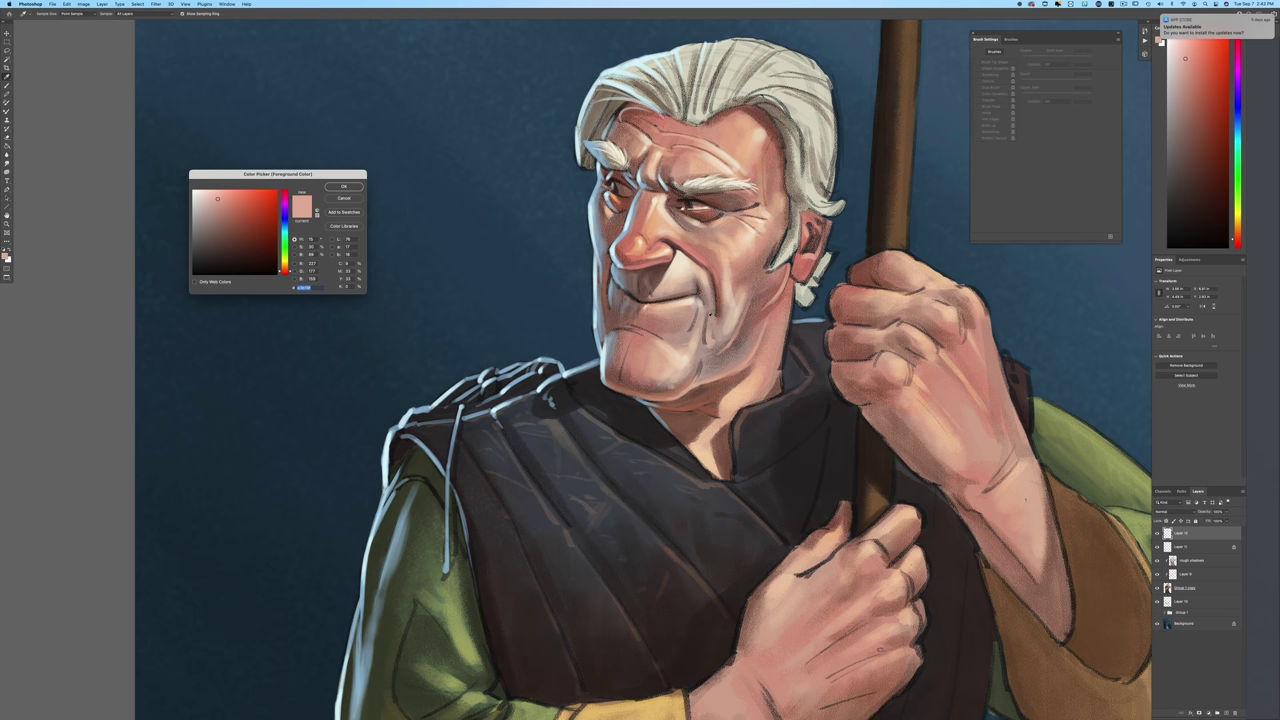
pyautogui.click(787, 288)
pyautogui.click(343, 186)
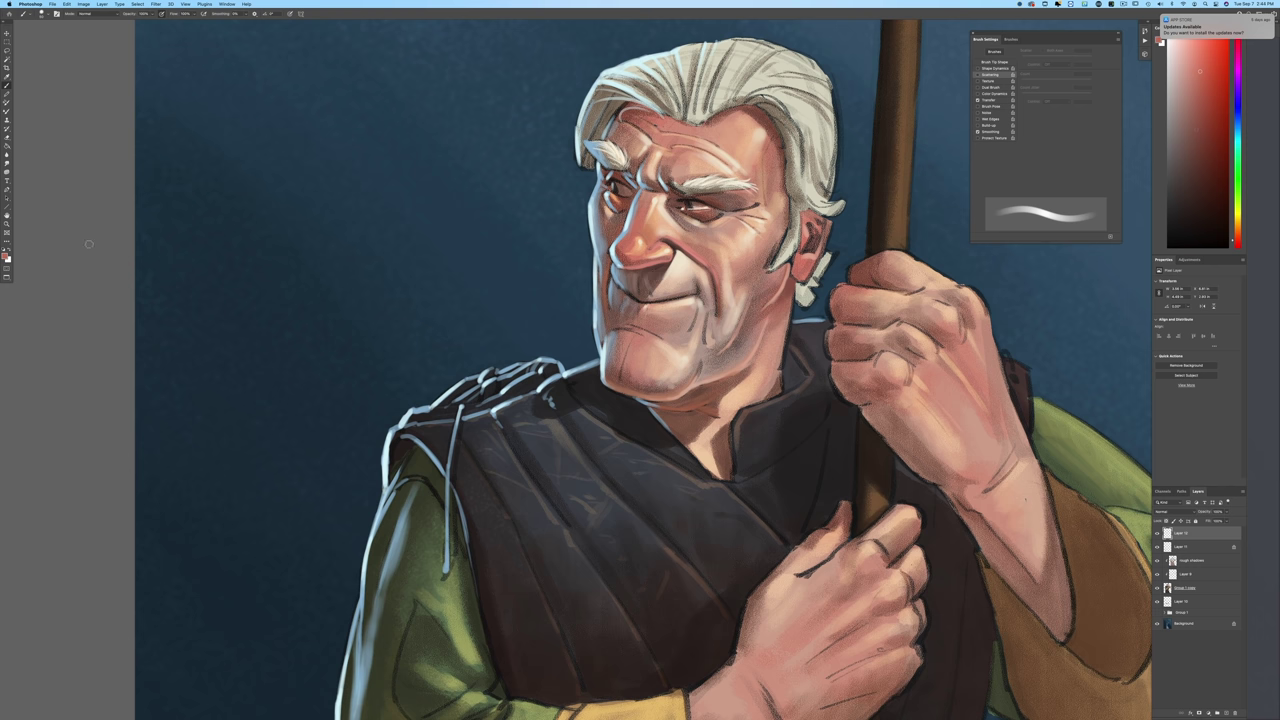
pyautogui.click(5, 257)
pyautogui.moveTo(237, 204); pyautogui.dragTo(229, 195)
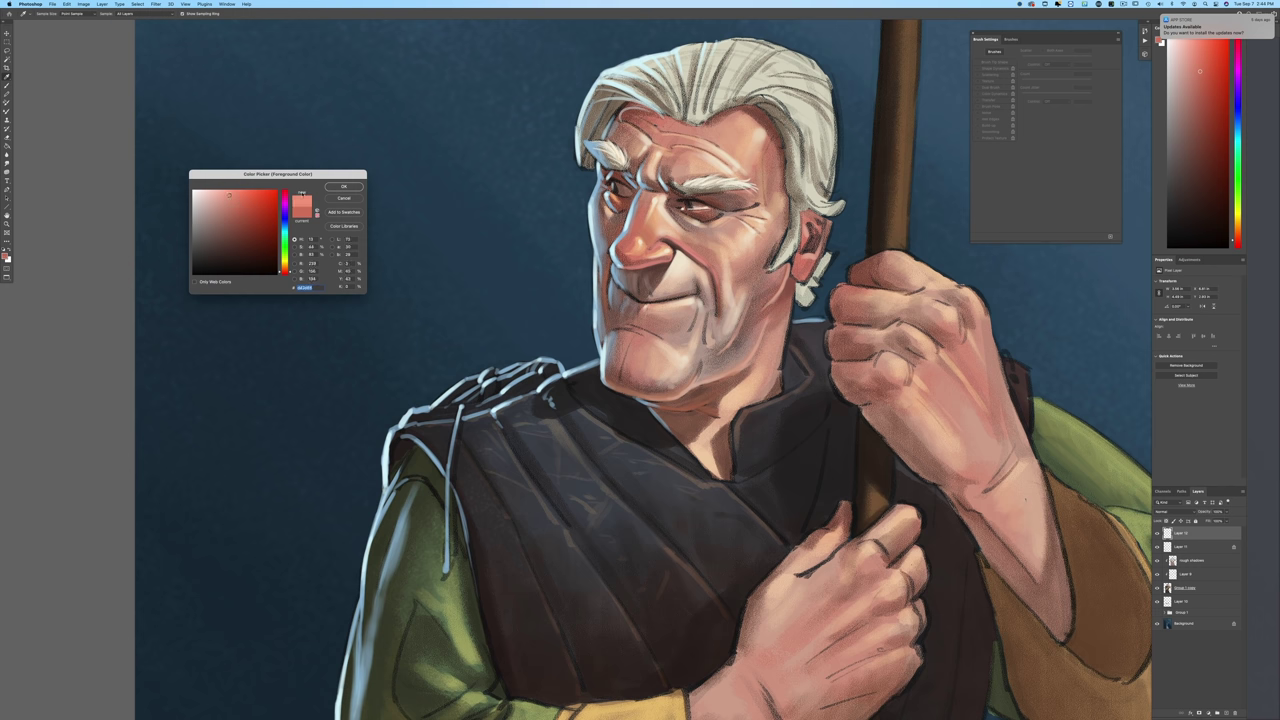
pyautogui.press('Return')
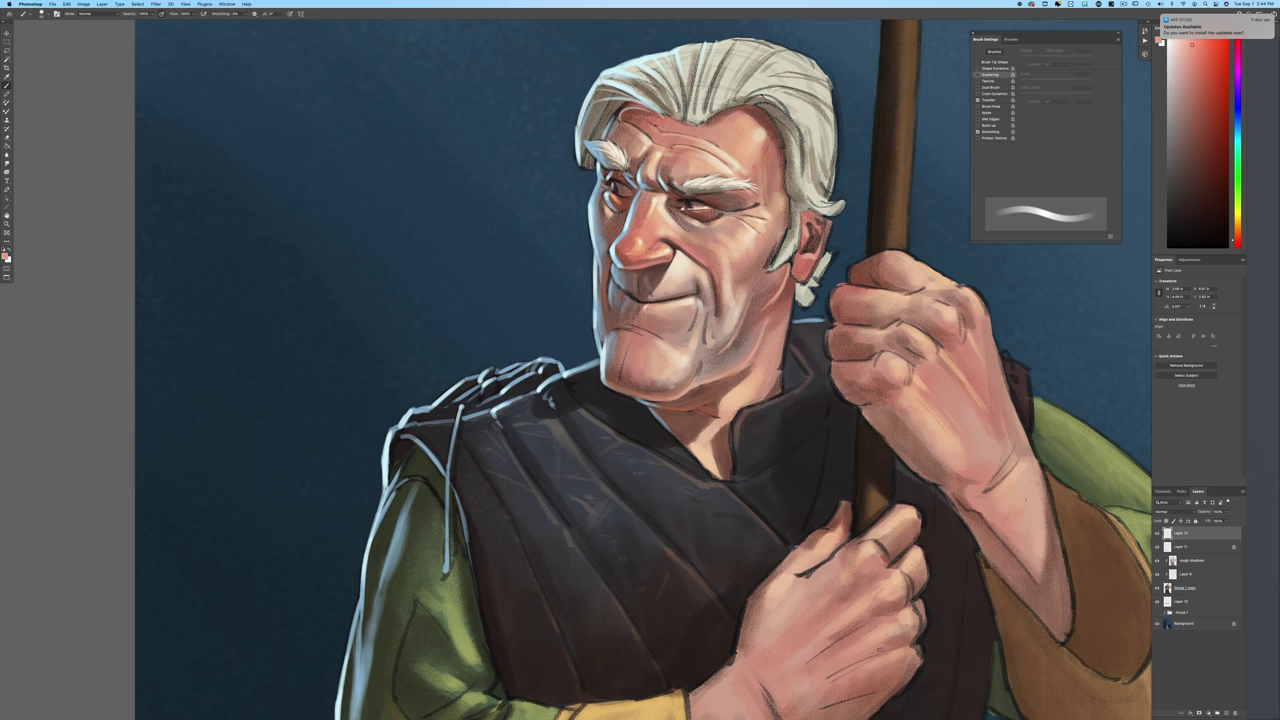
# Step: Paint a near-white cream highlight on the ridge of the nose, using a colour sampled from the nose bridge
pyautogui.click(7, 258)
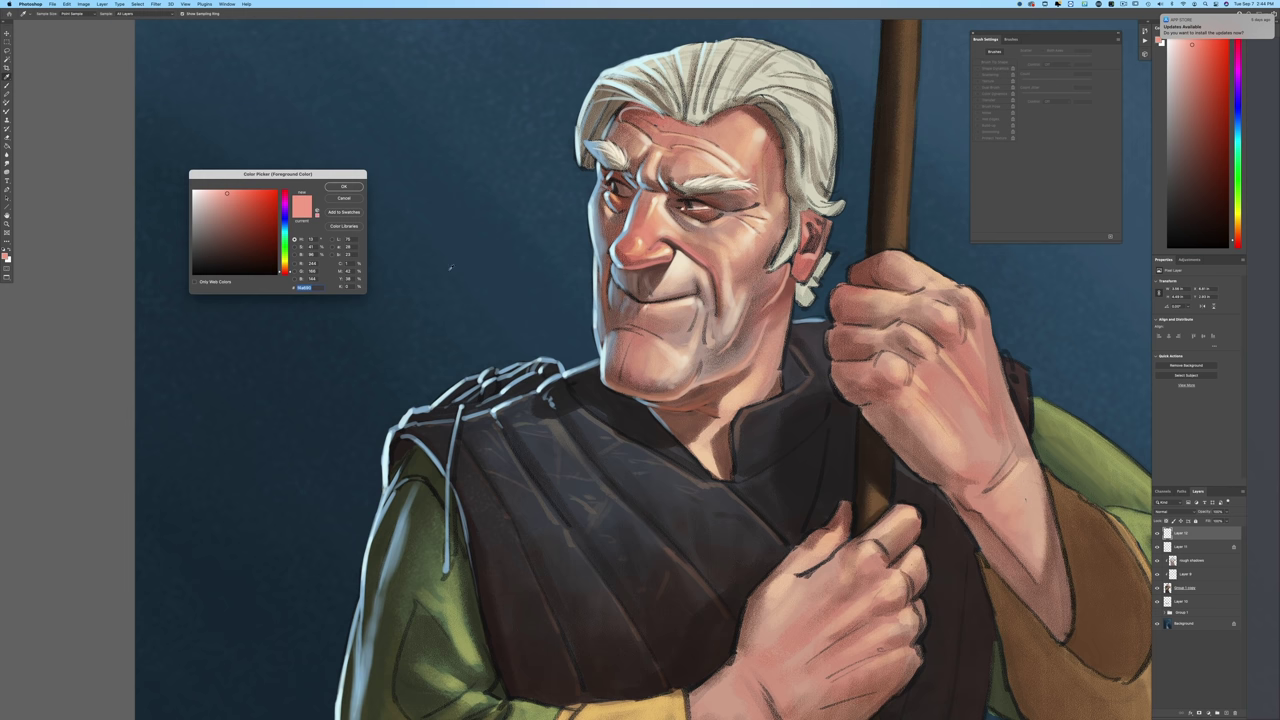
pyautogui.click(655, 199)
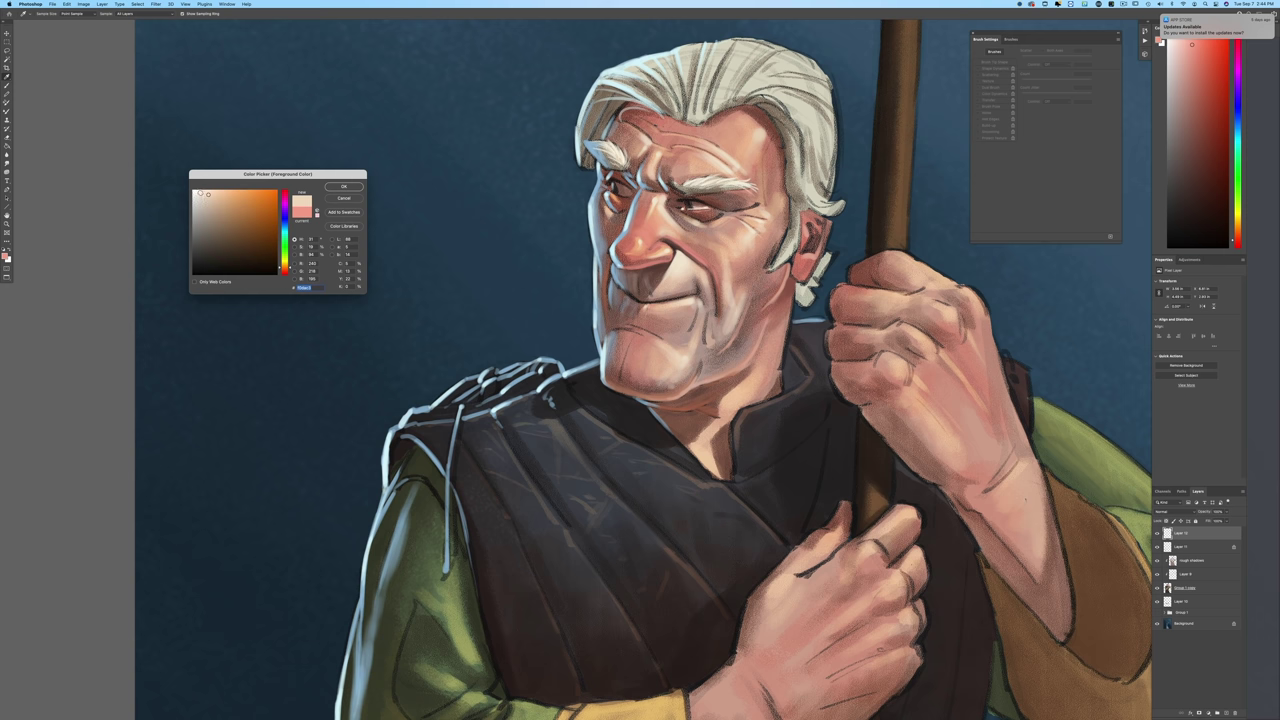
pyautogui.press('Return')
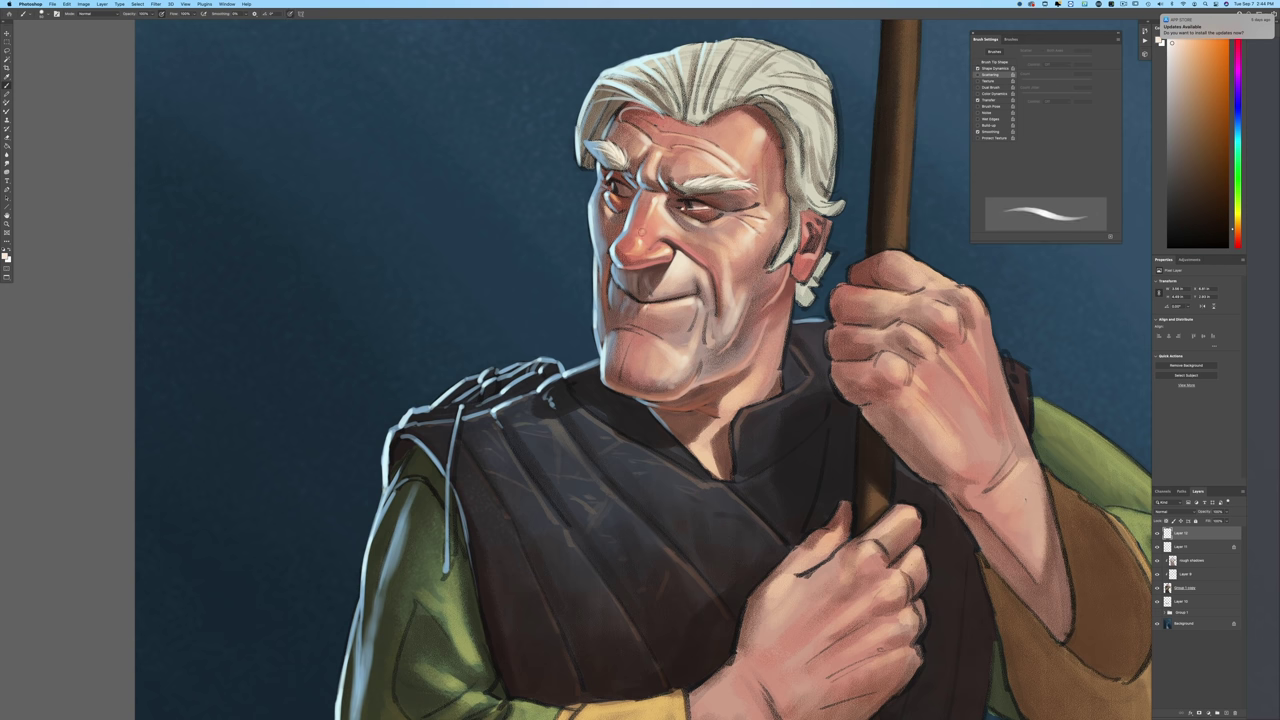
pyautogui.moveTo(641, 236)
pyautogui.mouseDown()
pyautogui.moveTo(645, 226)
pyautogui.moveTo(638, 249)
pyautogui.mouseUp()
# Step: Paint a dusty pink along the lit edge of the chin with pressure-controlled brush size turned off, using a colour sampled from the chin
pyautogui.click(290, 14)
pyautogui.press('n')
pyautogui.click(622, 361)
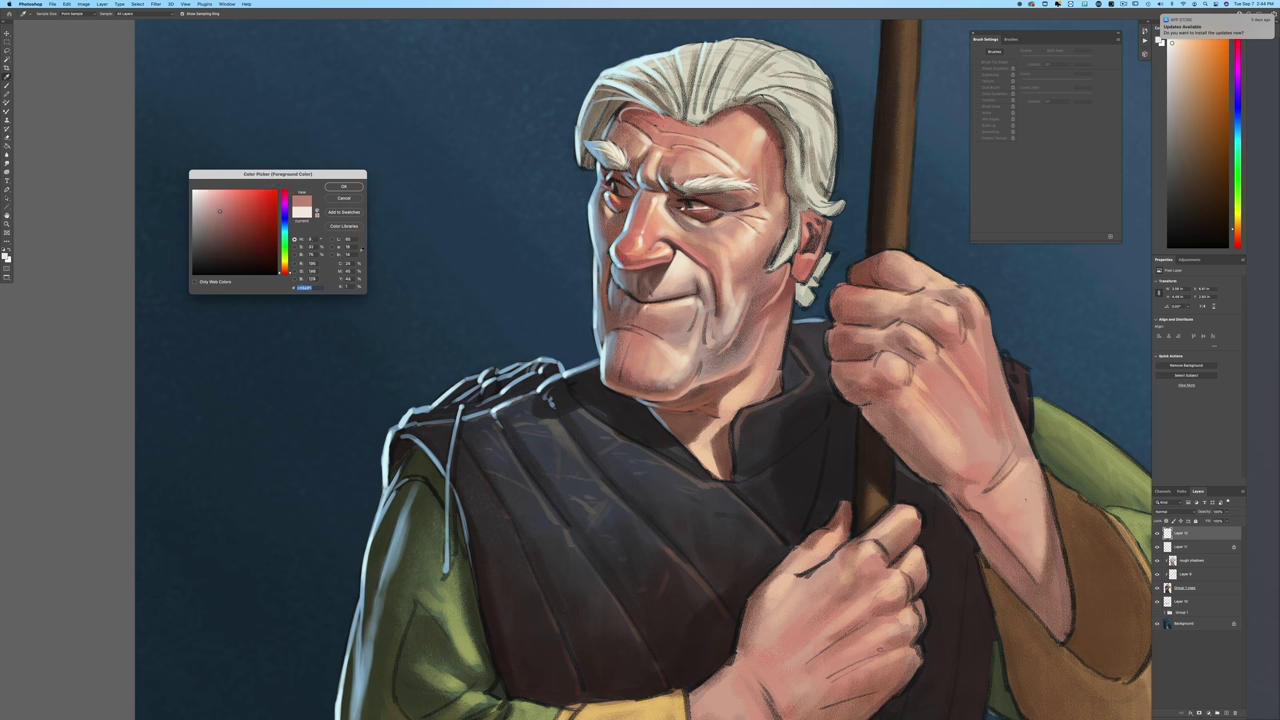
pyautogui.click(344, 187)
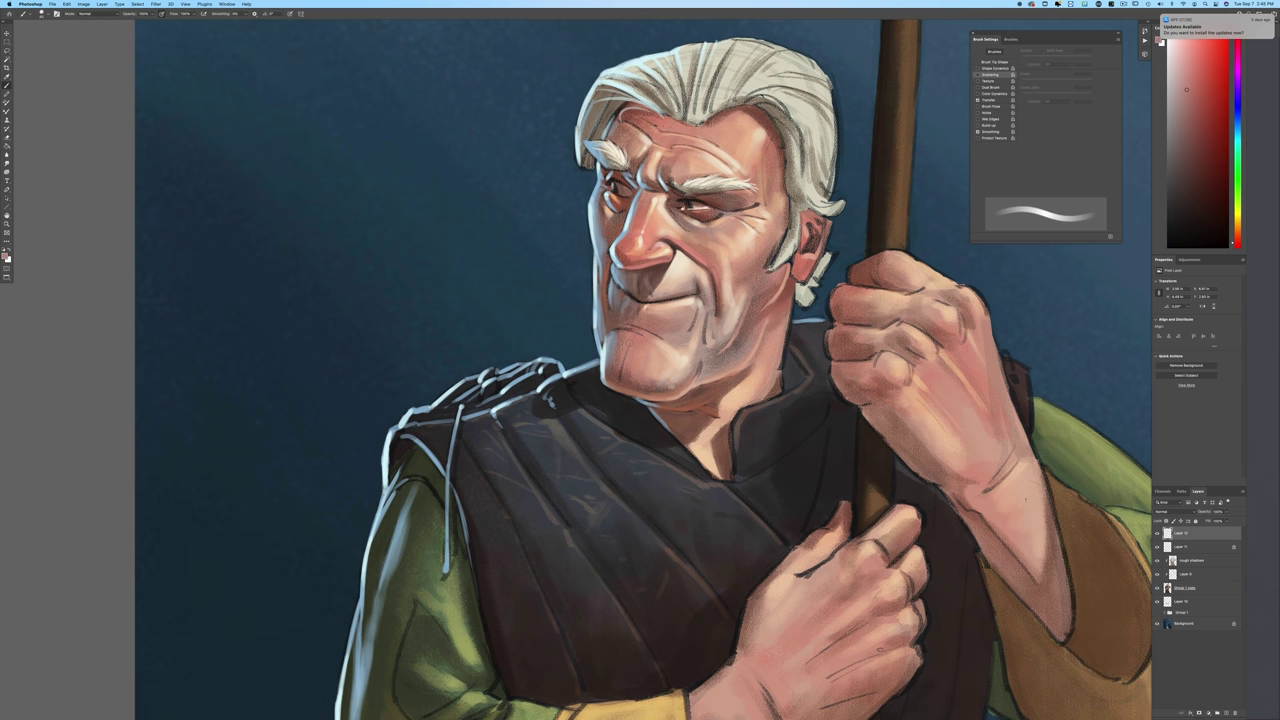
pyautogui.moveTo(618, 365); pyautogui.dragTo(624, 381)
# Step: Paint a lighter pink across the upper chin below the mouth, using an enlarged brush and a lightened colour sampled from the chin
pyautogui.keyDown('alt'); pyautogui.click(634, 367); pyautogui.keyUp('alt')
pyautogui.press(']')
pyautogui.press(']')
pyautogui.press(']')
pyautogui.press(']')
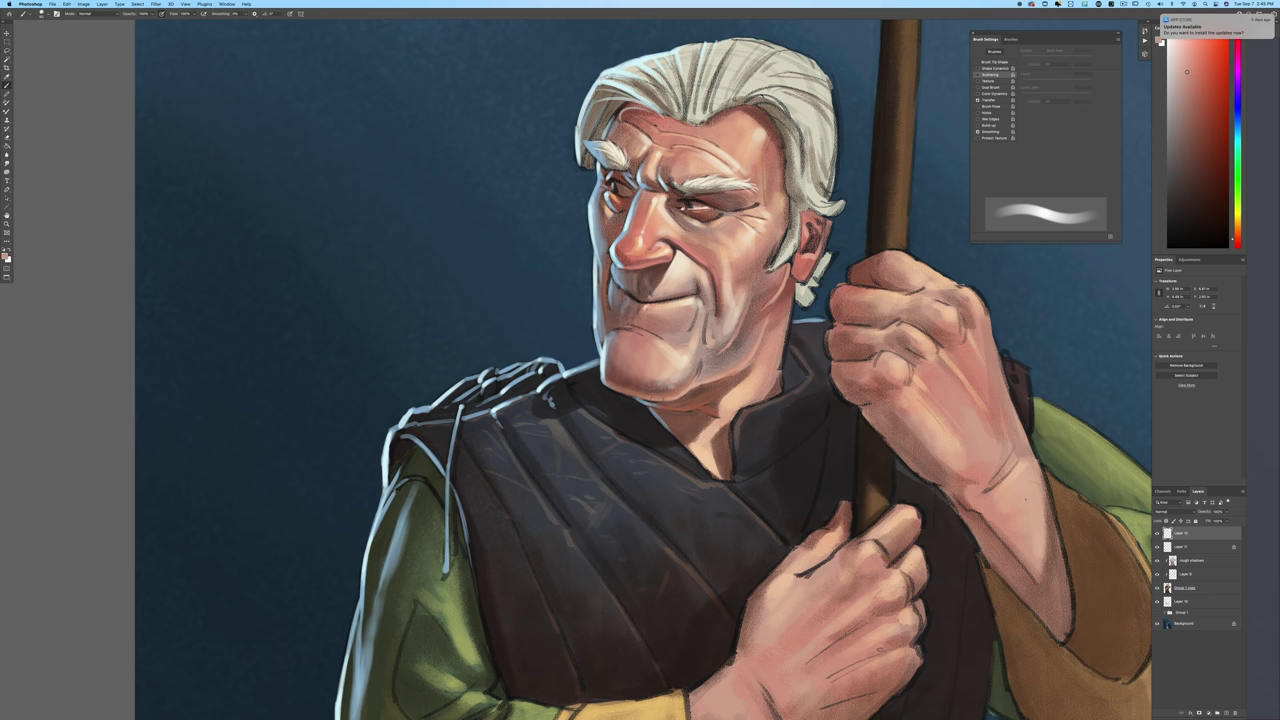
pyautogui.click(7, 256)
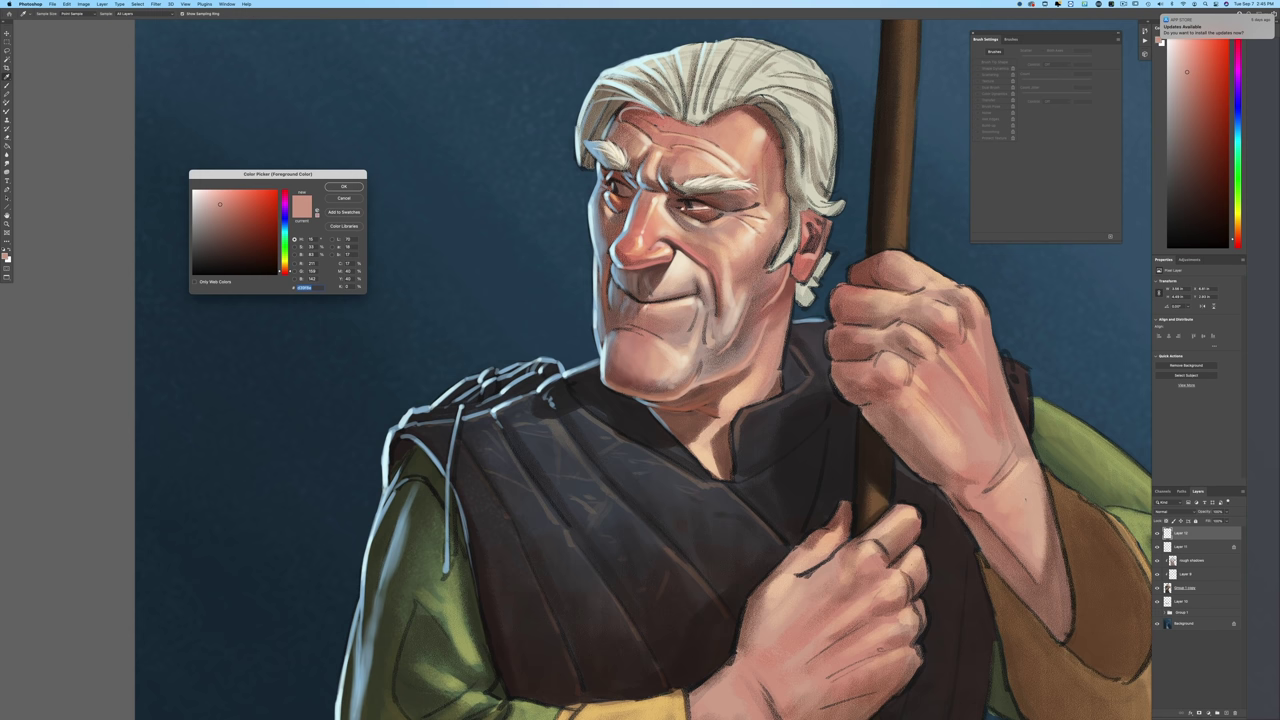
pyautogui.click(219, 202)
pyautogui.click(343, 186)
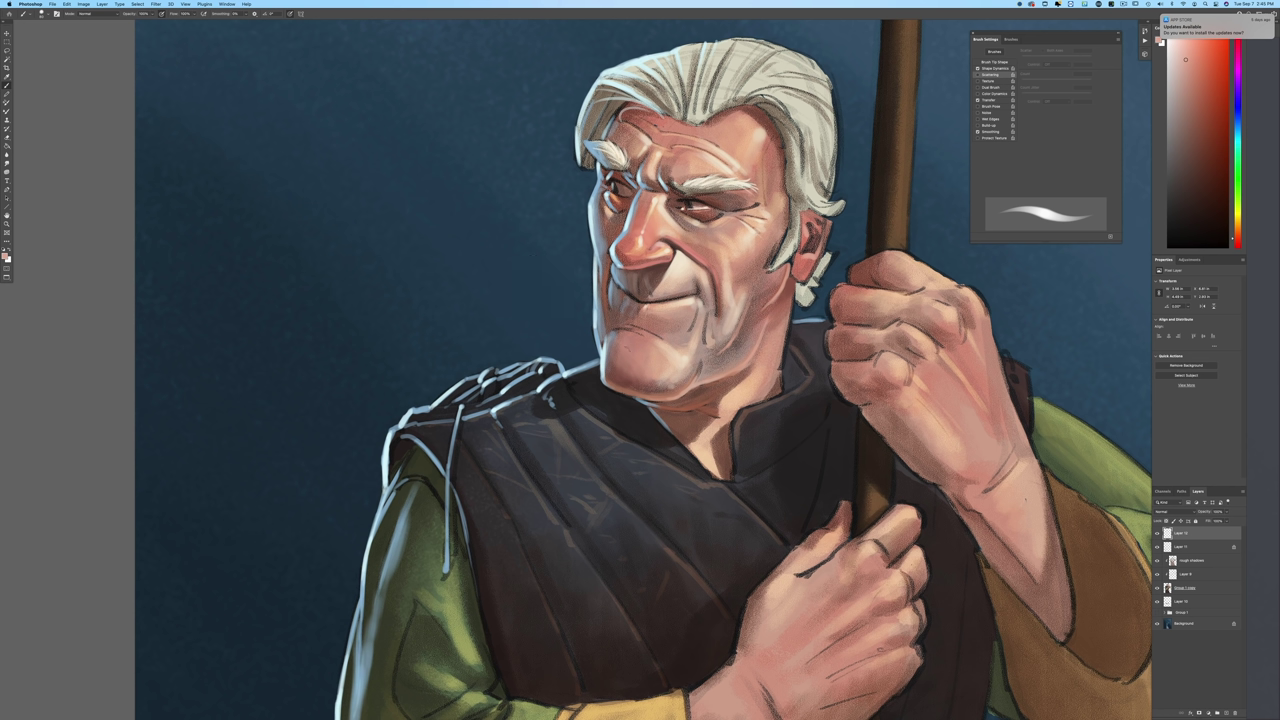
pyautogui.moveTo(616, 331)
pyautogui.mouseDown()
pyautogui.moveTo(667, 343)
pyautogui.moveTo(632, 327)
pyautogui.mouseUp()
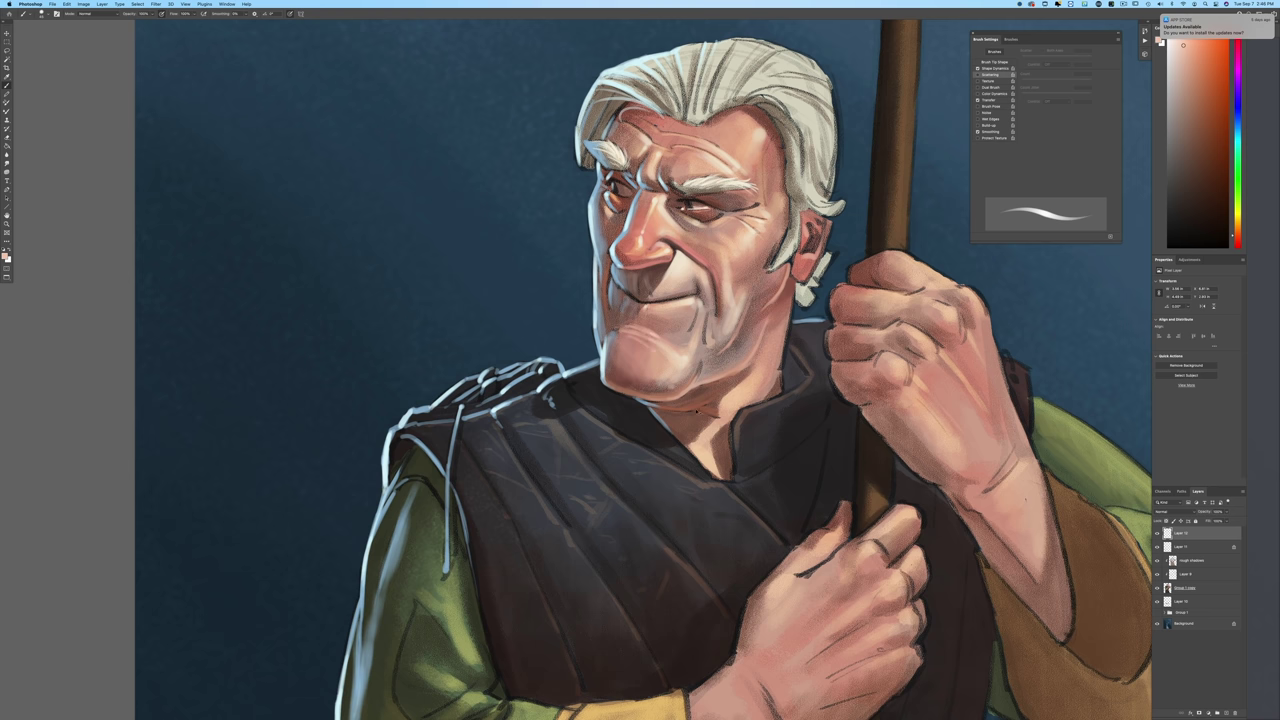
# Step: Shade the index finger of the raised hand with a colour sampled there, shifted toward orange and lightened to a warm orange-brown
pyautogui.press('super+minus')
pyautogui.press('super+plus')
pyautogui.click(5, 256)
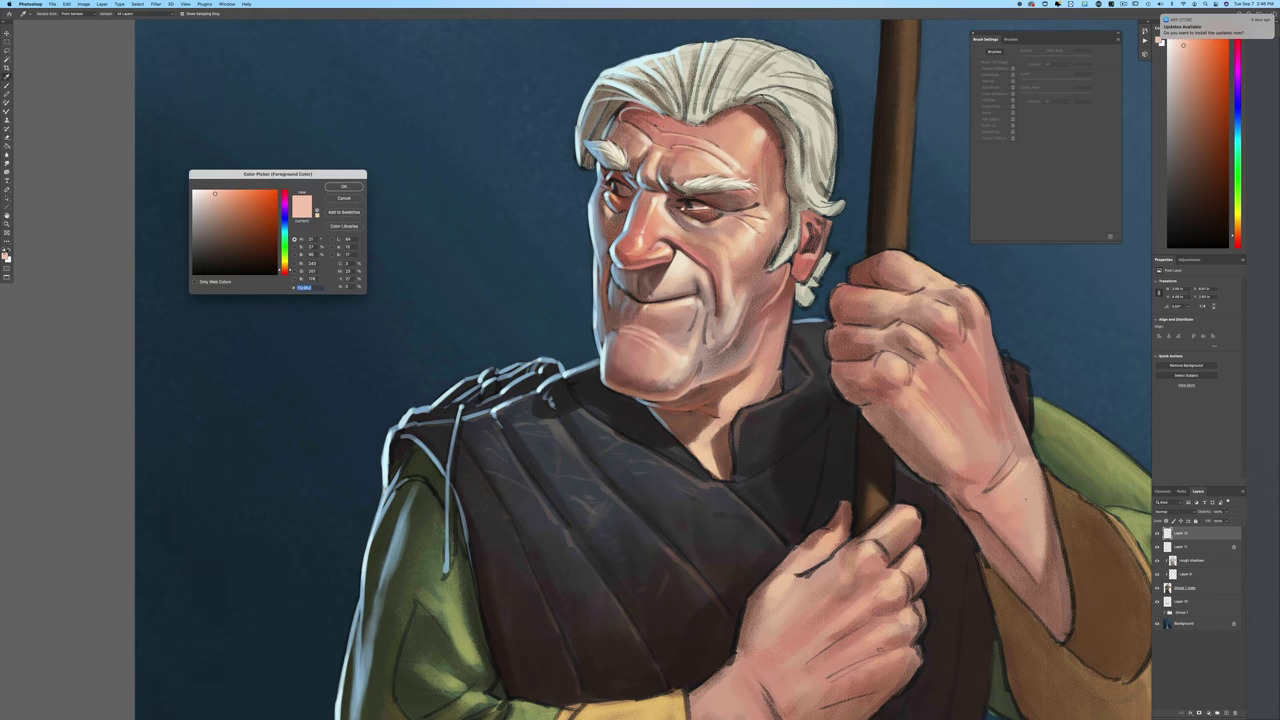
pyautogui.click(855, 274)
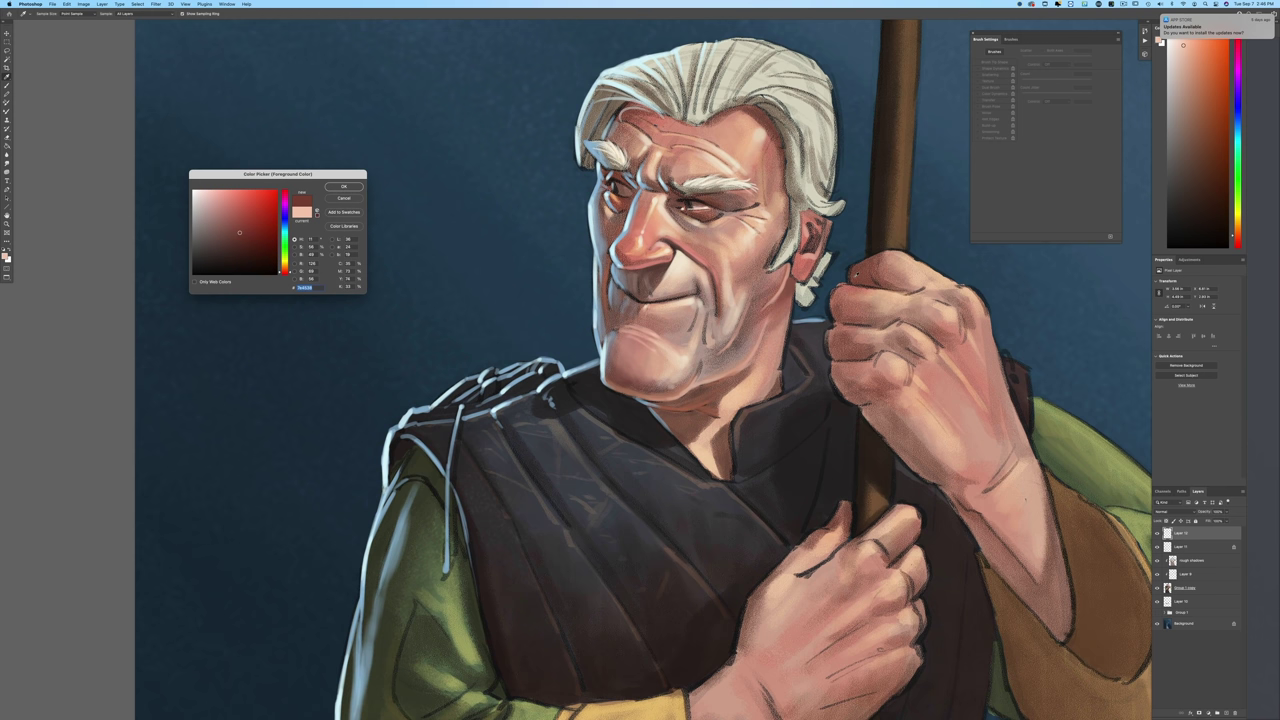
pyautogui.click(285, 270)
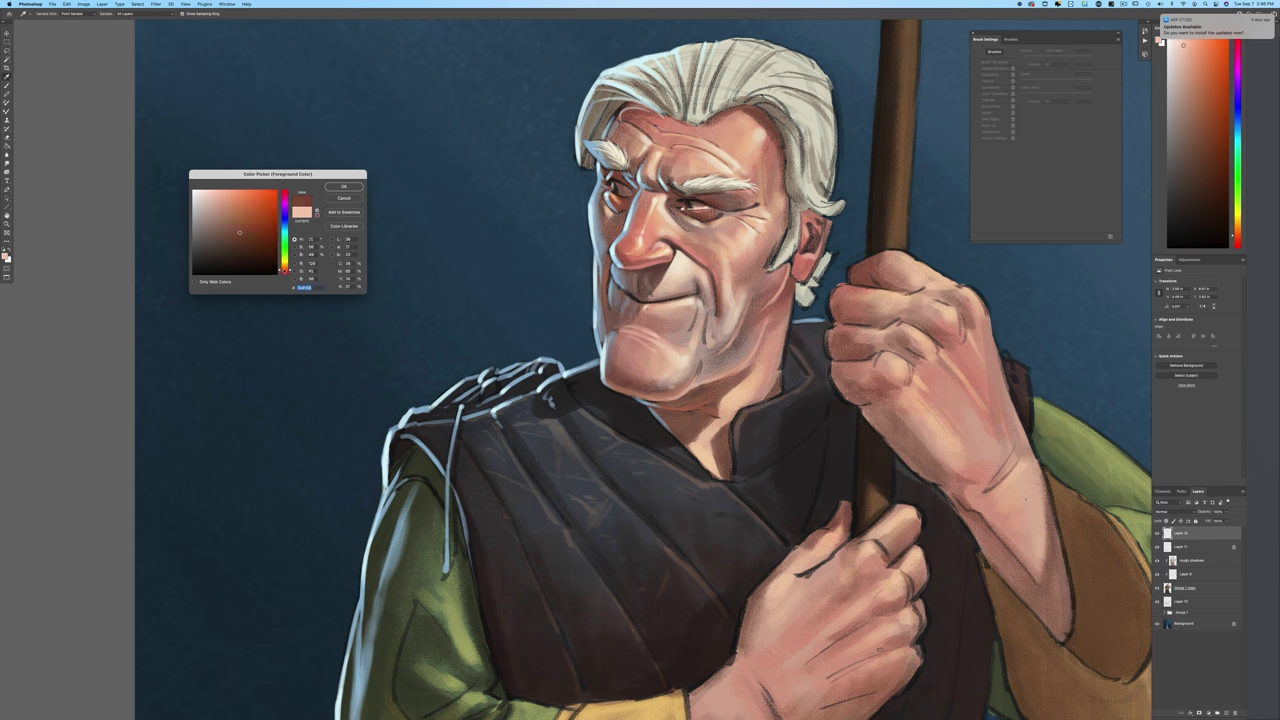
pyautogui.click(235, 220)
pyautogui.click(344, 187)
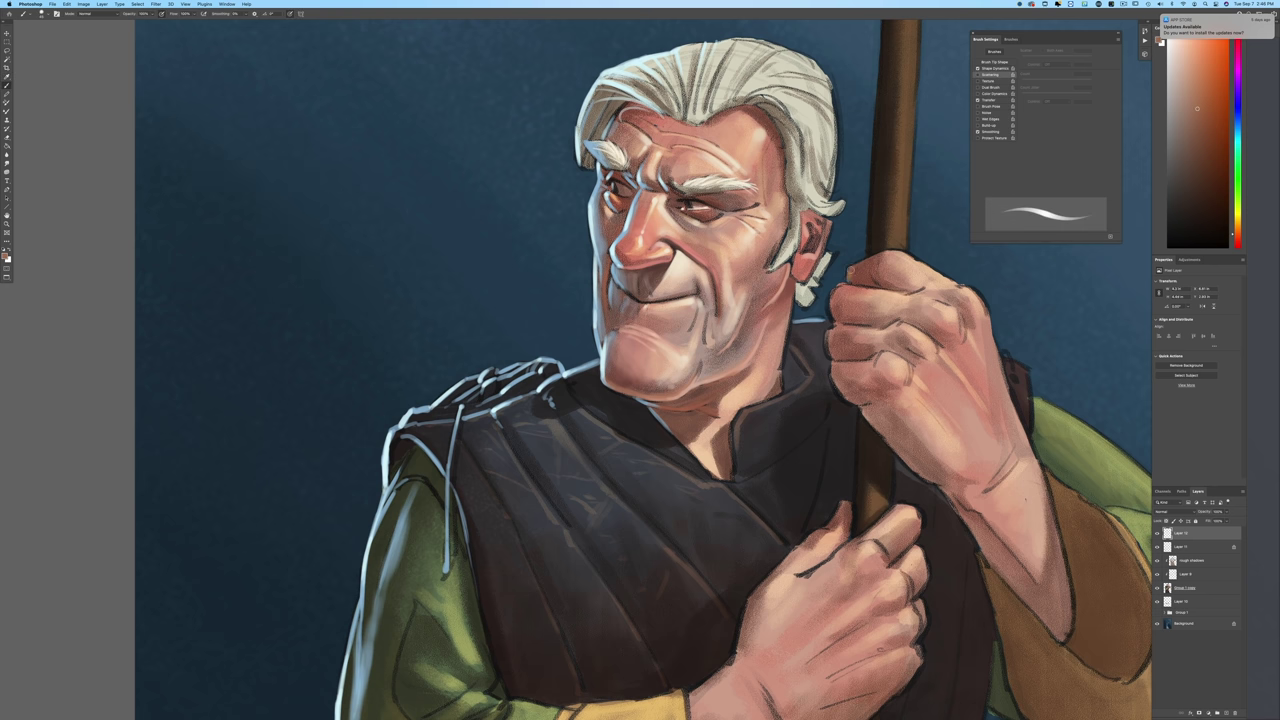
pyautogui.press('i')
pyautogui.click(853, 282)
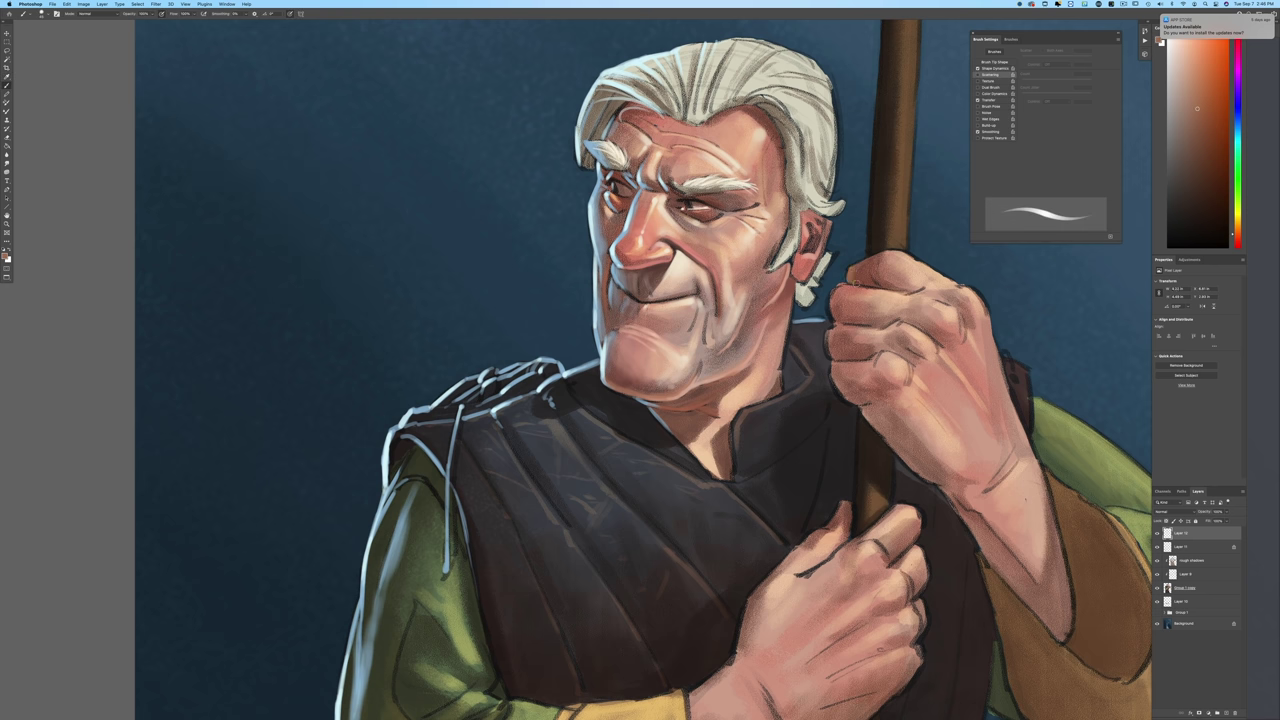
# Step: Paint lighter skin tones along the finger edges of the raised hand, turning off pressure-controlled brush size to blend across the fingers
pyautogui.click(7, 252)
pyautogui.press('Return')
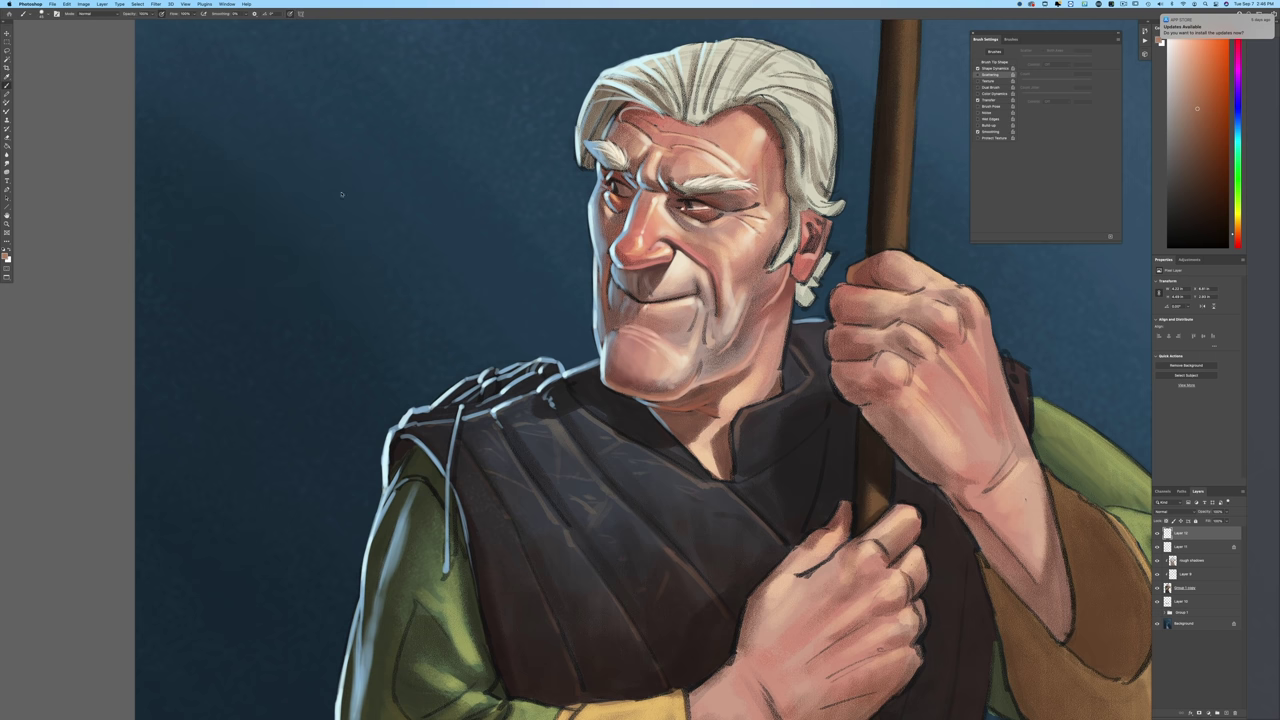
pyautogui.press('b')
pyautogui.keyDown('alt'); pyautogui.click(849, 273); pyautogui.keyUp('alt')
pyautogui.moveTo(831, 292); pyautogui.dragTo(834, 387)
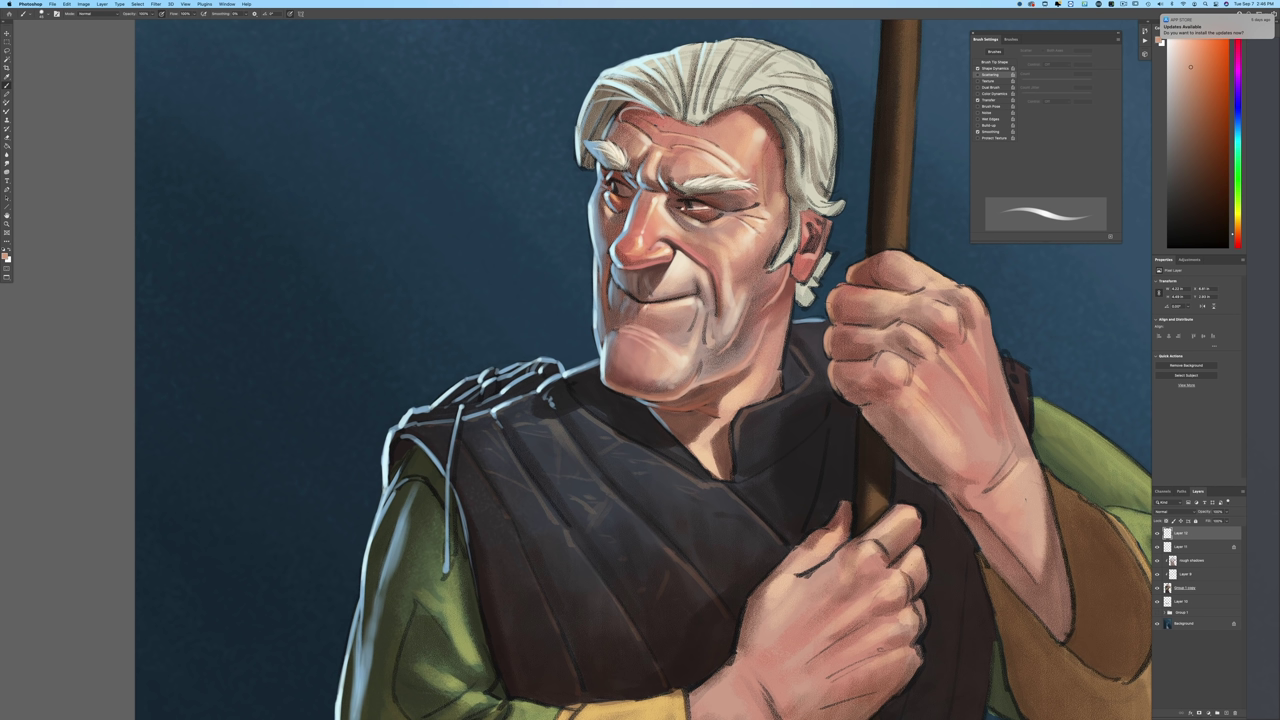
pyautogui.moveTo(830, 301); pyautogui.dragTo(827, 317)
pyautogui.click(290, 14)
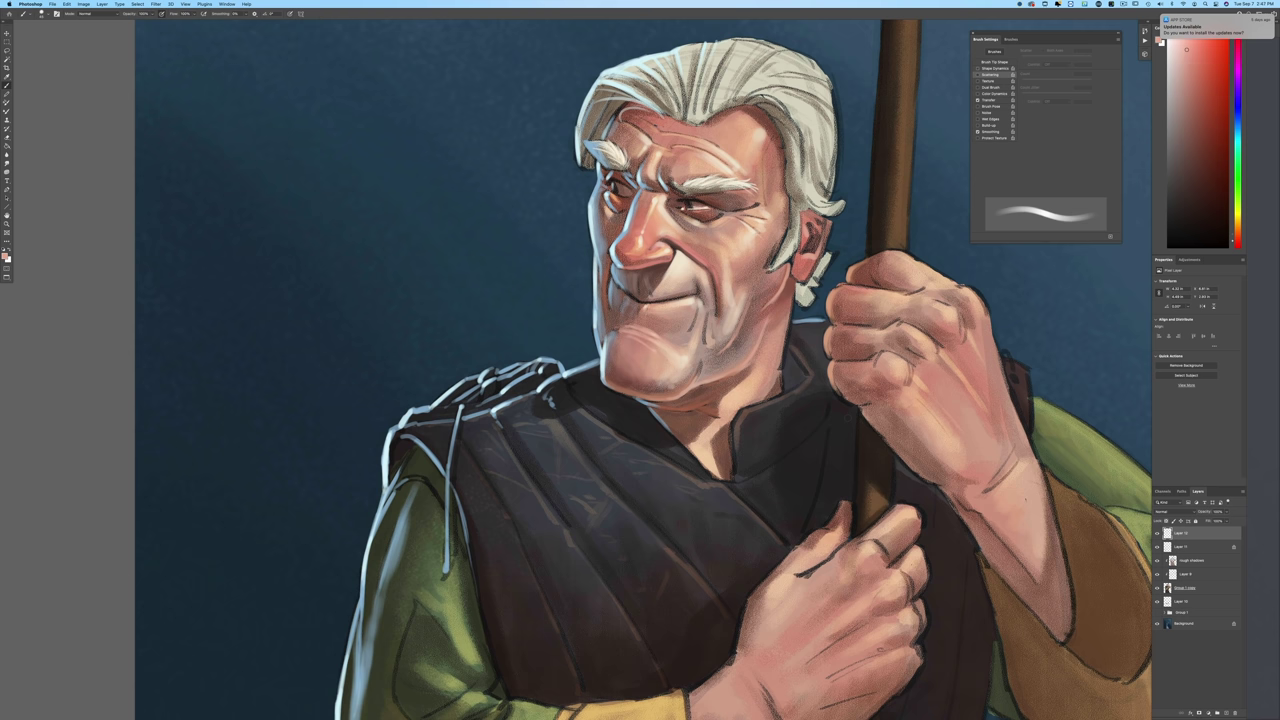
pyautogui.moveTo(878, 286)
pyautogui.mouseDown()
pyautogui.moveTo(844, 294)
pyautogui.moveTo(858, 301)
pyautogui.moveTo(834, 339)
pyautogui.moveTo(856, 335)
pyautogui.mouseUp()
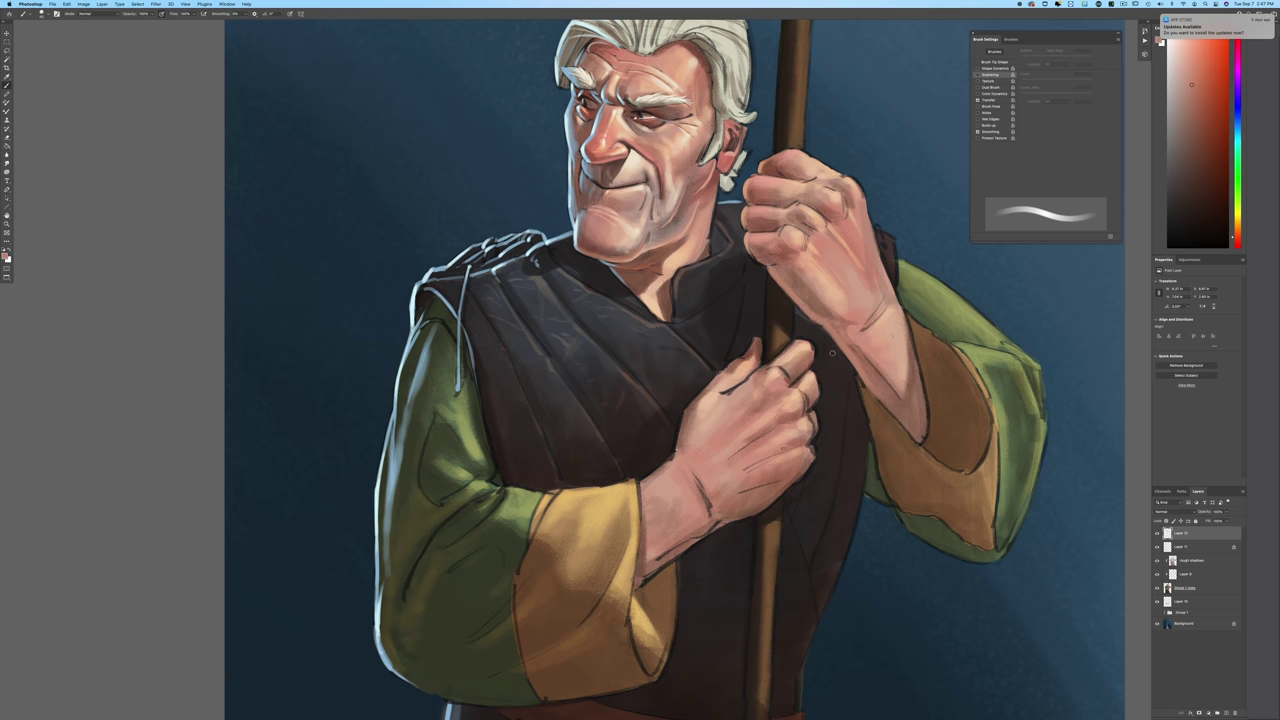
# Step: Set the foreground to a near-white based on a colour sampled from the hair, and turn pressure-controlled brush size back on
pyautogui.scroll(-1, 832, 353)
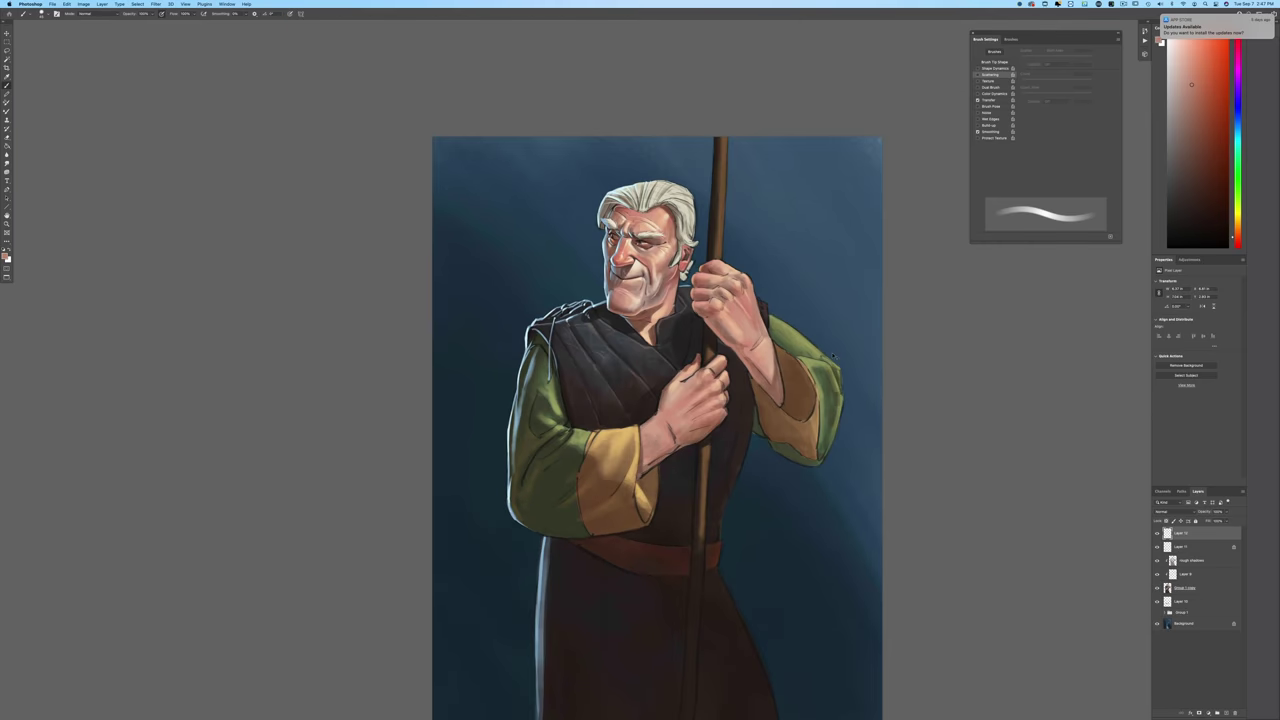
pyautogui.press('super+plus')
pyautogui.press('super+plus')
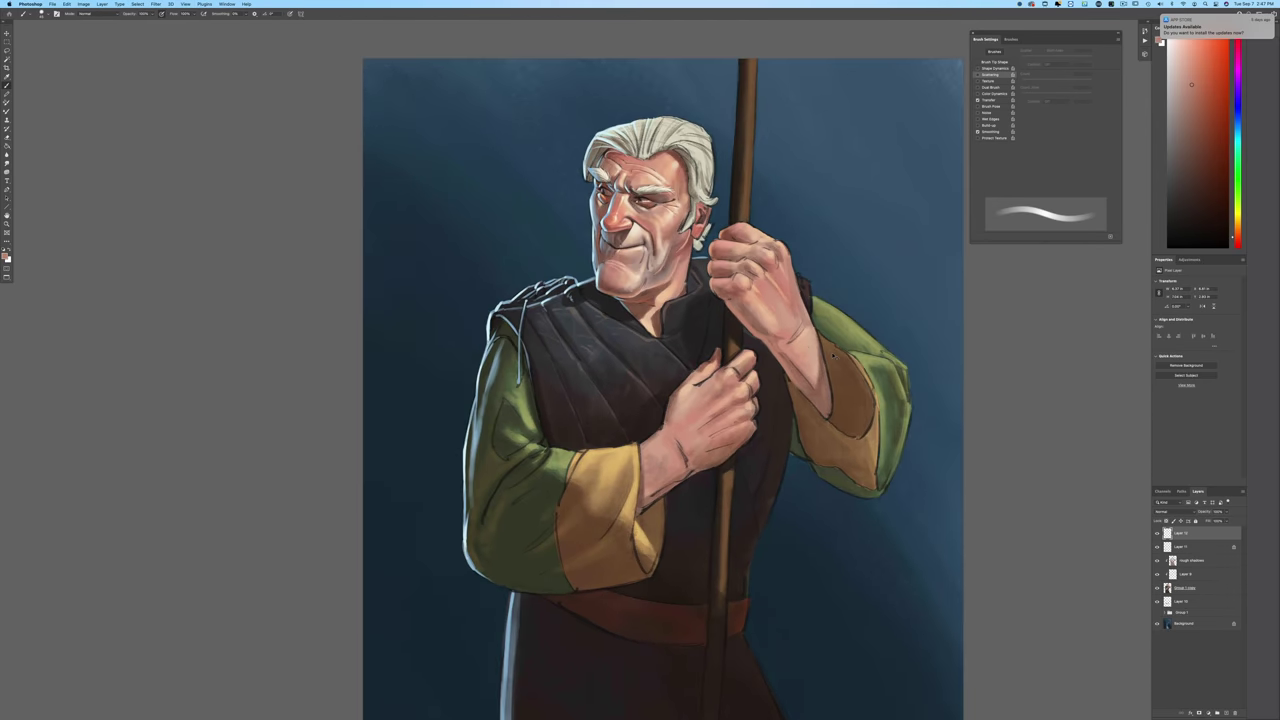
pyautogui.moveTo(182, 346); pyautogui.dragTo(190, 459)
pyautogui.scroll(5, 189, 459)
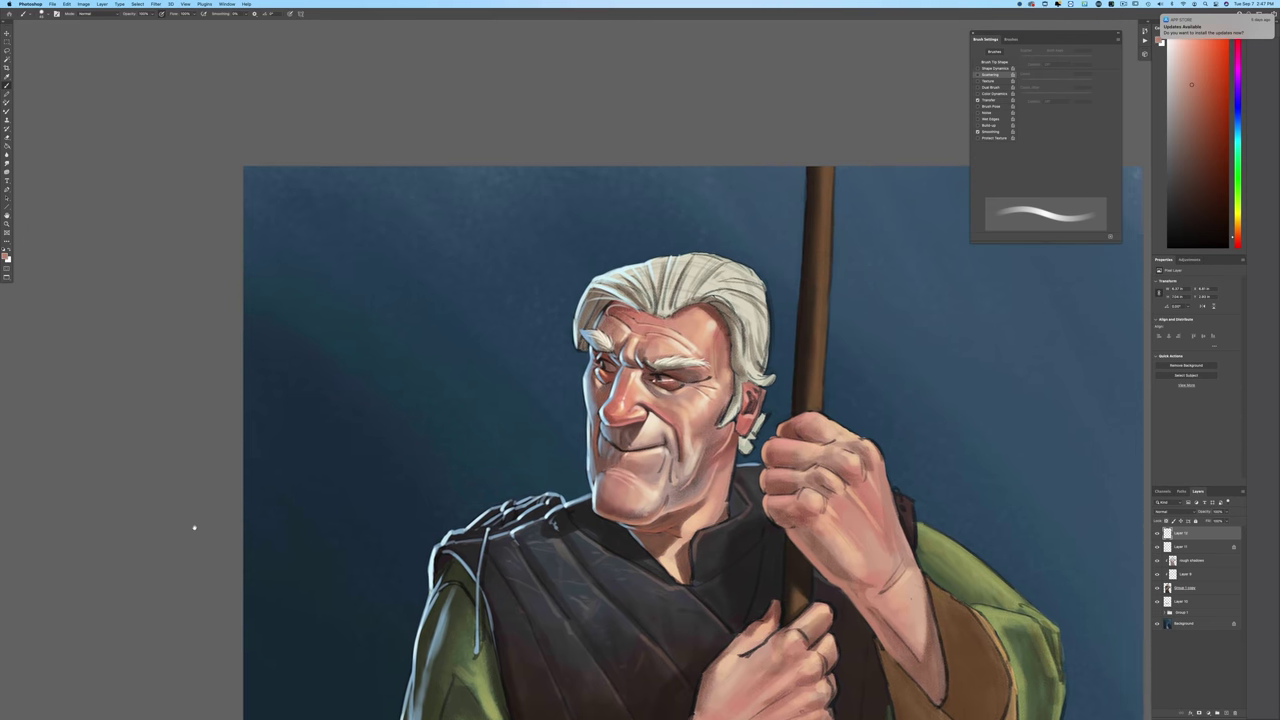
pyautogui.click(6, 256)
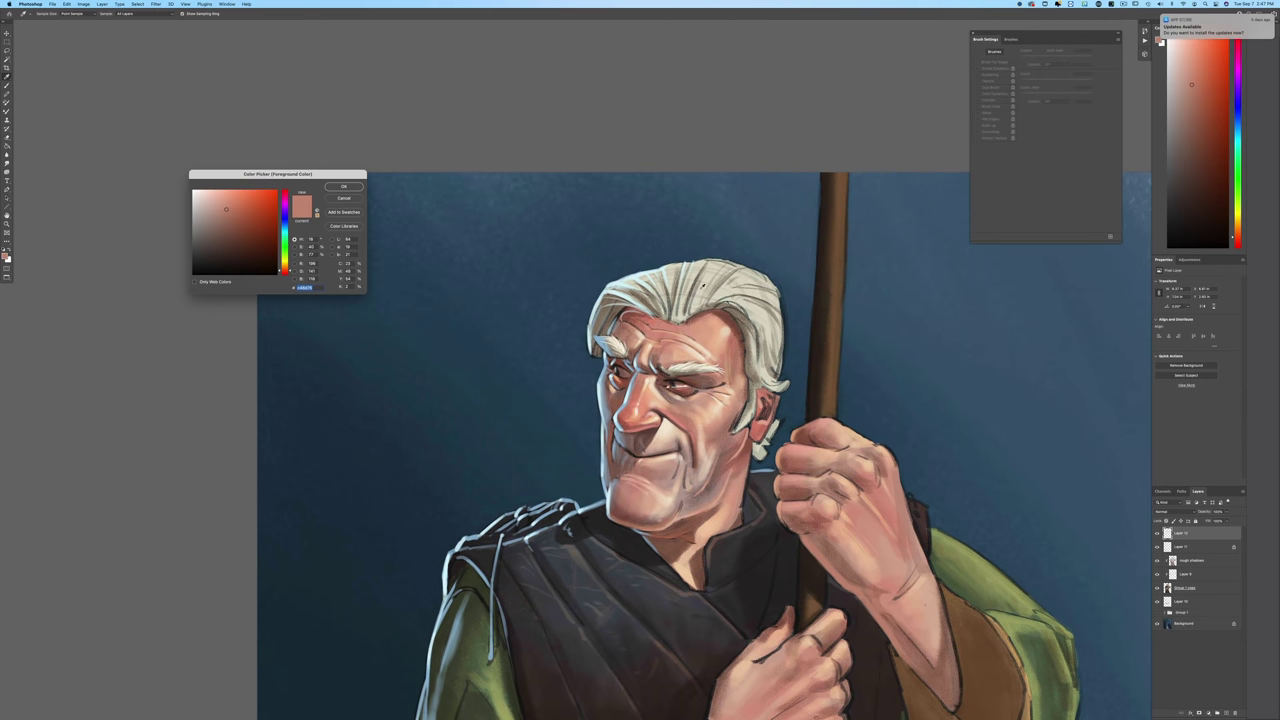
pyautogui.click(698, 288)
pyautogui.click(193, 191)
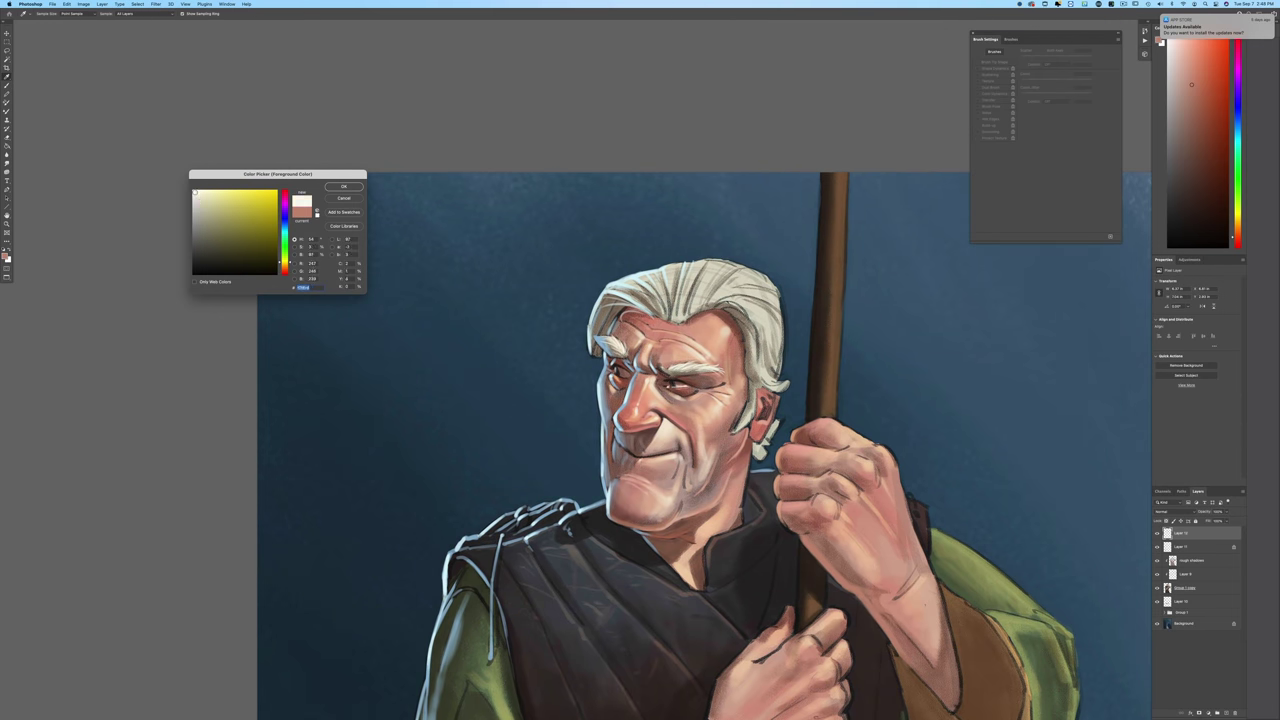
pyautogui.click(344, 187)
pyautogui.click(289, 13)
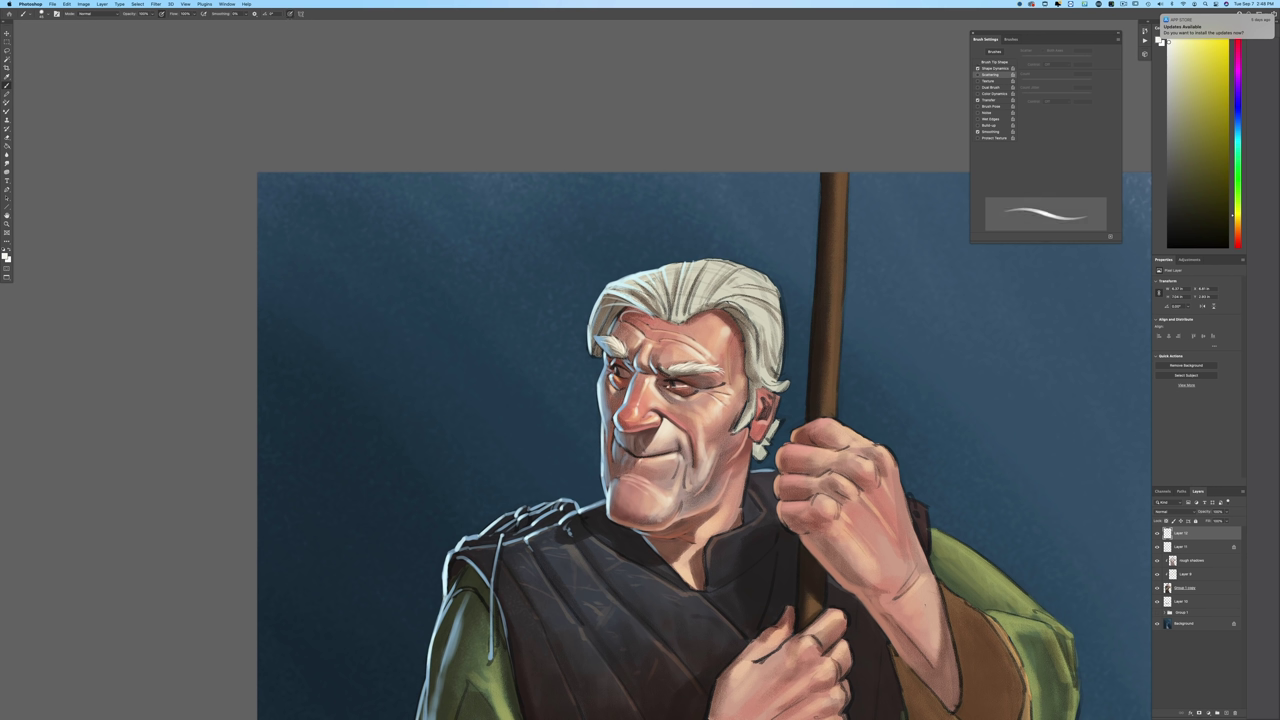
# Step: Paint near-white strands over the top of the hair, the front hairline, the temple and the tips behind the ear
pyautogui.moveTo(677, 266)
pyautogui.mouseDown()
pyautogui.moveTo(673, 296)
pyautogui.moveTo(718, 289)
pyautogui.mouseUp()
pyautogui.moveTo(770, 388); pyautogui.dragTo(790, 396)
pyautogui.moveTo(592, 312); pyautogui.dragTo(584, 359)
pyautogui.moveTo(770, 387); pyautogui.dragTo(791, 373)
pyautogui.moveTo(602, 292); pyautogui.dragTo(585, 345)
pyautogui.moveTo(728, 303); pyautogui.dragTo(758, 350)
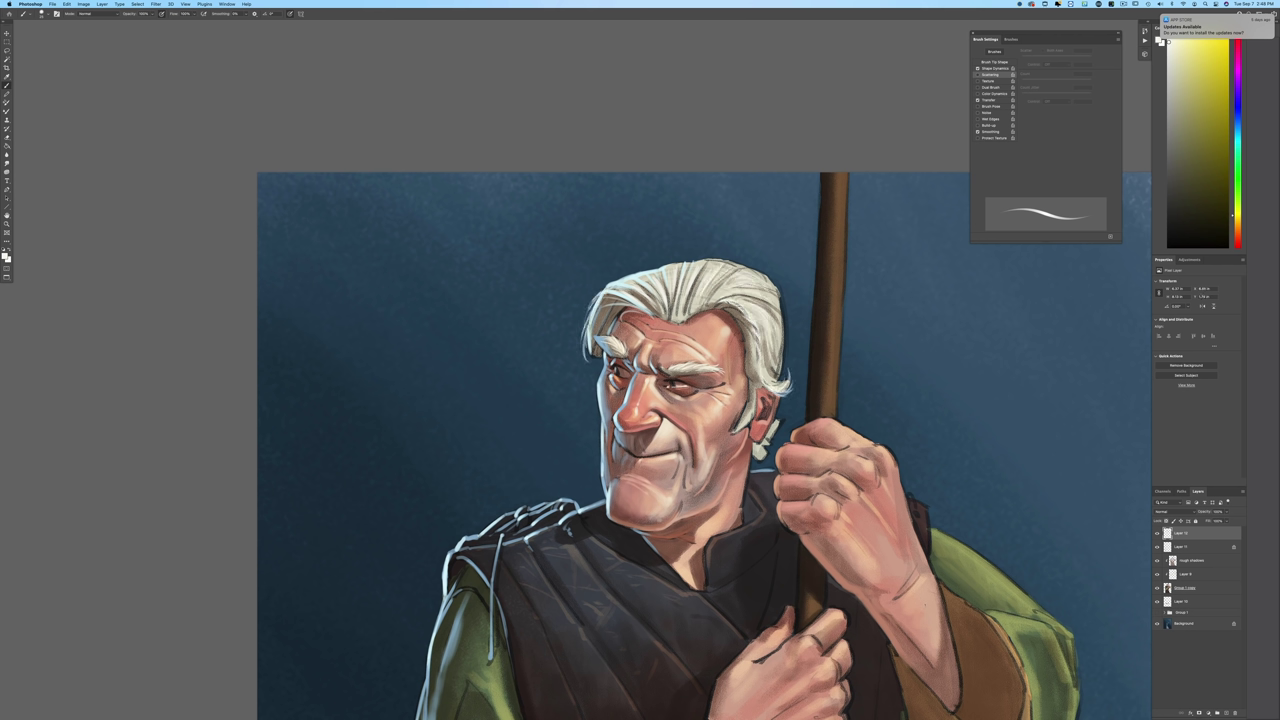
pyautogui.moveTo(610, 283)
pyautogui.mouseDown()
pyautogui.moveTo(598, 296)
pyautogui.moveTo(621, 281)
pyautogui.mouseUp()
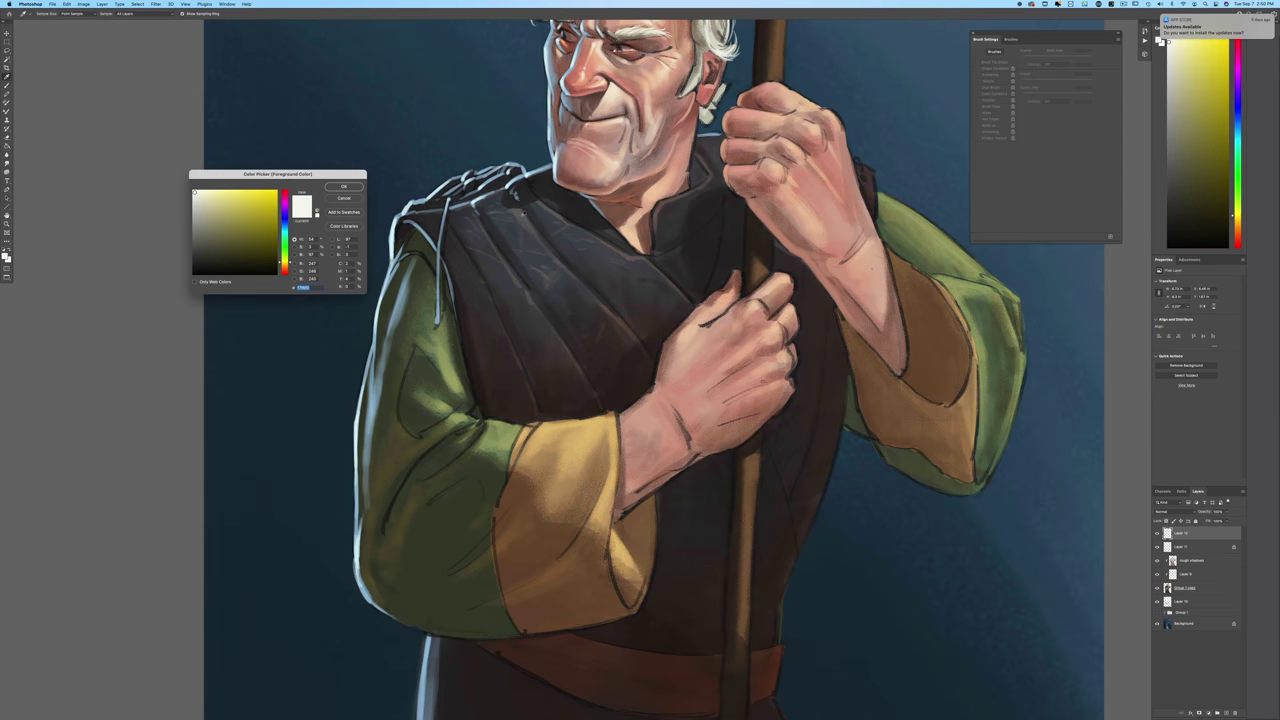
# Step: Set the foreground to a muted grey-brown based on the vest, then highlight a chest fold with an enlarged brush and pressure-controlled size off
pyautogui.click(550, 318)
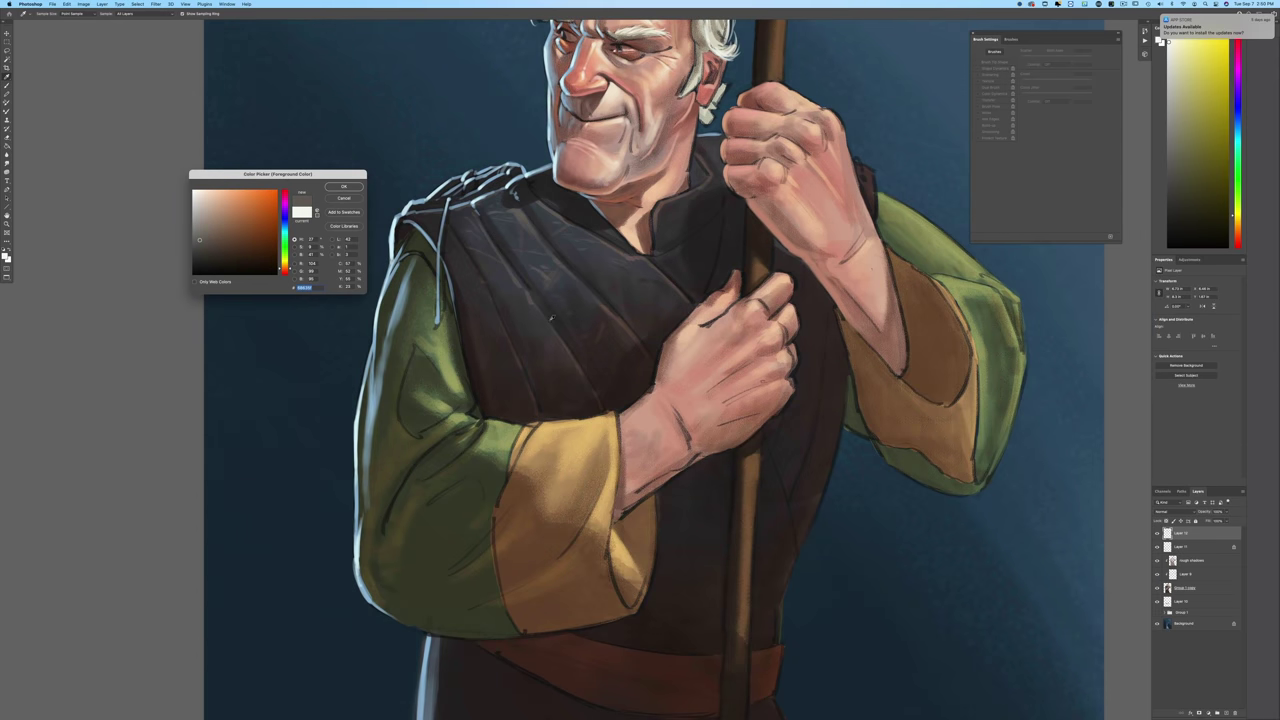
pyautogui.click(343, 186)
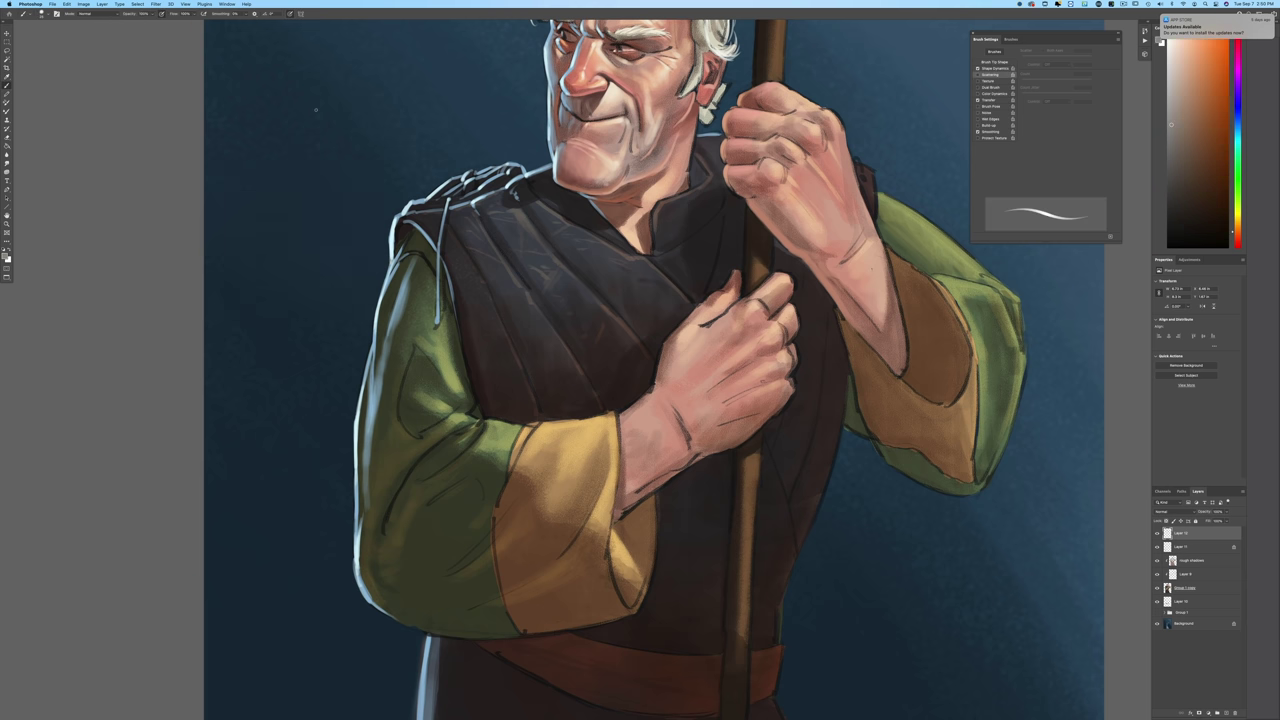
pyautogui.click(289, 14)
pyautogui.press(']')
pyautogui.press(']')
pyautogui.moveTo(531, 302); pyautogui.dragTo(546, 322)
# Step: Switch to the first flat textured brush preset of the current set and add highlights to the folds across the vest's chest
pyautogui.click(43, 15)
pyautogui.click(40, 187)
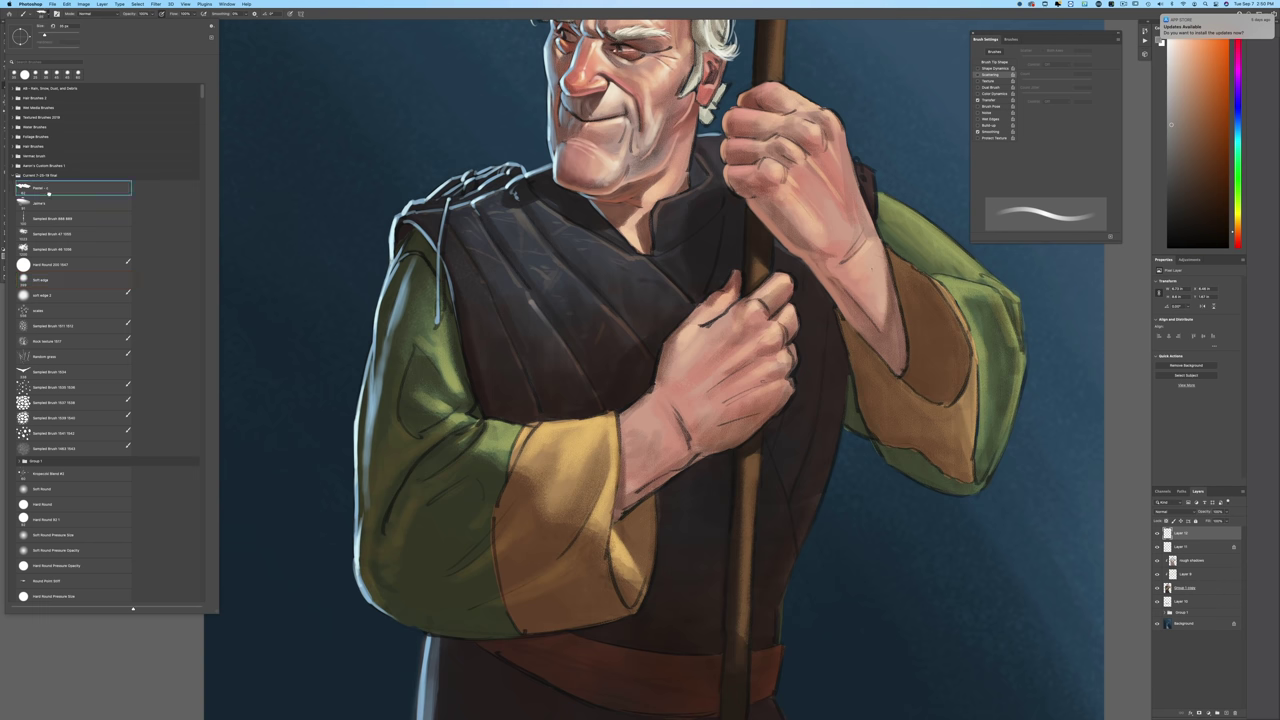
pyautogui.click(473, 190)
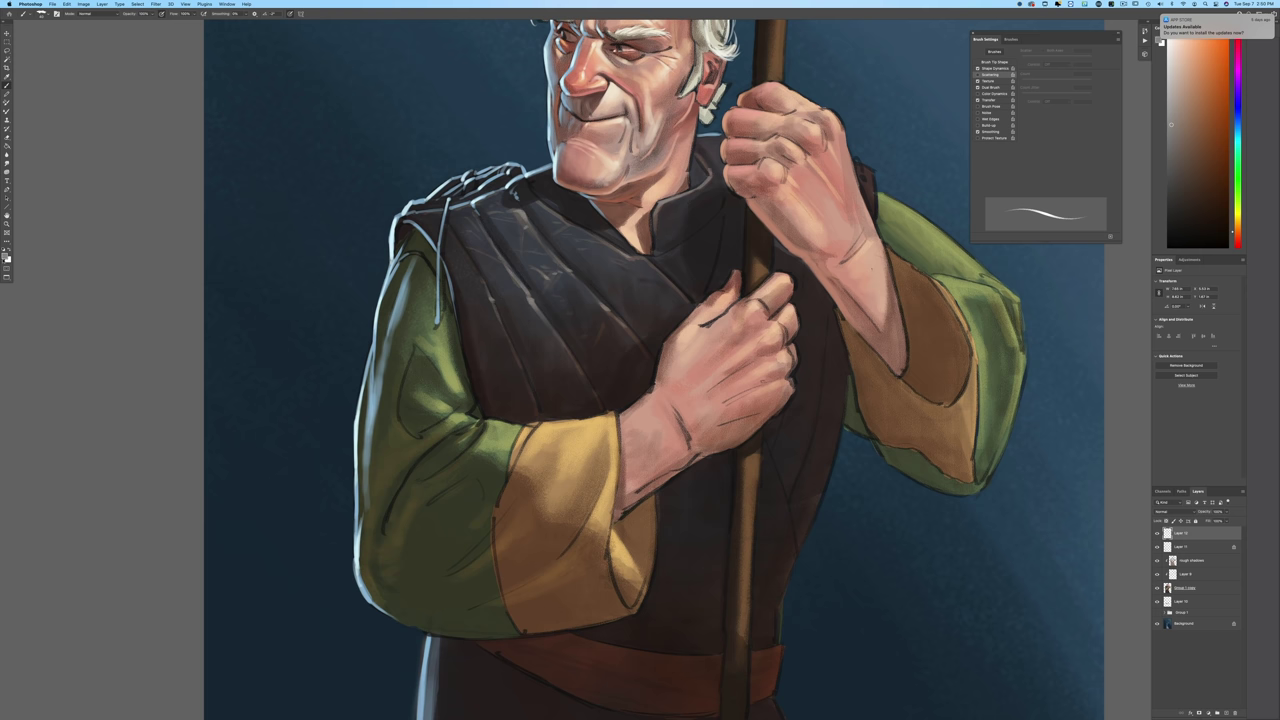
# Step: Paint thin fold highlights down the vest's front around the staff with a vest colour lightened to a muted reddish brown
pyautogui.click(4, 257)
pyautogui.click(701, 264)
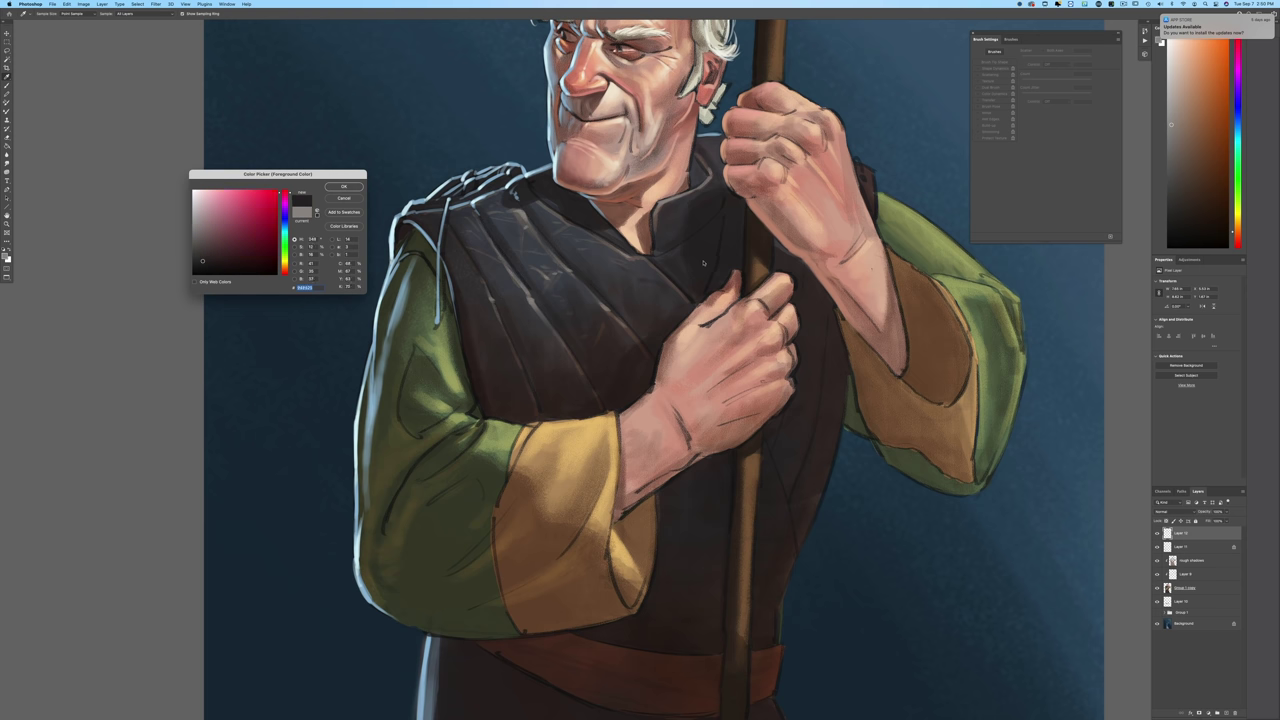
pyautogui.click(209, 250)
pyautogui.click(344, 187)
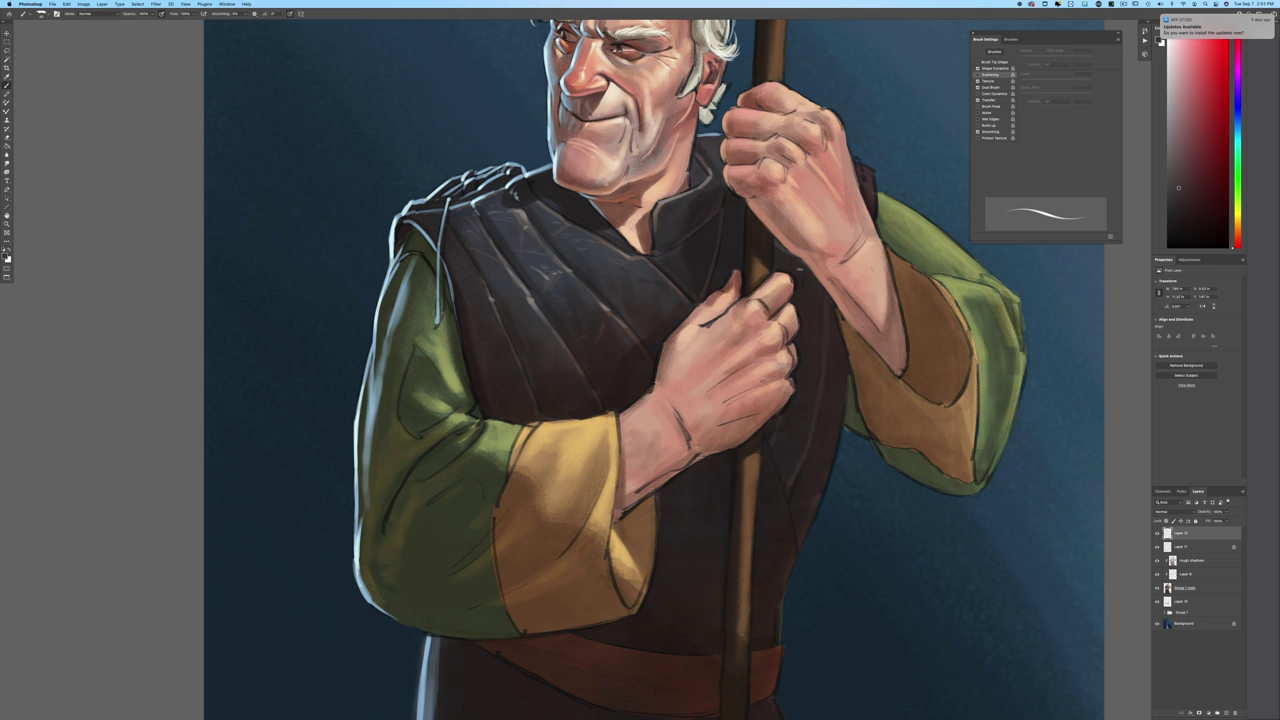
pyautogui.moveTo(766, 442); pyautogui.dragTo(789, 530)
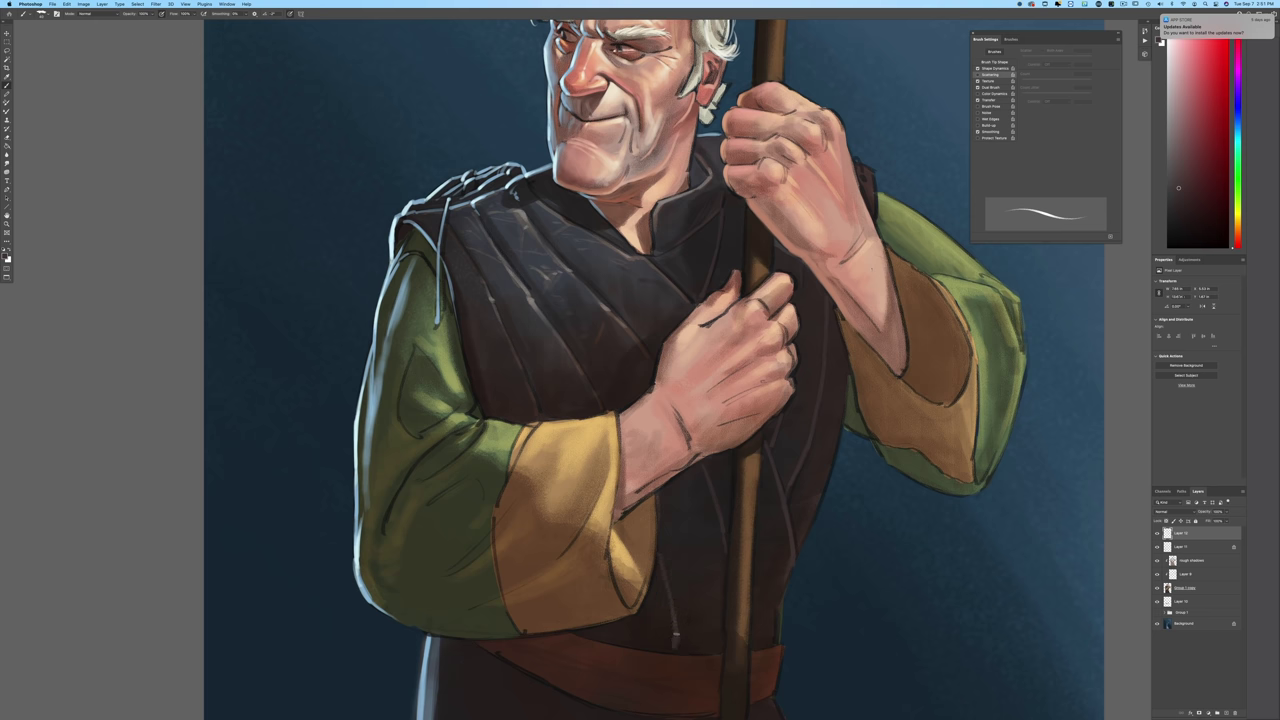
pyautogui.press('super+0')
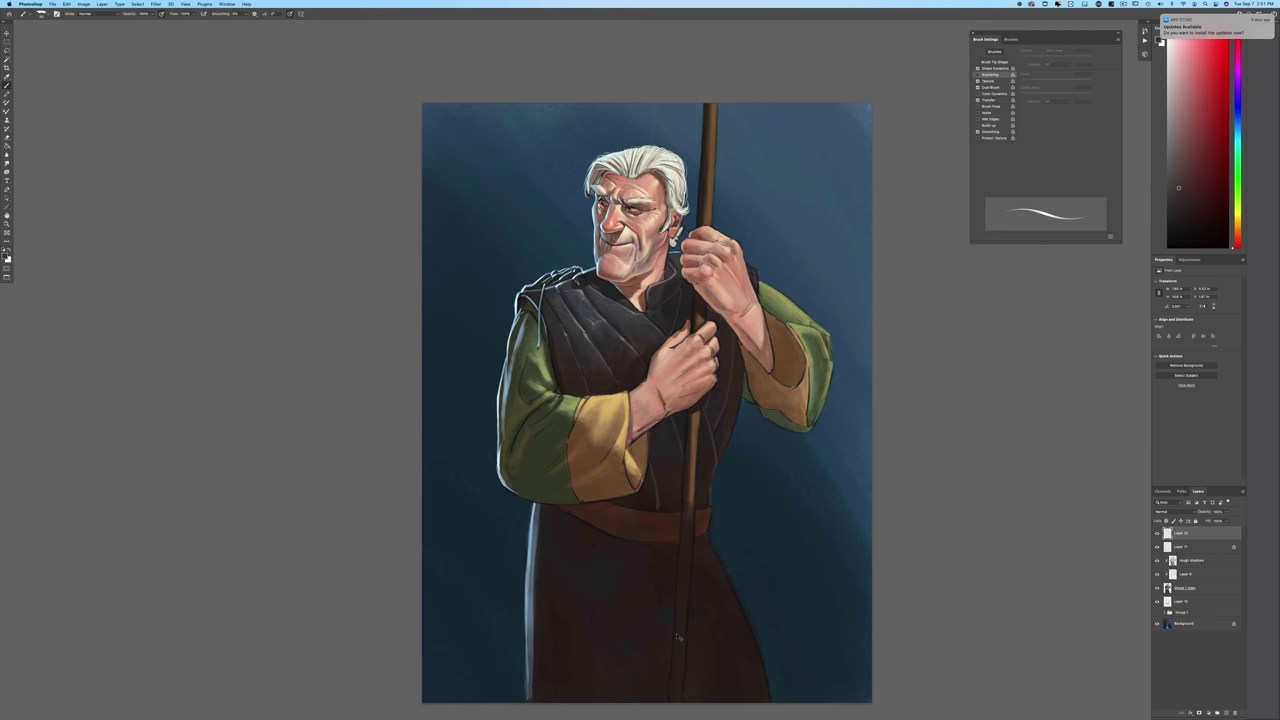
# Step: Add a new layer above the others and set its blend mode to Multiply
pyautogui.press('super+plus')
pyautogui.press('super+plus')
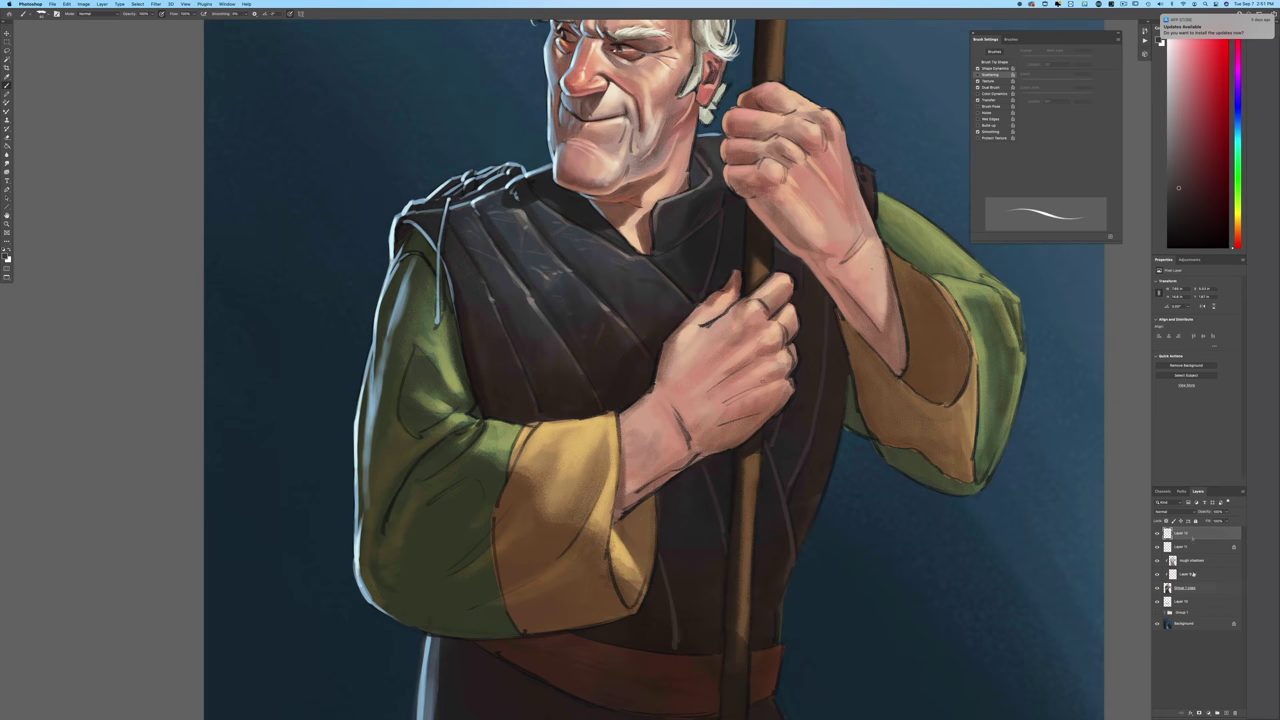
pyautogui.click(1224, 712)
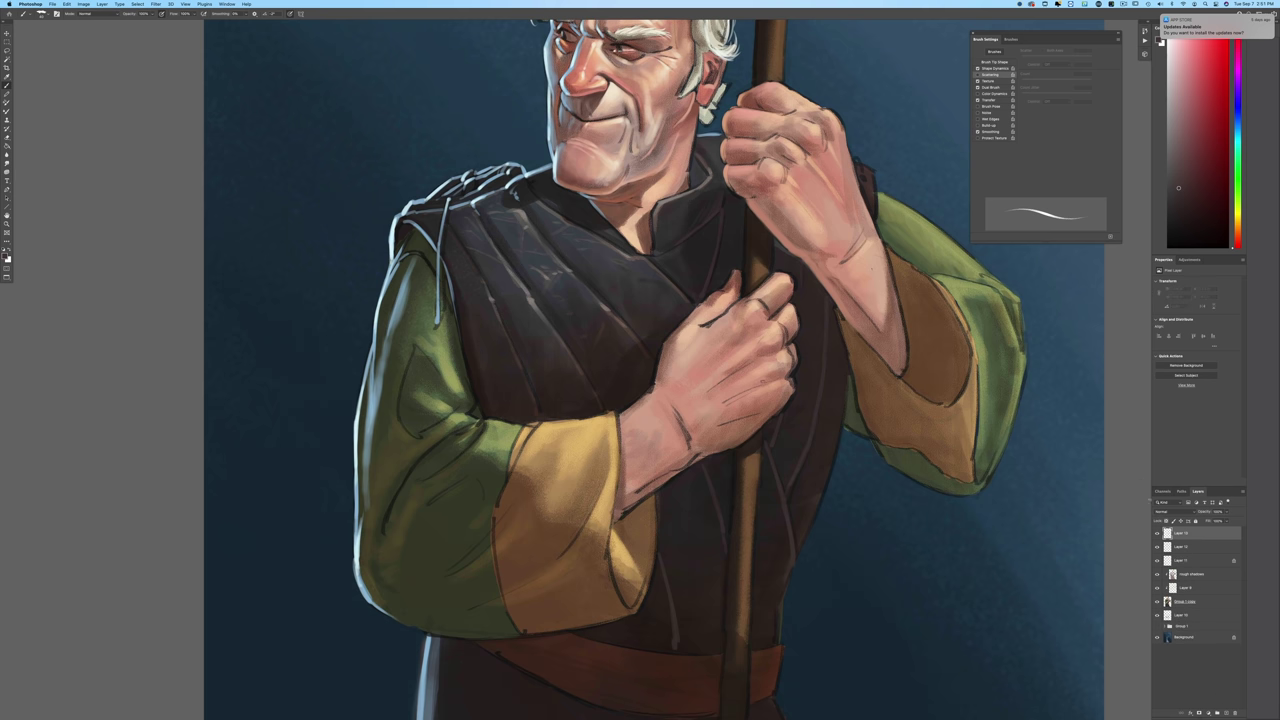
pyautogui.click(1162, 511)
pyautogui.click(1156, 535)
# Step: Shift the foreground hue toward orange and lighten it to a medium muted brown
pyautogui.click(9, 256)
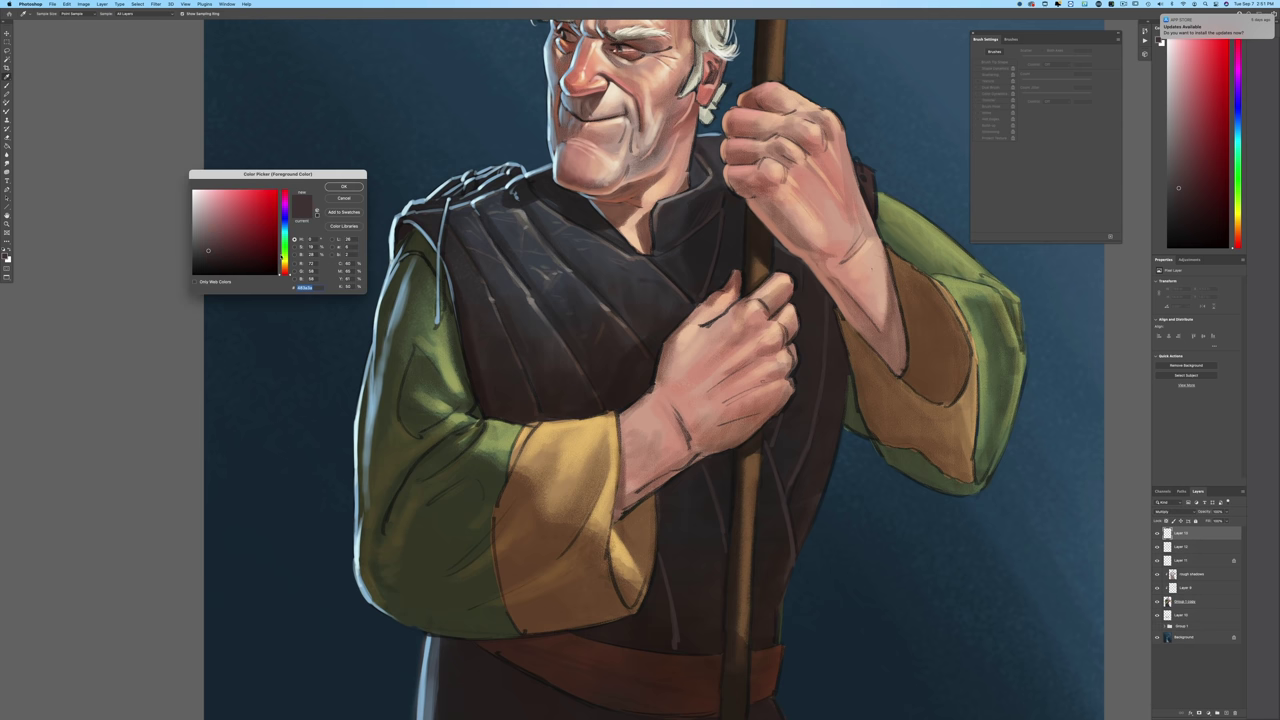
pyautogui.moveTo(286, 271); pyautogui.dragTo(284, 267)
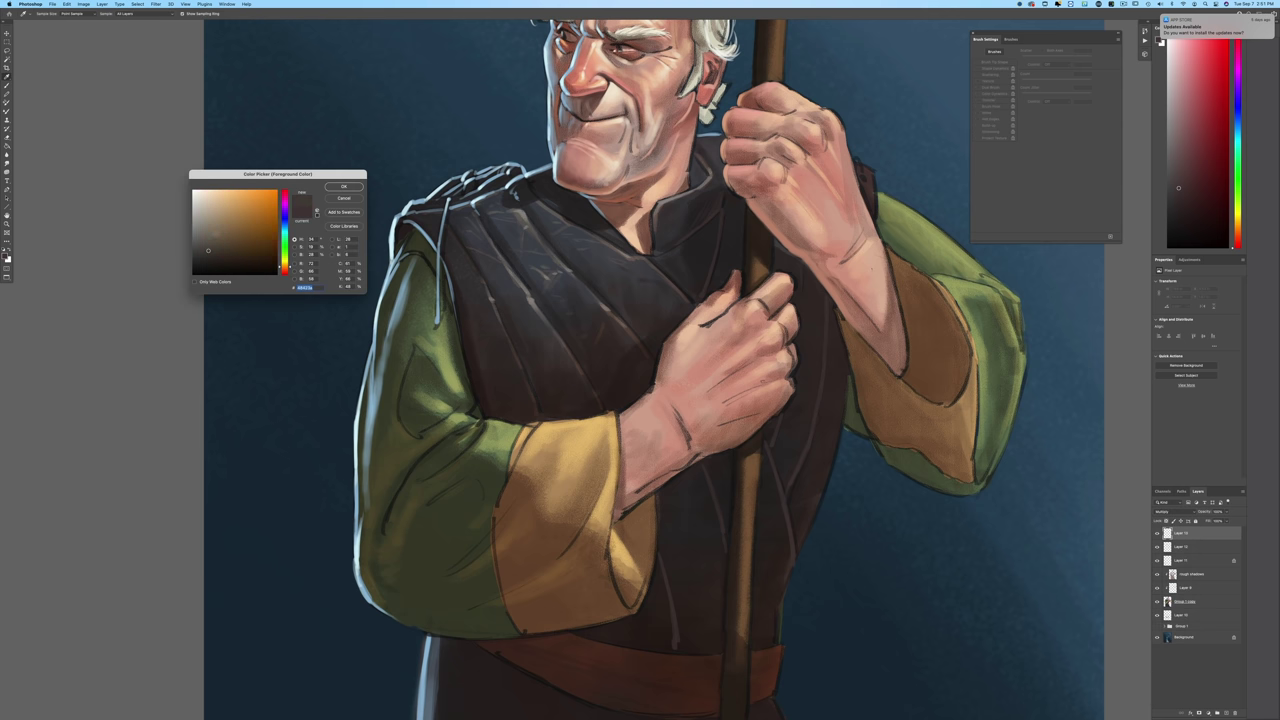
pyautogui.moveTo(208, 250); pyautogui.dragTo(215, 232)
pyautogui.click(338, 187)
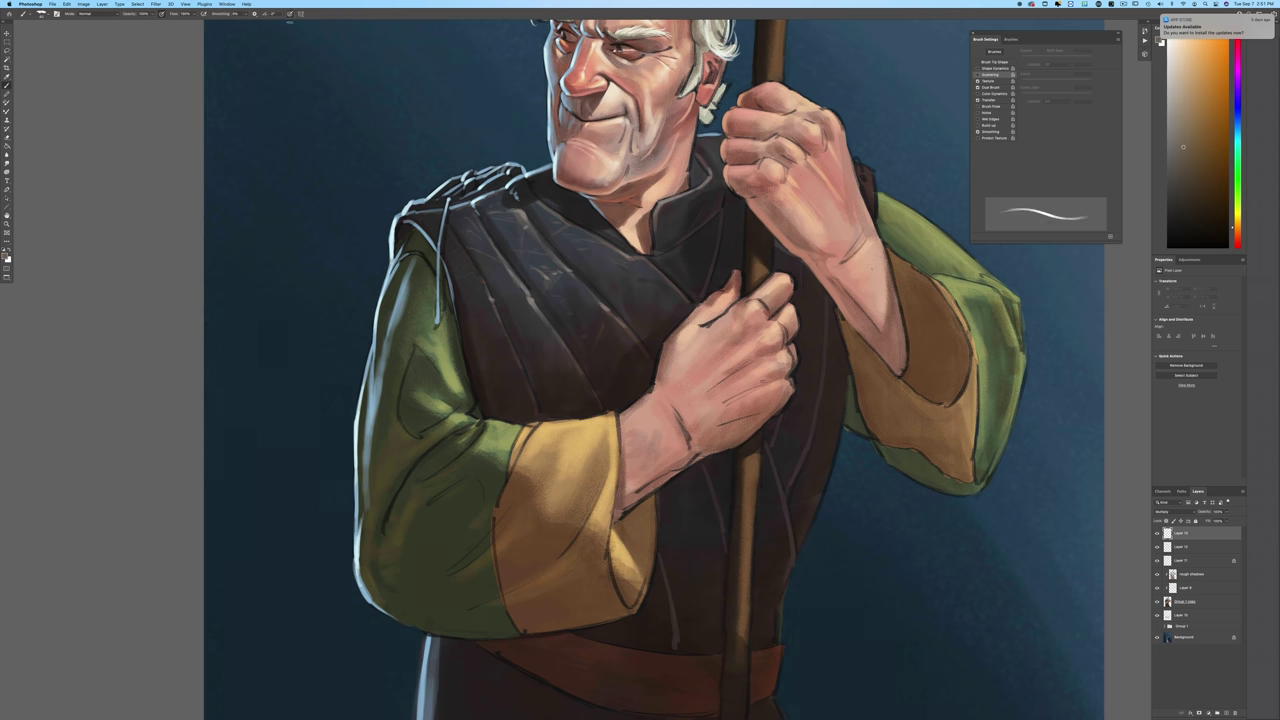
# Step: Shade the inside of the raised arm's cuff and the lowered arm's cuff opening with brown, then choose a warmer orange-brown foreground
pyautogui.press(']')
pyautogui.moveTo(908, 364); pyautogui.dragTo(906, 374)
pyautogui.moveTo(904, 313); pyautogui.dragTo(902, 371)
pyautogui.moveTo(901, 309); pyautogui.dragTo(909, 356)
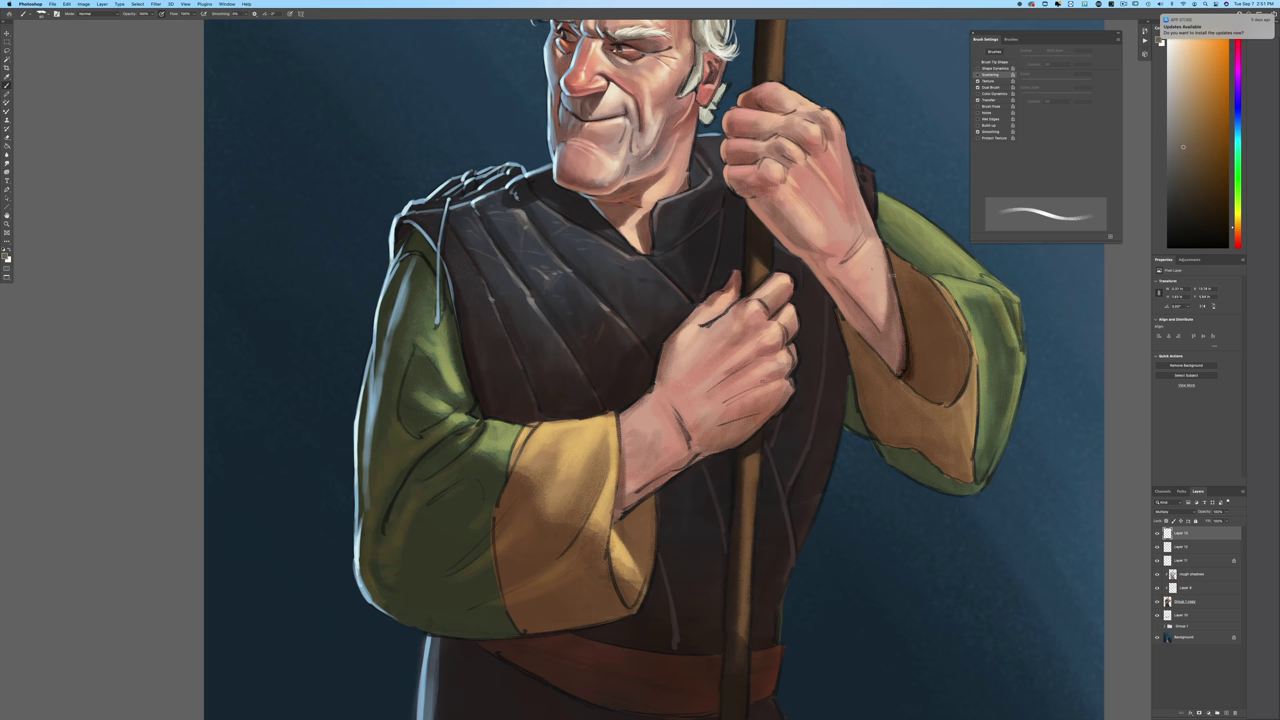
pyautogui.moveTo(902, 303)
pyautogui.mouseDown()
pyautogui.moveTo(895, 280)
pyautogui.moveTo(902, 371)
pyautogui.mouseUp()
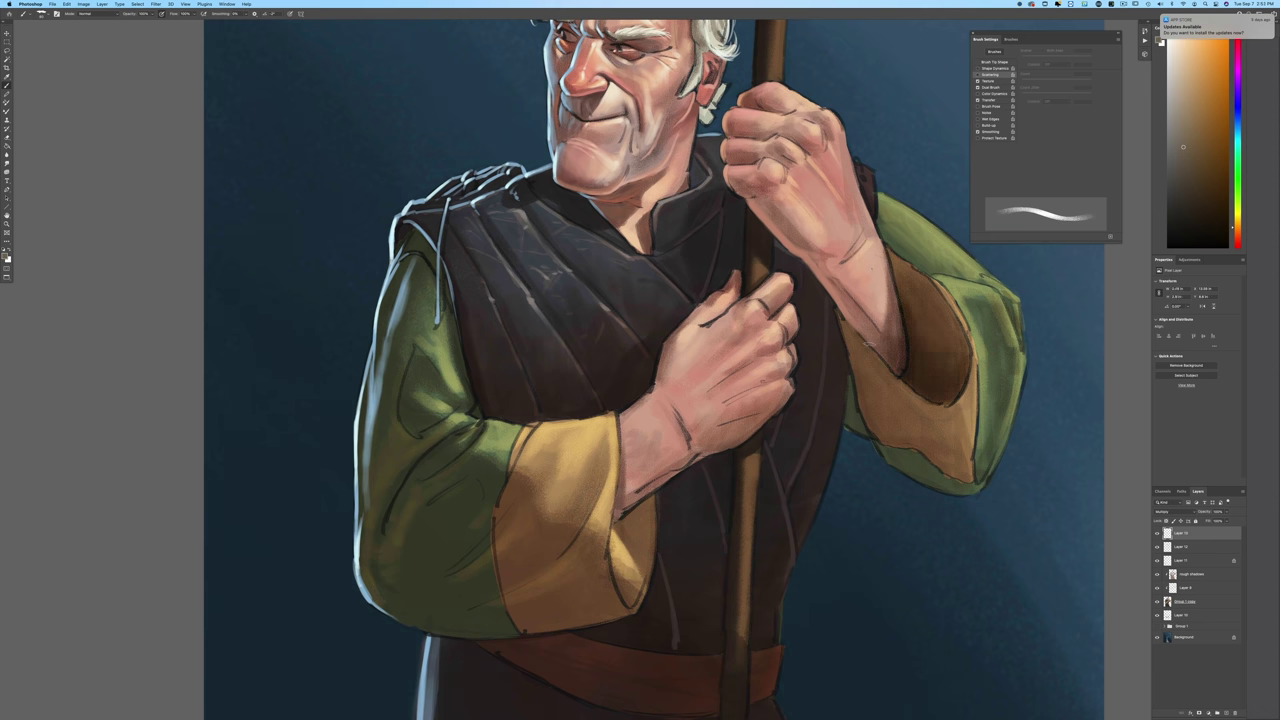
pyautogui.moveTo(648, 505)
pyautogui.mouseDown()
pyautogui.moveTo(620, 520)
pyautogui.moveTo(647, 546)
pyautogui.mouseUp()
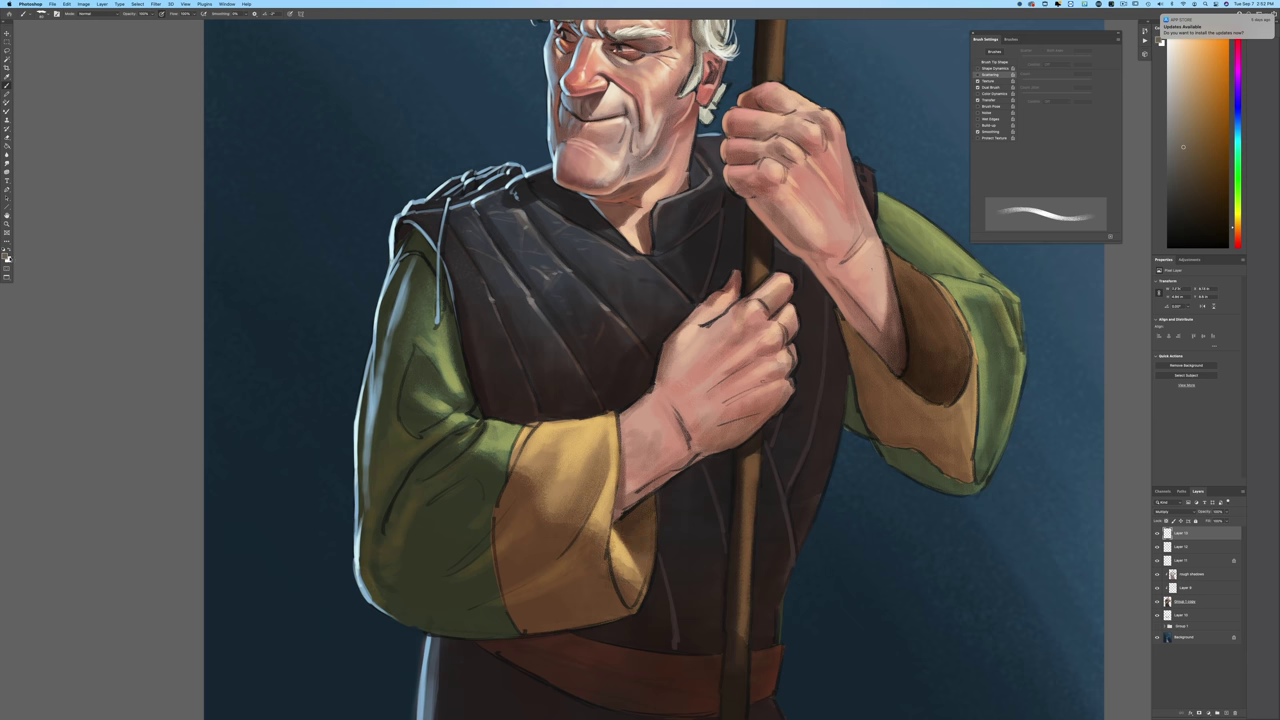
pyautogui.click(8, 258)
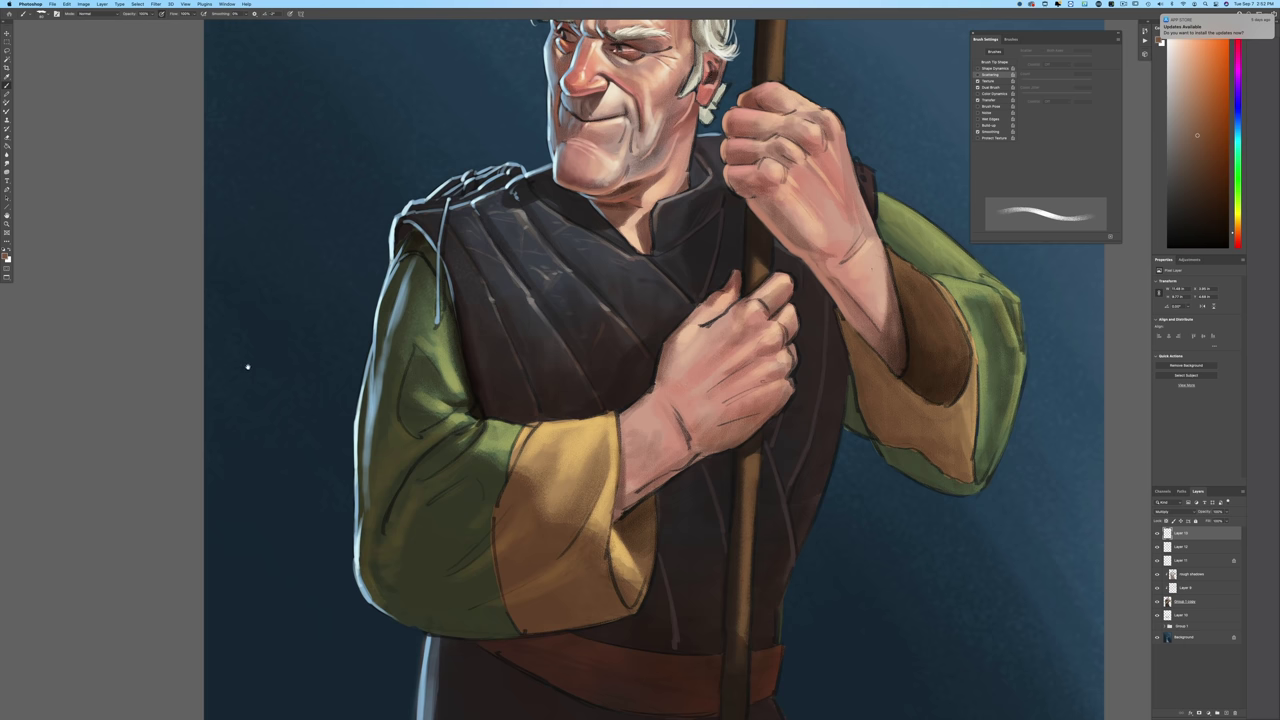
# Step: Shrink the brush, set the foreground to a light tan sampled from the lowered arm's lit cuff, and add a new Normal layer
pyautogui.scroll(5, 245, 400)
pyautogui.moveTo(241, 458); pyautogui.dragTo(242, 463)
pyautogui.press('[')
pyautogui.press('[')
pyautogui.press('[')
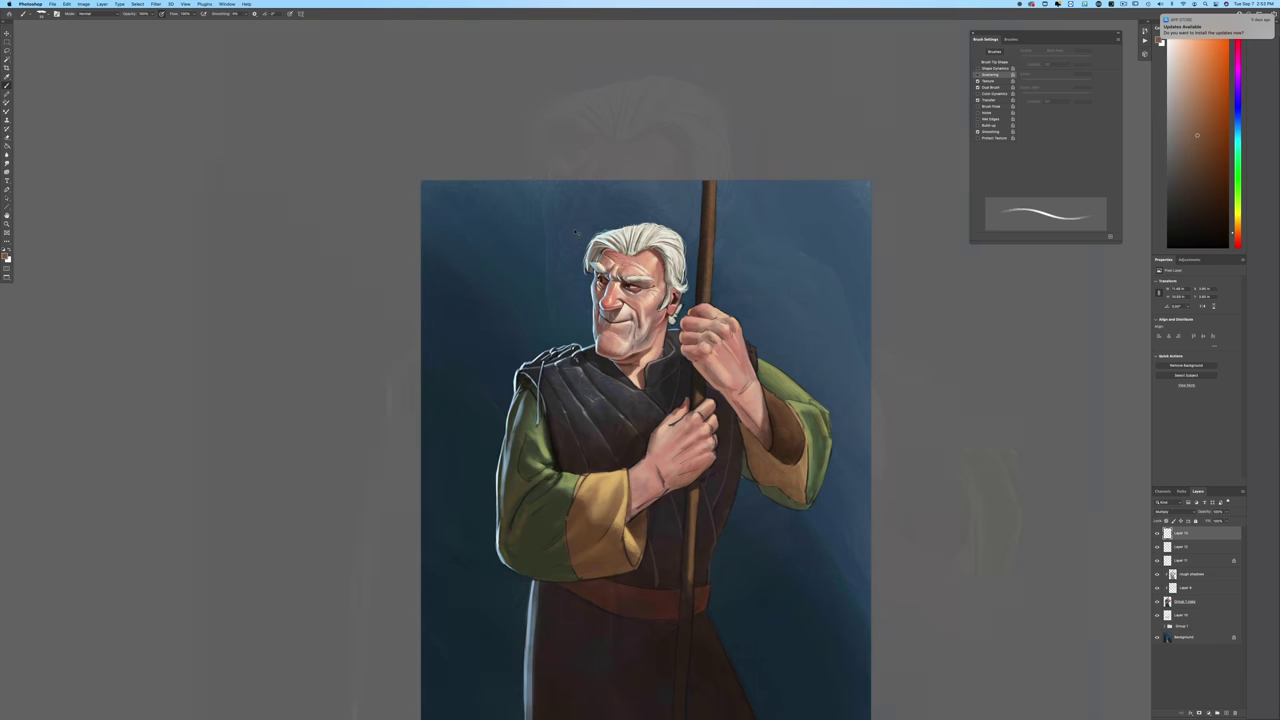
pyautogui.press('super+plus')
pyautogui.press('super+plus')
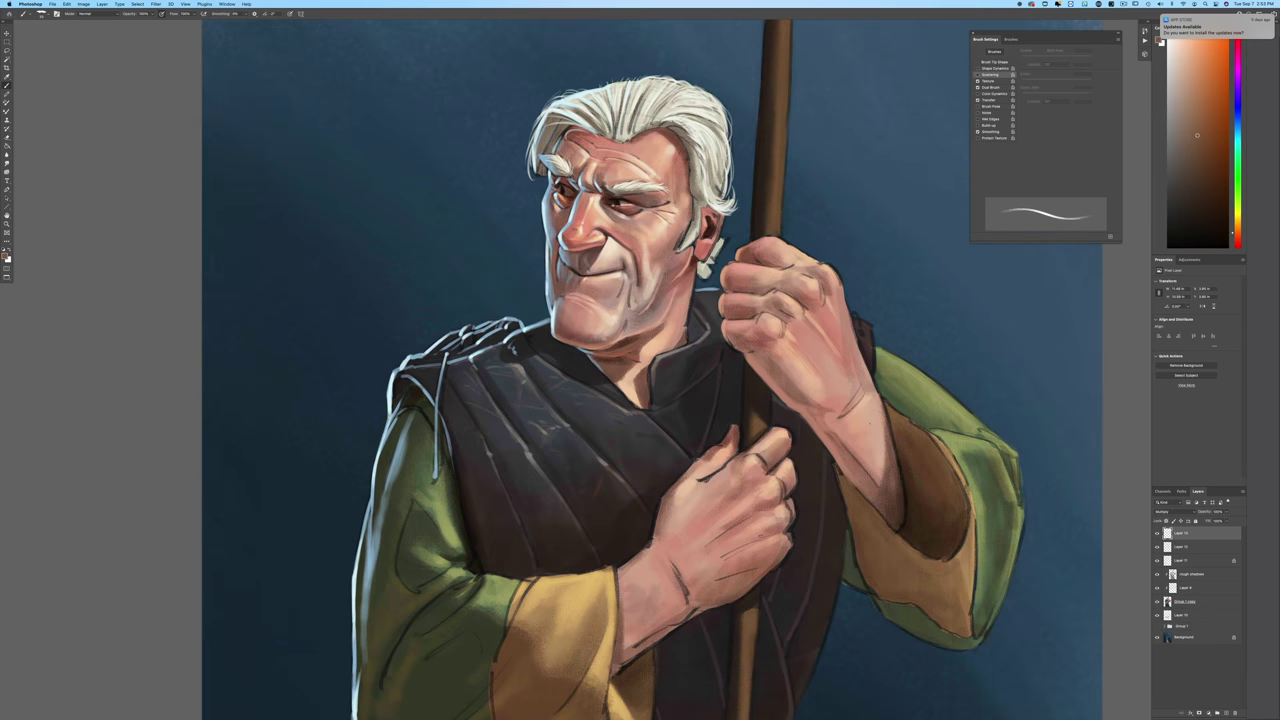
pyautogui.scroll(-5, 191, 455)
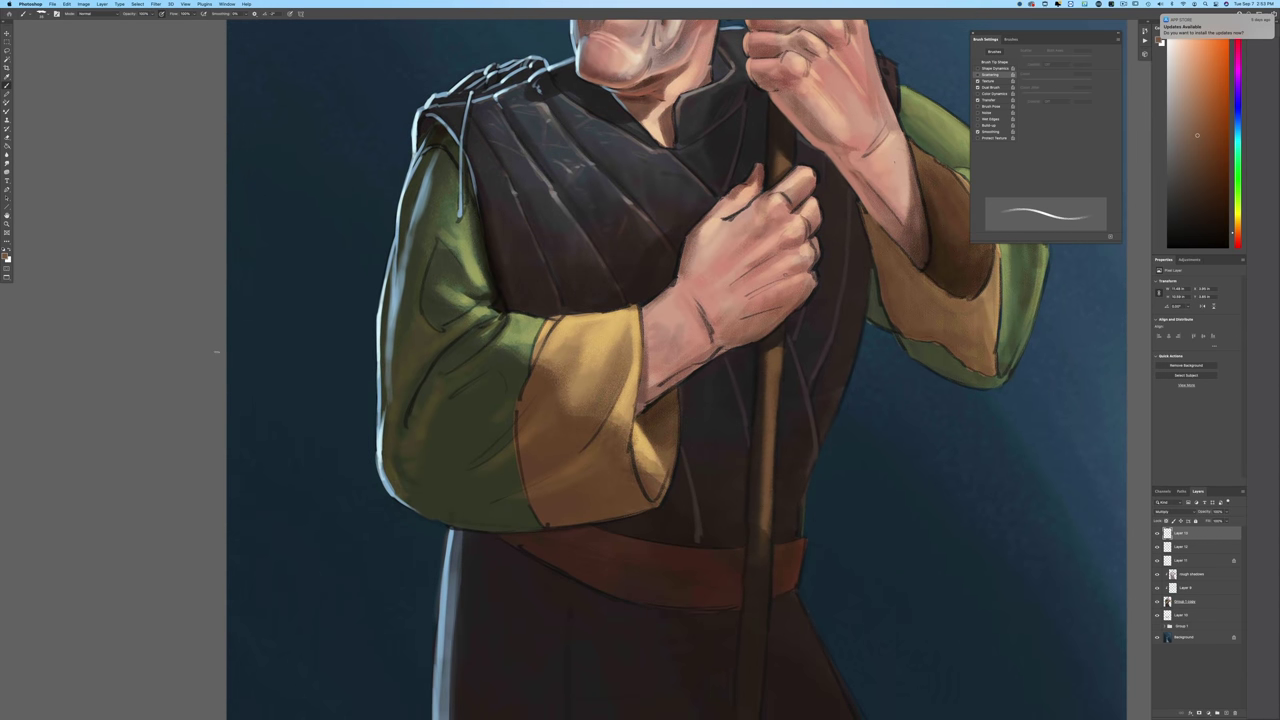
pyautogui.click(7, 256)
pyautogui.click(602, 346)
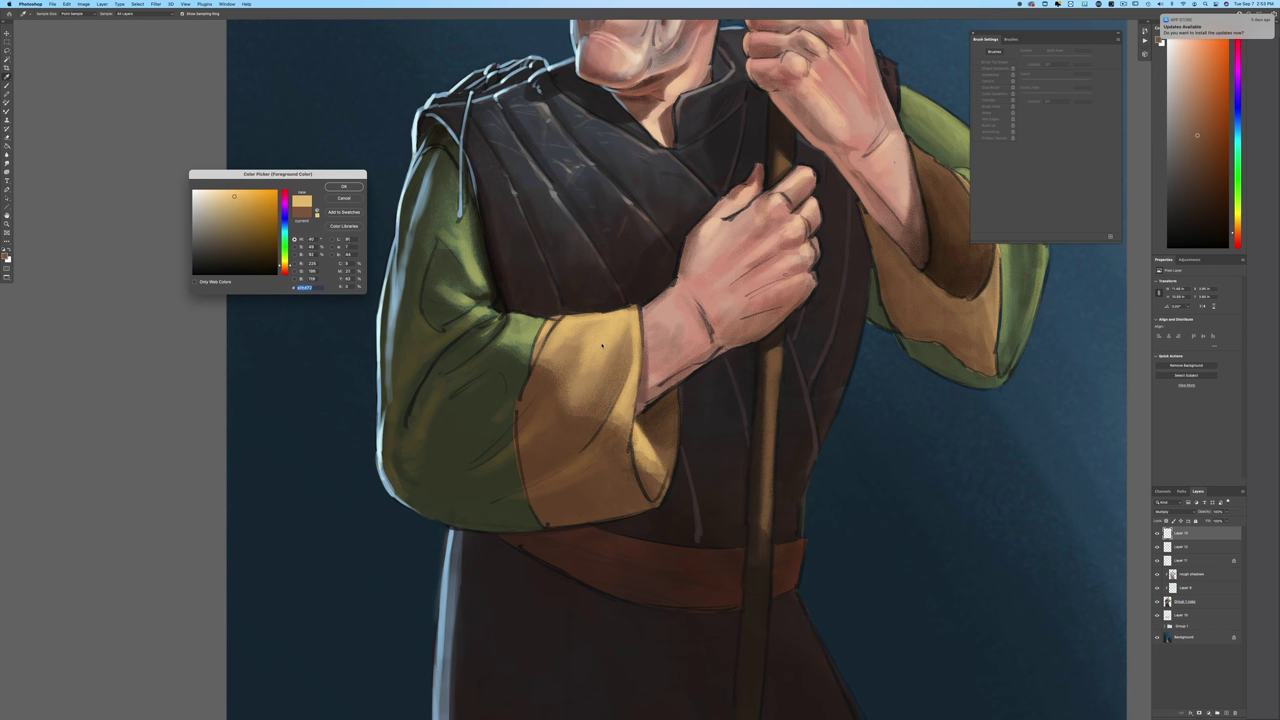
pyautogui.click(346, 187)
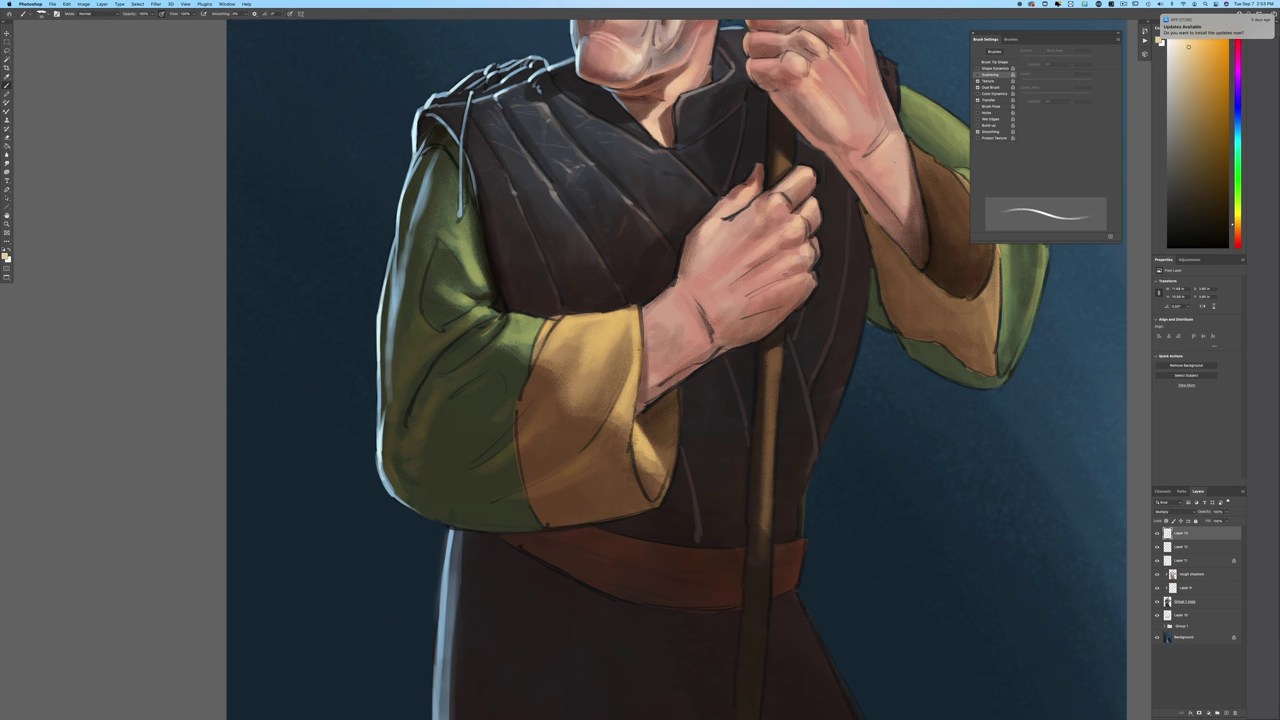
pyautogui.click(1221, 713)
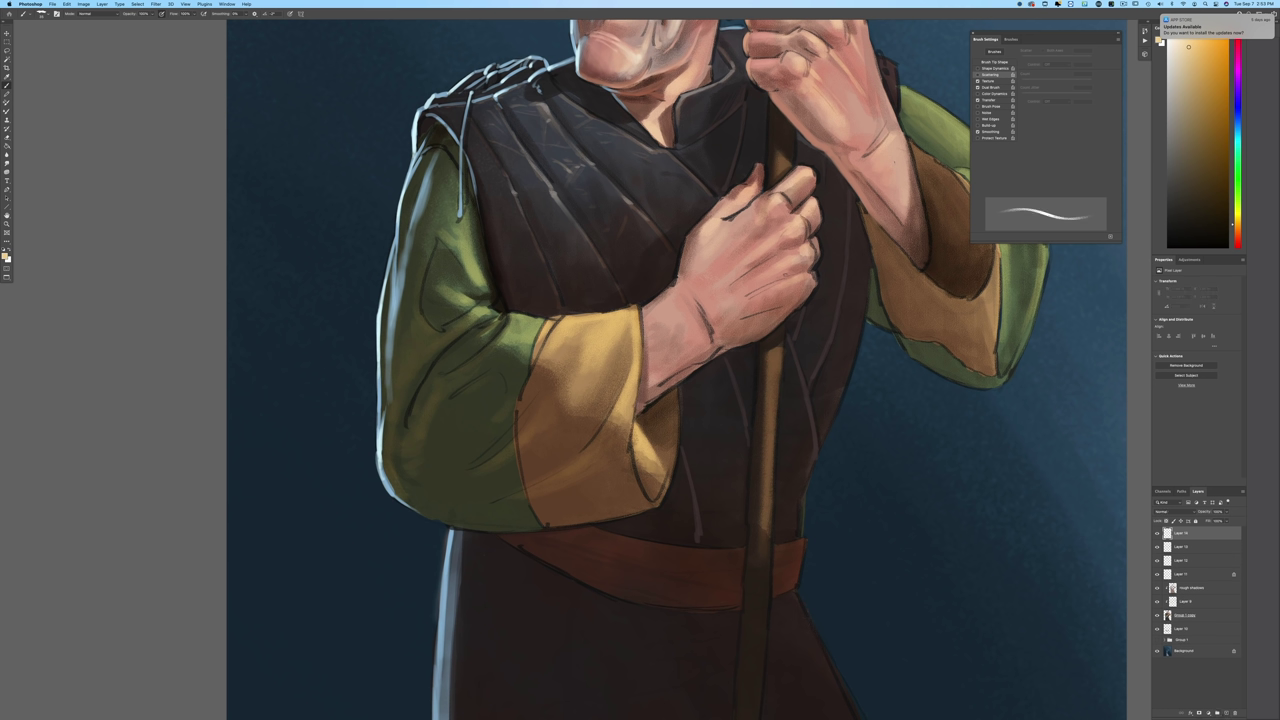
# Step: Paint light tan highlights along the rim and across the lit upper part of the lowered arm's cuff
pyautogui.moveTo(640, 337); pyautogui.dragTo(607, 431)
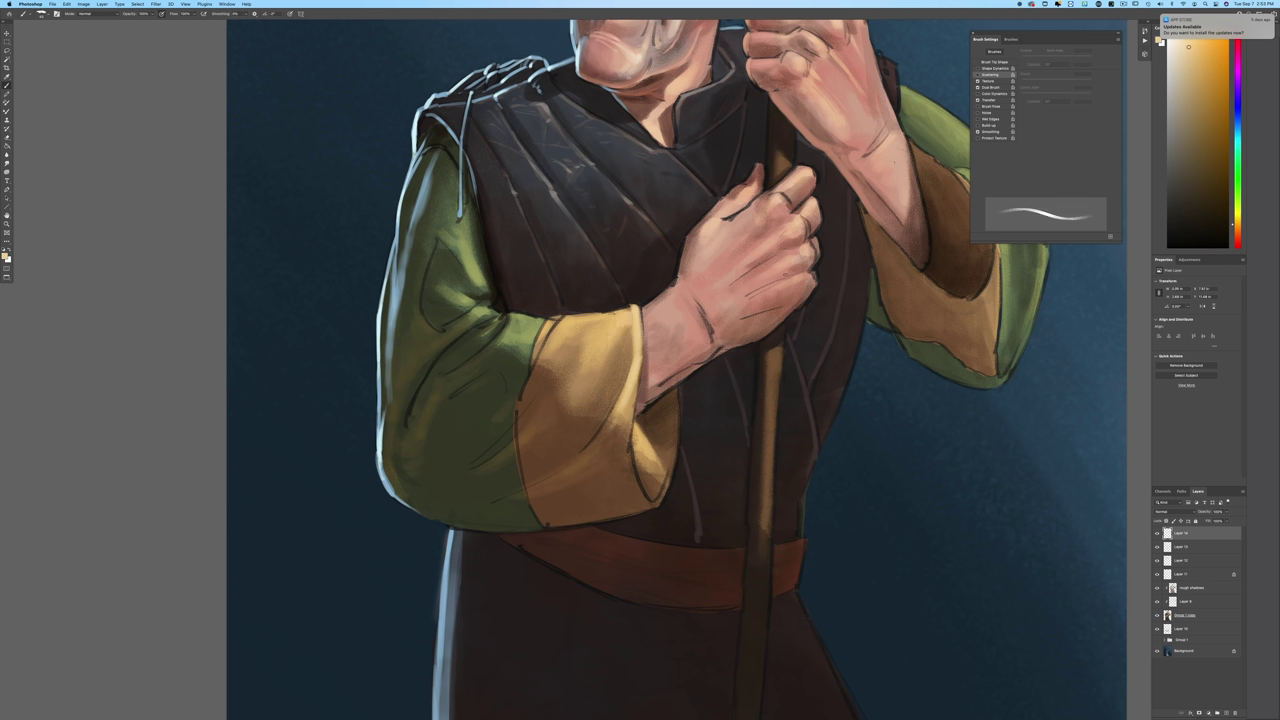
pyautogui.press(']')
pyautogui.moveTo(601, 321)
pyautogui.mouseDown()
pyautogui.moveTo(595, 346)
pyautogui.moveTo(583, 322)
pyautogui.moveTo(566, 321)
pyautogui.moveTo(542, 352)
pyautogui.mouseUp()
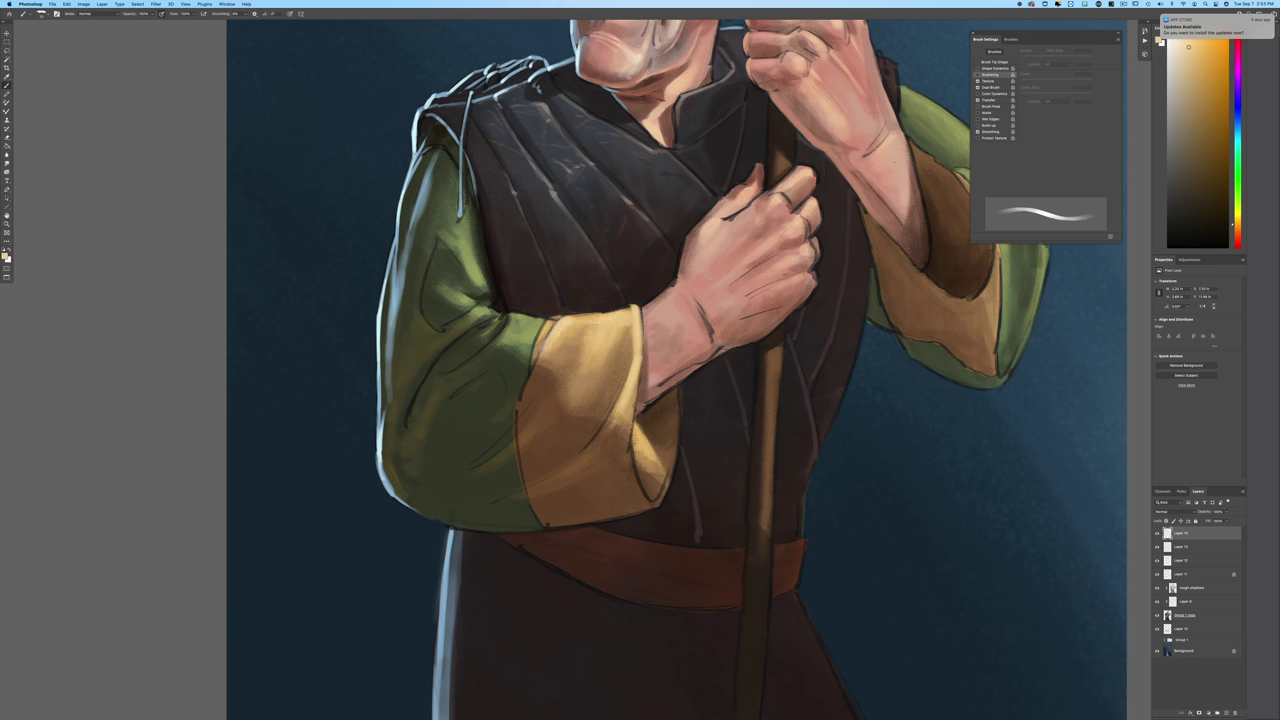
pyautogui.moveTo(606, 326); pyautogui.dragTo(587, 389)
pyautogui.moveTo(628, 312)
pyautogui.mouseDown()
pyautogui.moveTo(546, 319)
pyautogui.moveTo(536, 341)
pyautogui.mouseUp()
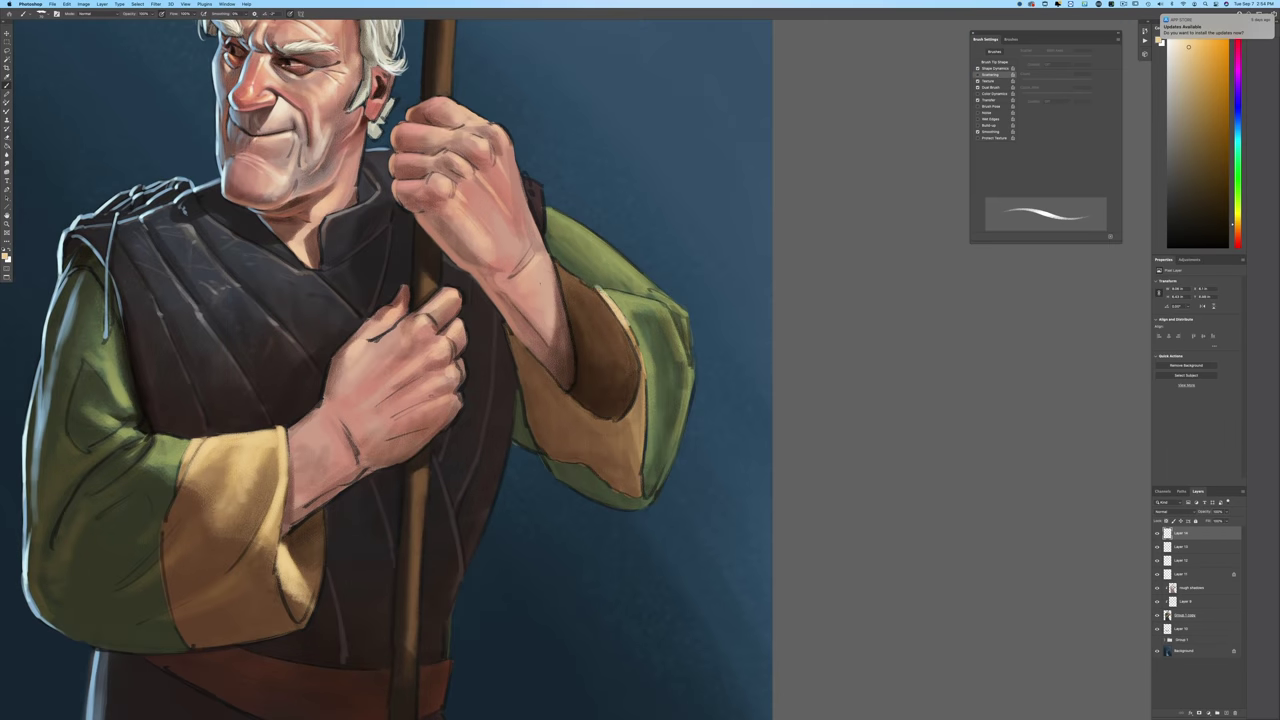
# Step: Paint light tan edge highlights around the inner and outer rims of the raised arm's cuff
pyautogui.moveTo(602, 296); pyautogui.dragTo(561, 267)
pyautogui.moveTo(574, 275); pyautogui.dragTo(555, 263)
pyautogui.moveTo(611, 301)
pyautogui.mouseDown()
pyautogui.moveTo(639, 346)
pyautogui.moveTo(642, 420)
pyautogui.mouseUp()
pyautogui.moveTo(643, 366); pyautogui.dragTo(644, 457)
pyautogui.moveTo(545, 367); pyautogui.dragTo(622, 420)
pyautogui.moveTo(592, 290); pyautogui.dragTo(638, 360)
pyautogui.moveTo(638, 362); pyautogui.dragTo(626, 420)
pyautogui.moveTo(532, 355); pyautogui.dragTo(610, 419)
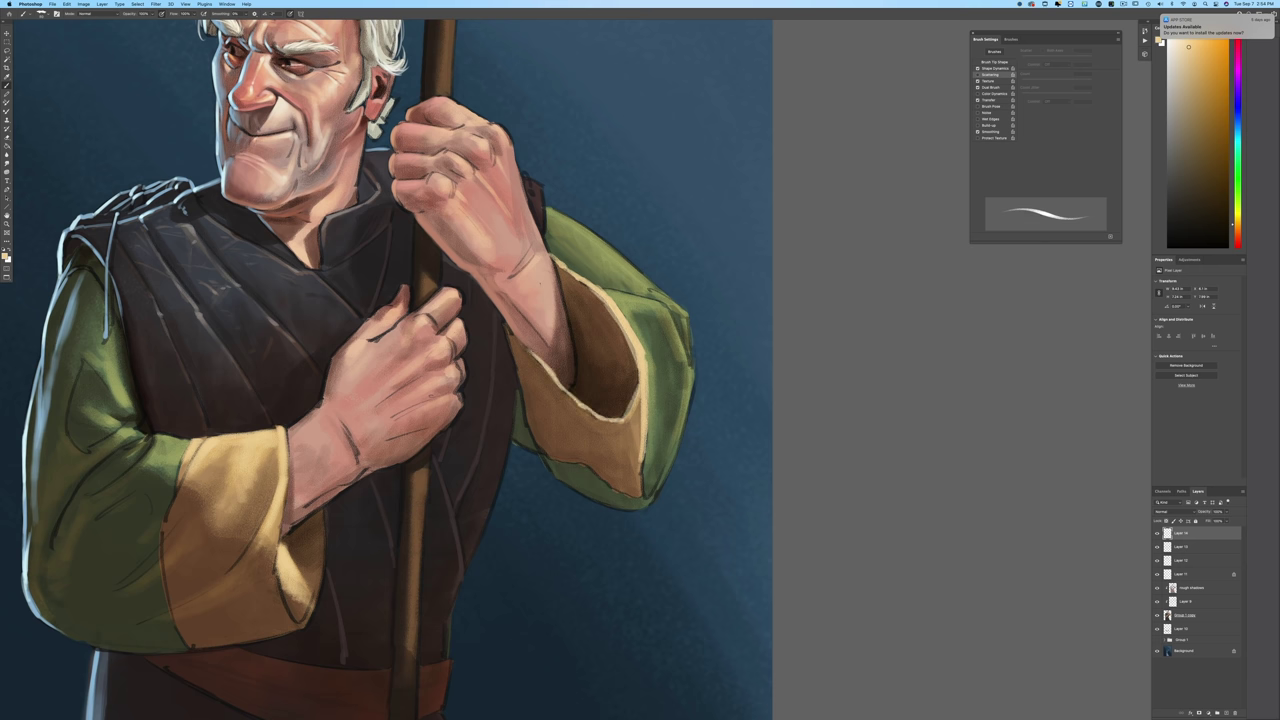
pyautogui.moveTo(516, 335); pyautogui.dragTo(535, 354)
# Step: Set the foreground to a light yellow-green based on the raised arm's sleeve and turn off the brush's Shape Dynamics
pyautogui.click(6, 257)
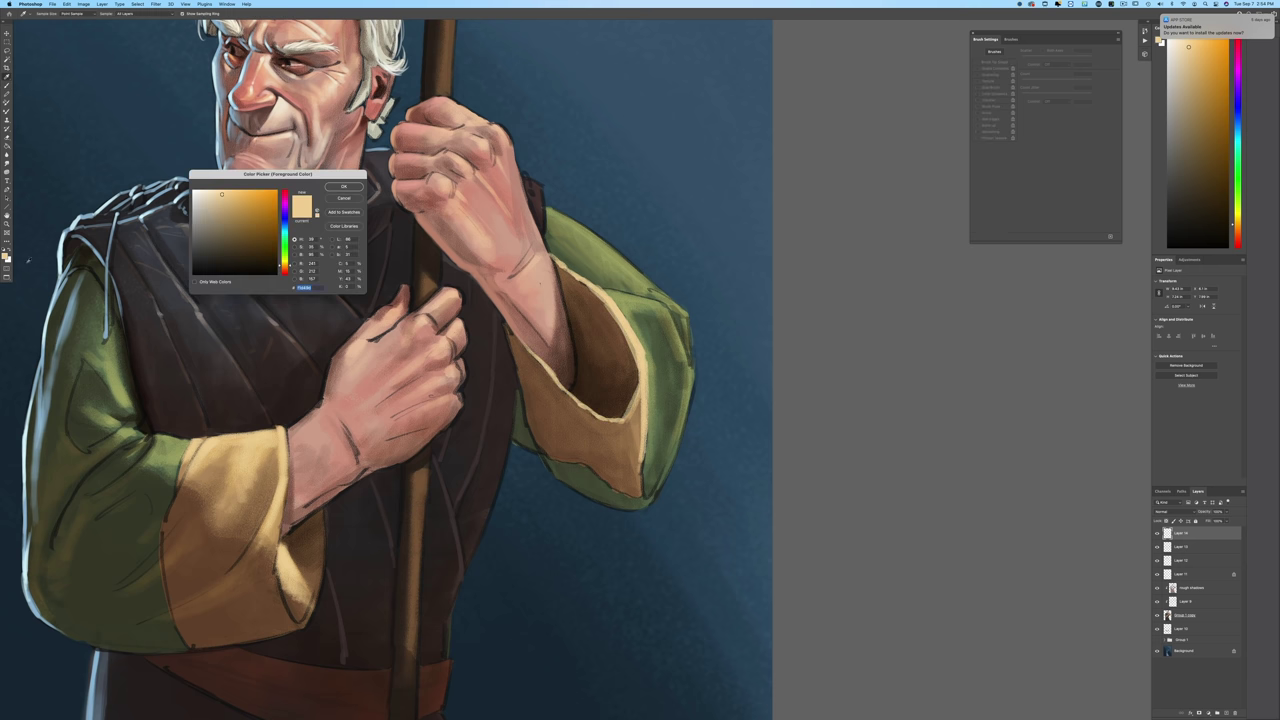
pyautogui.click(625, 295)
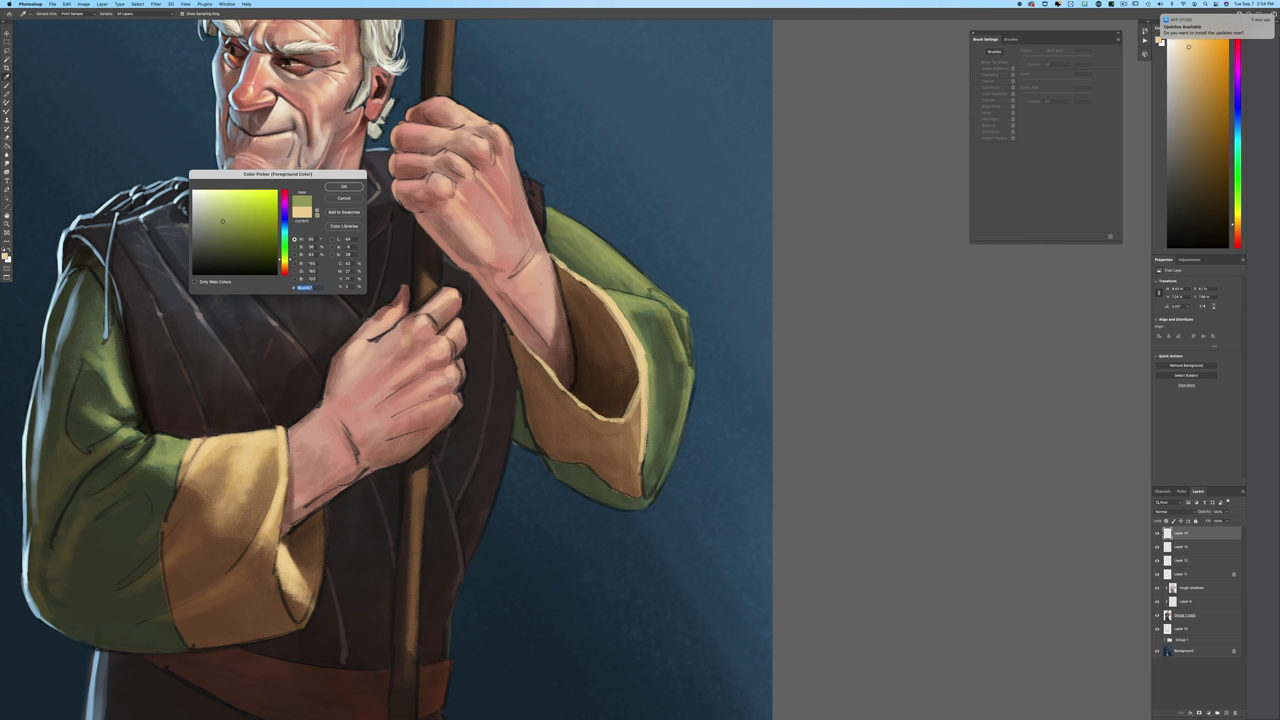
pyautogui.press('Return')
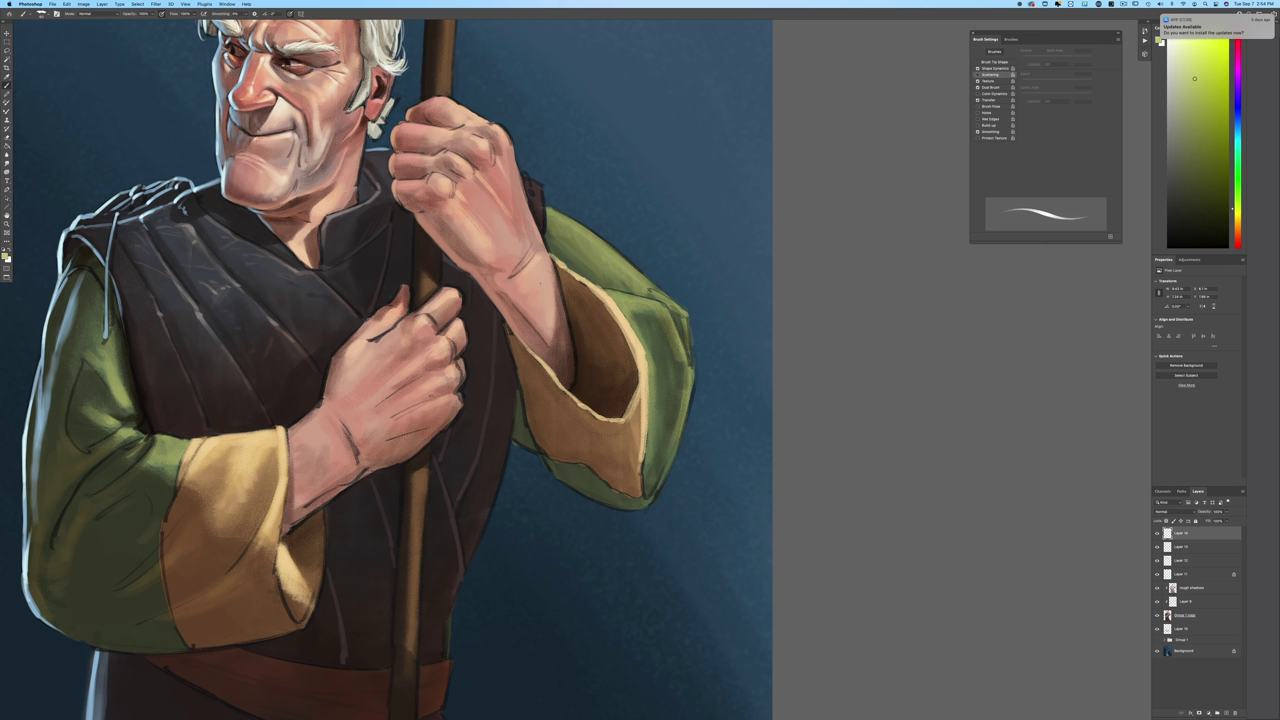
pyautogui.click(978, 69)
# Step: Paint light green highlights along the raised sleeve's upper edge and the folds near its elbow
pyautogui.moveTo(602, 289)
pyautogui.mouseDown()
pyautogui.moveTo(651, 301)
pyautogui.moveTo(677, 335)
pyautogui.moveTo(630, 298)
pyautogui.moveTo(630, 314)
pyautogui.moveTo(675, 307)
pyautogui.moveTo(692, 320)
pyautogui.mouseUp()
pyautogui.moveTo(666, 299)
pyautogui.mouseDown()
pyautogui.moveTo(685, 311)
pyautogui.moveTo(656, 286)
pyautogui.moveTo(684, 308)
pyautogui.moveTo(691, 342)
pyautogui.mouseUp()
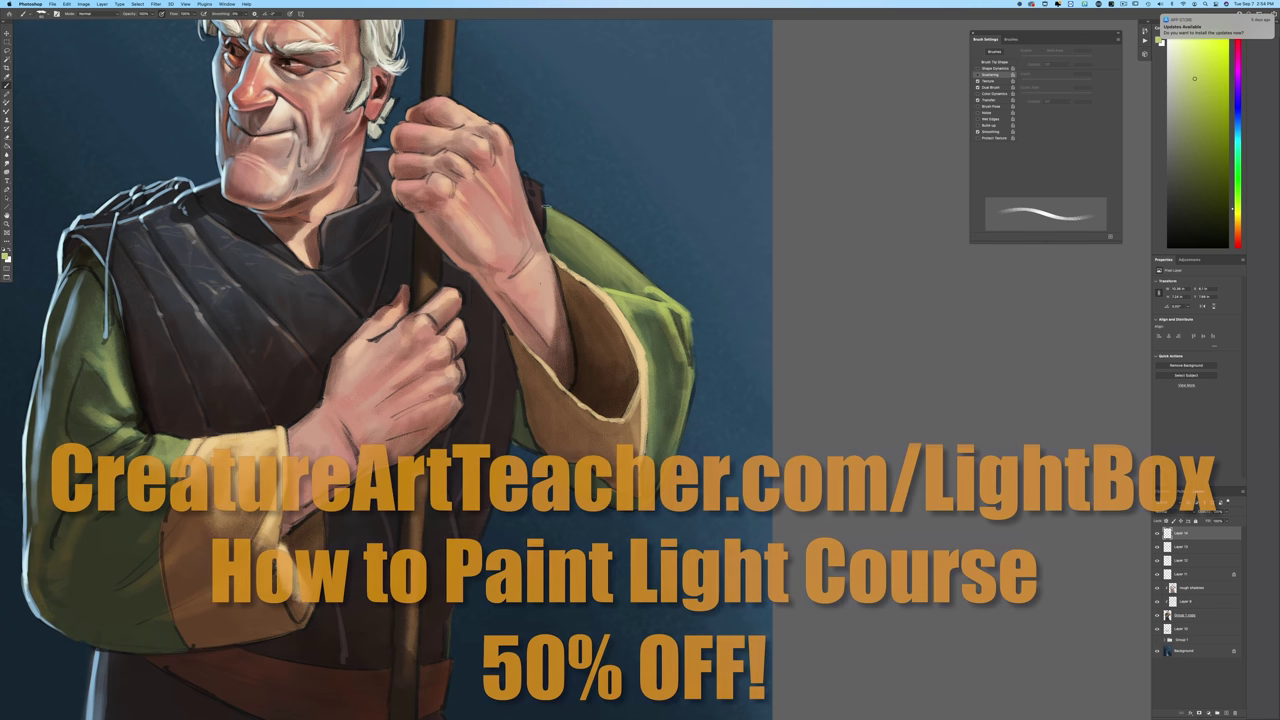
pyautogui.moveTo(549, 209)
pyautogui.mouseDown()
pyautogui.moveTo(659, 289)
pyautogui.moveTo(647, 275)
pyautogui.mouseUp()
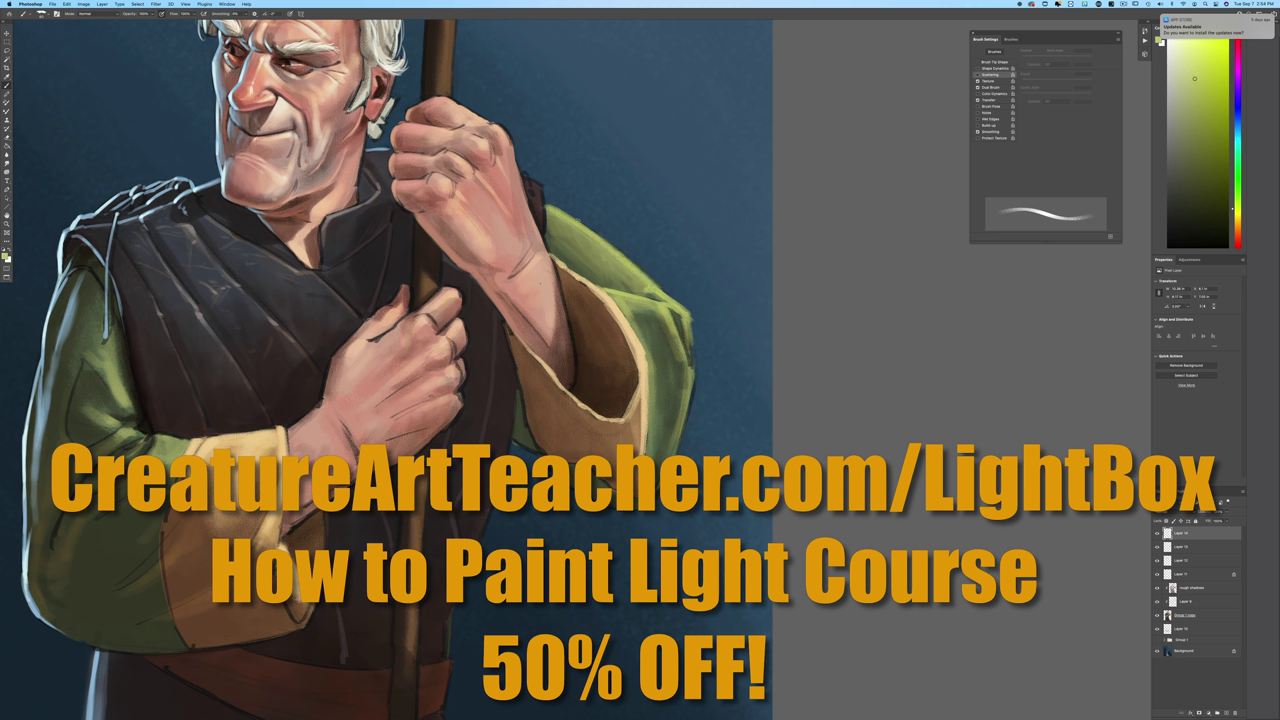
pyautogui.moveTo(547, 213); pyautogui.dragTo(575, 239)
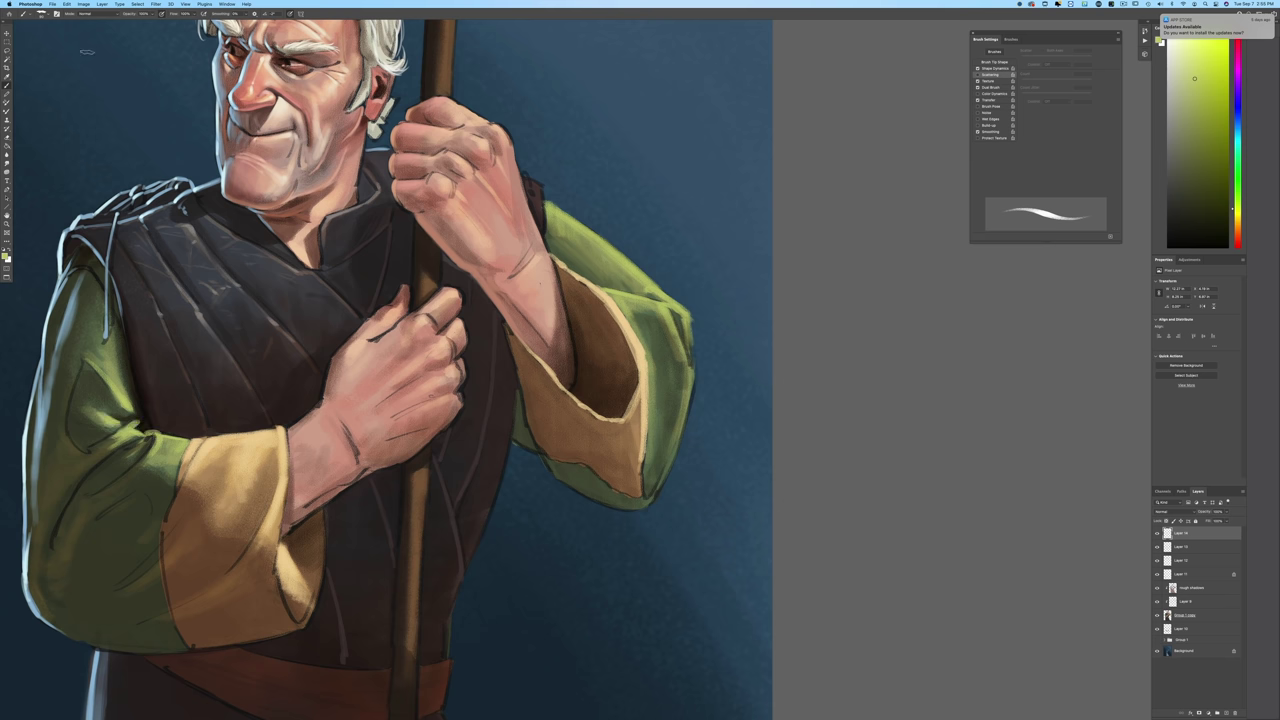
pyautogui.click(44, 14)
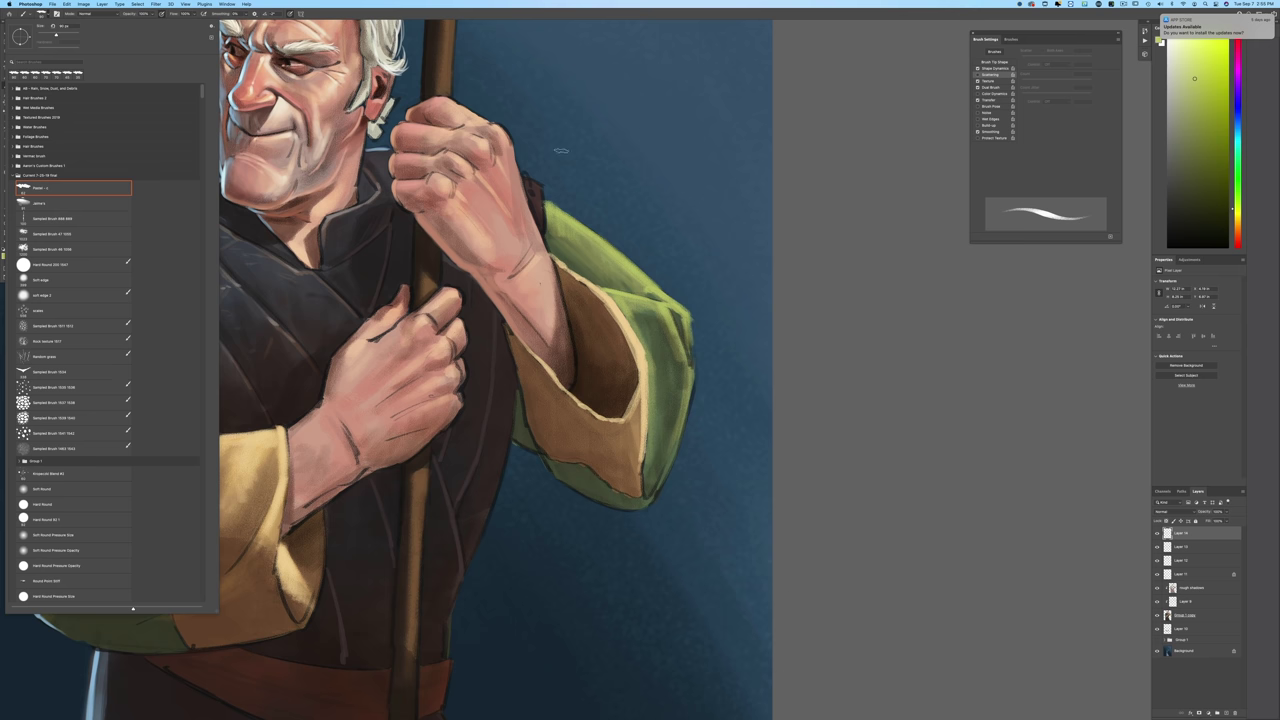
pyautogui.click(492, 92)
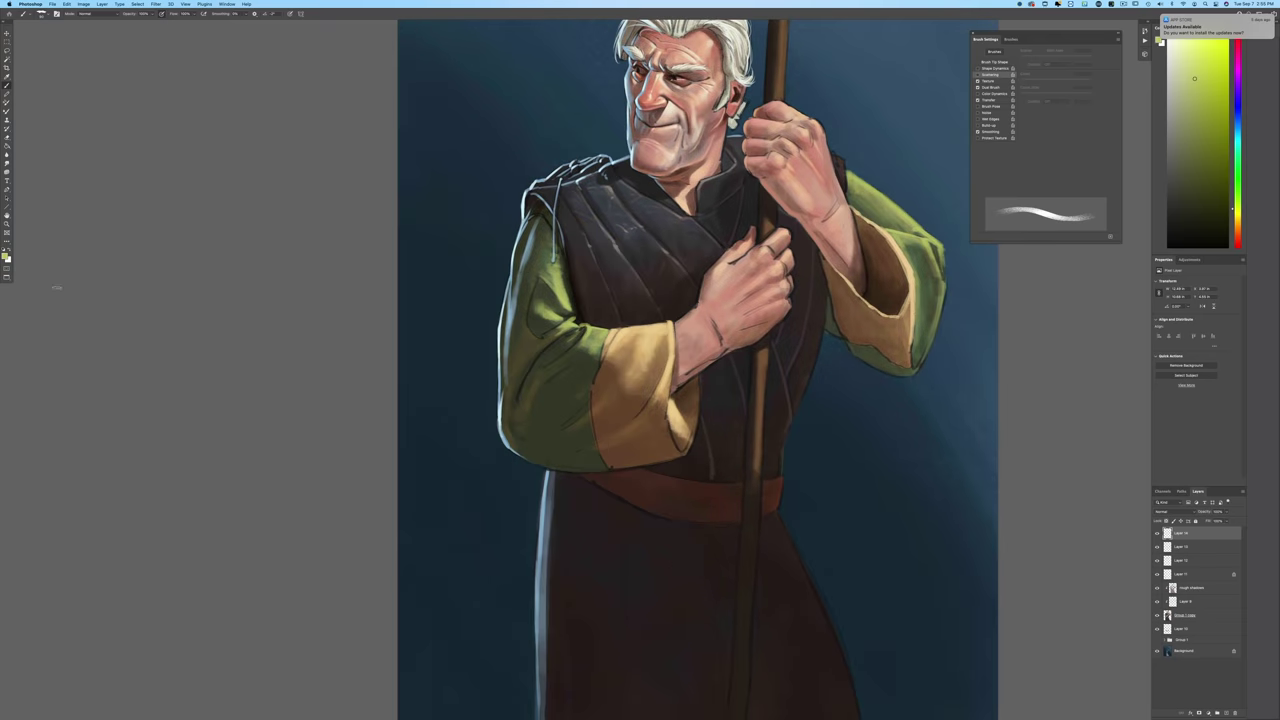
# Step: Paint over the dark outlines along the lower edges and folds of both sleeves with a muted dark green
pyautogui.click(6, 258)
pyautogui.moveTo(213, 253); pyautogui.dragTo(283, 250)
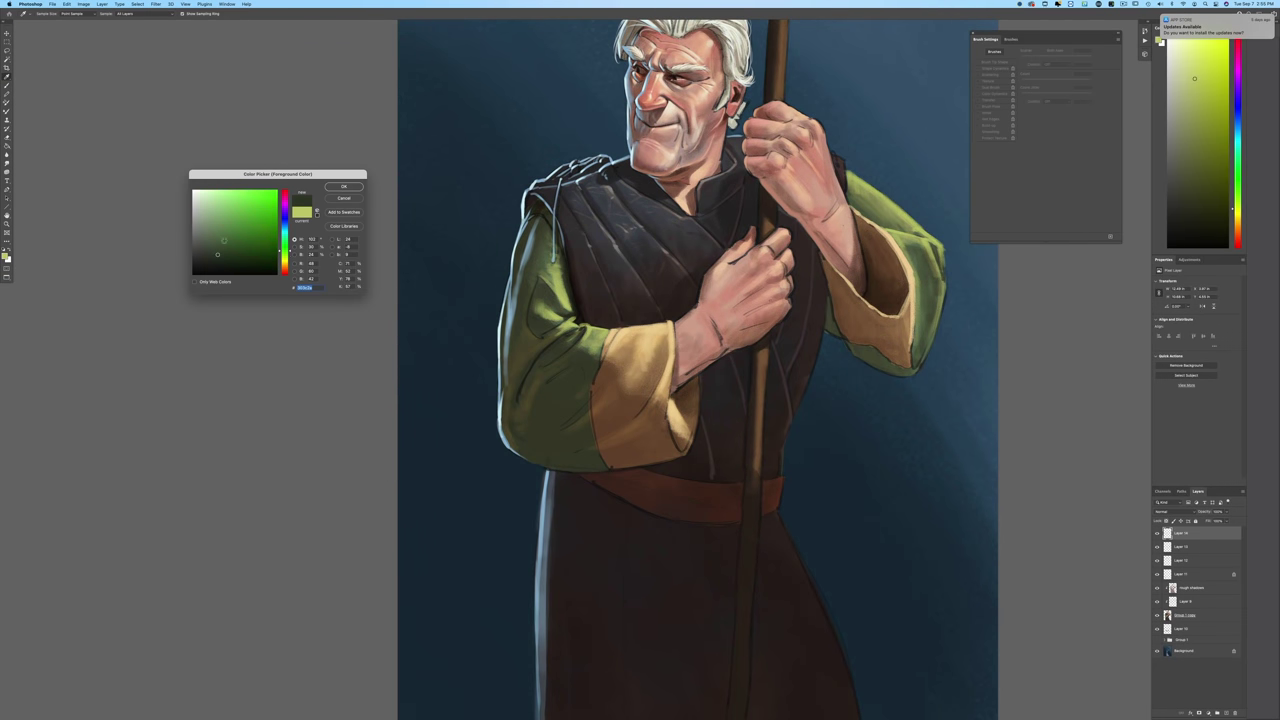
pyautogui.click(210, 244)
pyautogui.click(336, 188)
pyautogui.press('b')
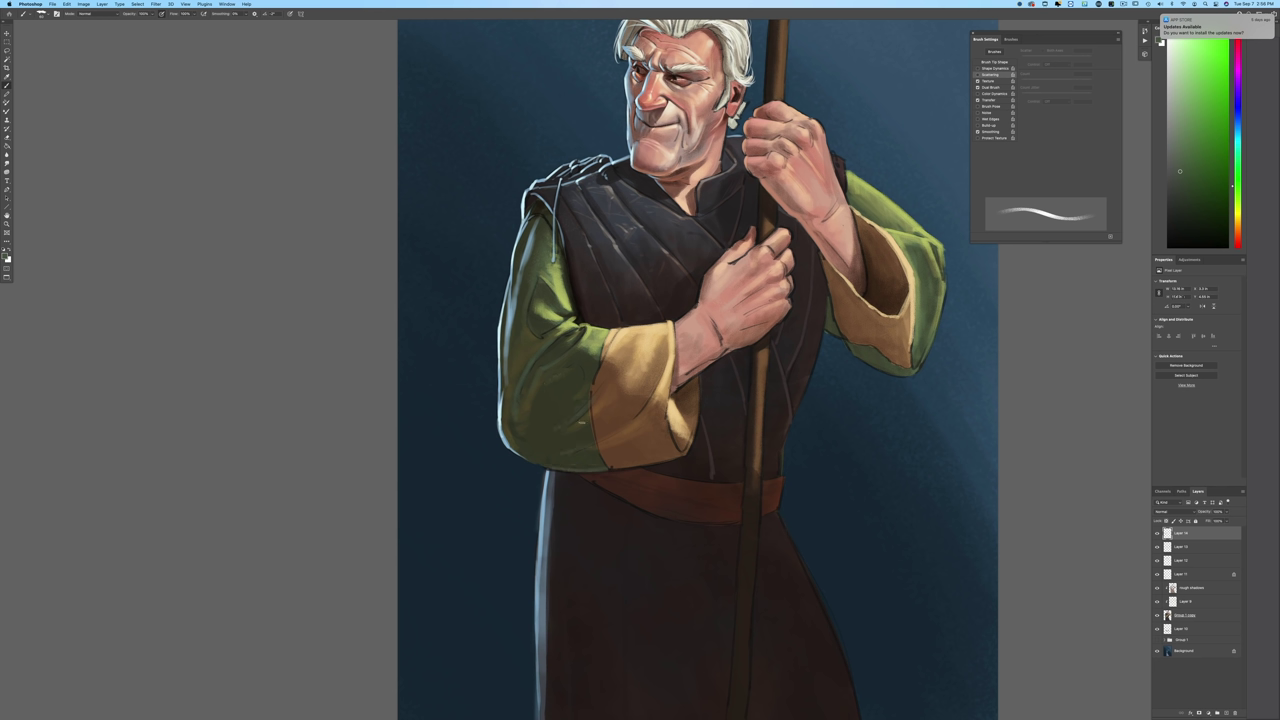
pyautogui.press(']')
pyautogui.press(']')
pyautogui.press(']')
pyautogui.press(']')
pyautogui.press('[')
pyautogui.press('[')
pyautogui.press('[')
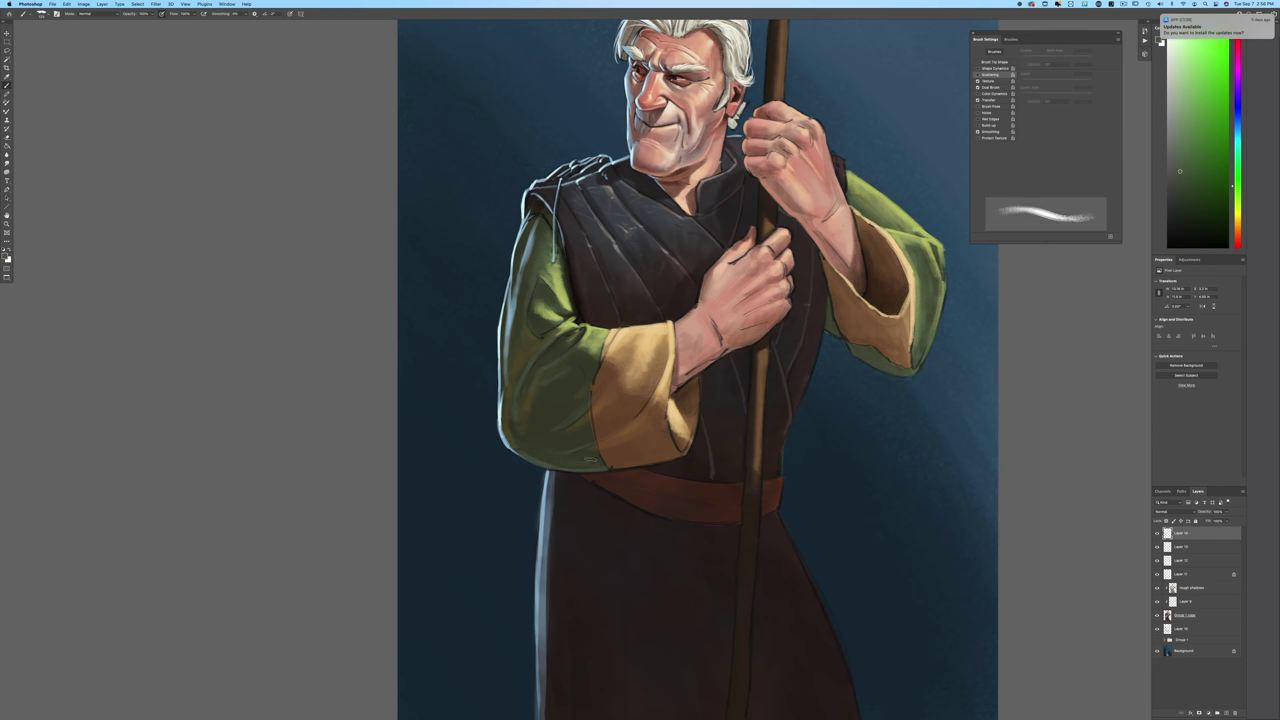
pyautogui.press('[')
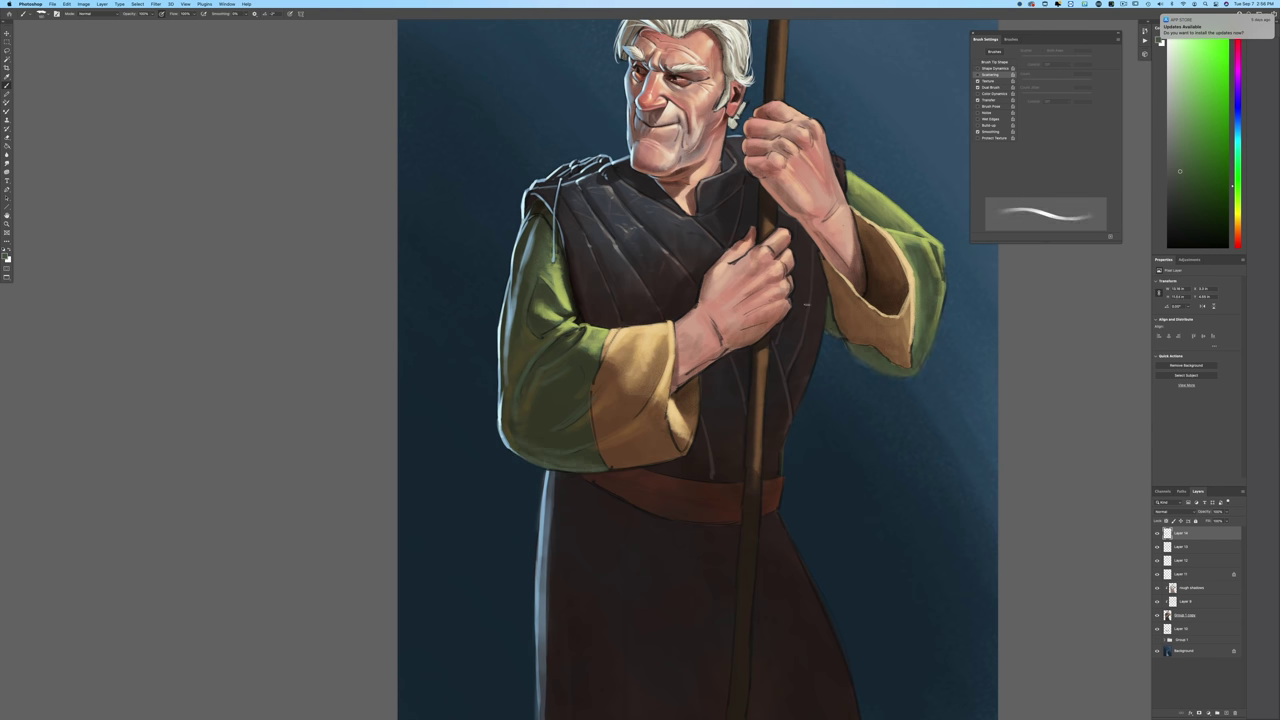
# Step: Set the foreground to a medium brown based on a color sampled from the lowered arm's cuff
pyautogui.press('super+minus')
pyautogui.press('super+minus')
pyautogui.press('super+minus')
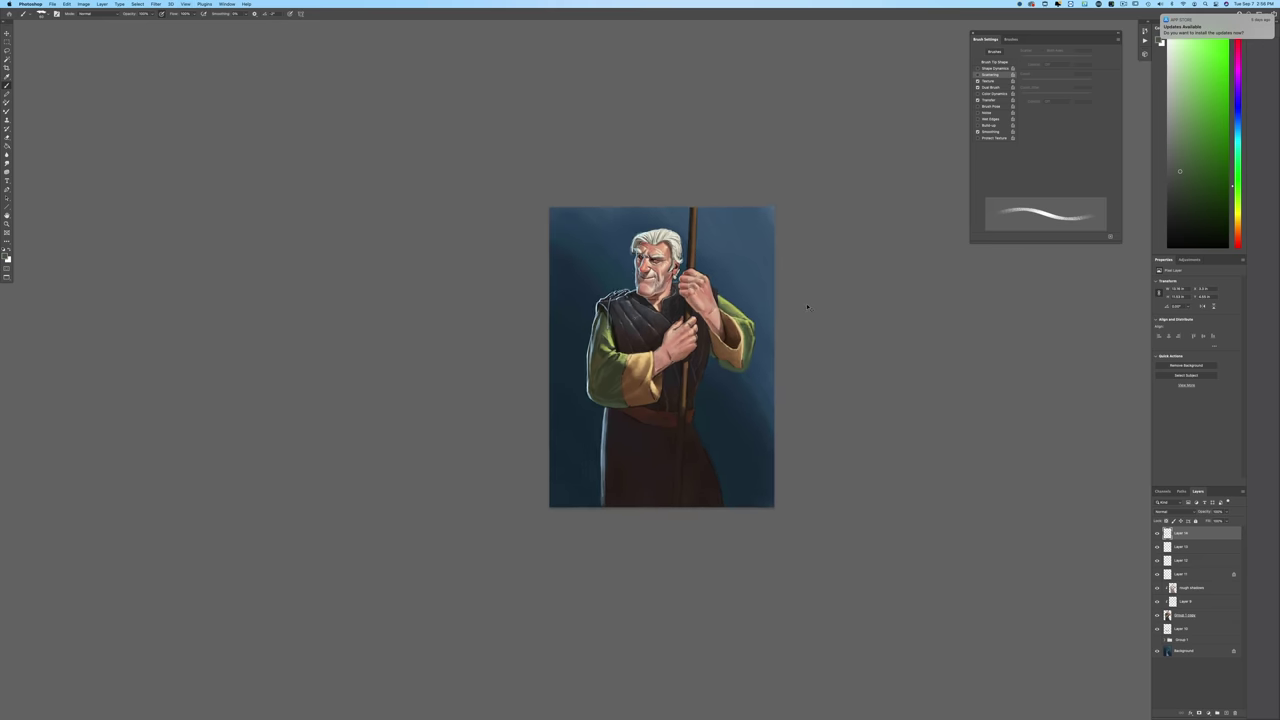
pyautogui.press('super+plus')
pyautogui.press('super+equal')
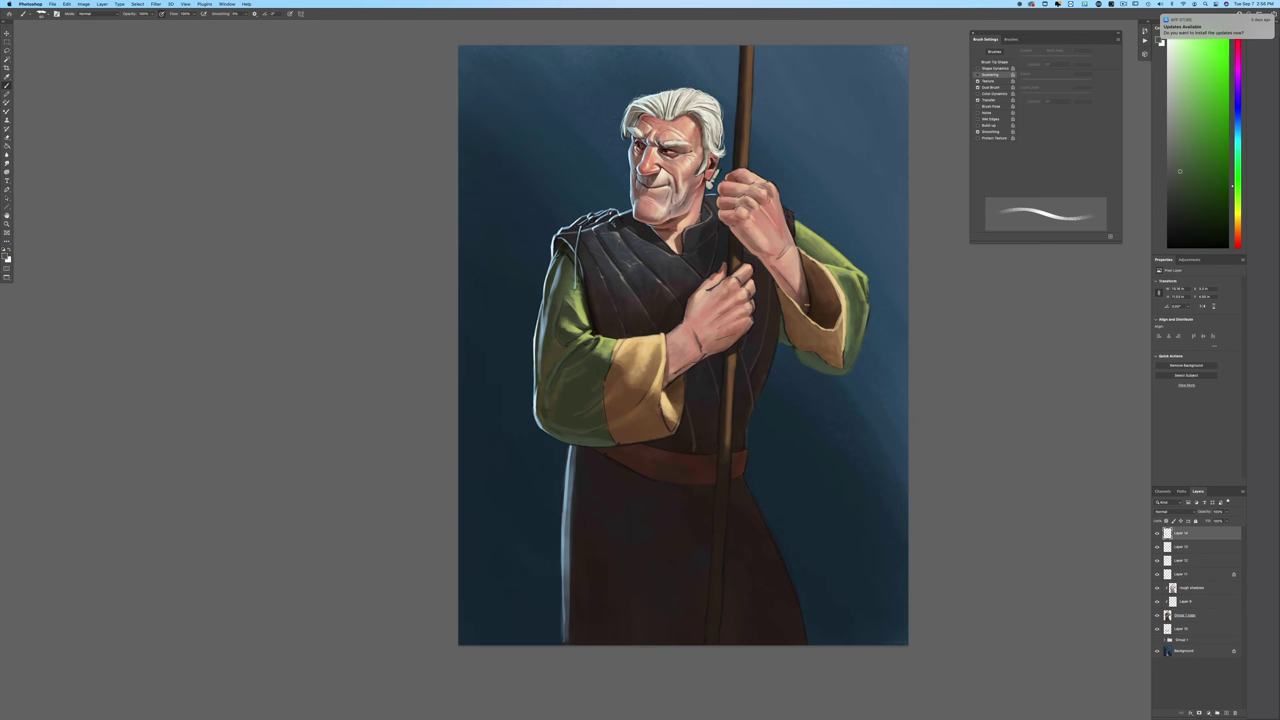
pyautogui.scroll(1, 336, 348)
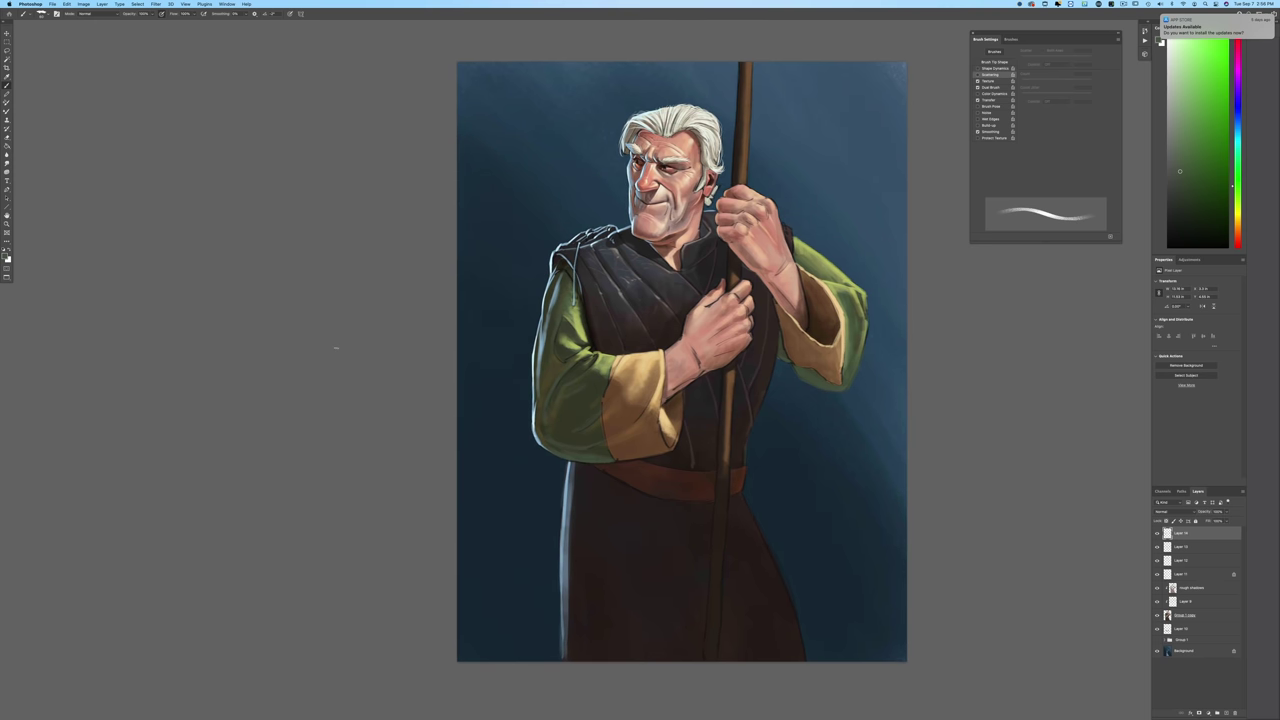
pyautogui.click(7, 255)
pyautogui.click(652, 430)
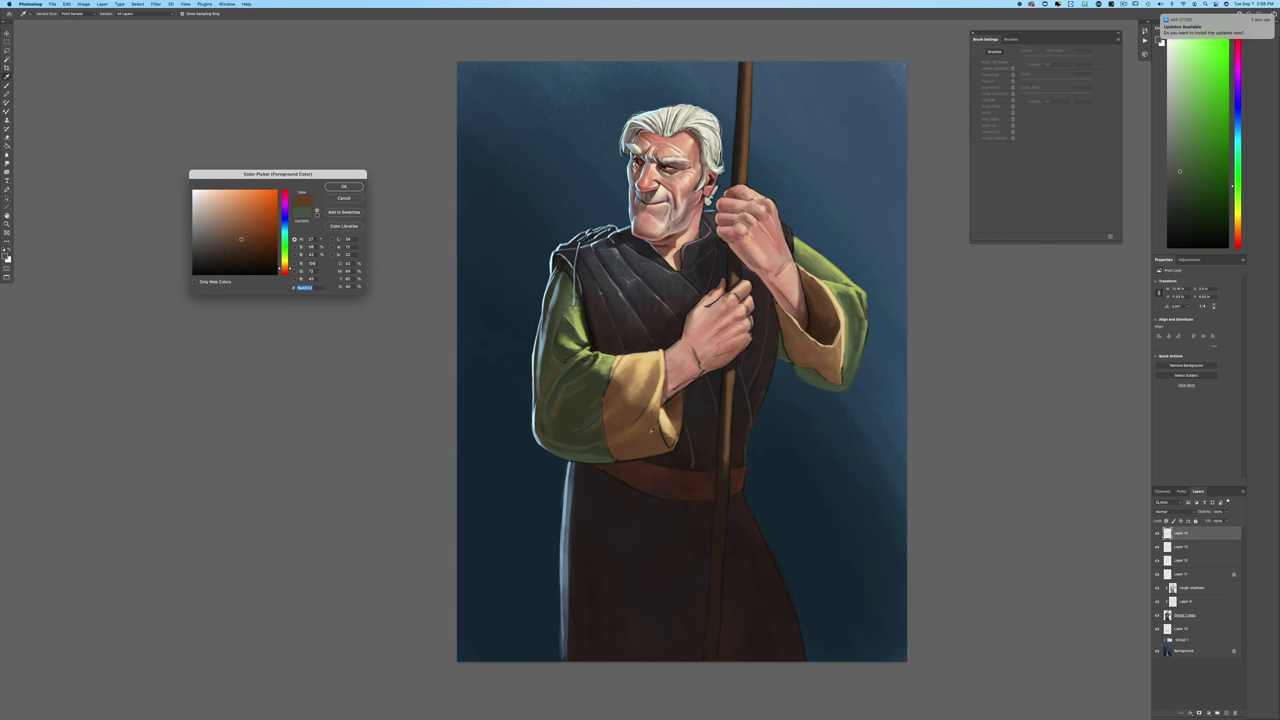
pyautogui.click(234, 226)
pyautogui.click(336, 187)
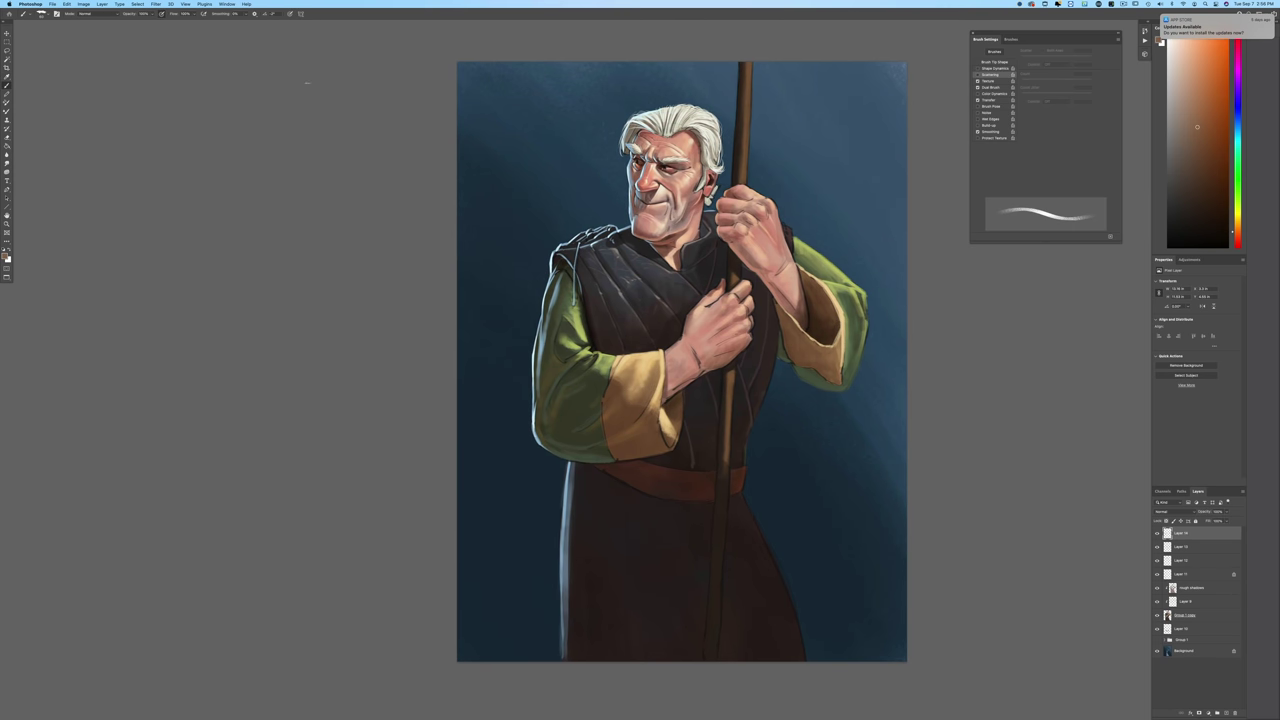
# Step: Paint over the dark outlines around the lowered cuff's opening with the brown and a lighter tan
pyautogui.press('super+plus')
pyautogui.press('super+plus')
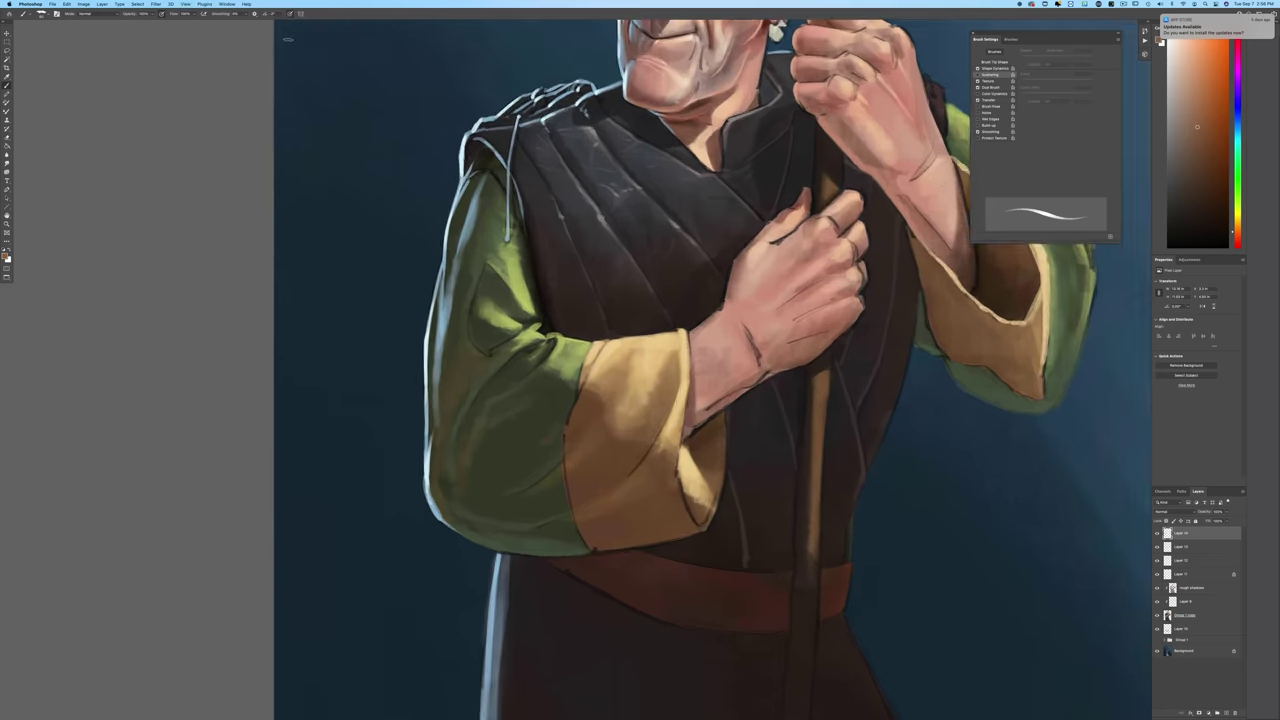
pyautogui.moveTo(682, 438)
pyautogui.mouseDown()
pyautogui.moveTo(675, 474)
pyautogui.moveTo(694, 522)
pyautogui.moveTo(708, 515)
pyautogui.mouseUp()
pyautogui.click(5, 256)
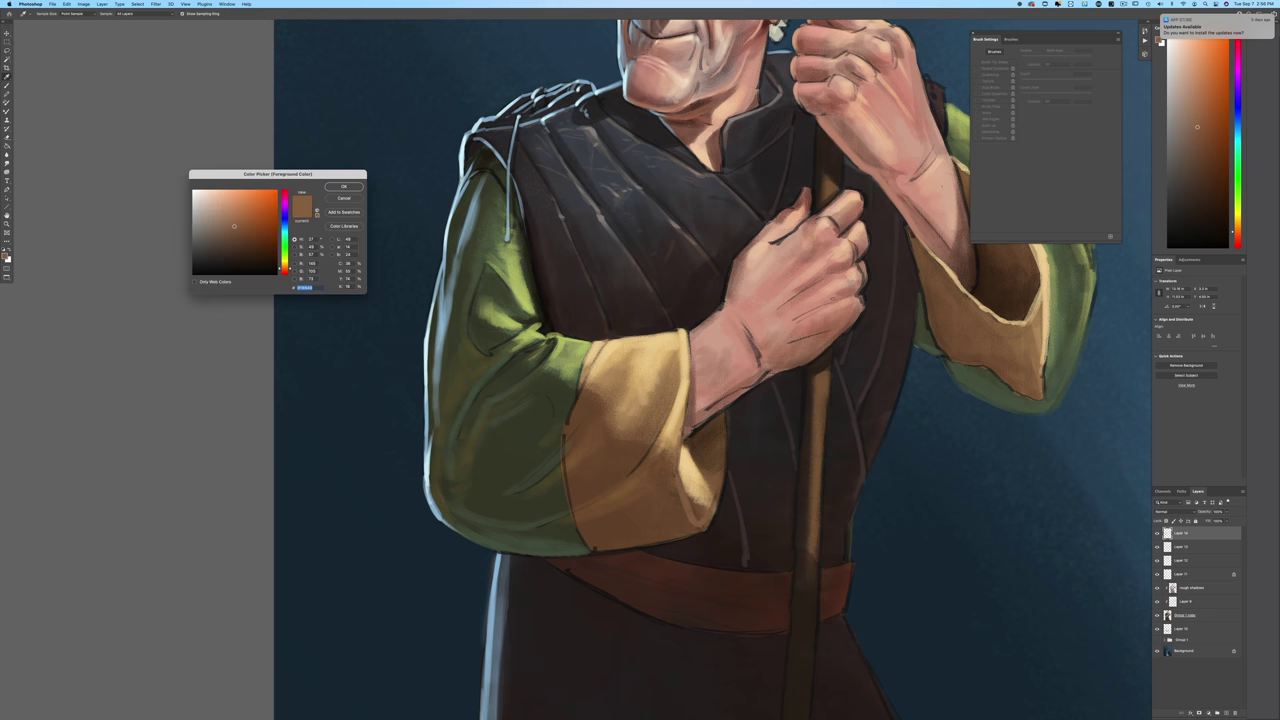
pyautogui.press('Return')
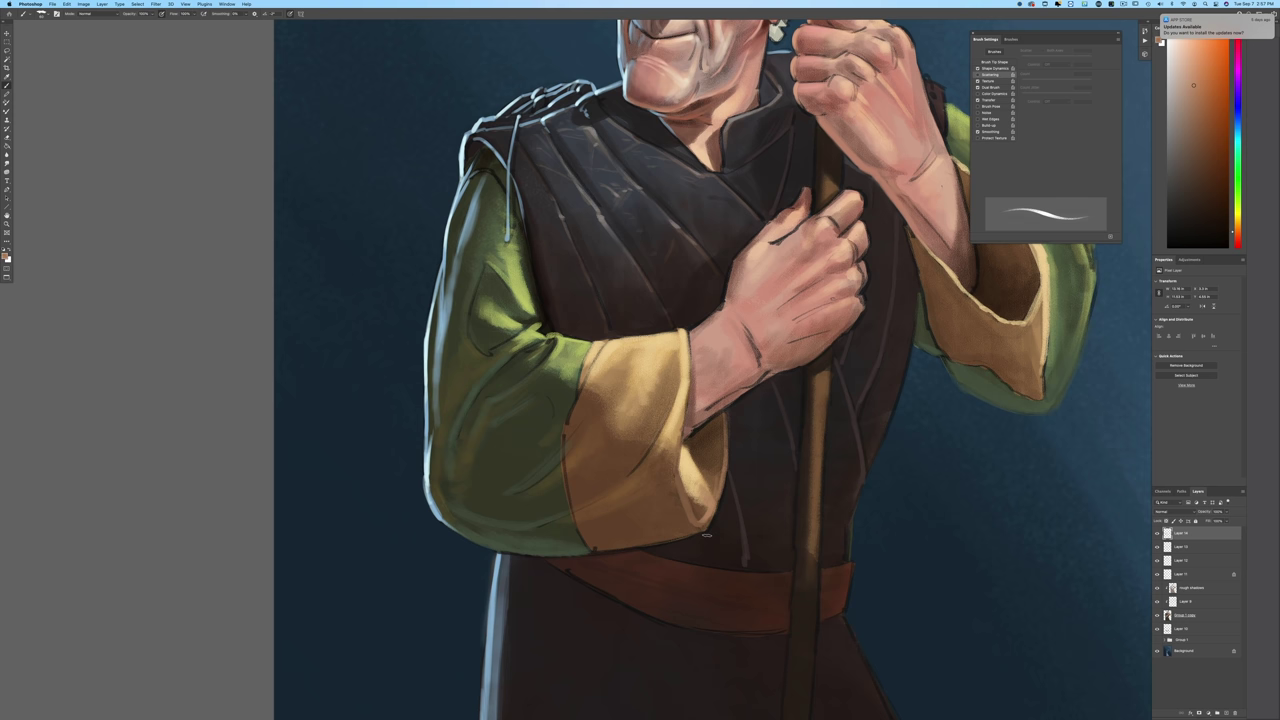
# Step: Touch up the raised cuff's inner edge with a sampled dark brown and set the foreground to a dark olive green
pyautogui.keyDown('alt'); pyautogui.click(918, 262); pyautogui.keyUp('alt')
pyautogui.moveTo(913, 240); pyautogui.dragTo(917, 260)
pyautogui.click(7, 257)
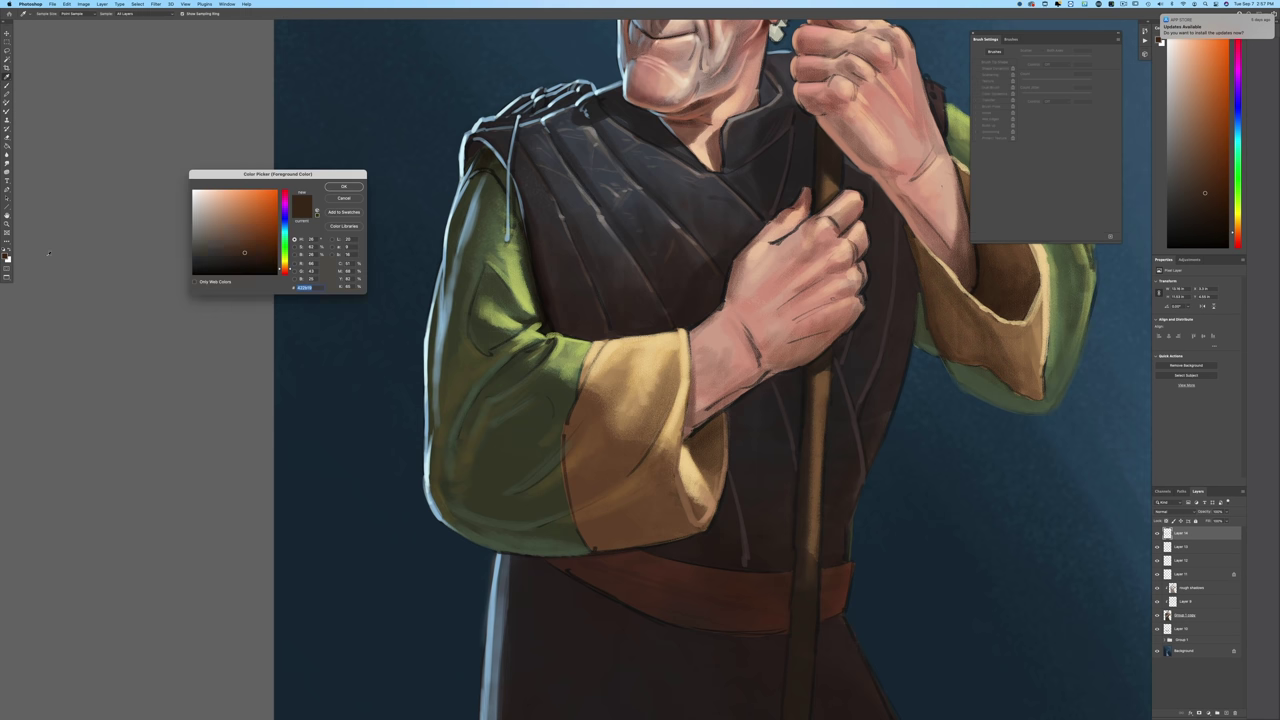
pyautogui.click(905, 334)
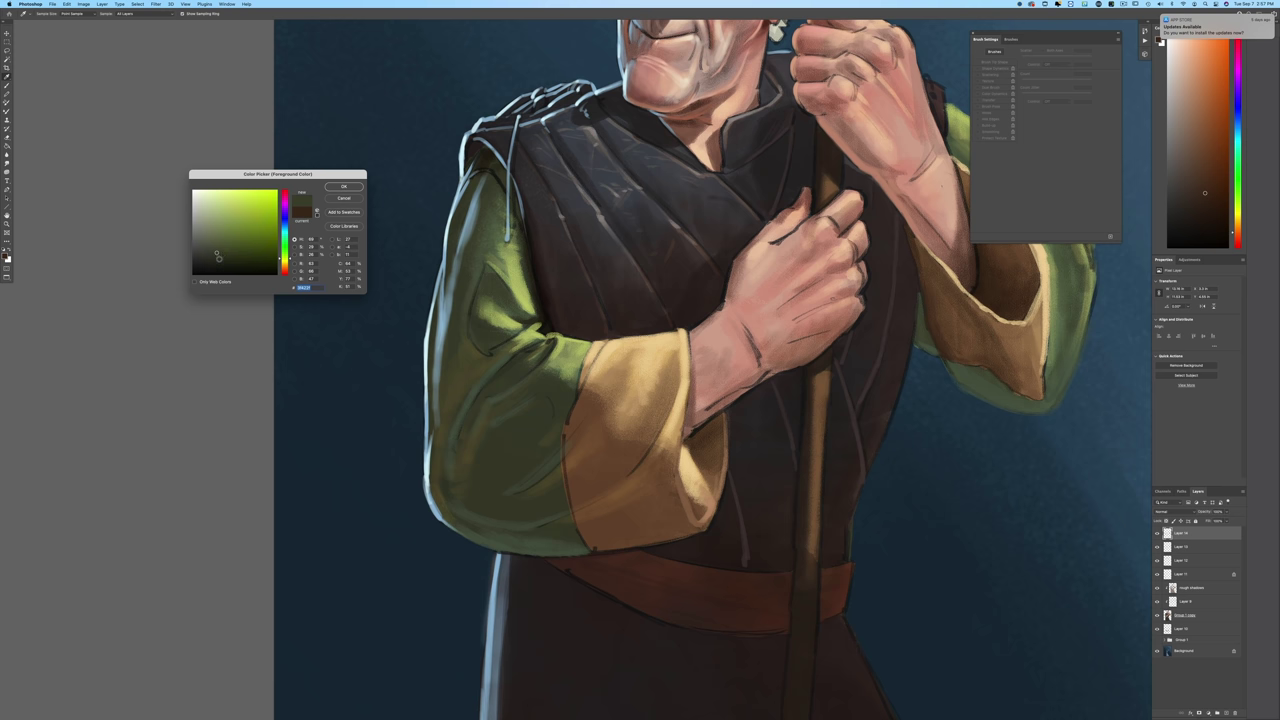
pyautogui.click(219, 257)
pyautogui.click(343, 186)
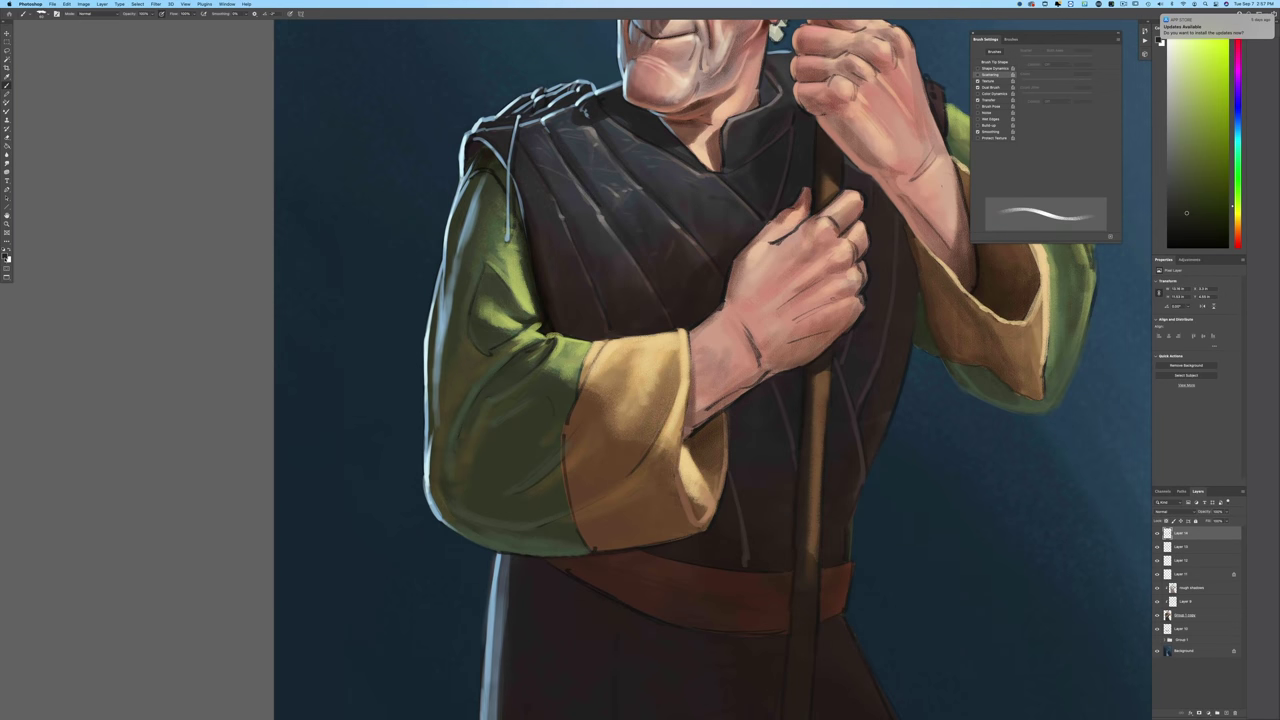
# Step: Paint over the dark outlines of the lowered hand and wrist with a pinkish skin tone sampled from the hand
pyautogui.click(7, 257)
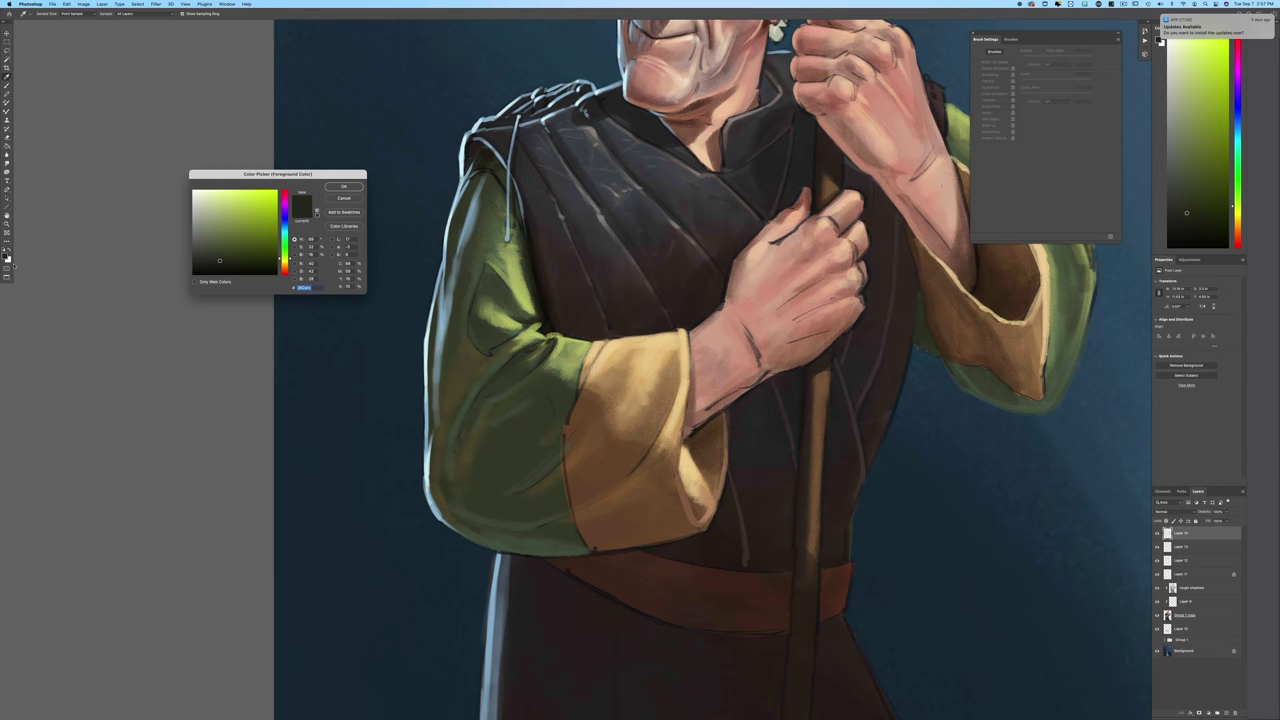
pyautogui.click(782, 242)
pyautogui.click(216, 198)
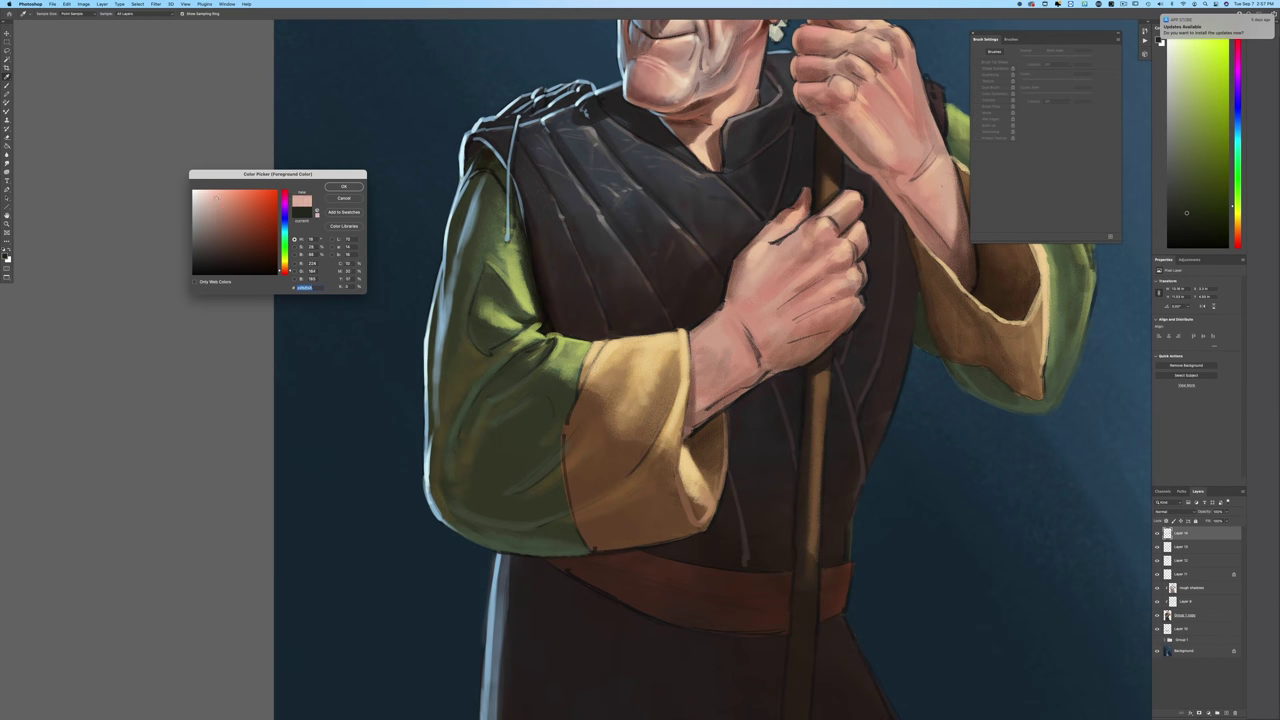
pyautogui.moveTo(285, 270); pyautogui.dragTo(285, 267)
pyautogui.click(325, 190)
pyautogui.press('b')
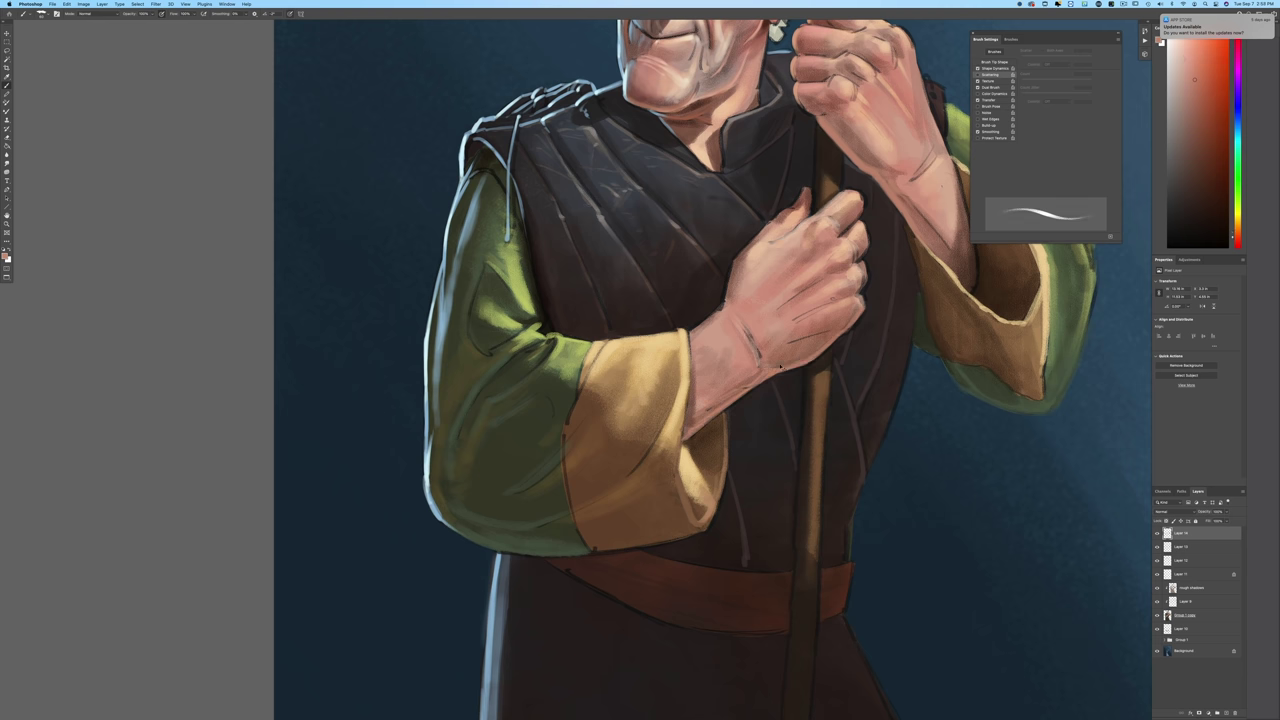
# Step: Paint light peach highlights on the thumb and back of the lowered hand using a pinker tone sampled from it
pyautogui.press('super+0')
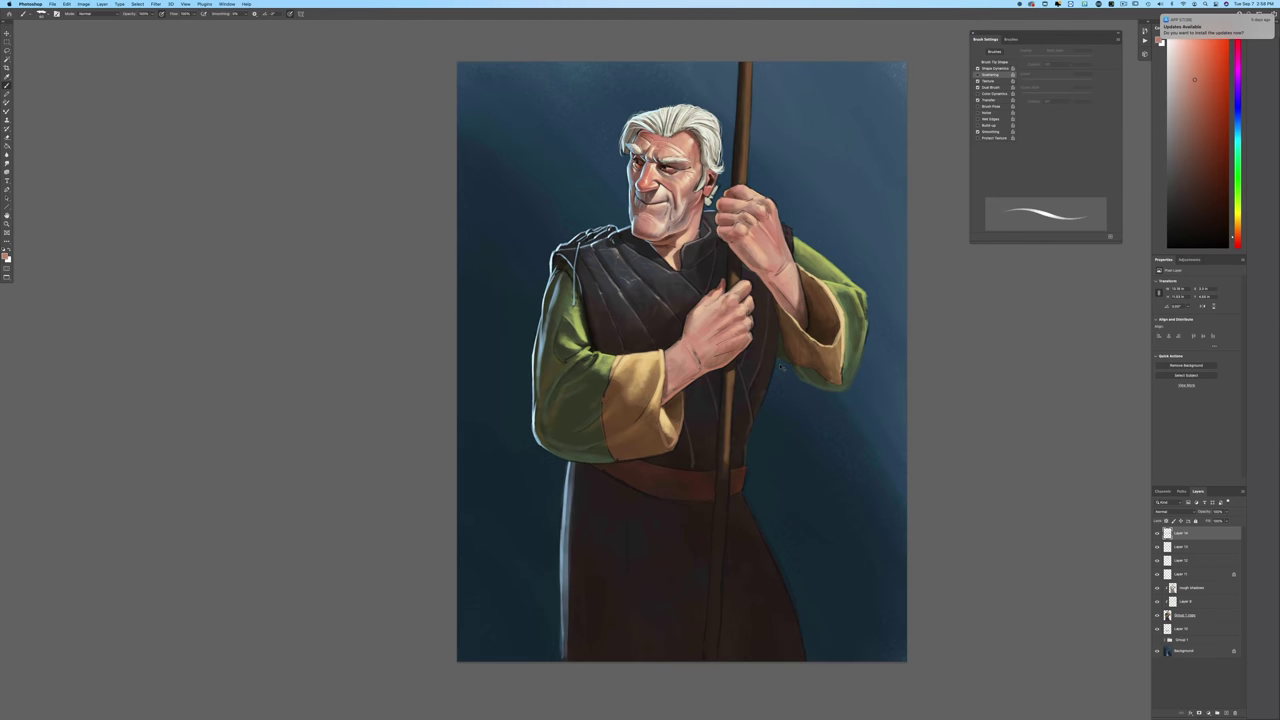
pyautogui.press('super+plus')
pyautogui.press('super+plus')
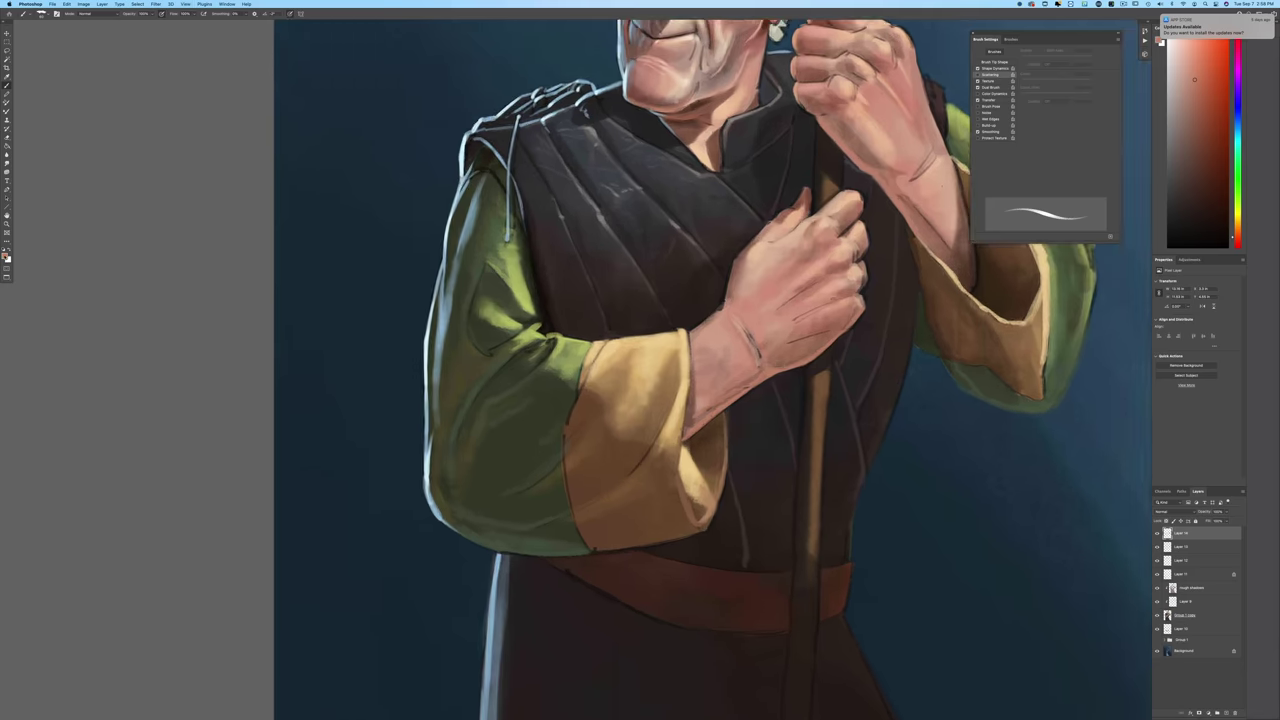
pyautogui.click(5, 256)
pyautogui.click(755, 249)
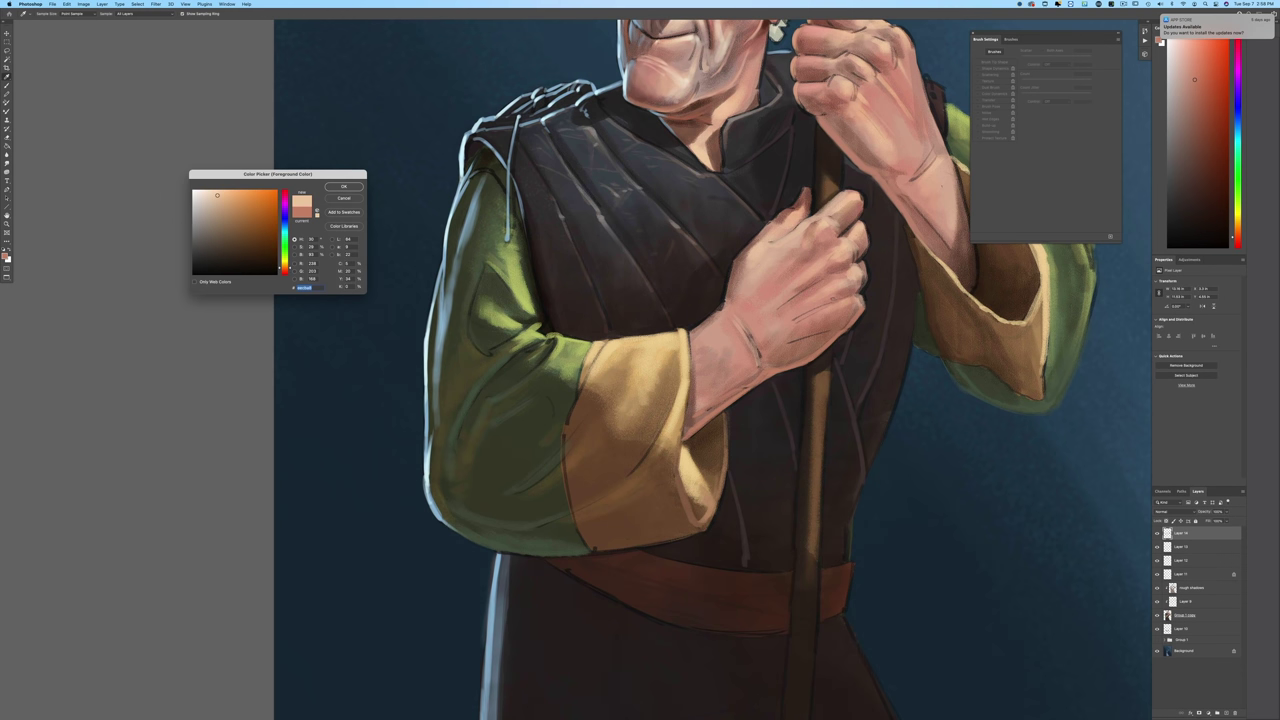
pyautogui.moveTo(286, 268); pyautogui.dragTo(285, 271)
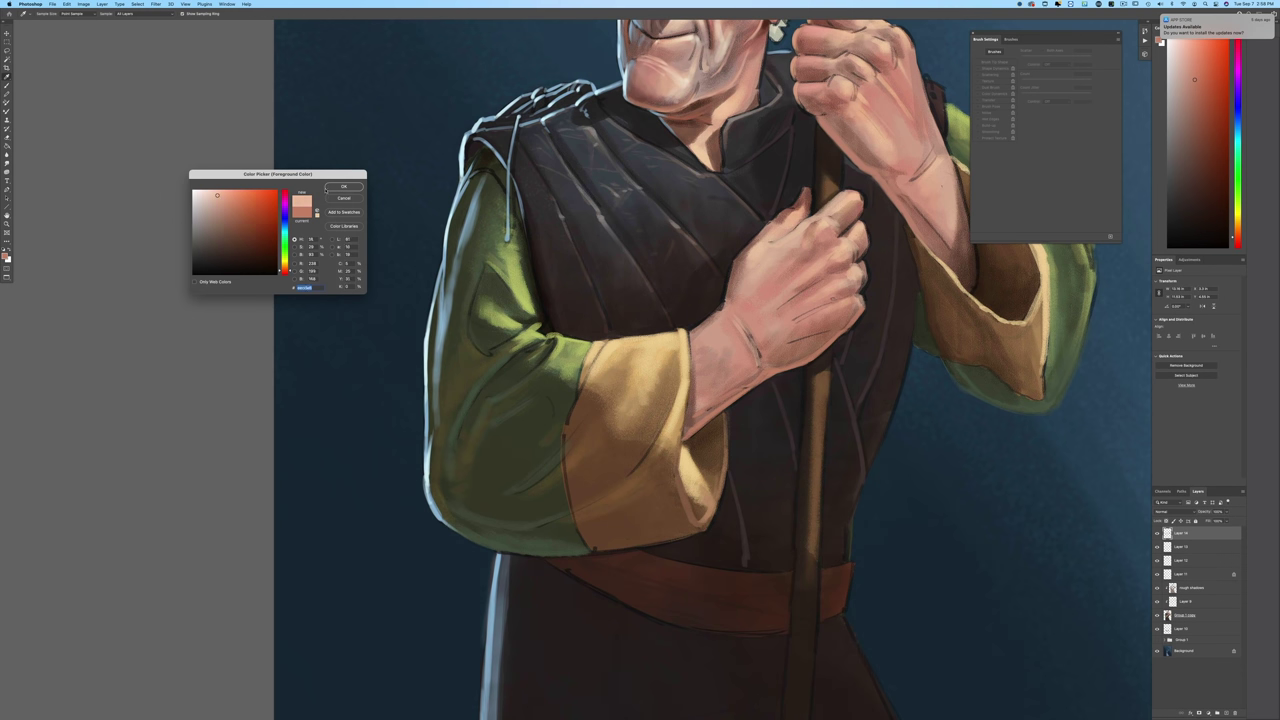
pyautogui.click(327, 188)
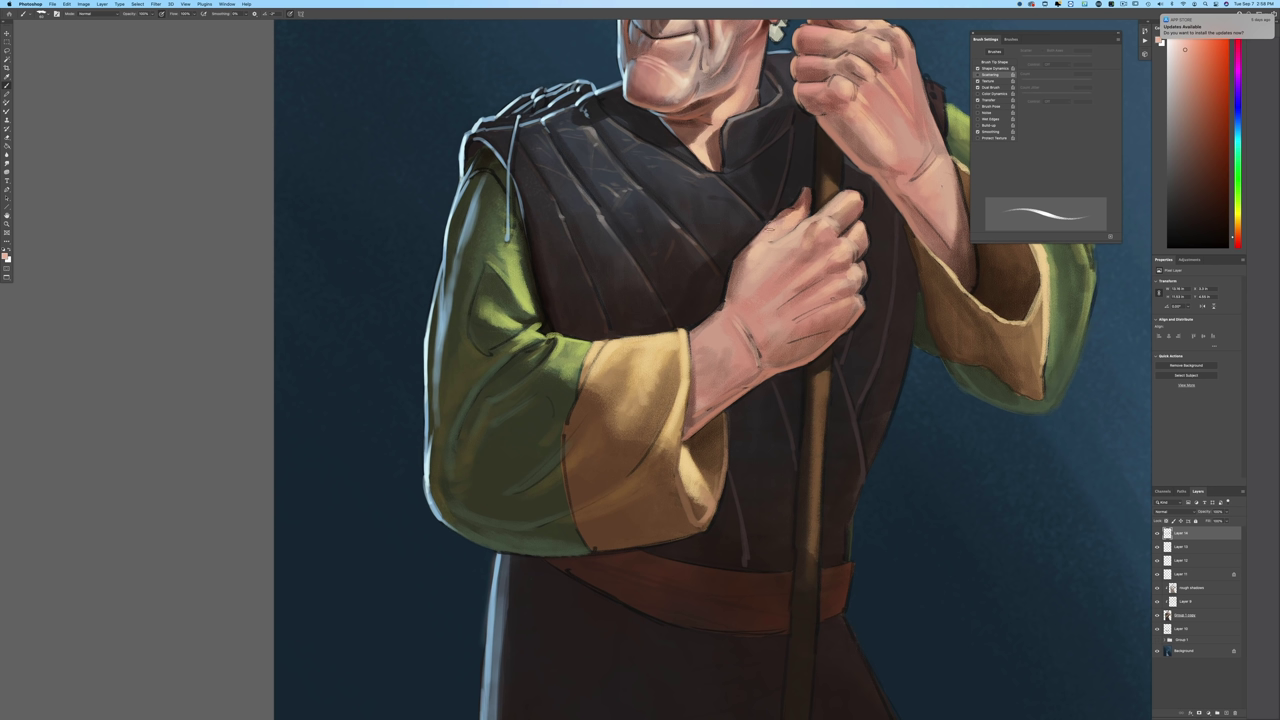
pyautogui.moveTo(748, 246); pyautogui.dragTo(738, 277)
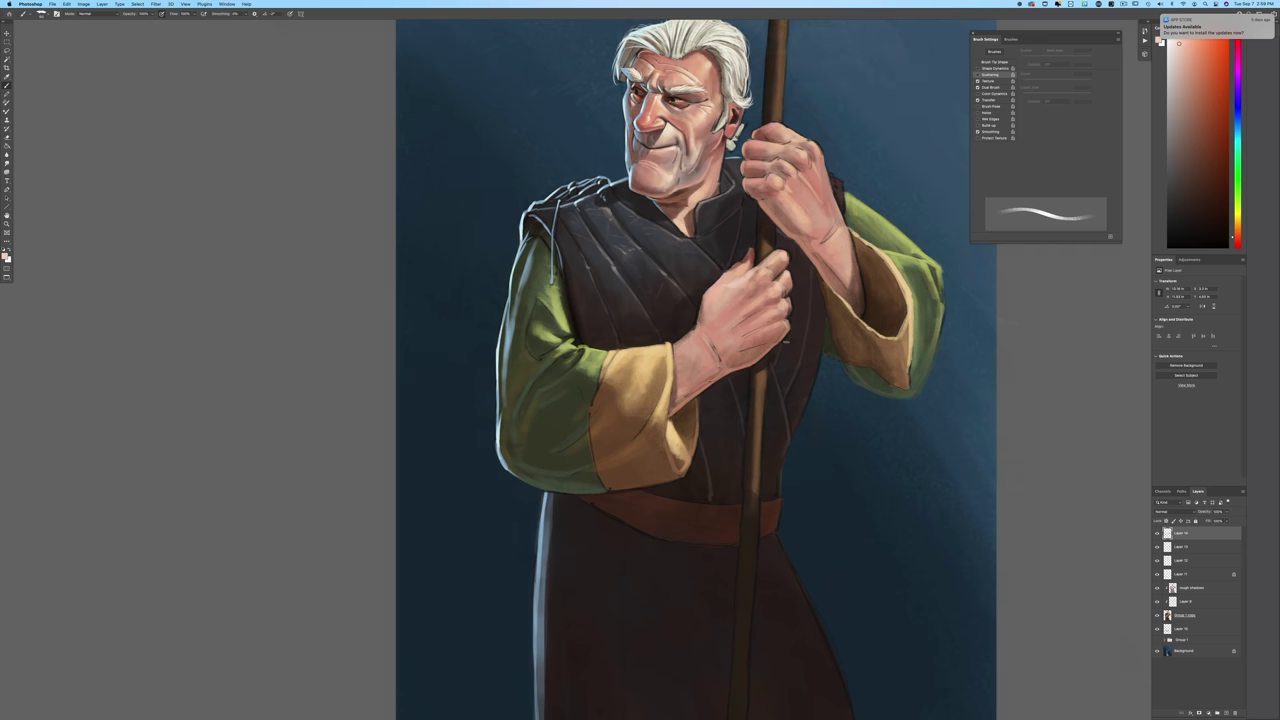
# Step: Add a new layer on top and set its blend mode to Overlay
pyautogui.click(1226, 712)
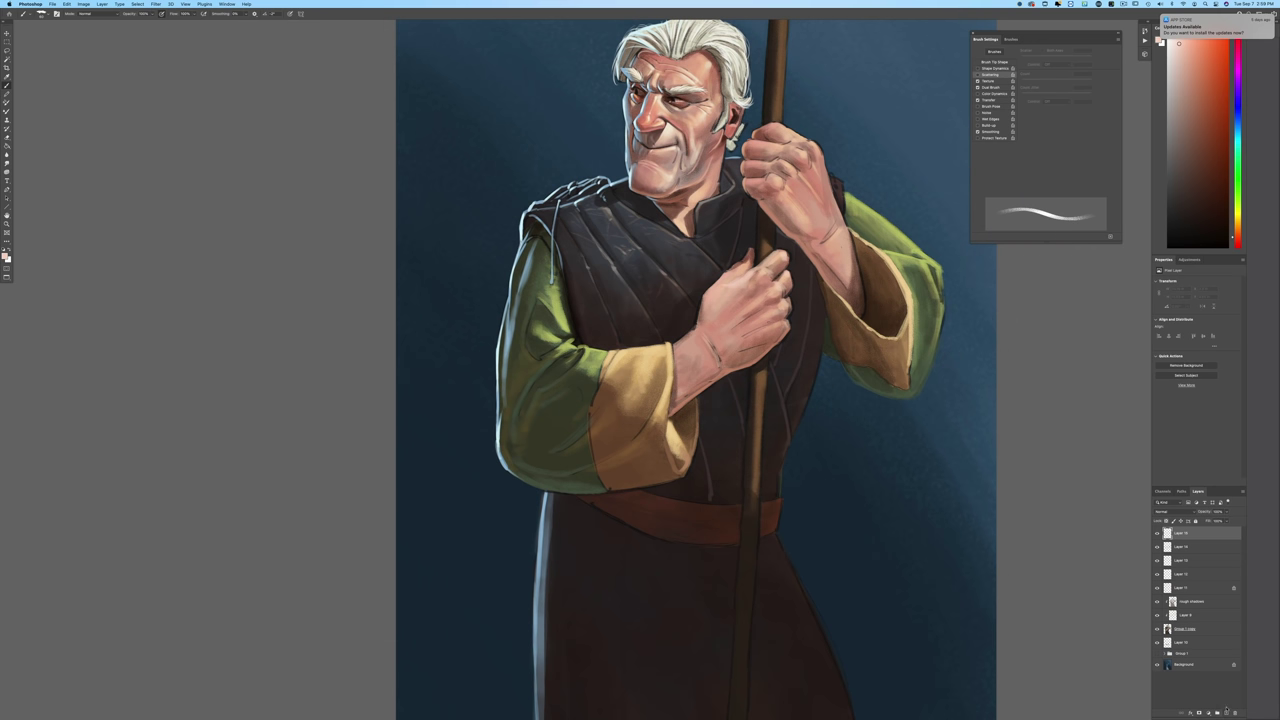
pyautogui.click(1170, 511)
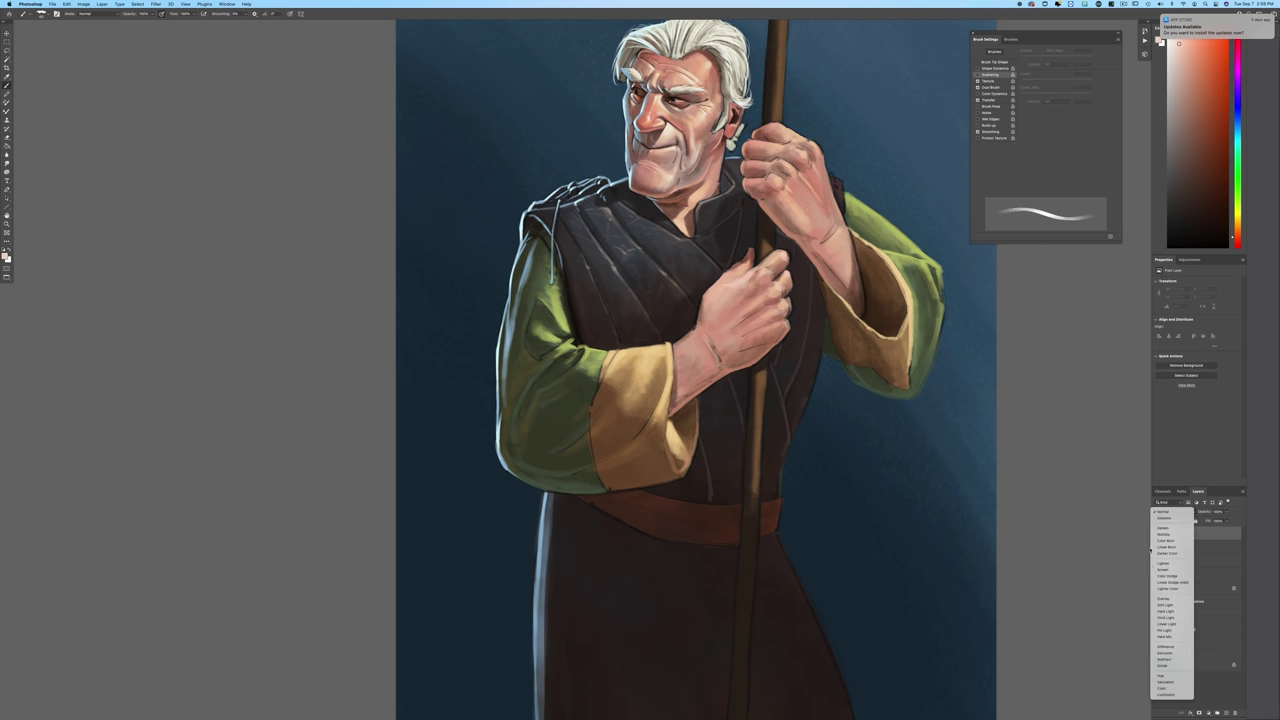
pyautogui.click(1165, 599)
pyautogui.click(1150, 511)
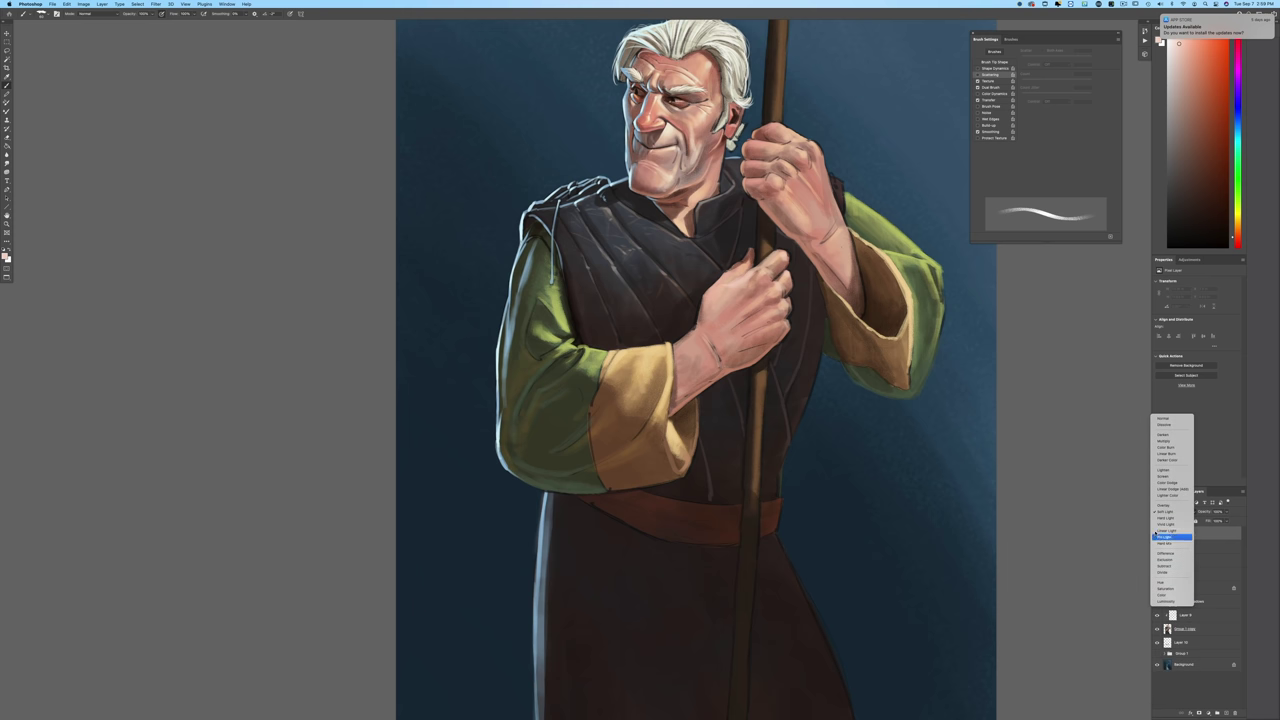
pyautogui.click(1153, 513)
# Step: Set the foreground to a saturated pinkish red and tint the knuckles and backs of both hands
pyautogui.click(5, 256)
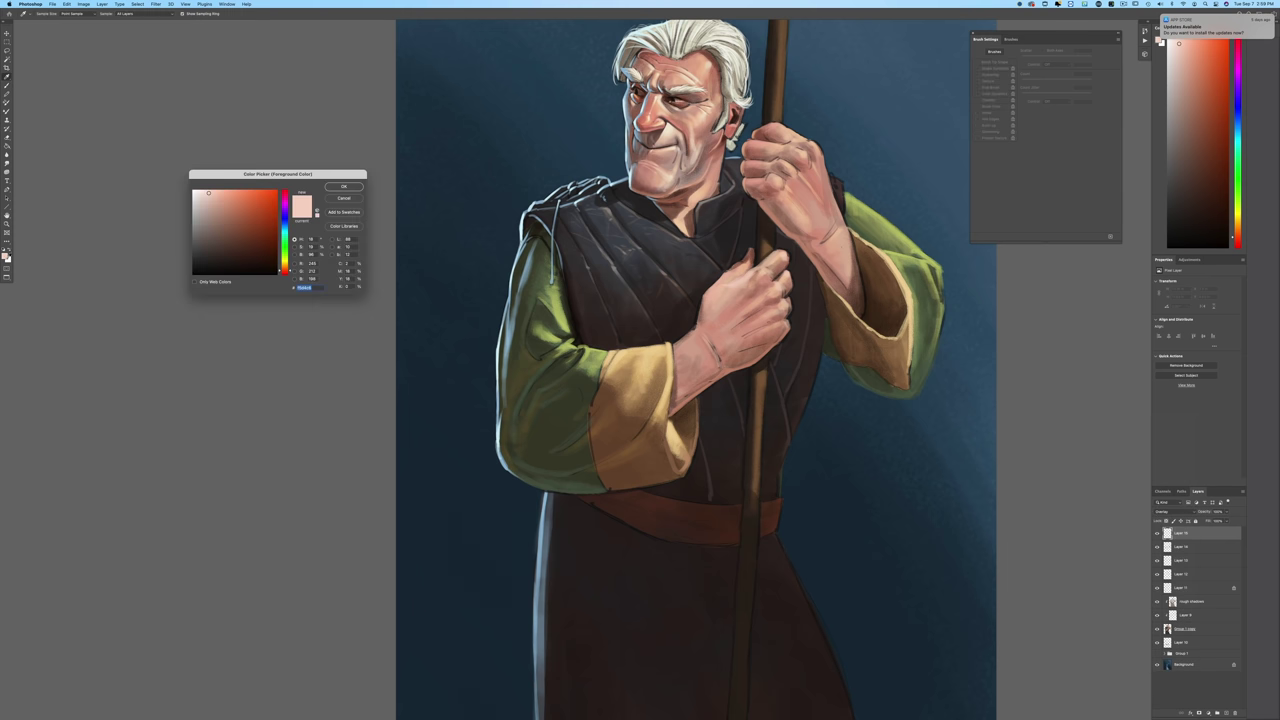
pyautogui.moveTo(286, 270); pyautogui.dragTo(286, 276)
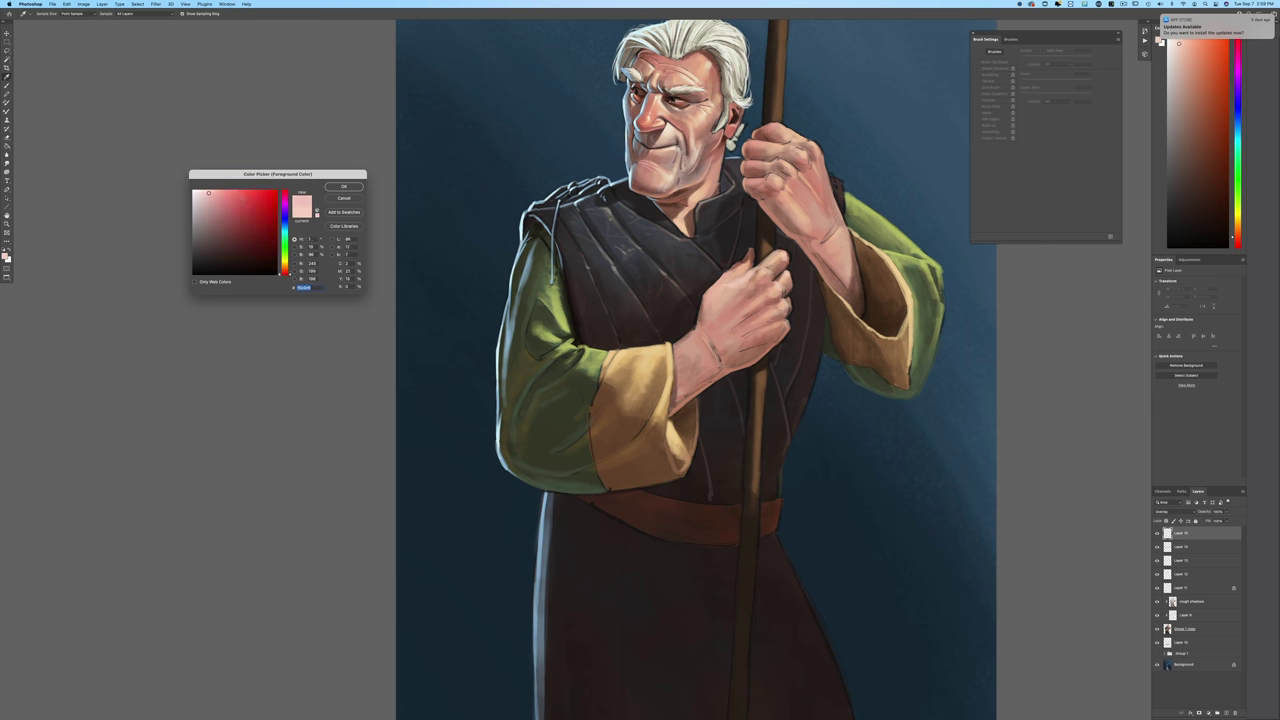
pyautogui.click(240, 196)
pyautogui.click(336, 187)
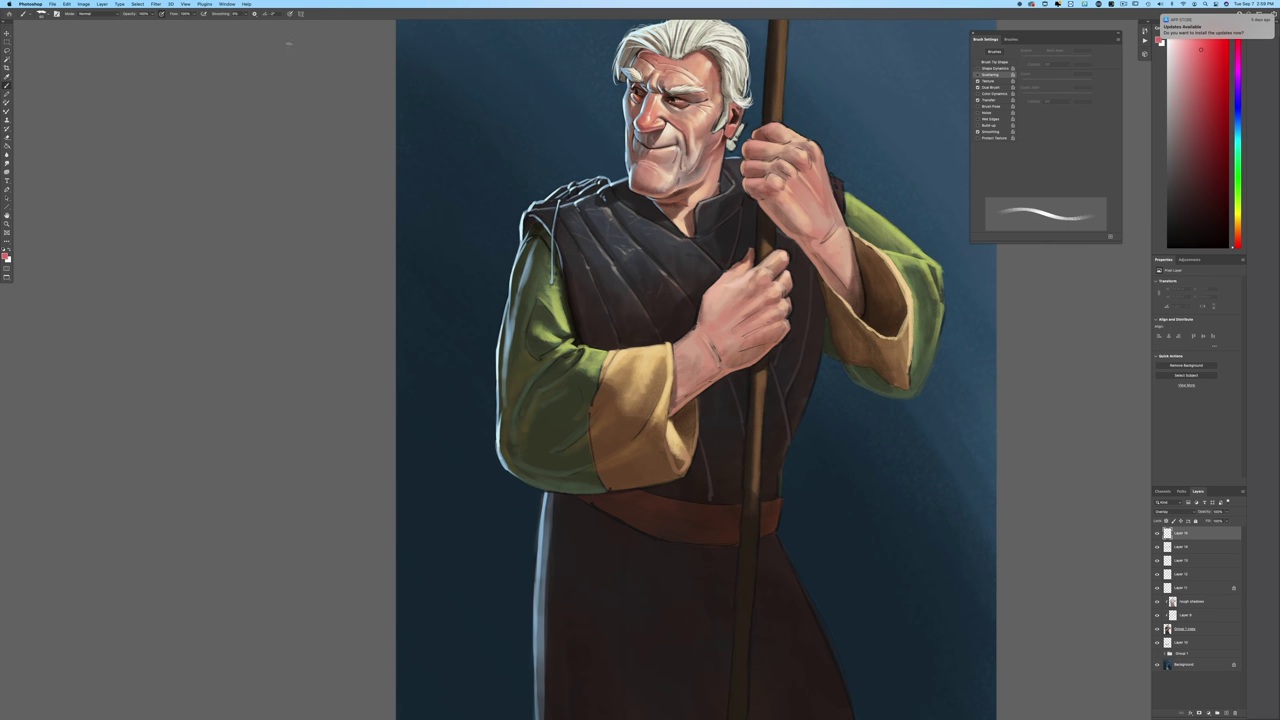
pyautogui.click(290, 14)
pyautogui.click(290, 14)
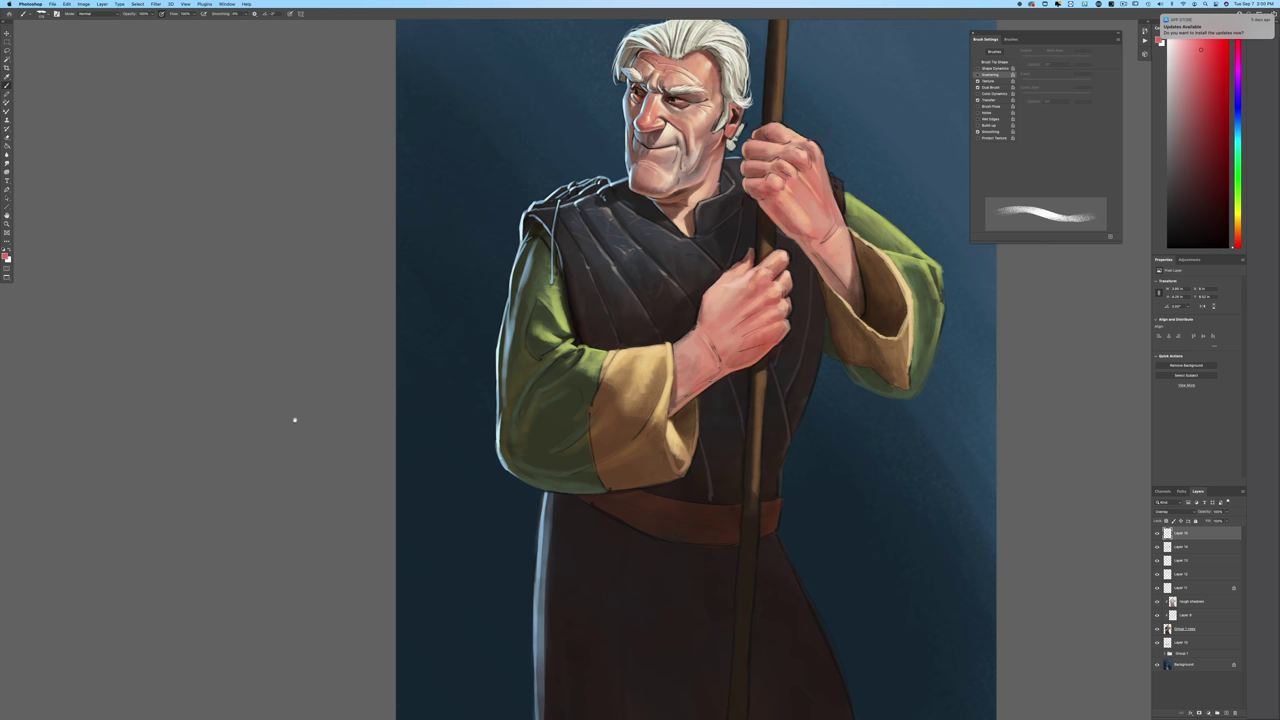
# Step: Tint the nose and forehead red, and the jaw and chin with a muted blue sampled from the background
pyautogui.moveTo(289, 423); pyautogui.dragTo(209, 556)
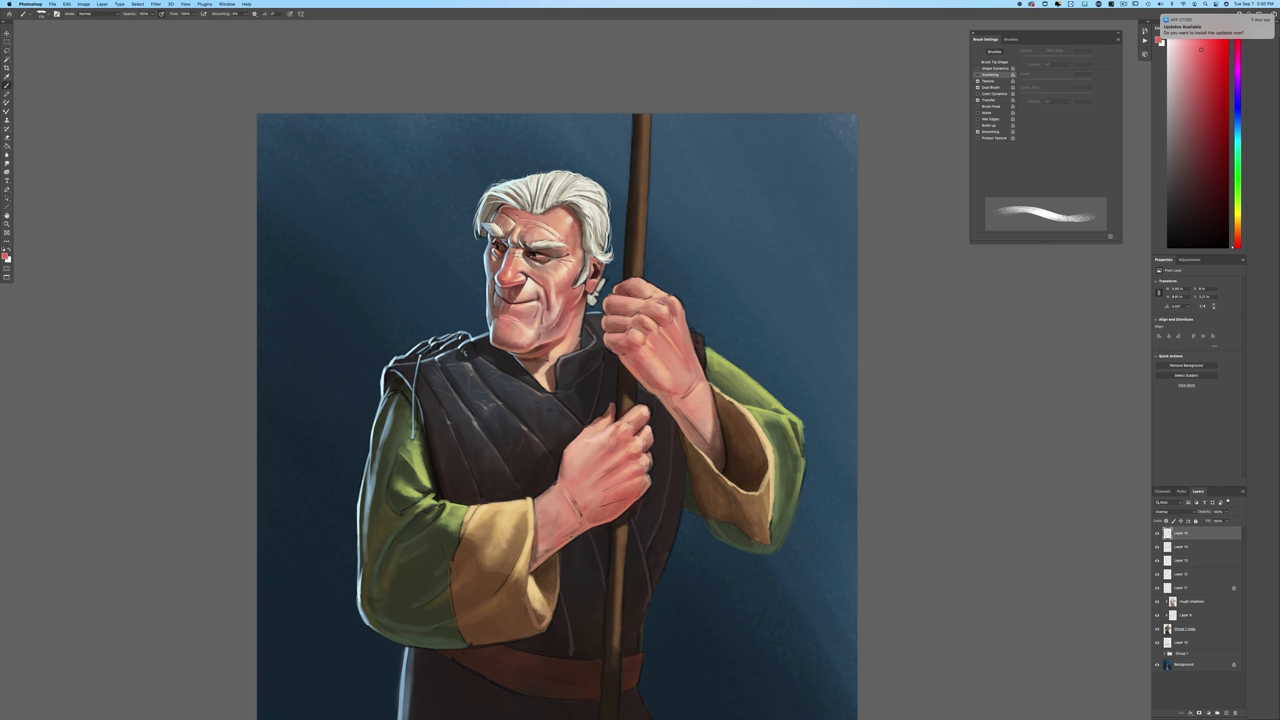
pyautogui.moveTo(538, 230)
pyautogui.mouseDown()
pyautogui.moveTo(554, 216)
pyautogui.moveTo(537, 232)
pyautogui.mouseUp()
pyautogui.keyDown('alt'); pyautogui.click(480, 238); pyautogui.keyUp('alt')
pyautogui.keyDown('alt'); pyautogui.click(480, 240); pyautogui.keyUp('alt')
pyautogui.keyDown('alt'); pyautogui.click(484, 244); pyautogui.keyUp('alt')
pyautogui.moveTo(522, 305); pyautogui.dragTo(522, 324)
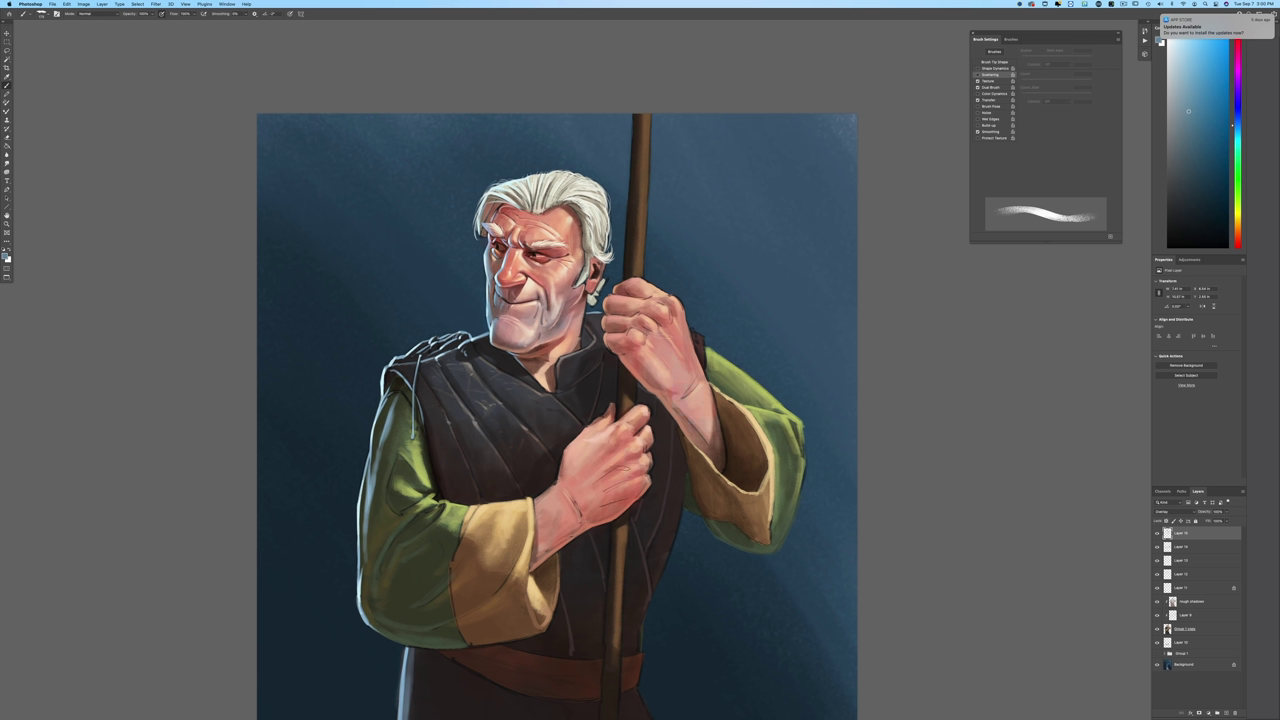
# Step: Tint the lowered hand and wrist with the muted blue, and the neck and undersides of both forearms with red
pyautogui.moveTo(590, 478)
pyautogui.mouseDown()
pyautogui.moveTo(572, 471)
pyautogui.moveTo(566, 517)
pyautogui.moveTo(544, 541)
pyautogui.mouseUp()
pyautogui.click(5, 256)
pyautogui.click(287, 271)
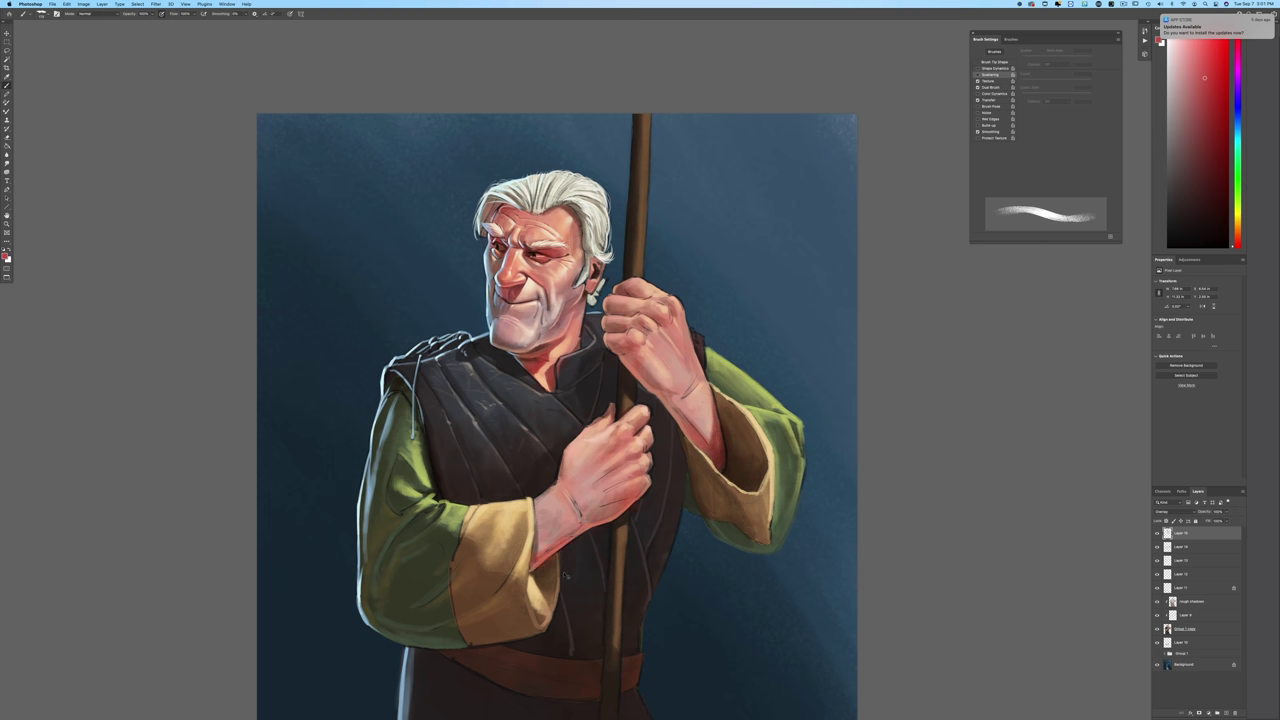
pyautogui.press('super+minus')
pyautogui.press('super+equal')
pyautogui.press('super+equal')
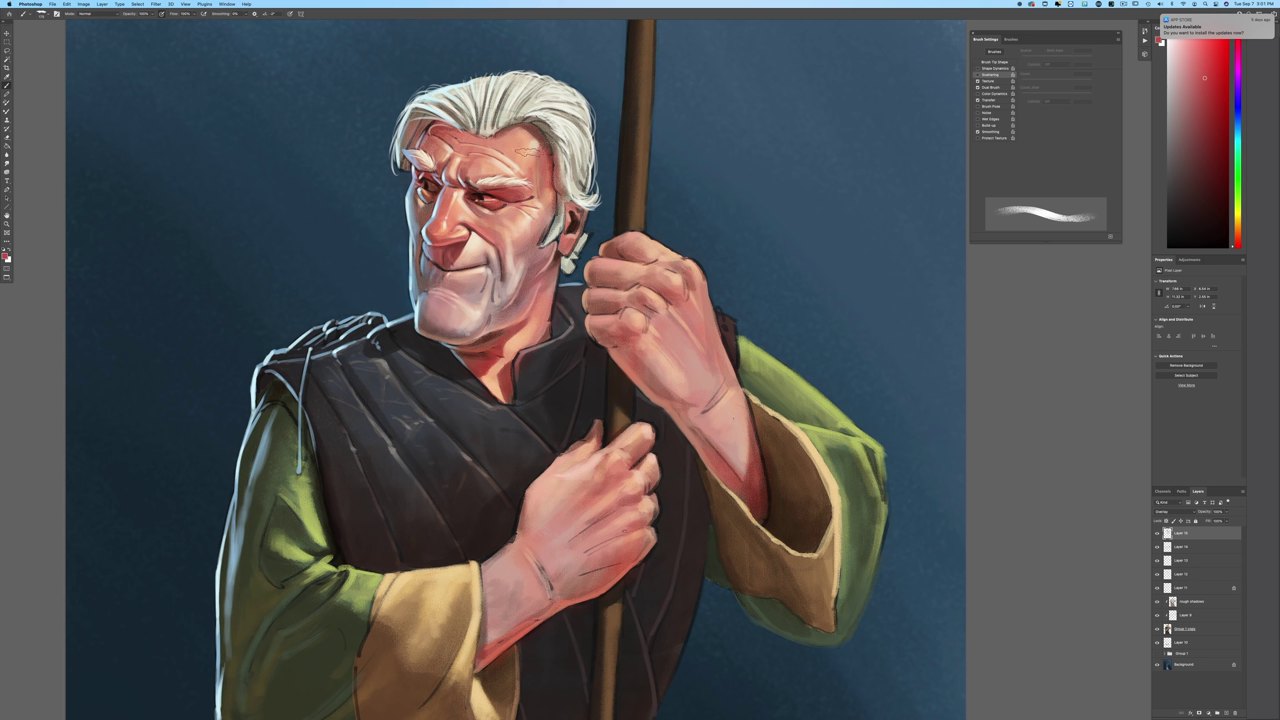
# Step: Sample the staff's brown, brighten it to a light tan foreground colour, and add a new layer on top
pyautogui.keyDown('alt'); pyautogui.click(548, 138); pyautogui.keyUp('alt')
pyautogui.keyDown('alt'); pyautogui.click(566, 283); pyautogui.keyUp('alt')
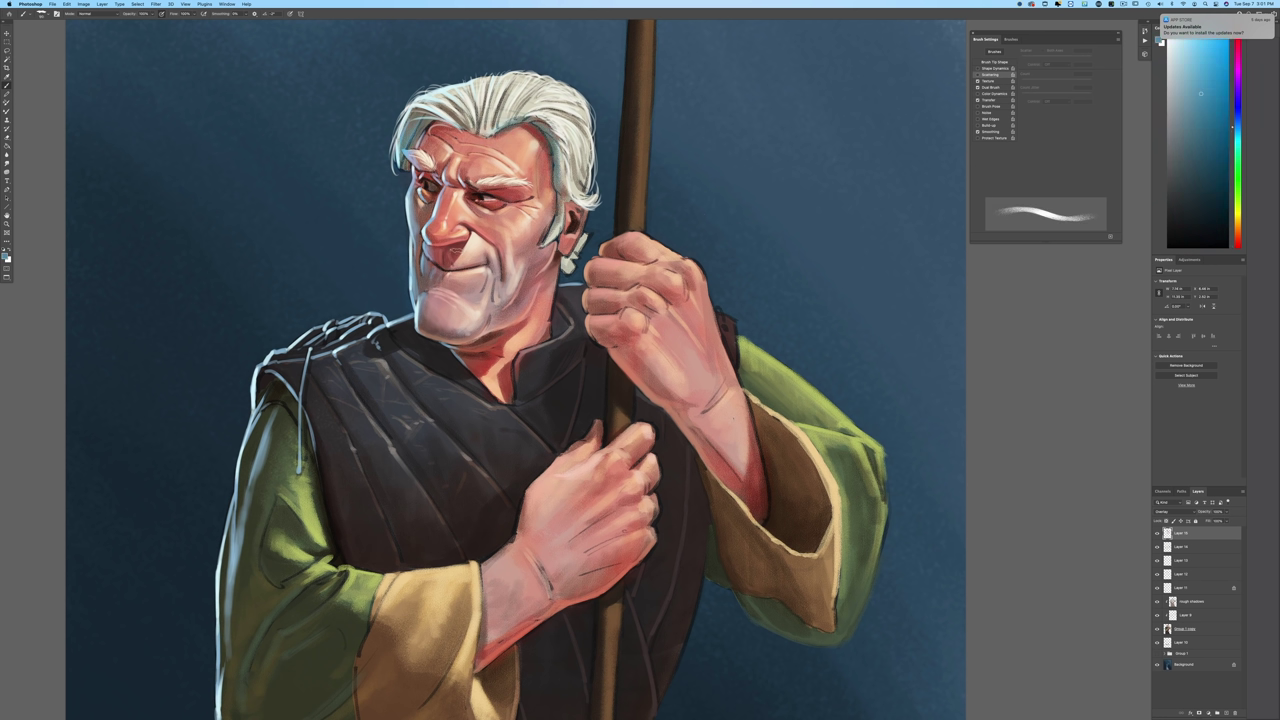
pyautogui.hotkey('ctrl', '-')
pyautogui.hotkey('ctrl', '-')
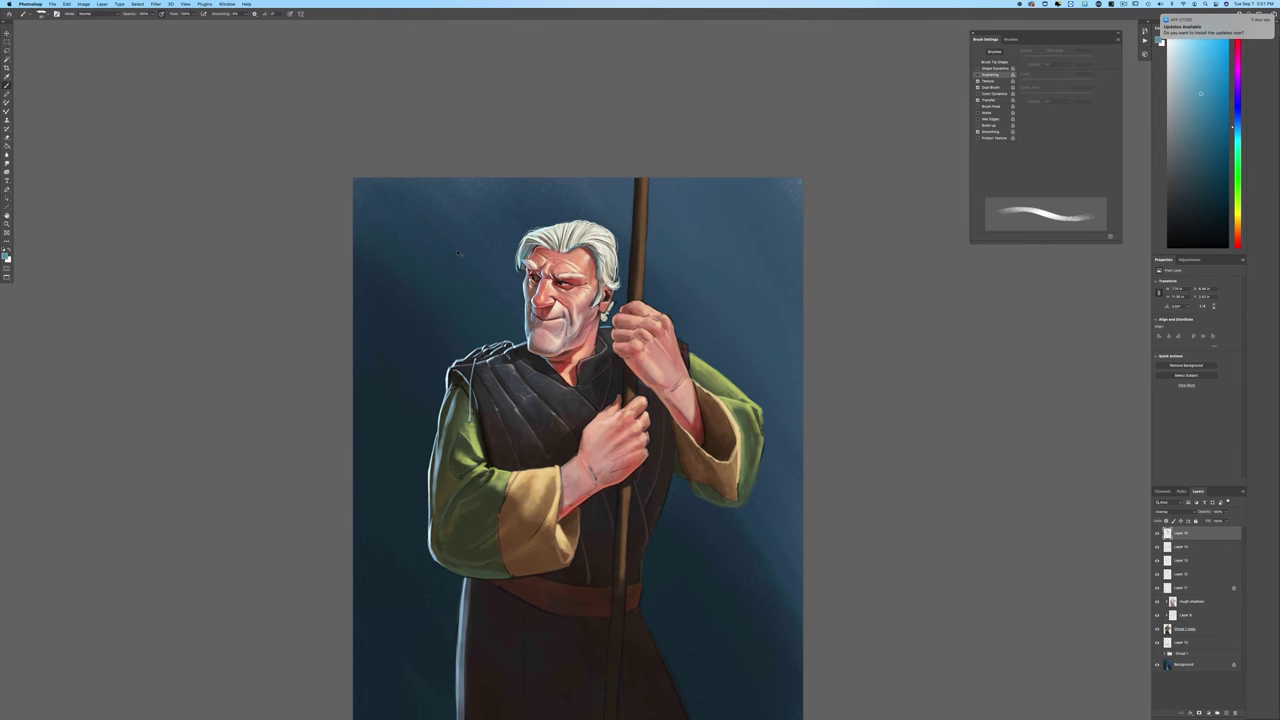
pyautogui.moveTo(267, 467)
pyautogui.mouseDown()
pyautogui.moveTo(271, 349)
pyautogui.moveTo(252, 468)
pyautogui.mouseUp()
pyautogui.click(5, 256)
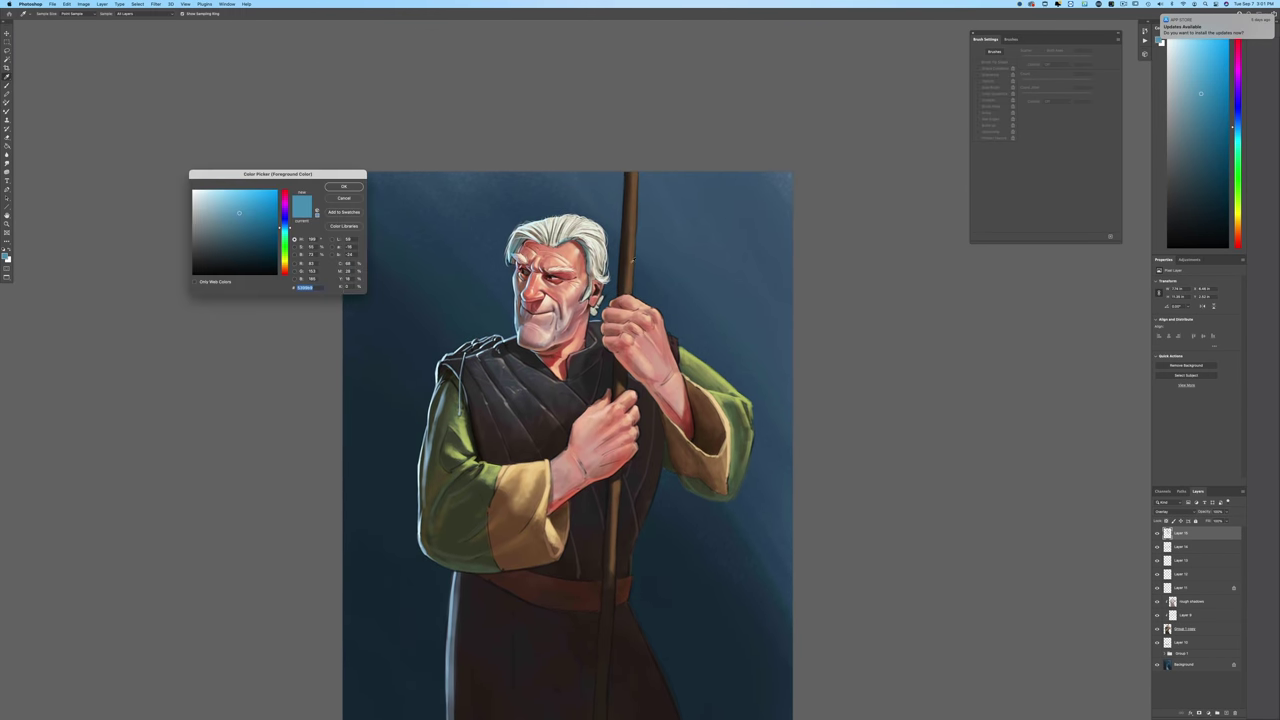
pyautogui.click(631, 266)
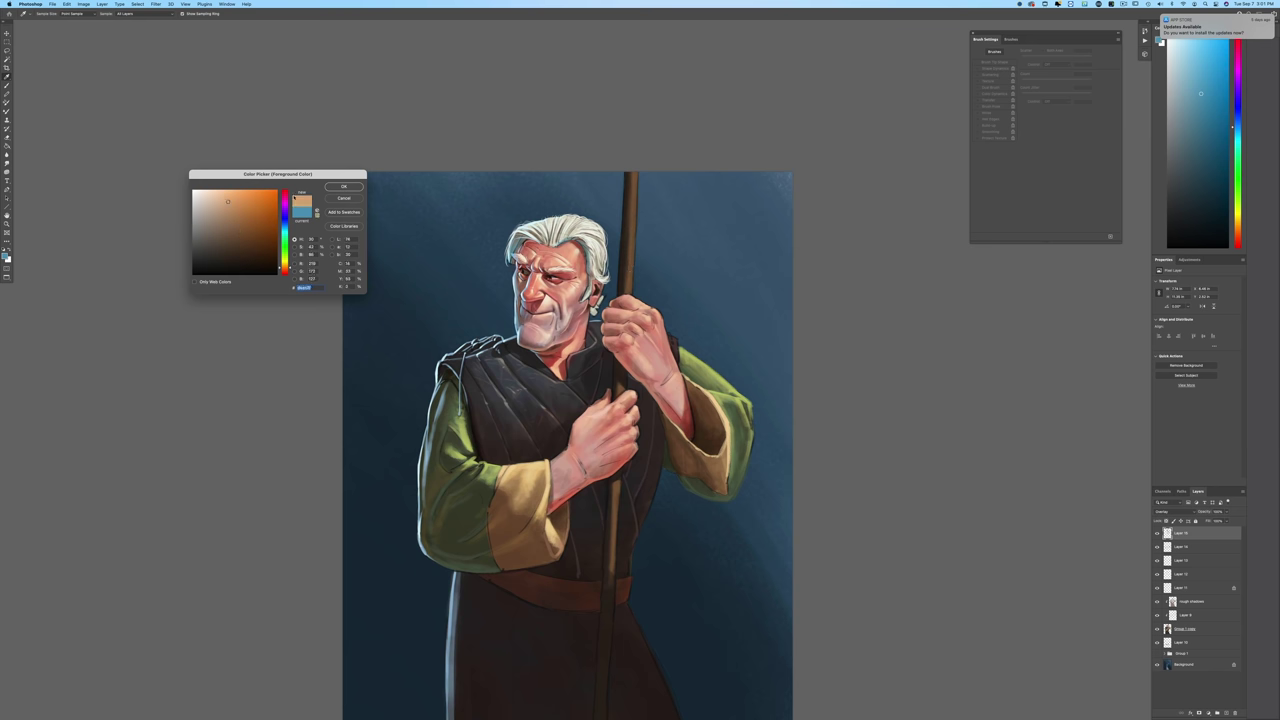
pyautogui.press('Return')
pyautogui.press('b')
pyautogui.click(1225, 713)
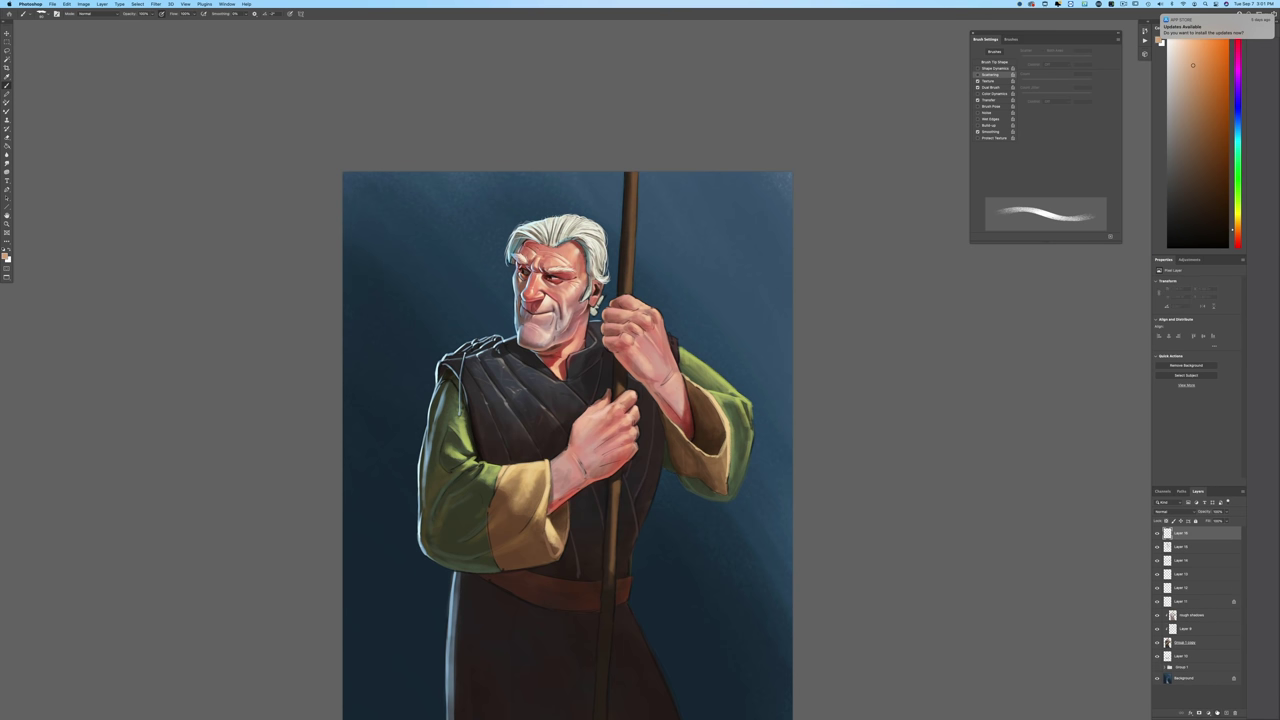
# Step: Paint thin light-tan highlights along the upper shaft of the staff and the part below the lowered hand, using a smaller pressure-sized brush
pyautogui.click(290, 14)
pyautogui.press('[')
pyautogui.press('[')
pyautogui.press('[')
pyautogui.press('super+equal')
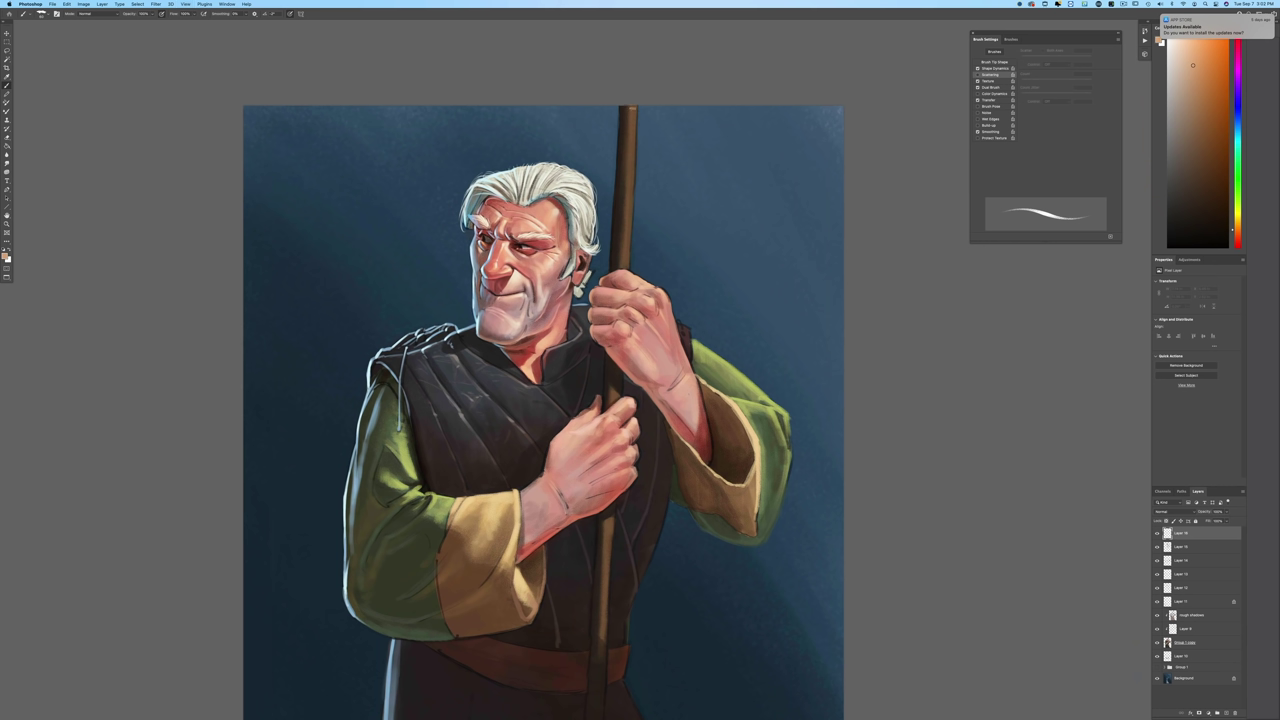
pyautogui.moveTo(633, 107); pyautogui.dragTo(631, 141)
pyautogui.moveTo(625, 232); pyautogui.dragTo(625, 270)
pyautogui.moveTo(627, 178); pyautogui.dragTo(622, 250)
pyautogui.moveTo(611, 516); pyautogui.dragTo(606, 640)
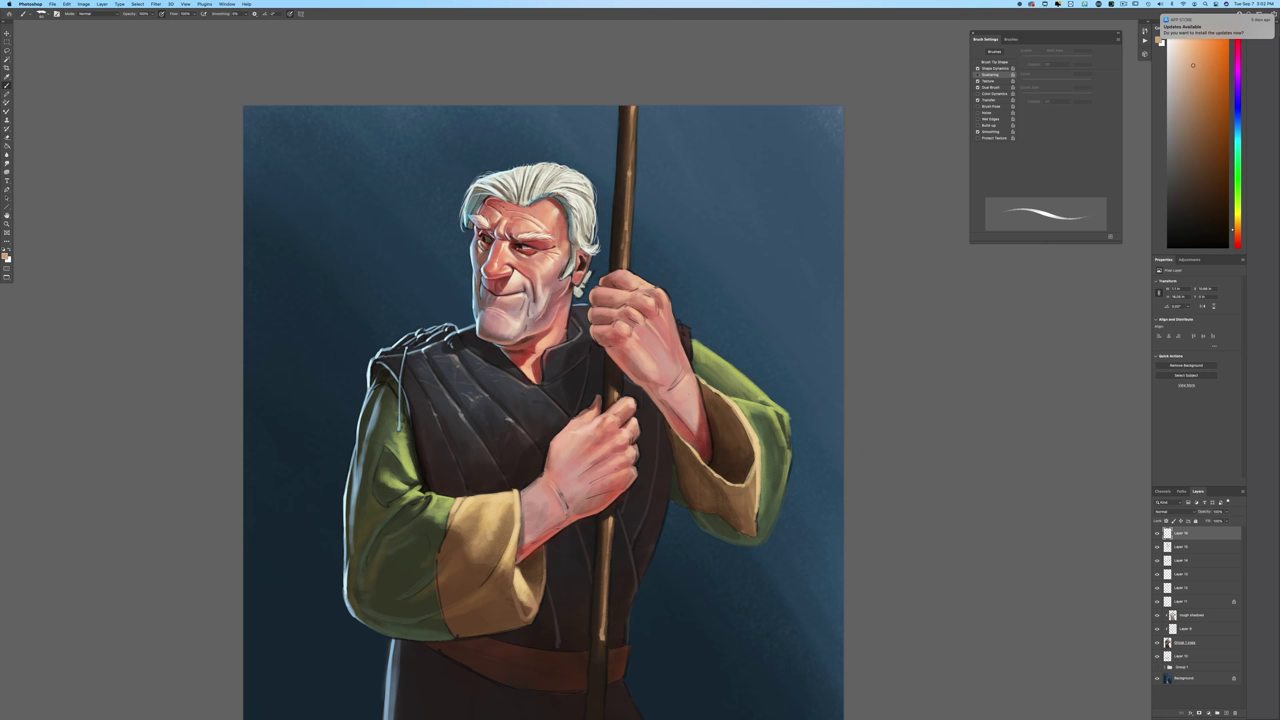
# Step: Lighten the foreground to a paler peach and paint thin highlights along the folds of the dark vest
pyautogui.click(6, 255)
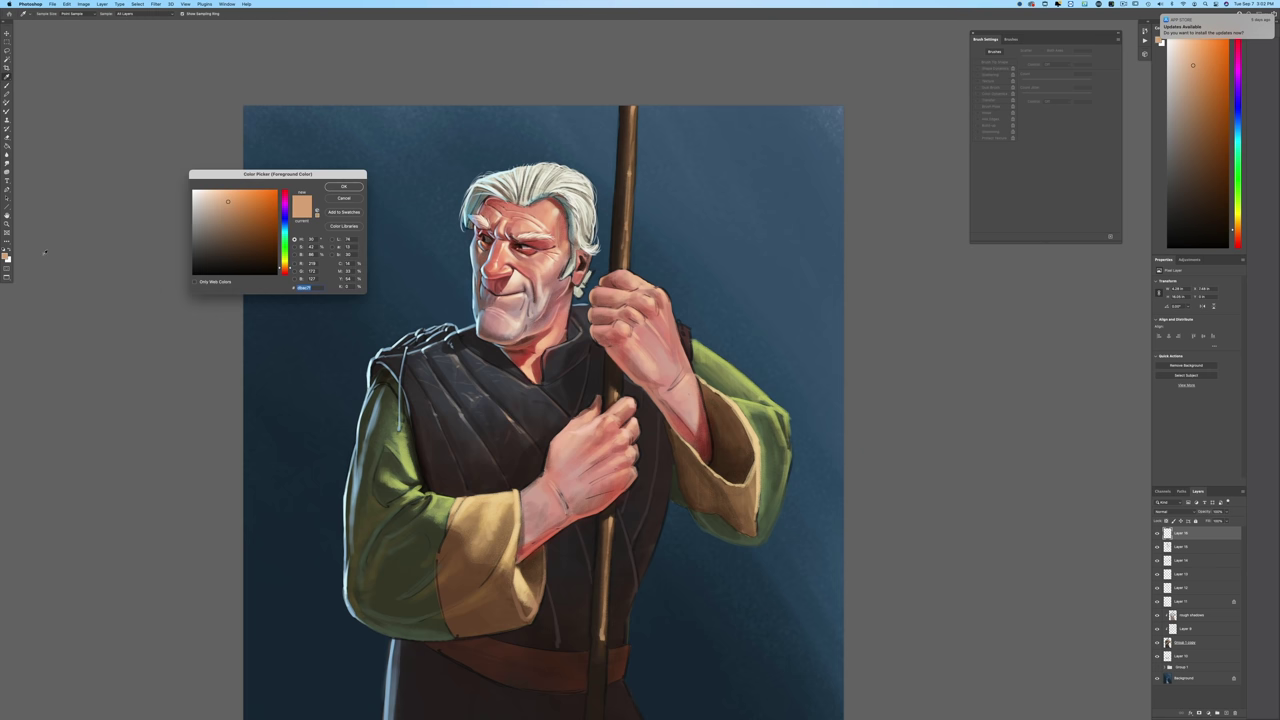
pyautogui.click(219, 195)
pyautogui.click(344, 187)
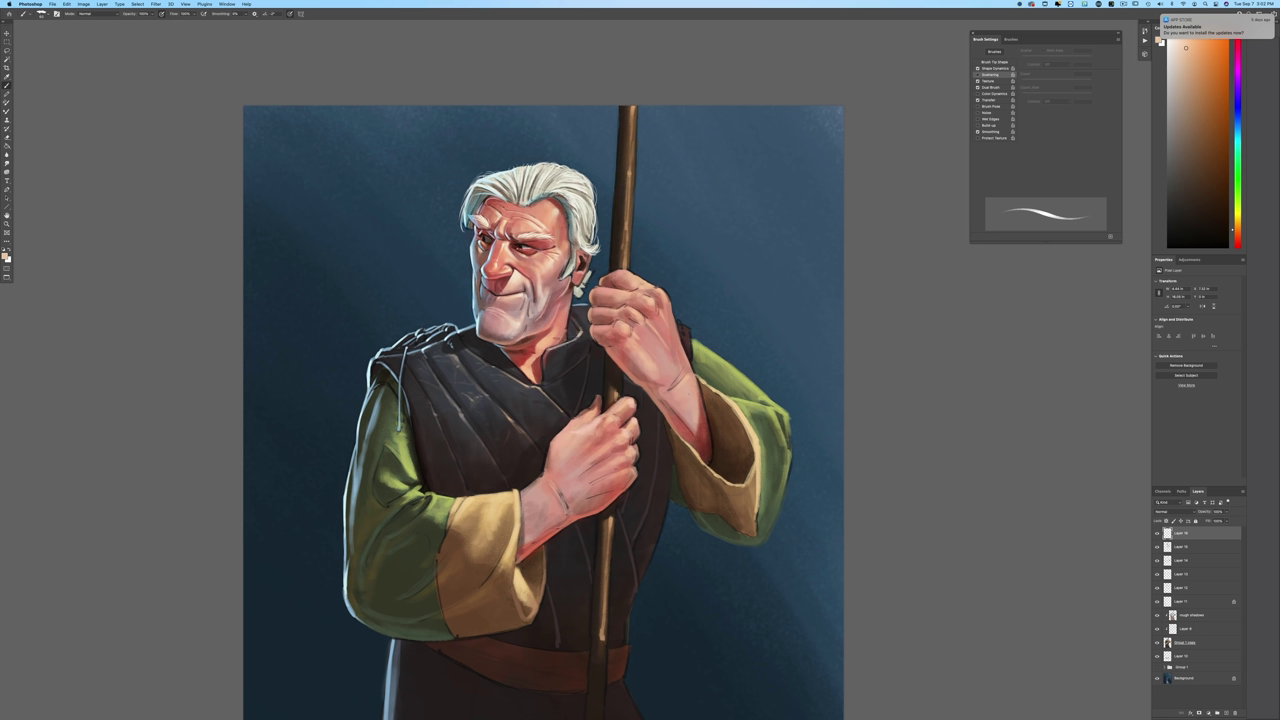
pyautogui.moveTo(435, 377); pyautogui.dragTo(453, 403)
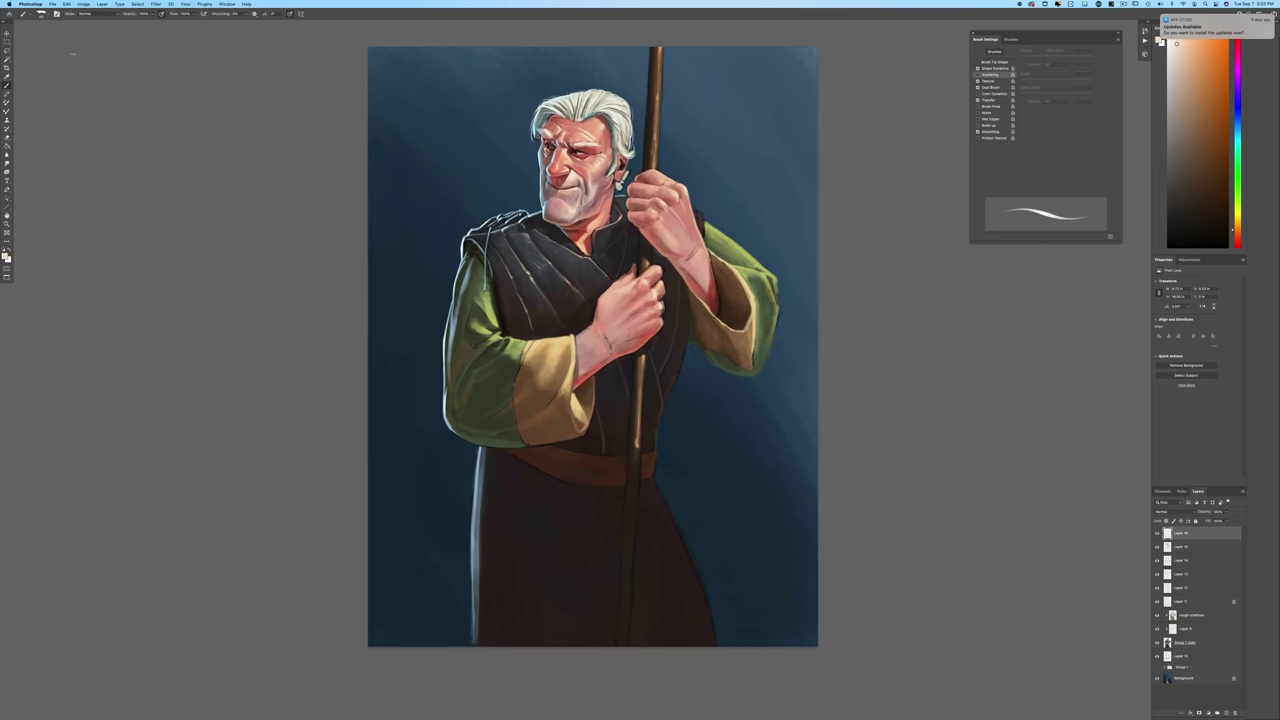
pyautogui.click(43, 14)
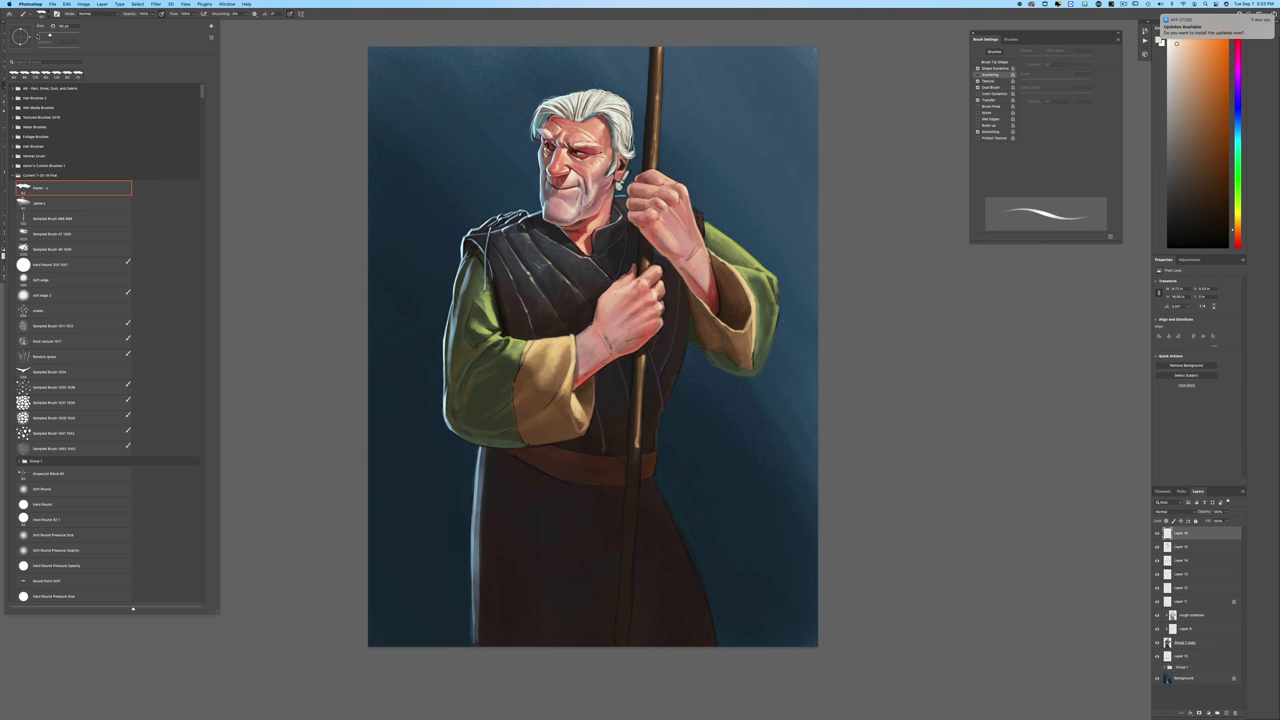
pyautogui.click(60, 356)
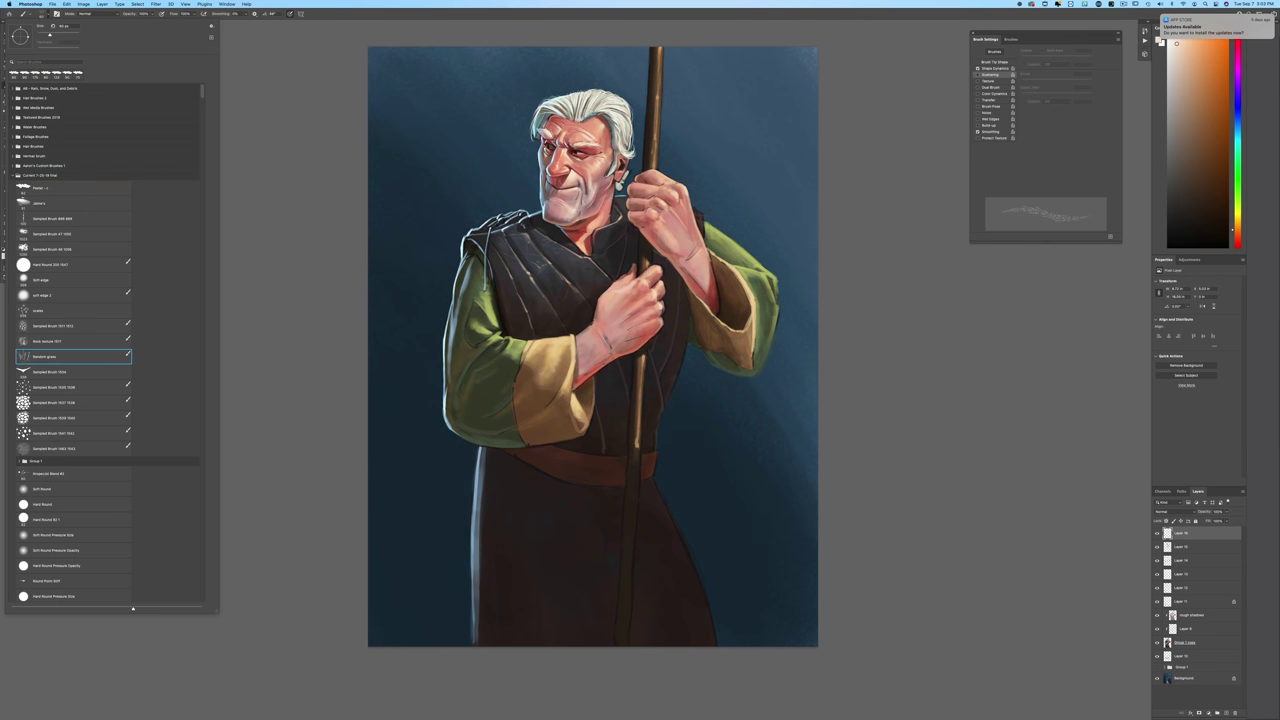
pyautogui.click(1043, 212)
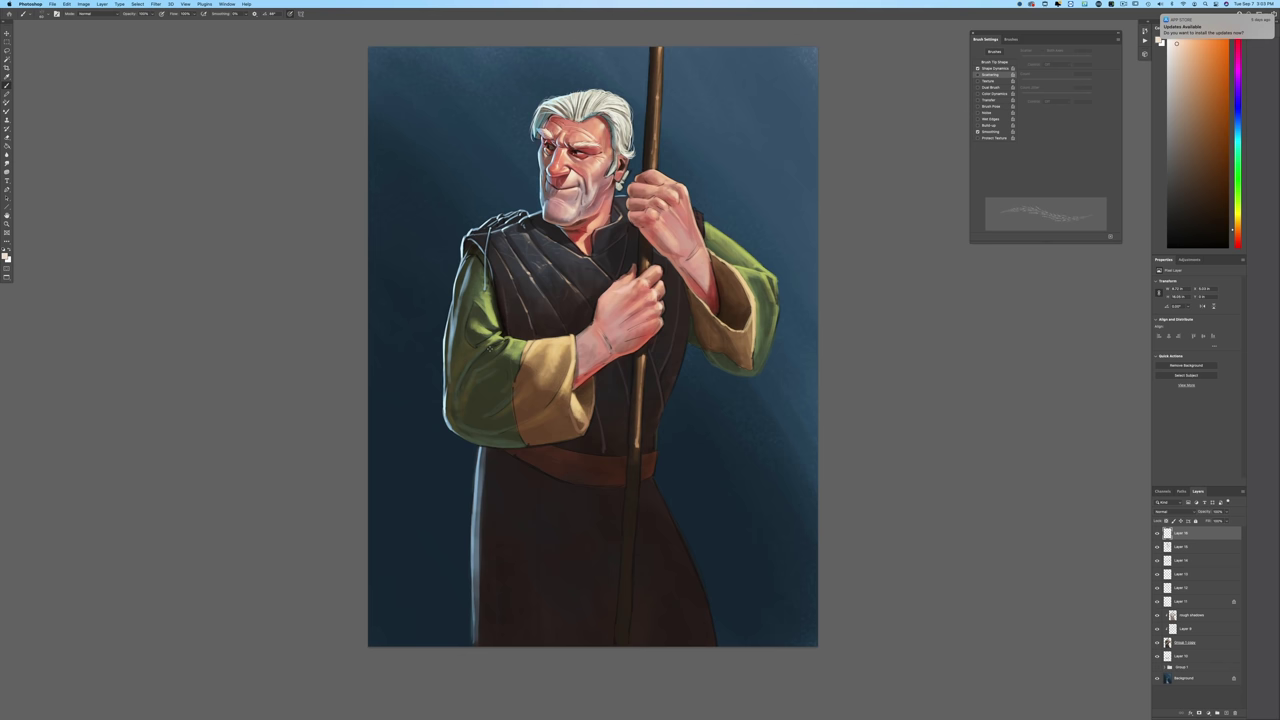
pyautogui.press('super+z')
# Step: Choose a rough sampled texture brush, add a new Multiply layer, and shade the sleeve of the raised arm with muted brown
pyautogui.click(41, 13)
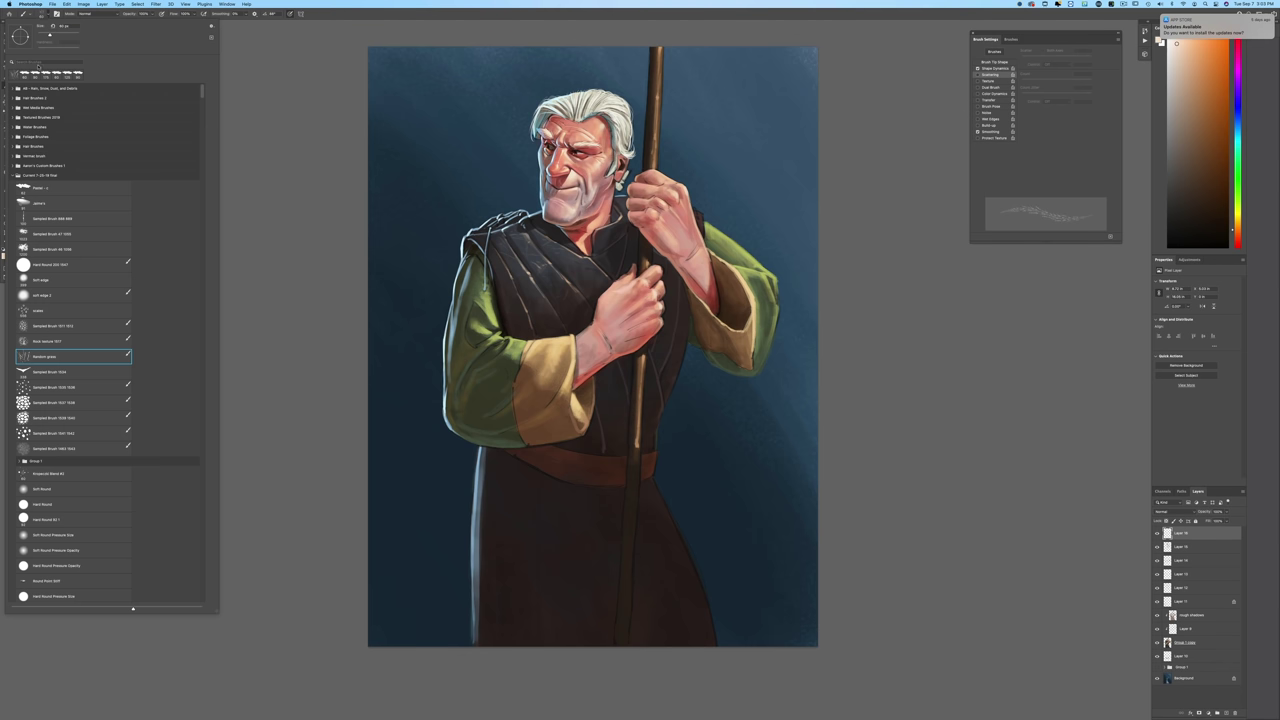
pyautogui.click(47, 236)
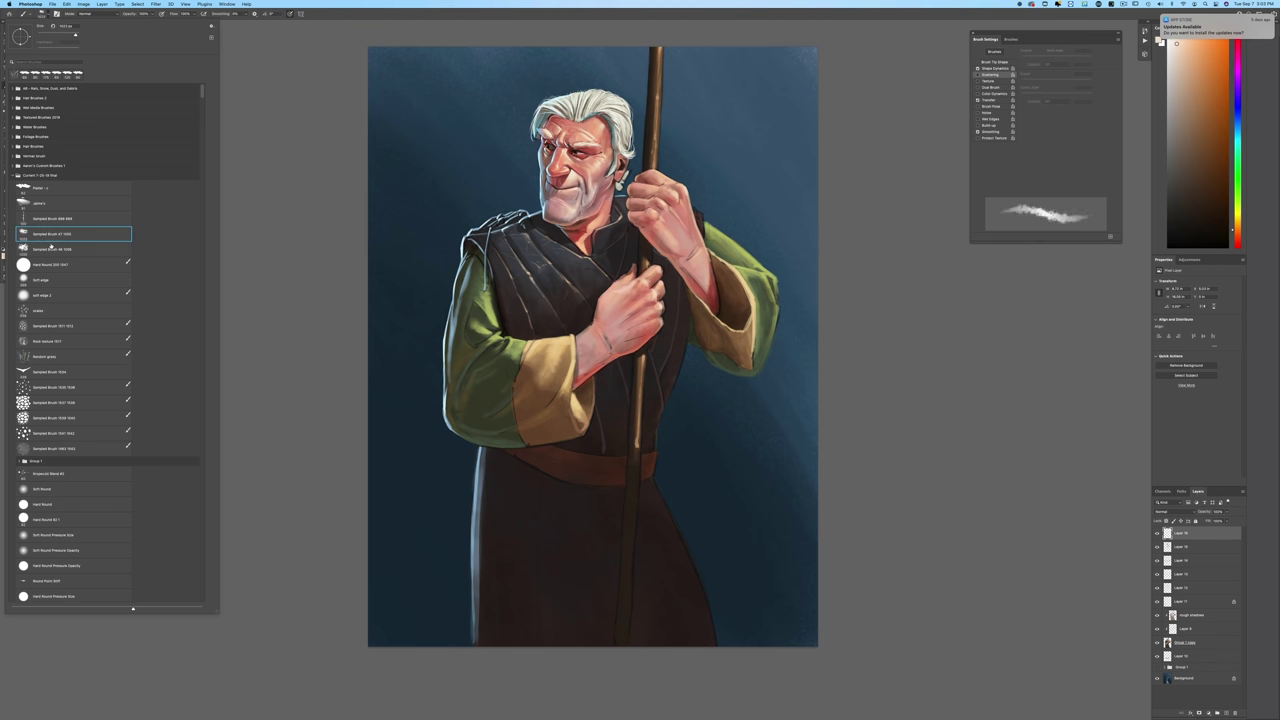
pyautogui.click(1226, 712)
pyautogui.click(1161, 513)
pyautogui.click(1166, 534)
pyautogui.click(1184, 108)
pyautogui.moveTo(736, 265); pyautogui.dragTo(755, 334)
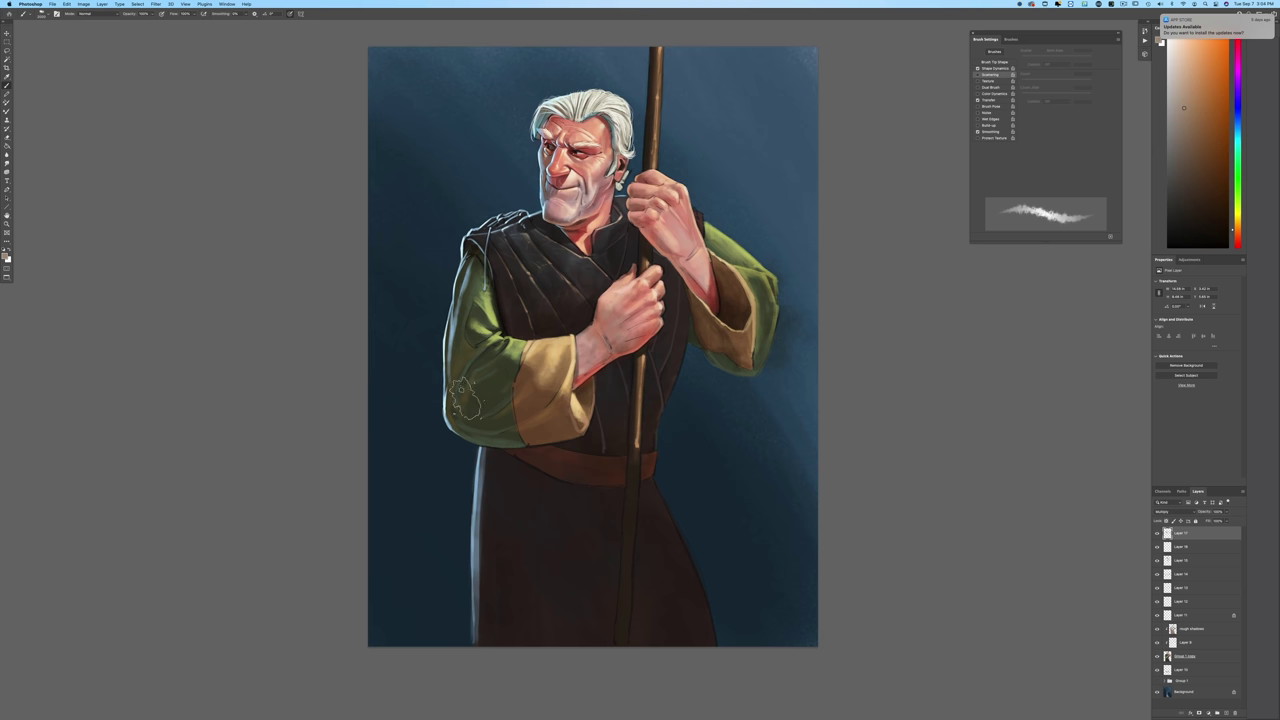
# Step: Set the brush's blending mode to Color Dodge and the foreground to a light peach
pyautogui.click(8, 256)
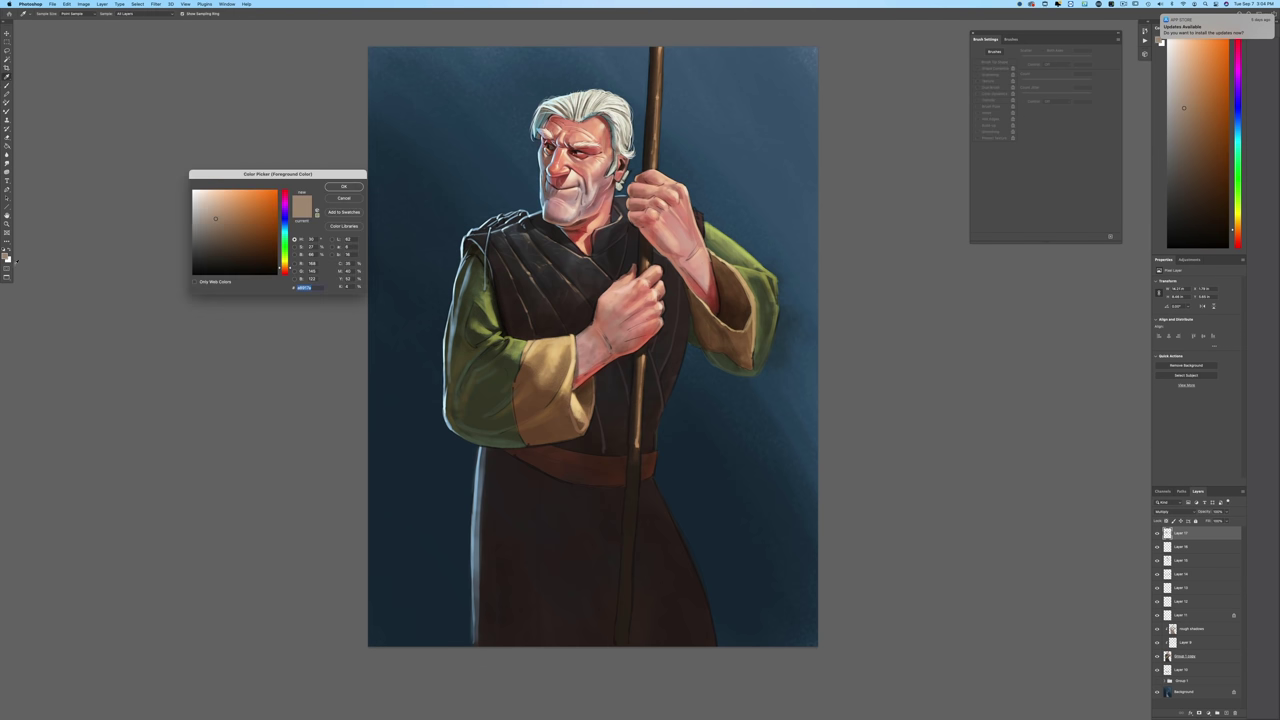
pyautogui.click(208, 199)
pyautogui.click(327, 186)
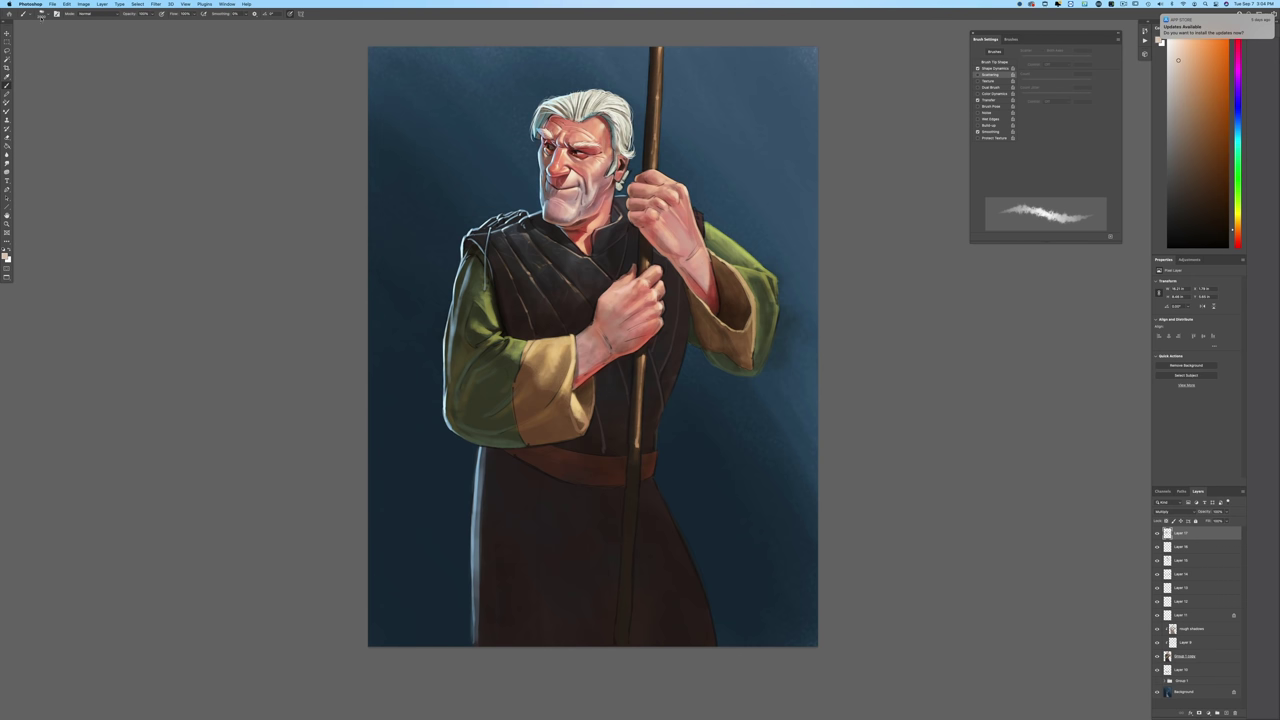
pyautogui.click(87, 15)
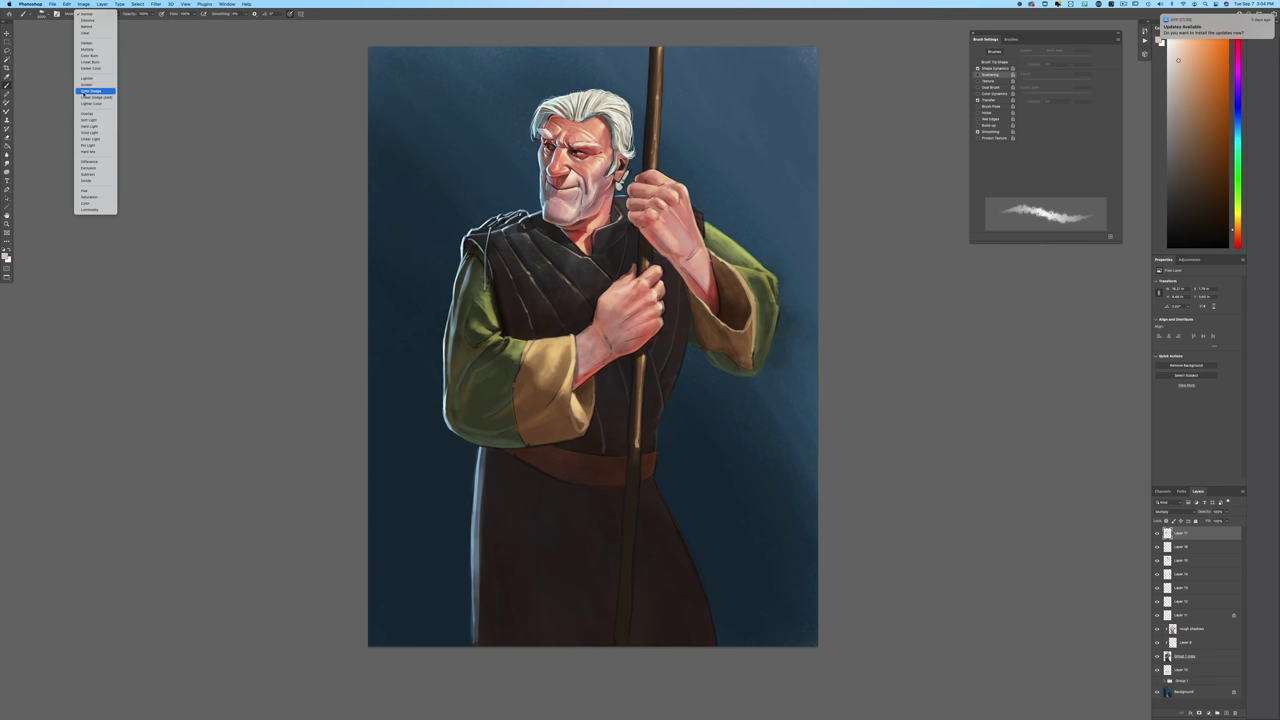
pyautogui.click(86, 91)
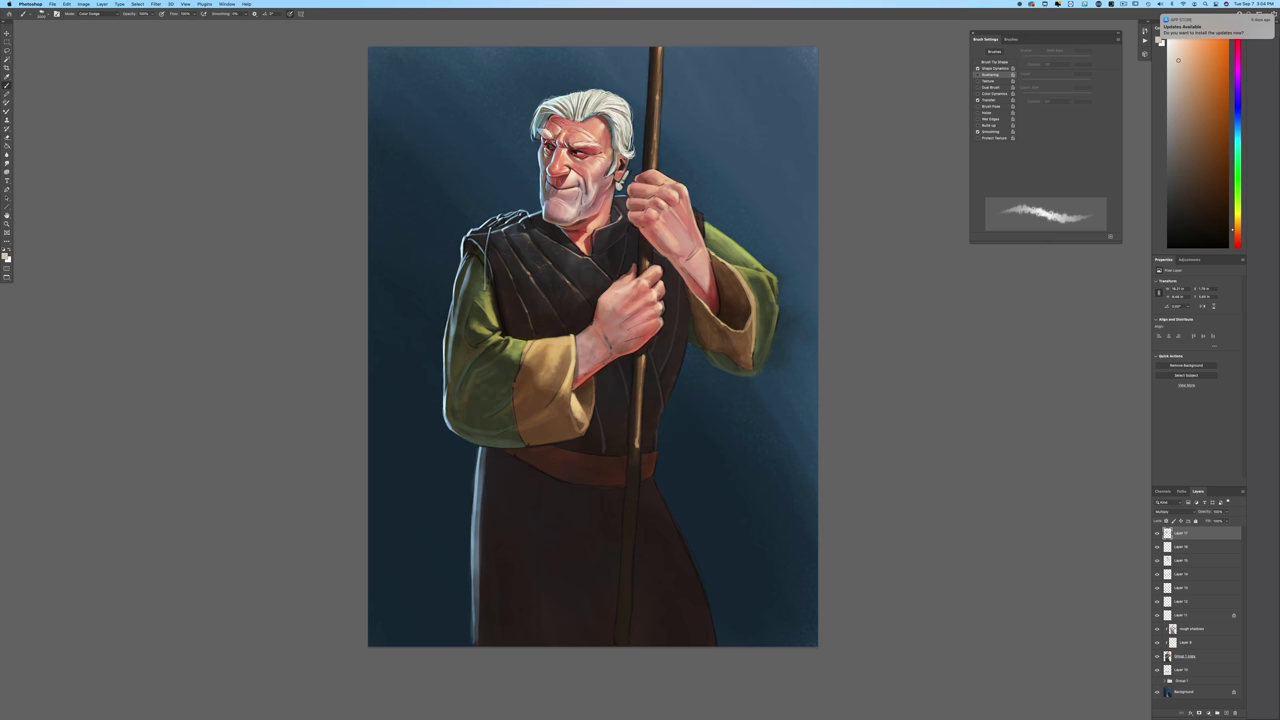
pyautogui.click(5, 256)
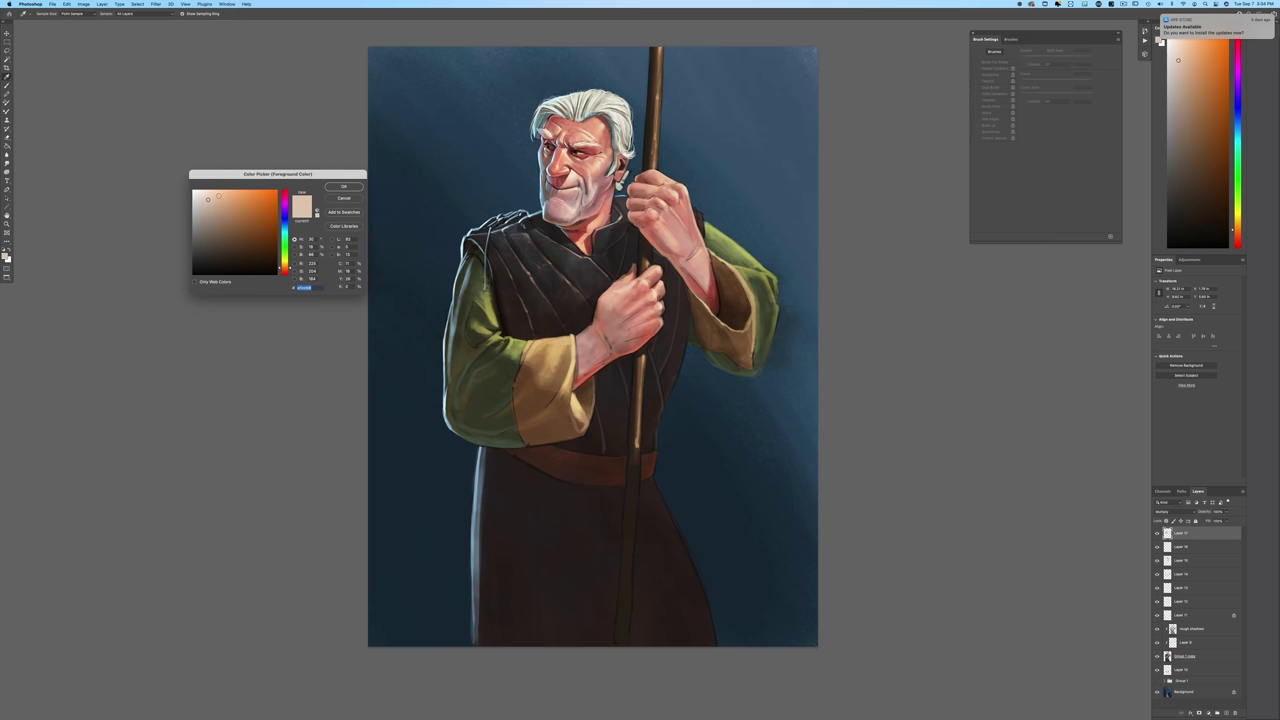
pyautogui.press('Return')
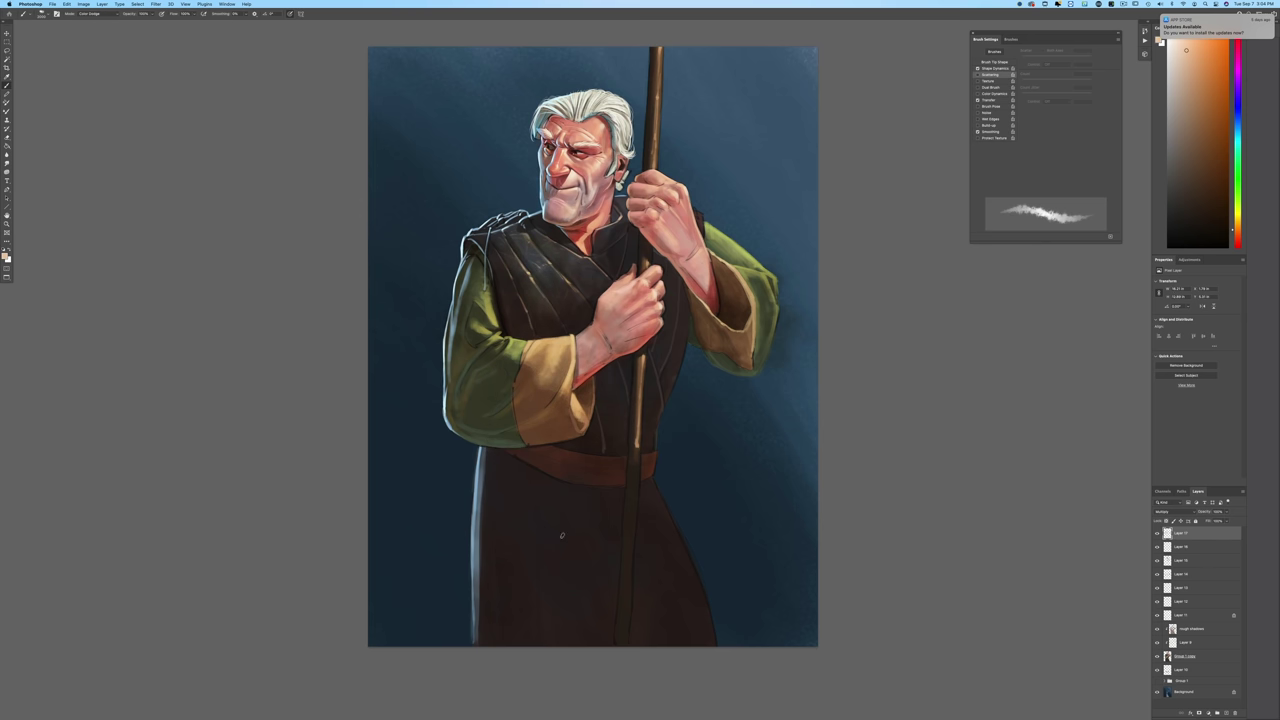
# Step: Add another new layer on top and shift the foreground to a slightly greyer pale peach
pyautogui.press('alt+shift+super+n')
pyautogui.click(5, 256)
pyautogui.click(207, 194)
pyautogui.press('Return')
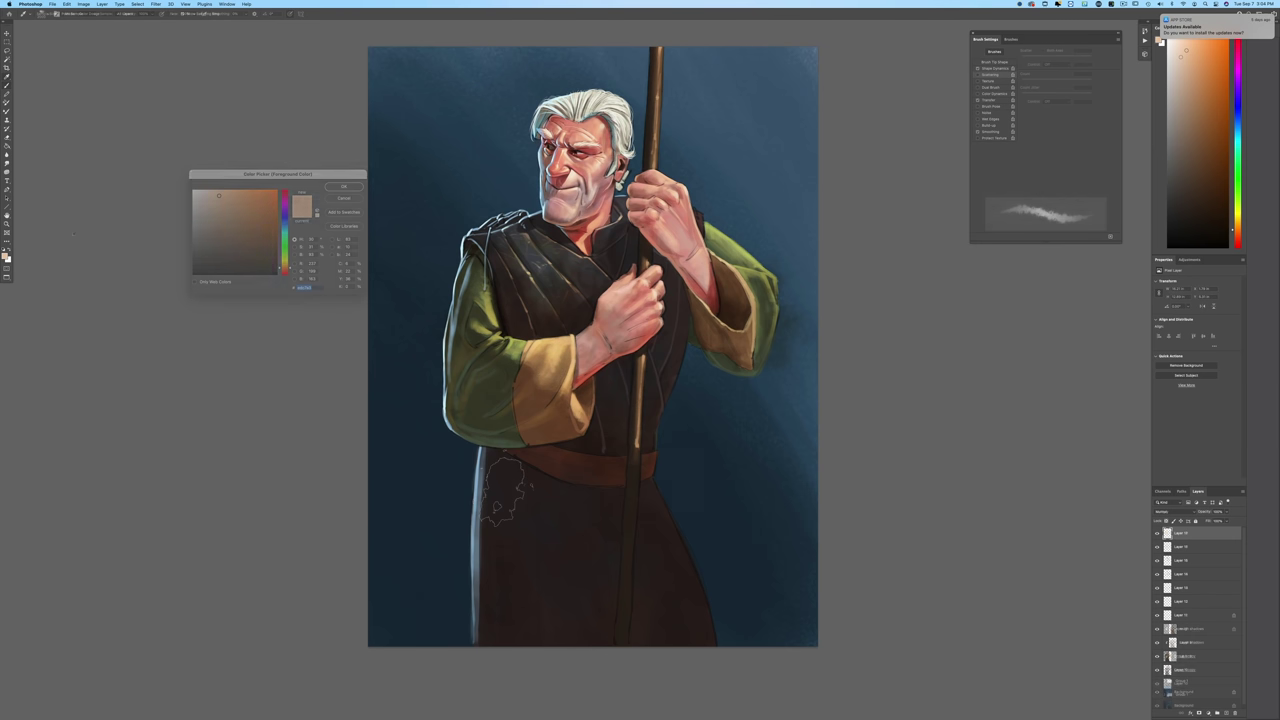
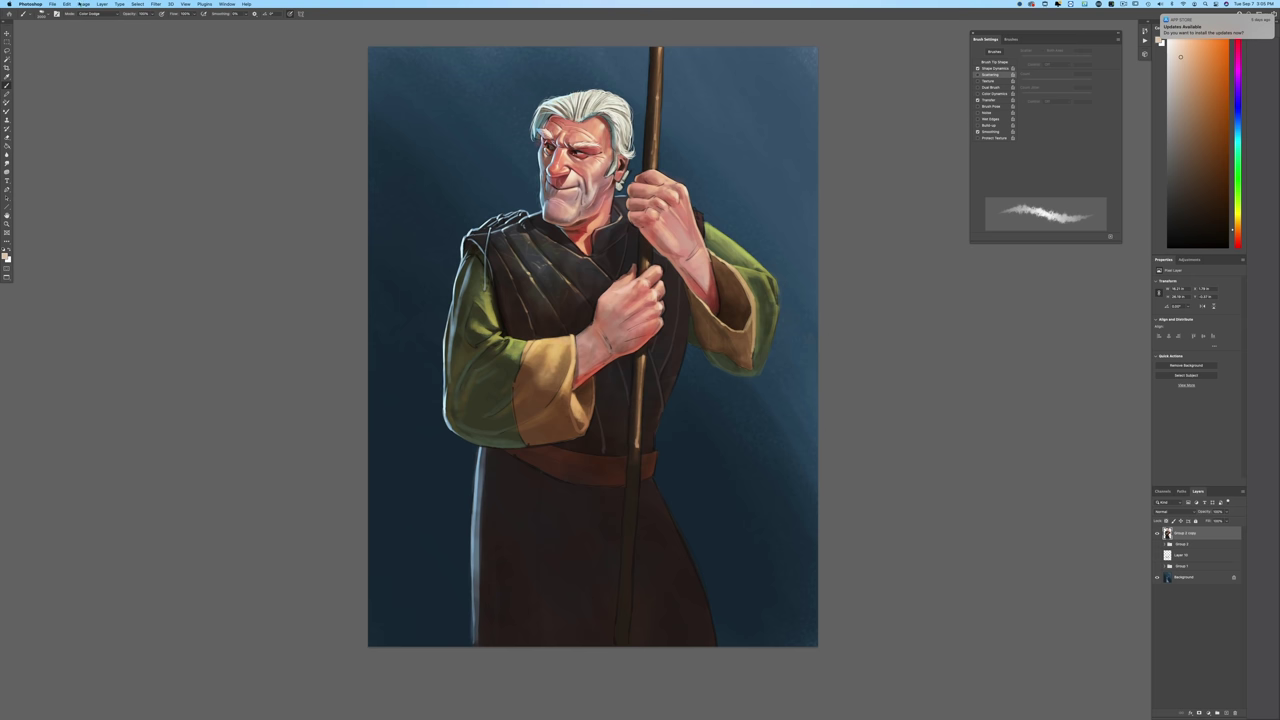
# Step: Raise the saturation of the merged figure layer slightly with a Hue/Saturation adjustment
pyautogui.click(84, 4)
pyautogui.moveTo(90, 66)
pyautogui.moveTo(92, 22)
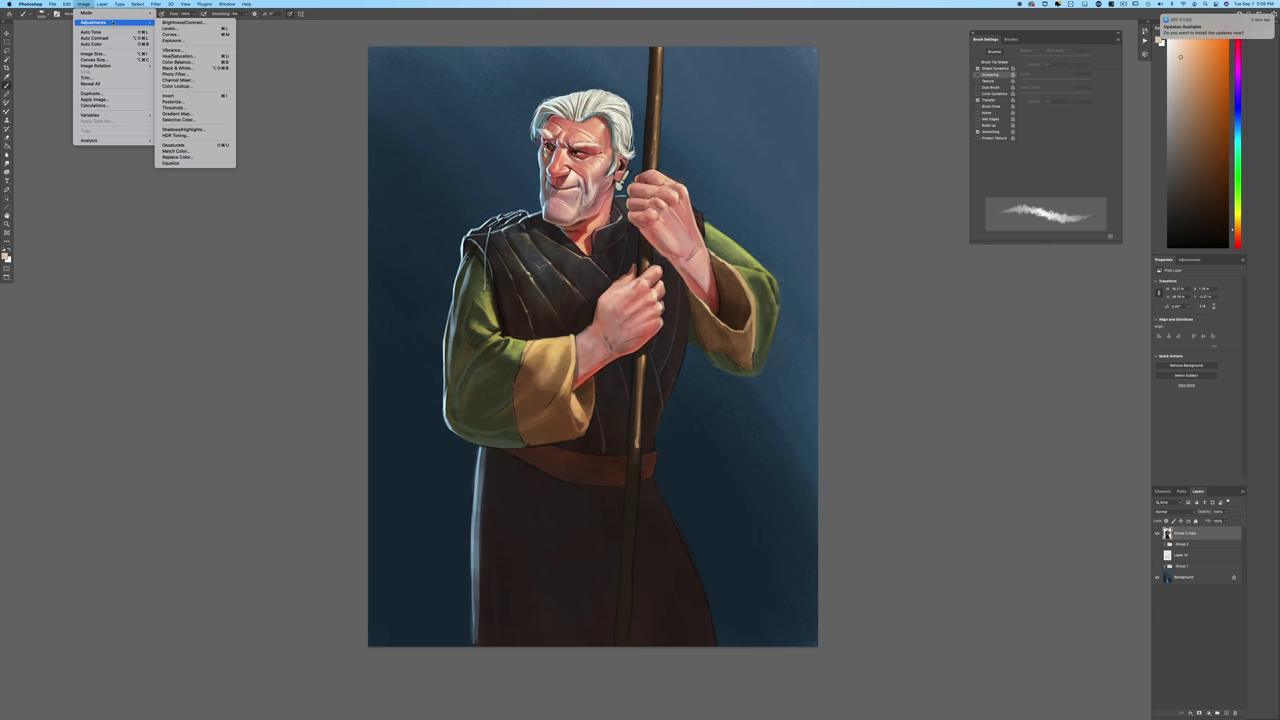
pyautogui.click(174, 56)
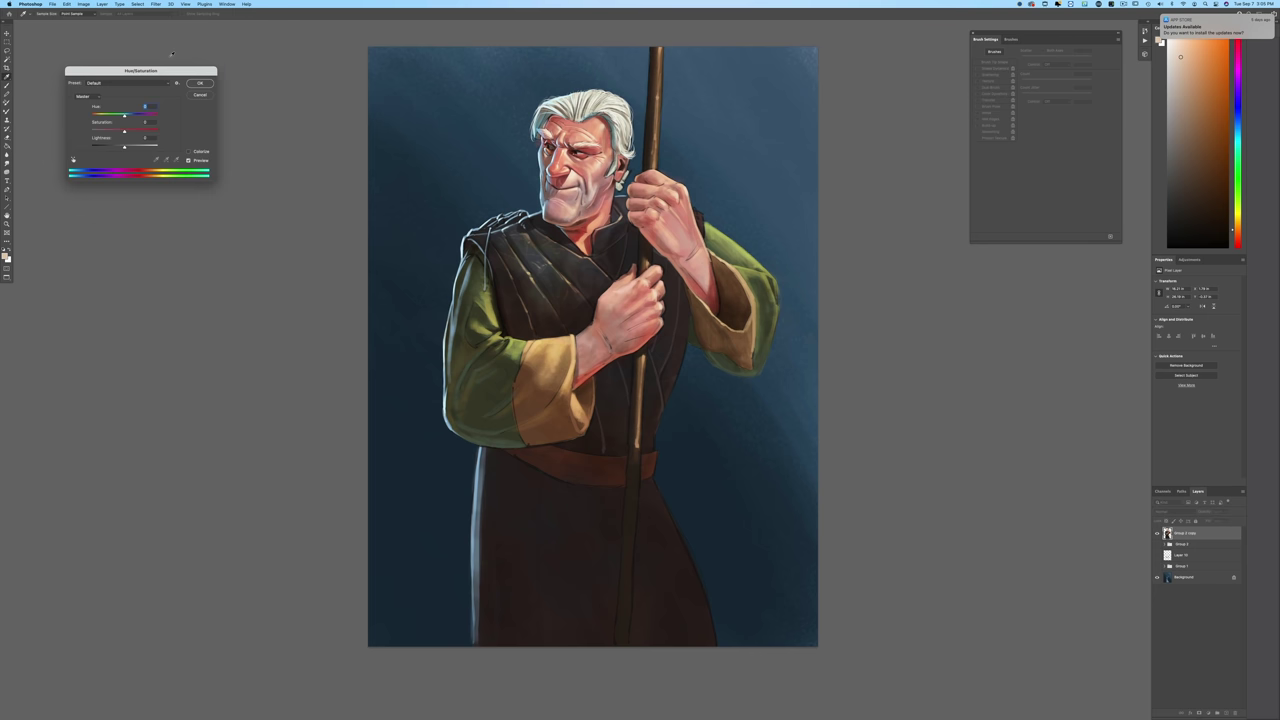
pyautogui.moveTo(125, 132); pyautogui.dragTo(129, 132)
pyautogui.click(199, 83)
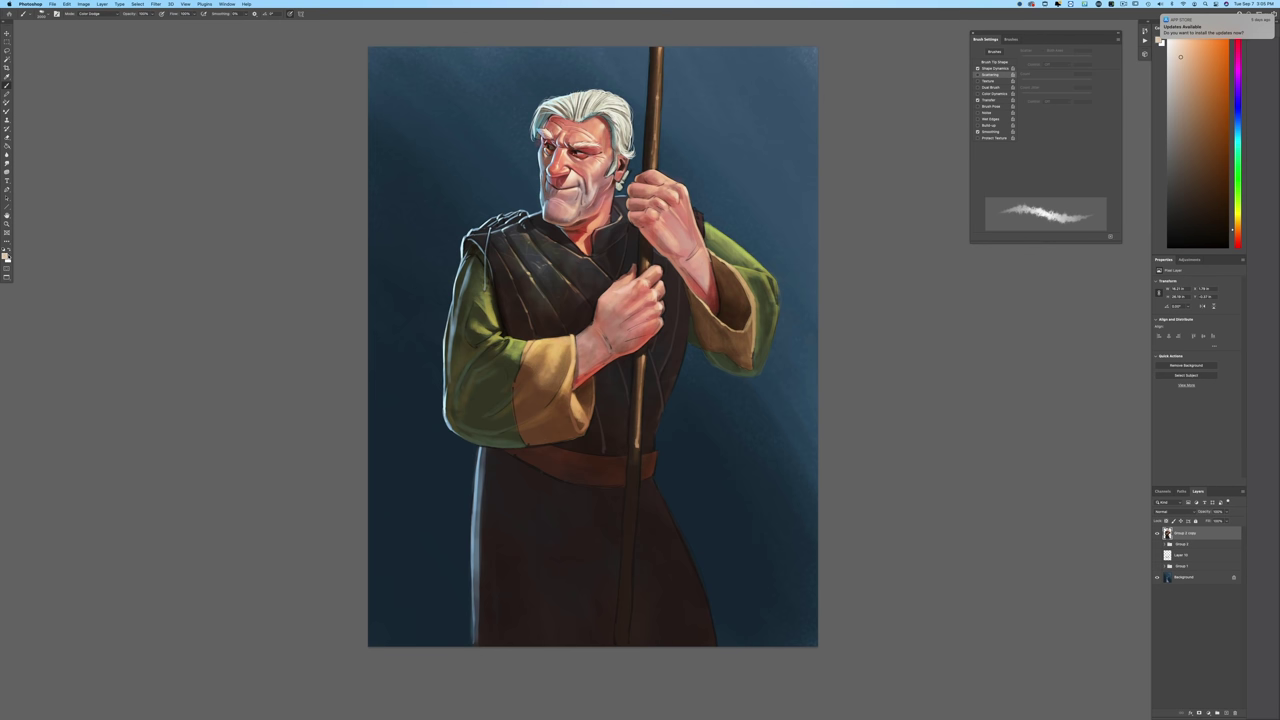
# Step: Set the foreground to a brighter pale peach and duplicate the merged figure layer
pyautogui.click(6, 256)
pyautogui.click(343, 187)
pyautogui.moveTo(1185, 534); pyautogui.dragTo(1225, 710)
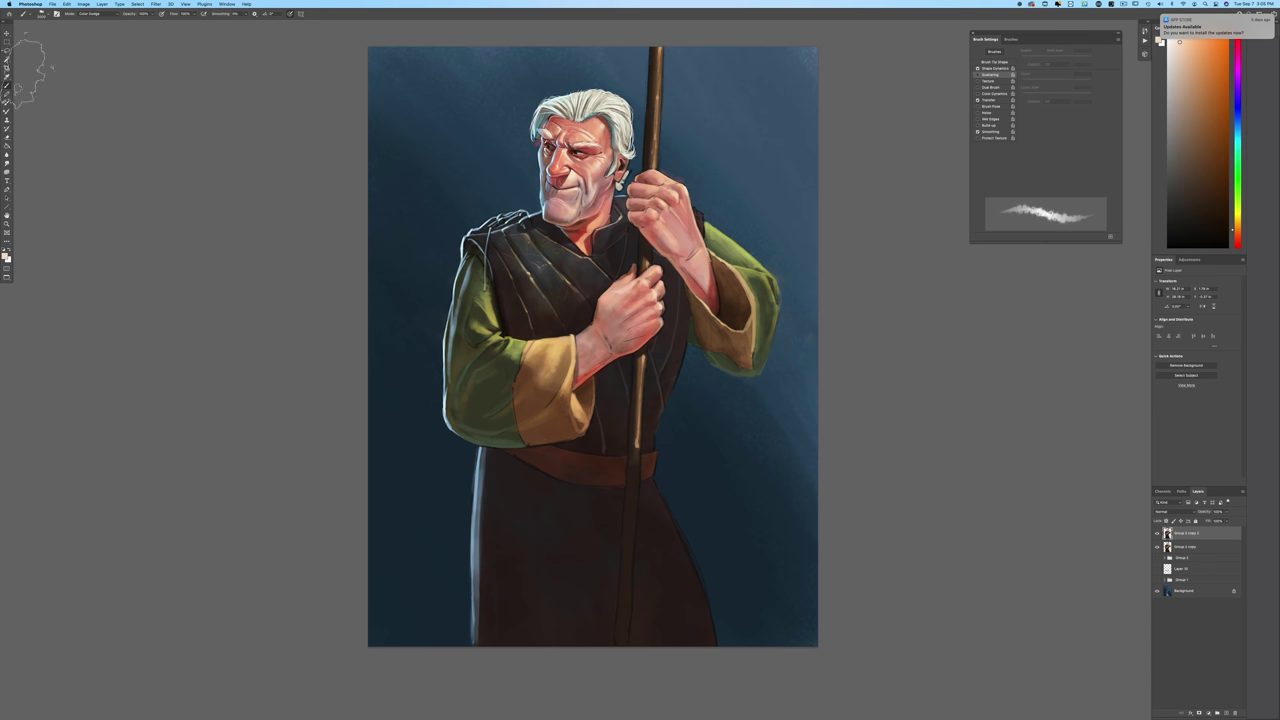
# Step: Switch back to the tapered painting brush at the start of the current brush set and lower its opacity
pyautogui.click(42, 13)
pyautogui.click(45, 187)
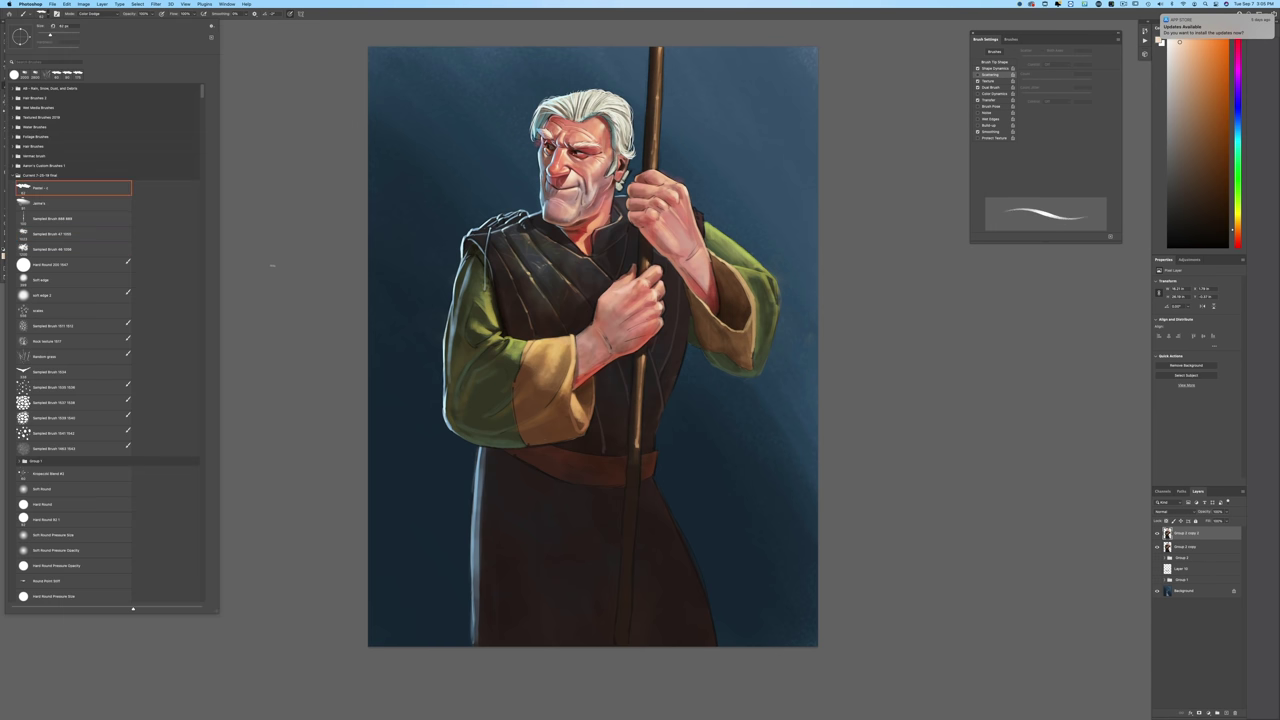
pyautogui.click(287, 275)
pyautogui.click(152, 15)
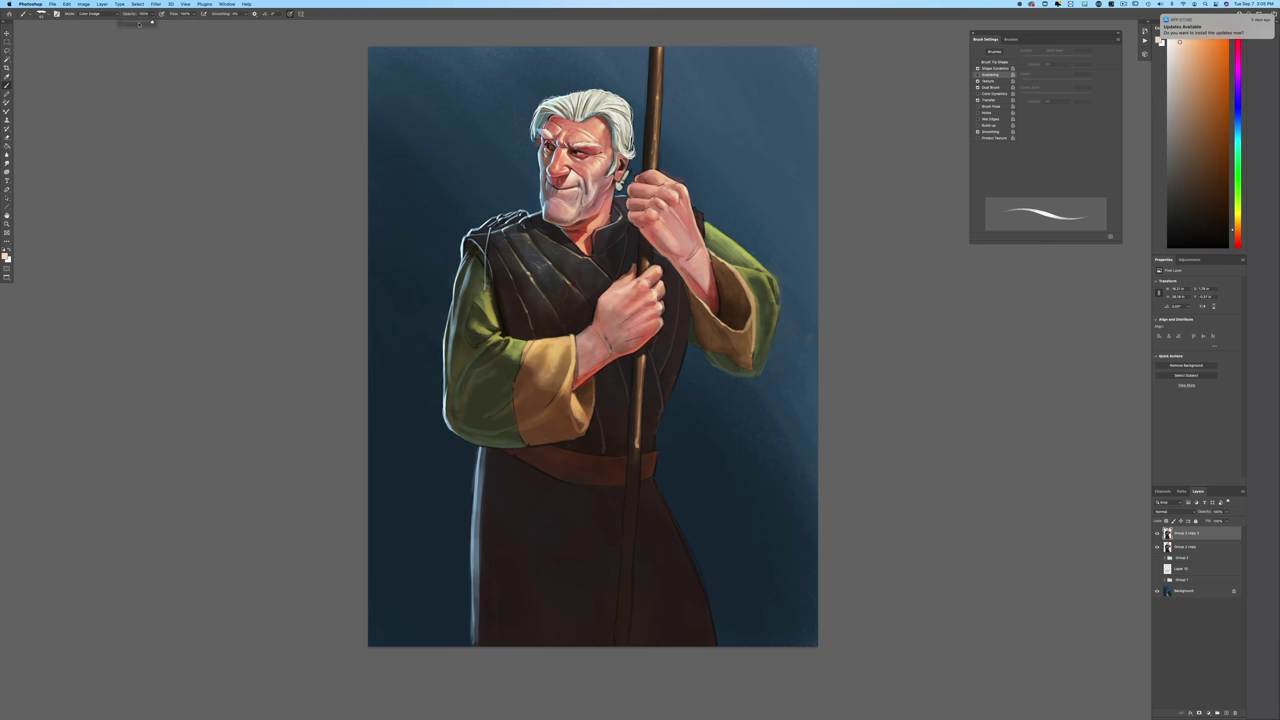
pyautogui.click(136, 22)
# Step: Paint Color Dodge highlights on the green sleeve of the raised arm with an enlarged brush
pyautogui.press('super+equal')
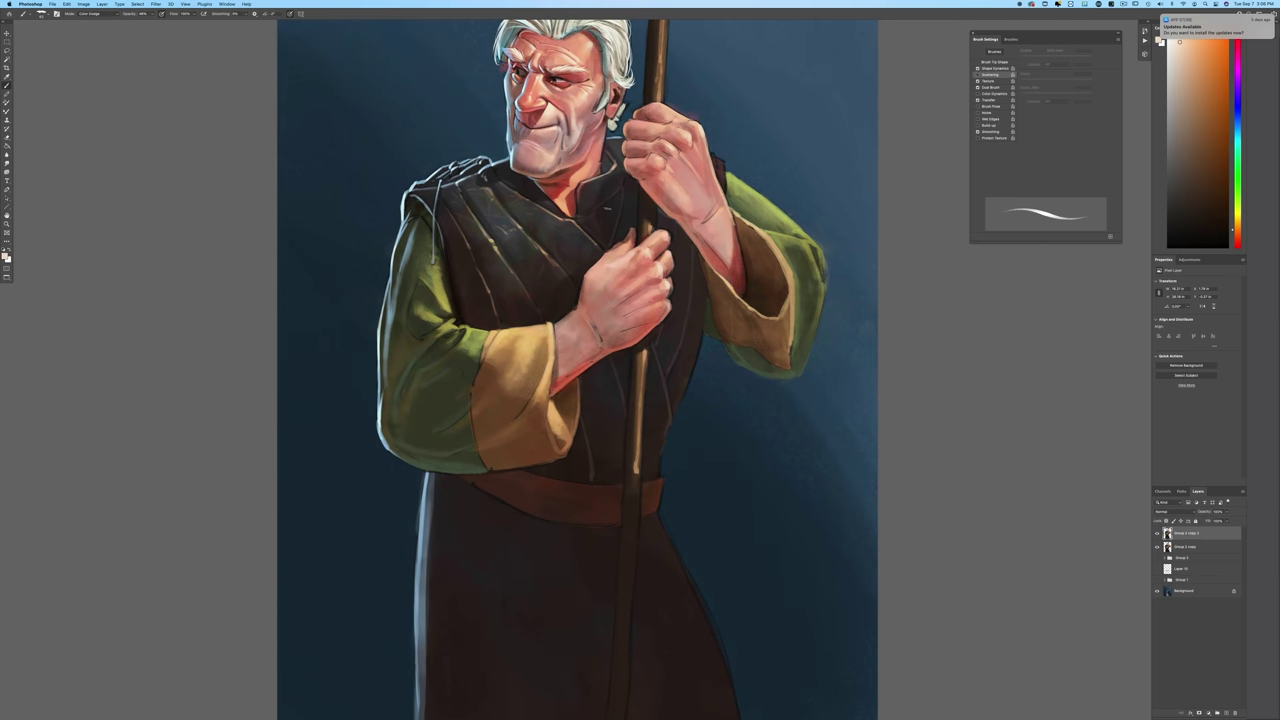
pyautogui.click(978, 69)
pyautogui.press(']')
pyautogui.moveTo(772, 235); pyautogui.dragTo(806, 245)
pyautogui.moveTo(766, 205); pyautogui.dragTo(804, 234)
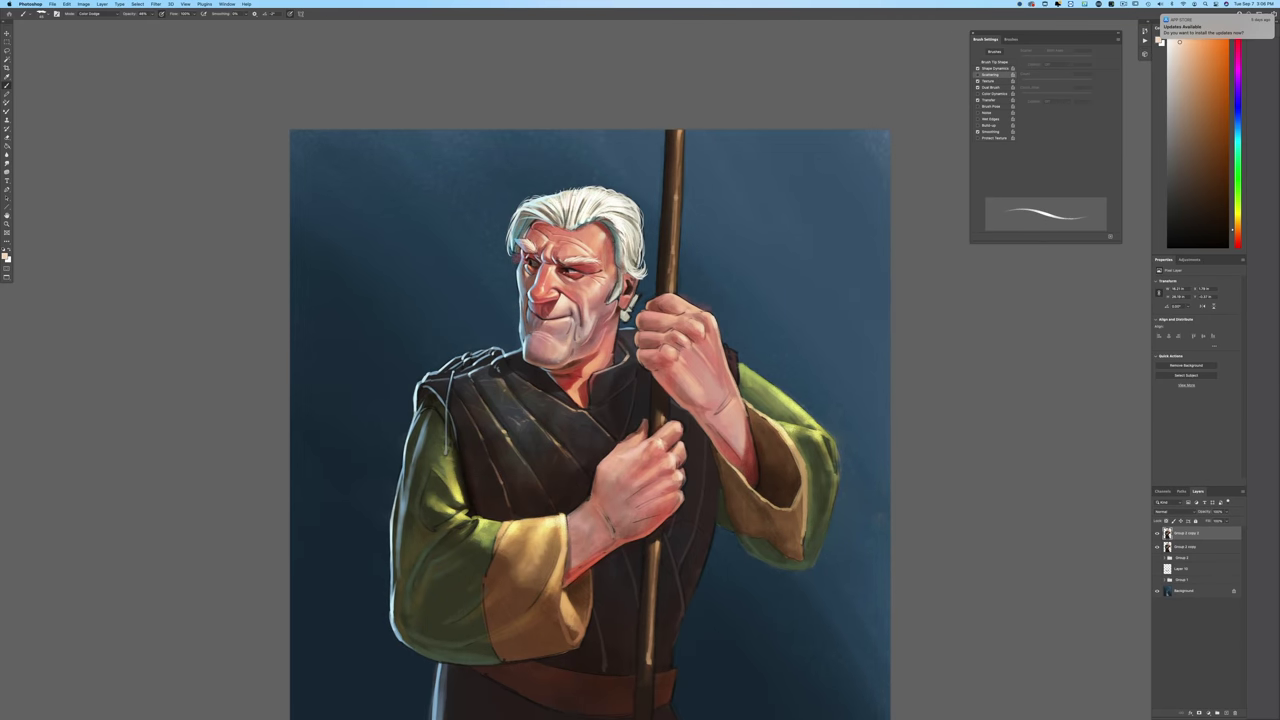
# Step: Brighten the front strands of the white hair and the outer edge of the cheek and jaw with Color Dodge strokes
pyautogui.moveTo(555, 199); pyautogui.dragTo(527, 216)
pyautogui.moveTo(518, 277); pyautogui.dragTo(521, 345)
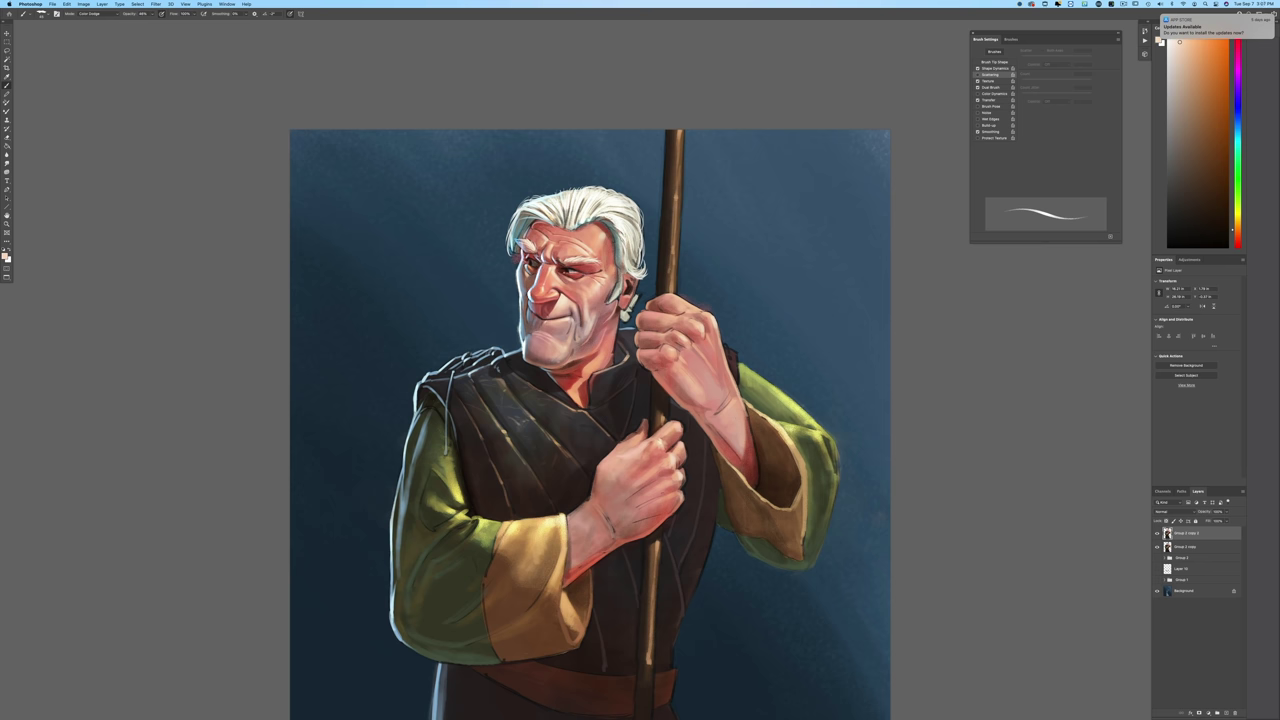
pyautogui.press('super+plus')
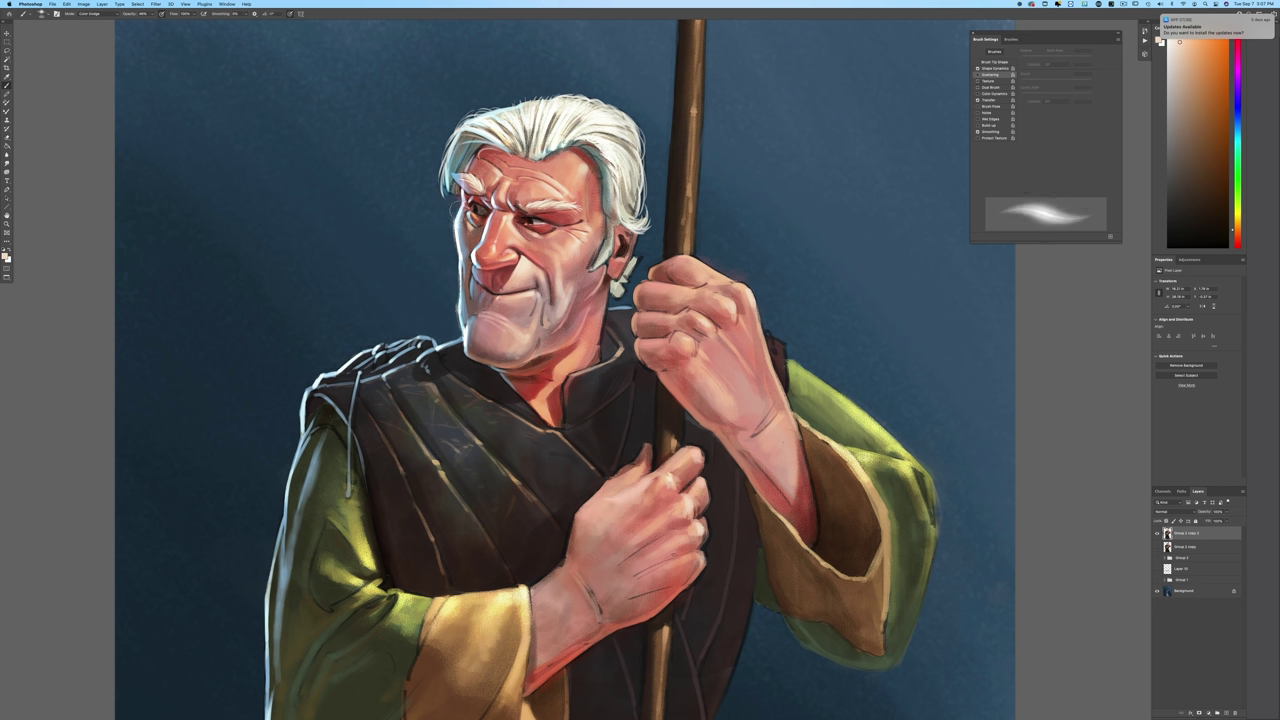
pyautogui.hotkey('shift', '[')
pyautogui.moveTo(460, 288); pyautogui.dragTo(462, 320)
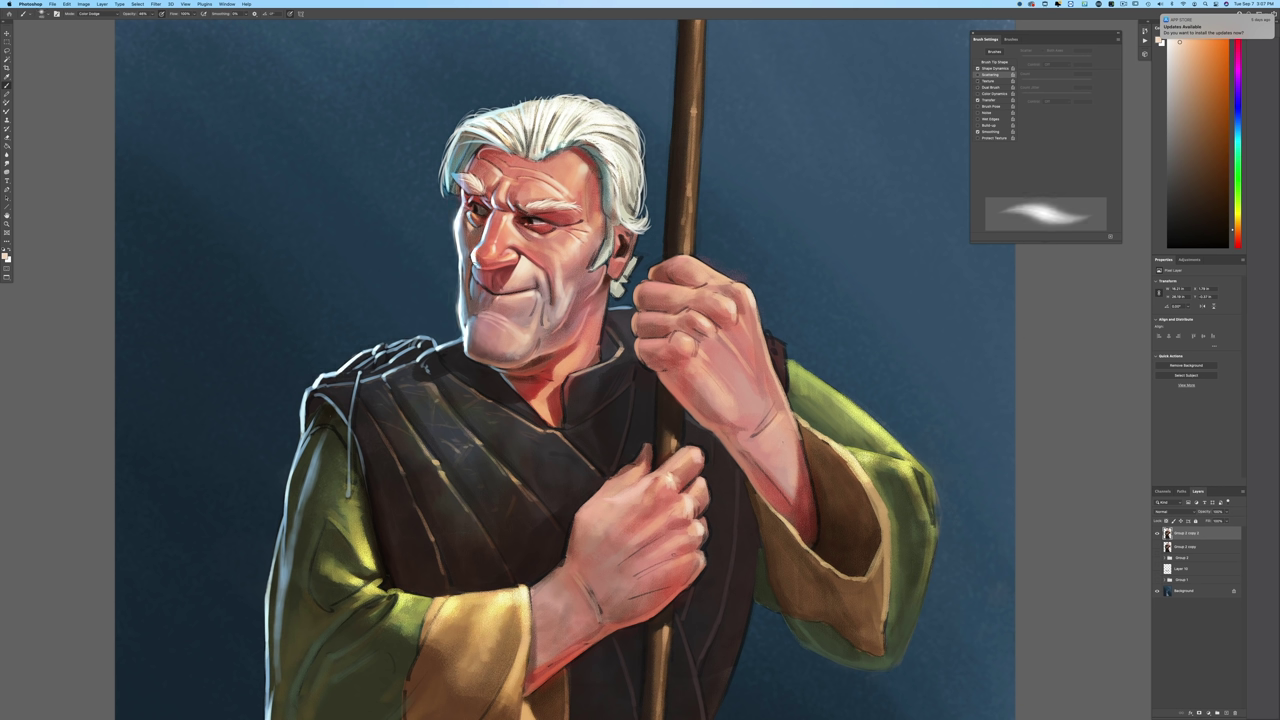
# Step: Add Color Dodge touches to the moustache area, the front edge of the hair and the ridge of the shoulder
pyautogui.moveTo(474, 270); pyautogui.dragTo(475, 290)
pyautogui.moveTo(446, 192); pyautogui.dragTo(447, 158)
pyautogui.moveTo(434, 342); pyautogui.dragTo(420, 339)
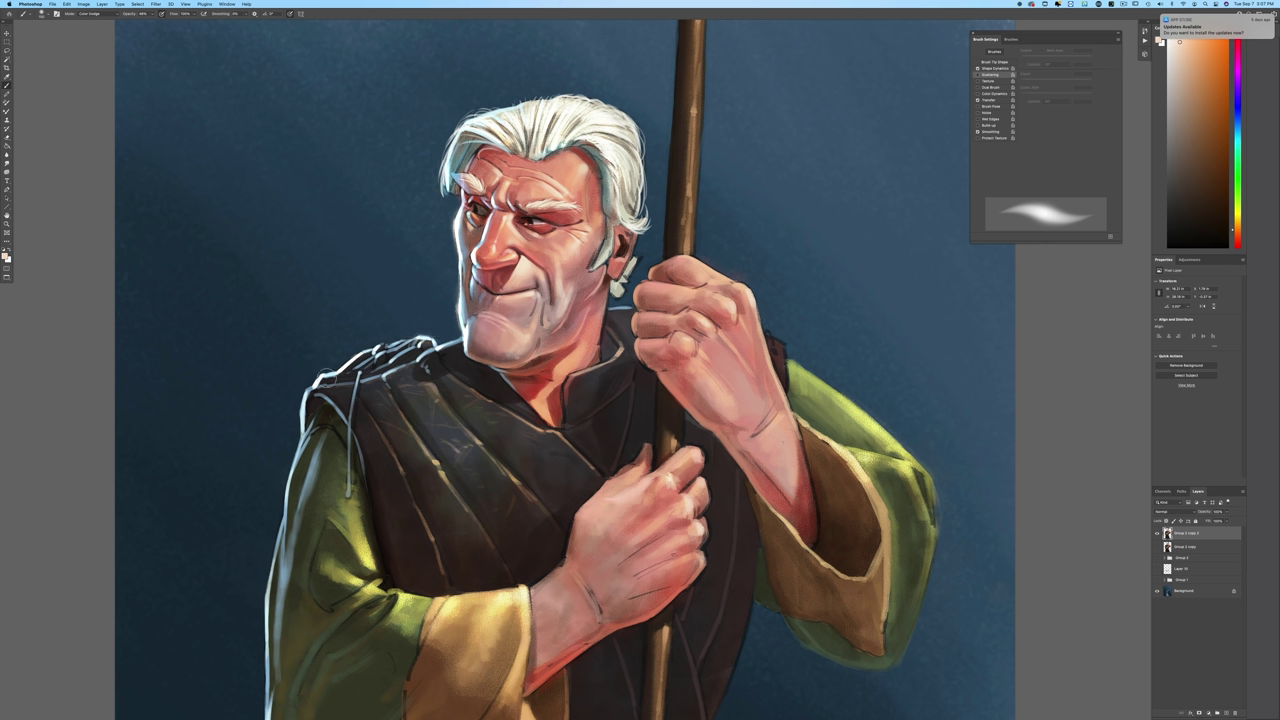
# Step: Strengthen the Color Dodge rim light along the outer edge of the lowered arm's green sleeve and down the robe's edge
pyautogui.moveTo(329, 386)
pyautogui.mouseDown()
pyautogui.moveTo(306, 395)
pyautogui.moveTo(272, 600)
pyautogui.mouseUp()
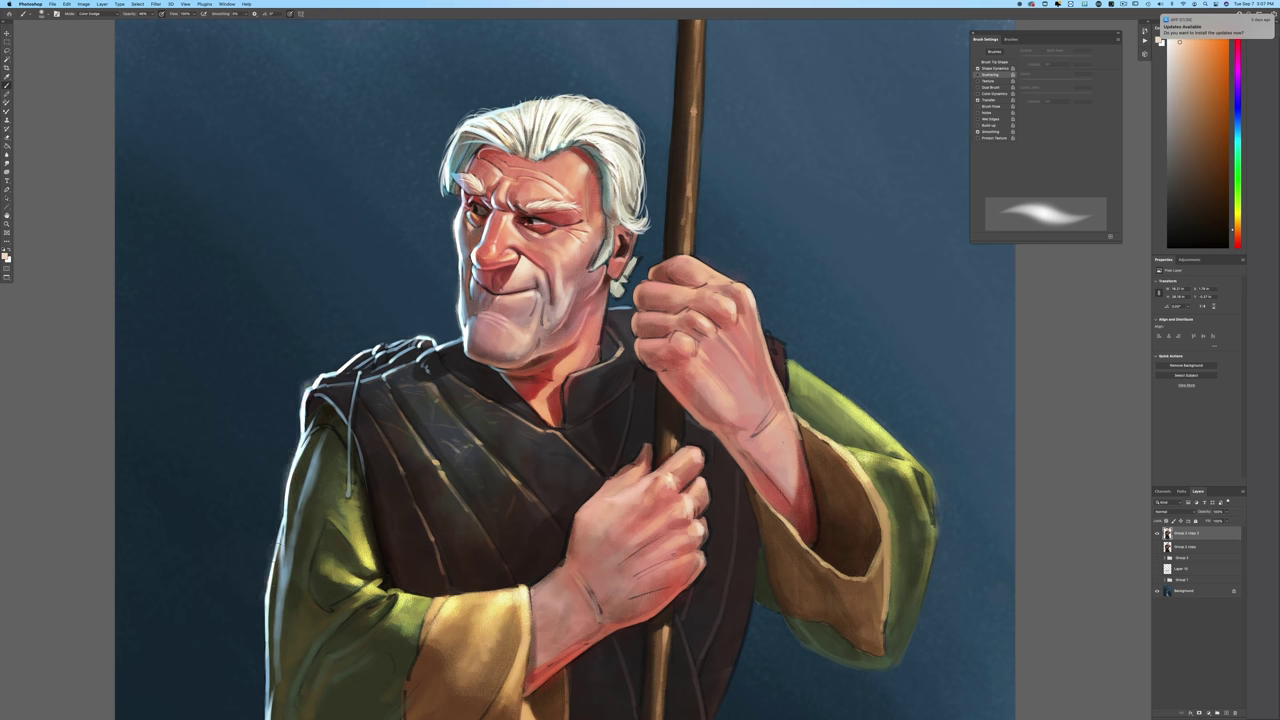
pyautogui.moveTo(274, 552); pyautogui.dragTo(266, 643)
pyautogui.press('super+equal')
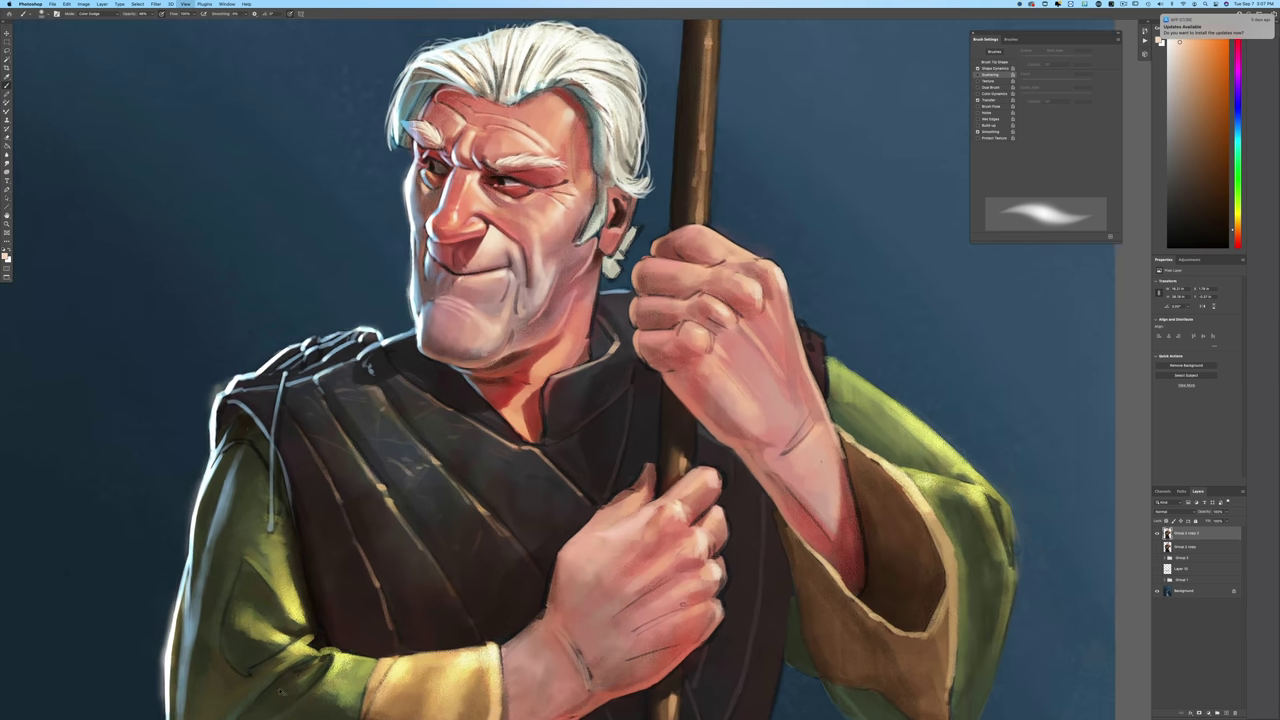
pyautogui.press('super+minus')
pyautogui.press('super+minus')
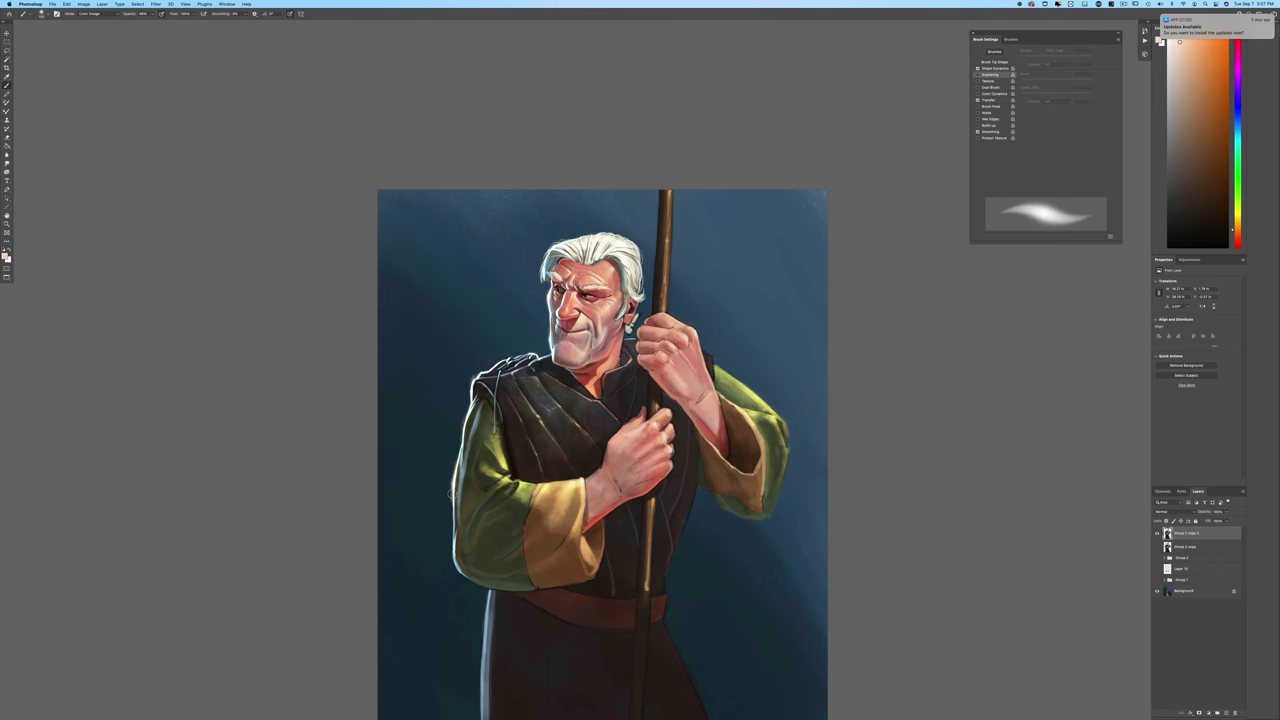
pyautogui.moveTo(450, 494)
pyautogui.mouseDown()
pyautogui.moveTo(452, 560)
pyautogui.moveTo(490, 590)
pyautogui.moveTo(488, 680)
pyautogui.mouseUp()
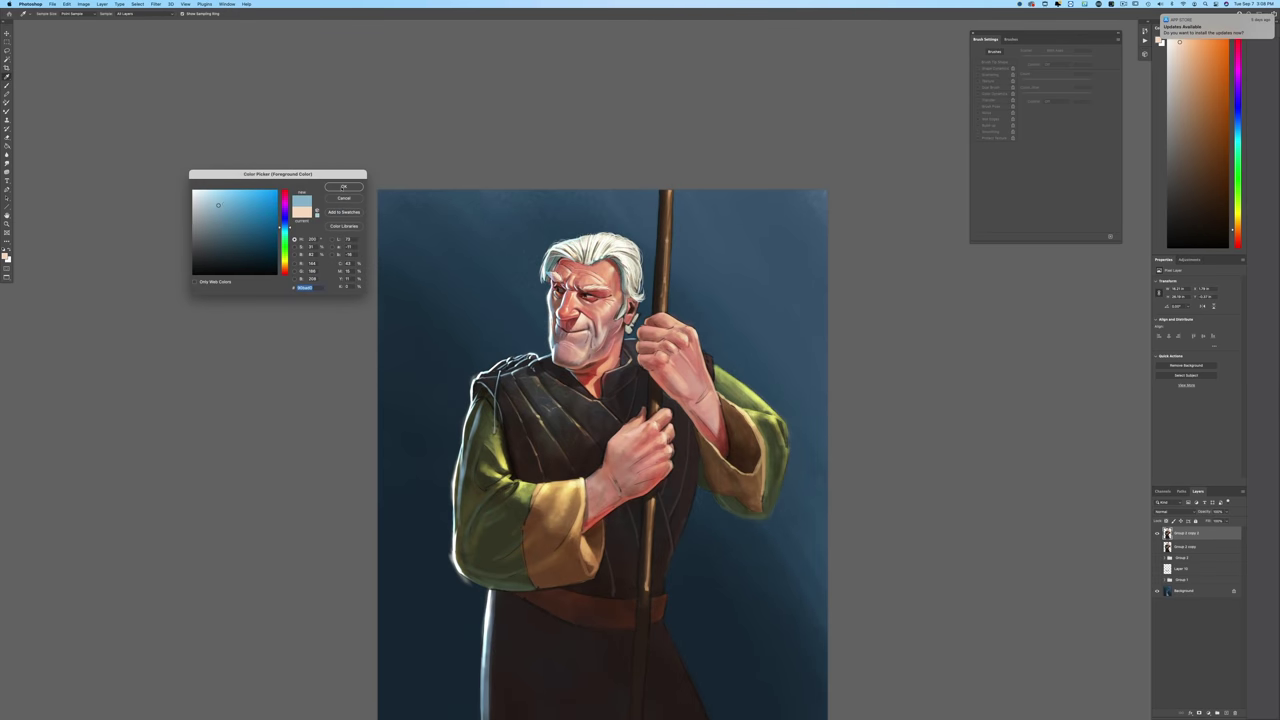
# Step: Set the foreground to a light blue, the brush mode to Normal, and choose the tapered brush at the start of the current brush set
pyautogui.click(334, 187)
pyautogui.press('b')
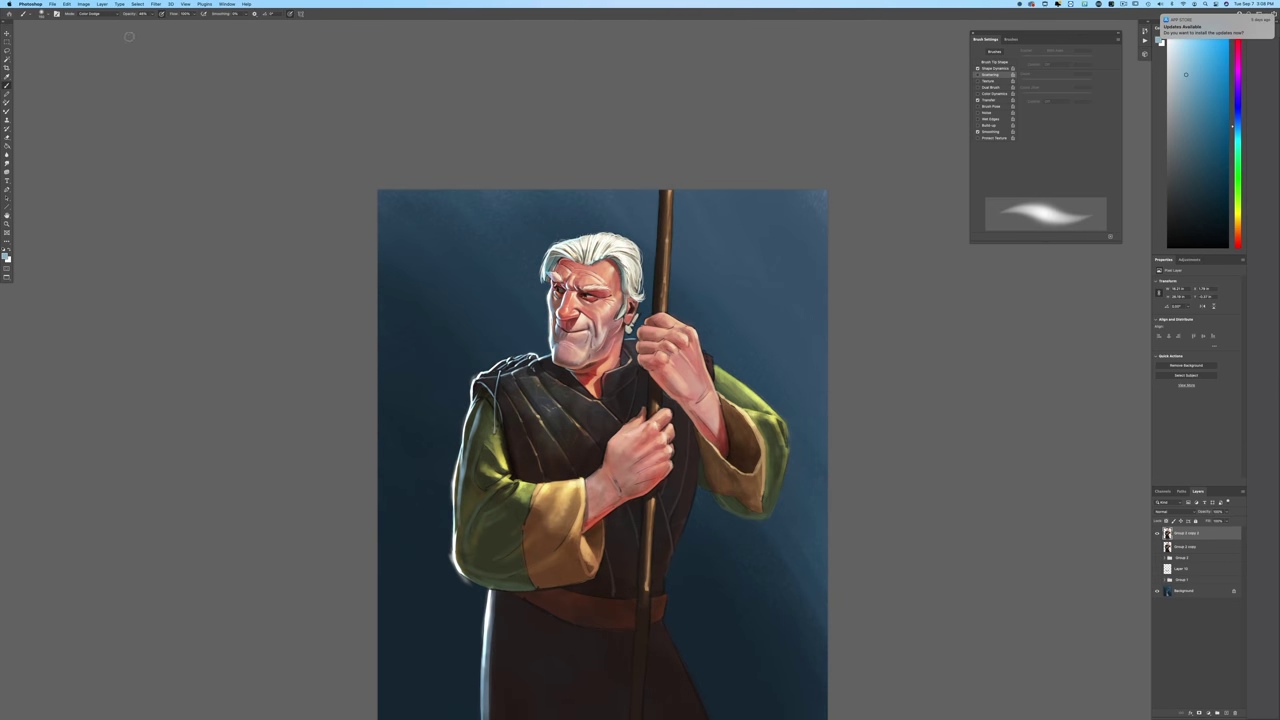
pyautogui.click(95, 14)
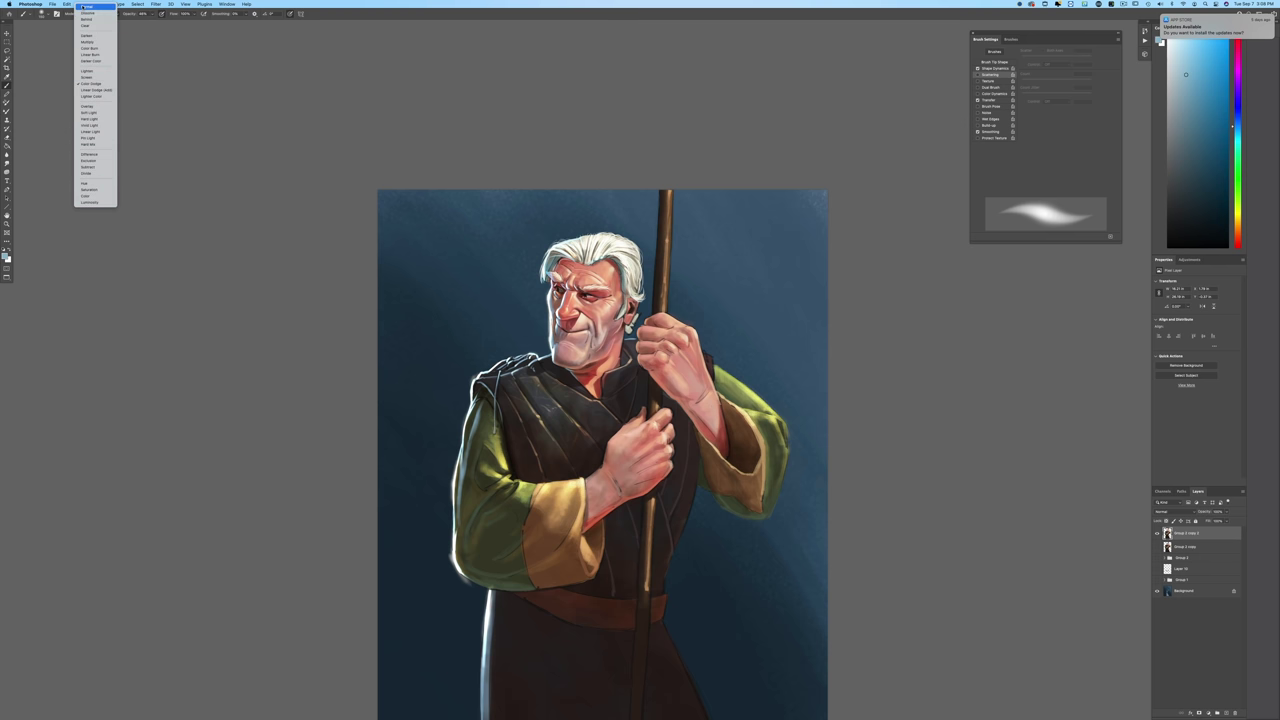
pyautogui.click(86, 11)
pyautogui.click(44, 16)
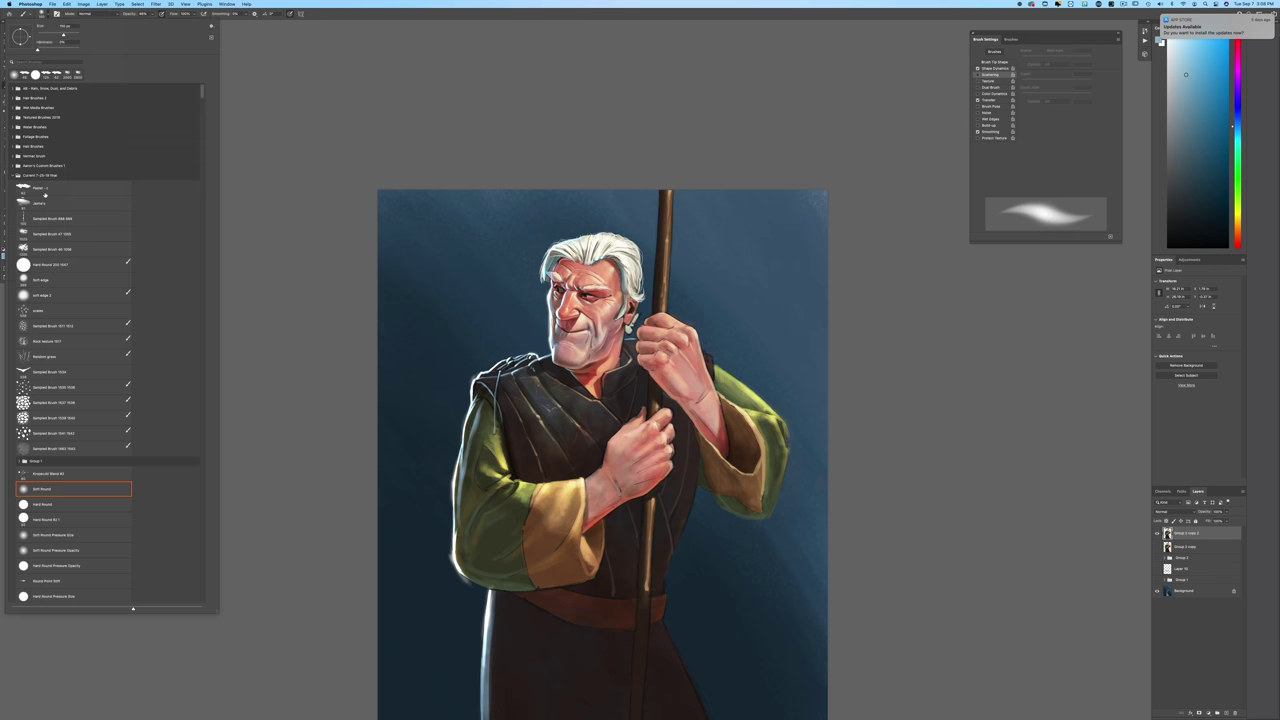
pyautogui.click(44, 192)
pyautogui.click(658, 204)
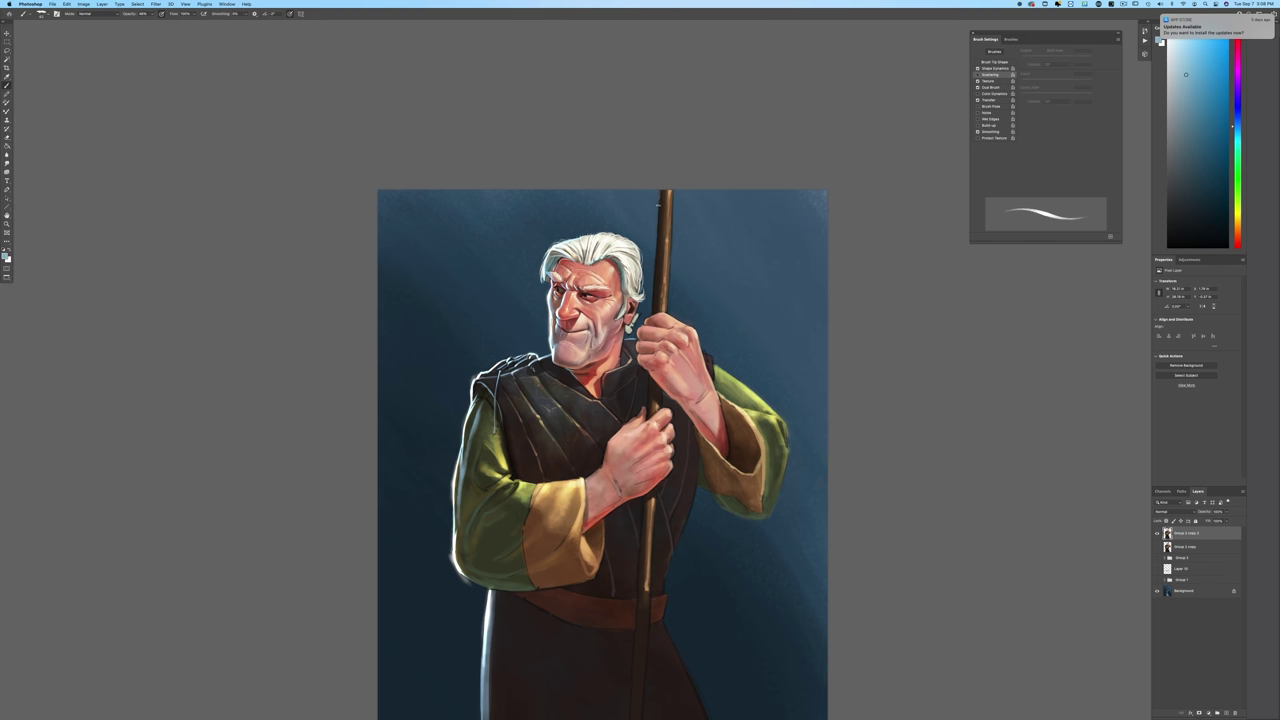
# Step: Paint a thin pale-blue rim light down the staff's edge nearest the face, above the raised hand
pyautogui.moveTo(658, 194); pyautogui.dragTo(656, 244)
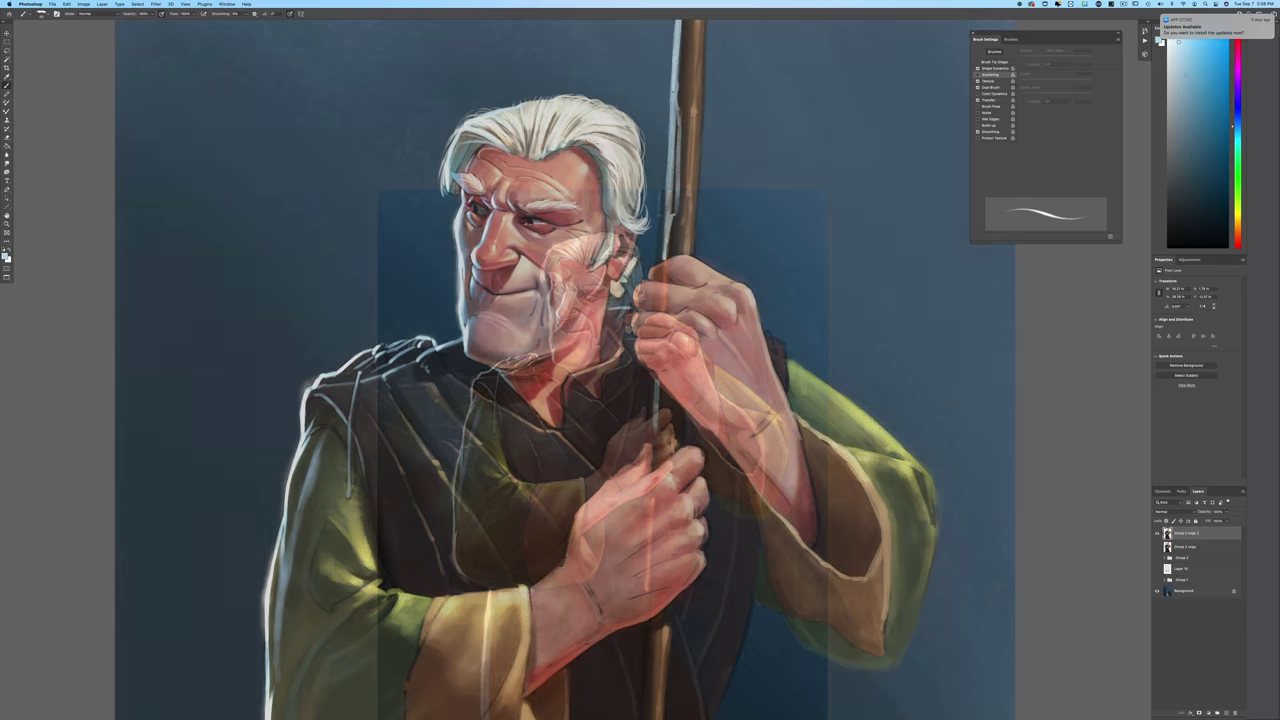
pyautogui.moveTo(675, 56); pyautogui.dragTo(673, 124)
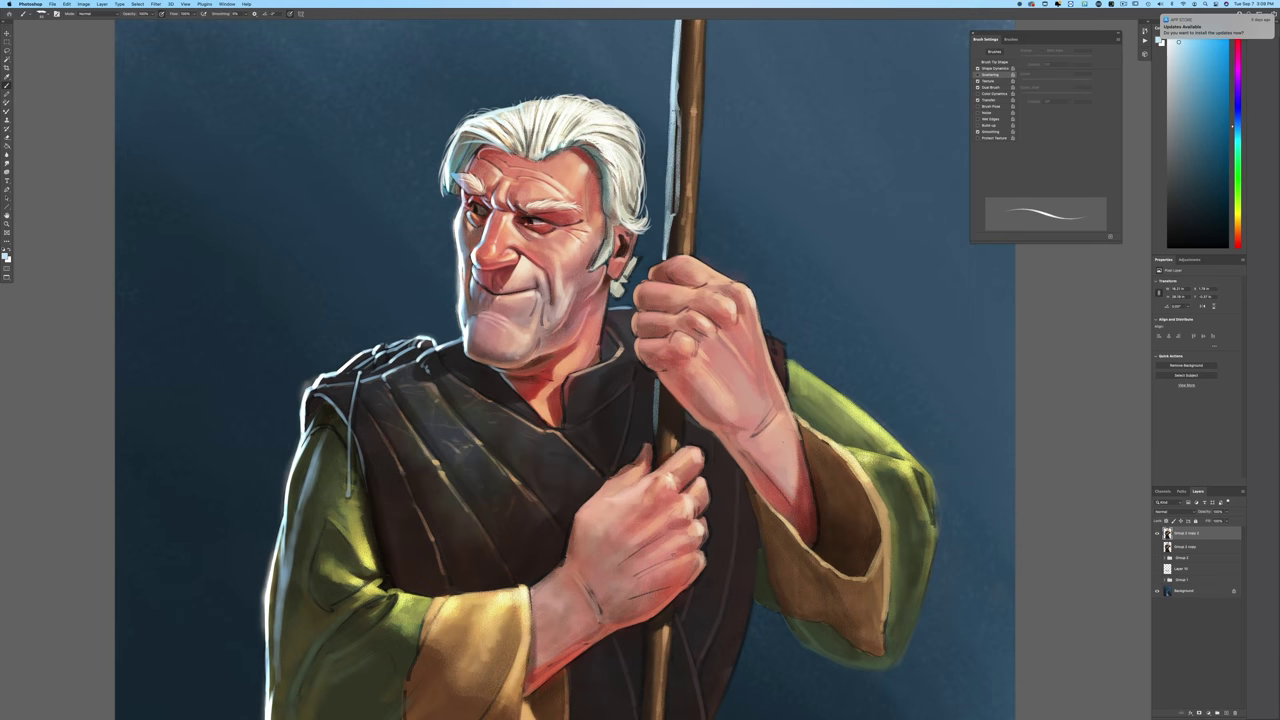
pyautogui.press('super+minus')
pyautogui.press('super+minus')
pyautogui.press('super+minus')
pyautogui.press('super+minus')
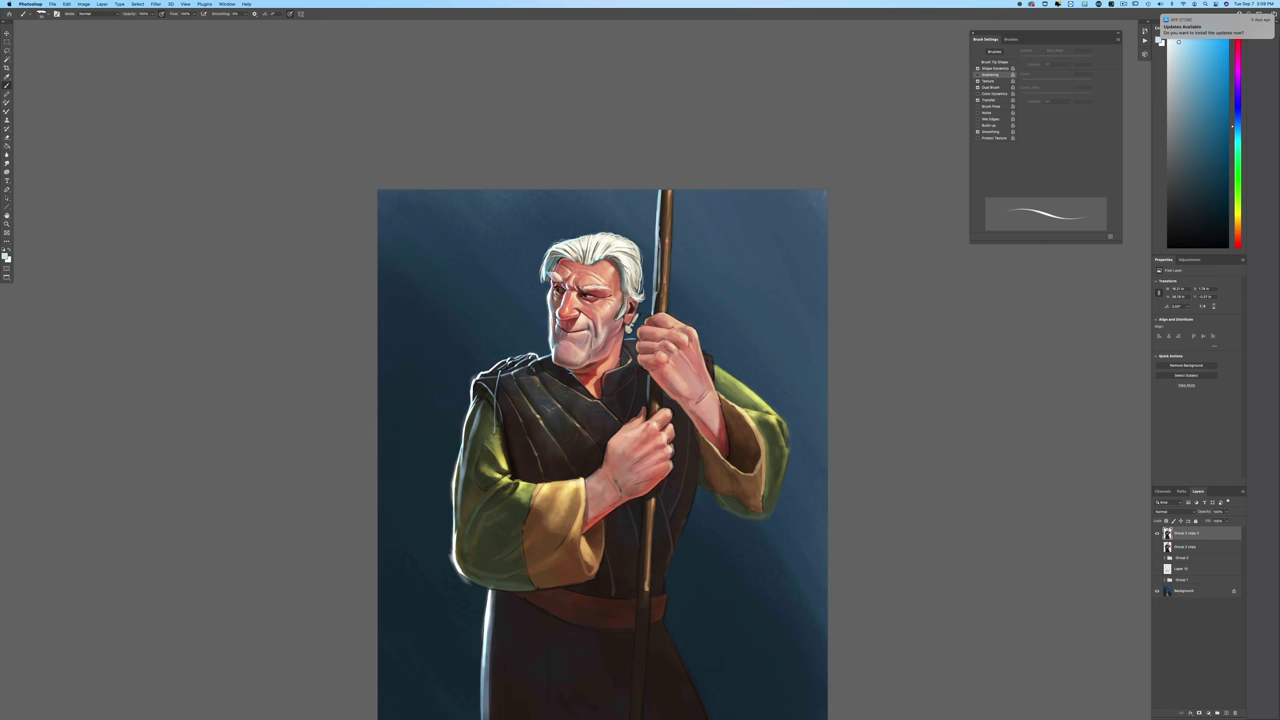
pyautogui.scroll(-5, 263, 391)
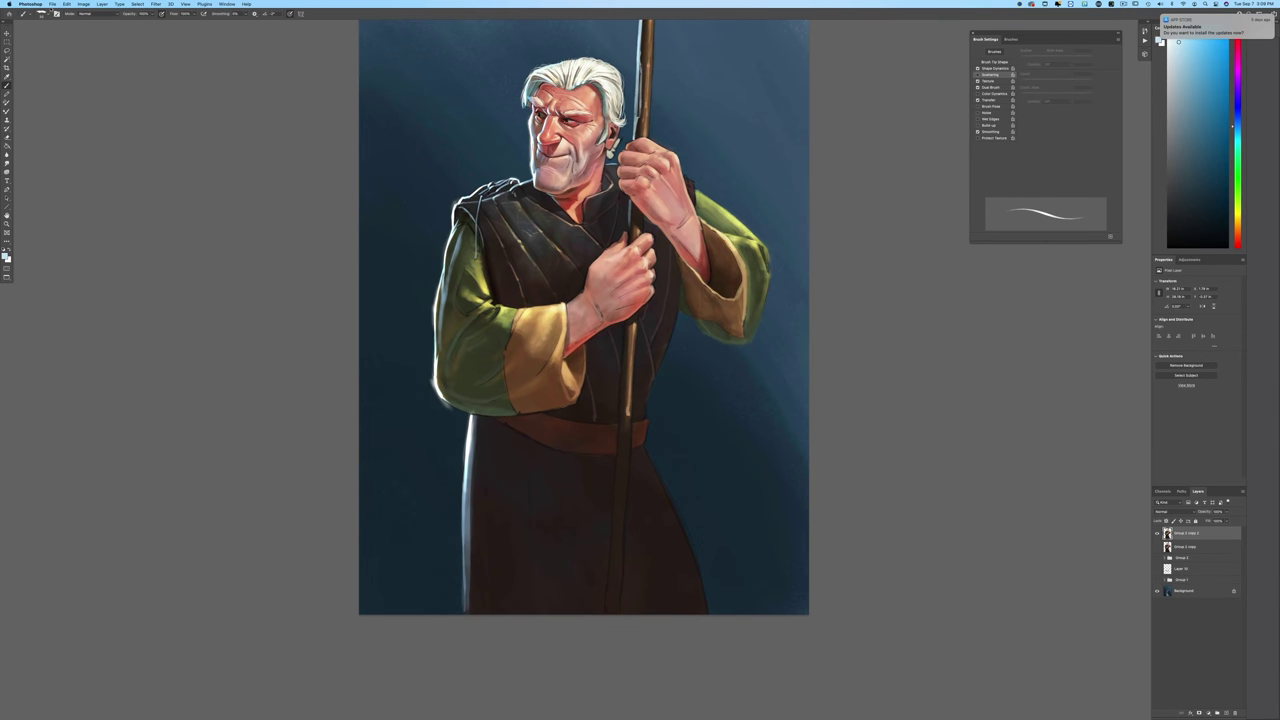
# Step: Start opening another file and search for "grunge" to reach the Grunge Texture folder
pyautogui.click(52, 5)
pyautogui.click(57, 24)
pyautogui.click(775, 102)
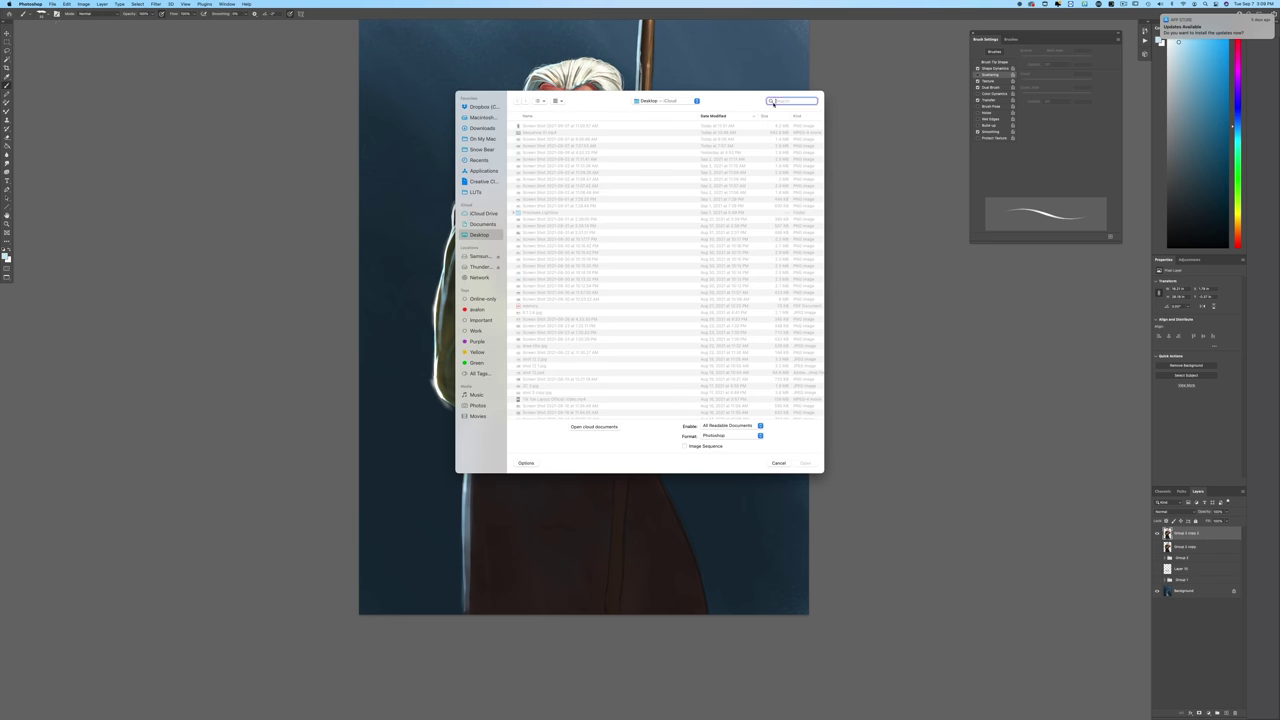
pyautogui.write('grunge')
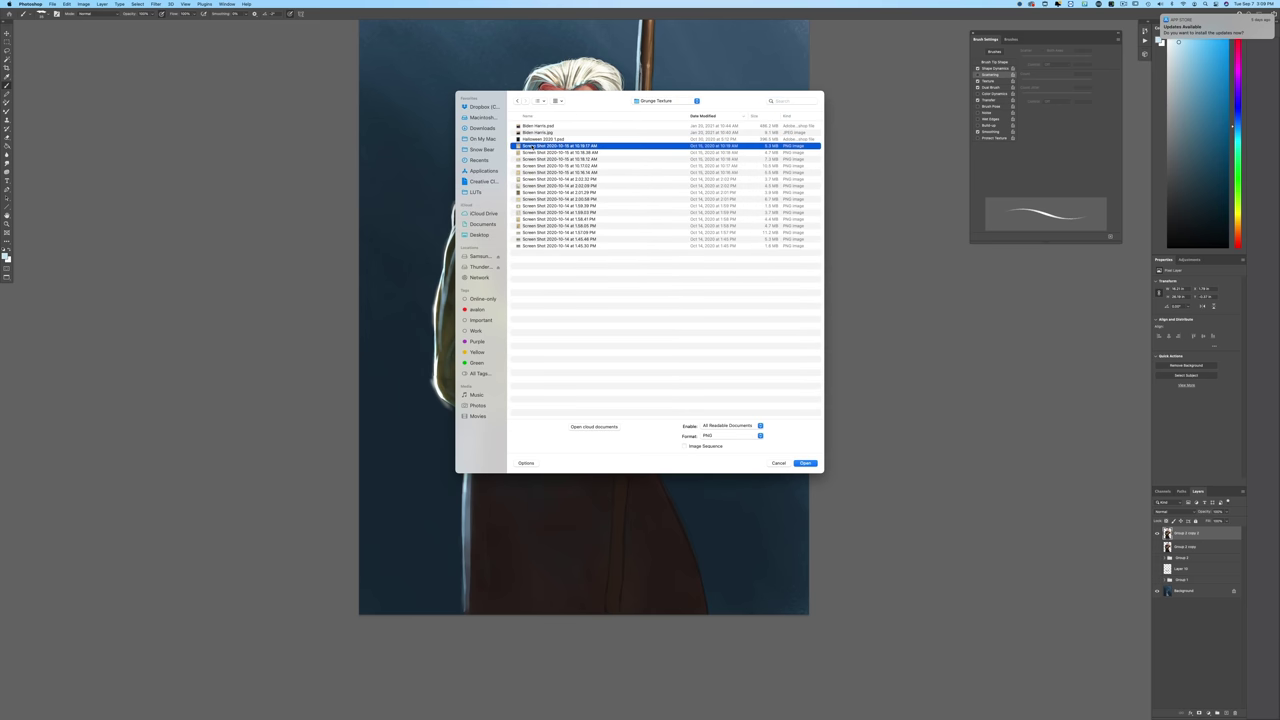
# Step: Preview several screenshots in the Grunge Texture folder and open the wide, brown-spotted parchment texture
pyautogui.press('space')
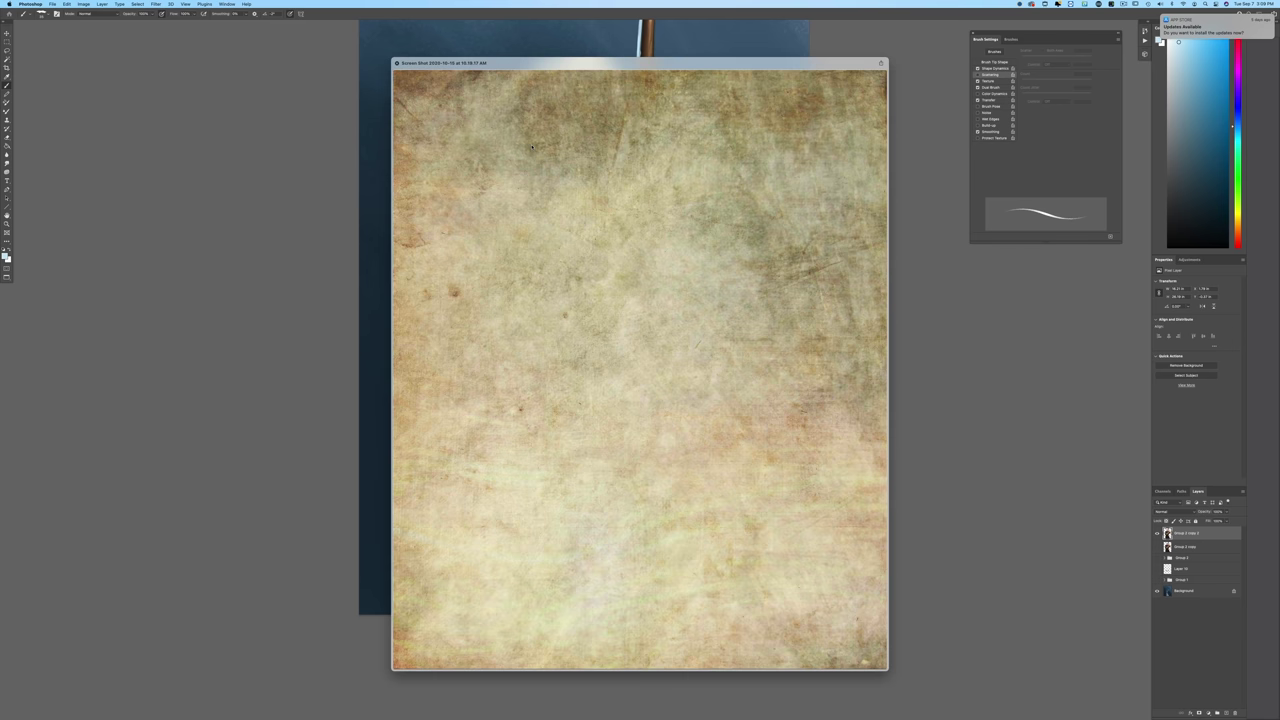
pyautogui.press('space')
pyautogui.click(534, 152)
pyautogui.press('space')
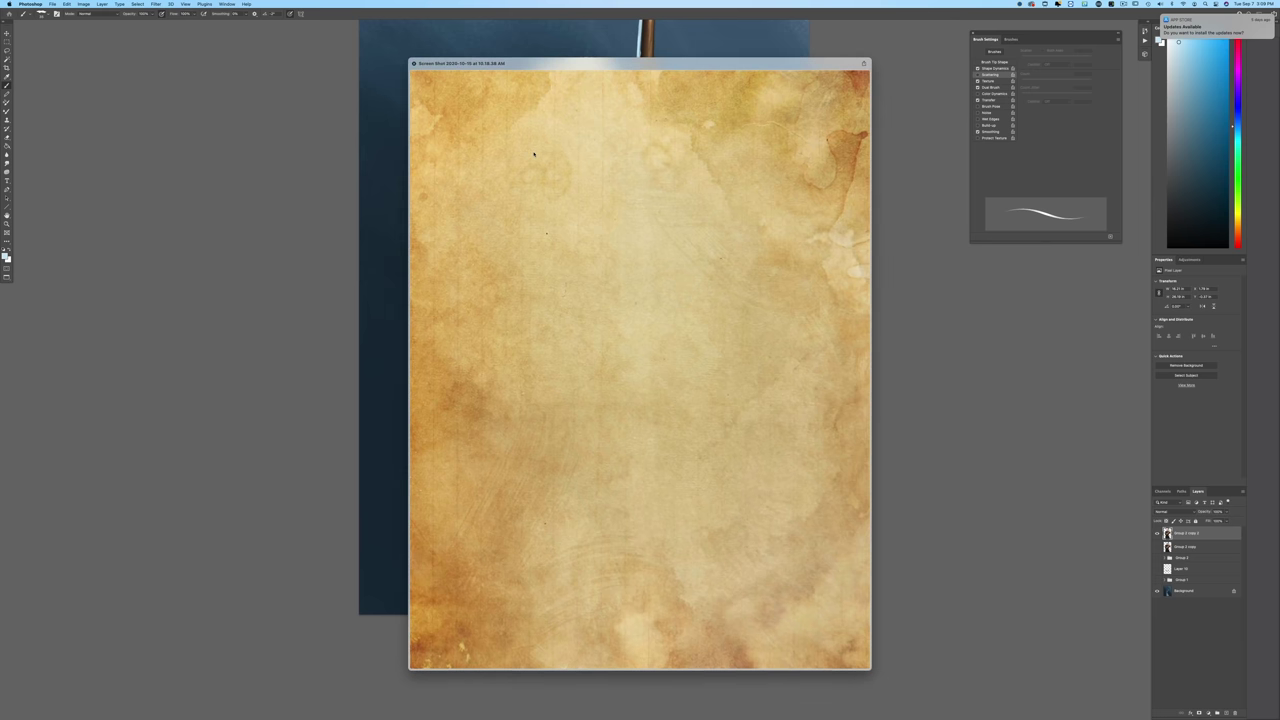
pyautogui.press('Up')
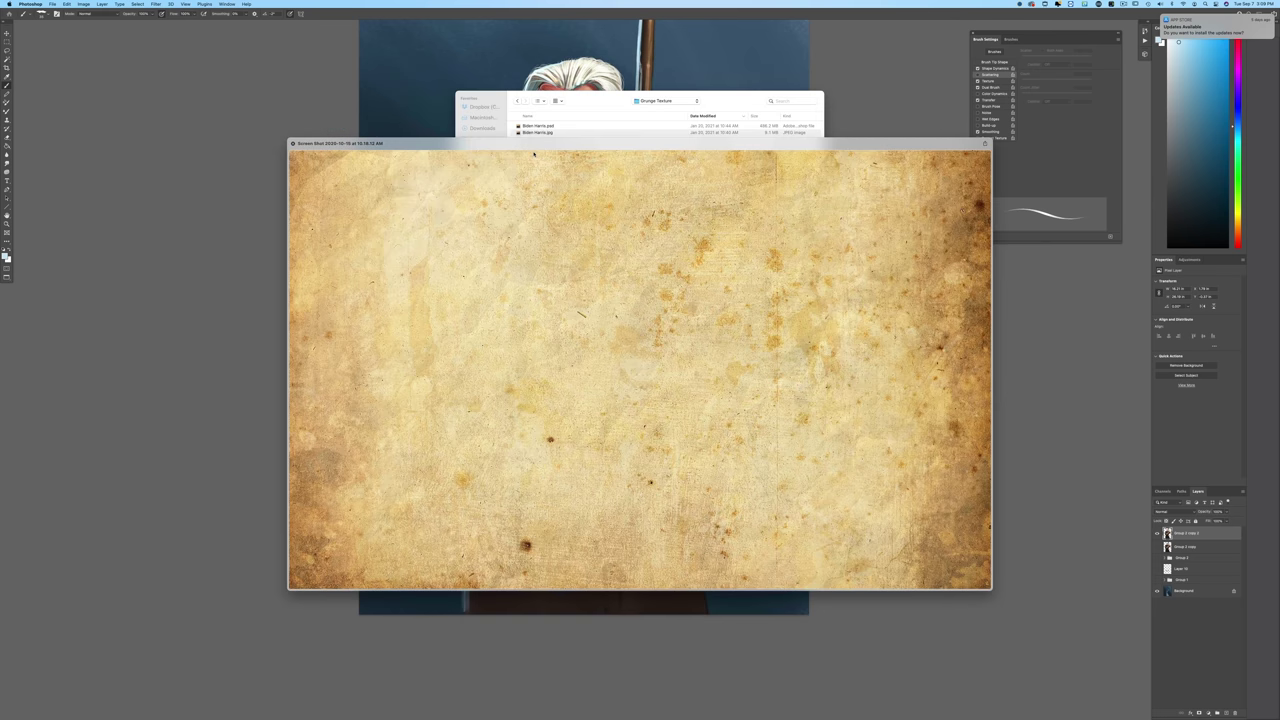
pyautogui.press('Up')
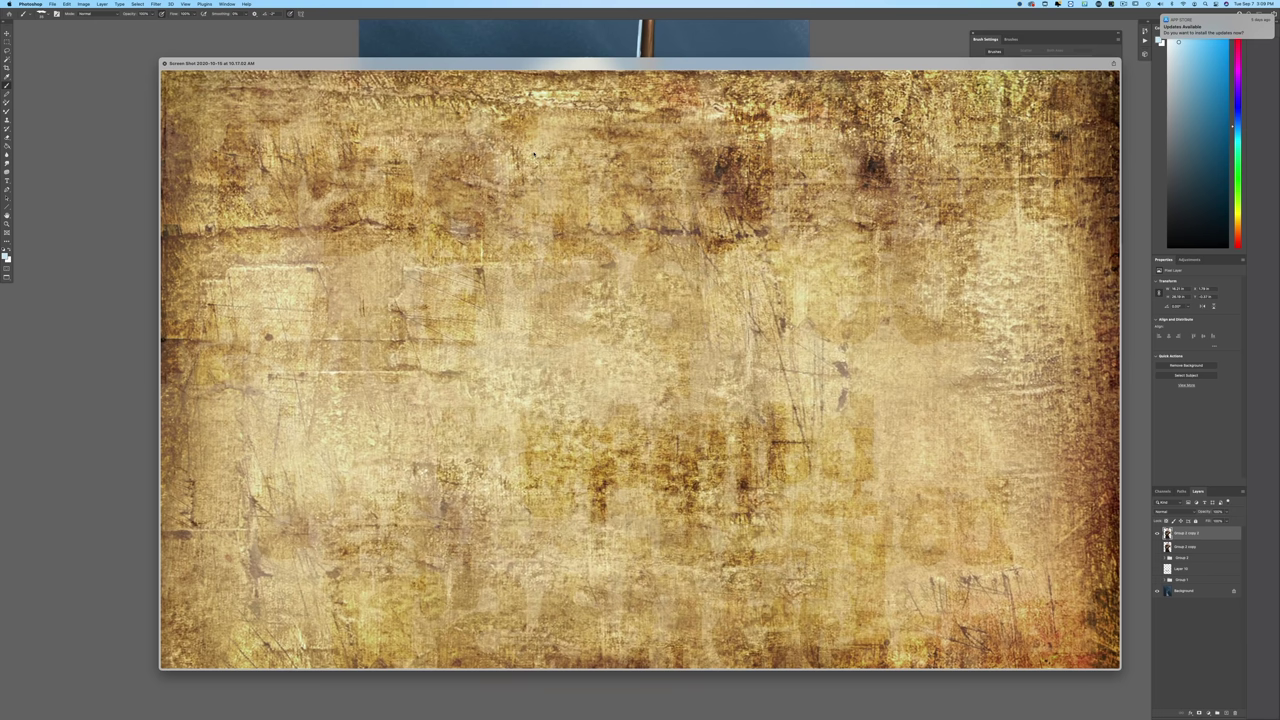
pyautogui.press('Up')
pyautogui.press('space')
pyautogui.click(800, 463)
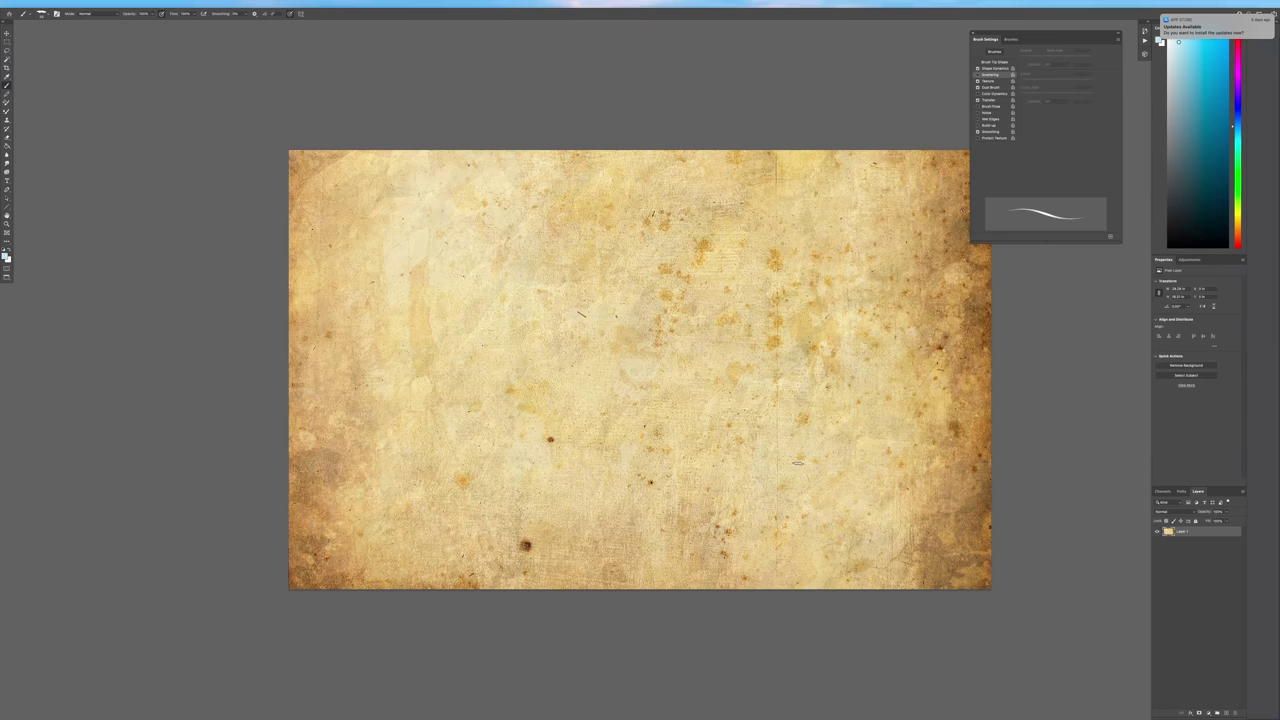
# Step: Show the texture and the painting in separate windows, and rotate the parchment image 90° clockwise
pyautogui.press('f')
pyautogui.press('f')
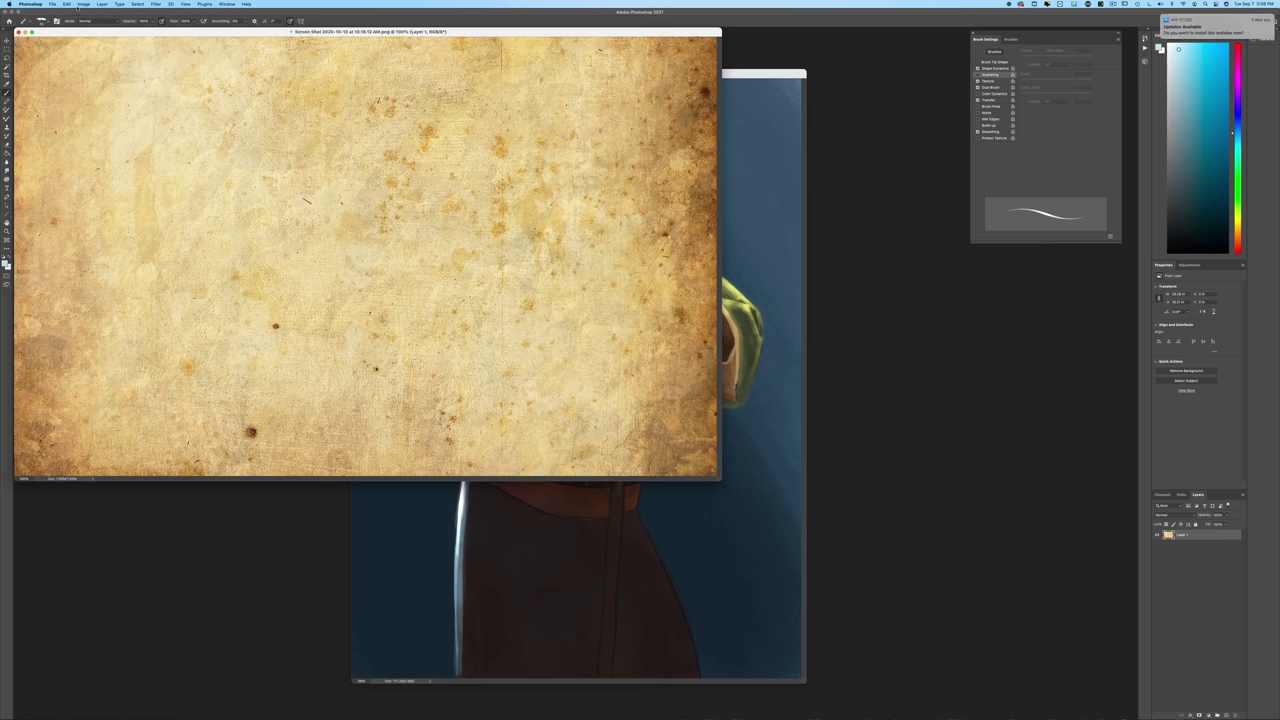
pyautogui.click(82, 5)
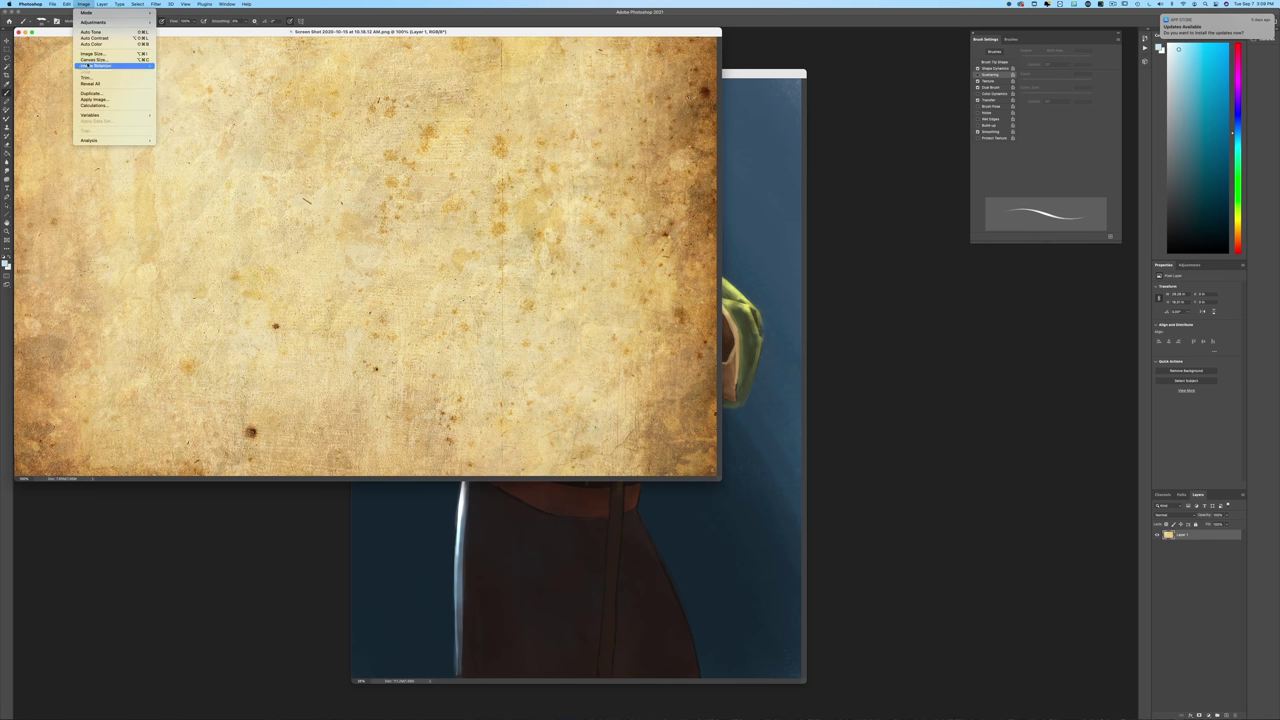
pyautogui.moveTo(123, 67)
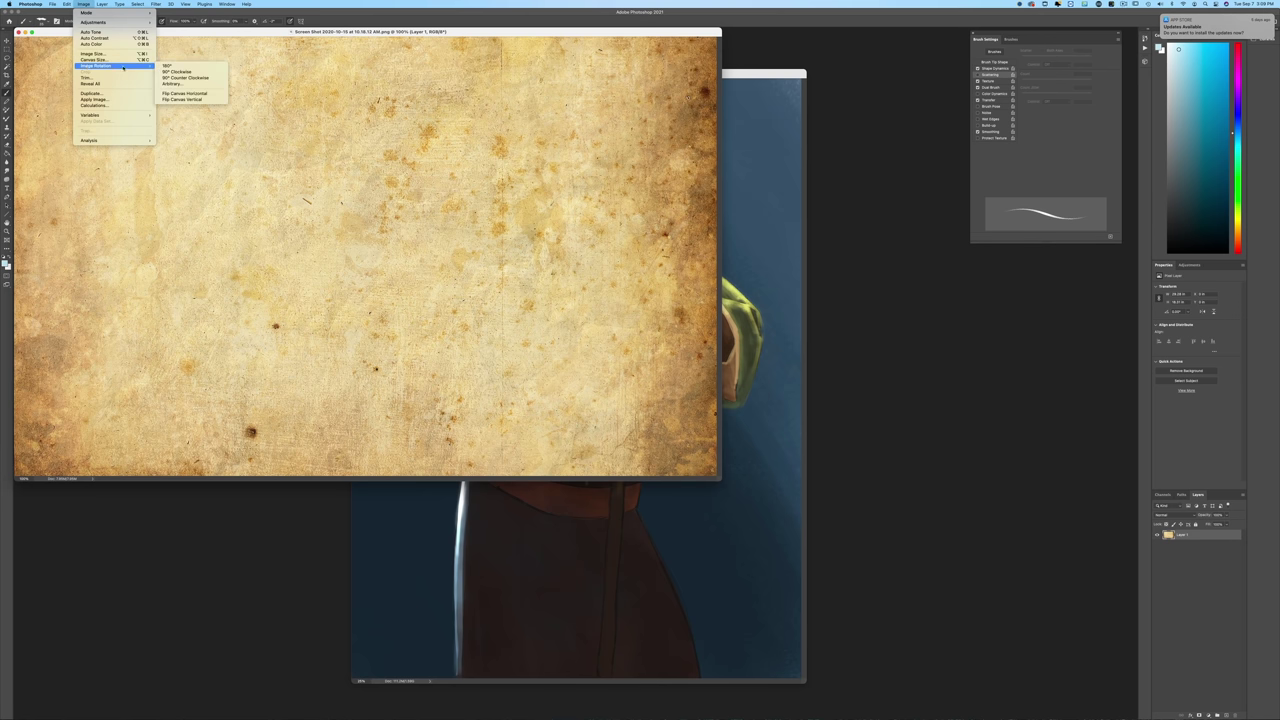
pyautogui.click(172, 72)
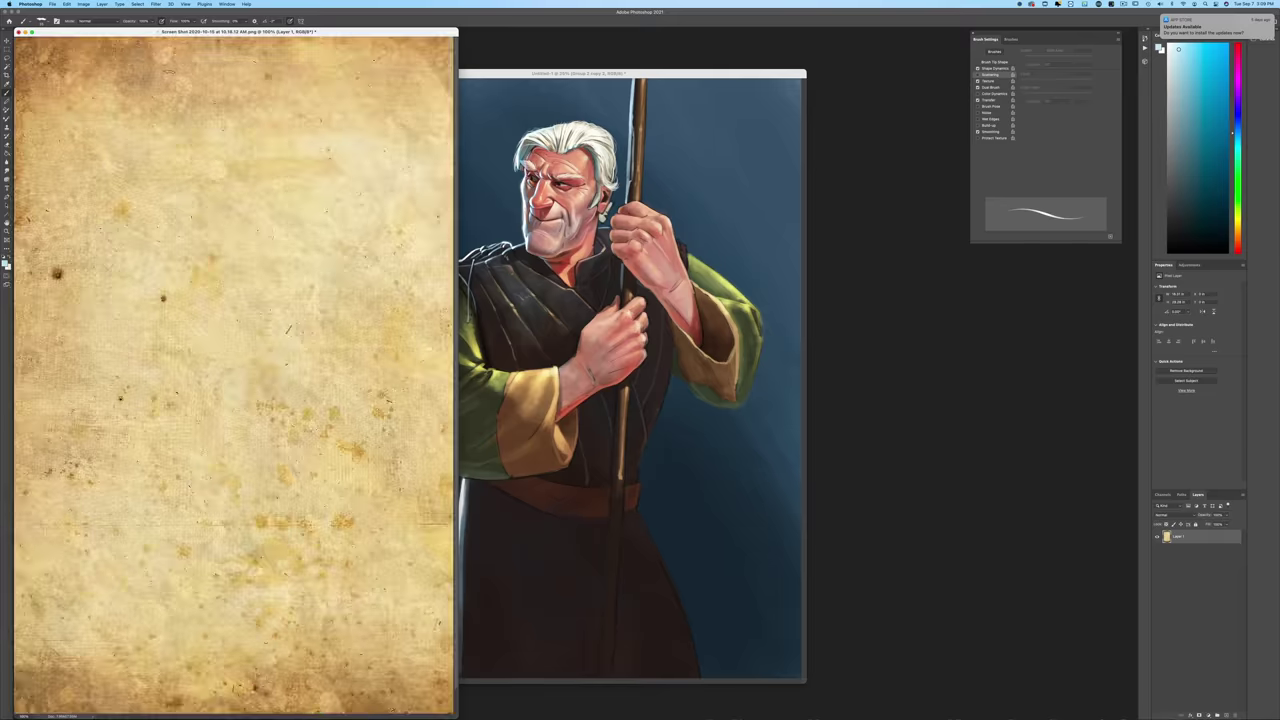
# Step: Move the parchment texture into the painting as the top layer and set its blend mode to Multiply
pyautogui.press('v')
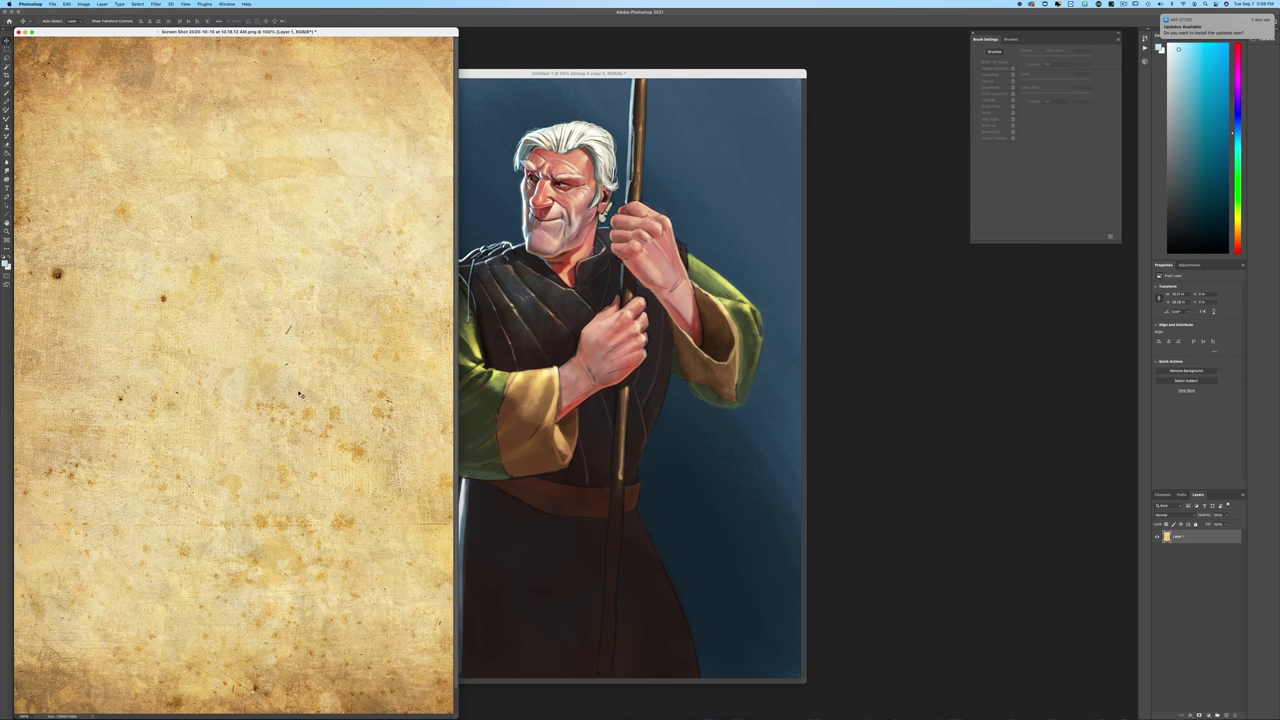
pyautogui.moveTo(300, 393); pyautogui.dragTo(601, 430)
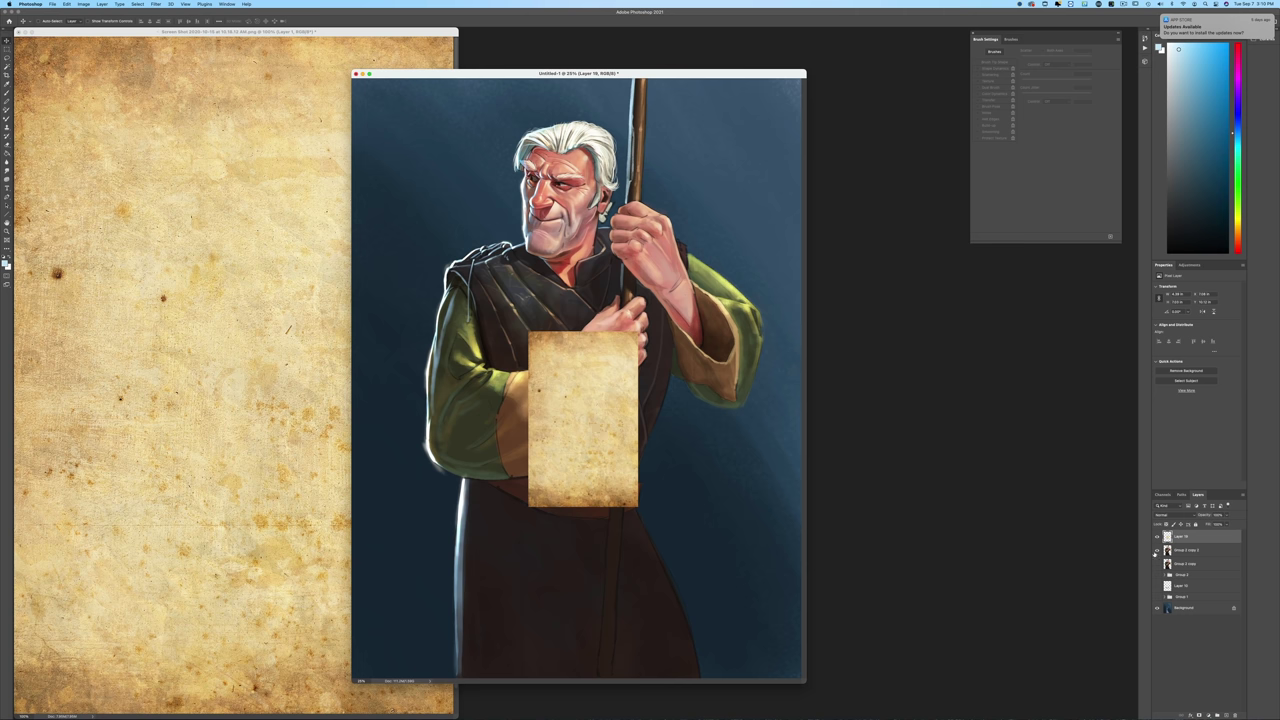
pyautogui.click(1162, 515)
pyautogui.click(1160, 541)
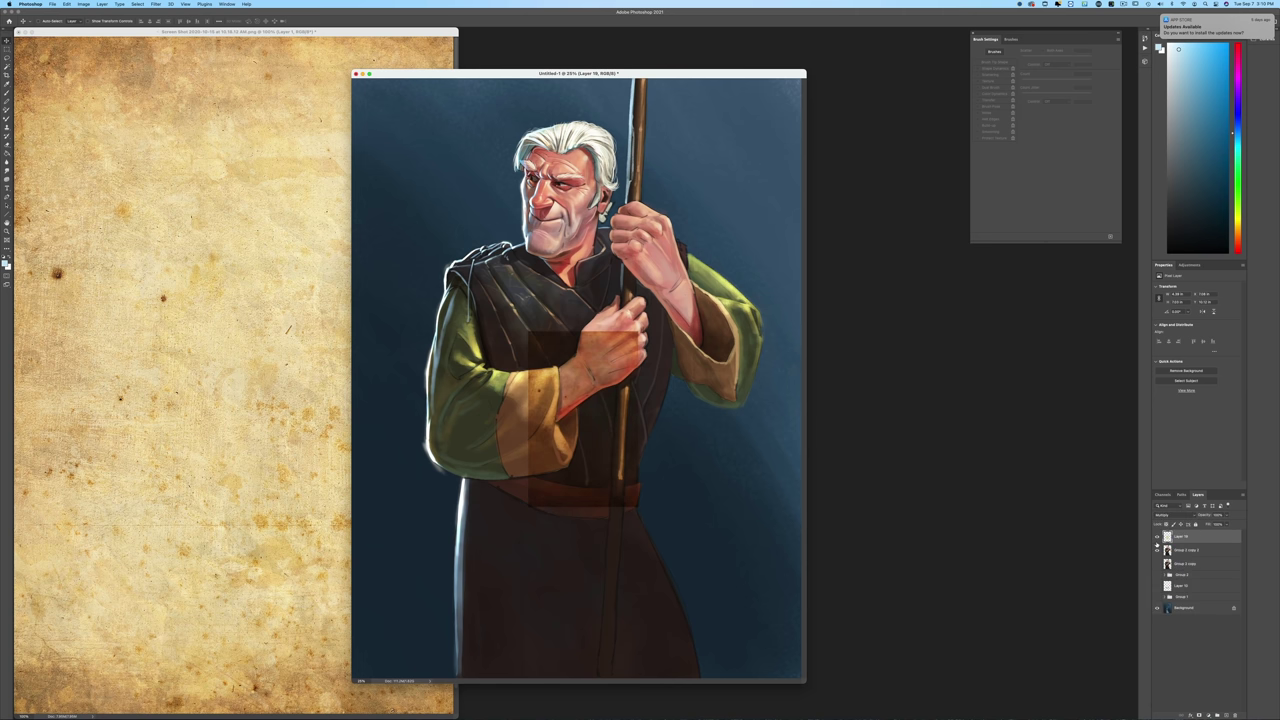
# Step: View the painting full screen and stretch the parchment texture layer to cover the whole canvas
pyautogui.press('f')
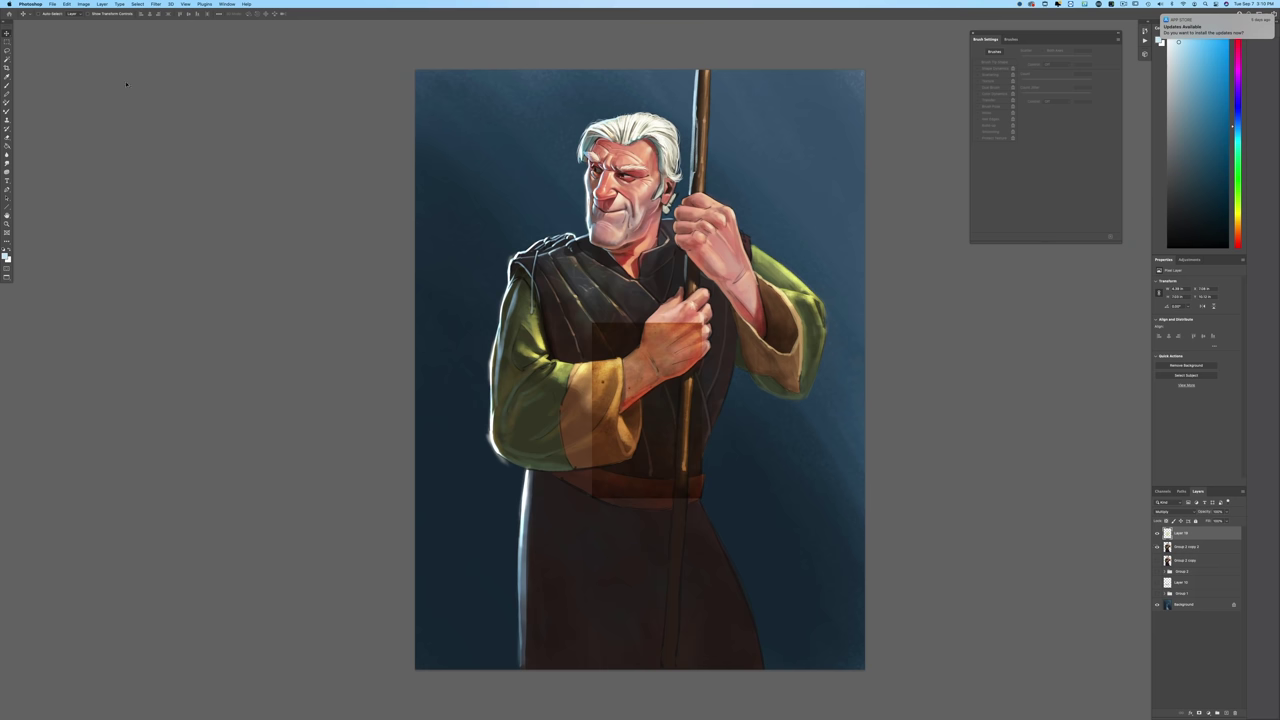
pyautogui.click(67, 4)
pyautogui.click(100, 130)
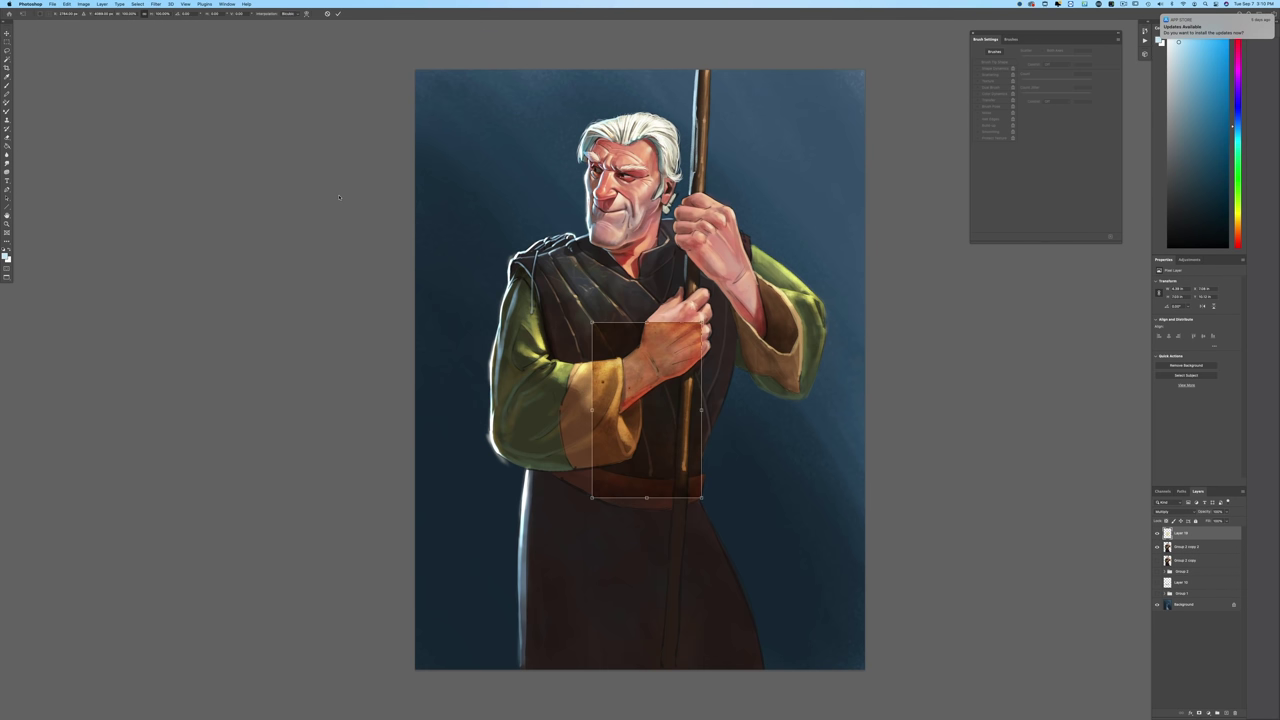
pyautogui.moveTo(592, 322); pyautogui.dragTo(428, 97)
pyautogui.moveTo(721, 540); pyautogui.dragTo(822, 657)
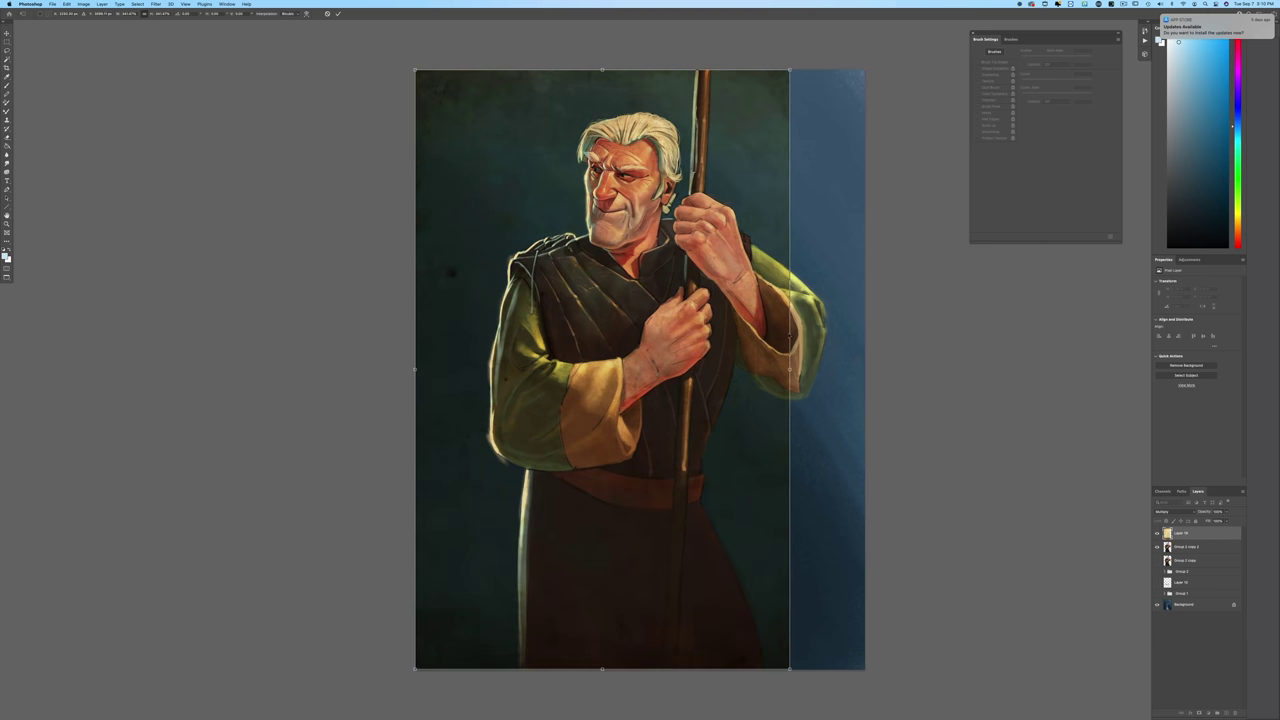
pyautogui.moveTo(790, 369); pyautogui.dragTo(865, 370)
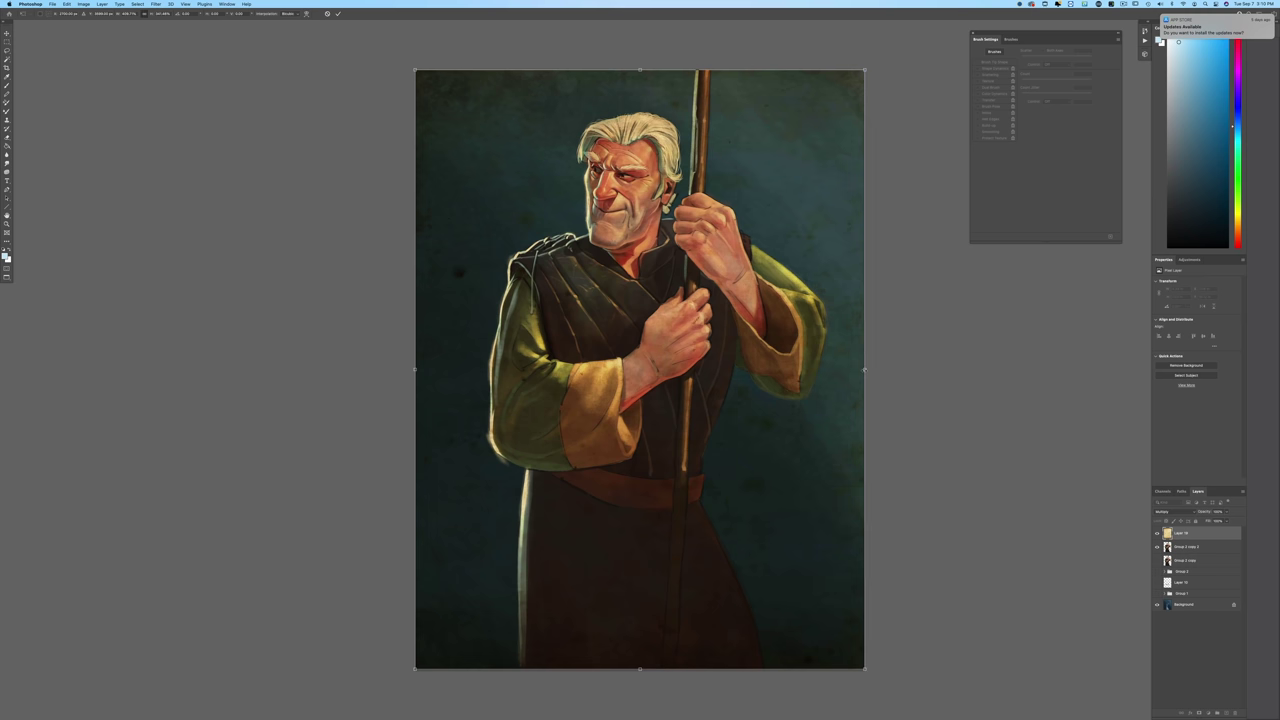
pyautogui.press('Return')
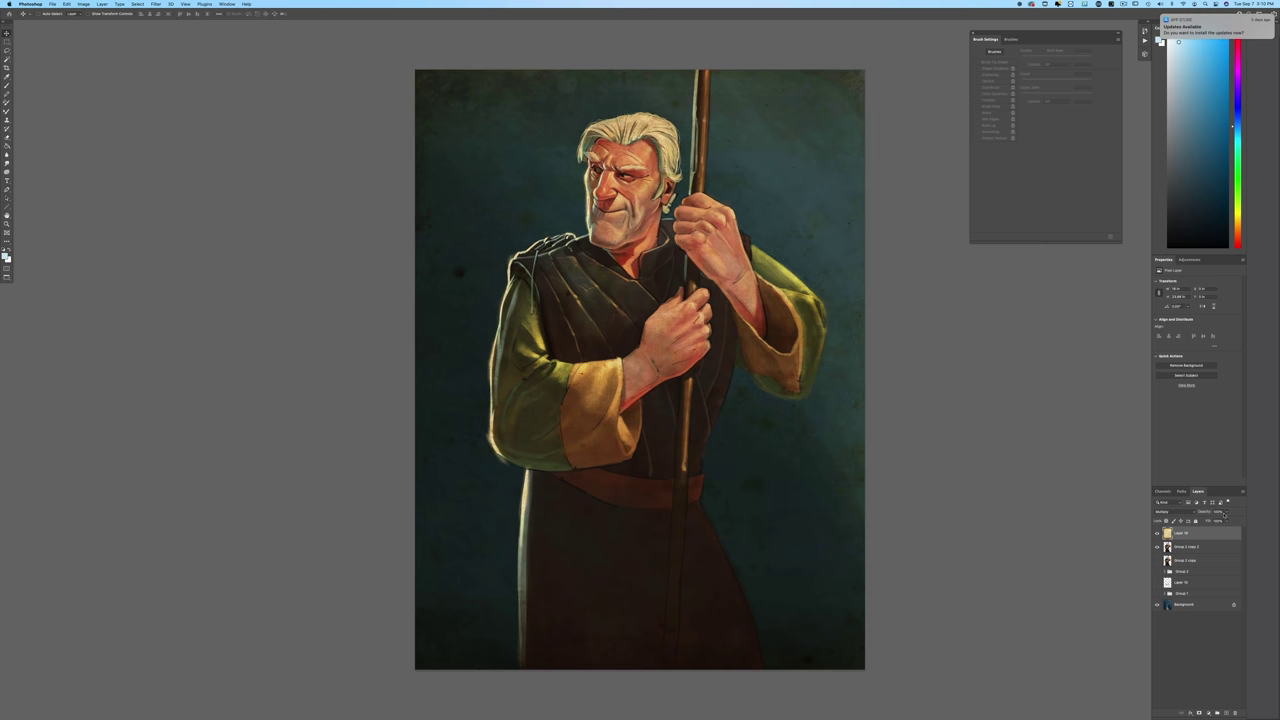
# Step: Lower the parchment texture layer's opacity to around half and reduce its saturation with a Hue/Saturation adjustment
pyautogui.click(1226, 512)
pyautogui.moveTo(1227, 521); pyautogui.dragTo(1215, 521)
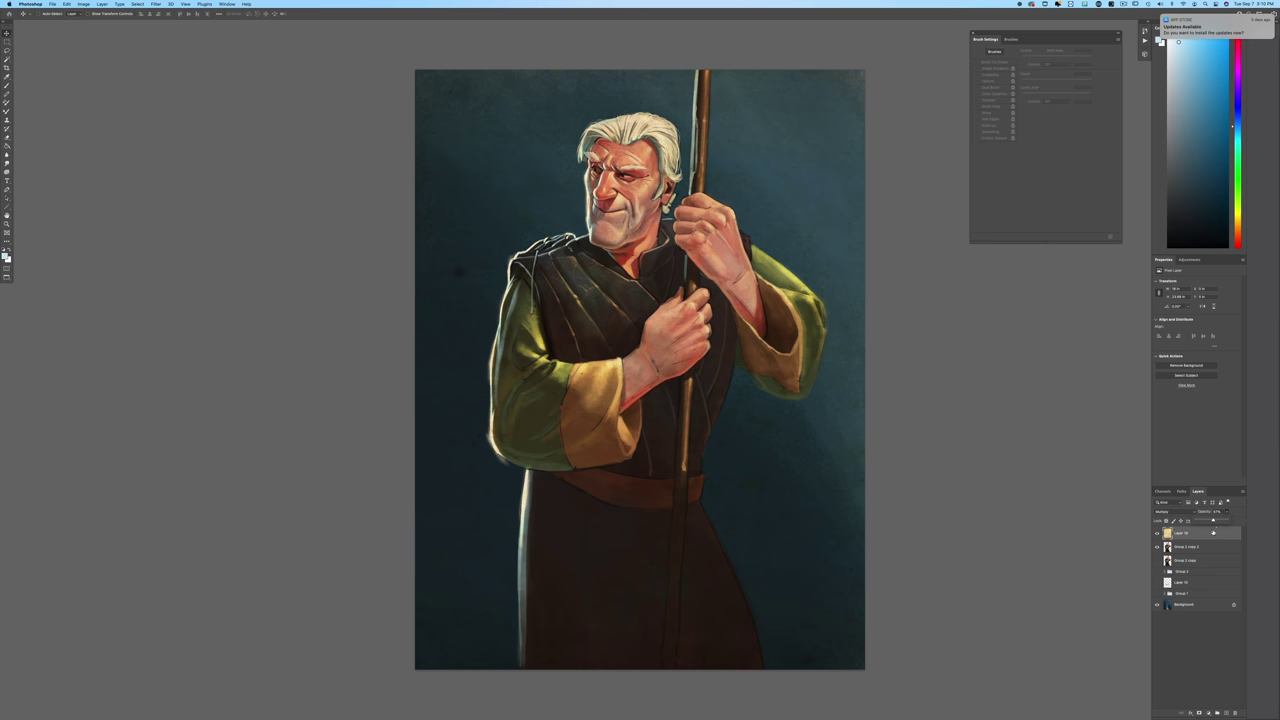
pyautogui.click(84, 5)
pyautogui.moveTo(120, 29)
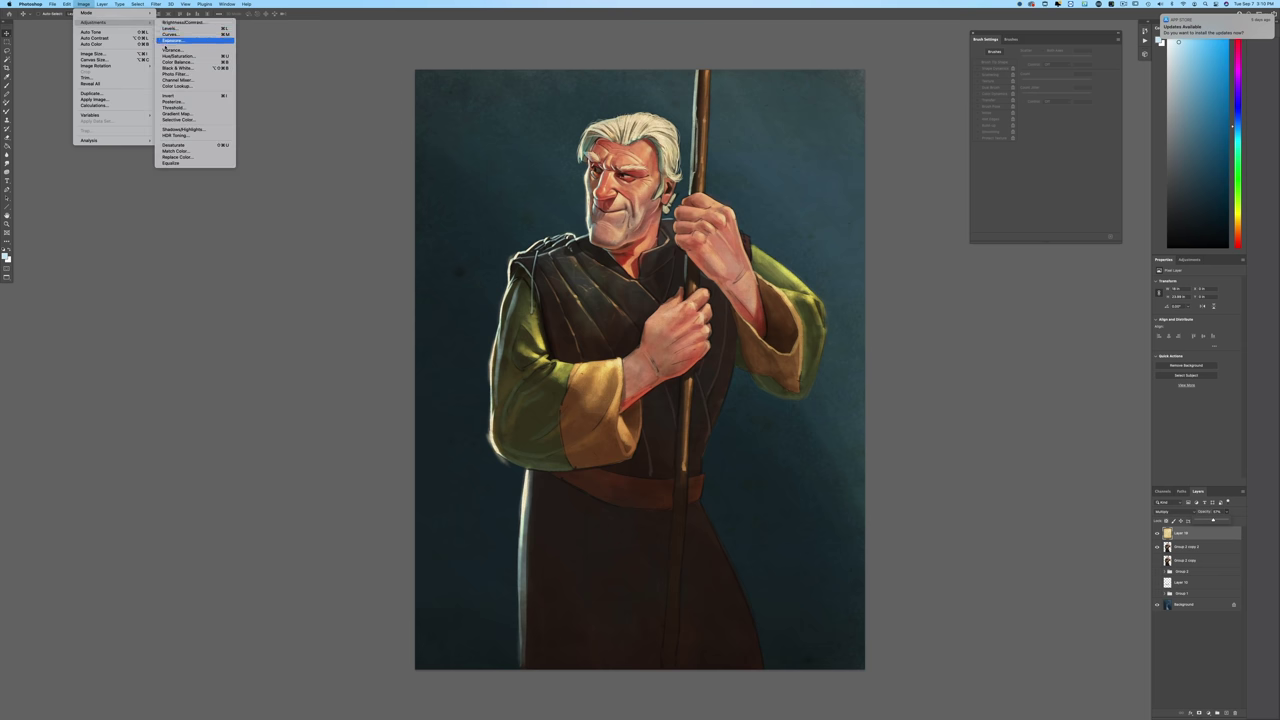
pyautogui.click(170, 53)
pyautogui.moveTo(124, 131); pyautogui.dragTo(112, 132)
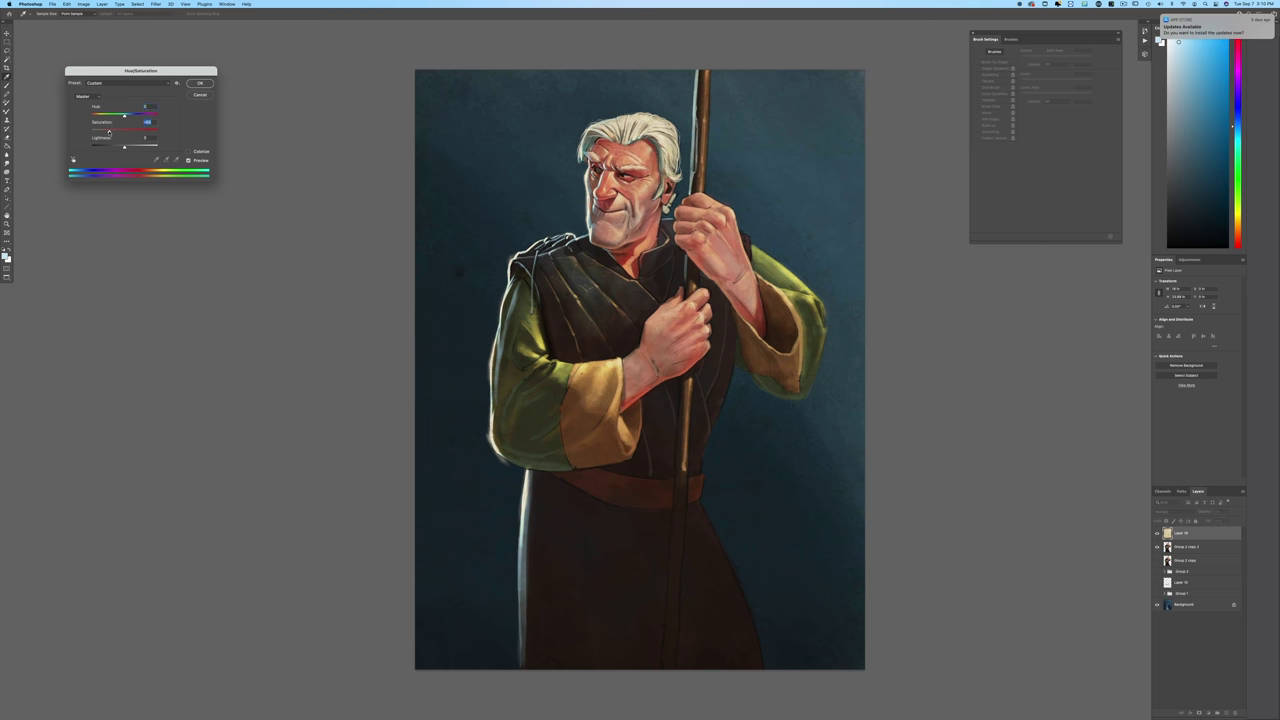
pyautogui.click(200, 83)
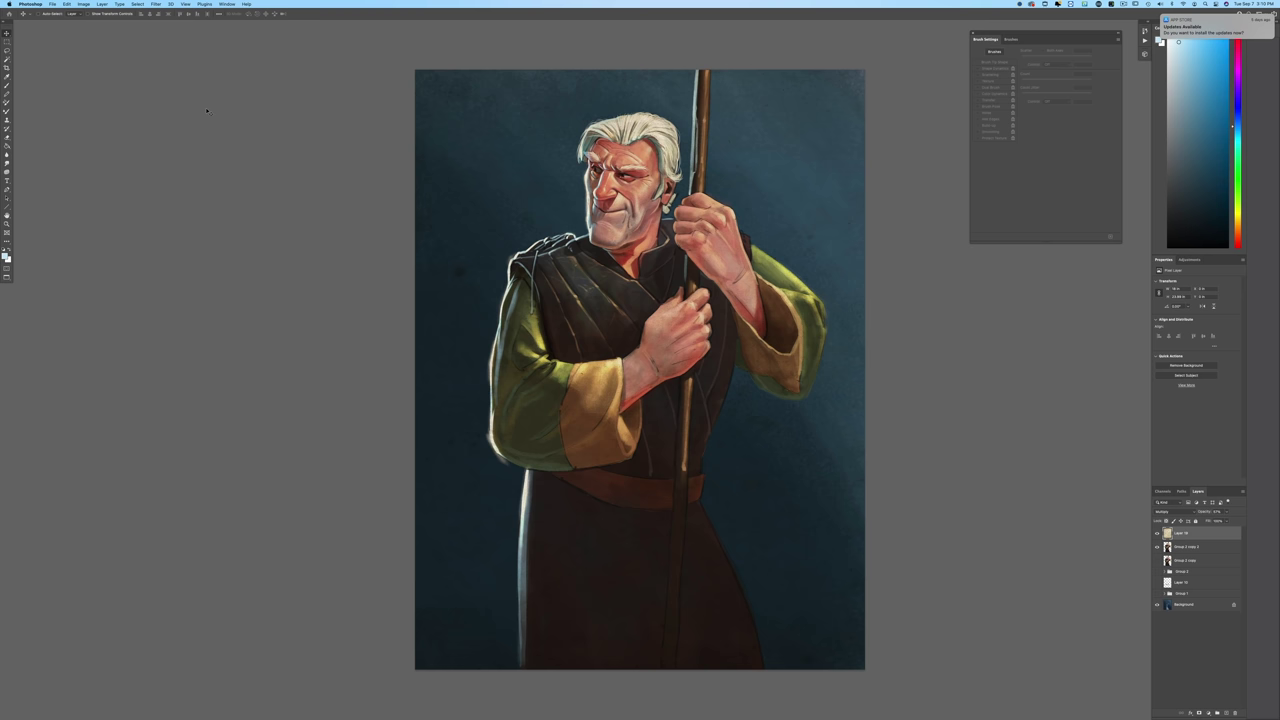
# Step: Apply an Exposure adjustment to the parchment texture layer, raising the exposure slightly and lowering the gamma correction to strengthen the grunge
pyautogui.click(83, 4)
pyautogui.moveTo(100, 22)
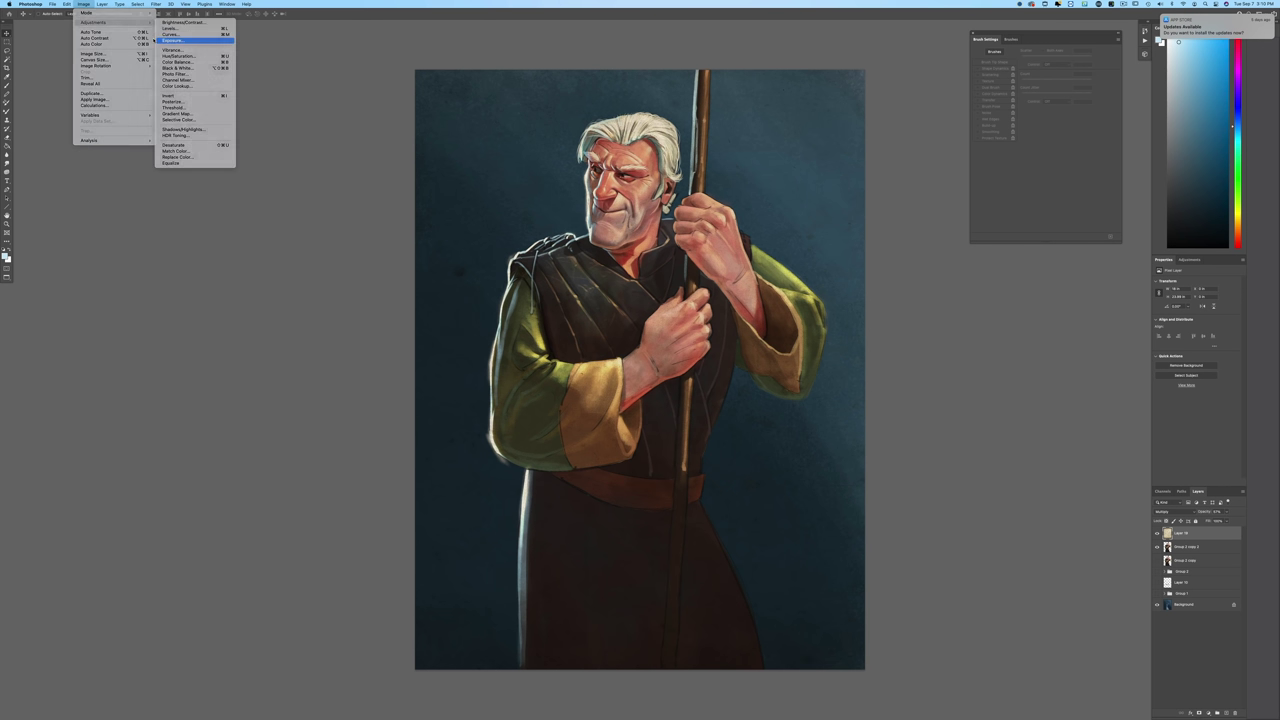
pyautogui.click(172, 40)
pyautogui.moveTo(282, 507); pyautogui.dragTo(283, 476)
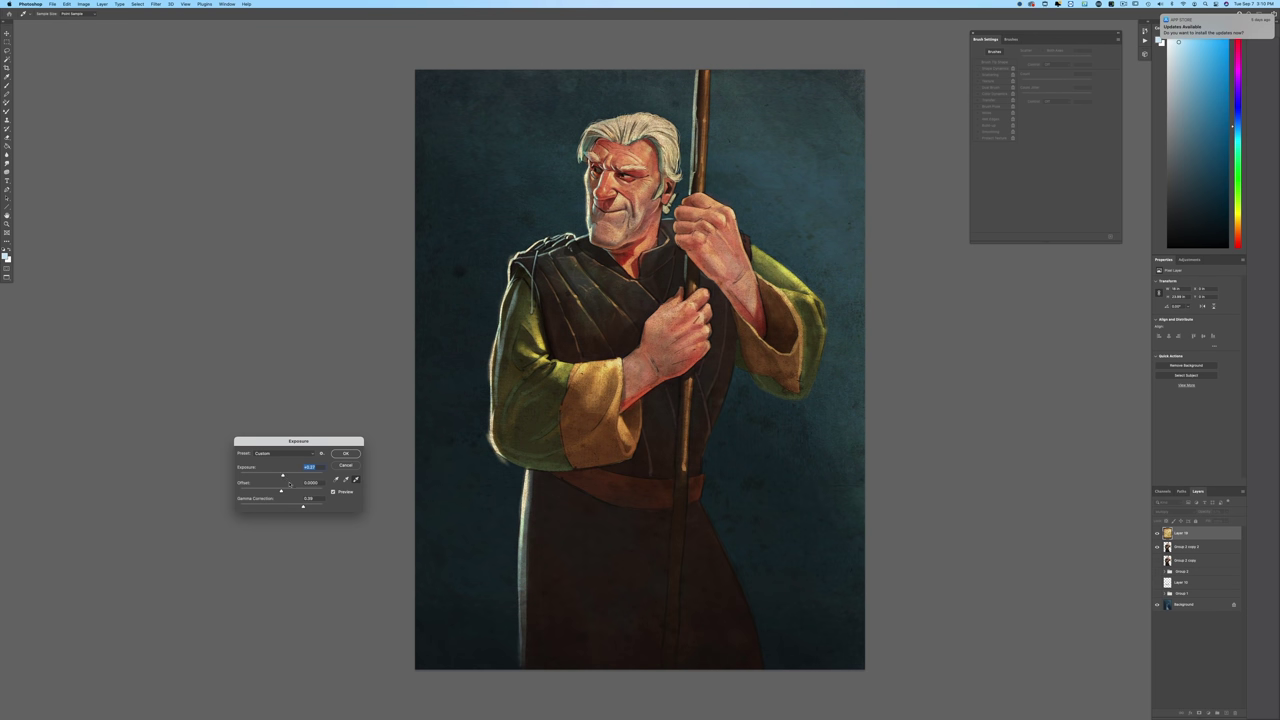
pyautogui.click(343, 454)
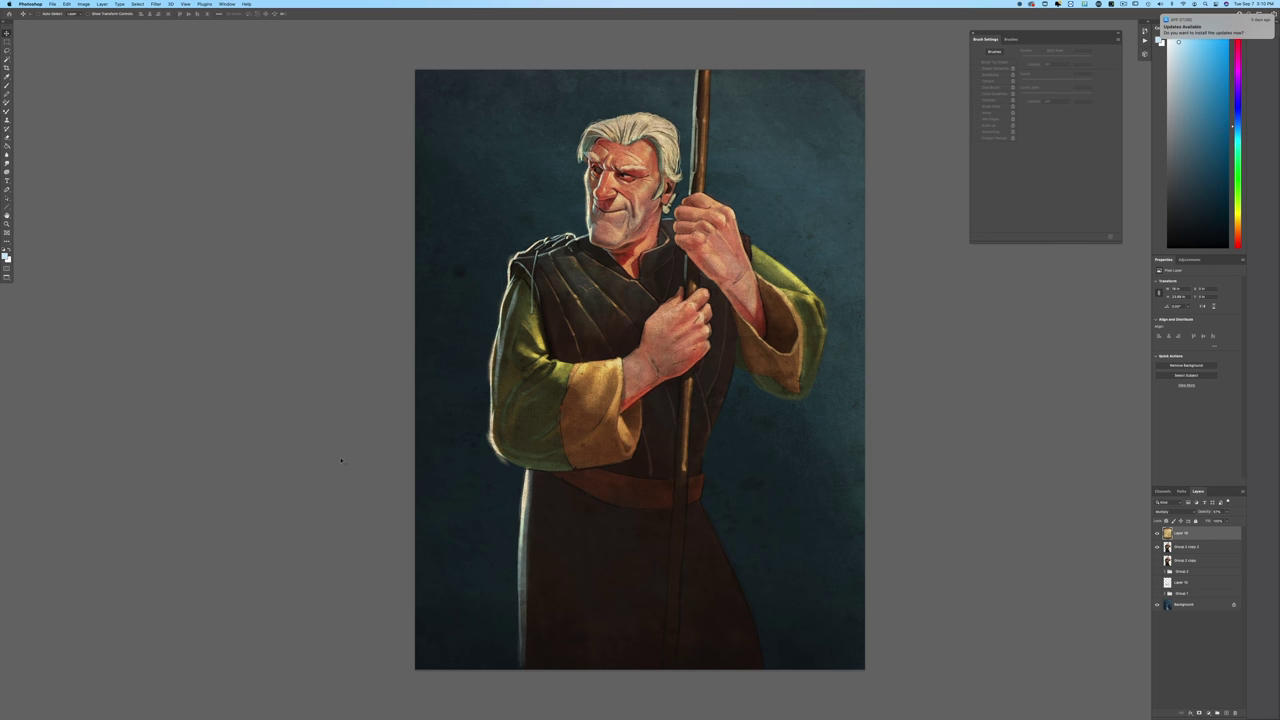
# Step: Erase the parchment texture over the man's face, hair and neckline using the Soft Round Pressure Opacity brush
pyautogui.press('super+equal')
pyautogui.scroll(5, 206, 420)
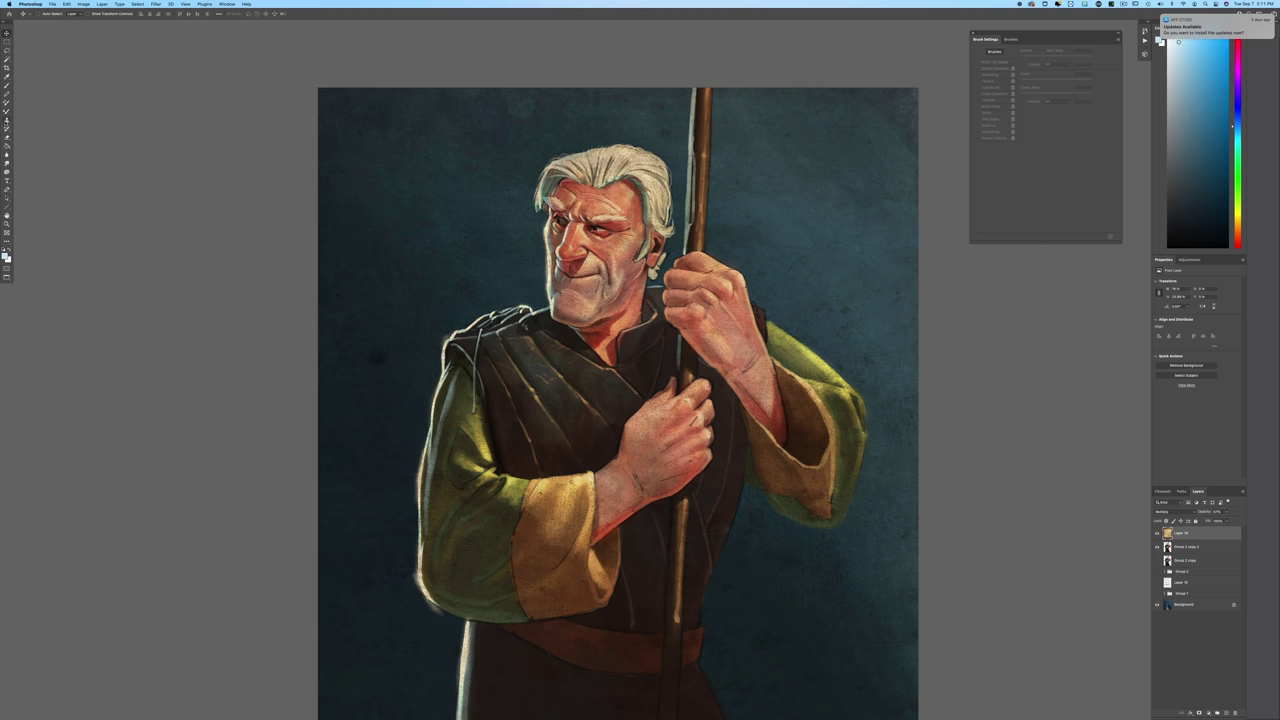
pyautogui.click(7, 127)
pyautogui.click(41, 13)
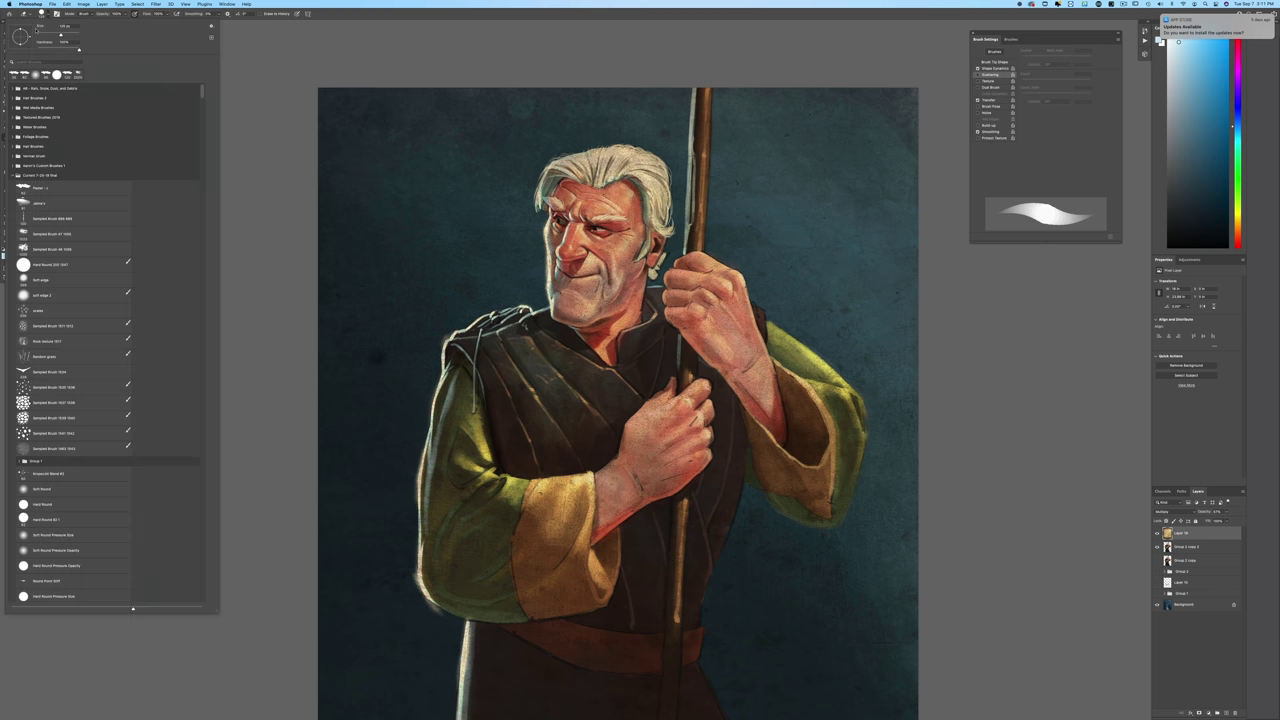
pyautogui.click(54, 550)
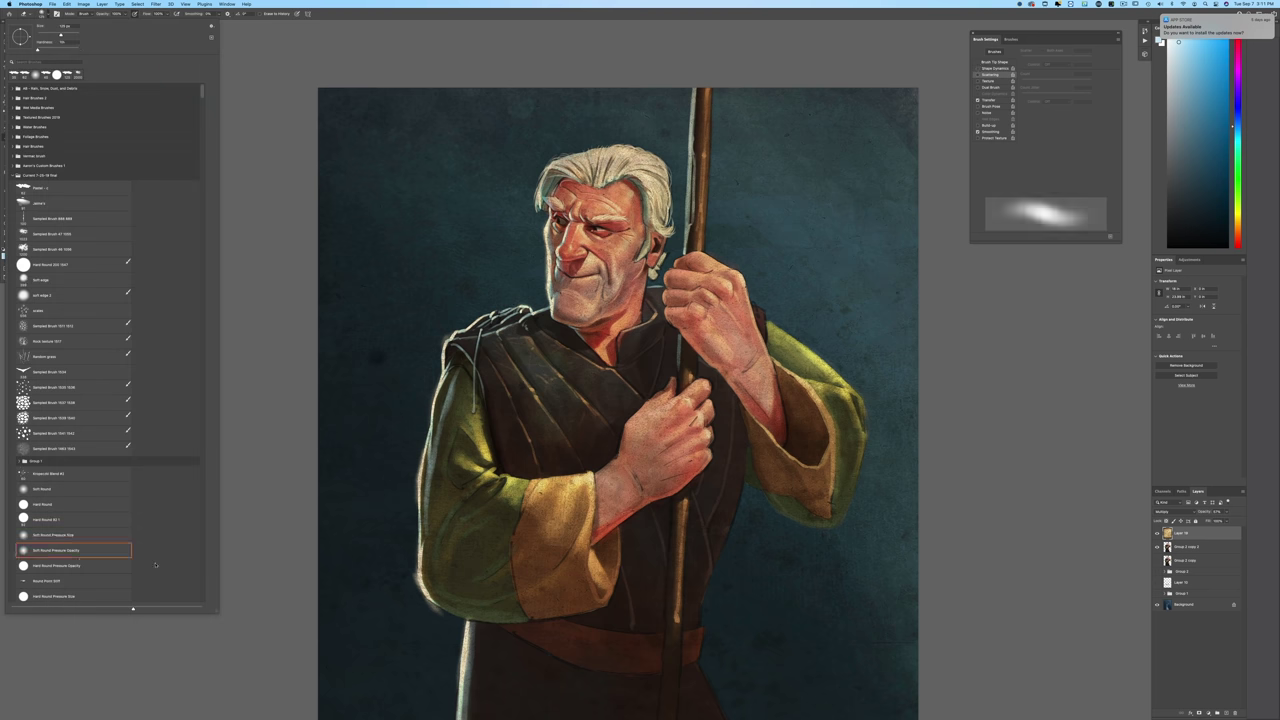
pyautogui.click(570, 268)
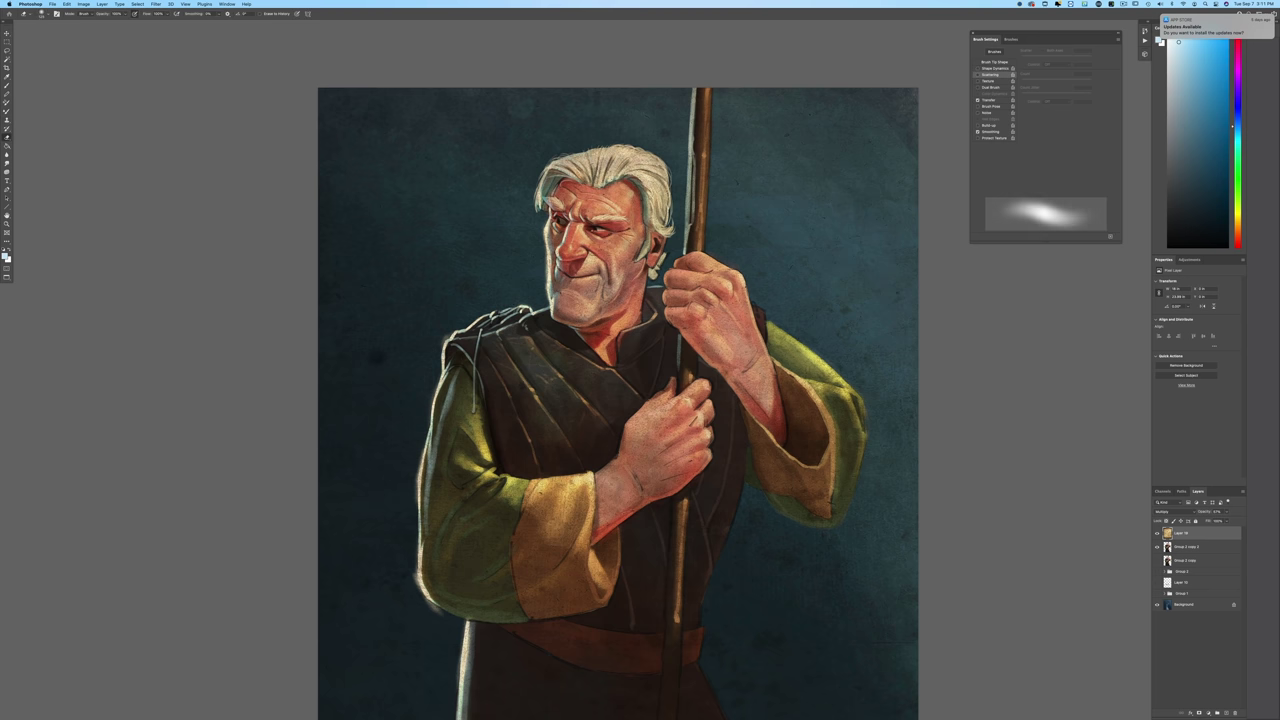
pyautogui.moveTo(656, 208)
pyautogui.mouseDown()
pyautogui.moveTo(650, 168)
pyautogui.moveTo(649, 230)
pyautogui.moveTo(612, 170)
pyautogui.moveTo(560, 172)
pyautogui.moveTo(556, 205)
pyautogui.moveTo(612, 236)
pyautogui.moveTo(598, 270)
pyautogui.moveTo(556, 236)
pyautogui.moveTo(562, 272)
pyautogui.moveTo(625, 305)
pyautogui.moveTo(565, 315)
pyautogui.mouseUp()
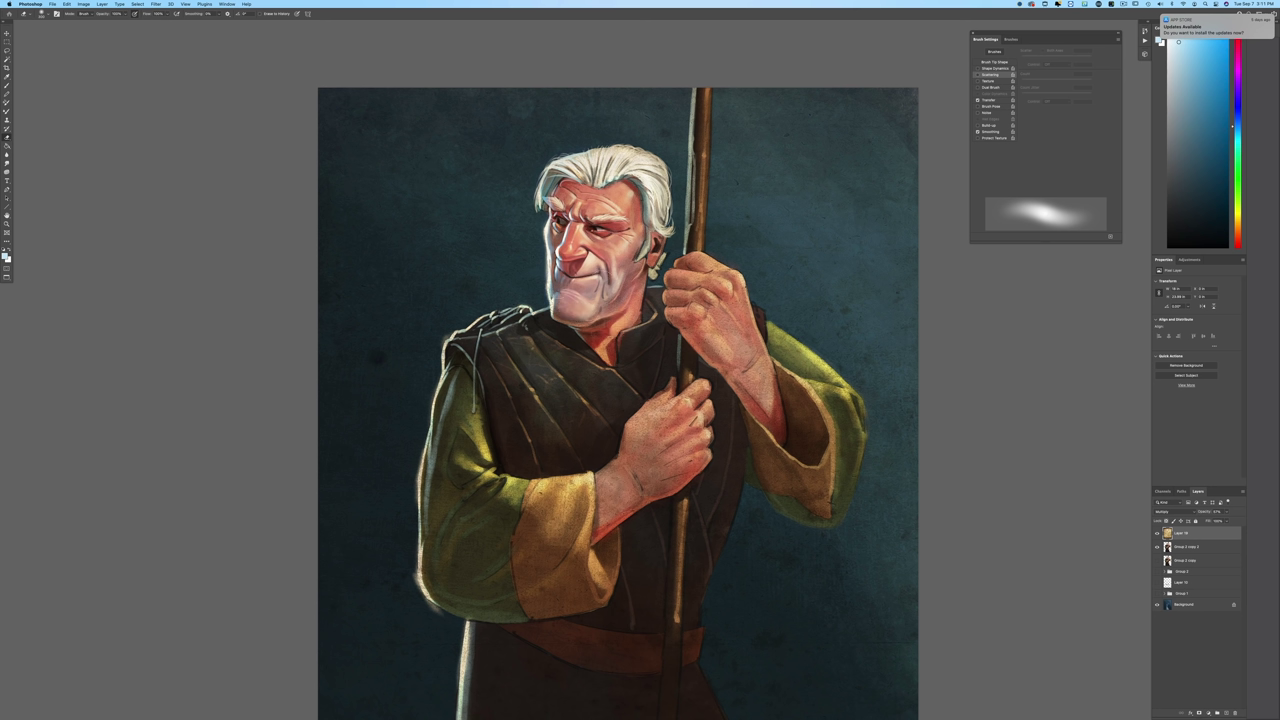
pyautogui.moveTo(605, 352); pyautogui.dragTo(597, 344)
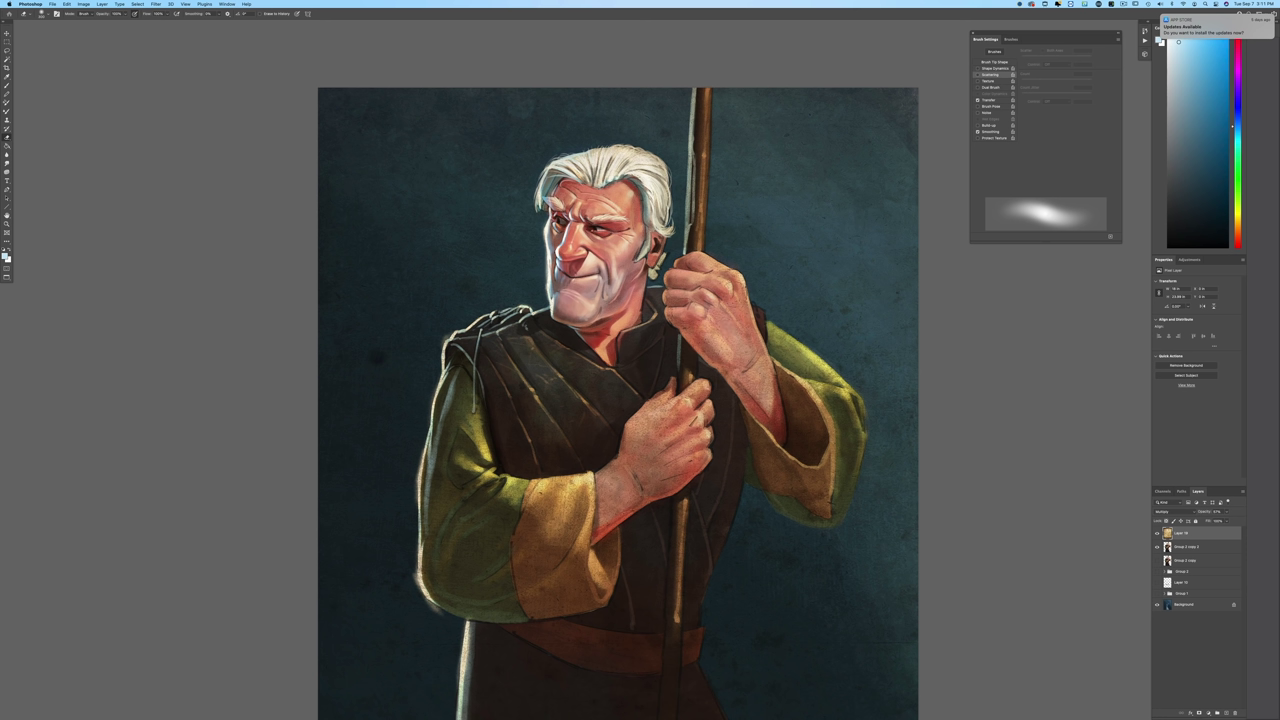
# Step: Erase the parchment texture over both hands, the wrists and the lit folds of the front sleeve
pyautogui.moveTo(753, 374); pyautogui.dragTo(768, 409)
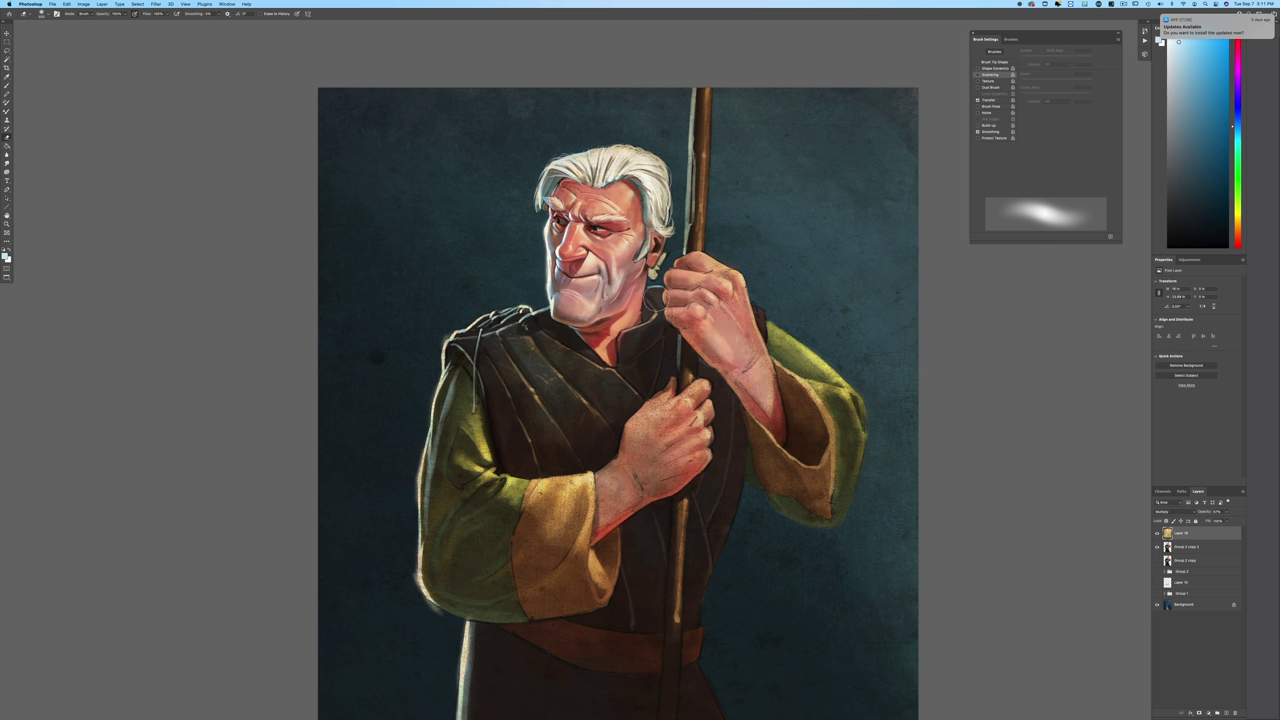
pyautogui.moveTo(668, 414); pyautogui.dragTo(652, 450)
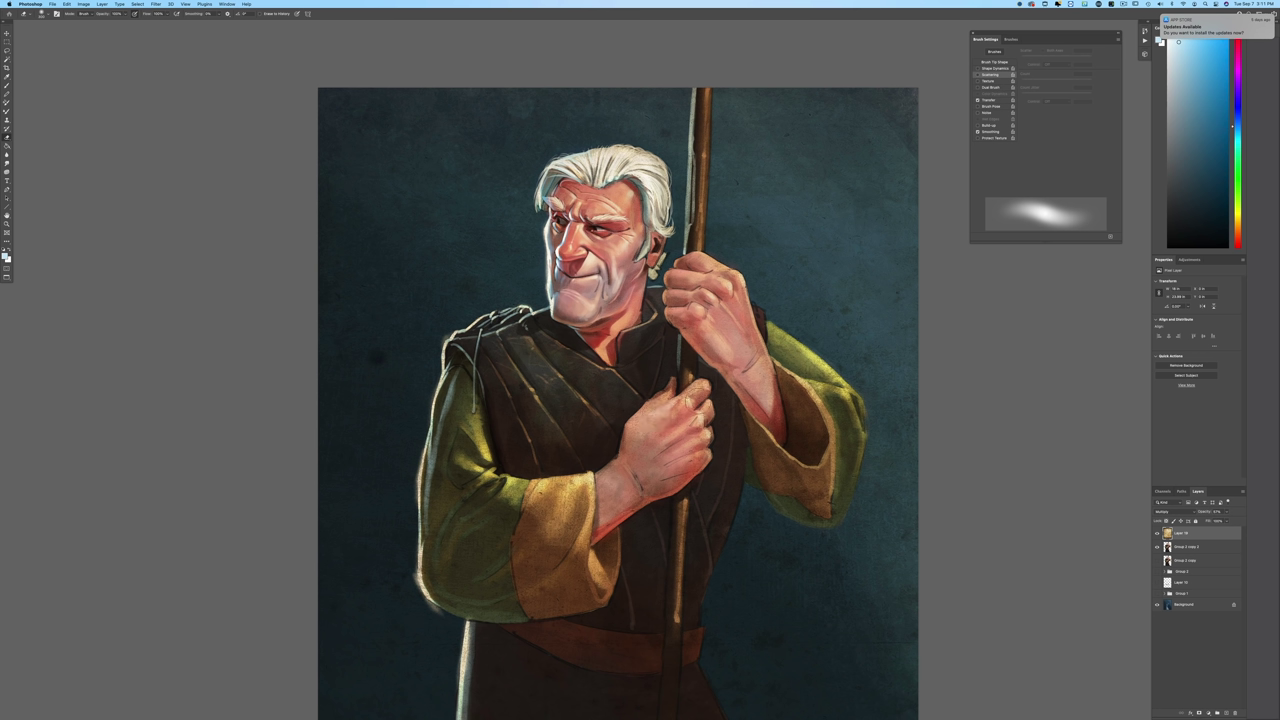
pyautogui.moveTo(704, 400)
pyautogui.mouseDown()
pyautogui.moveTo(695, 416)
pyautogui.moveTo(663, 408)
pyautogui.moveTo(650, 426)
pyautogui.mouseUp()
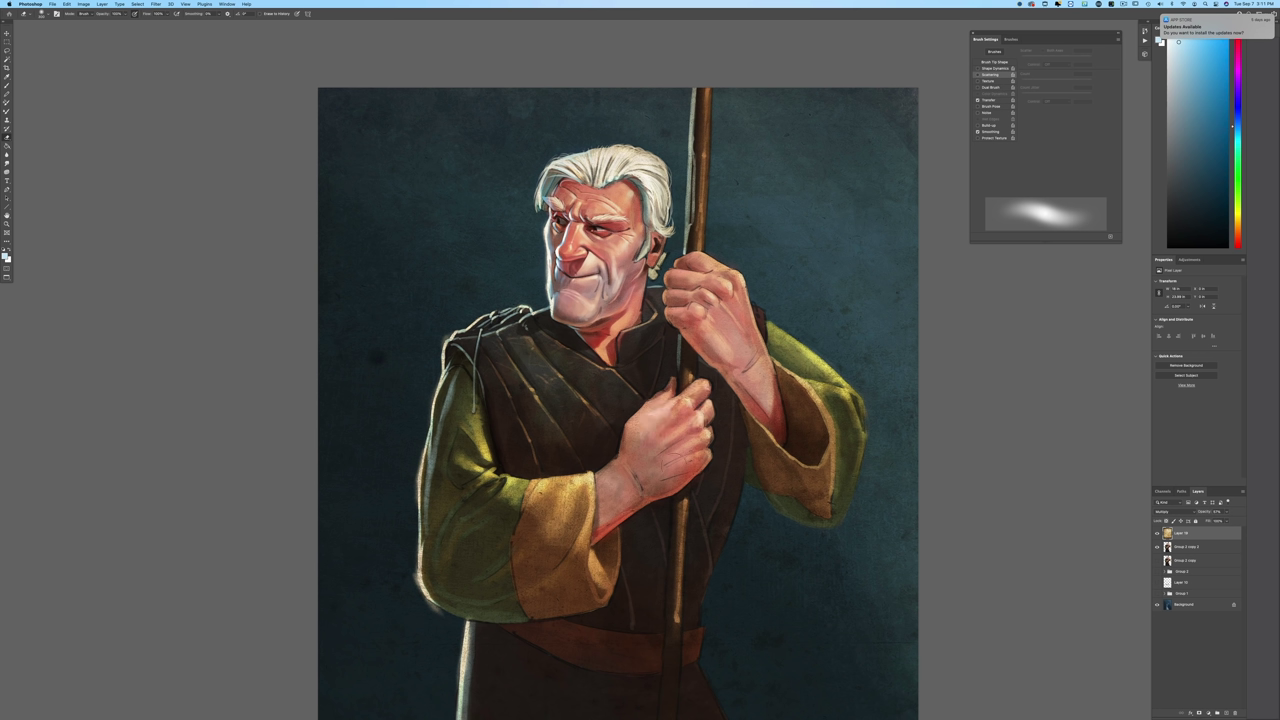
pyautogui.moveTo(574, 480)
pyautogui.mouseDown()
pyautogui.moveTo(540, 492)
pyautogui.moveTo(566, 498)
pyautogui.moveTo(510, 490)
pyautogui.moveTo(474, 509)
pyautogui.mouseUp()
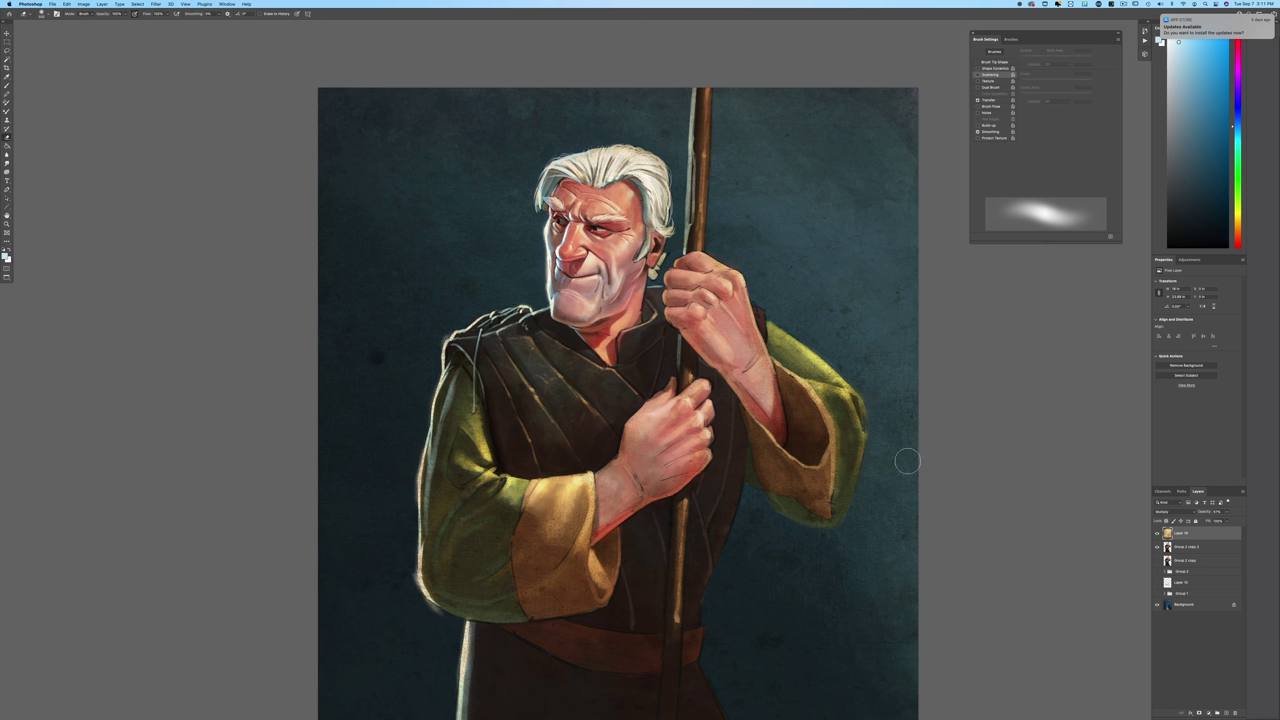
pyautogui.hotkey('ctrl', '-')
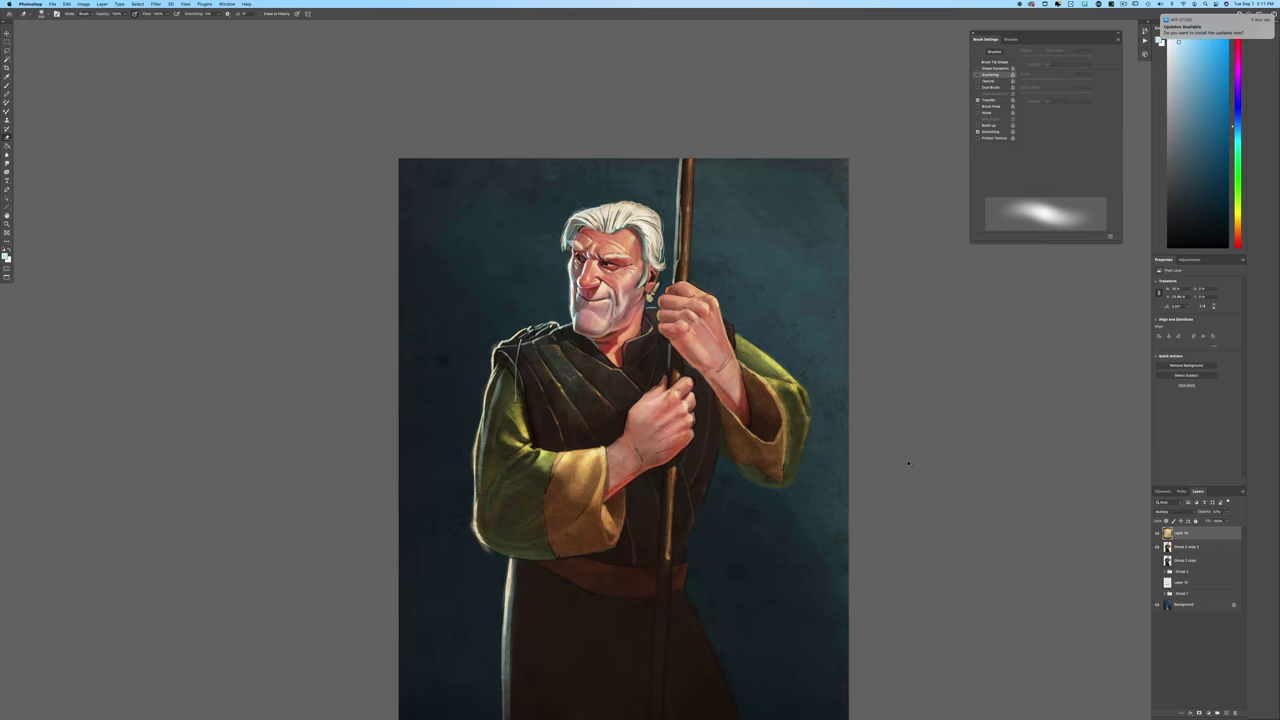
pyautogui.hotkey('ctrl', '-')
pyautogui.hotkey('ctrl', '+')
pyautogui.hotkey('ctrl', '+')
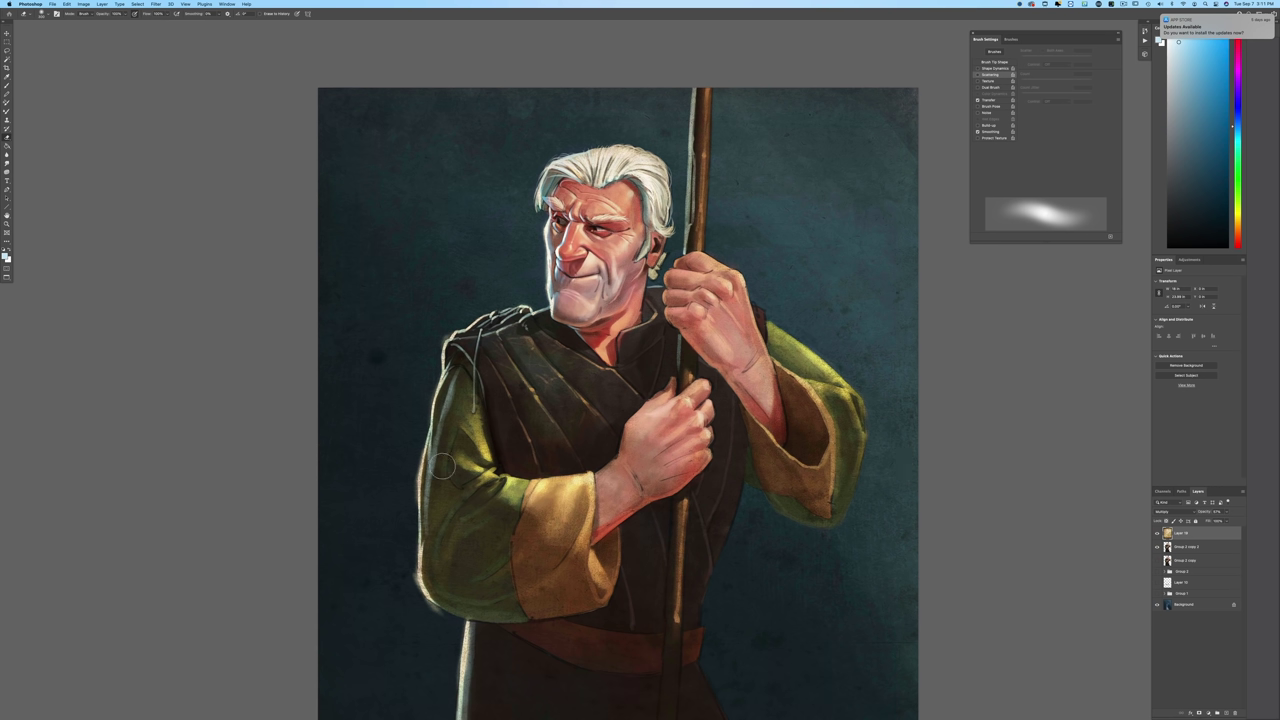
# Step: Erase the parchment texture along the rim light running from the shoulder down the outer edge of the front sleeve
pyautogui.moveTo(441, 370); pyautogui.dragTo(430, 436)
pyautogui.moveTo(446, 342); pyautogui.dragTo(441, 370)
pyautogui.moveTo(430, 436)
pyautogui.mouseDown()
pyautogui.moveTo(420, 586)
pyautogui.moveTo(432, 581)
pyautogui.mouseUp()
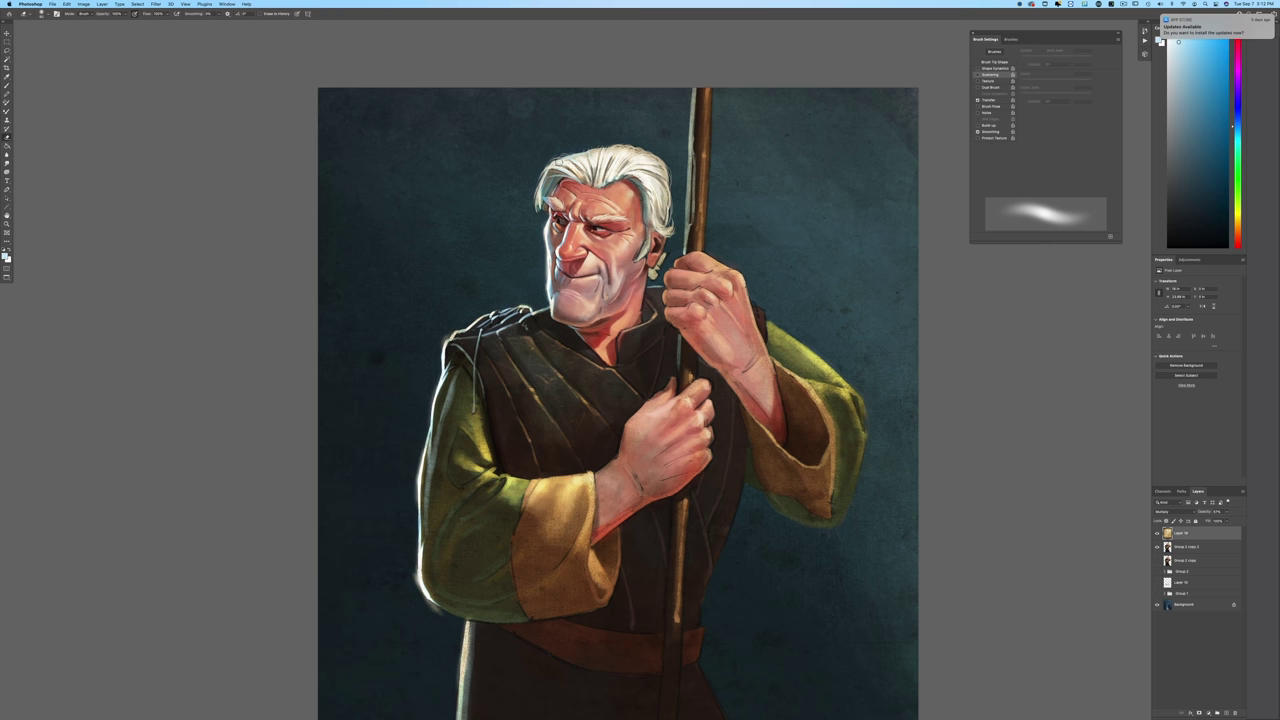
pyautogui.press('super+minus')
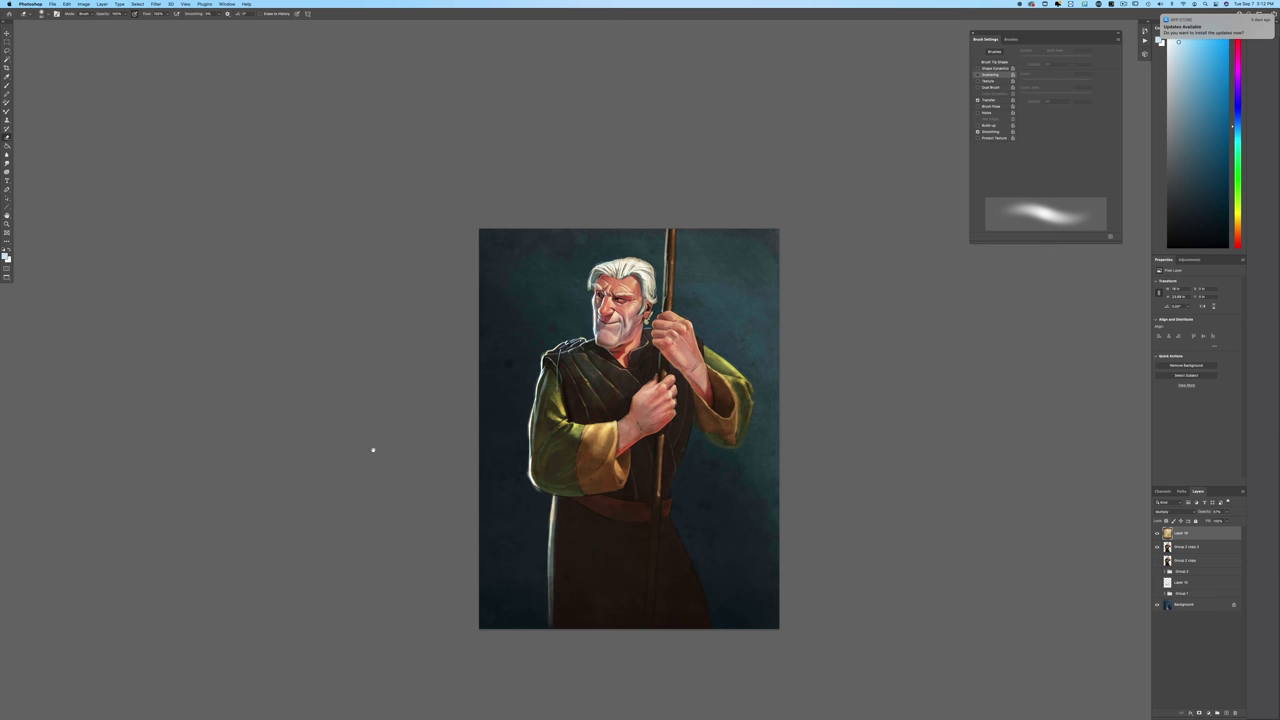
pyautogui.moveTo(373, 450); pyautogui.dragTo(324, 323)
pyautogui.press('super+plus')
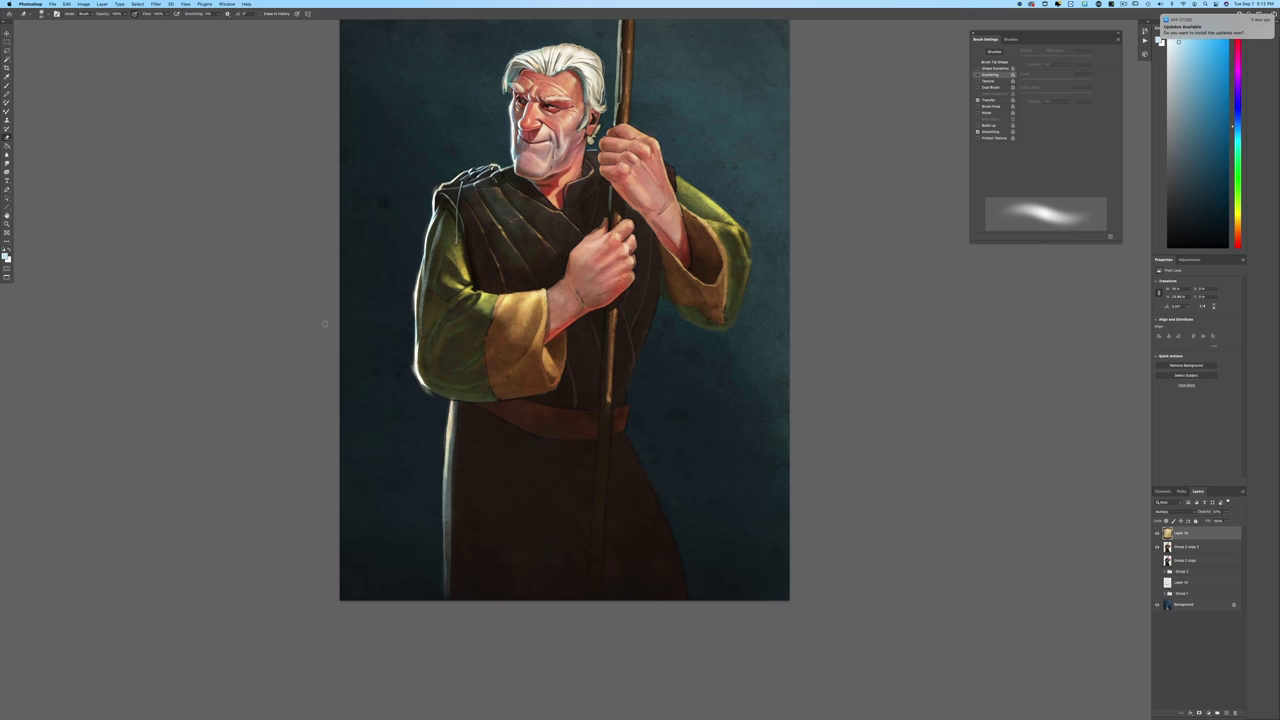
pyautogui.moveTo(238, 472); pyautogui.dragTo(258, 514)
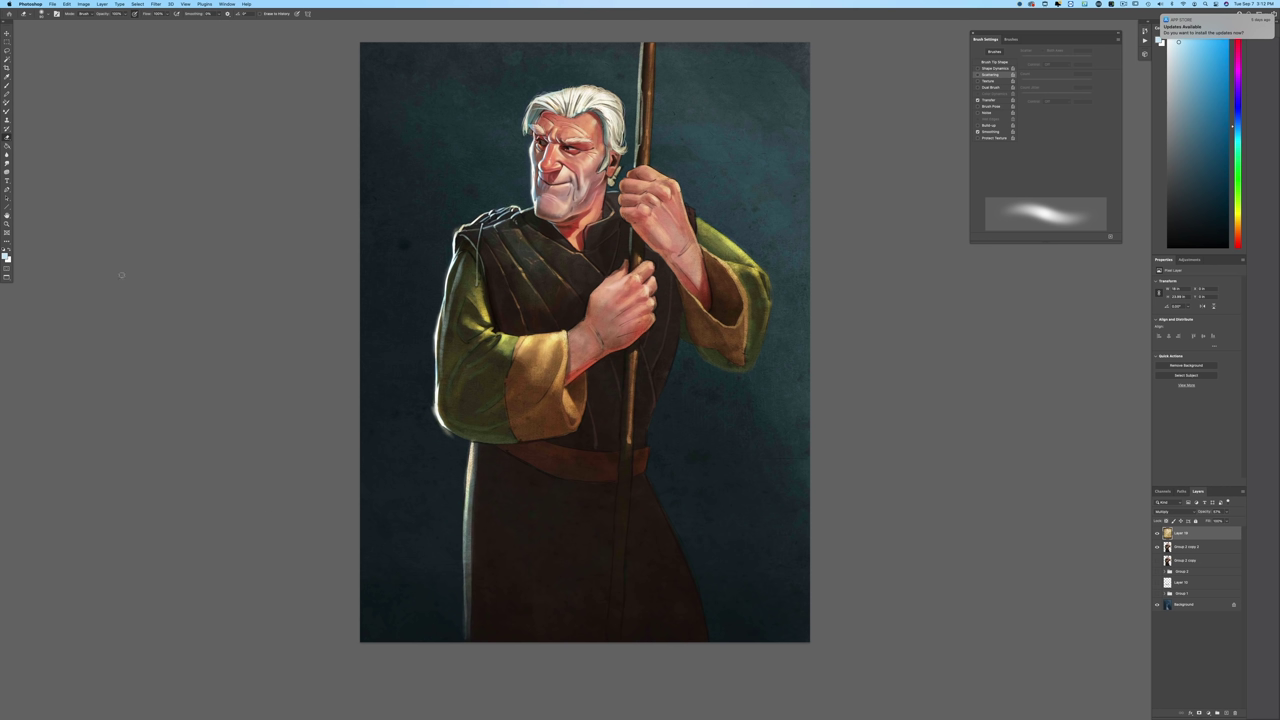
# Step: Select the figure layer, sample a dark brown from the robe as the foreground color and choose a textured brush tip for the Eraser
pyautogui.click(1178, 550)
pyautogui.click(8, 258)
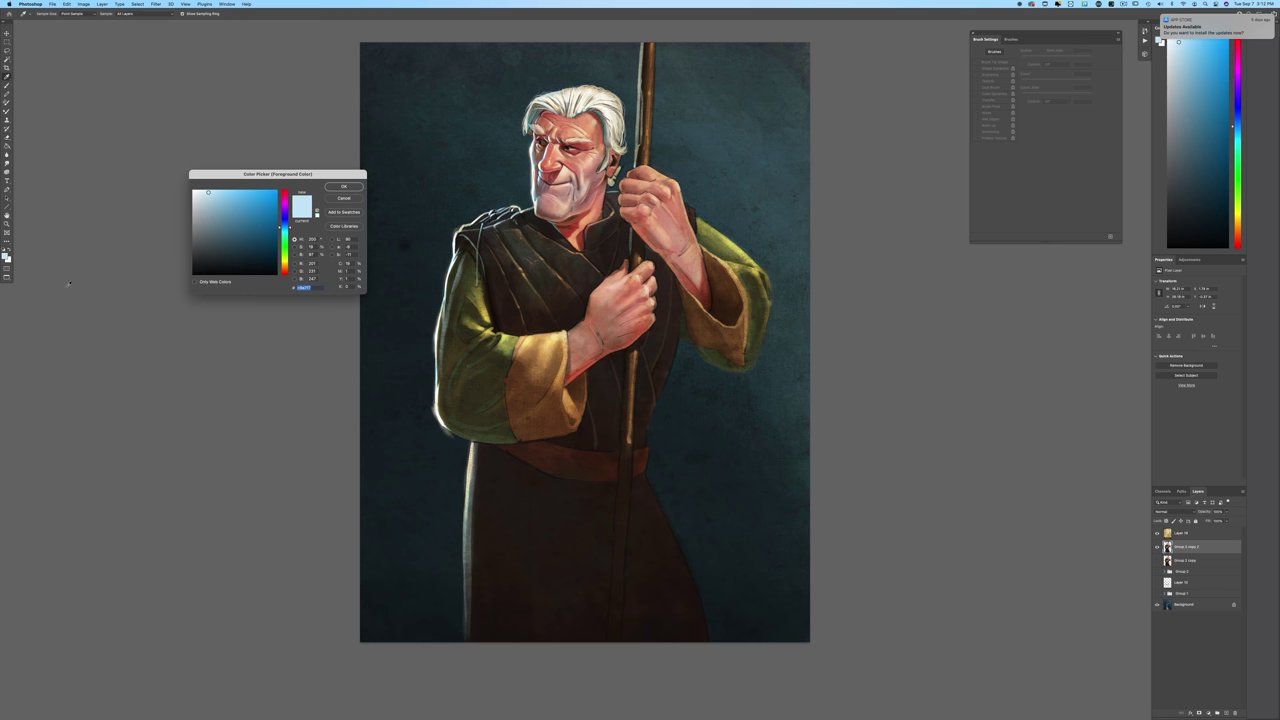
pyautogui.click(617, 550)
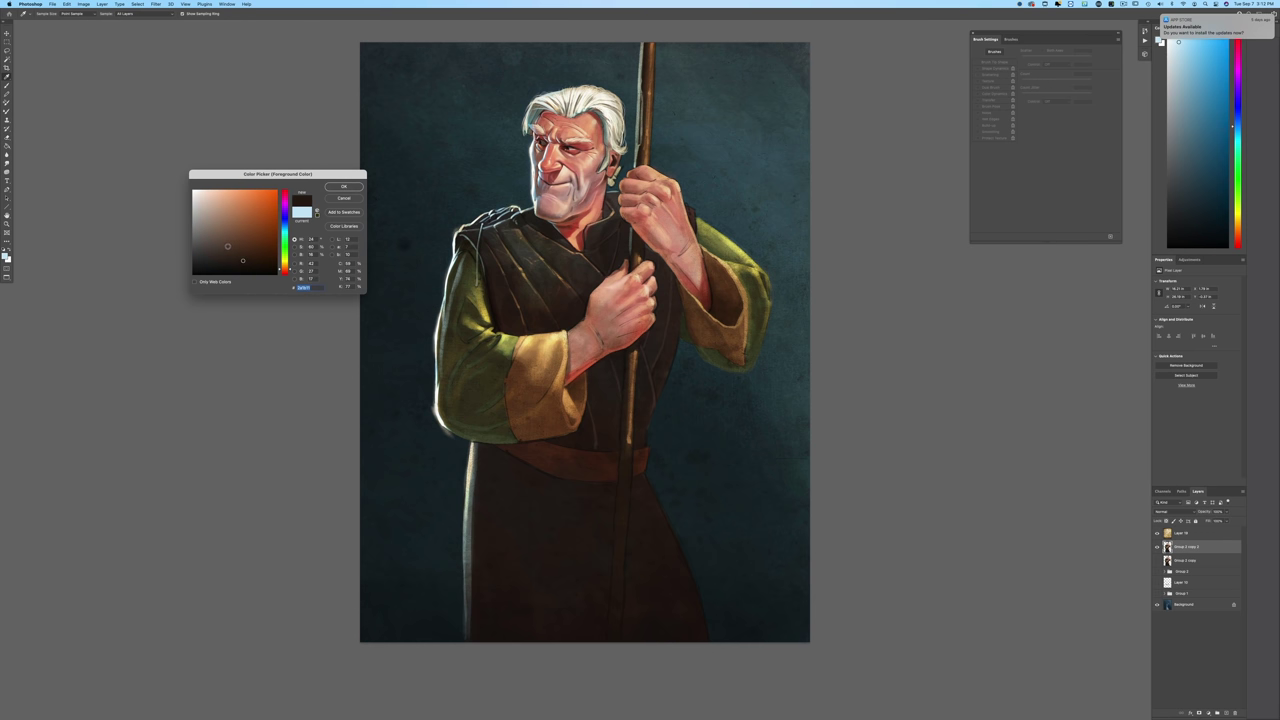
pyautogui.press('Return')
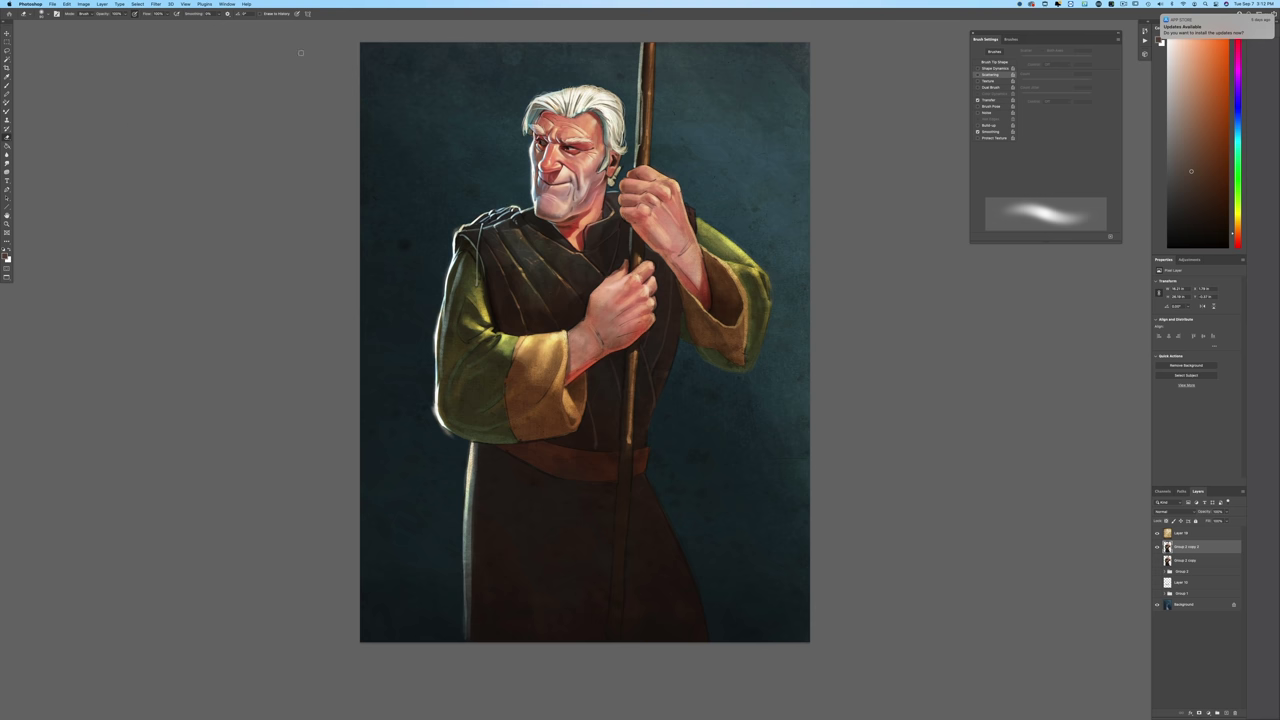
pyautogui.click(41, 13)
pyautogui.click(62, 190)
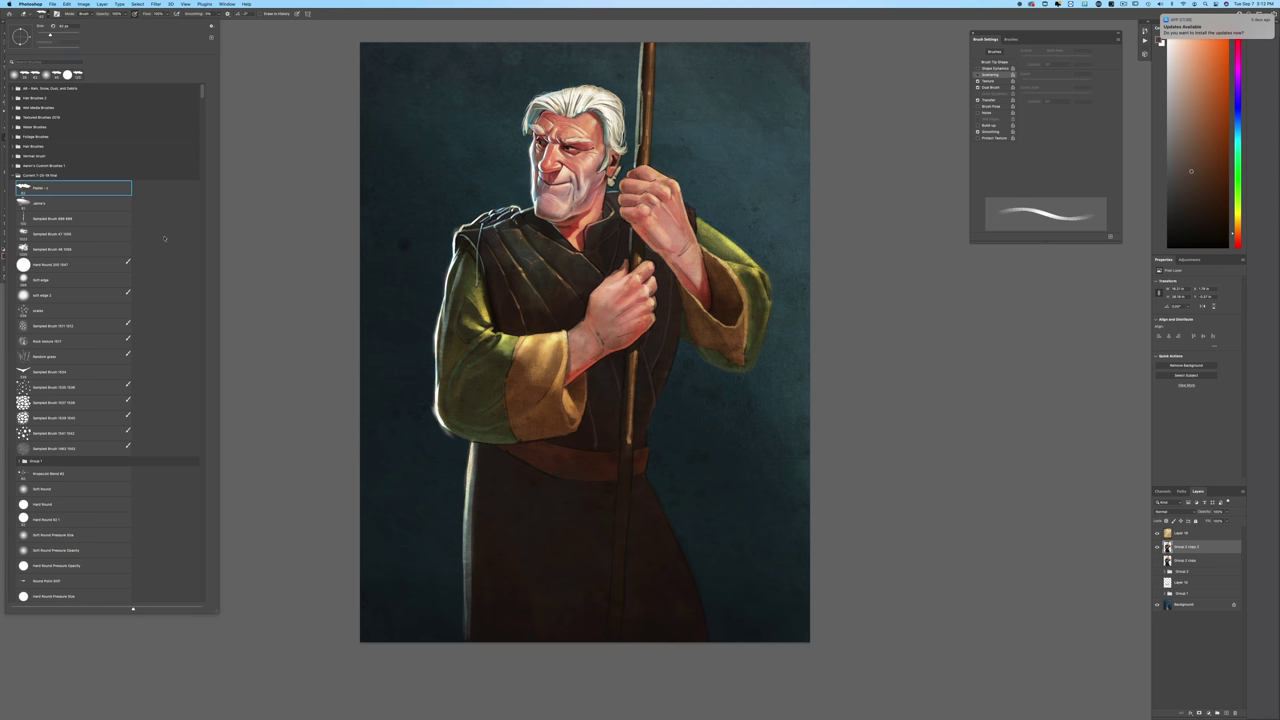
pyautogui.click(338, 314)
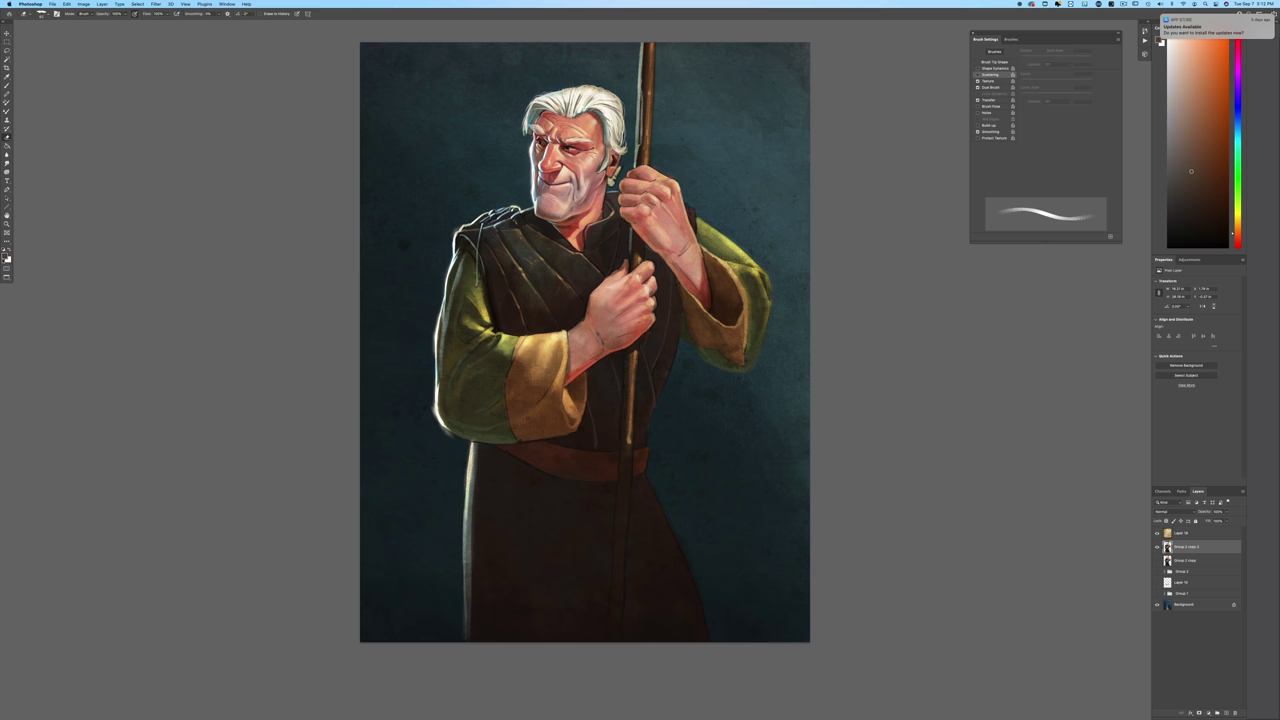
# Step: Adjust the foreground brown and paint over the staff from the lower hand to the robe's hem on a new top layer
pyautogui.click(5, 257)
pyautogui.click(337, 188)
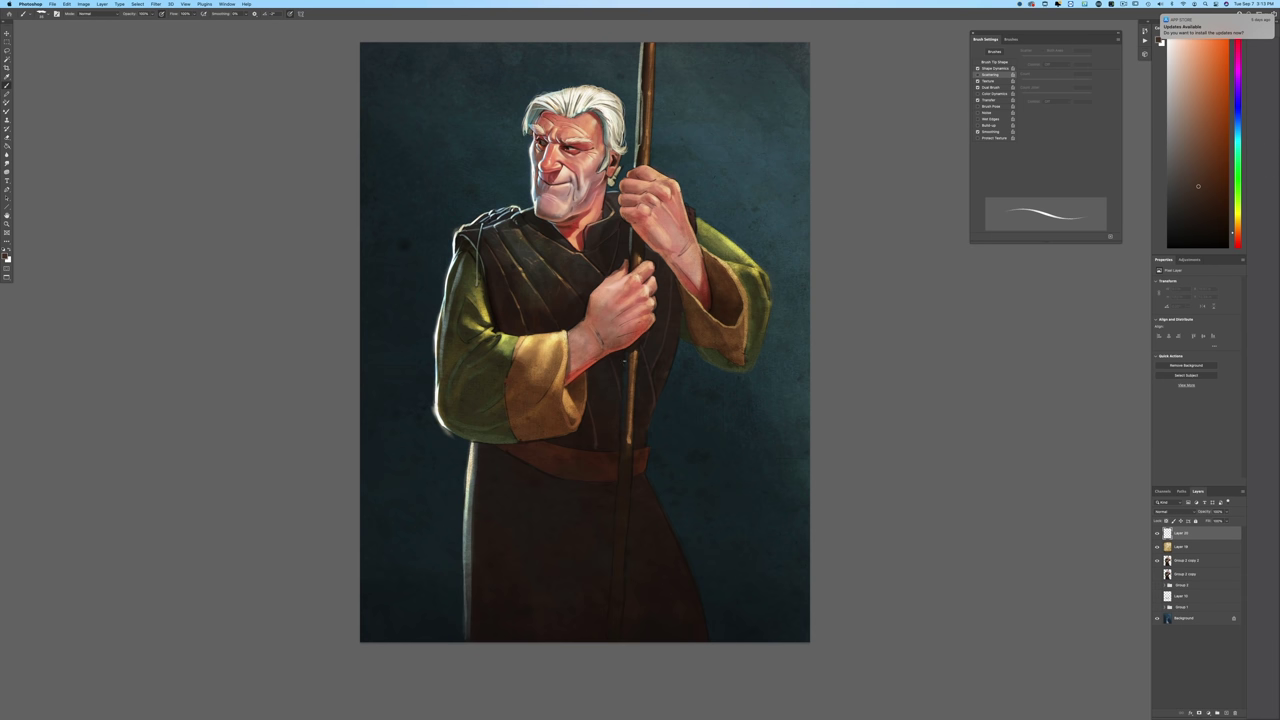
pyautogui.click(290, 15)
pyautogui.moveTo(624, 352); pyautogui.dragTo(628, 350)
pyautogui.moveTo(619, 508); pyautogui.dragTo(615, 540)
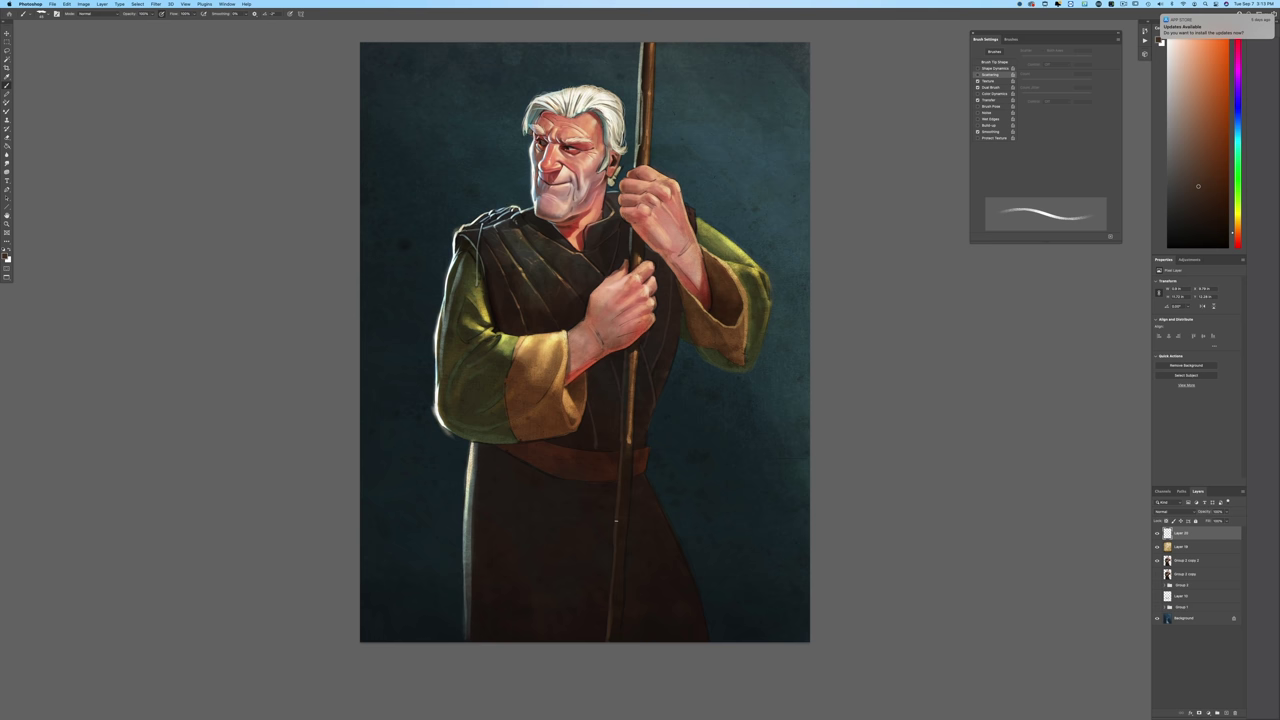
pyautogui.press('super+equal')
pyautogui.press('super+equal')
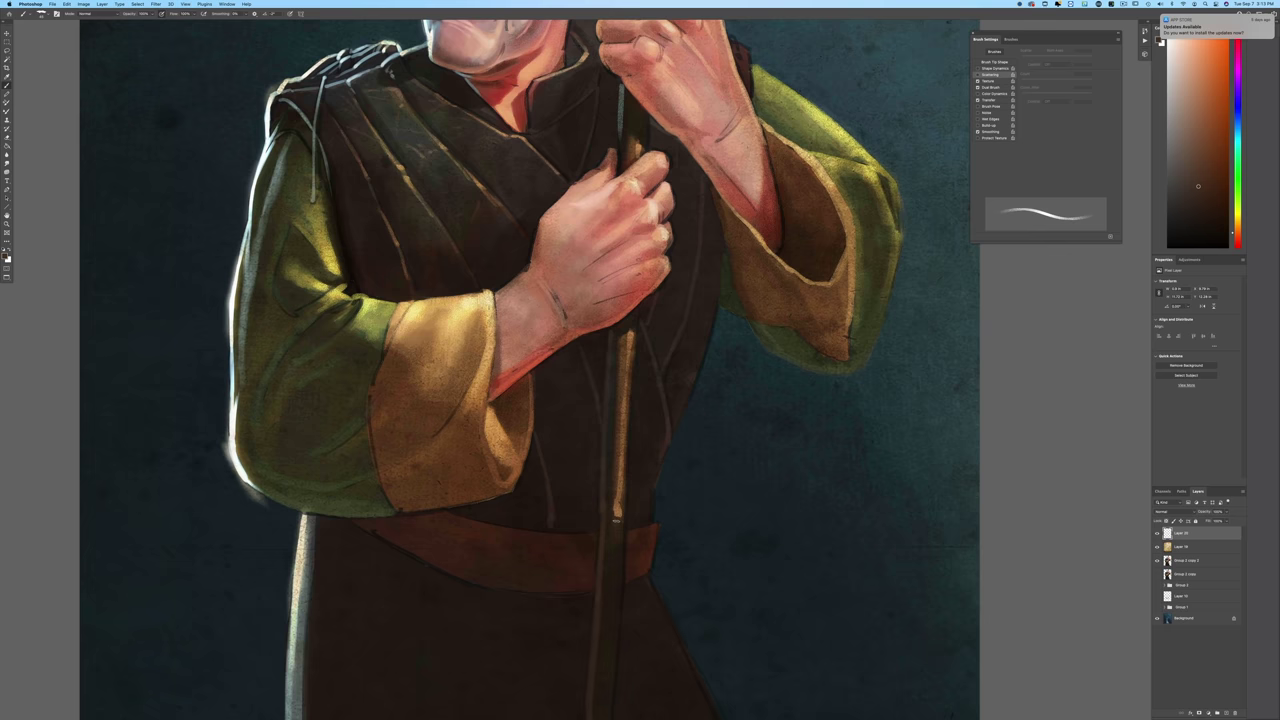
pyautogui.scroll(10, 134, 447)
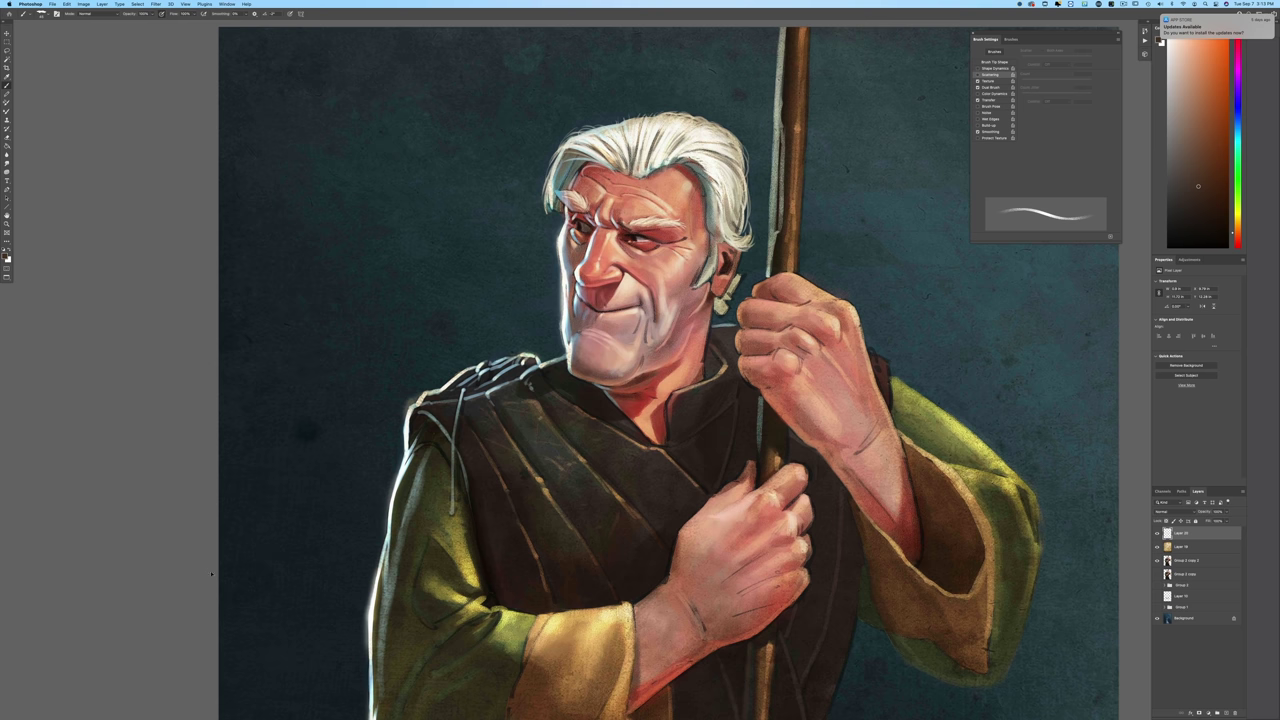
pyautogui.press('super+minus')
pyautogui.press('super+minus')
pyautogui.moveTo(300, 466); pyautogui.dragTo(244, 342)
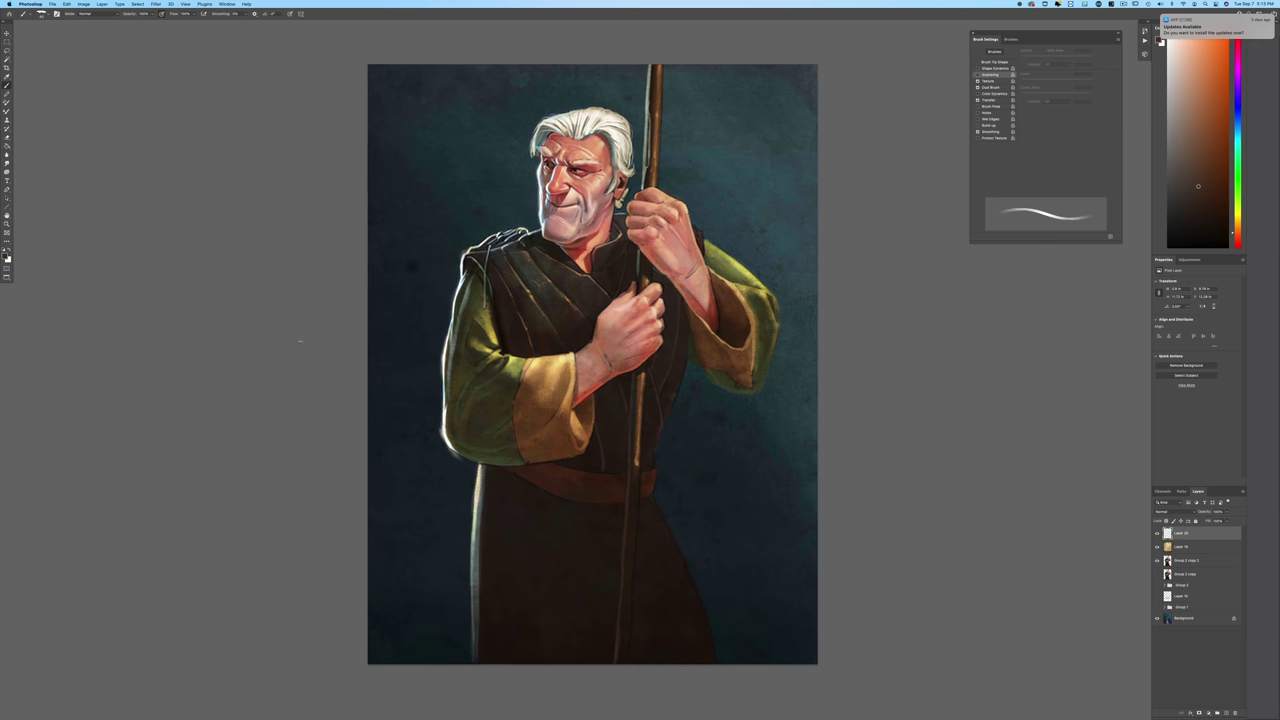